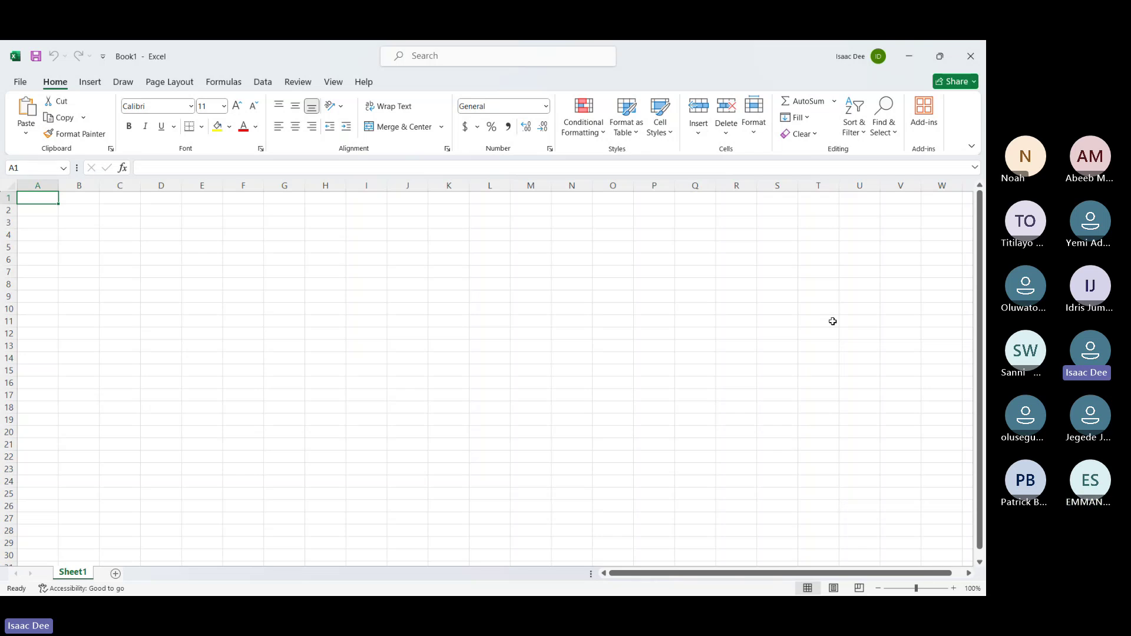
# Enter the column headers Name in C2 and Score in D2
pyautogui.press('Right')
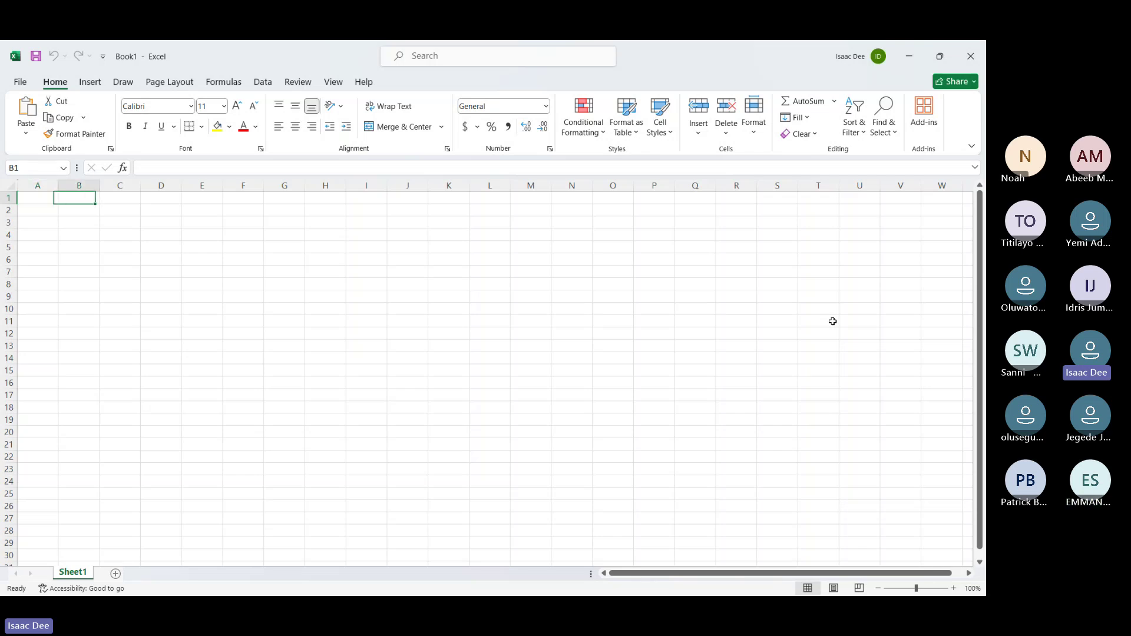
pyautogui.press('Right')
pyautogui.press('Down')
pyautogui.write('Name')
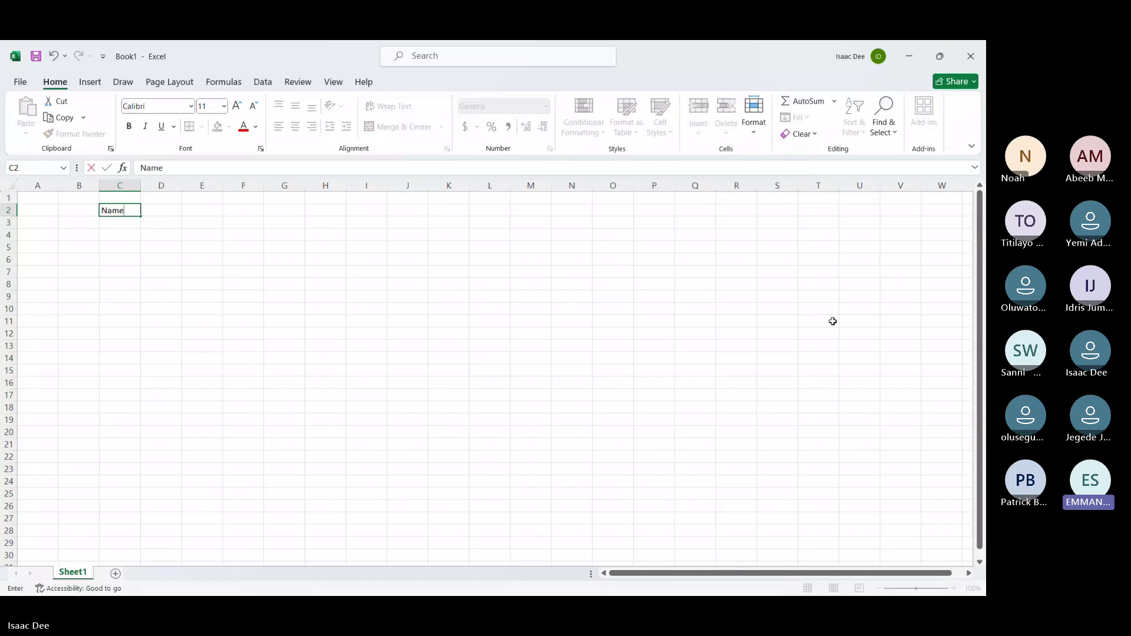
pyautogui.press('Tab')
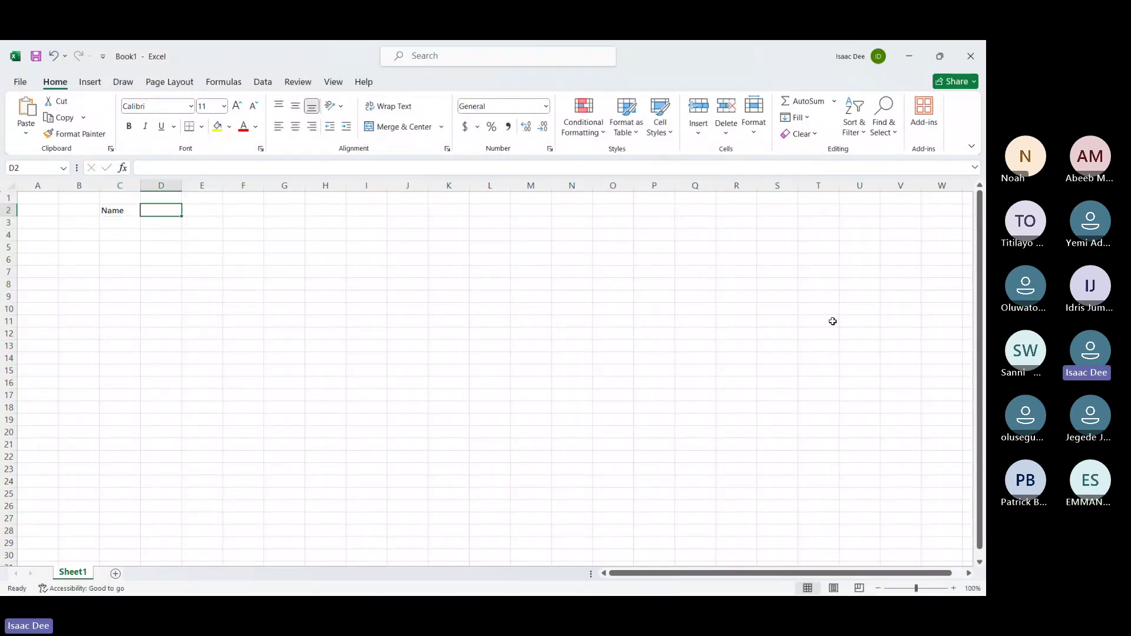
pyautogui.write('Score')
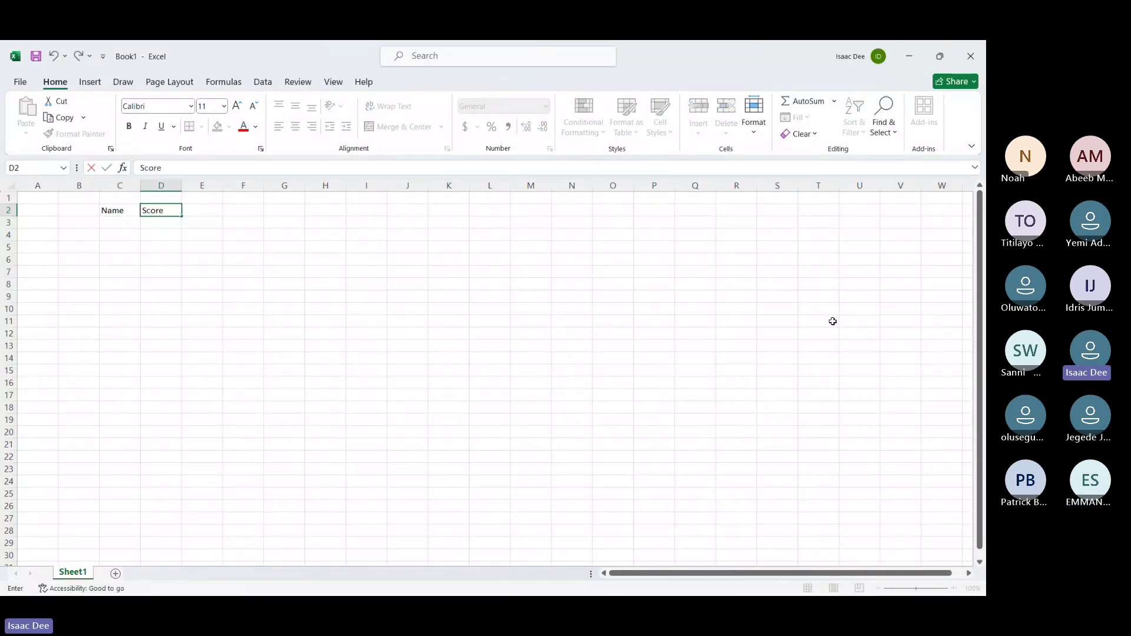
pyautogui.press('Tab')
pyautogui.press('Down')
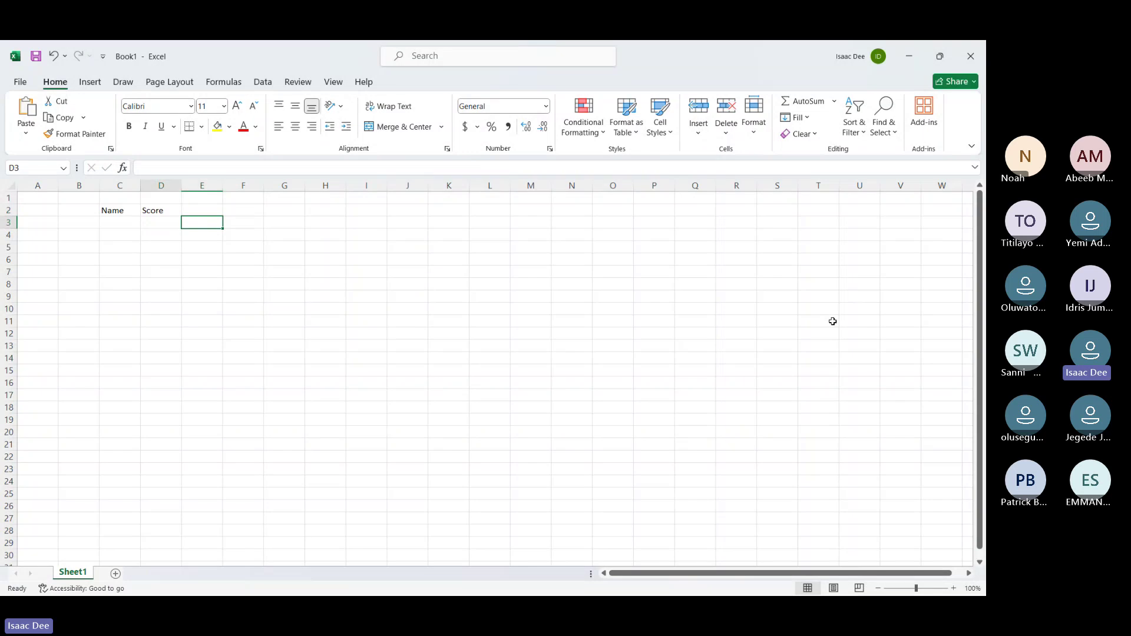
pyautogui.press('Left')
pyautogui.press('Left')
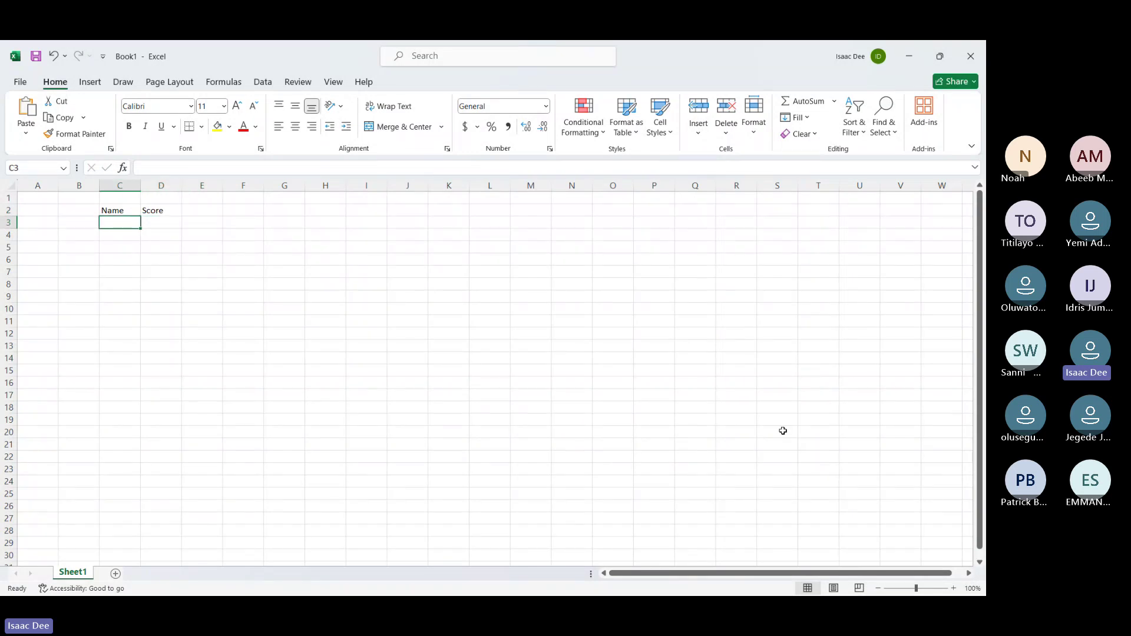
pyautogui.click(195, 167)
pyautogui.click(154, 236)
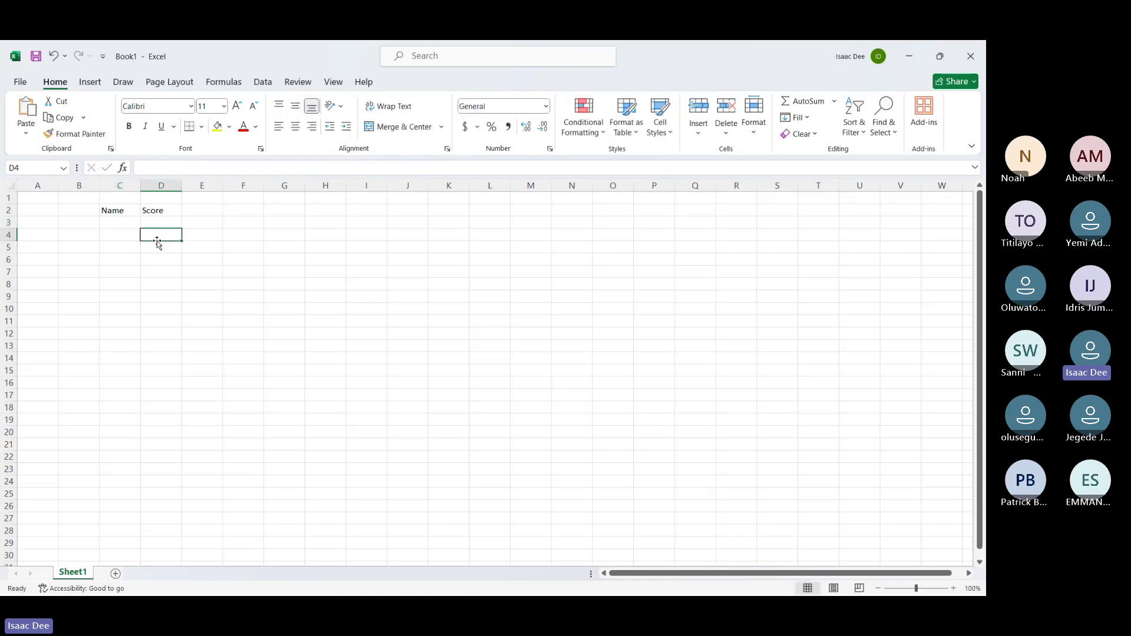
pyautogui.click(117, 224)
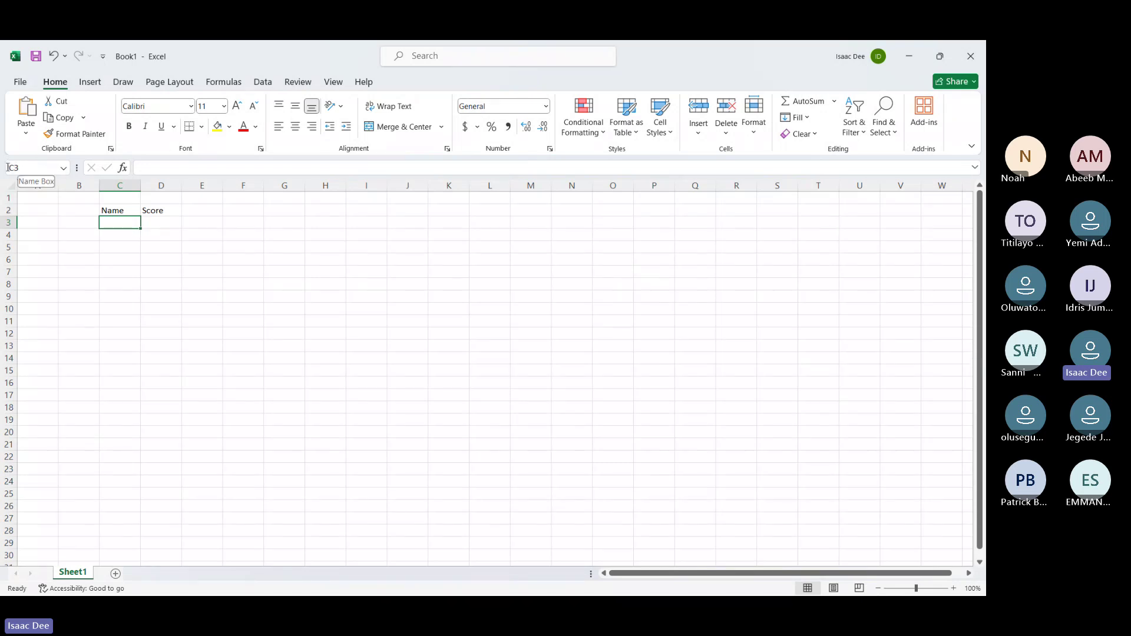
pyautogui.click(56, 168)
pyautogui.click(89, 245)
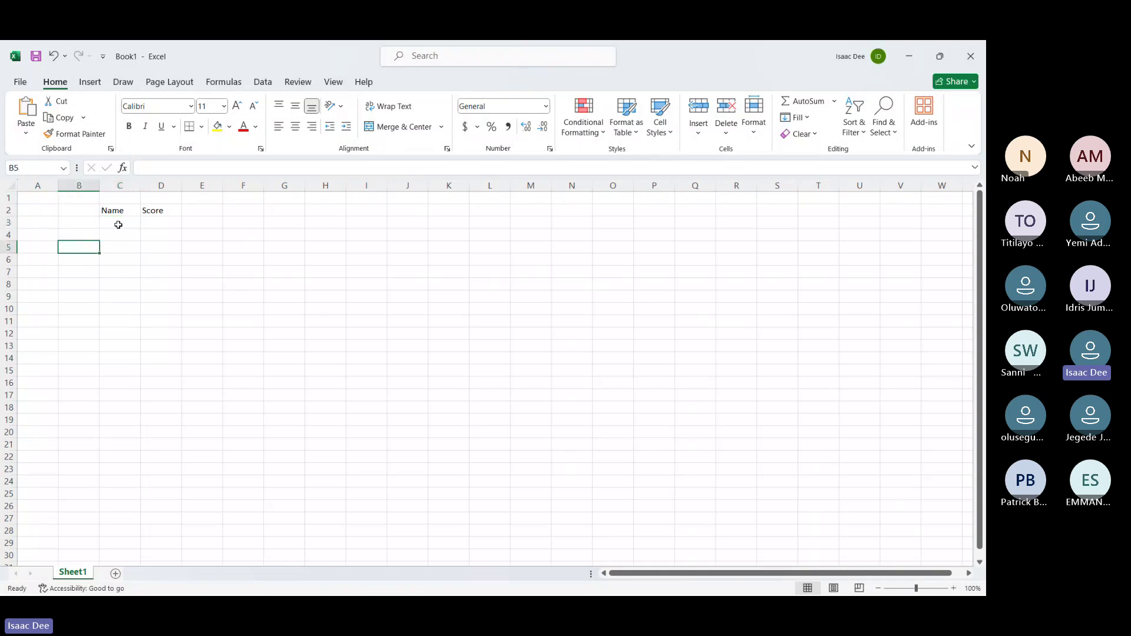
pyautogui.click(118, 225)
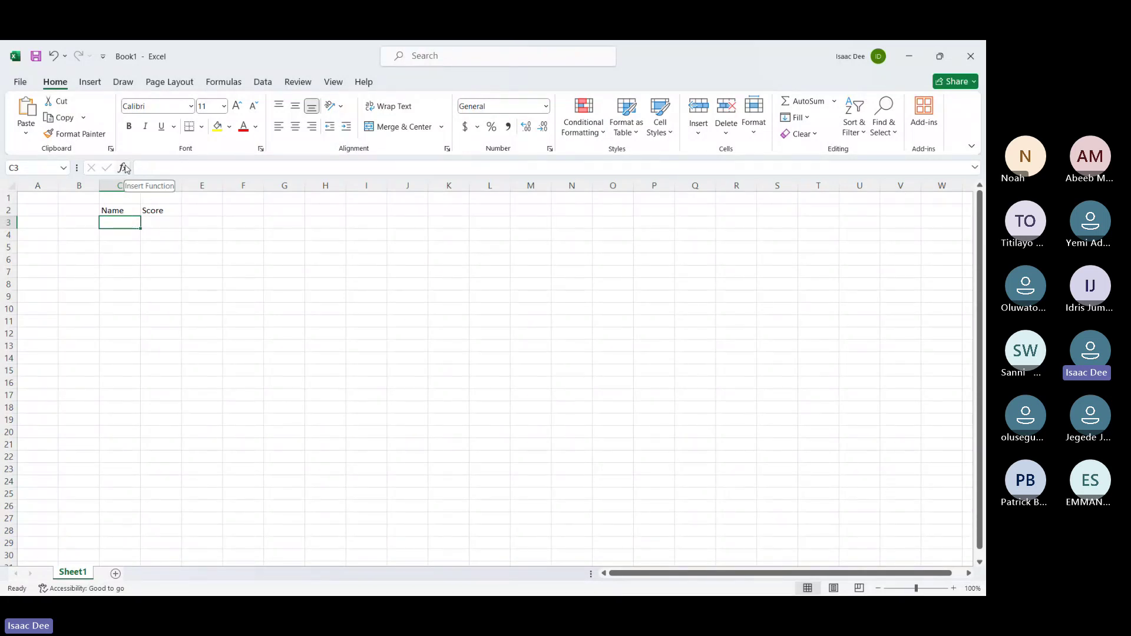
pyautogui.click(146, 167)
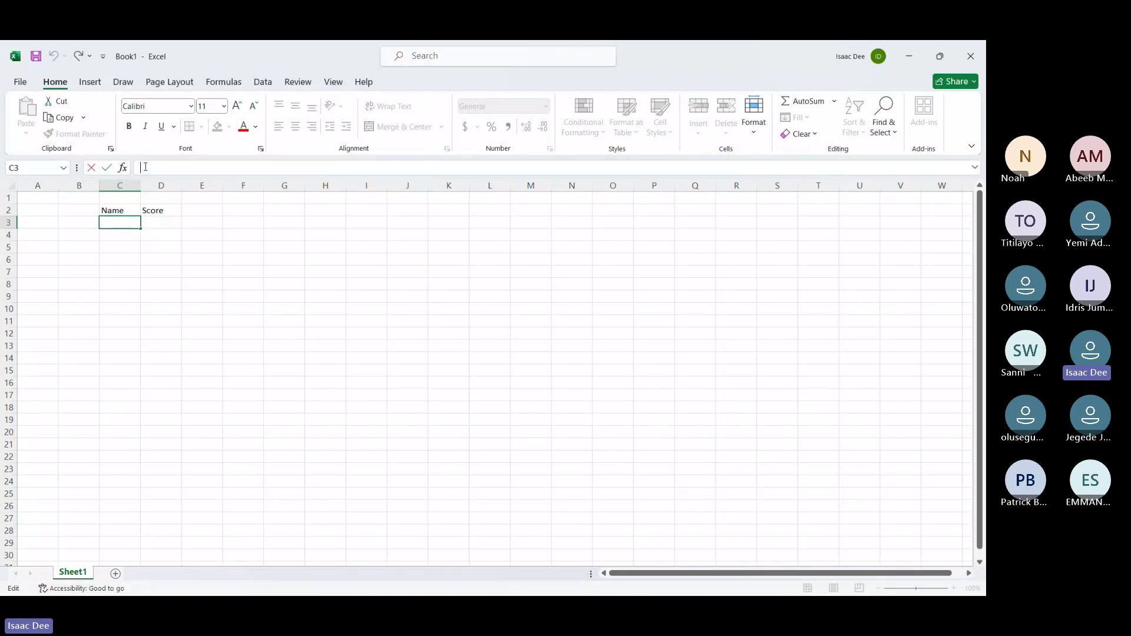
pyautogui.click(155, 229)
pyautogui.click(122, 218)
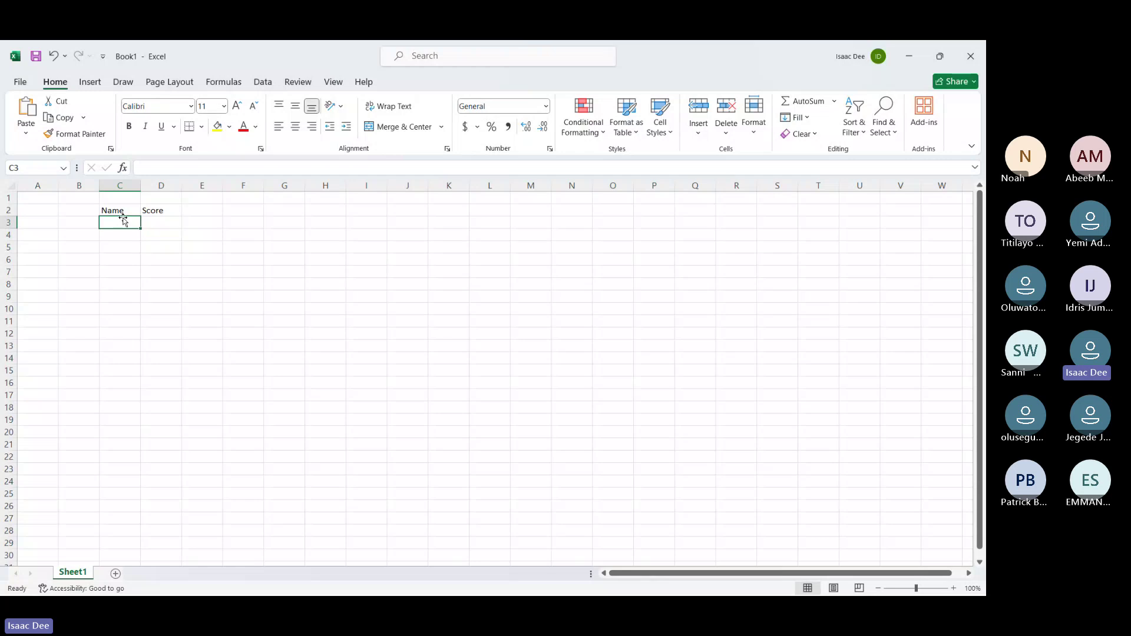
# Open the Insert Function dialog for cell C3 and dismiss it without inserting a function
pyautogui.click(170, 168)
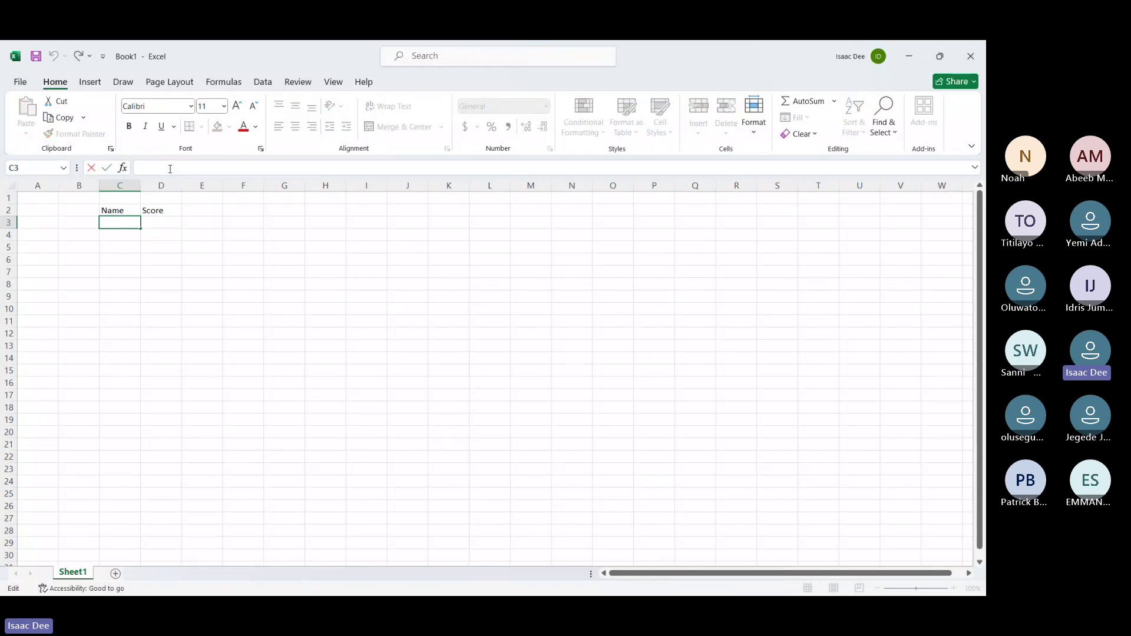
pyautogui.click(122, 169)
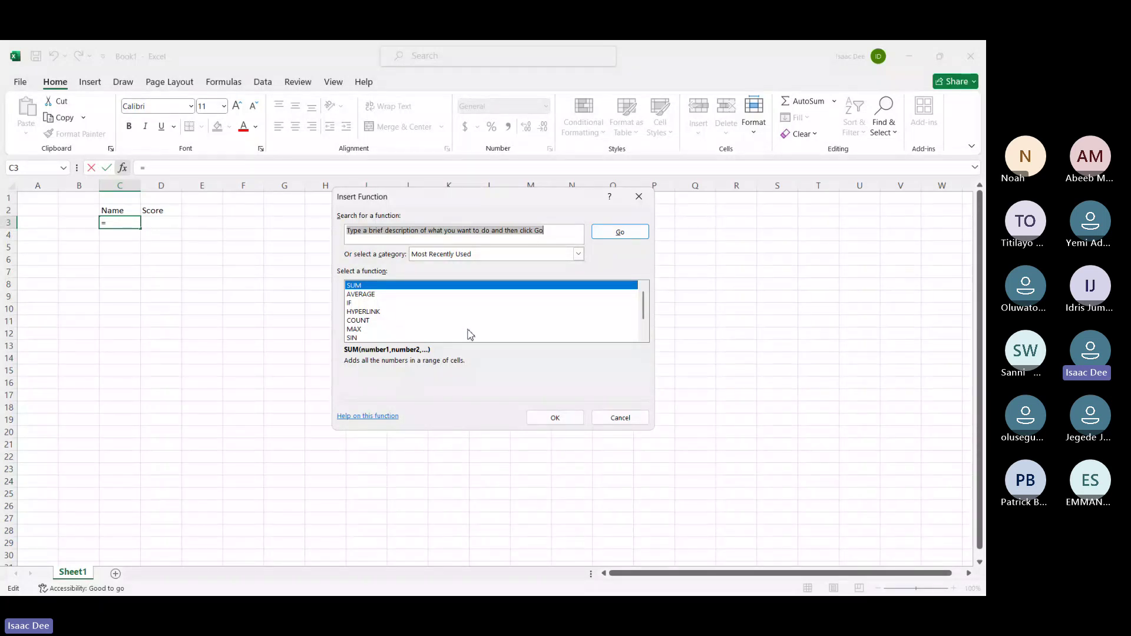
pyautogui.click(636, 417)
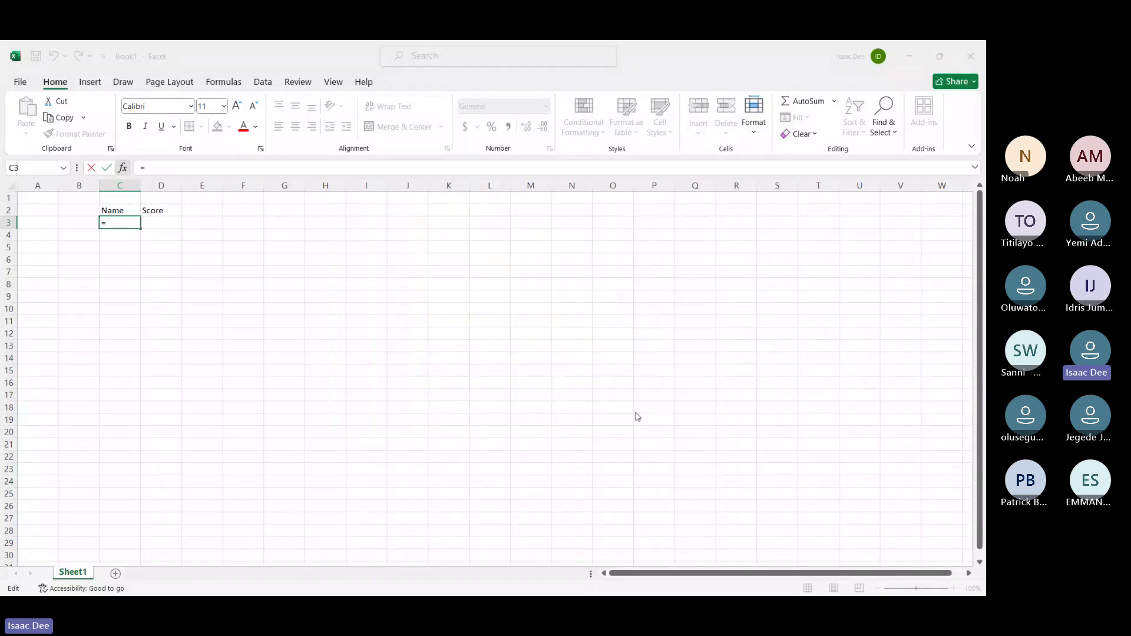
pyautogui.press('Escape')
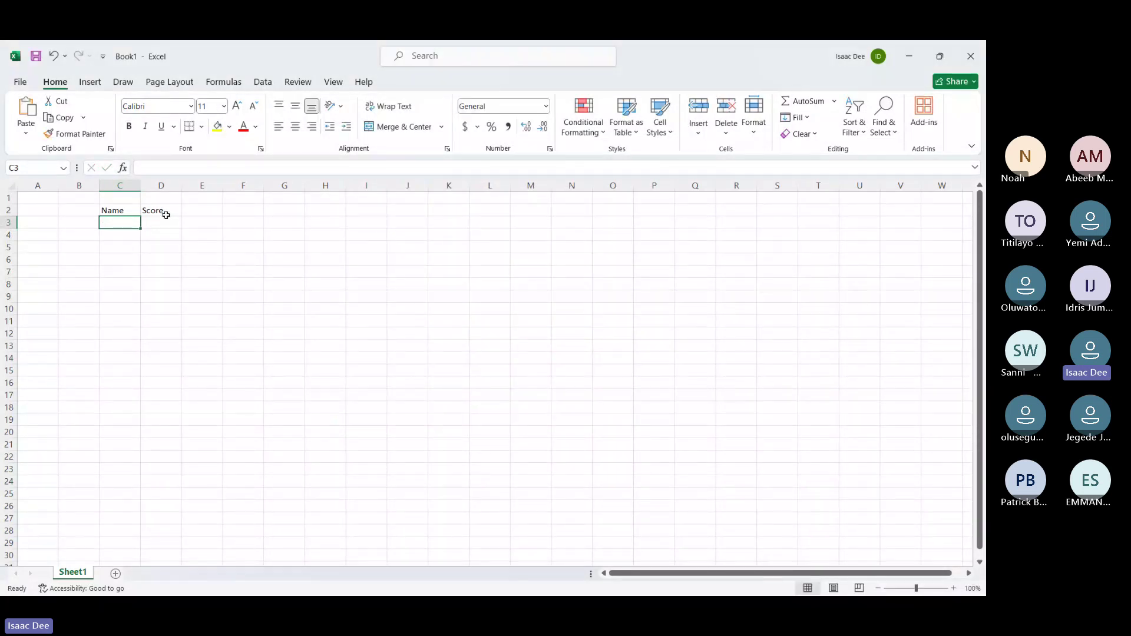
# Enter the first three people's first names in C3 to C5 under the Name header
pyautogui.click(165, 171)
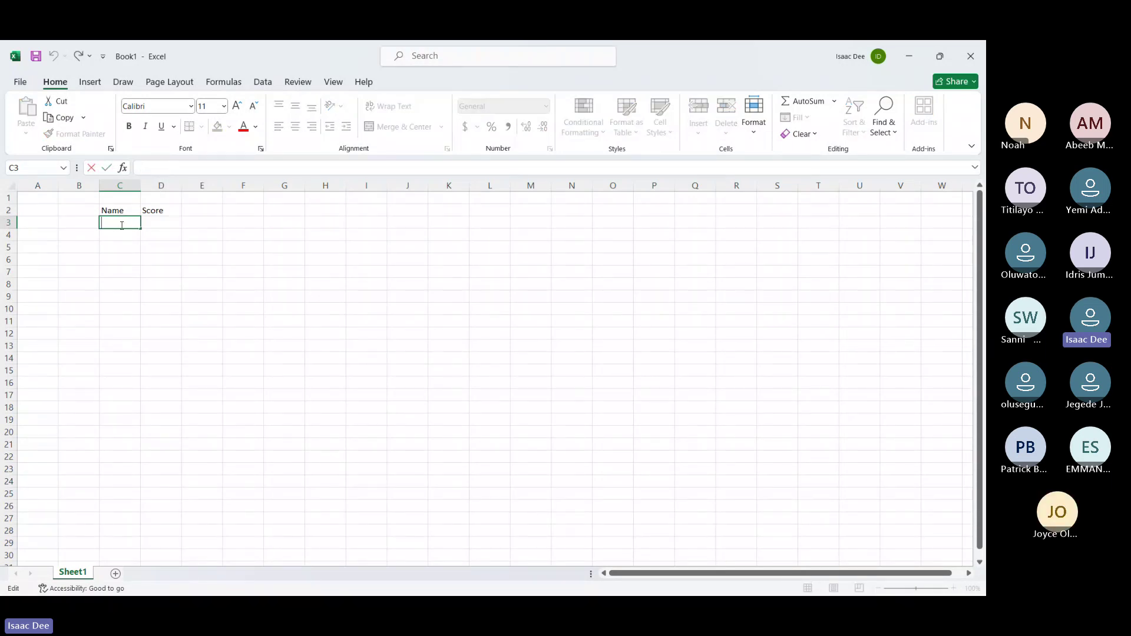
pyautogui.press('Return')
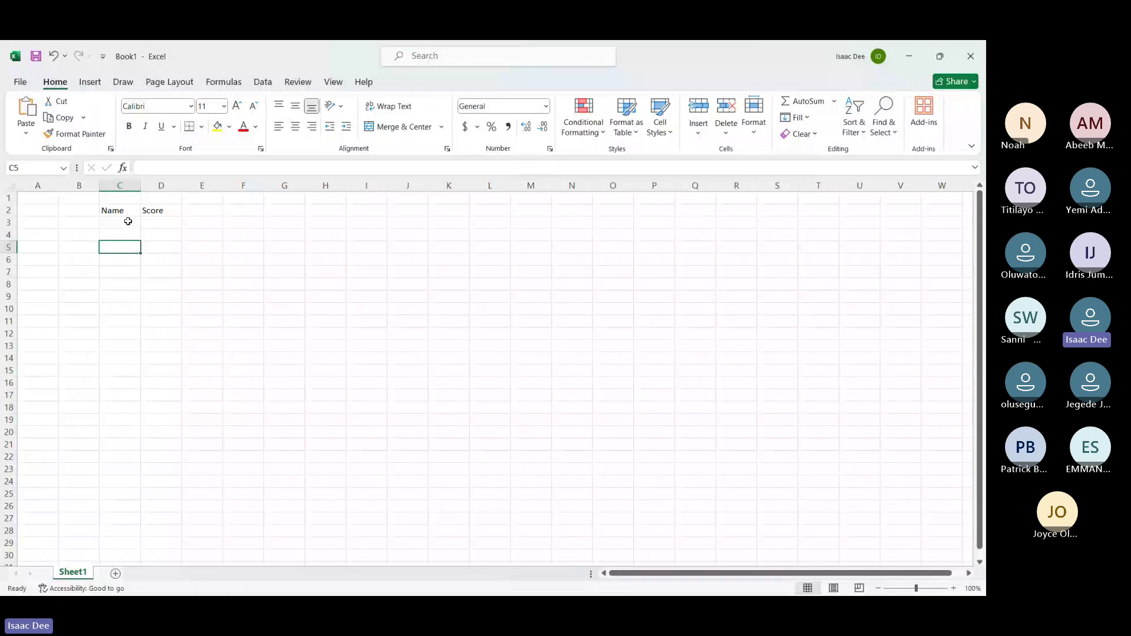
pyautogui.click(128, 221)
pyautogui.write('Patrick')
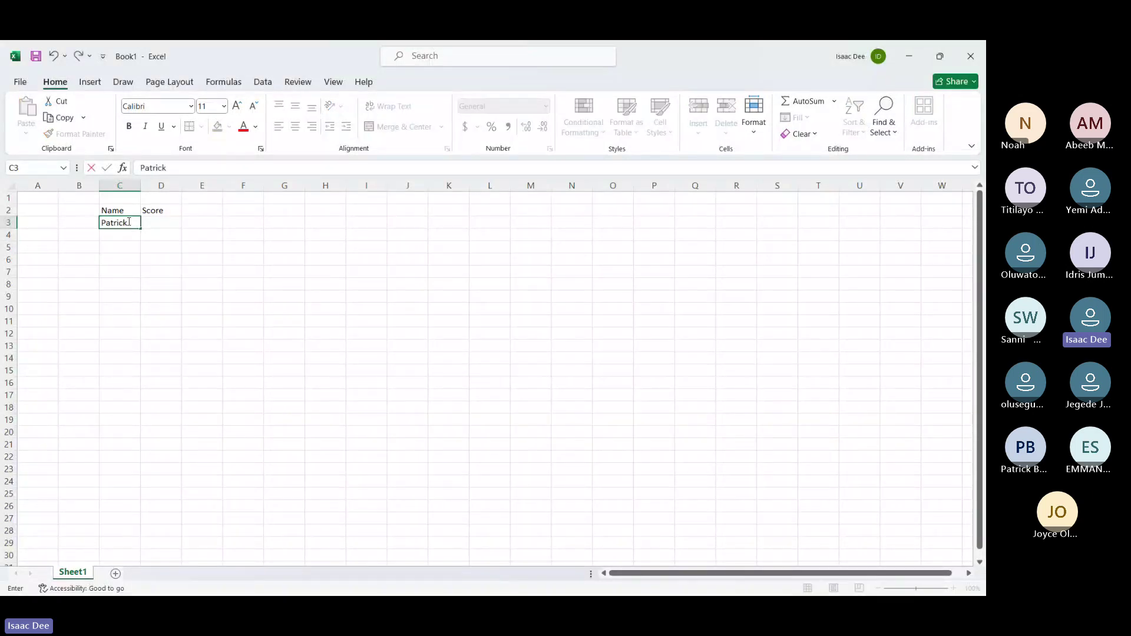
pyautogui.press('Return')
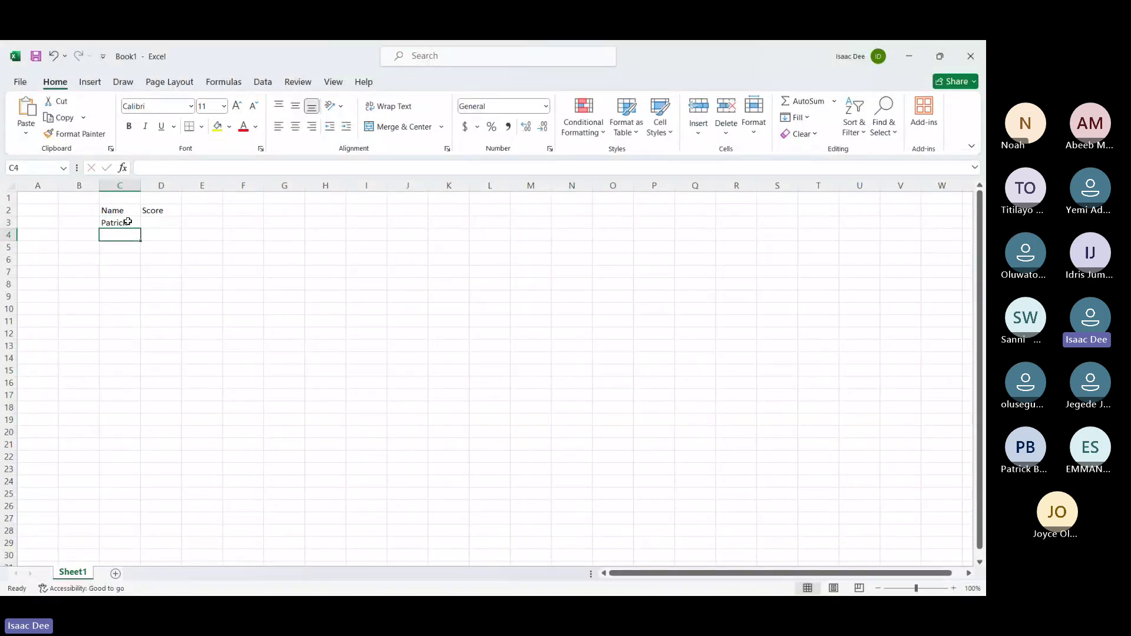
pyautogui.write('Kunle')
pyautogui.press('Return')
pyautogui.write('Sola')
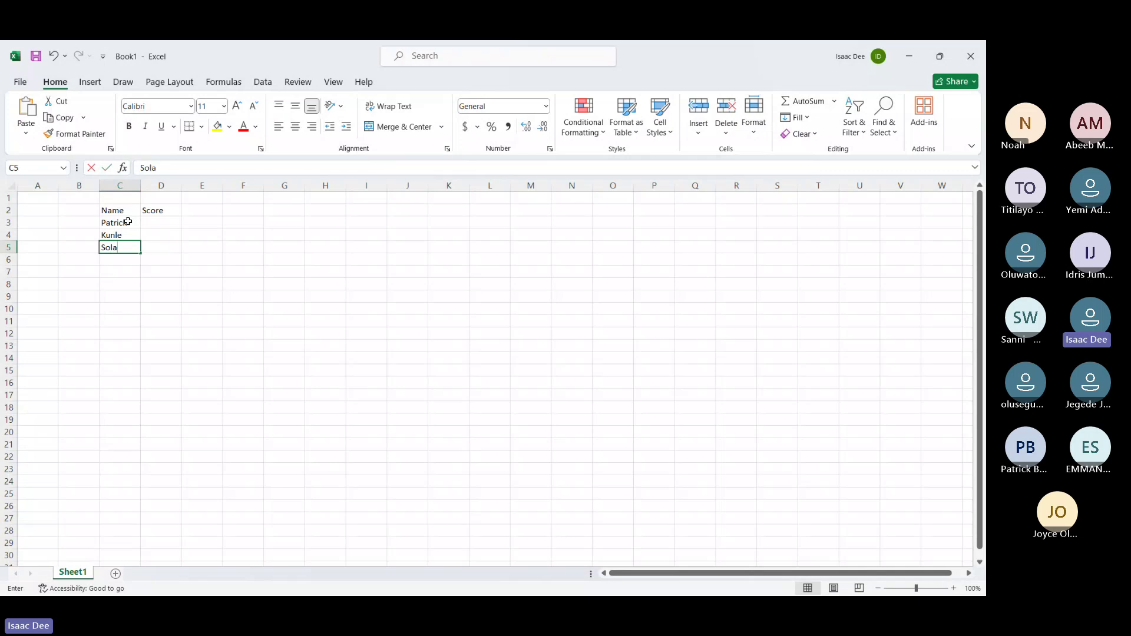
pyautogui.press('Return')
# Add four more first names to the Name column in C6 to C9
pyautogui.write('Philp')
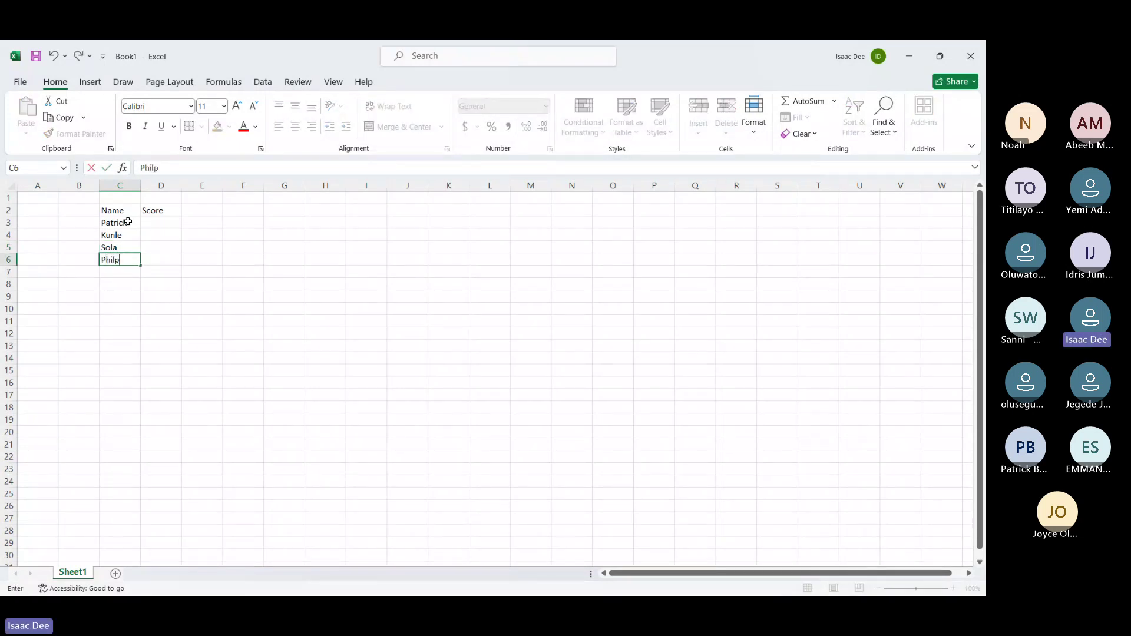
pyautogui.press('BackSpace')
pyautogui.write('ips')
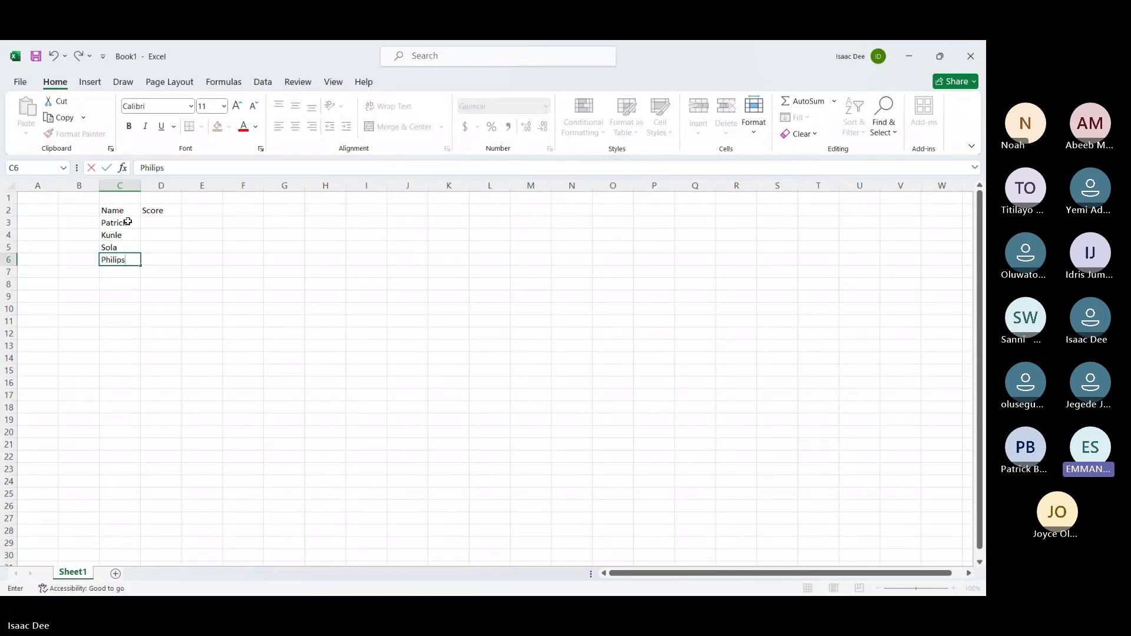
pyautogui.press('Return')
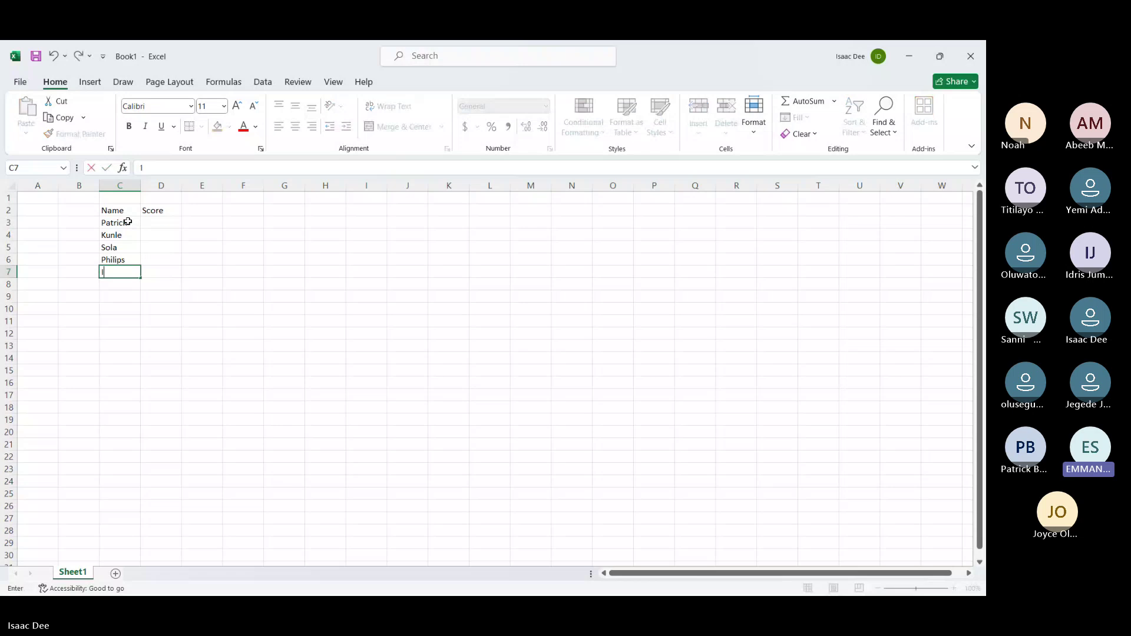
pyautogui.write('Ibukun')
pyautogui.press('Return')
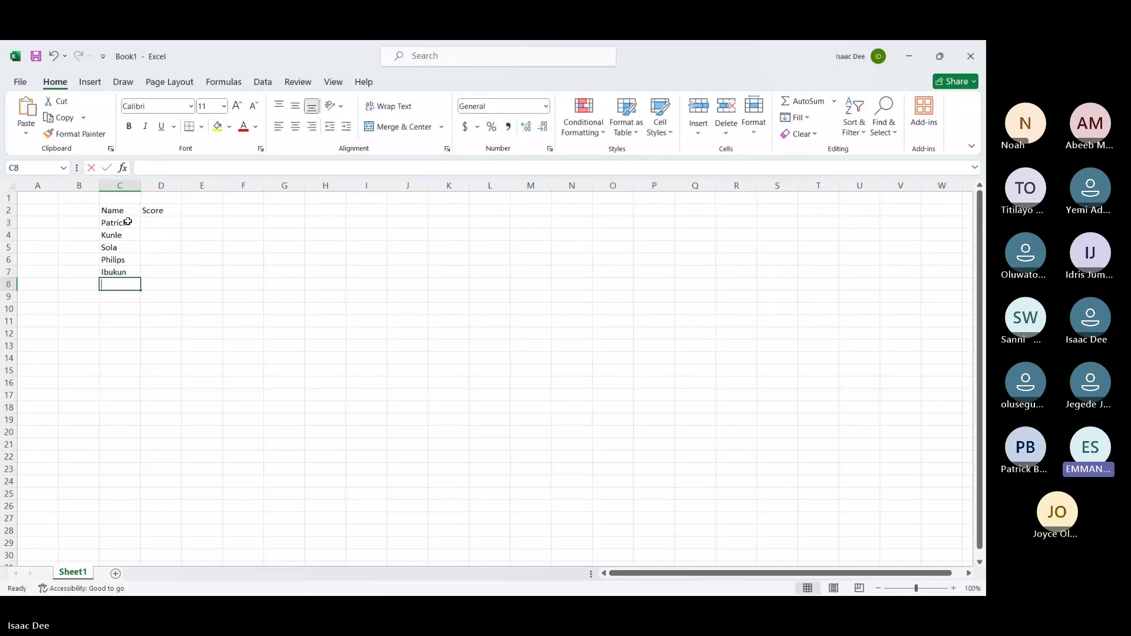
pyautogui.write('Kayode')
pyautogui.press('Return')
pyautogui.write('Sim')
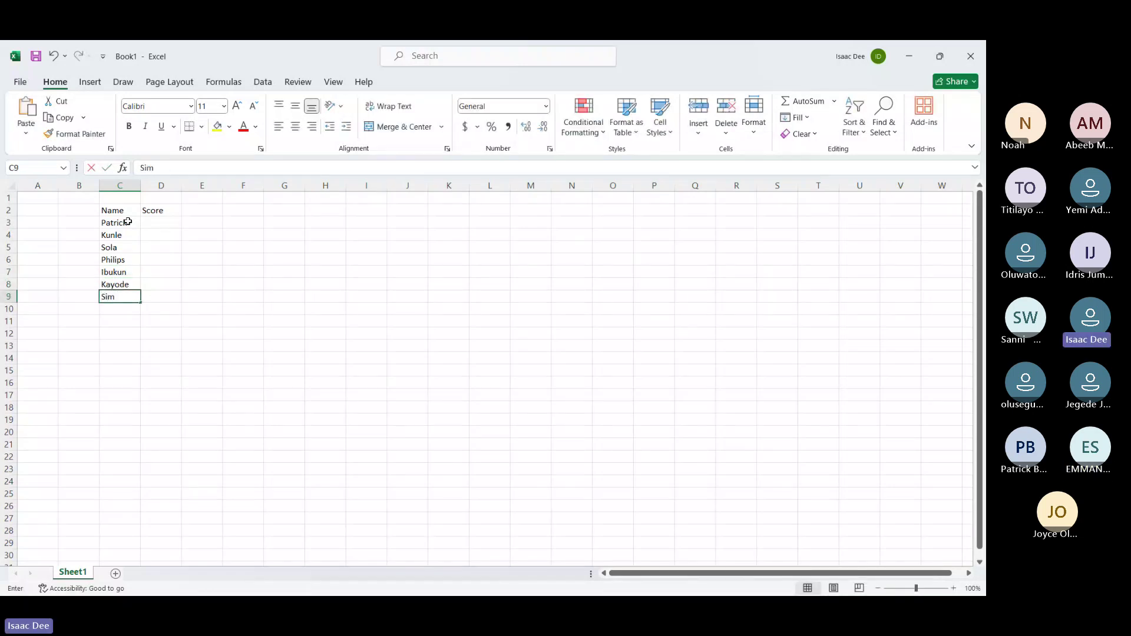
pyautogui.write('i')
pyautogui.press('Return')
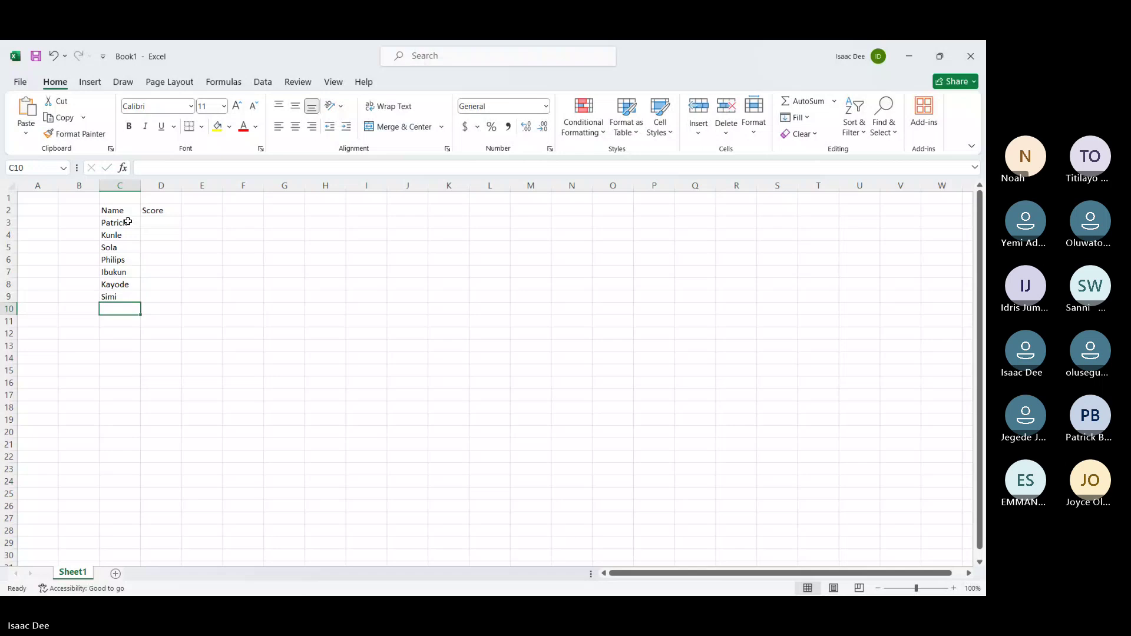
# Complete the Name column with three more first names in C10 to C12
pyautogui.write('N')
pyautogui.press('BackSpace')
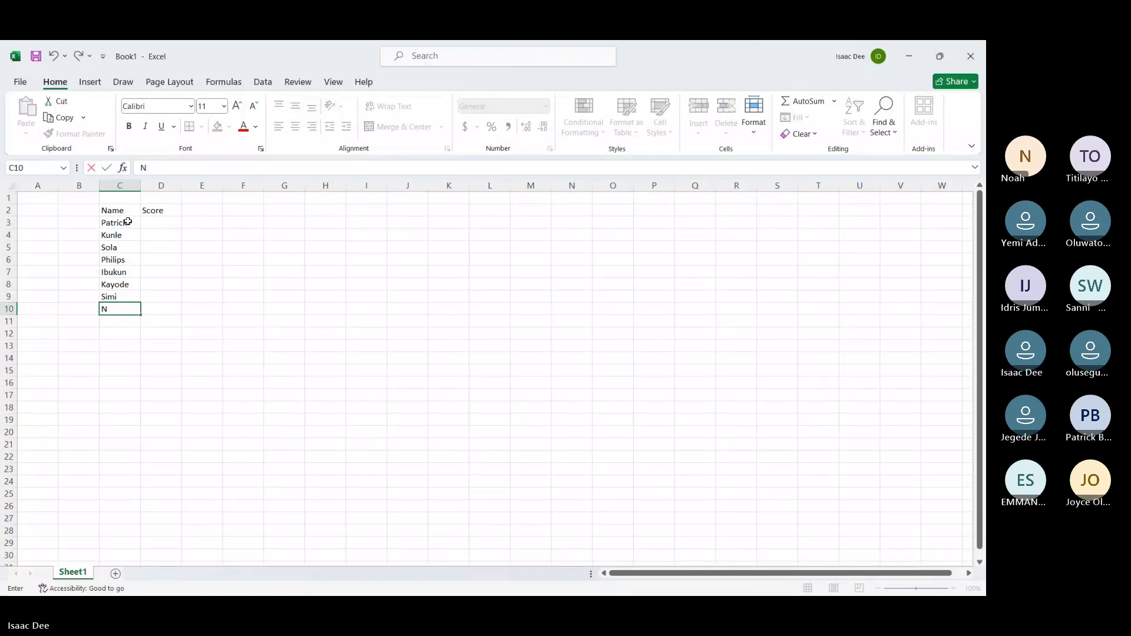
pyautogui.press('BackSpace')
pyautogui.write('Bola')
pyautogui.press('Return')
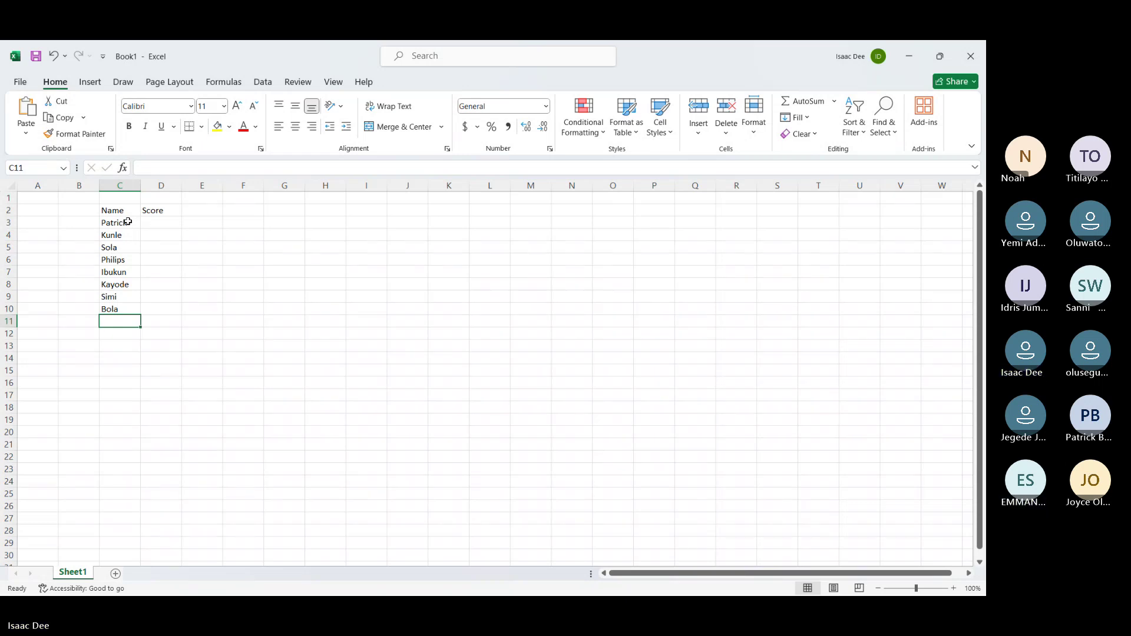
pyautogui.write('Jen')
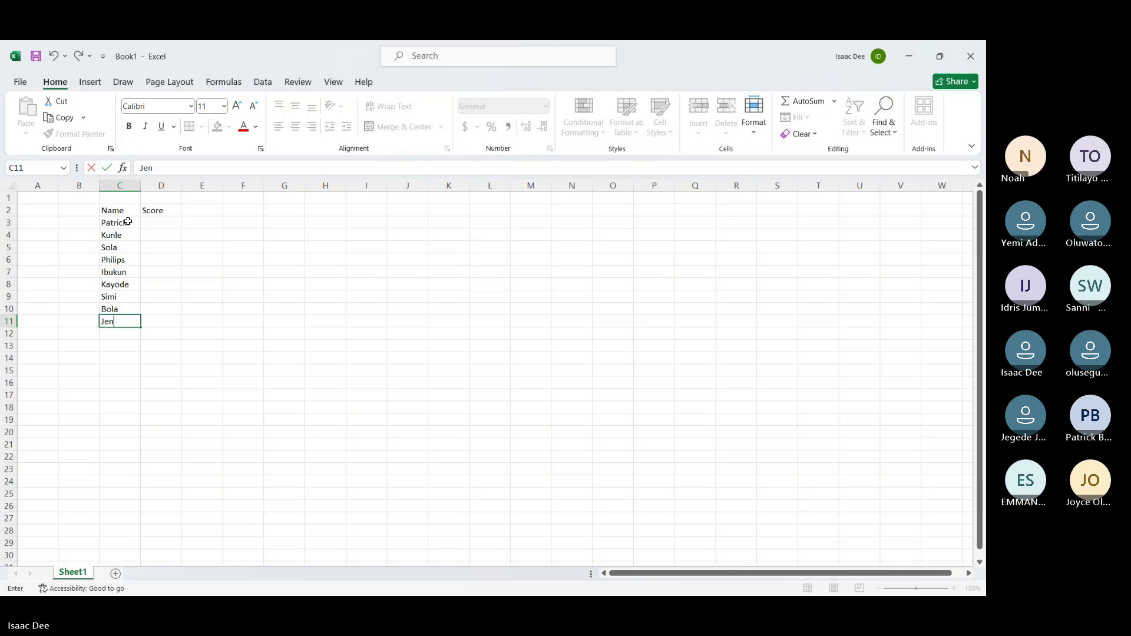
pyautogui.write('nifer')
pyautogui.press('Return')
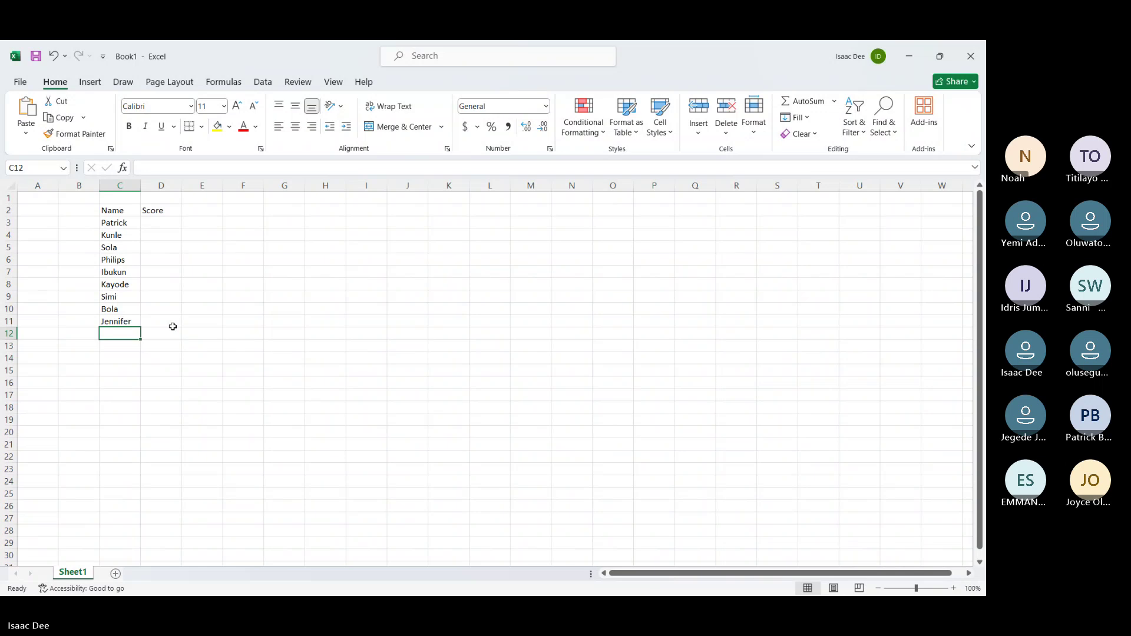
pyautogui.write('Chris')
pyautogui.press('Return')
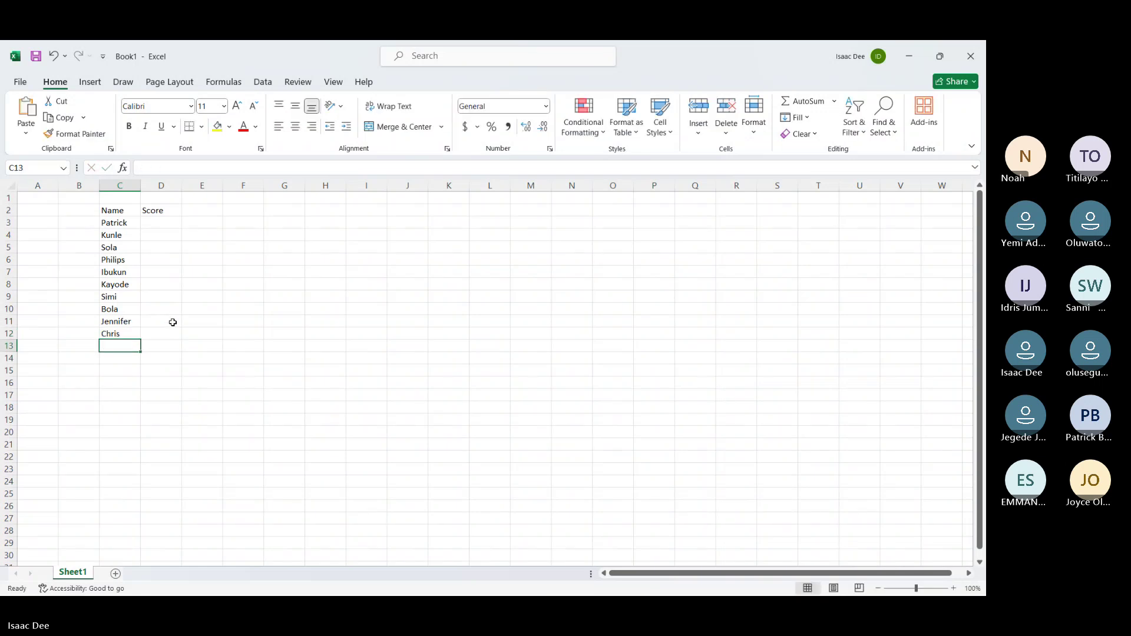
# Enter =RANDBETWEEN(20,80) in D3 and fill the formula down the Score column to D12
pyautogui.click(160, 221)
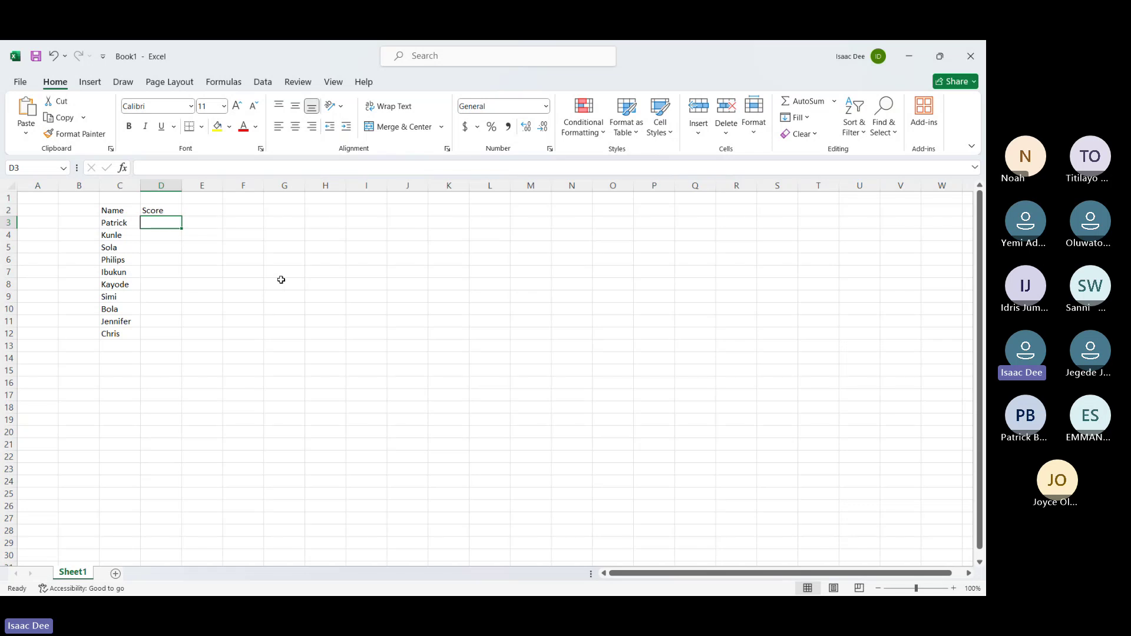
pyautogui.write('=ran')
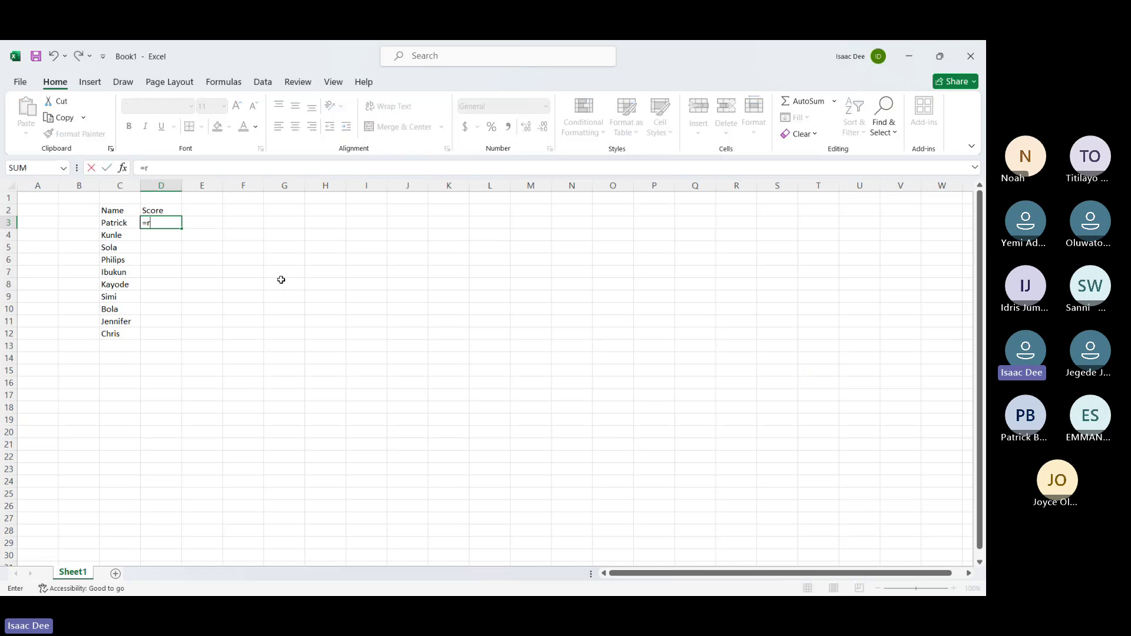
pyautogui.doubleClick(175, 261)
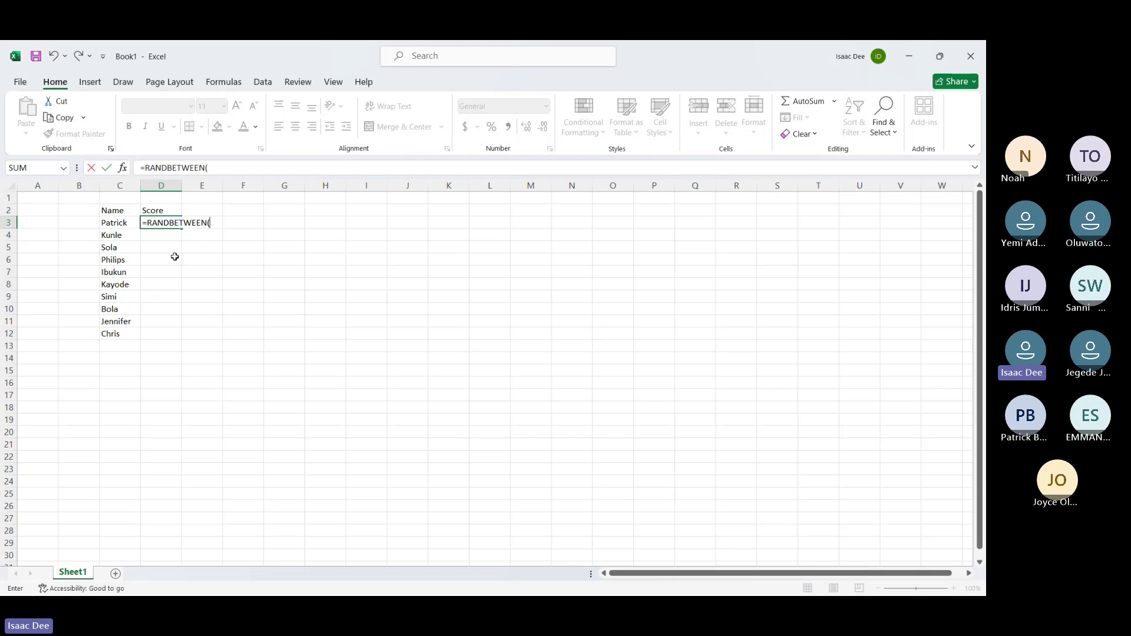
pyautogui.write('20,80)')
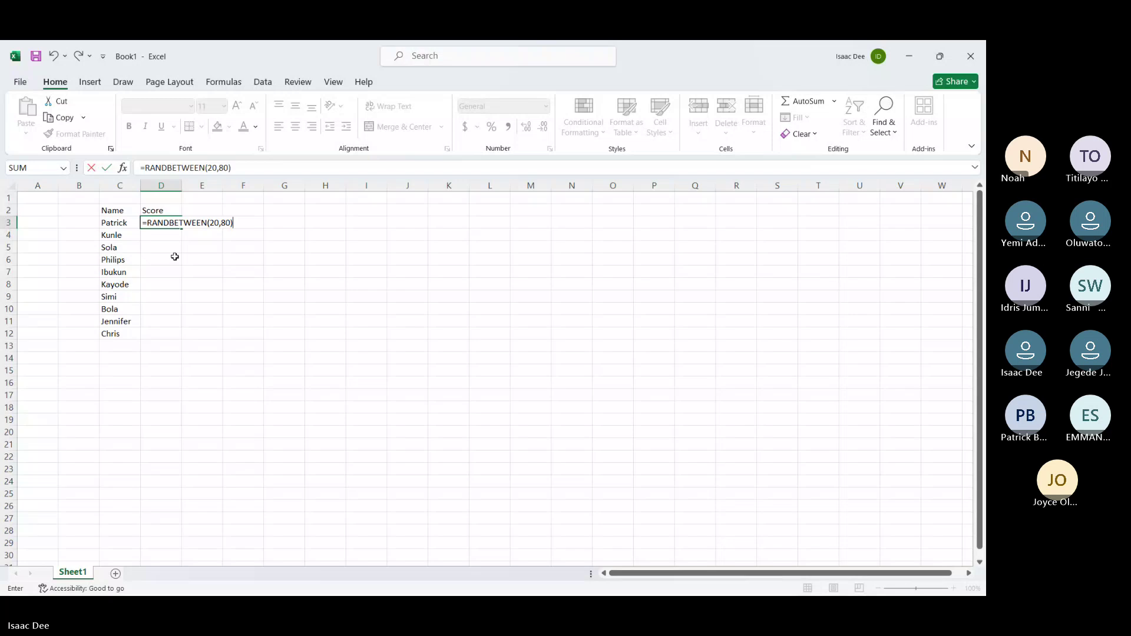
pyautogui.press('Return')
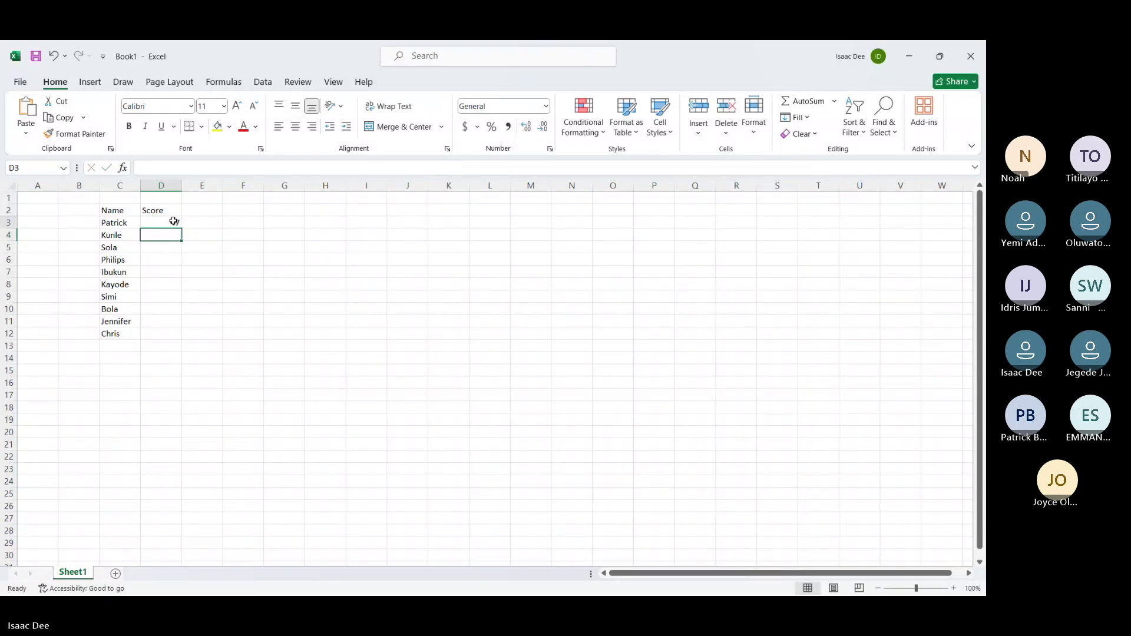
pyautogui.click(173, 221)
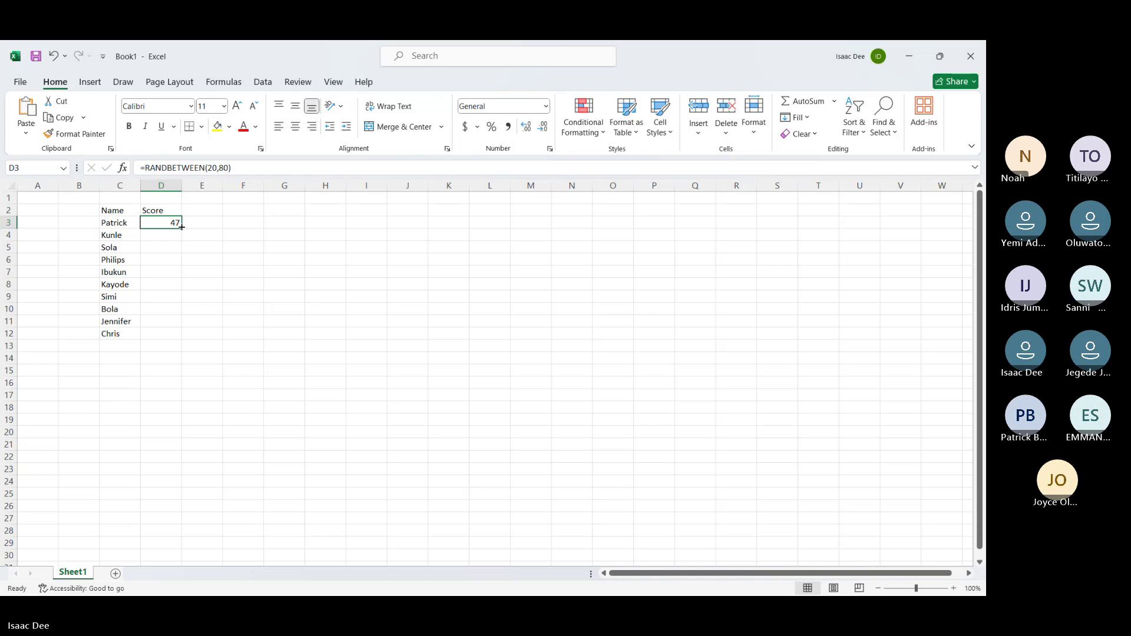
pyautogui.doubleClick(181, 227)
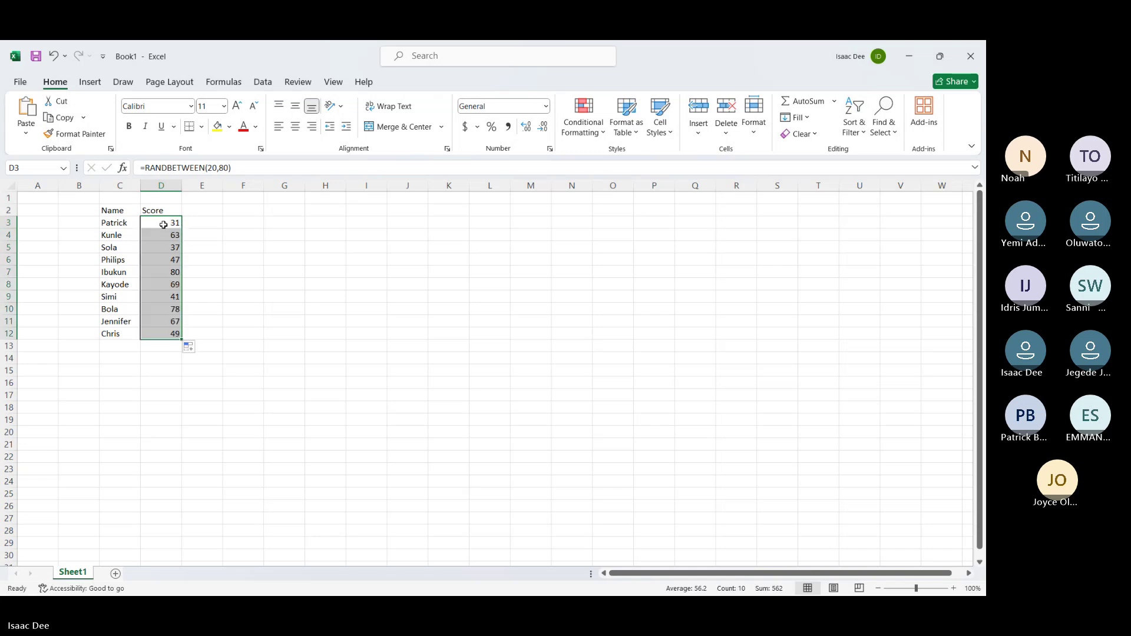
pyautogui.hotkey('ctrl', 'c')
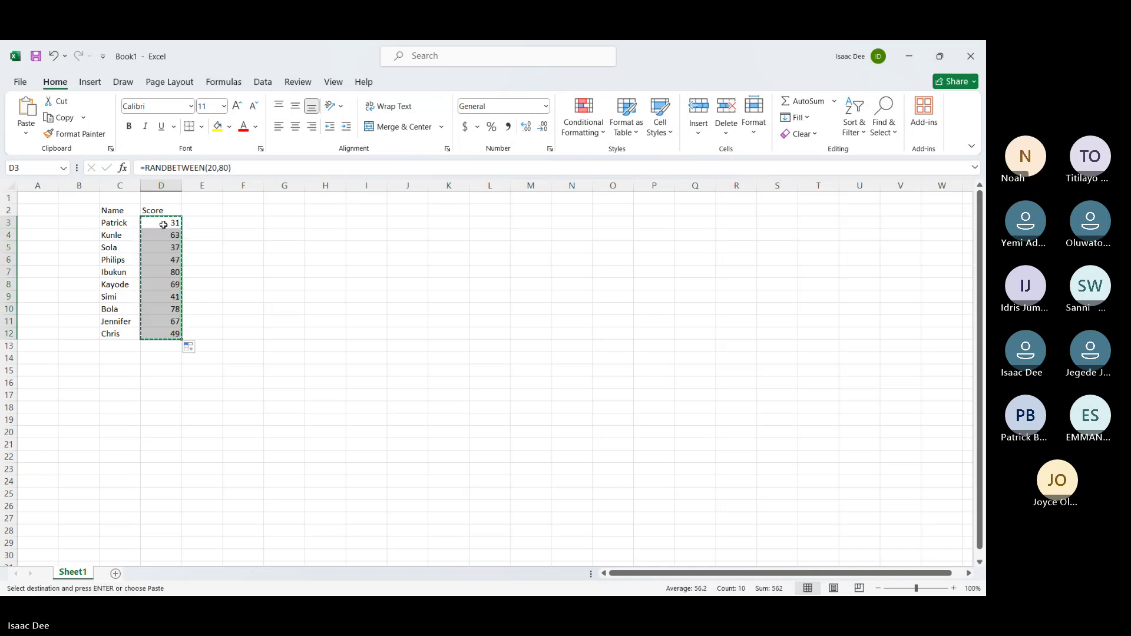
pyautogui.click(228, 283)
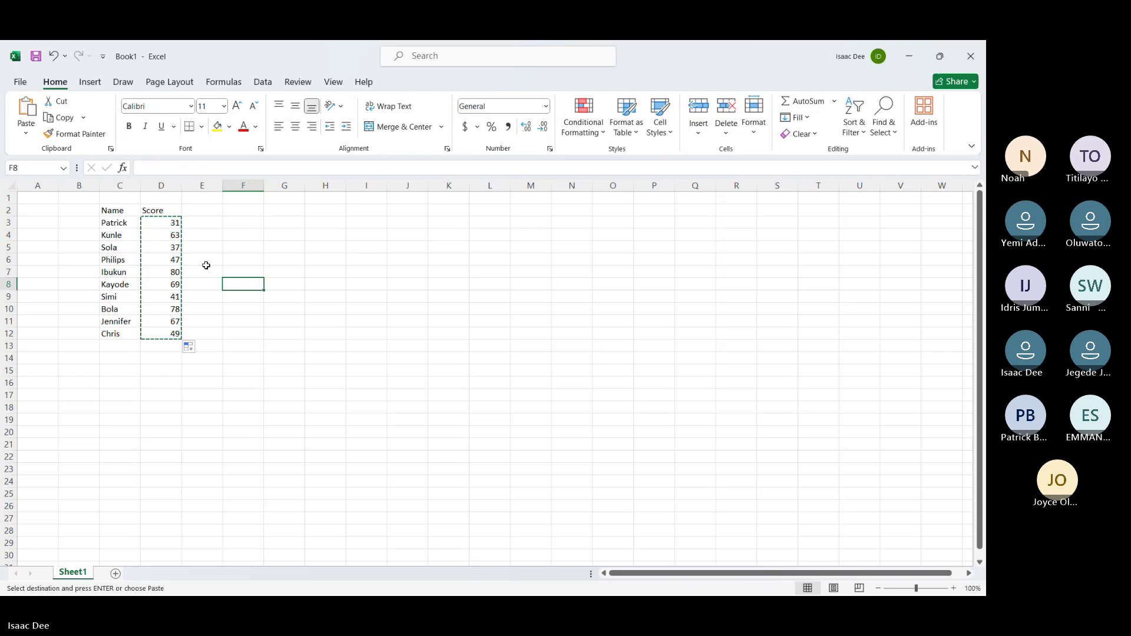
pyautogui.click(169, 227)
pyautogui.moveTo(169, 227); pyautogui.dragTo(171, 322)
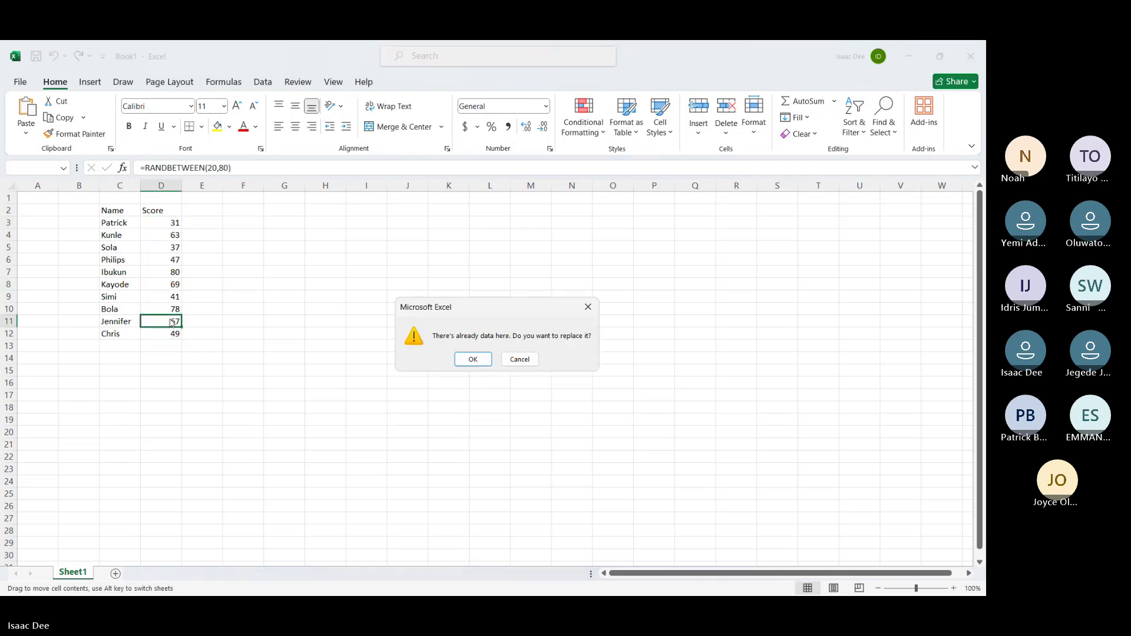
pyautogui.click(519, 360)
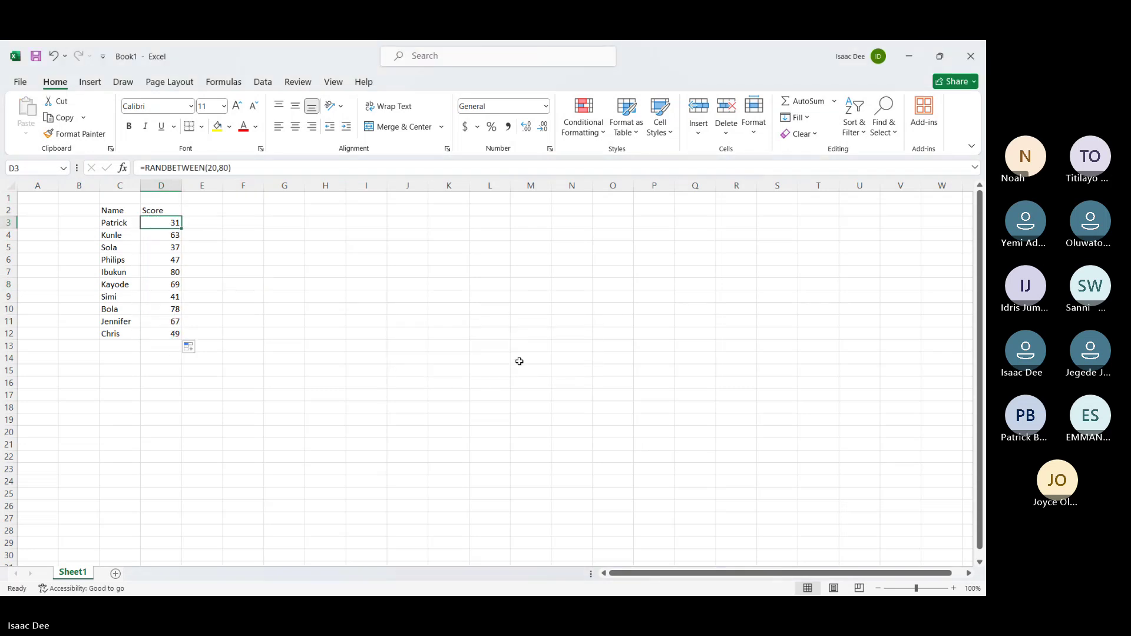
# Copy the scores in D3:D12 and paste them back over the same cells as values
pyautogui.moveTo(168, 224); pyautogui.dragTo(170, 329)
pyautogui.hotkey('ctrl', 'c')
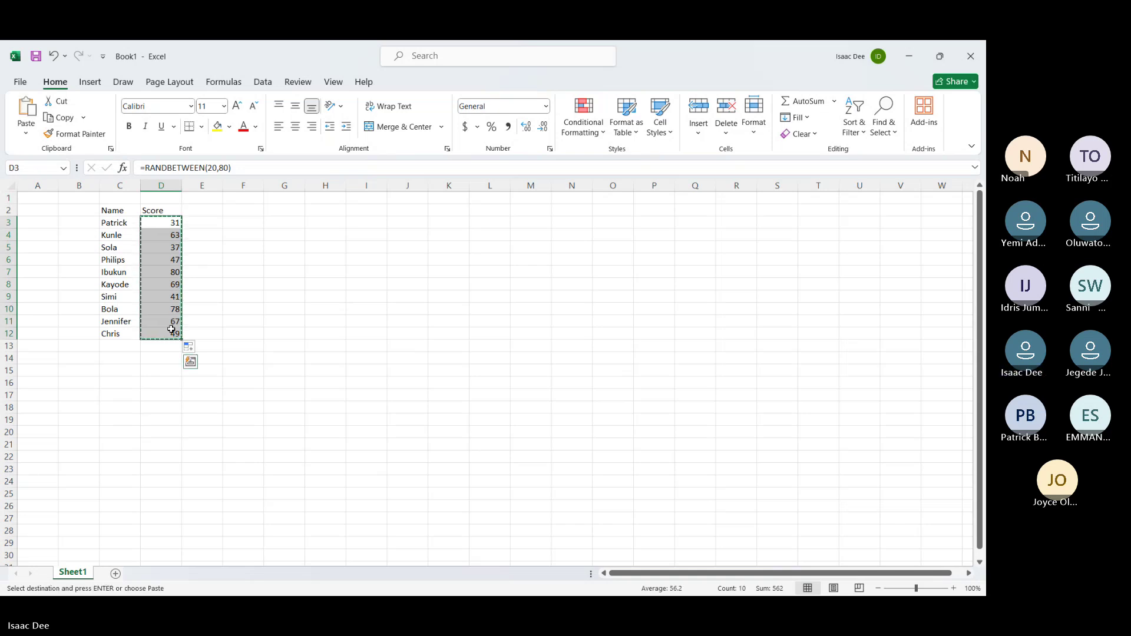
pyautogui.hotkey('ctrl', 'v')
pyautogui.click(205, 348)
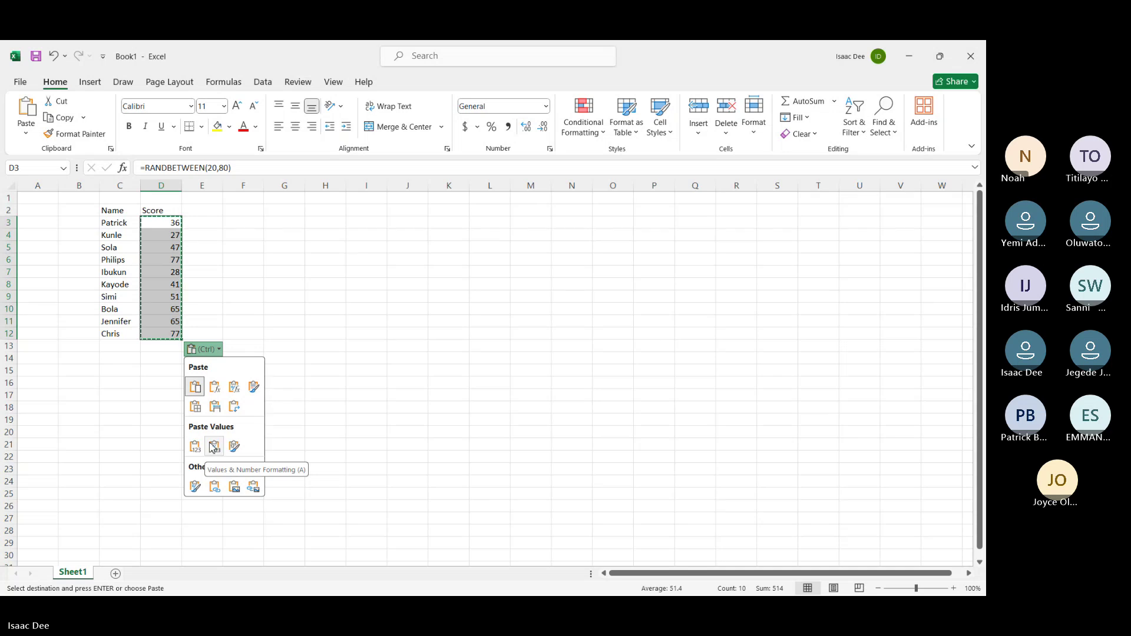
pyautogui.click(277, 323)
# Make and clear a throwaway entry in H1 to check whether the scores still recalculate
pyautogui.click(307, 243)
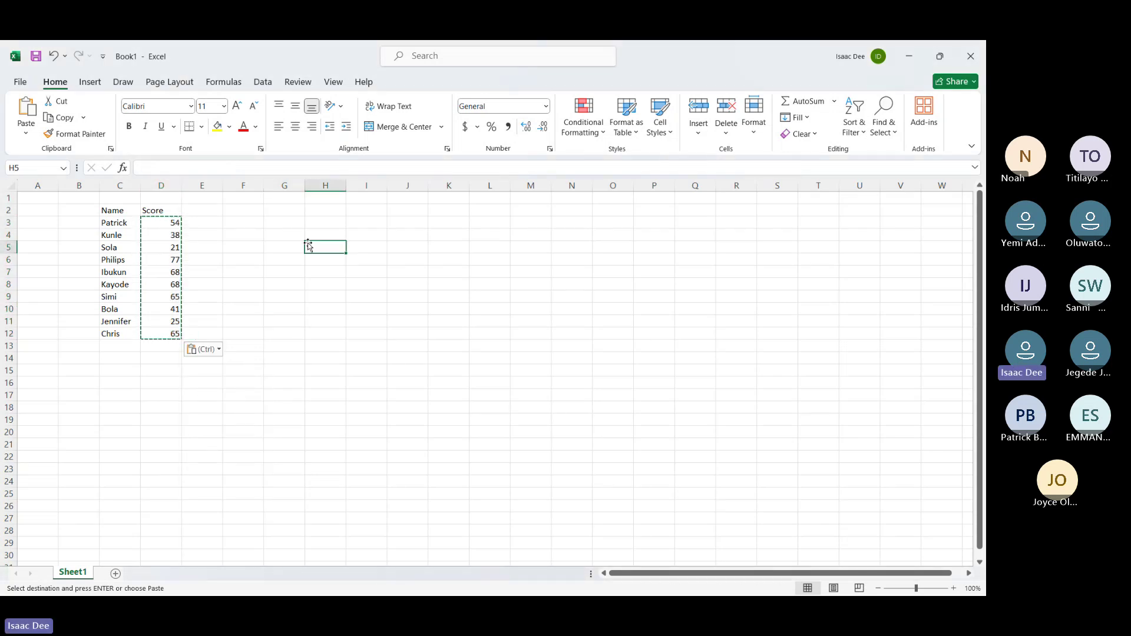
pyautogui.press('Up')
pyautogui.press('Up')
pyautogui.press('Up')
pyautogui.press('Up')
pyautogui.write('bb')
pyautogui.press('BackSpace')
pyautogui.press('BackSpace')
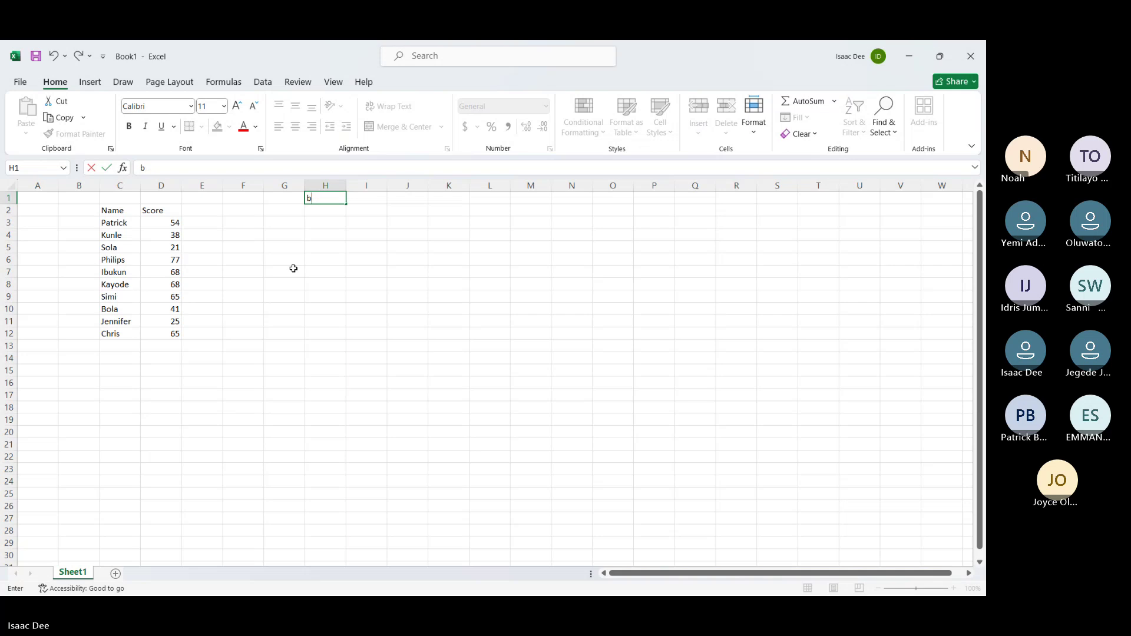
pyautogui.press('Return')
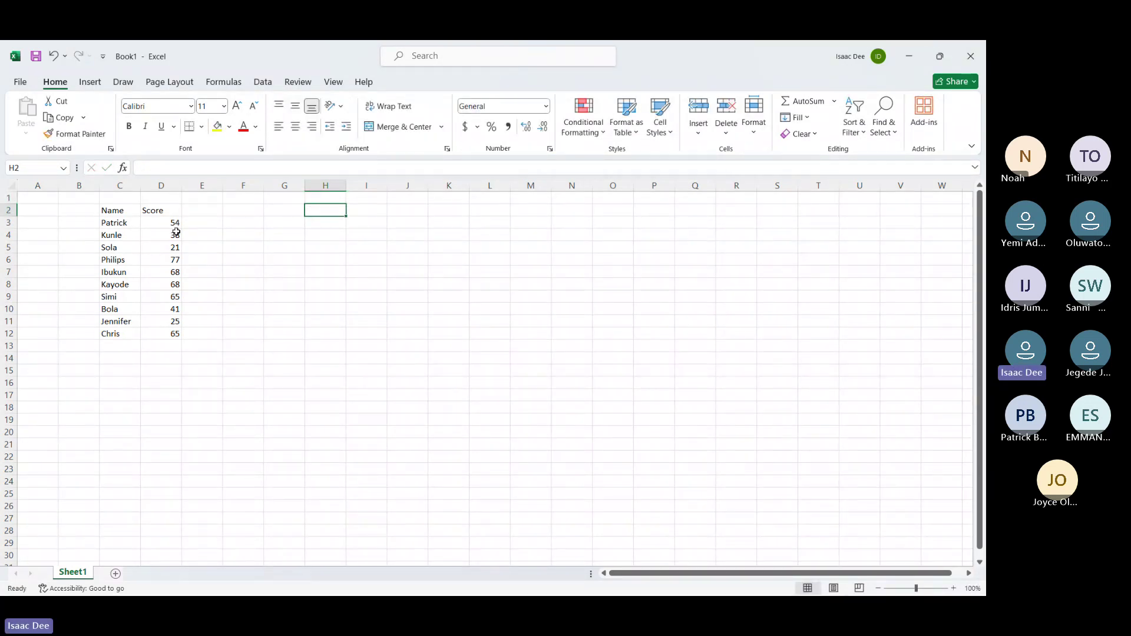
# Enter the heading PEMDAS in J4, with Product in J5 and Exponential in J6 below it
pyautogui.click(413, 234)
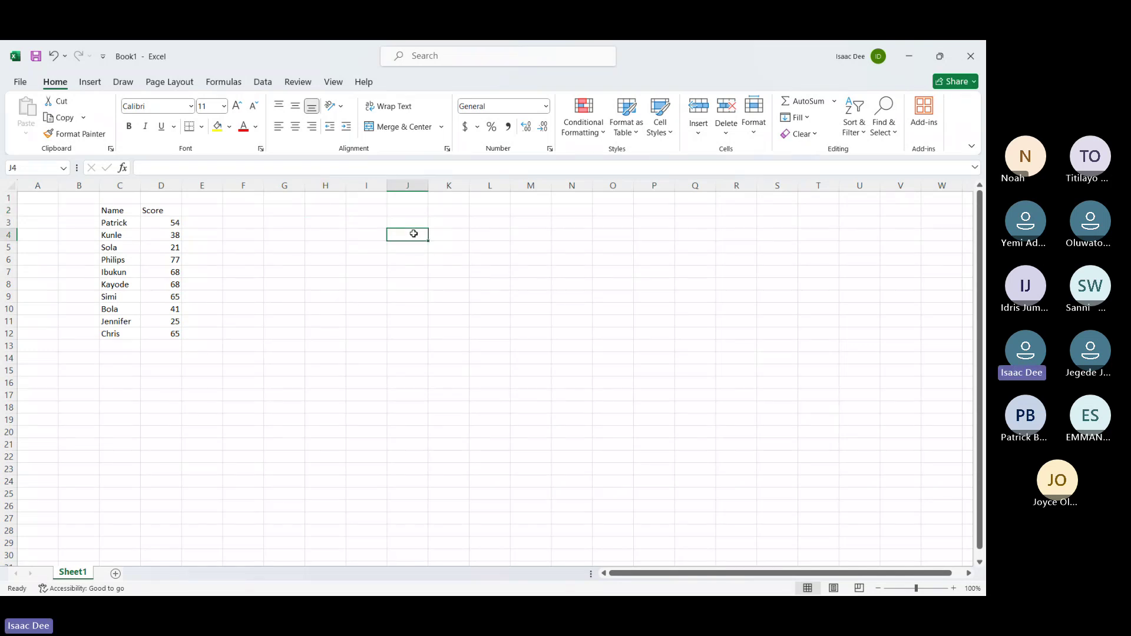
pyautogui.write('PEMDAS')
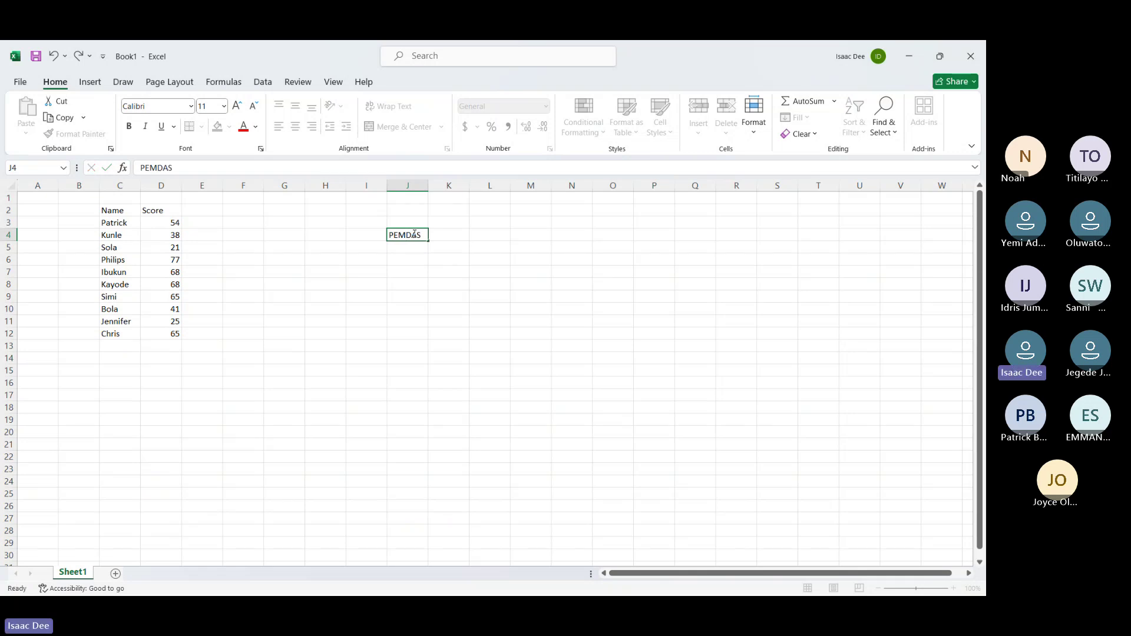
pyautogui.press('Return')
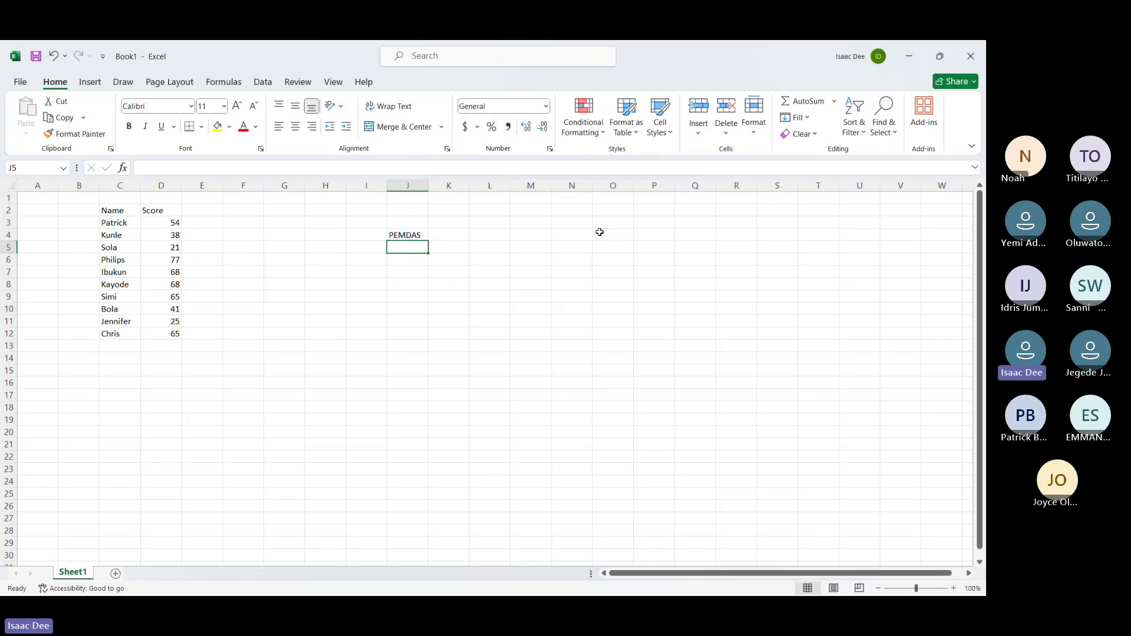
pyautogui.write('Produ')
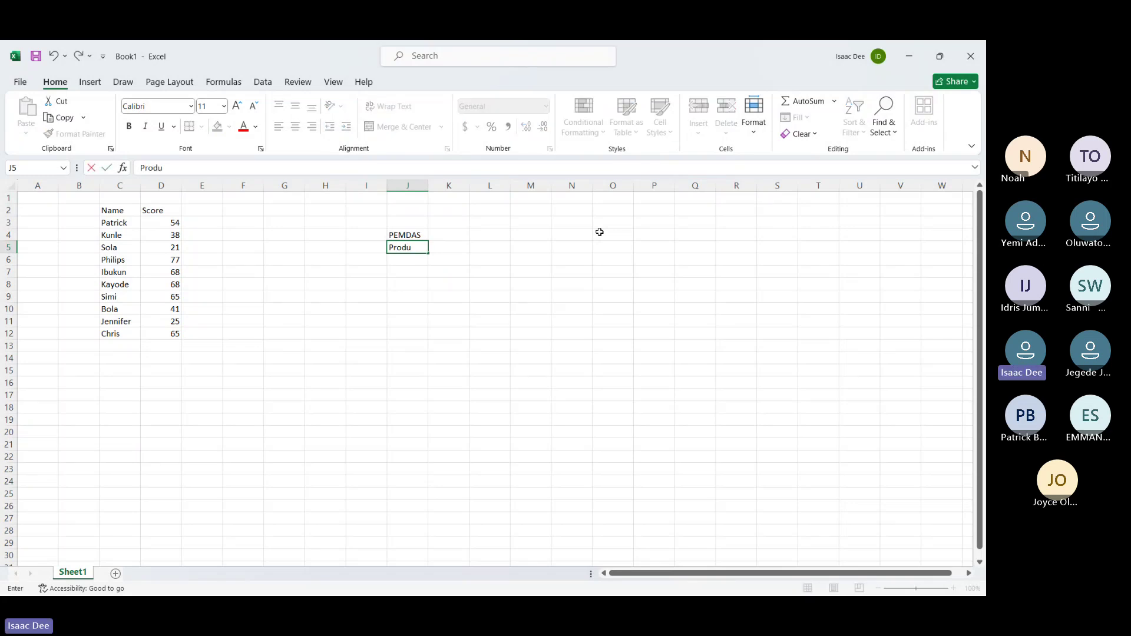
pyautogui.write('ctEx')
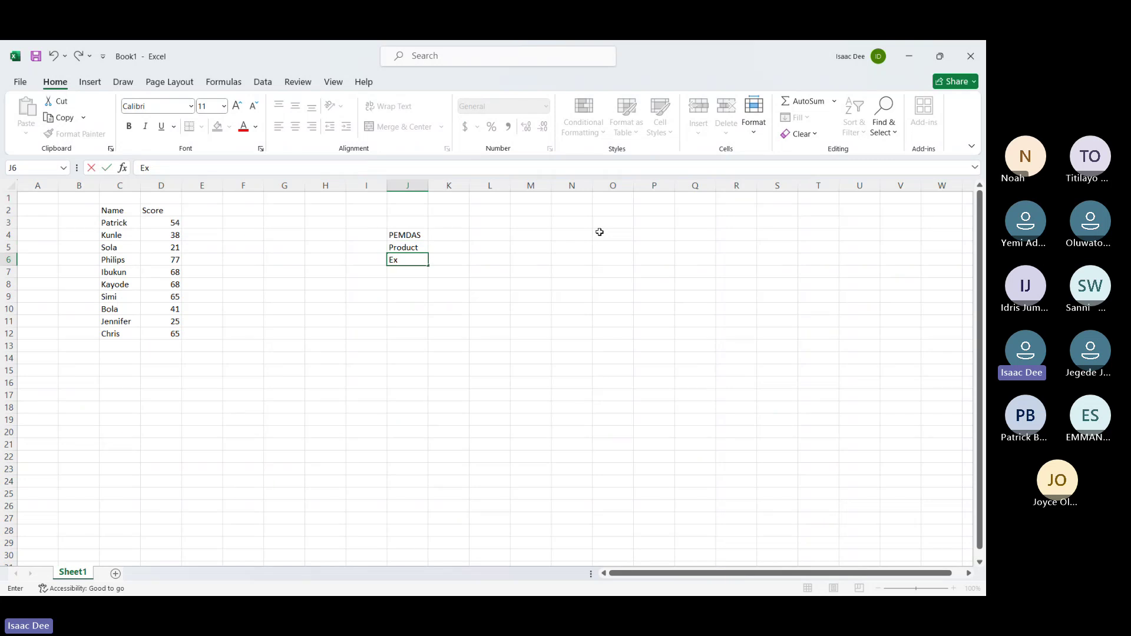
pyautogui.write('ponential')
pyautogui.press('Return')
# Add Multiplication to the PEMDAS list in J7, correcting its spelling
pyautogui.write('M')
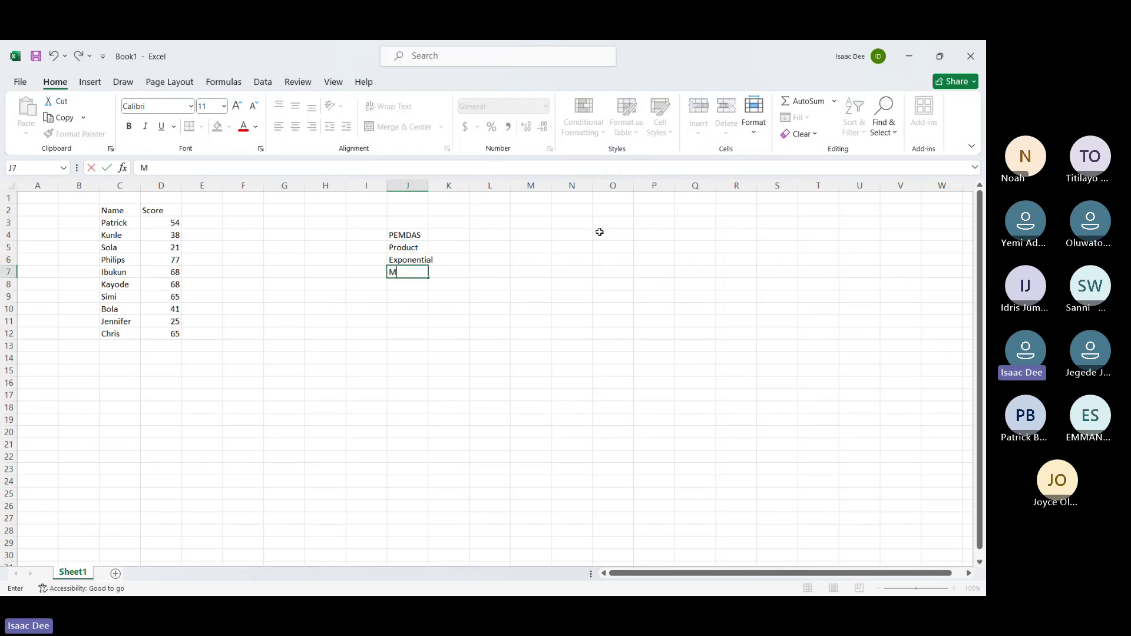
pyautogui.write('ultiplicati')
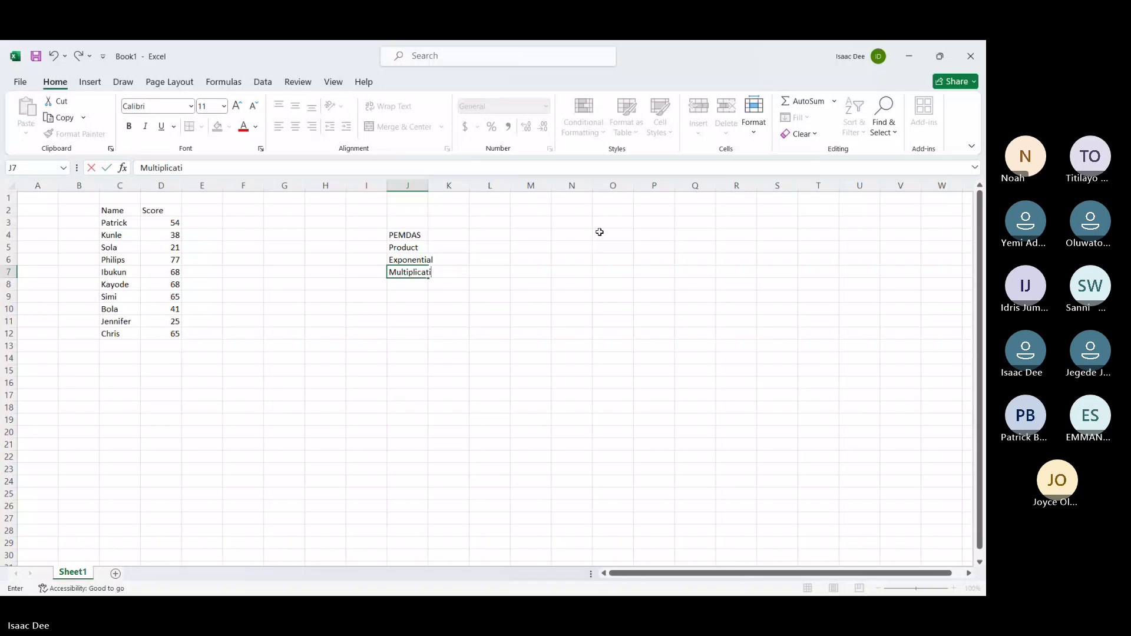
pyautogui.write('obn')
pyautogui.press('Return')
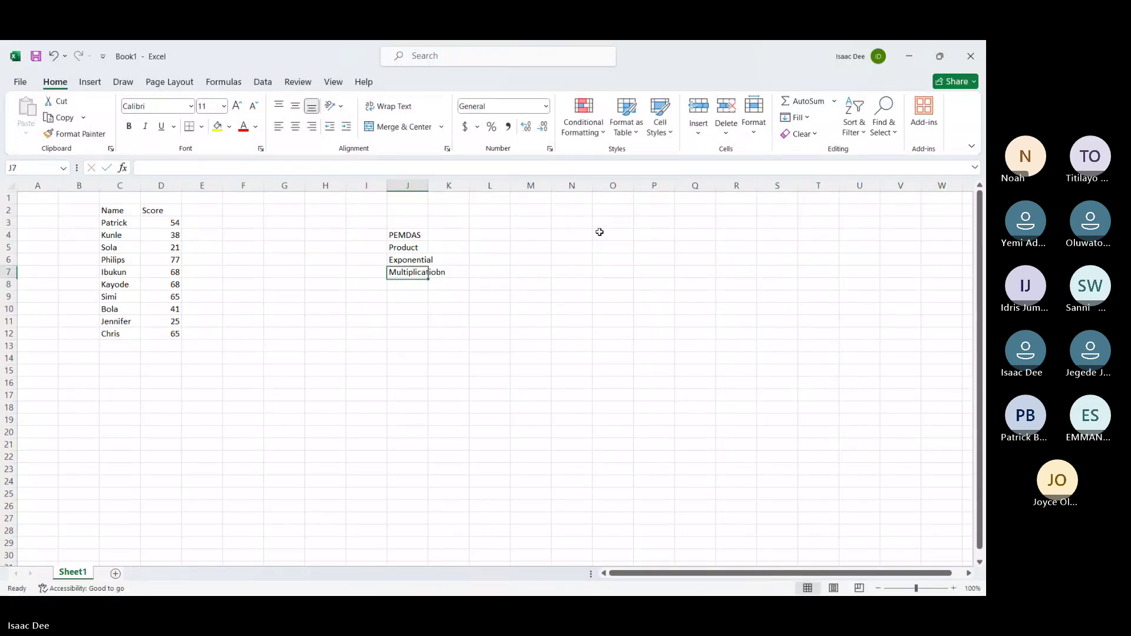
pyautogui.press('Up')
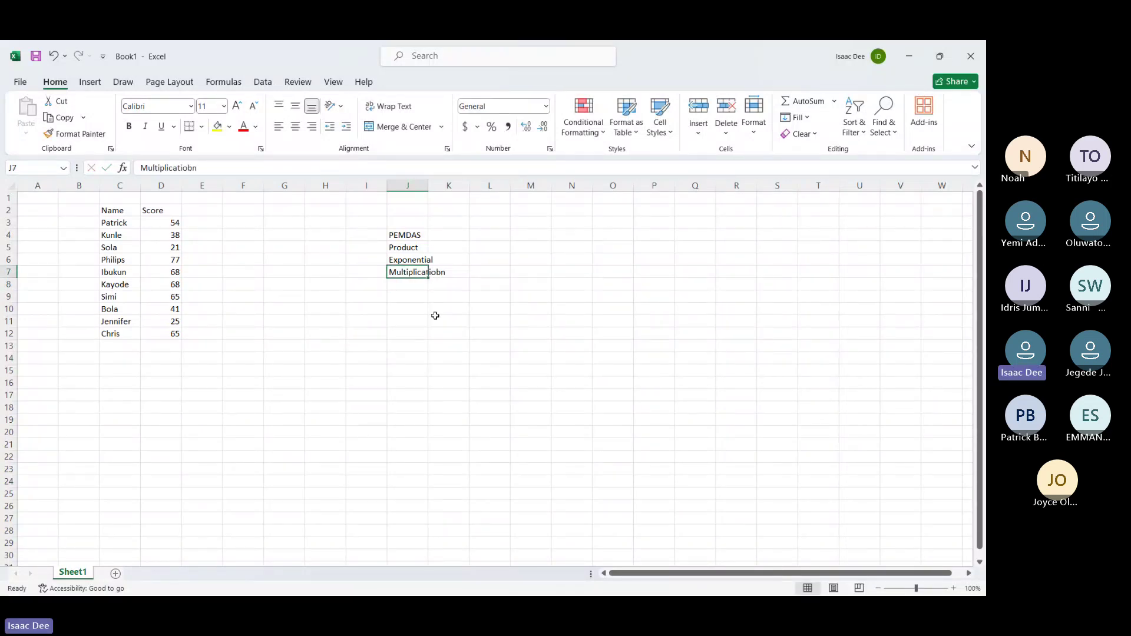
pyautogui.doubleClick(410, 271)
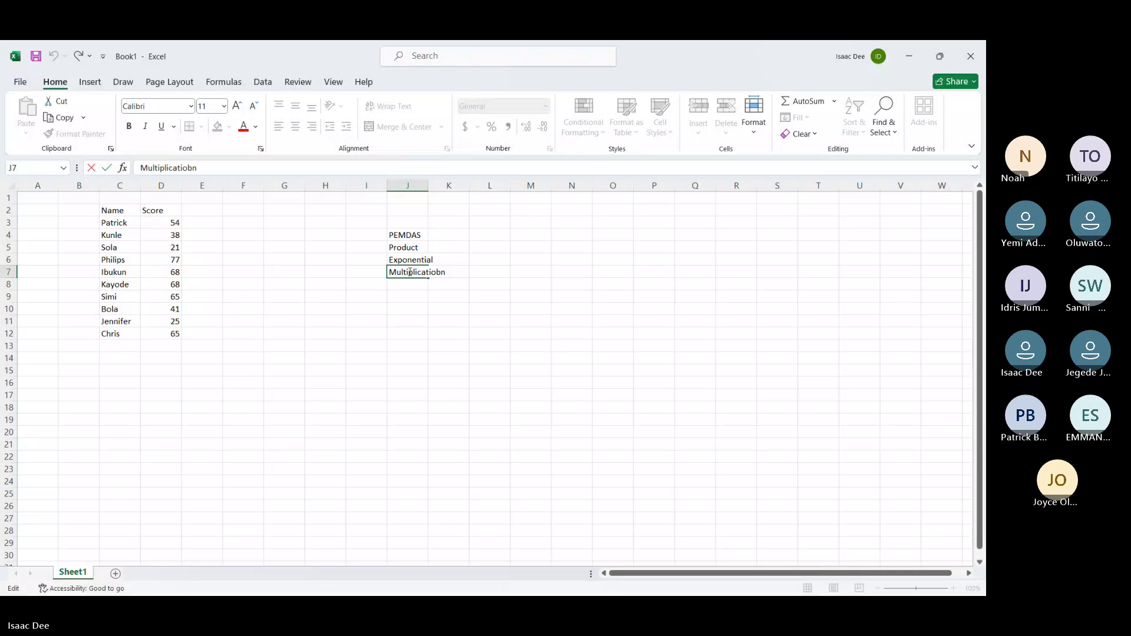
pyautogui.press('BackSpace')
pyautogui.press('Return')
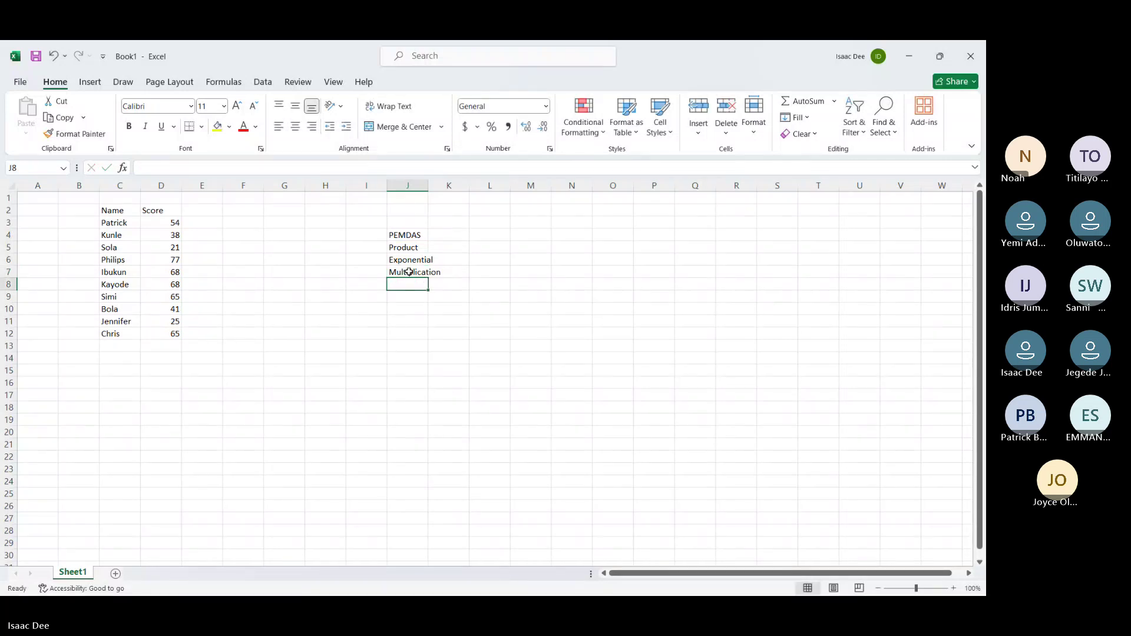
# Complete the PEMDAS list with Divison, Addition and Subtraction in J8 to J10, and fit column J's width to its text
pyautogui.write('Div')
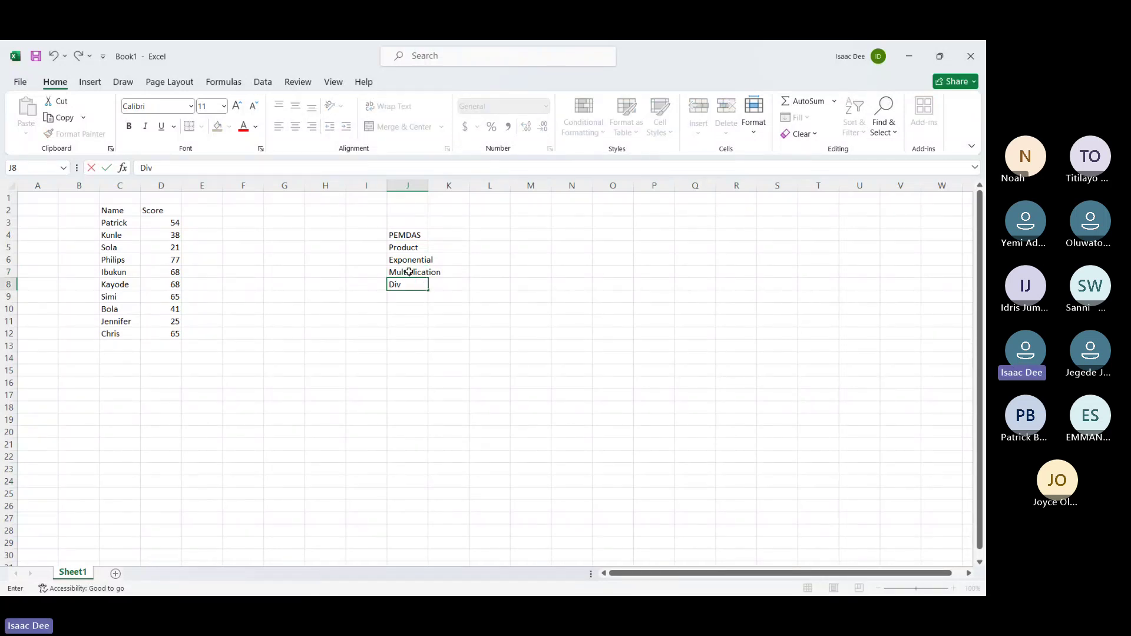
pyautogui.write('ison')
pyautogui.press('Return')
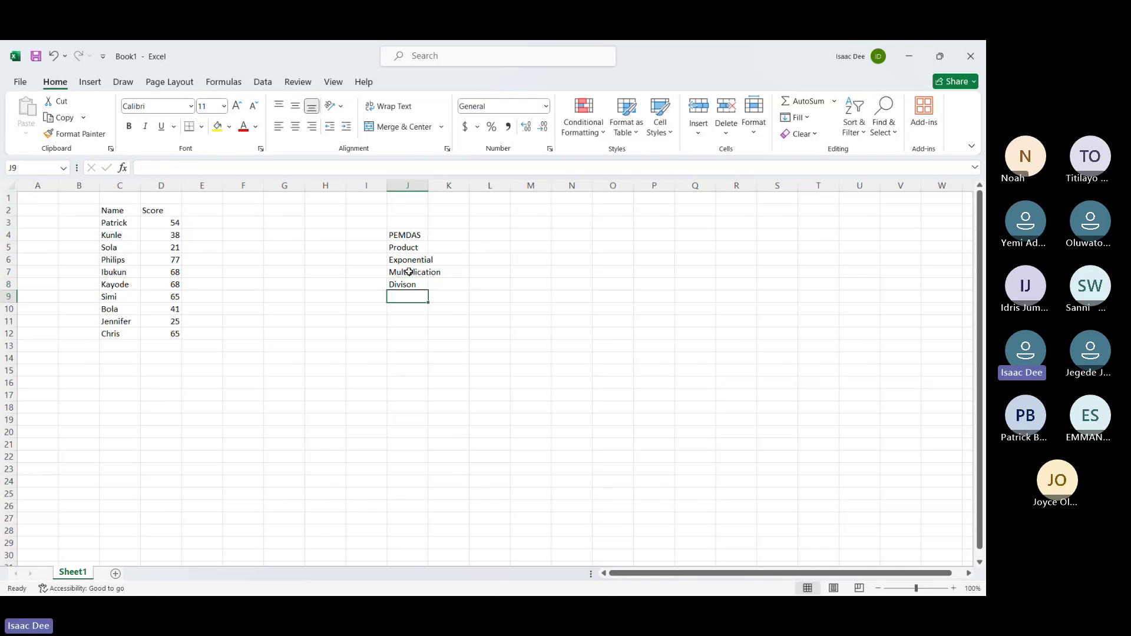
pyautogui.write('Addition')
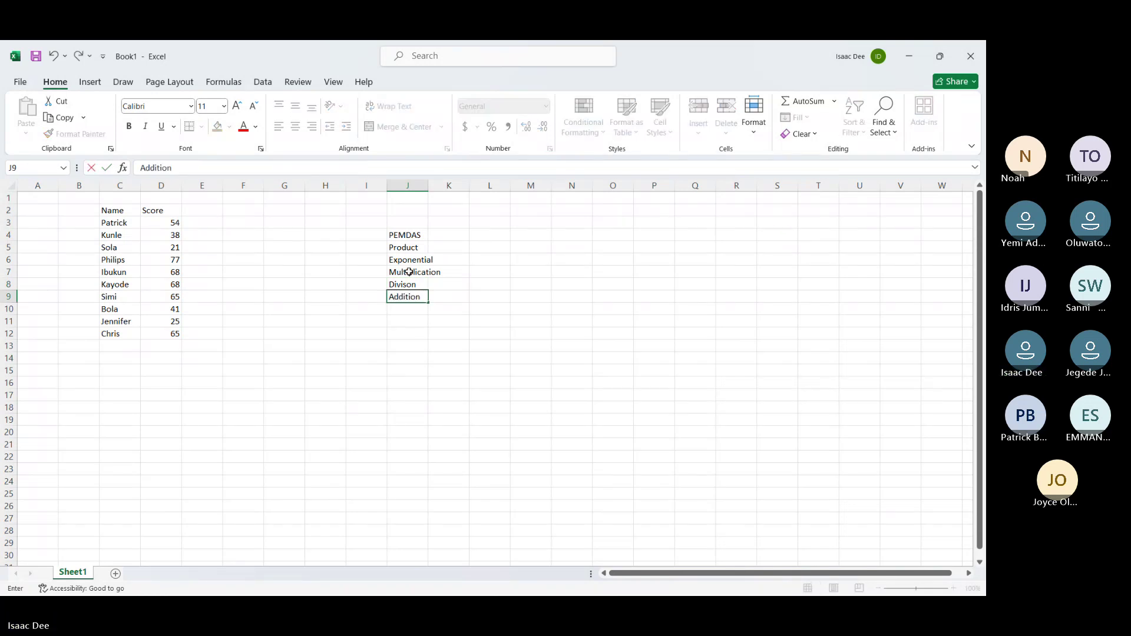
pyautogui.press('Return')
pyautogui.write('Subtract')
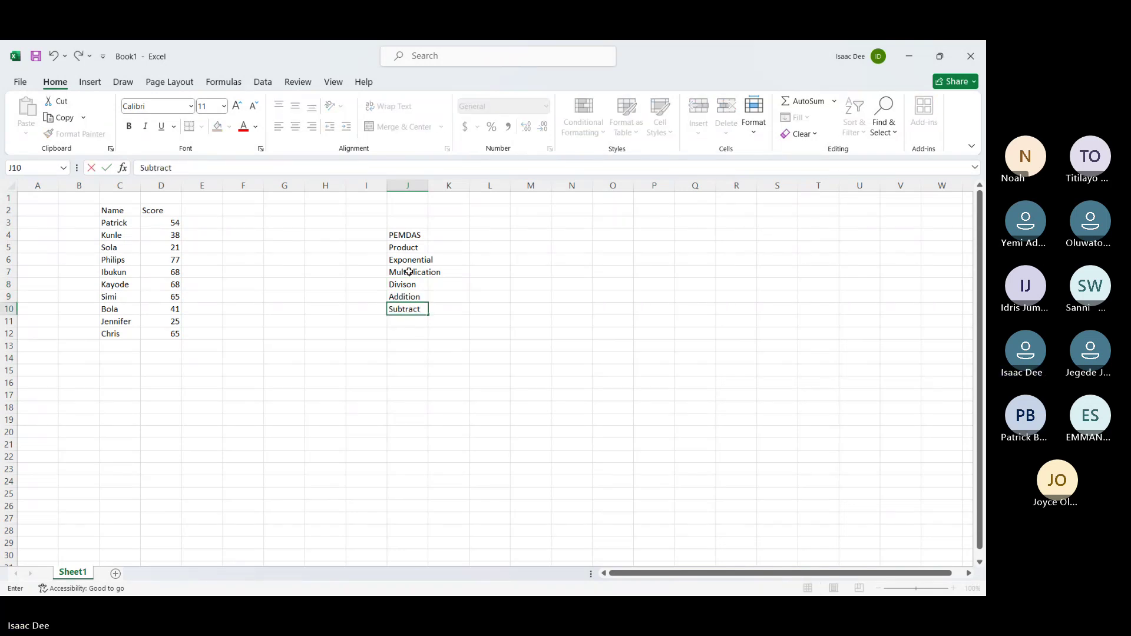
pyautogui.write('ion')
pyautogui.click(432, 333)
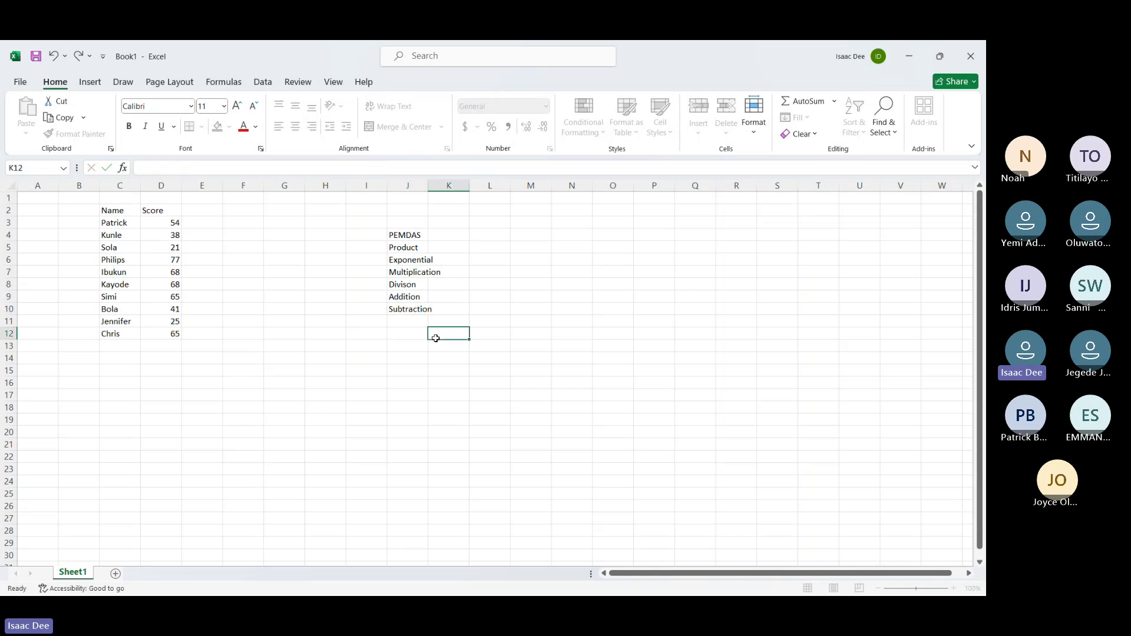
pyautogui.doubleClick(428, 186)
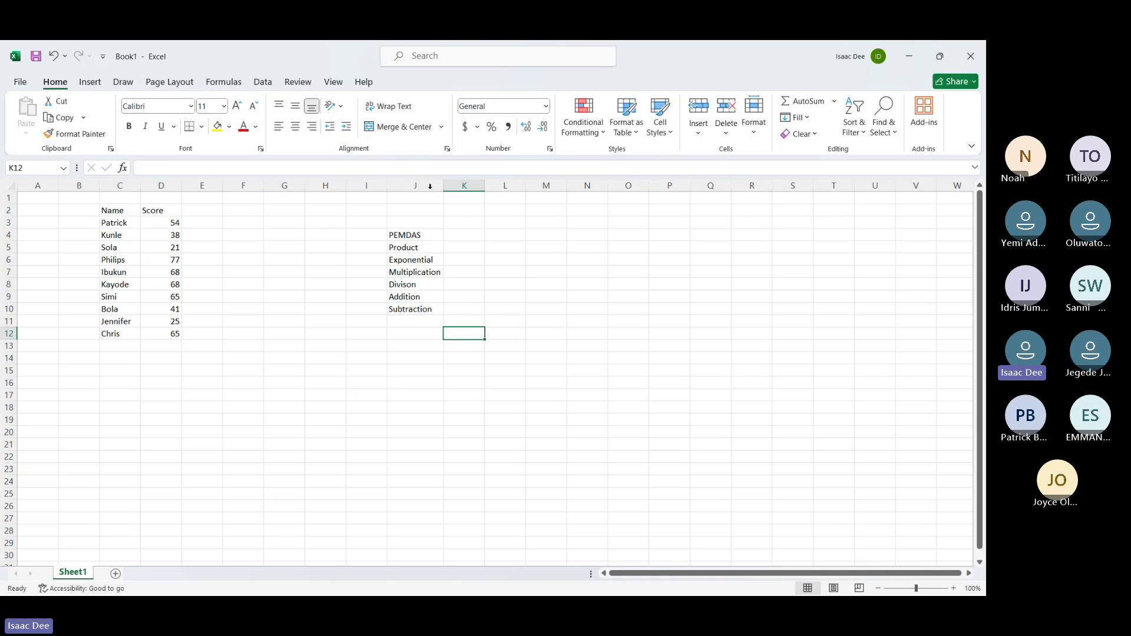
# Enter the formula =3+2 in F4 to demonstrate adding two typed numbers
pyautogui.click(239, 234)
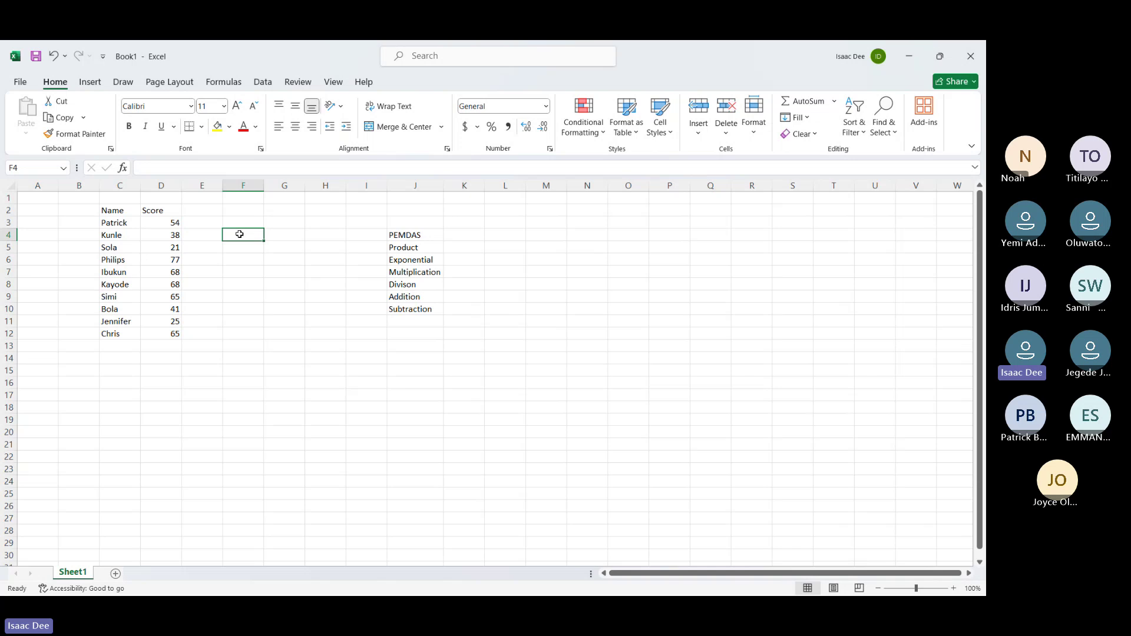
pyautogui.write('=')
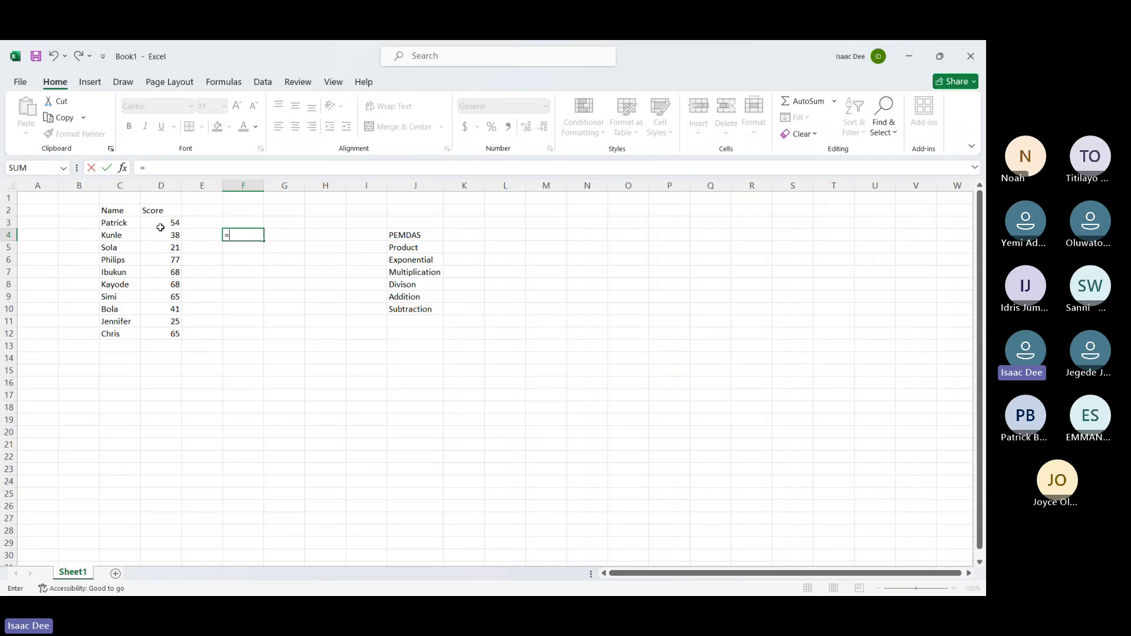
pyautogui.click(240, 233)
pyautogui.write('3+2')
pyautogui.hotkey('ctrl', 'Return')
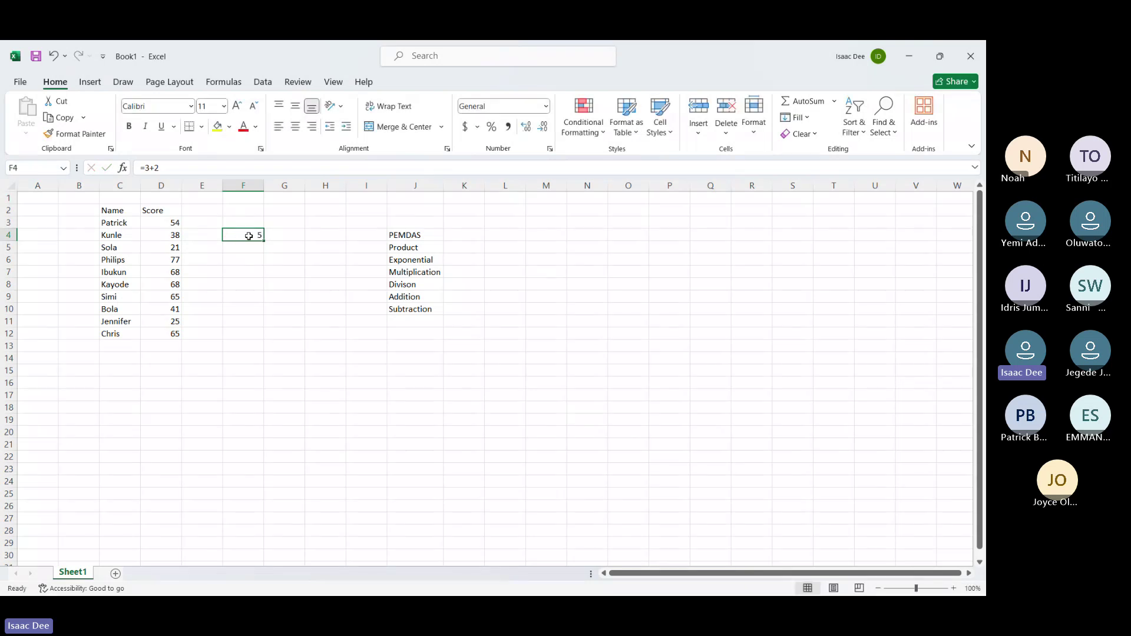
# Replace the formula in F4 with =54+38, adding the first two scores as typed numbers
pyautogui.doubleClick(249, 236)
pyautogui.press('BackSpace')
pyautogui.press('BackSpace')
pyautogui.press('BackSpace')
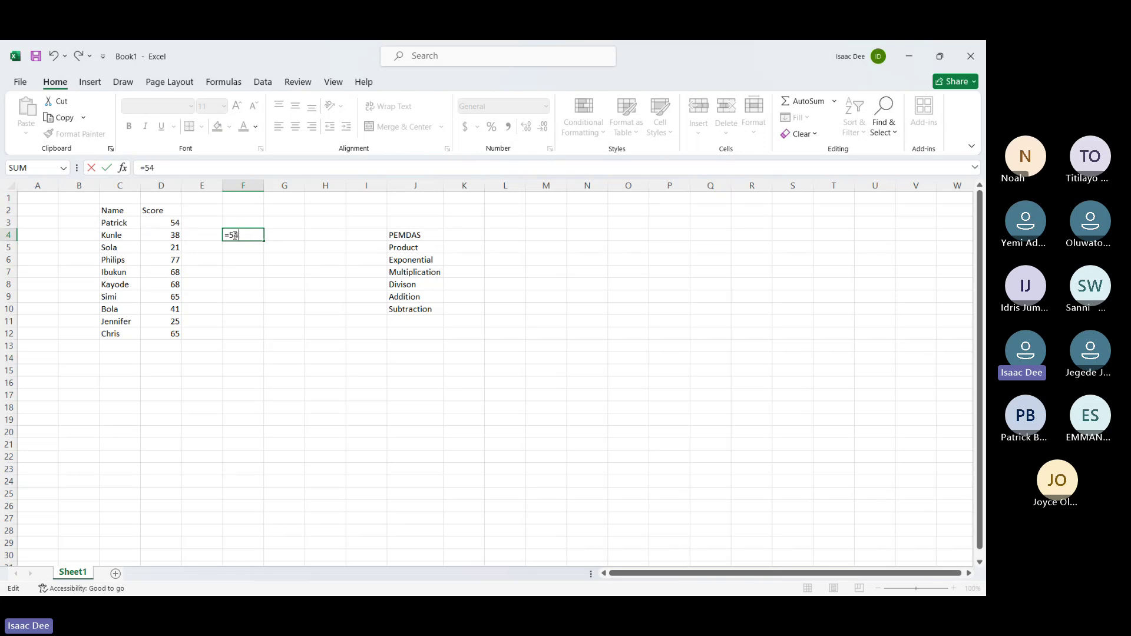
pyautogui.write('54+38')
pyautogui.press('Return')
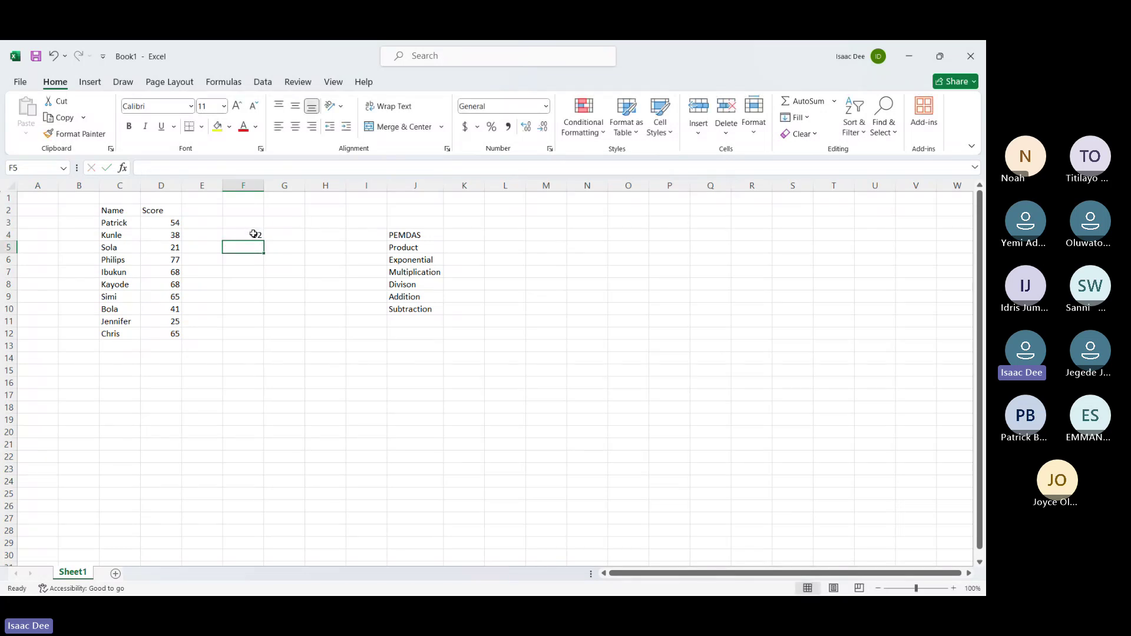
# Rewrite the formula in F4 with cell references as =D3+D4, adding the first two scores
pyautogui.click(253, 234)
pyautogui.write('=')
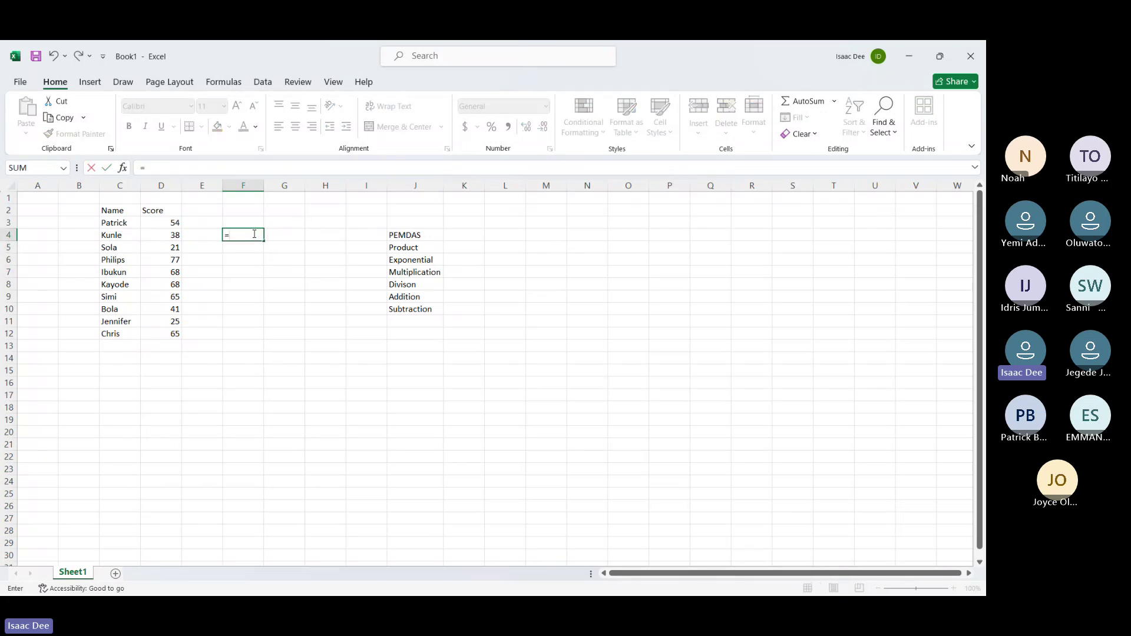
pyautogui.click(156, 223)
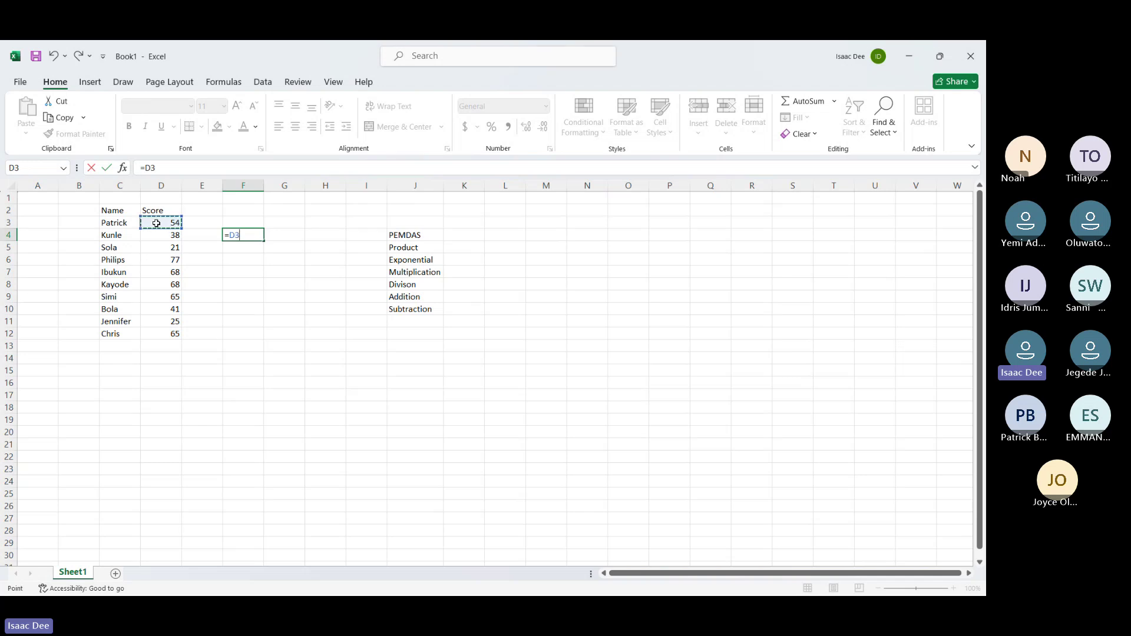
pyautogui.press('BackSpace')
pyautogui.press('BackSpace')
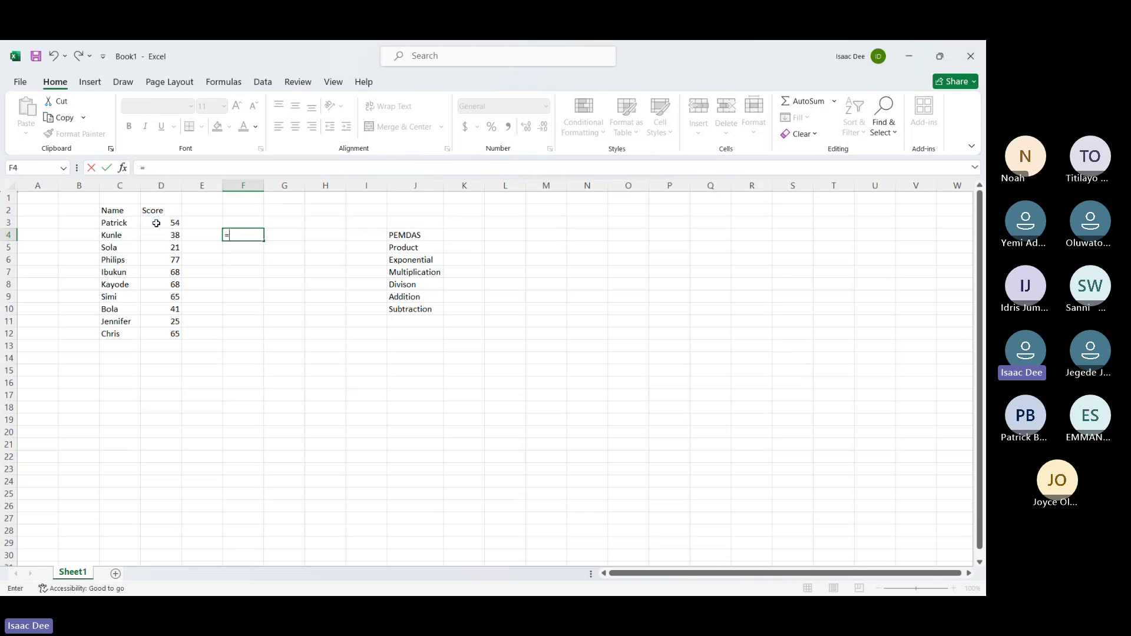
pyautogui.write('d3+')
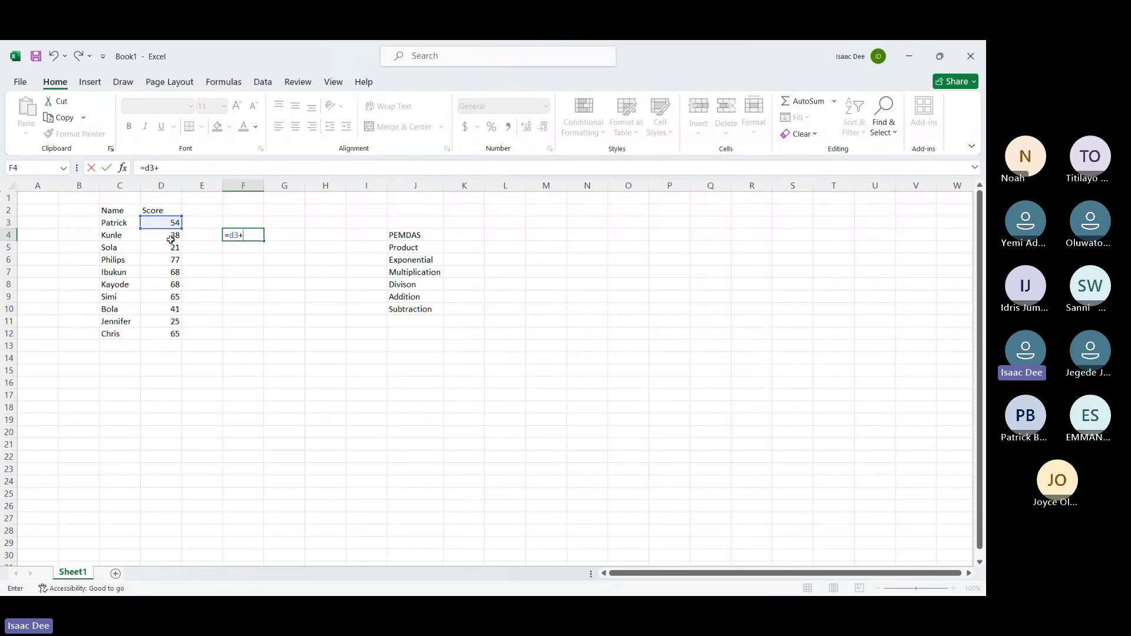
pyautogui.write('d4')
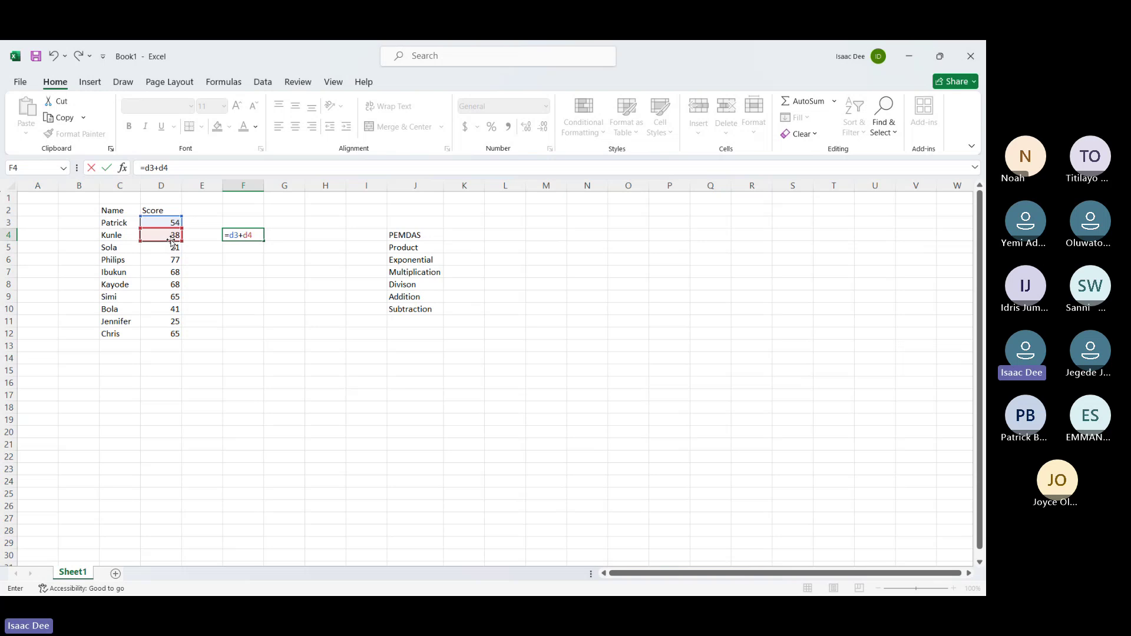
pyautogui.press('Return')
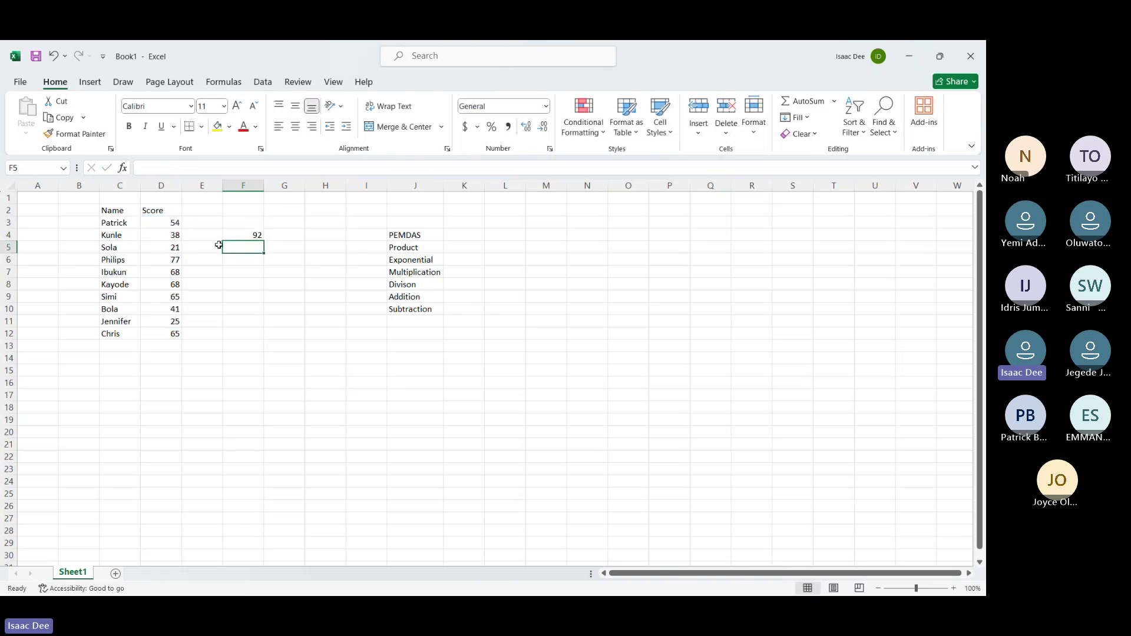
# Start replacing the cell-reference addition in F4 with a SUM function, abandon it and leave the cell empty
pyautogui.click(237, 235)
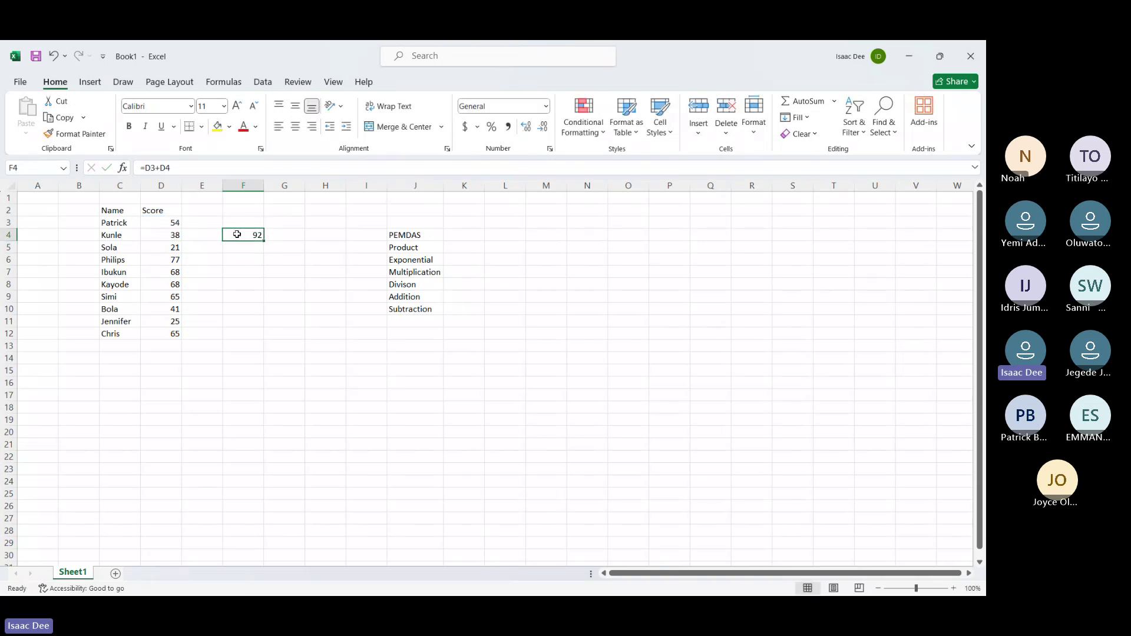
pyautogui.doubleClick(237, 235)
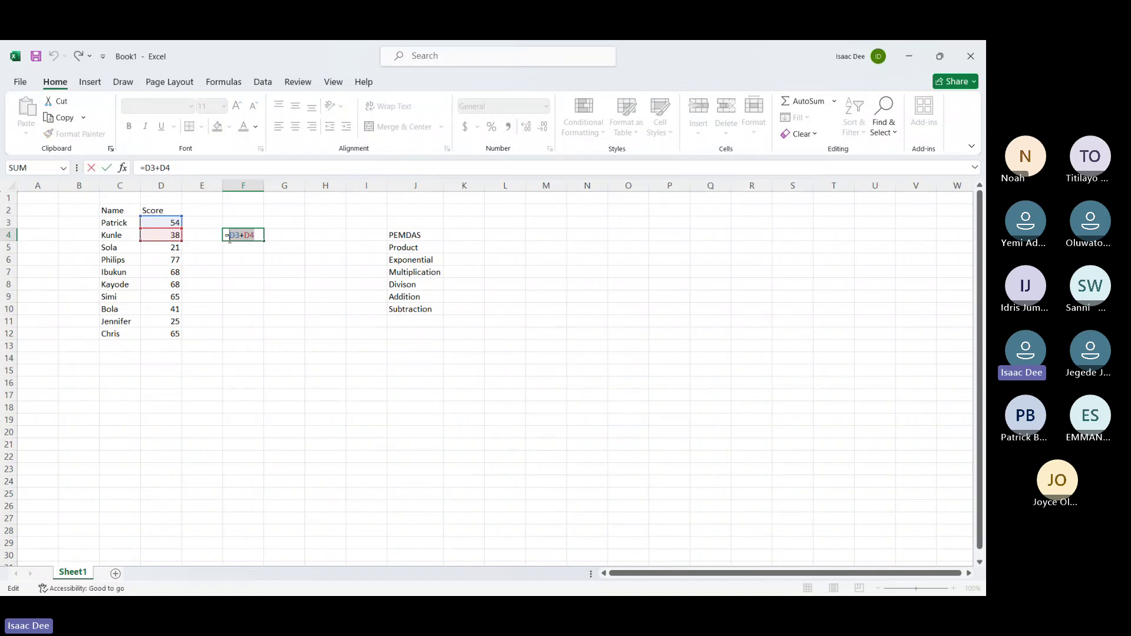
pyautogui.write('sum')
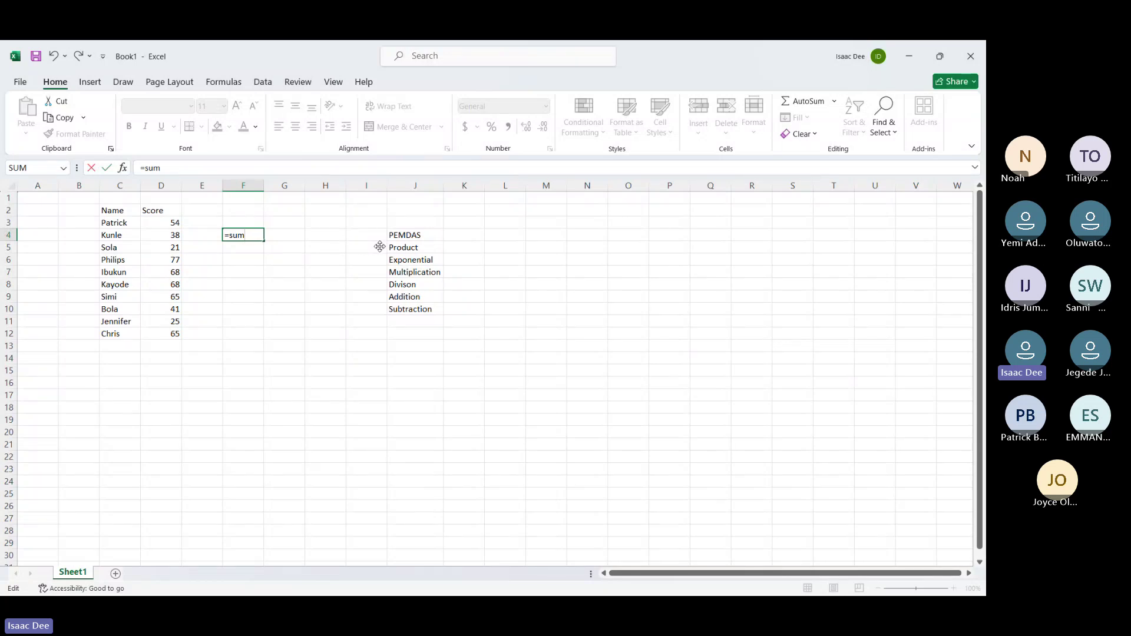
pyautogui.press('Escape')
pyautogui.click(298, 332)
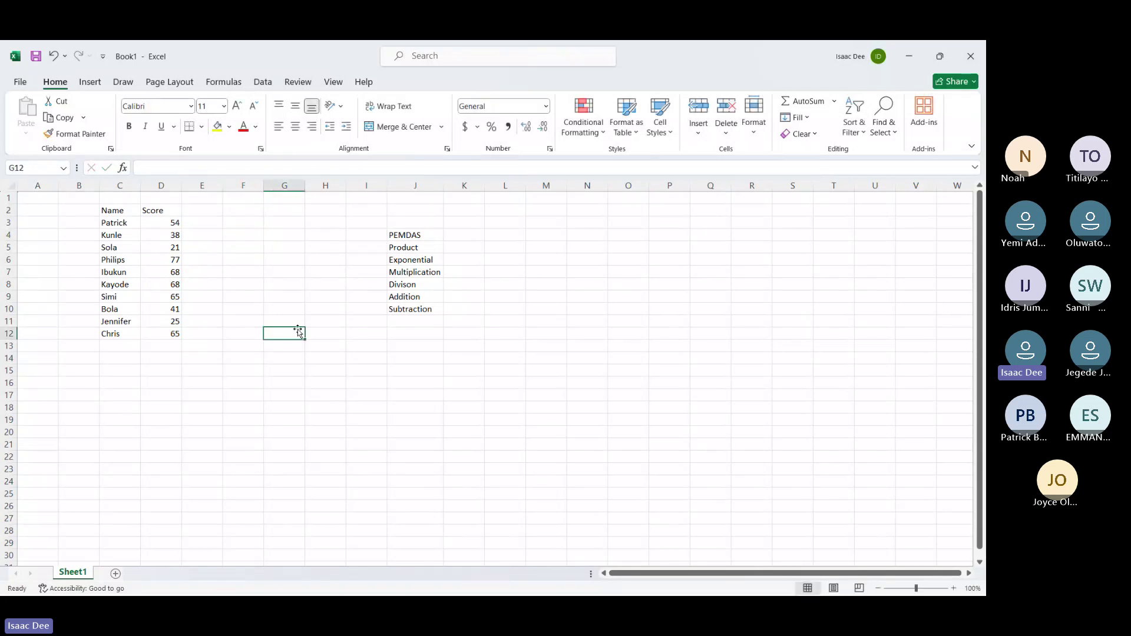
# Illustrate range notation by highlighting cells F4 to I15 and noting F4:I15 in G21, clearing the note at the end
pyautogui.moveTo(254, 236); pyautogui.dragTo(372, 372)
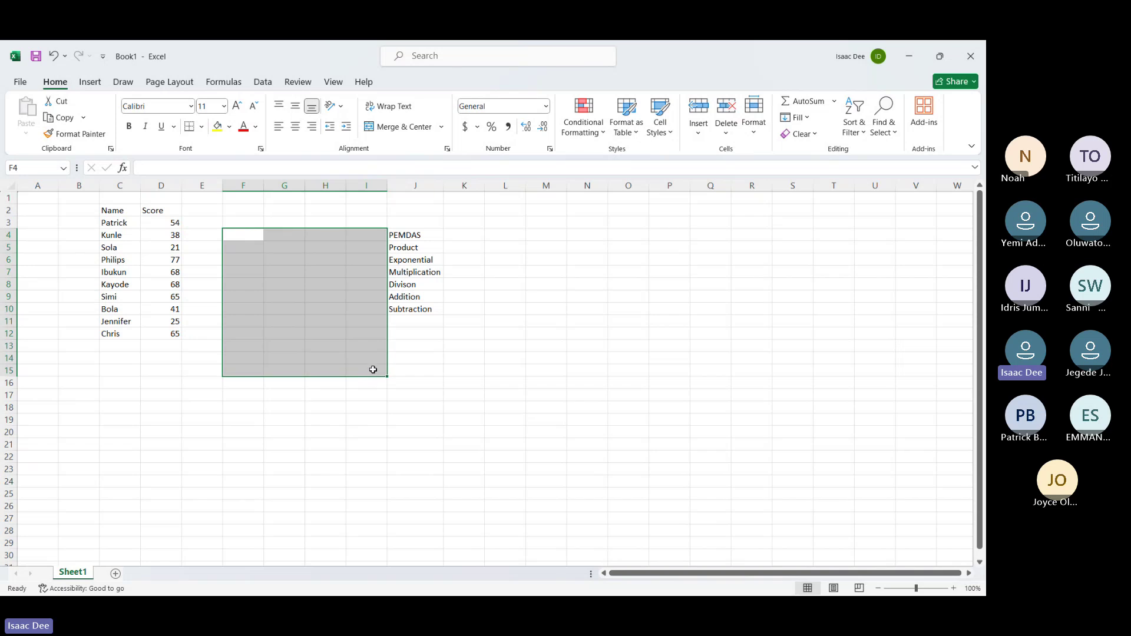
pyautogui.click(304, 445)
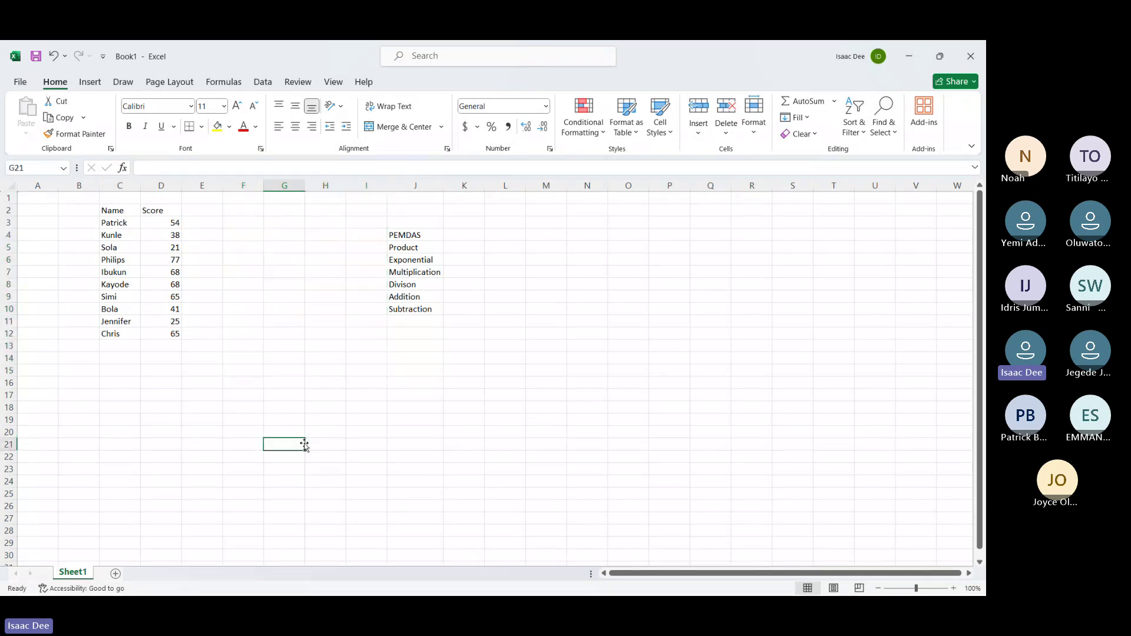
pyautogui.write('F4')
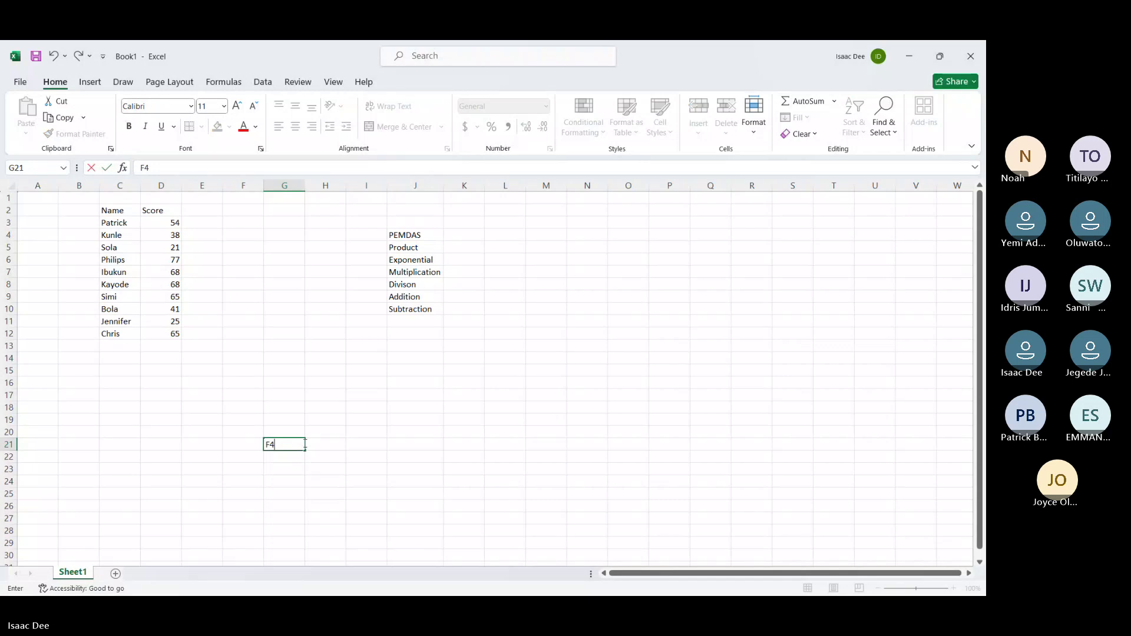
pyautogui.write(':')
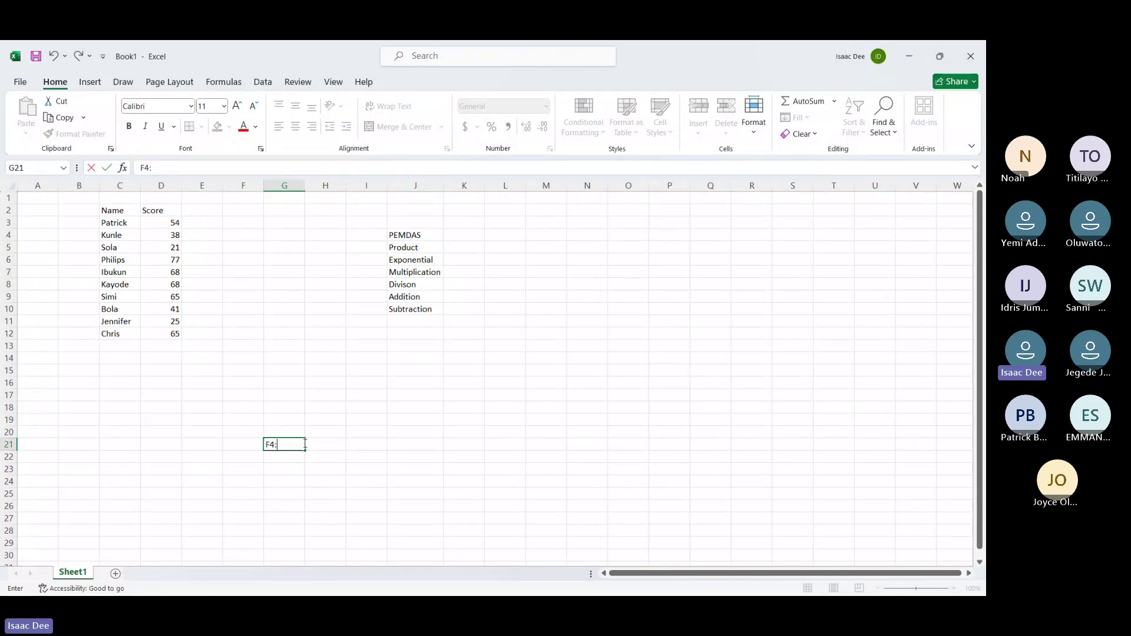
pyautogui.write('I15')
pyautogui.click(255, 342)
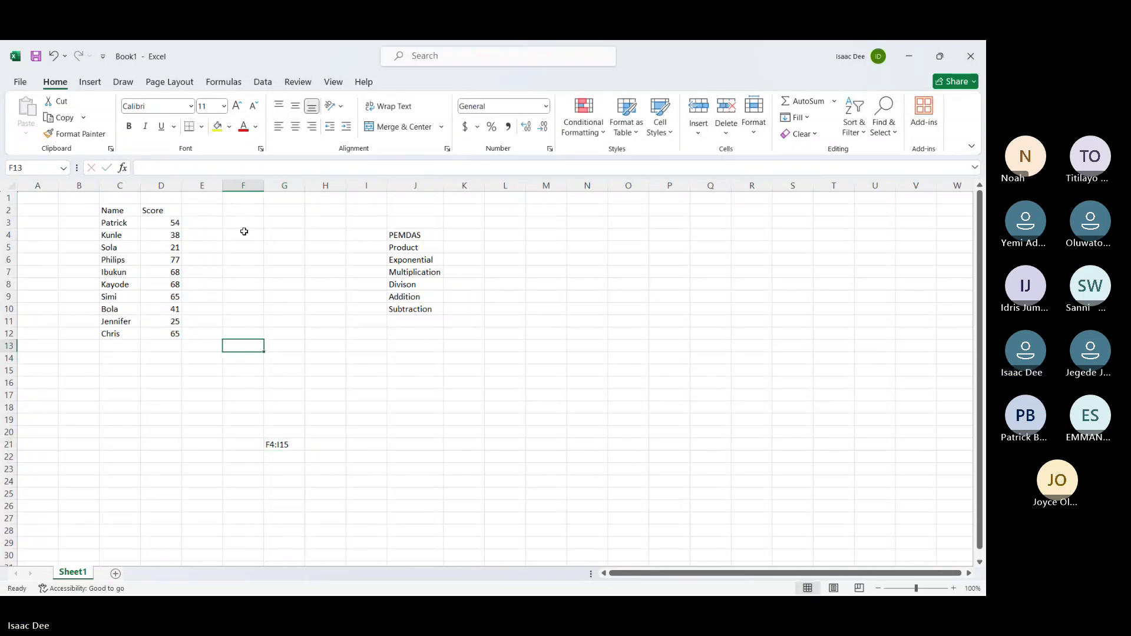
pyautogui.moveTo(244, 232); pyautogui.dragTo(374, 365)
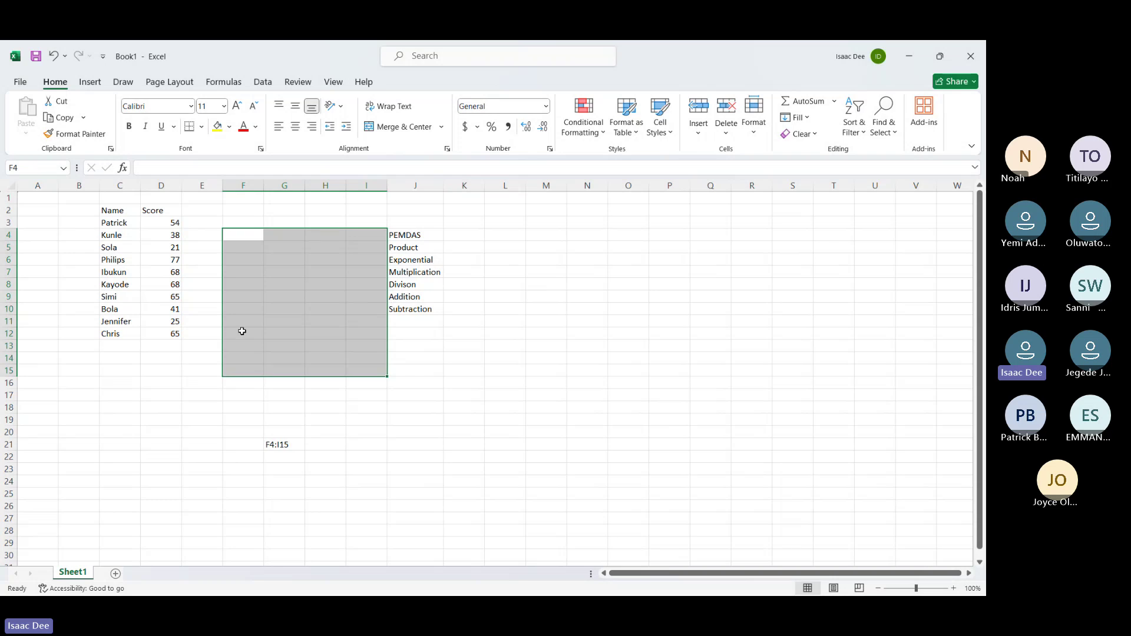
pyautogui.click(281, 447)
pyautogui.press('Delete')
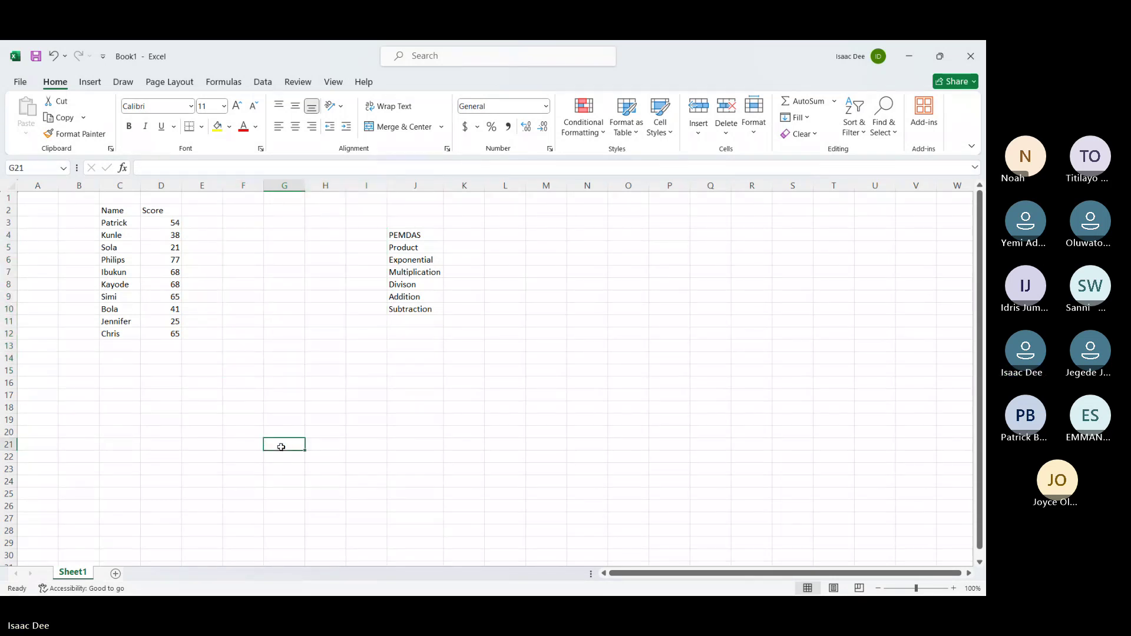
# Add the first two scores in F4 with the function =SUM(D3,D4), using separate cell arguments
pyautogui.click(241, 234)
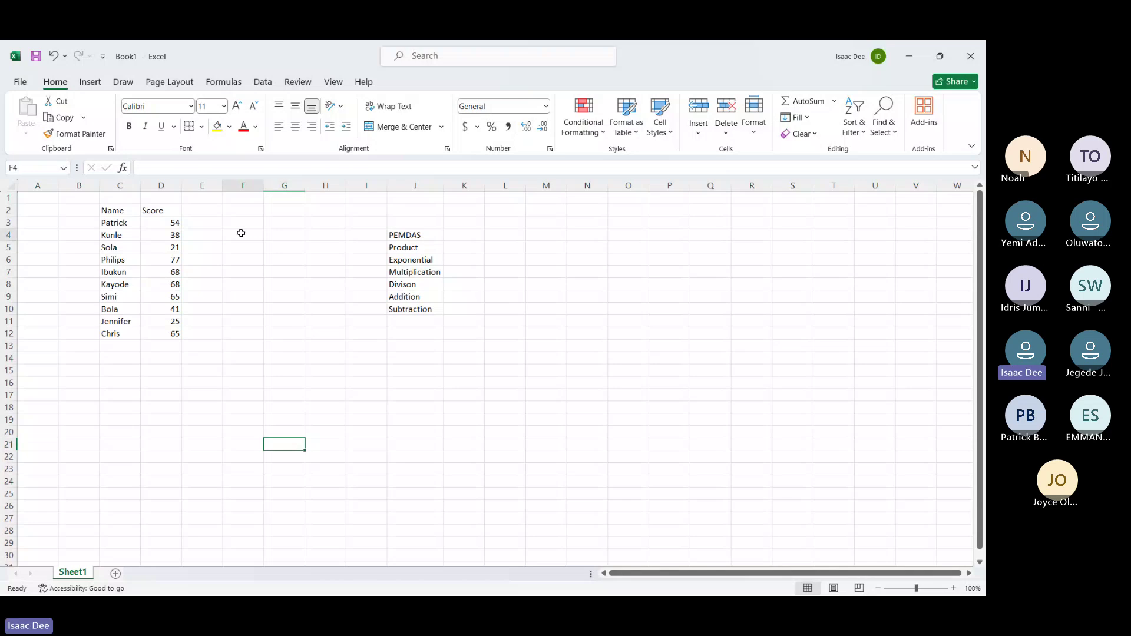
pyautogui.write('=sum(')
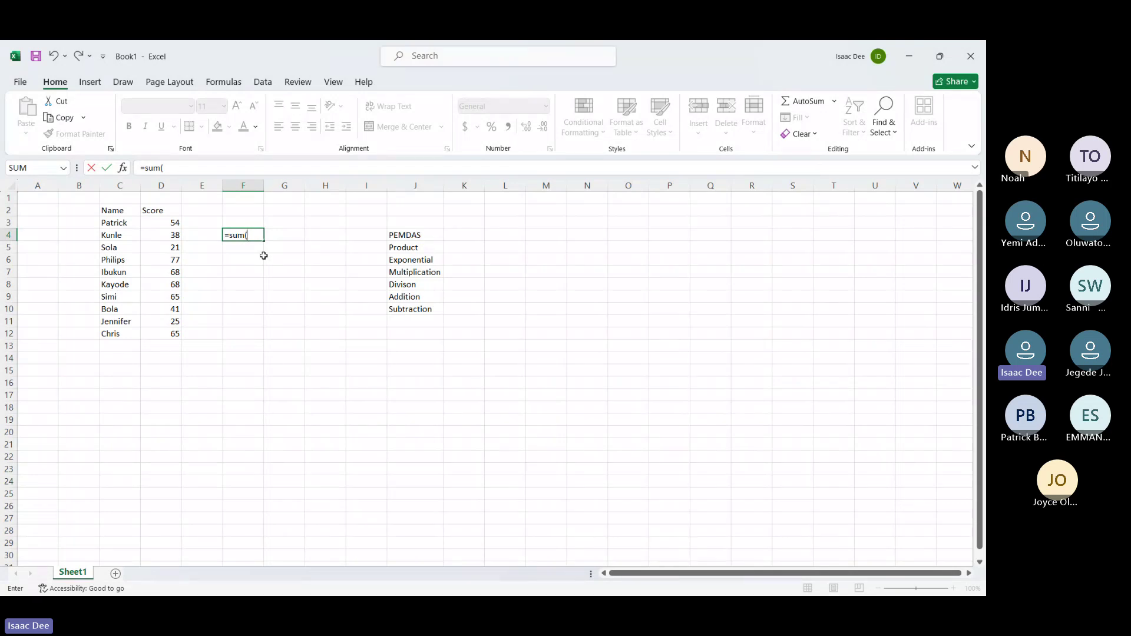
pyautogui.click(169, 224)
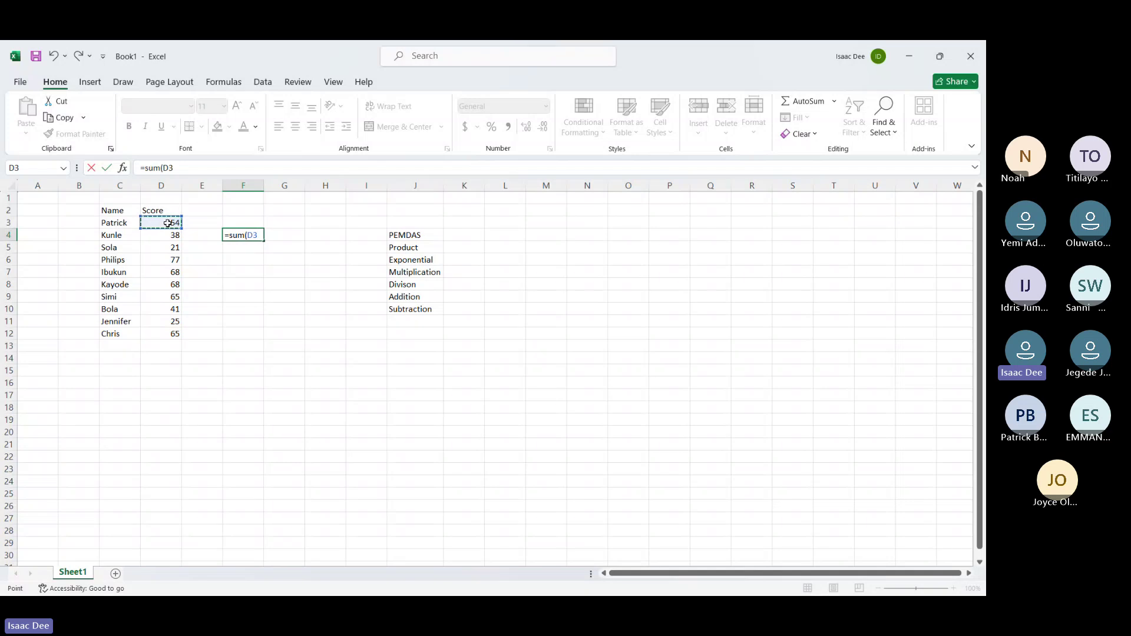
pyautogui.write(',')
pyautogui.click(168, 237)
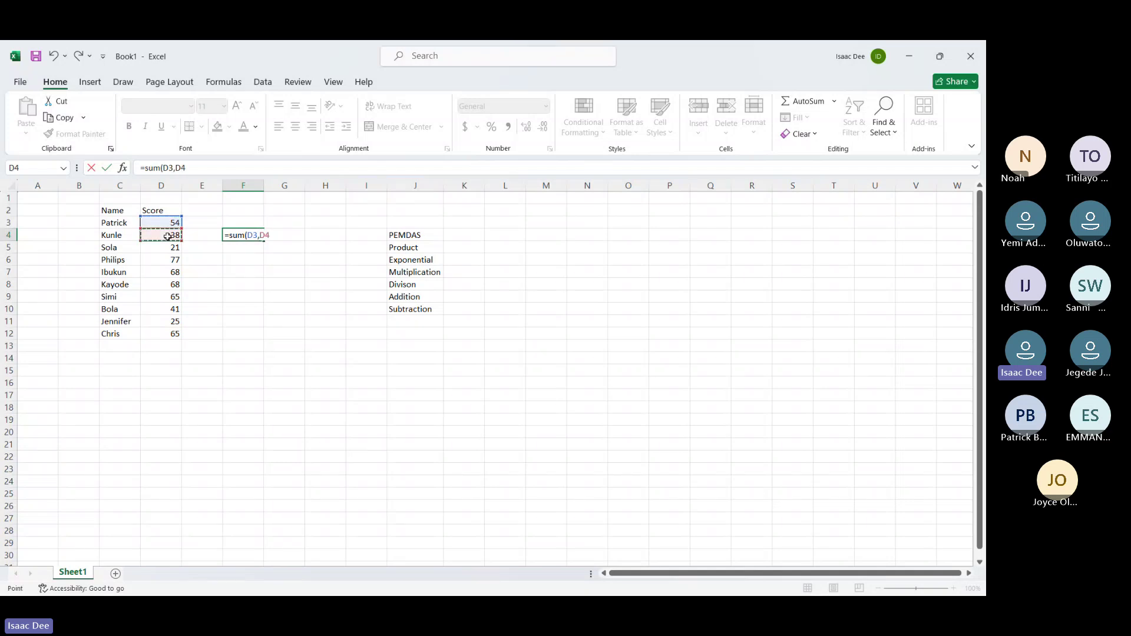
pyautogui.write(')')
pyautogui.press('Return')
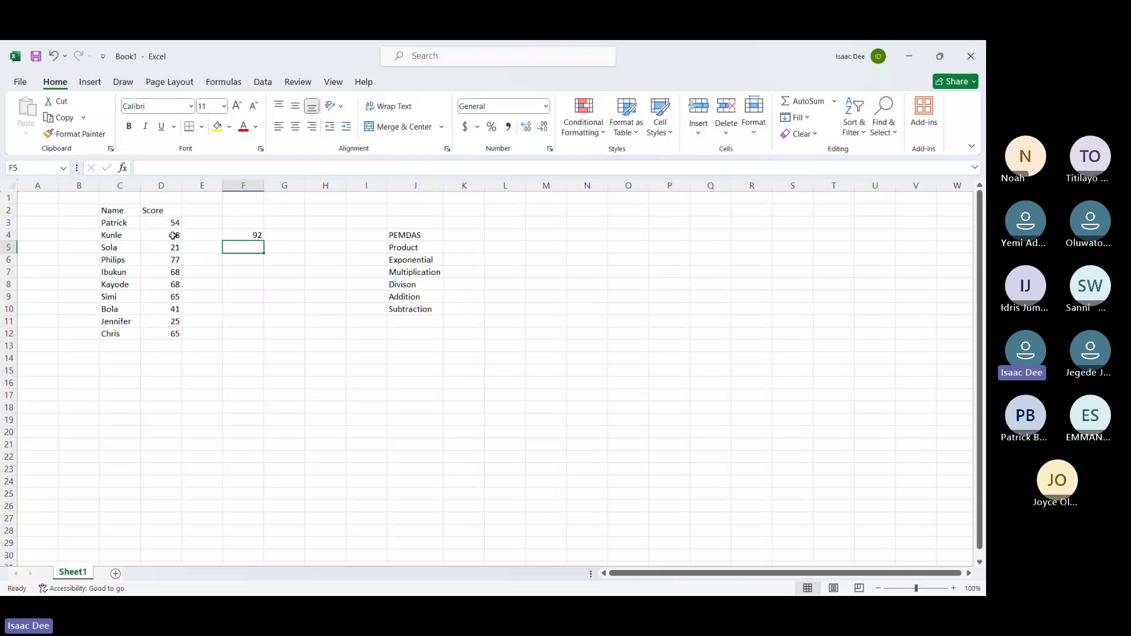
# Clear the SUM formula from F4 and enter =D3+D4 in its place
pyautogui.click(230, 236)
pyautogui.press('Delete')
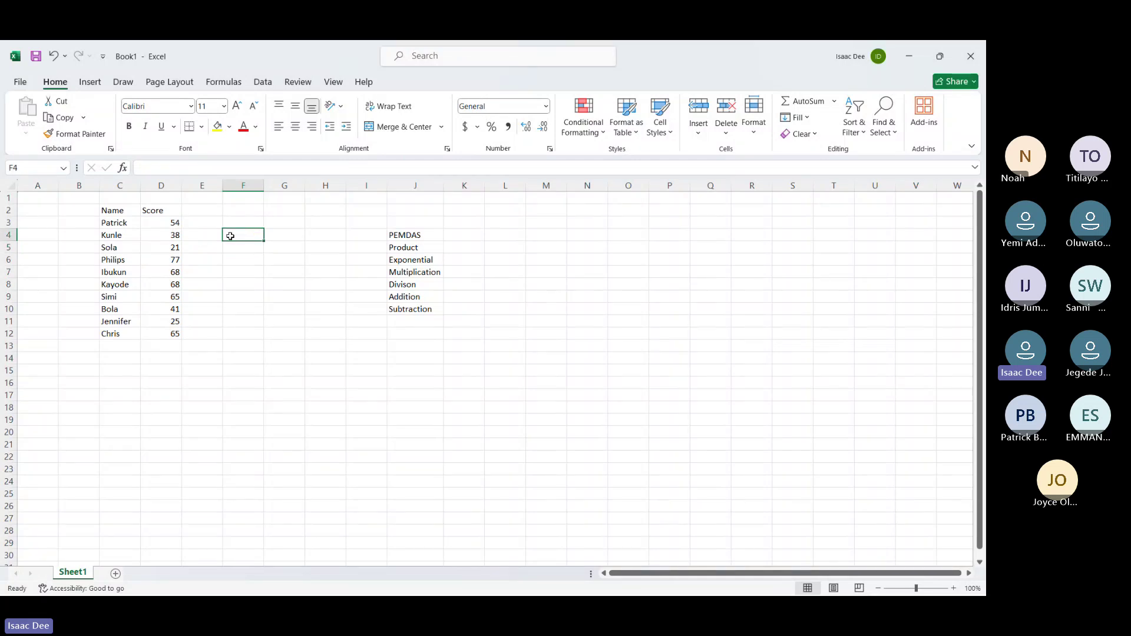
pyautogui.write('=')
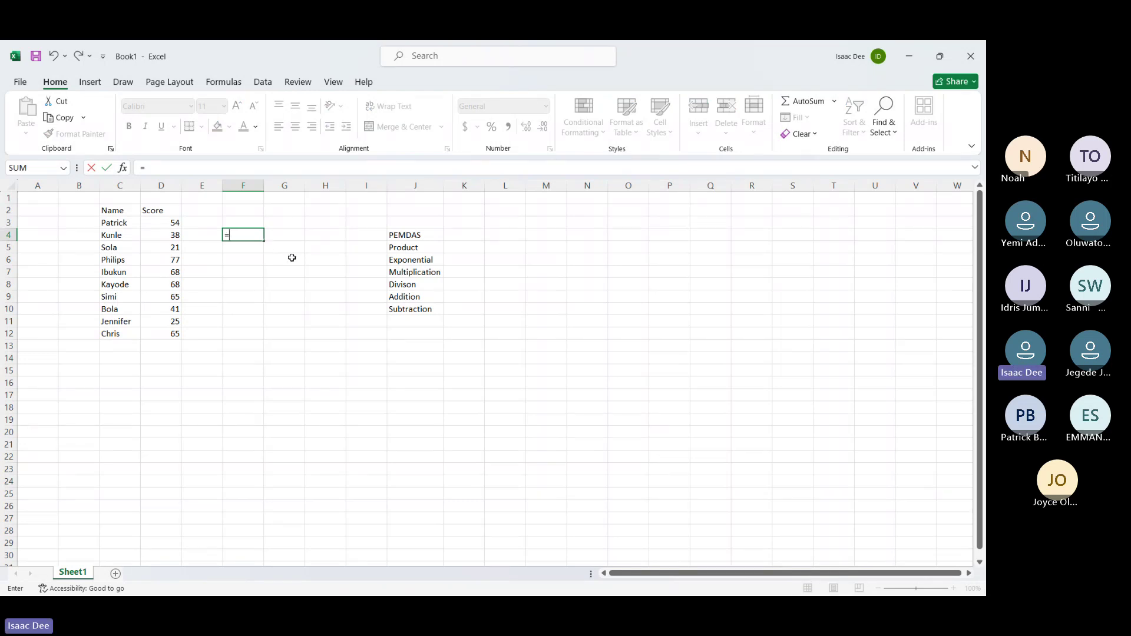
pyautogui.write('d3+d4')
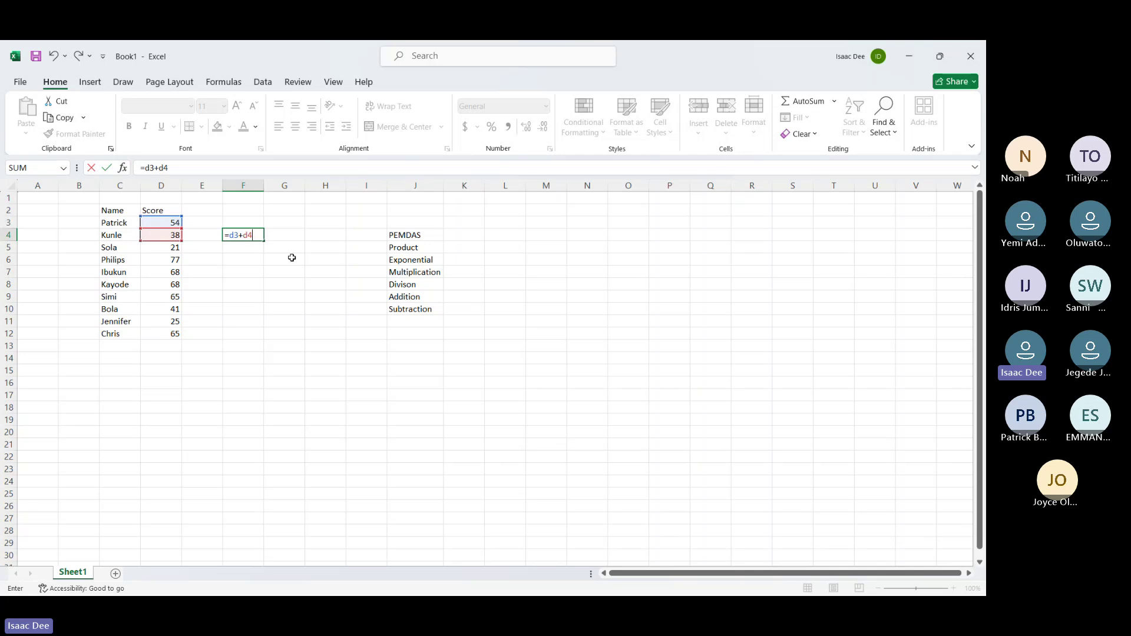
pyautogui.press('Return')
# Replace the addition in F4 with the function =SUM(D3,D4), picking the first two scores as separate arguments
pyautogui.click(239, 233)
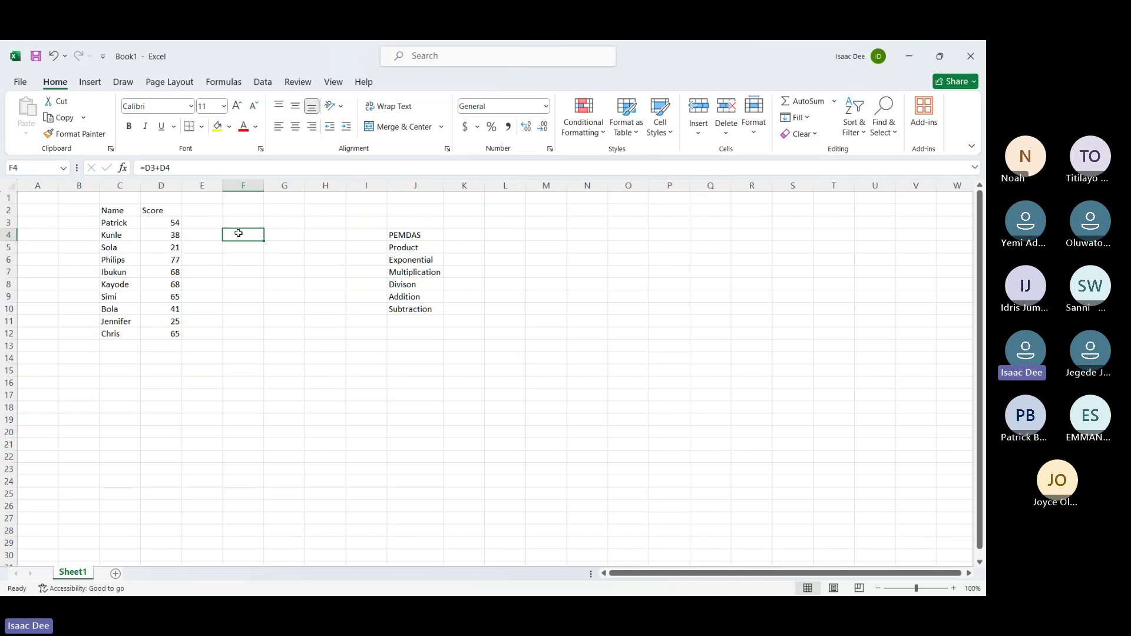
pyautogui.press('Delete')
pyautogui.write('=s')
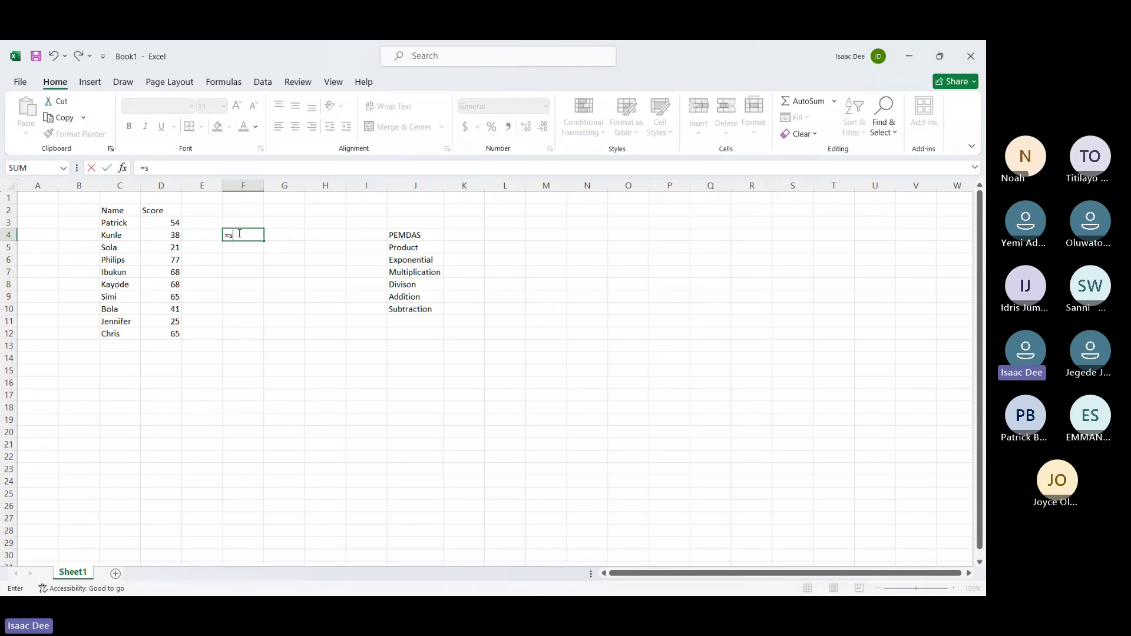
pyautogui.press('BackSpace')
pyautogui.press('BackSpace')
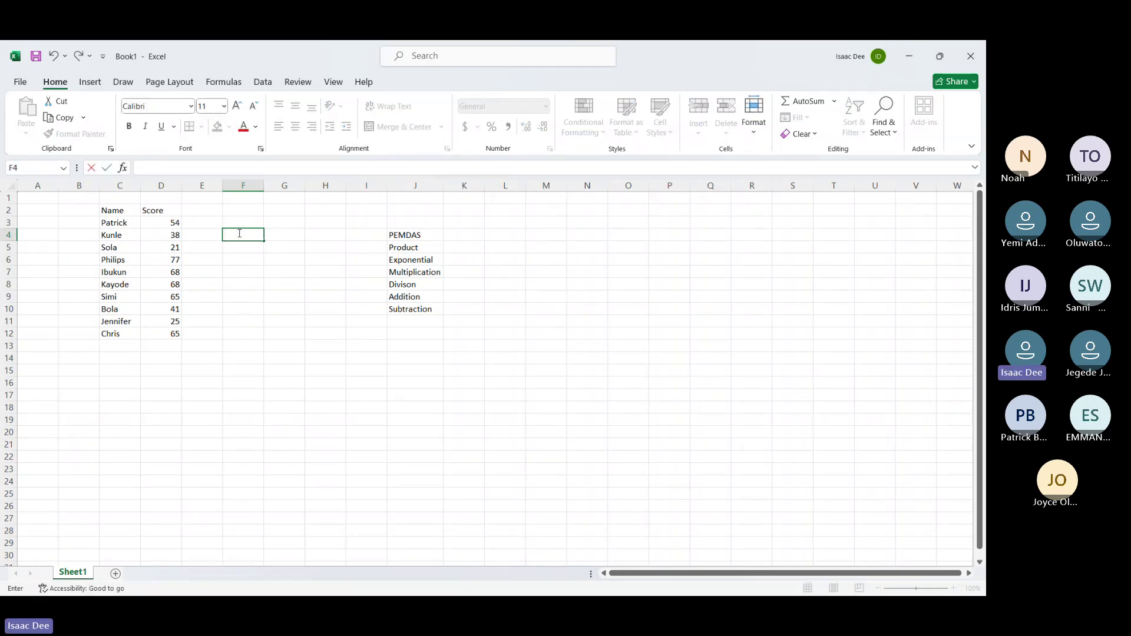
pyautogui.write('=sum')
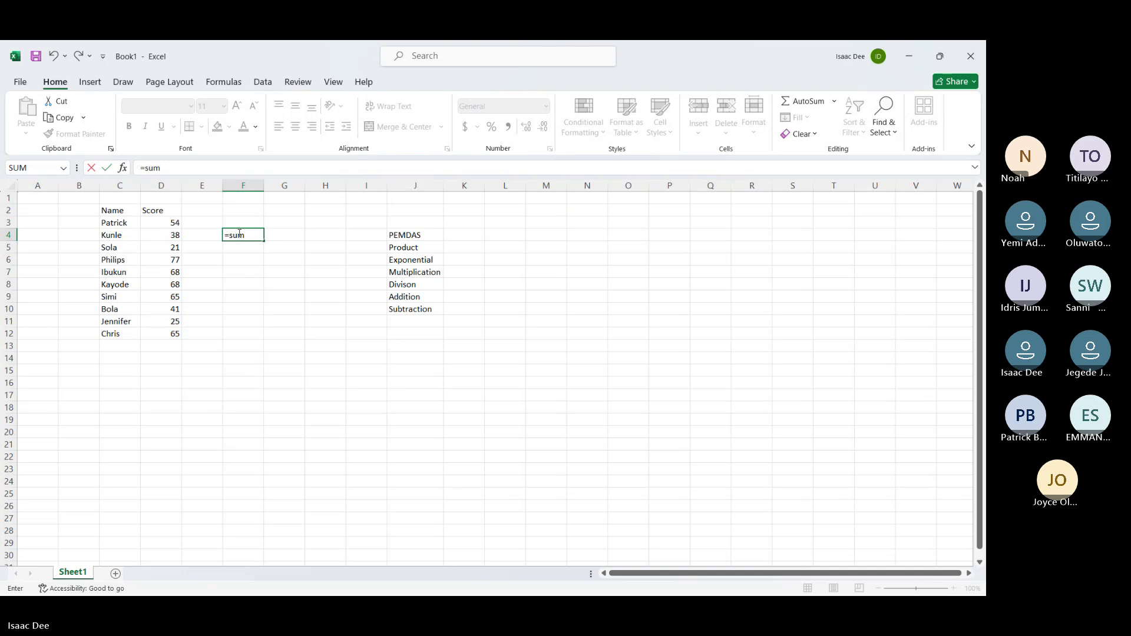
pyautogui.write('(')
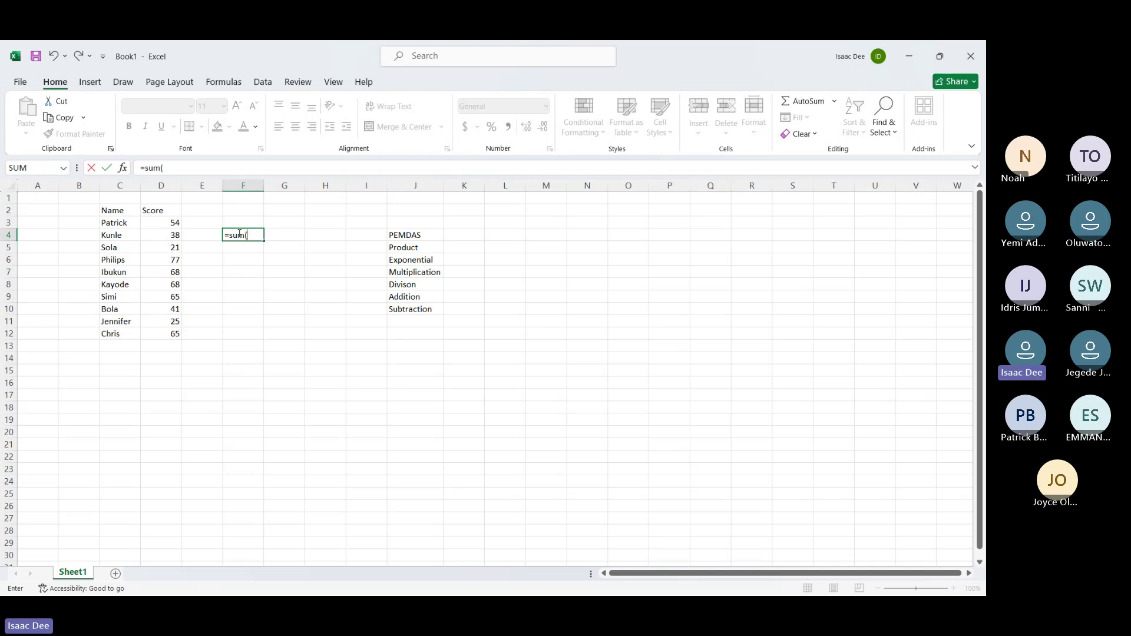
pyautogui.click(174, 221)
pyautogui.write(',')
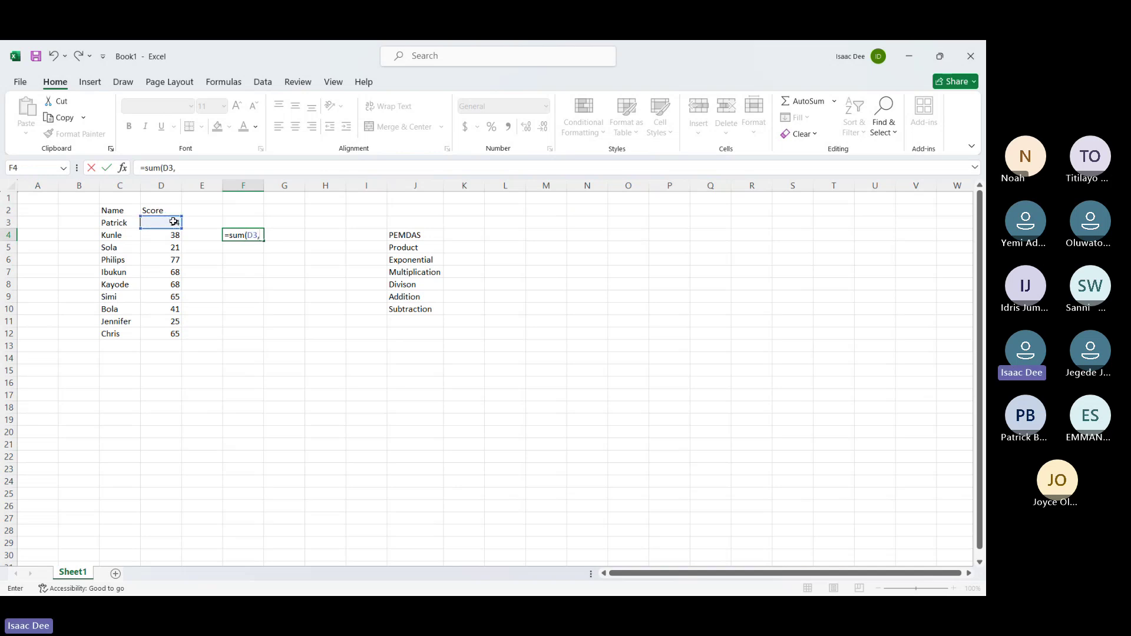
pyautogui.click(176, 236)
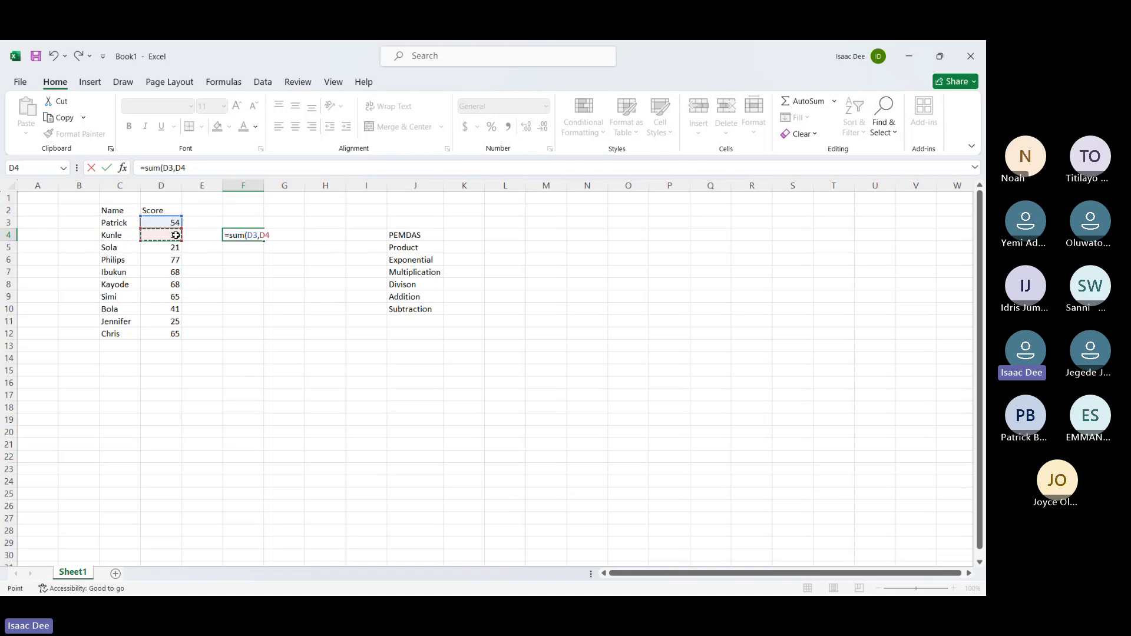
pyautogui.write(')')
pyautogui.press('Return')
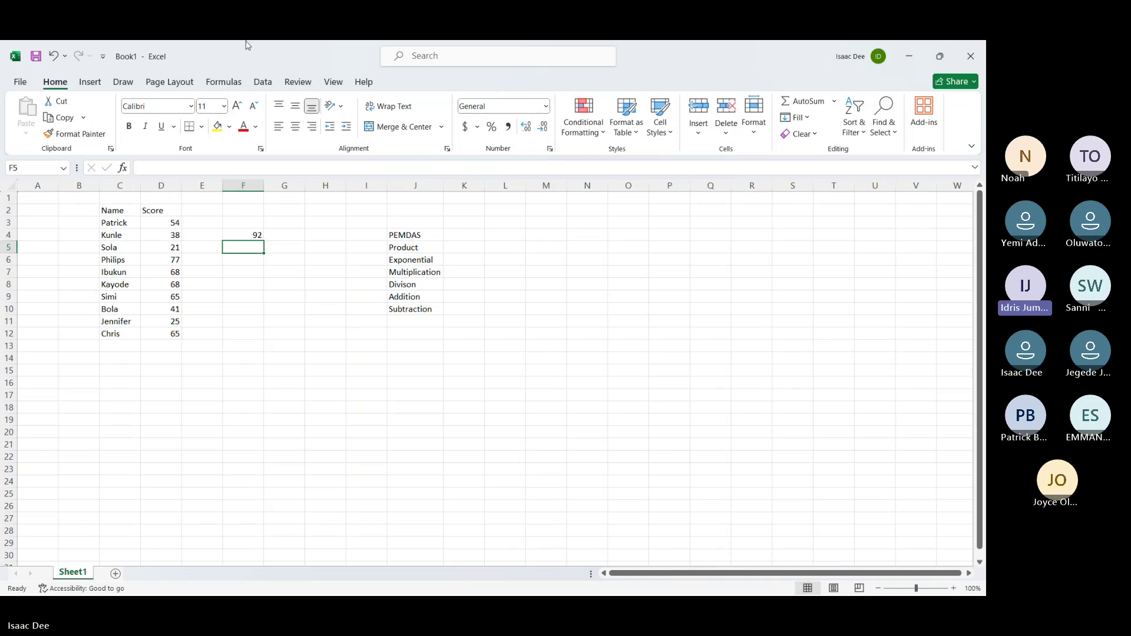
# Clear the two-cell sum from F4, highlight the scores D3:D12, and start a new SUM function in F4
pyautogui.click(251, 233)
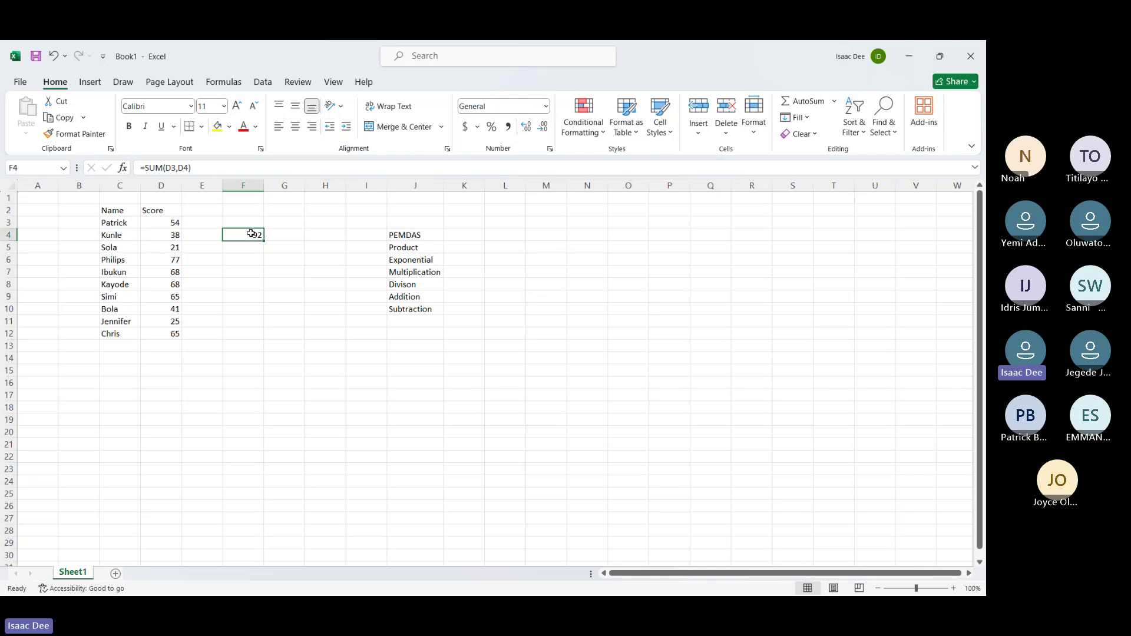
pyautogui.press('Delete')
pyautogui.moveTo(169, 222); pyautogui.dragTo(172, 336)
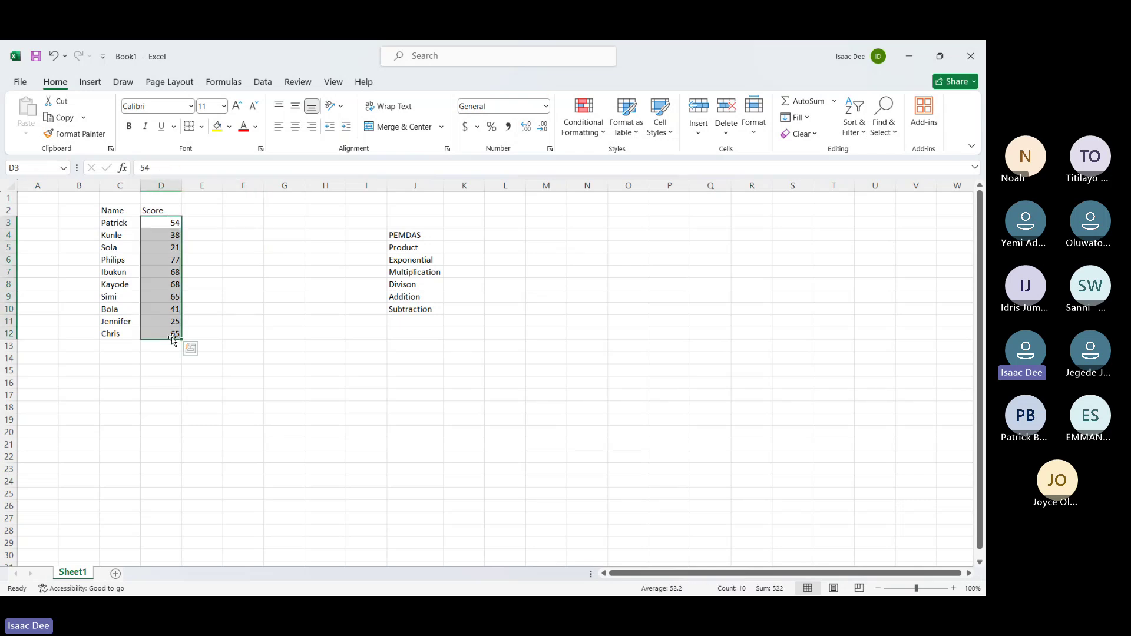
pyautogui.click(237, 235)
pyautogui.write('=sum')
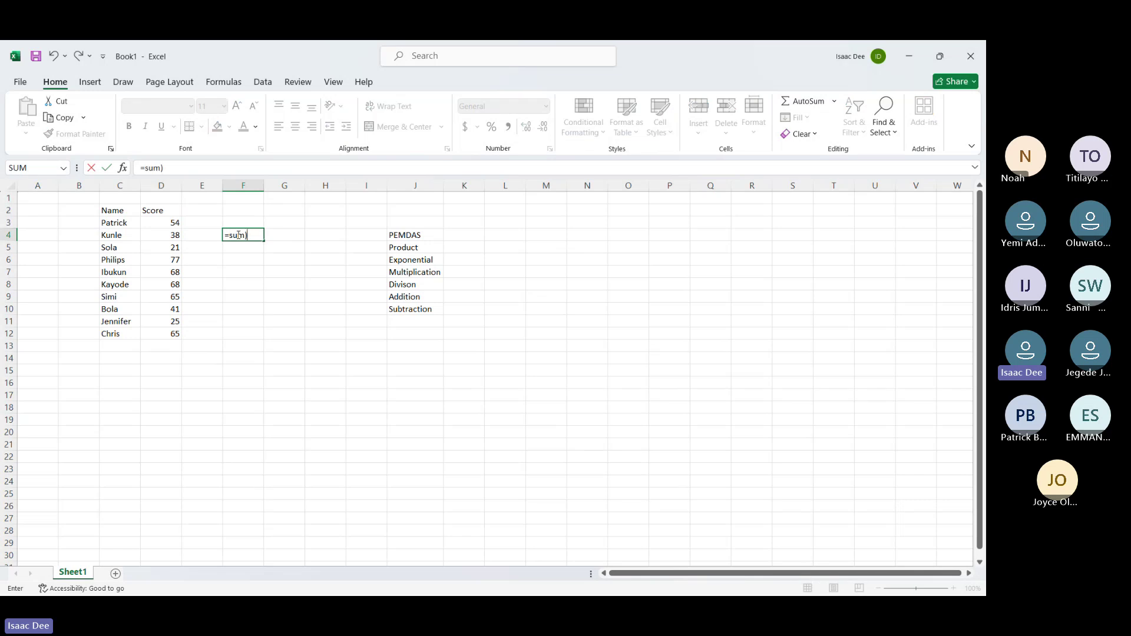
pyautogui.write('(')
pyautogui.click(174, 224)
pyautogui.write(',')
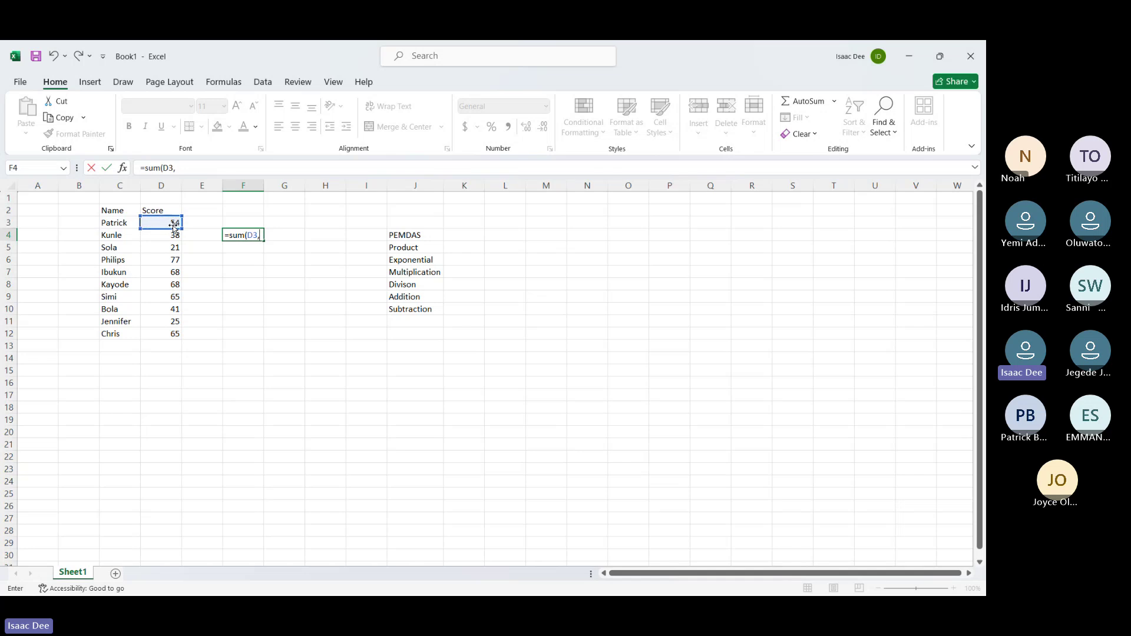
pyautogui.click(175, 235)
pyautogui.write(',')
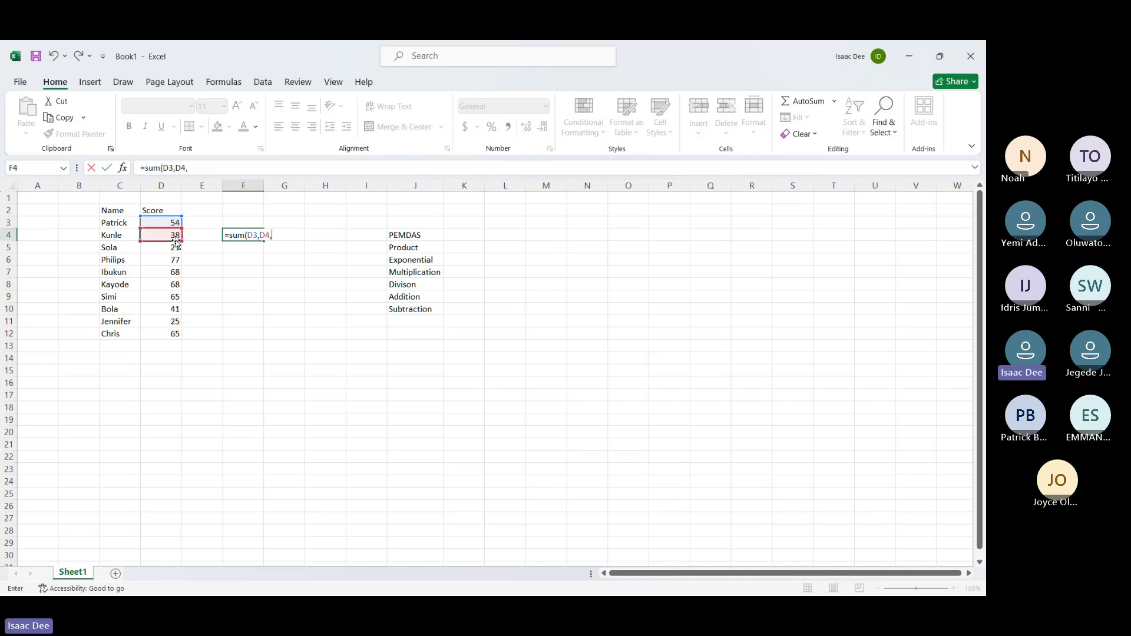
pyautogui.click(178, 258)
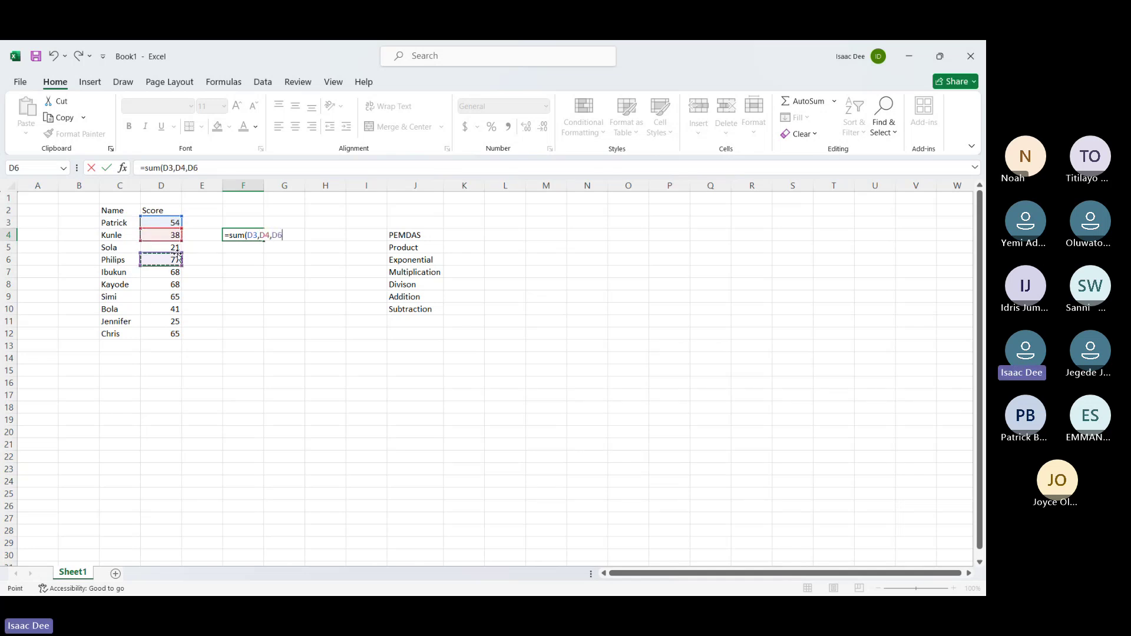
pyautogui.press('BackSpace')
pyautogui.press('BackSpace')
pyautogui.press('BackSpace')
pyautogui.press('BackSpace')
pyautogui.press('BackSpace')
pyautogui.press('BackSpace')
pyautogui.press('BackSpace')
pyautogui.press('BackSpace')
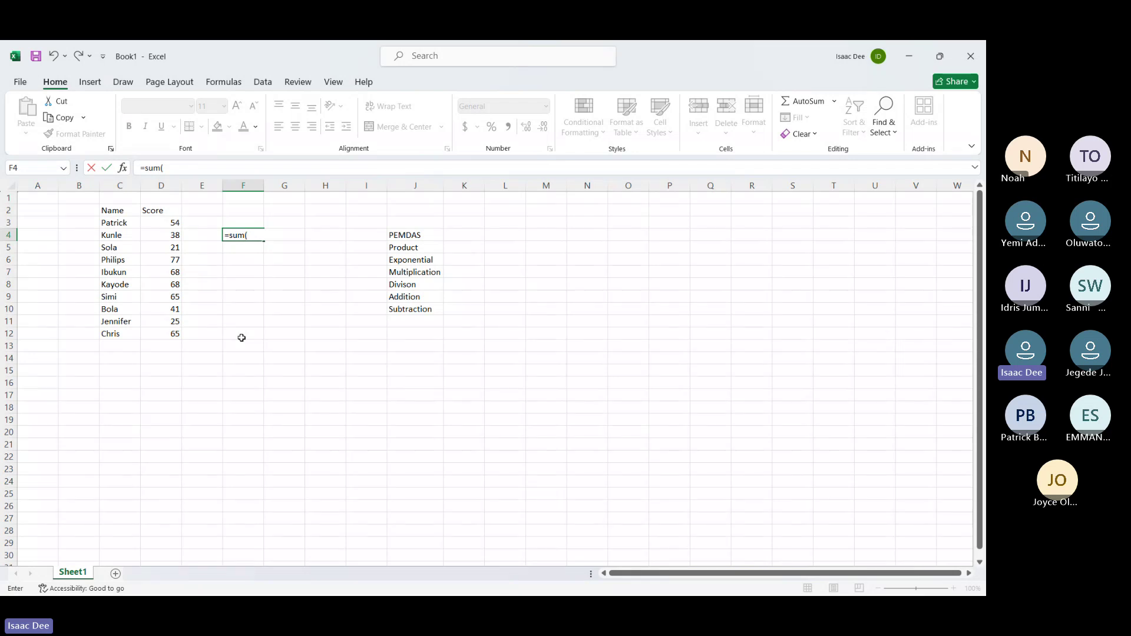
pyautogui.write('d3')
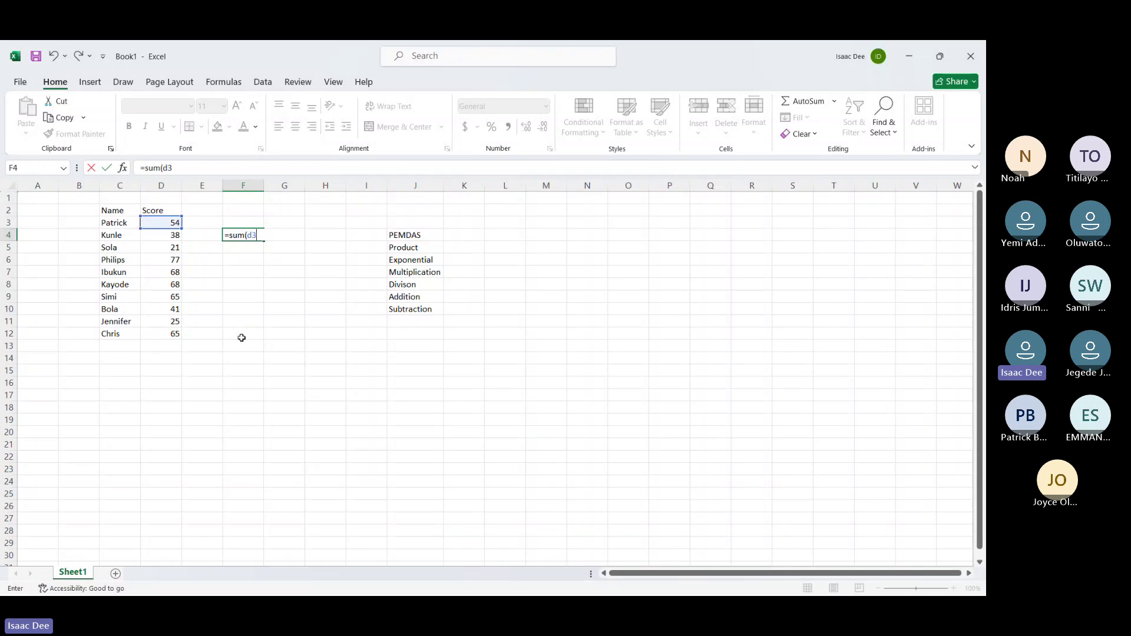
pyautogui.press('BackSpace')
pyautogui.press('BackSpace')
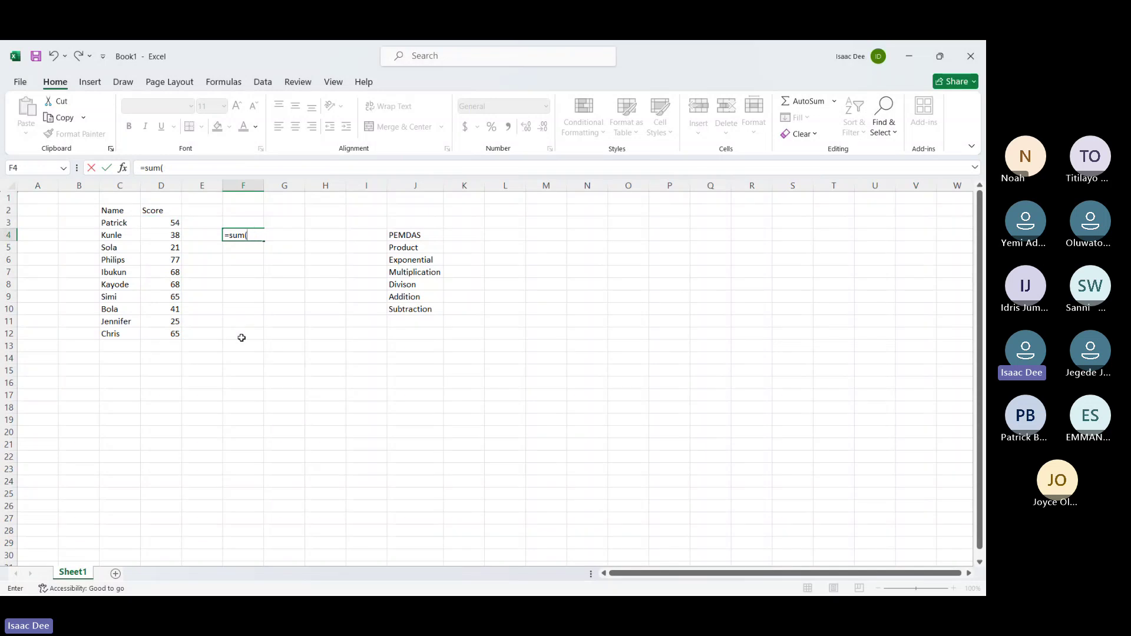
# Complete the SUM function in F4 with the range D3:D12, as =SUM(D3:D12), and select the cell to review its formula
pyautogui.click(160, 228)
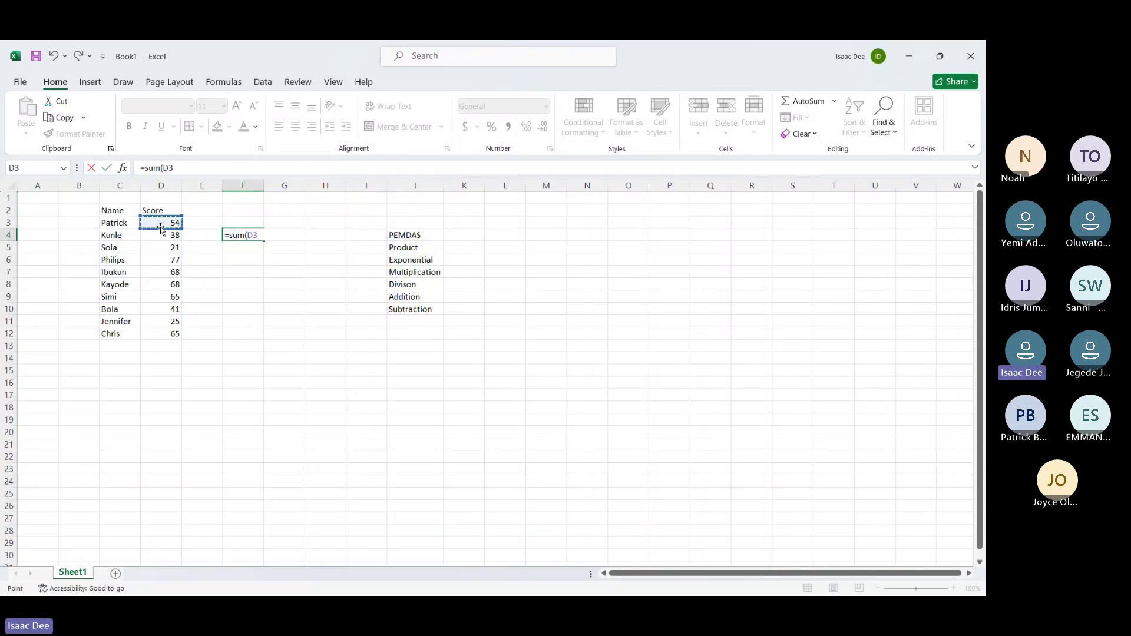
pyautogui.press('F8')
pyautogui.press('BackSpace')
pyautogui.click(173, 336)
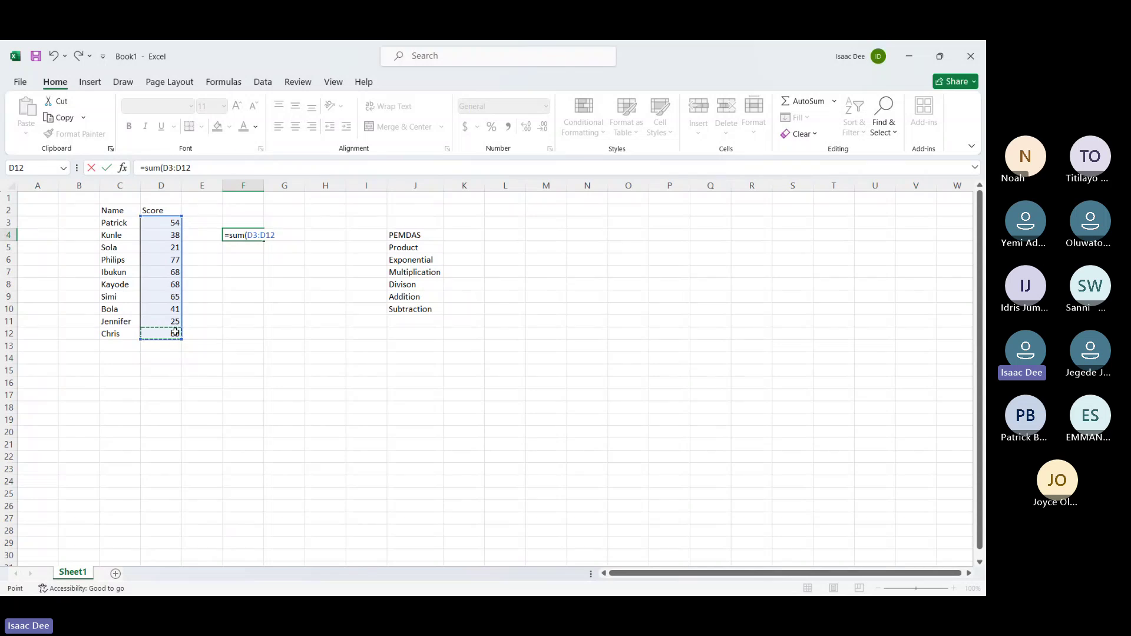
pyautogui.write(')')
pyautogui.press('Return')
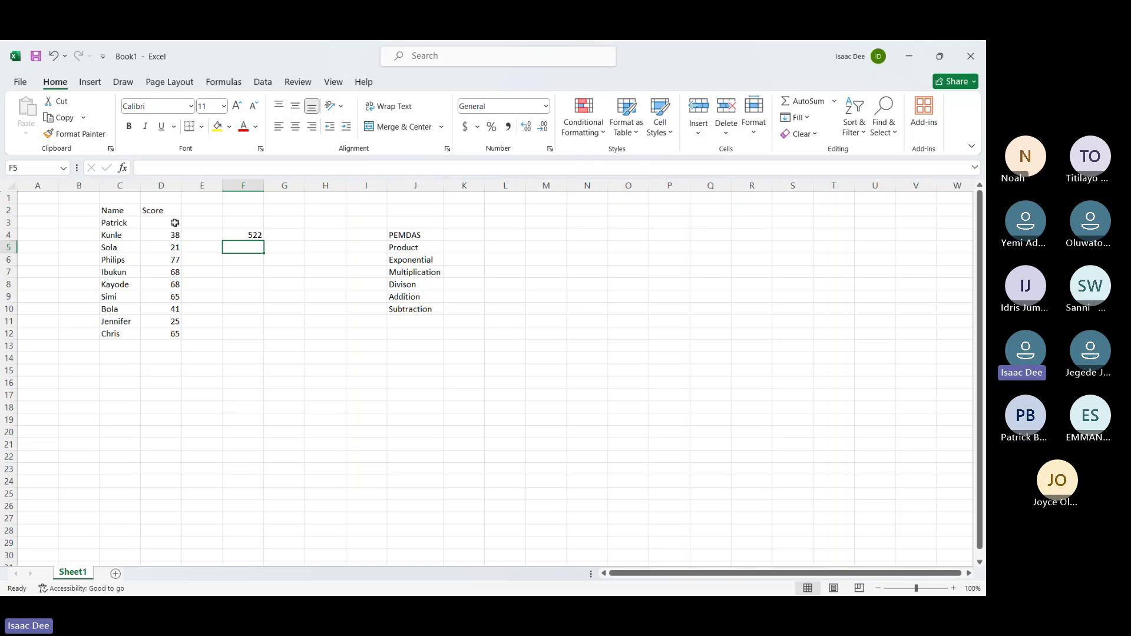
pyautogui.click(243, 232)
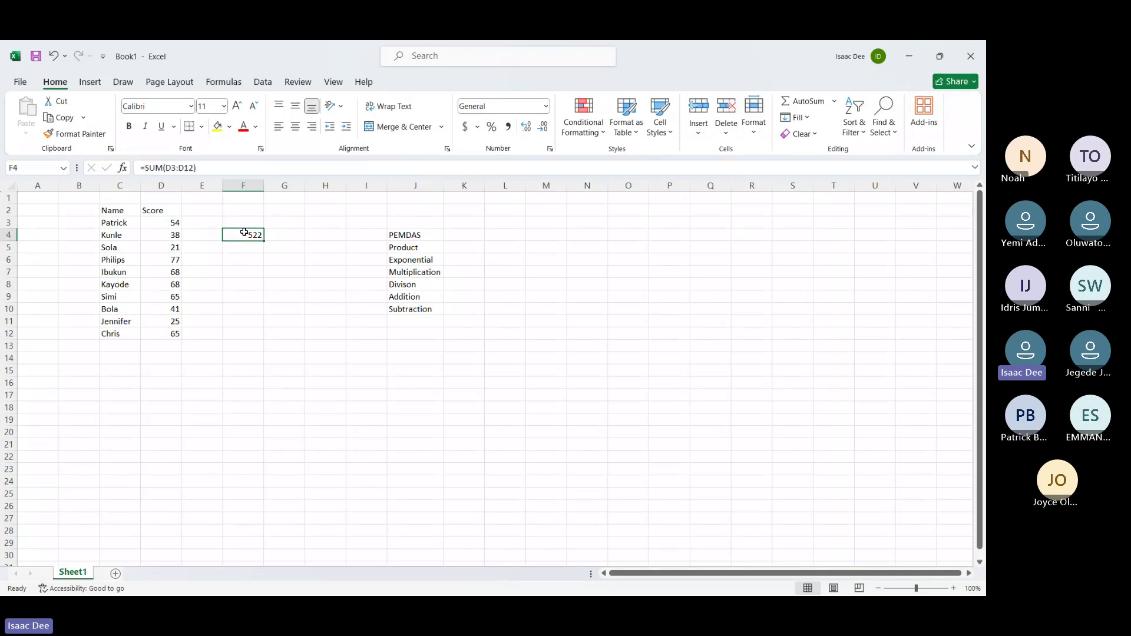
# Total all scores in G8 with =SUM(D3,D4,D5,D6,D7,D8,D9,D10,D11,D12), using separate arguments, and clear the cell at the end
pyautogui.click(283, 284)
pyautogui.write('=su')
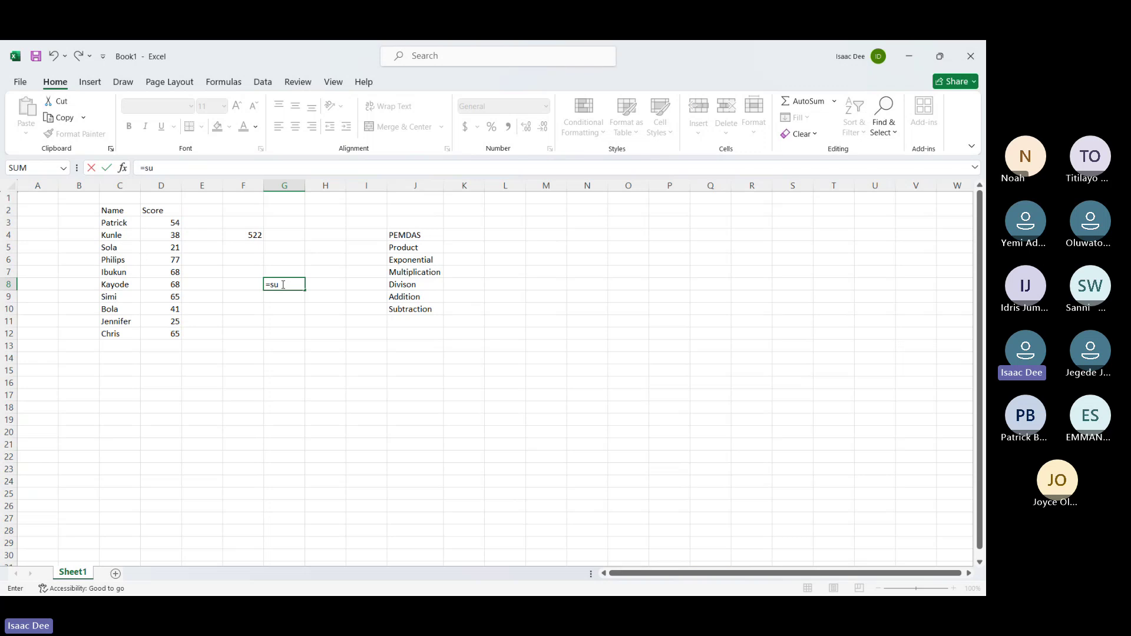
pyautogui.write('m(d3,')
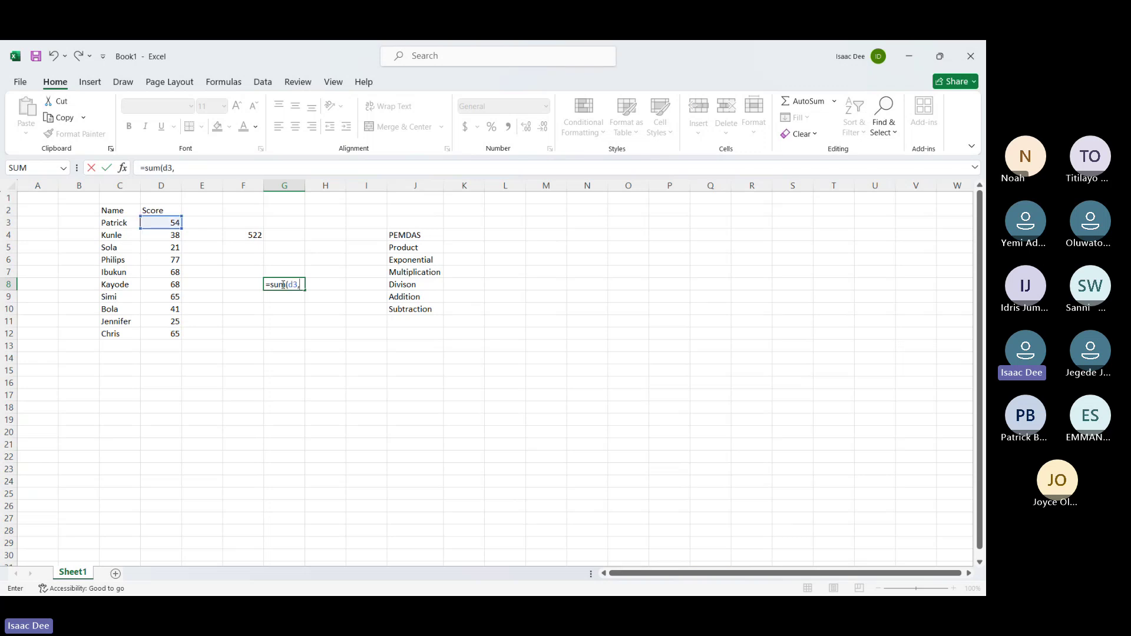
pyautogui.write('d4,d5,')
pyautogui.write('d')
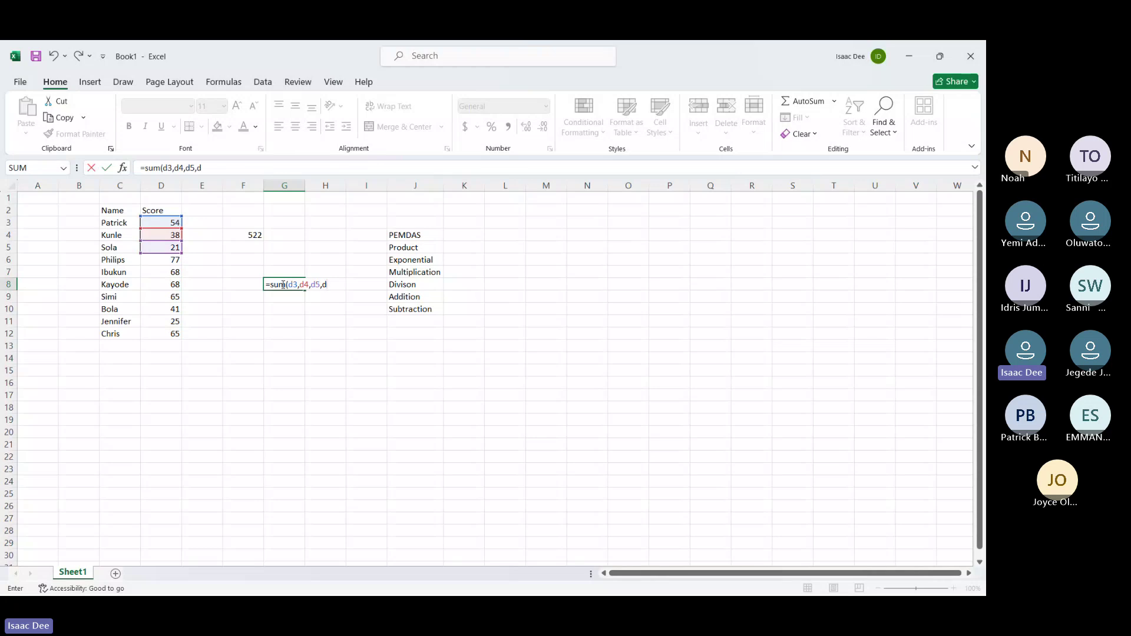
pyautogui.write('6,d7,')
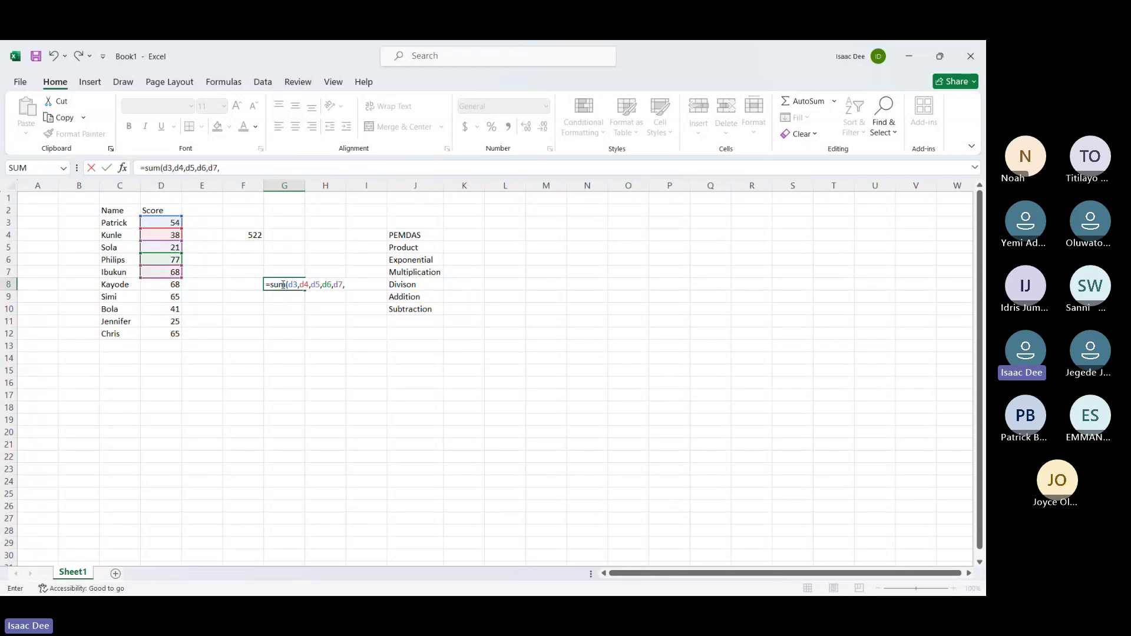
pyautogui.write('d8,s')
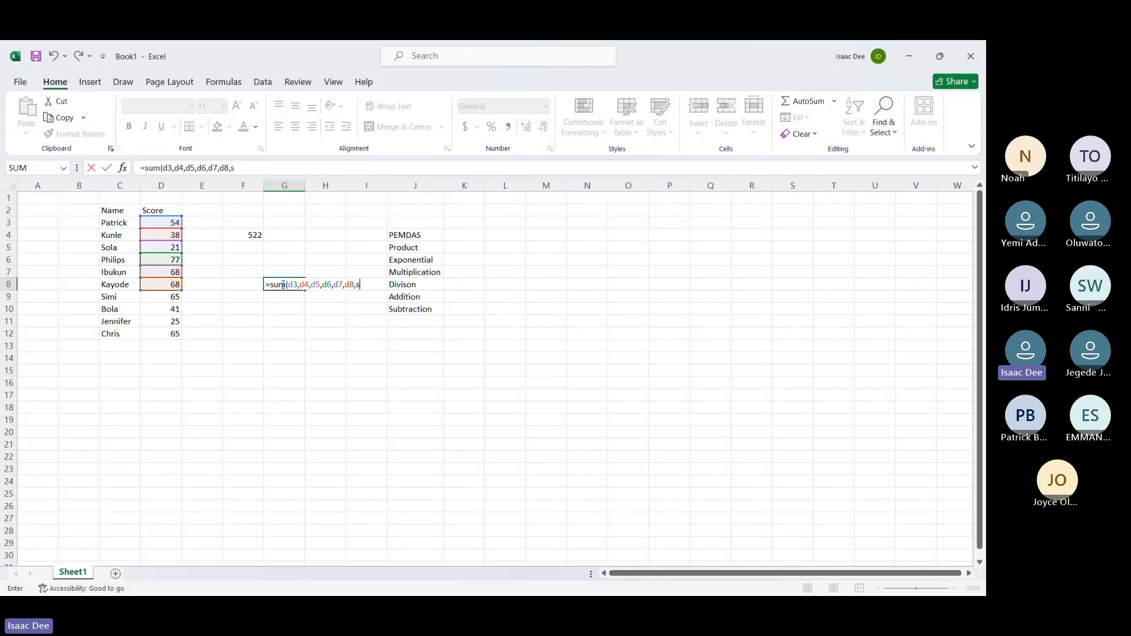
pyautogui.press('BackSpace')
pyautogui.write('d9')
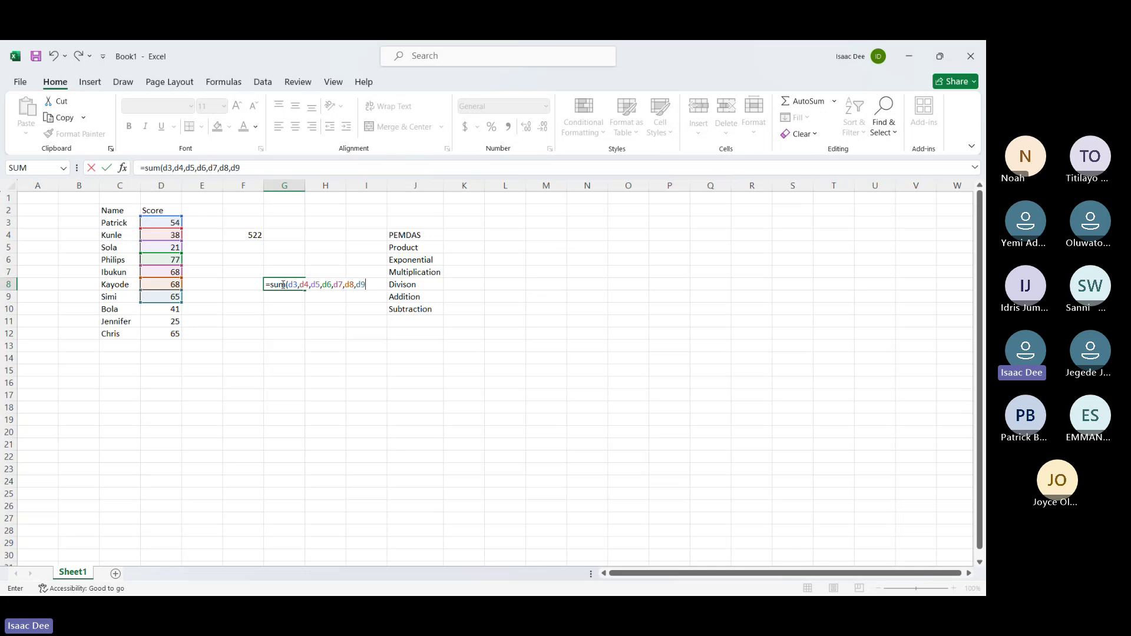
pyautogui.write(',d10,d11')
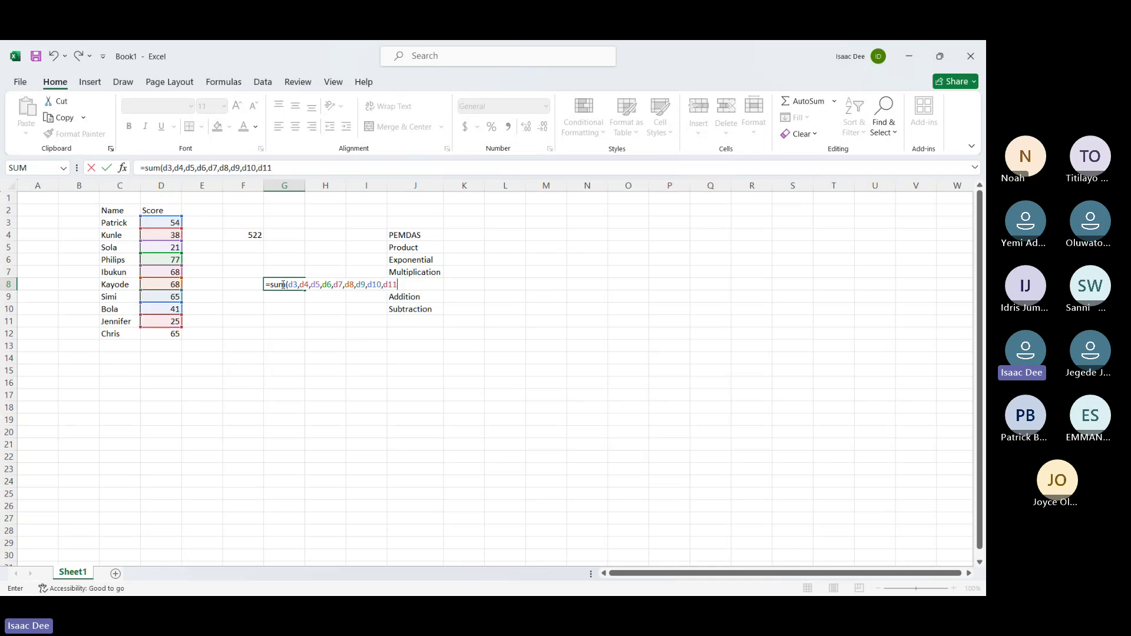
pyautogui.write(',d12')
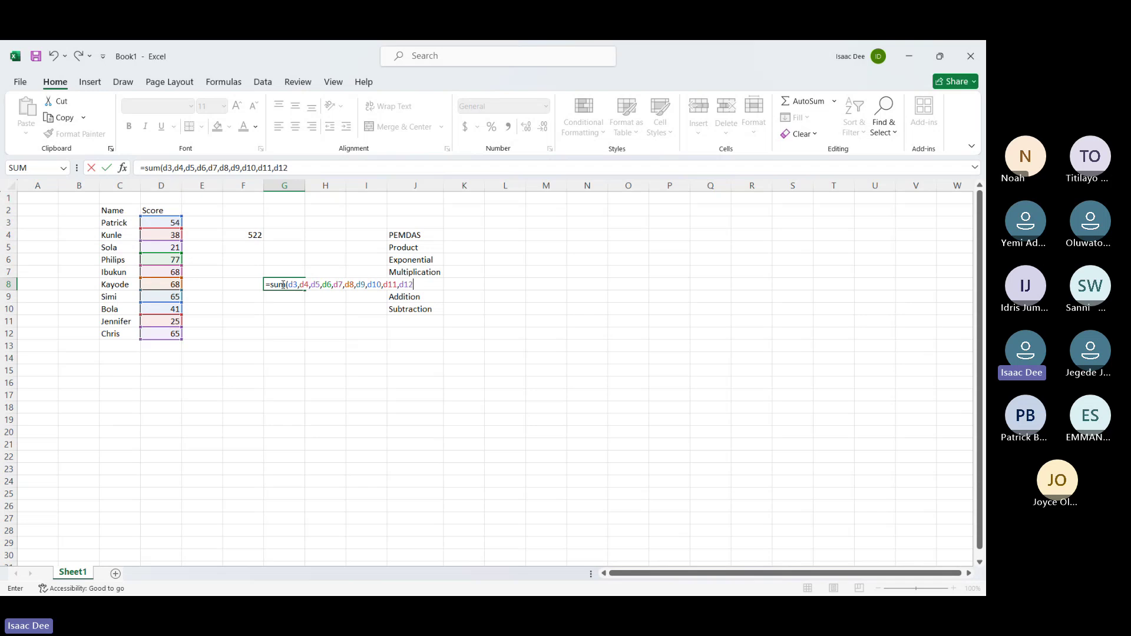
pyautogui.press('Return')
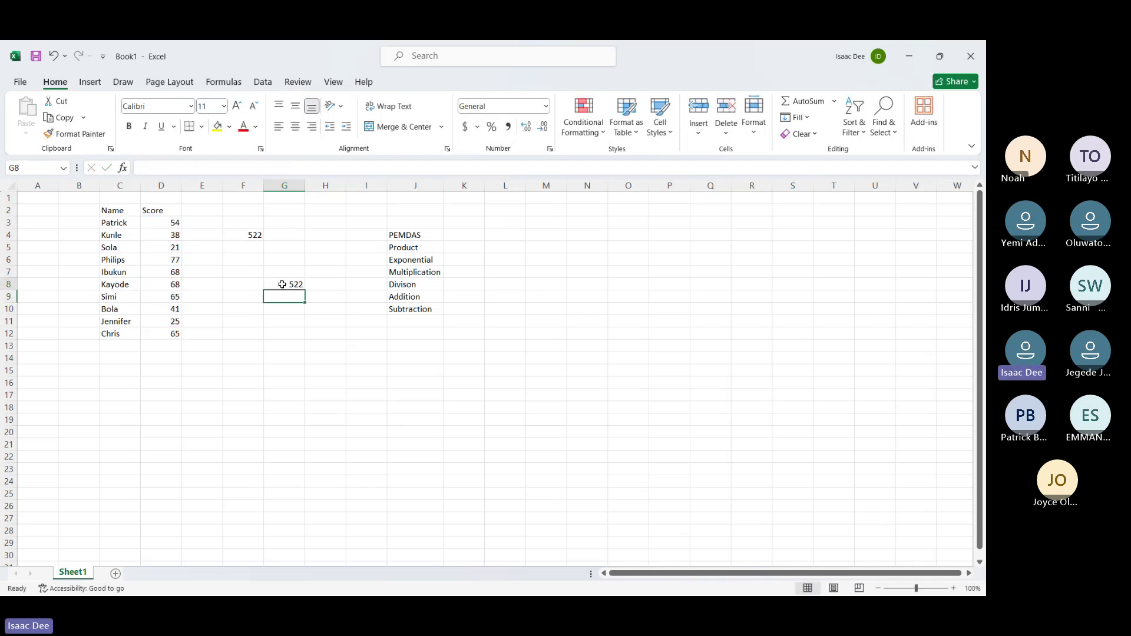
pyautogui.click(282, 285)
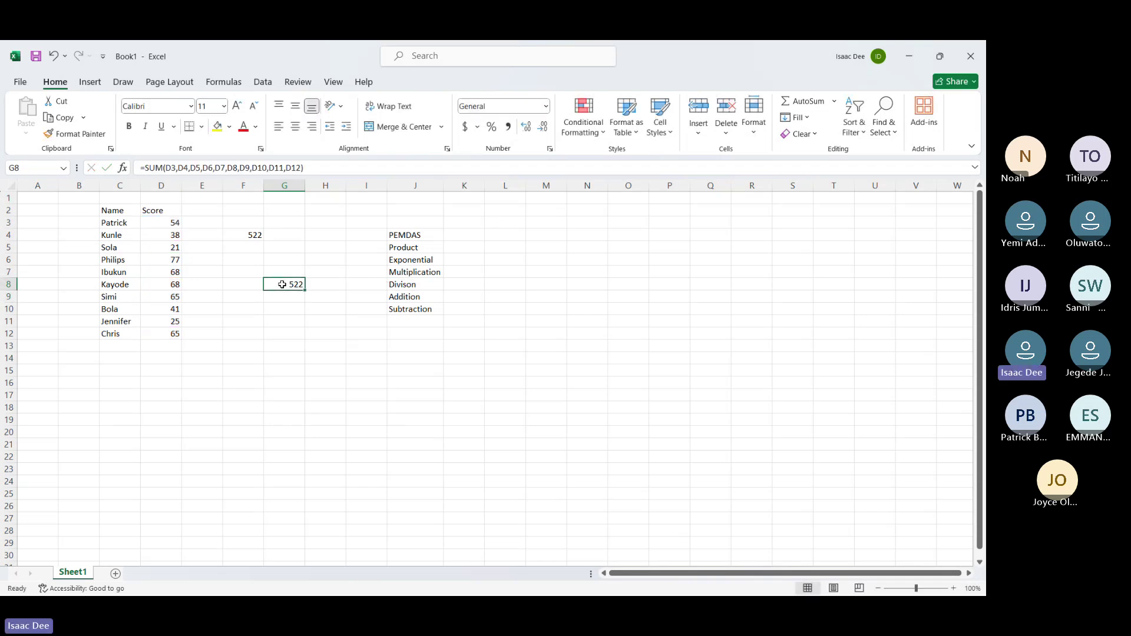
pyautogui.press('Delete')
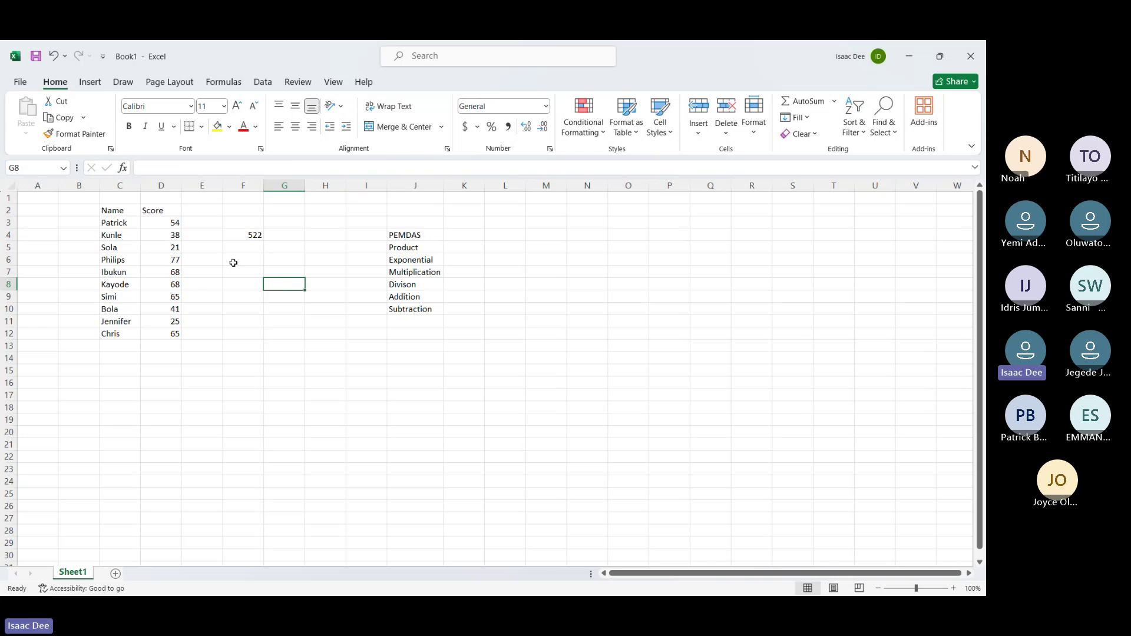
# Total the scores in F6 with =SUM(D3:D12), selecting the whole score range as the argument
pyautogui.click(233, 263)
pyautogui.write('=su')
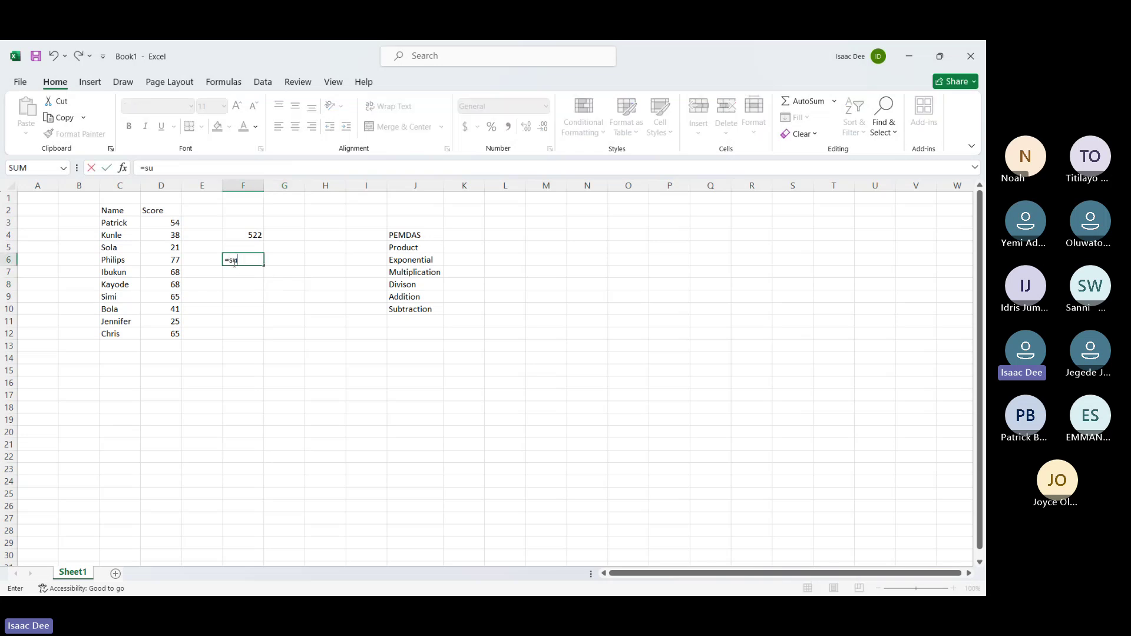
pyautogui.write('m(d3')
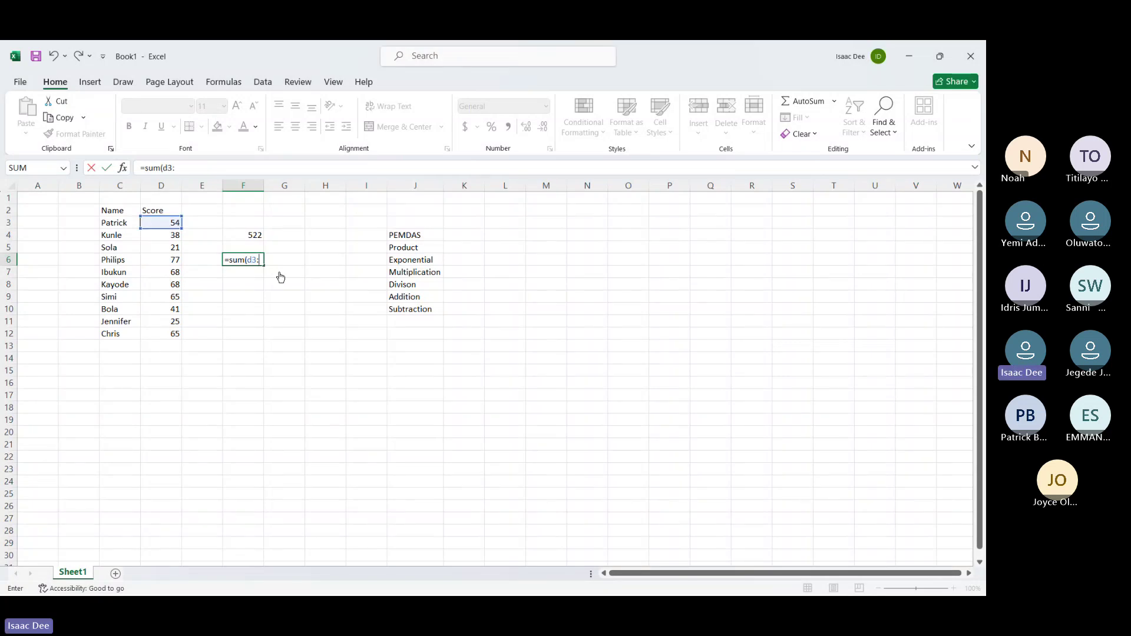
pyautogui.write(':d')
pyautogui.press('BackSpace')
pyautogui.press('BackSpace')
pyautogui.press('BackSpace')
pyautogui.press('BackSpace')
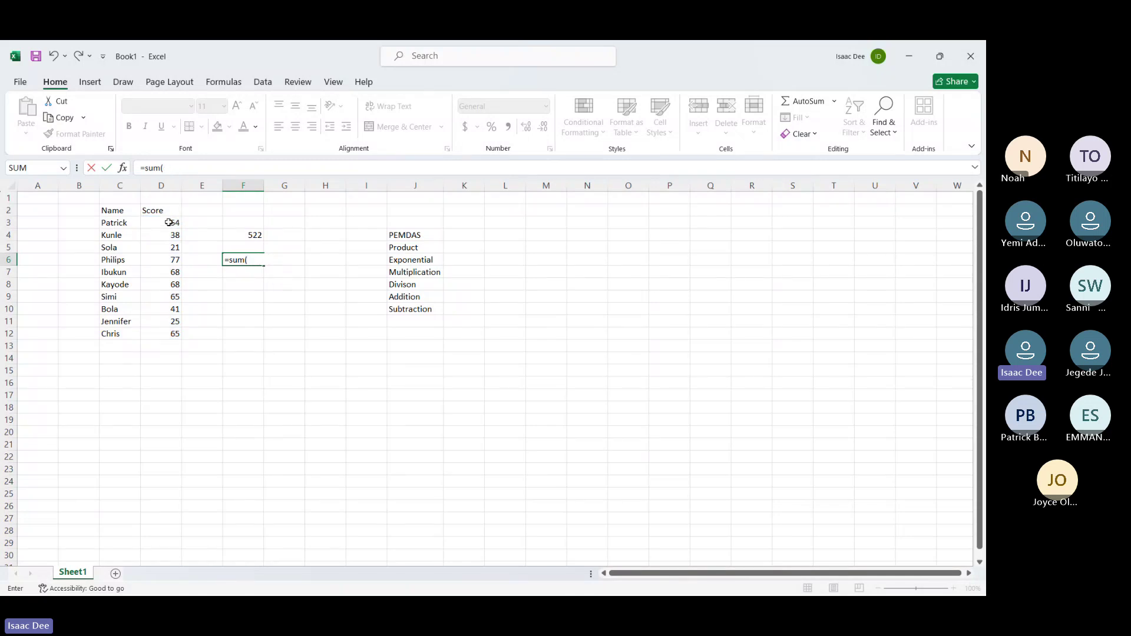
pyautogui.moveTo(169, 222)
pyautogui.mouseDown()
pyautogui.moveTo(174, 333)
pyautogui.moveTo(175, 222)
pyautogui.mouseUp()
pyautogui.press('BackSpace')
pyautogui.press('BackSpace')
pyautogui.click(170, 223)
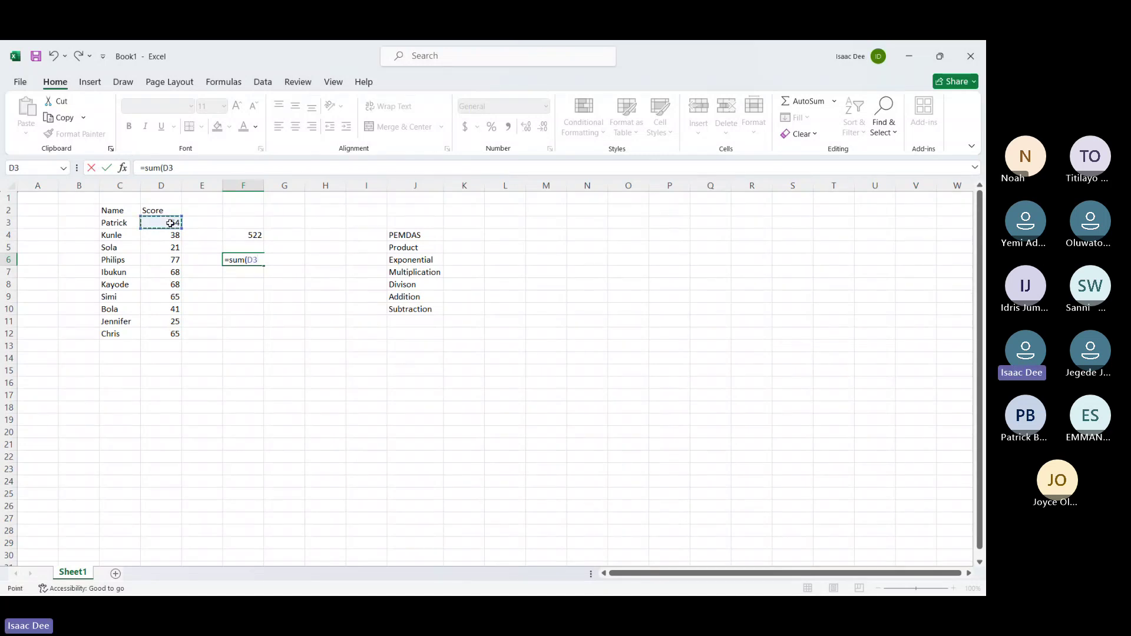
pyautogui.moveTo(171, 224); pyautogui.dragTo(172, 333)
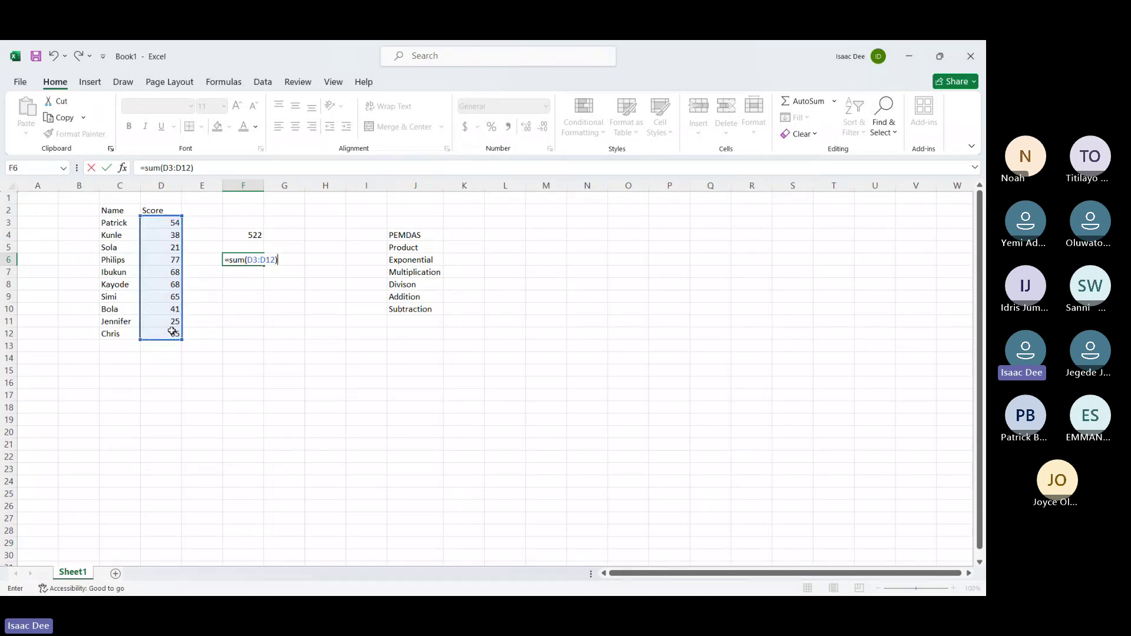
pyautogui.press('Return')
pyautogui.click(284, 331)
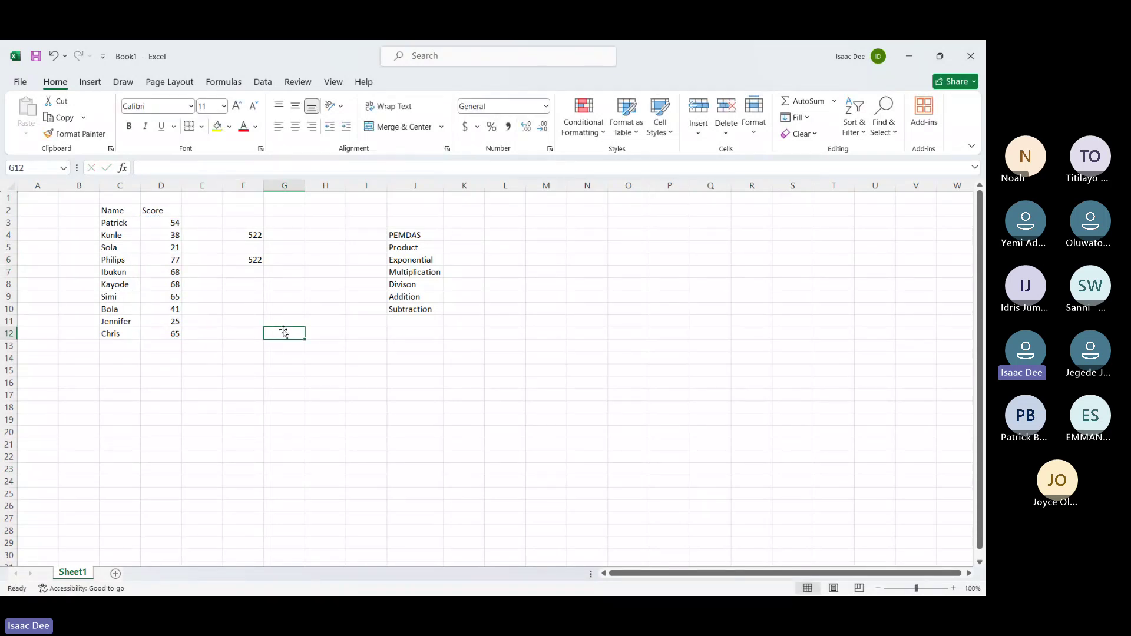
pyautogui.write('=')
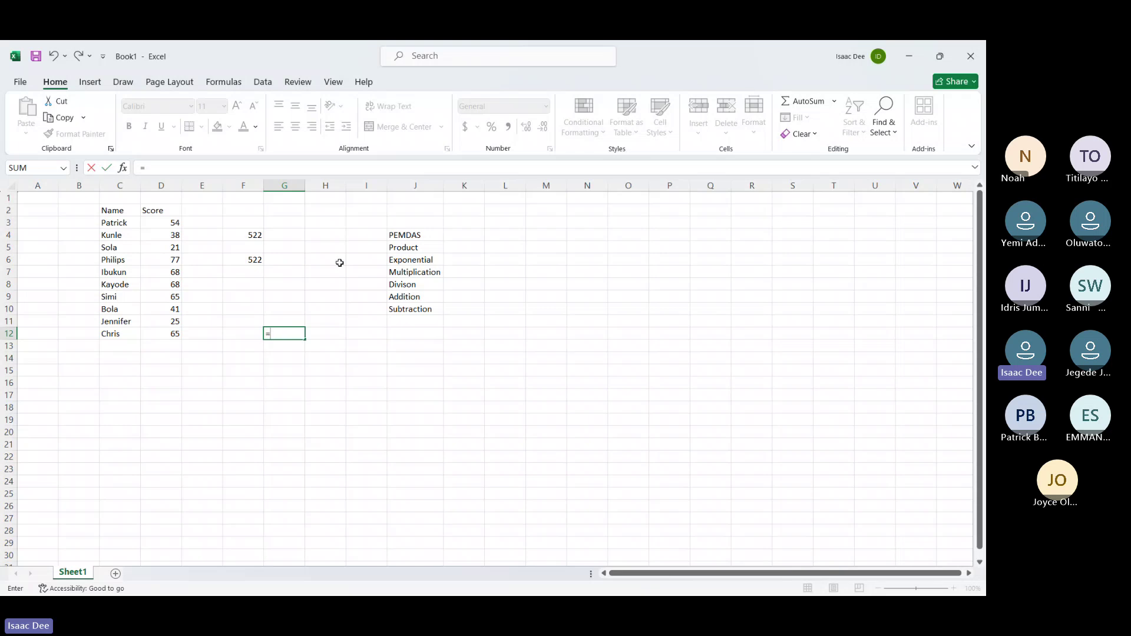
pyautogui.click(339, 262)
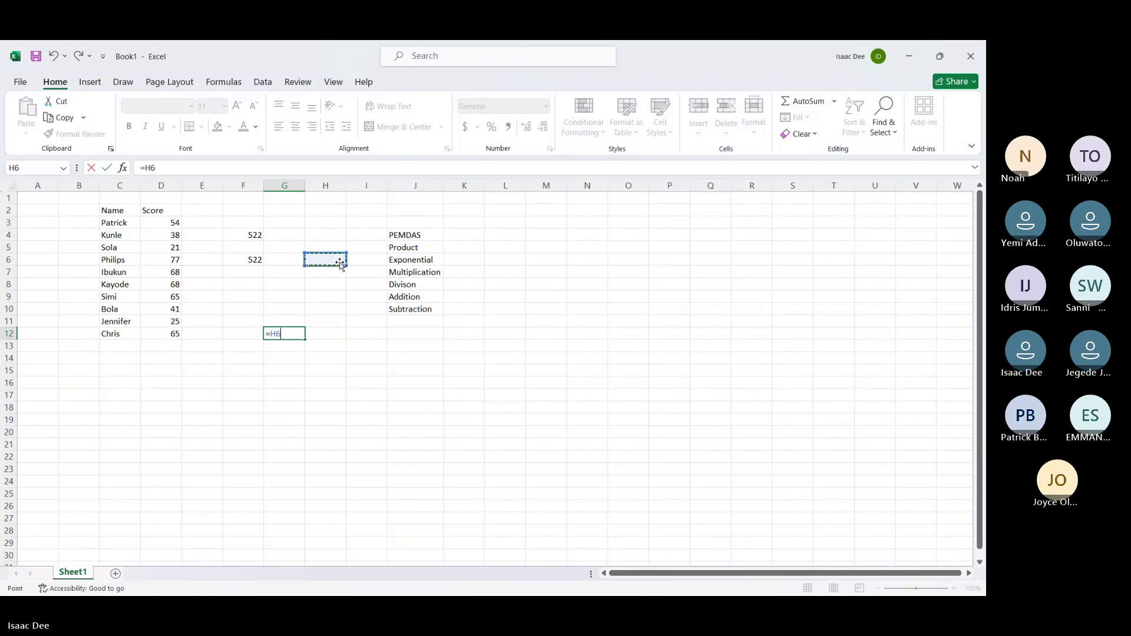
pyautogui.click(648, 334)
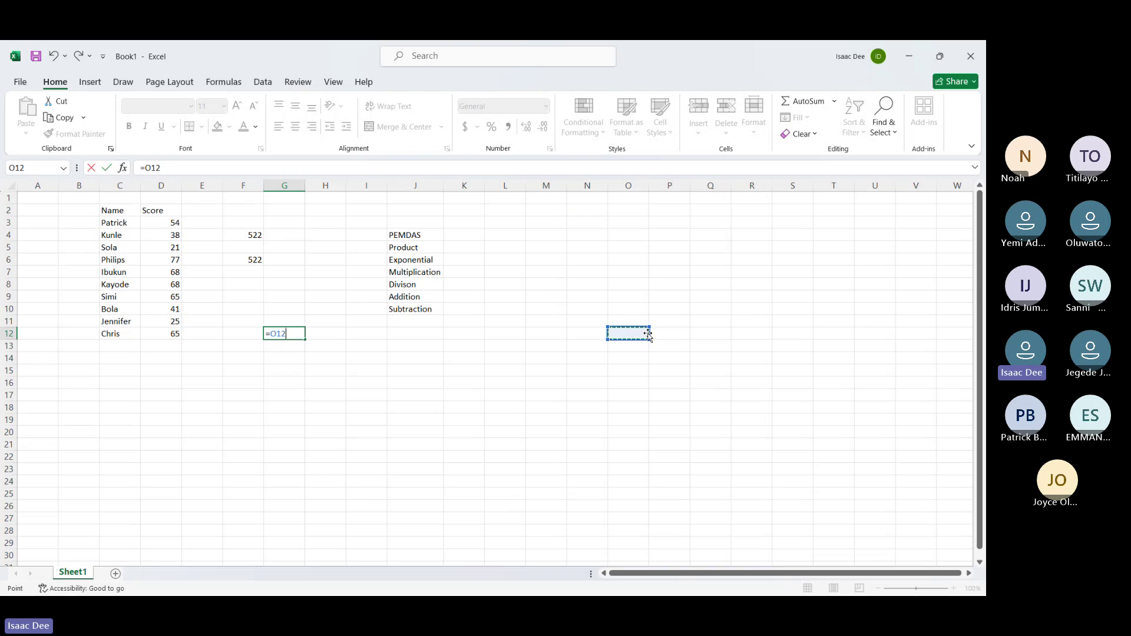
pyautogui.moveTo(648, 335); pyautogui.dragTo(810, 263)
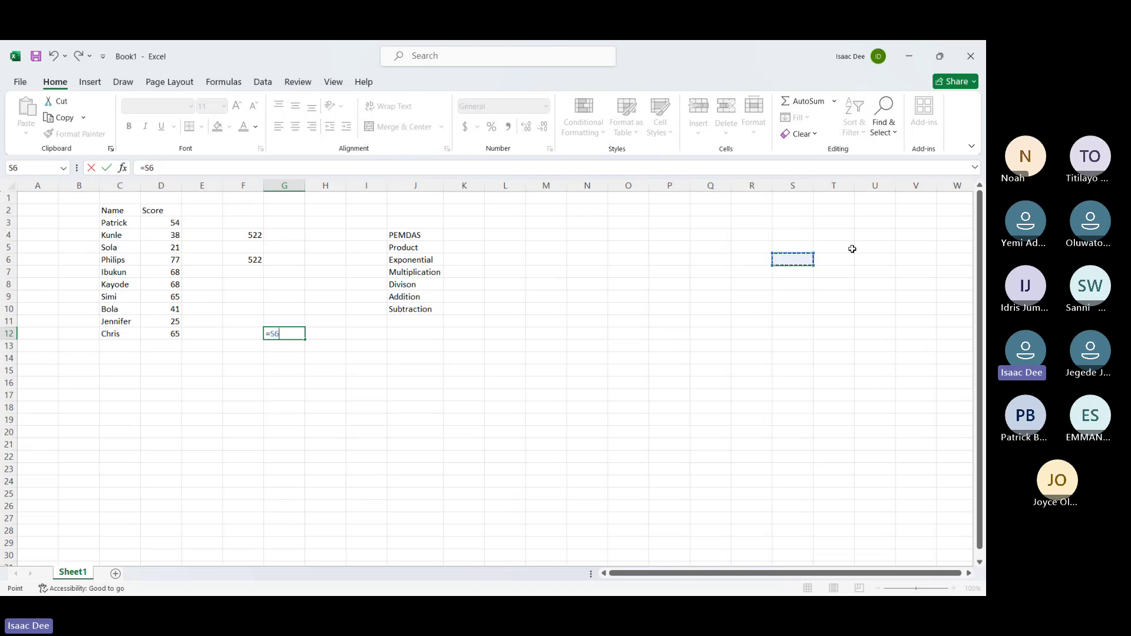
pyautogui.click(862, 243)
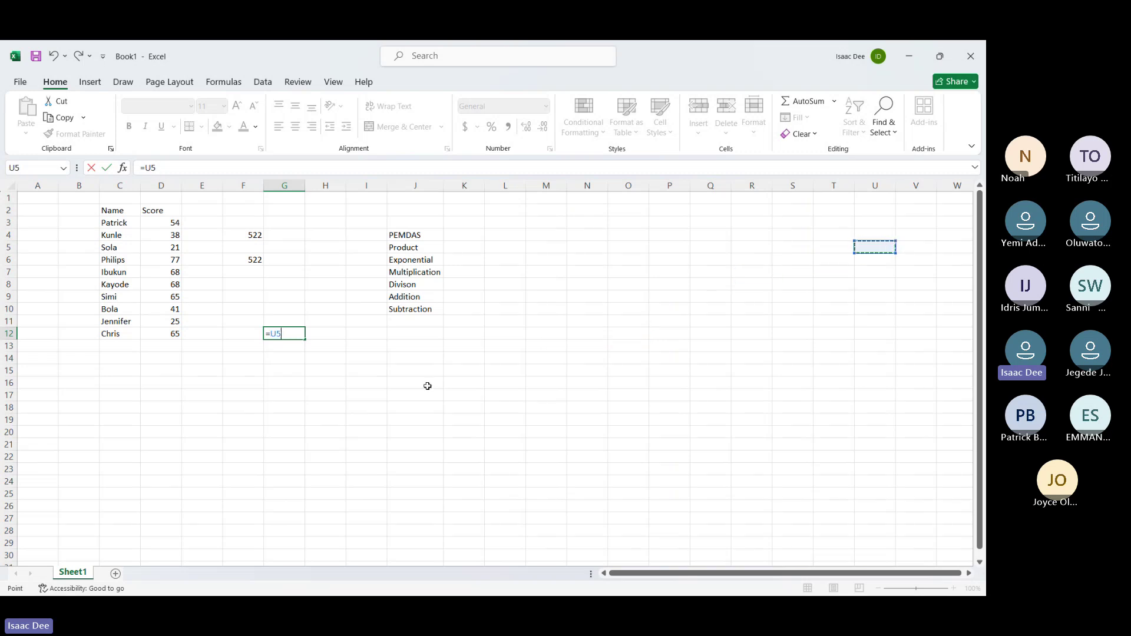
pyautogui.press('BackSpace')
pyautogui.press('BackSpace')
pyautogui.press('BackSpace')
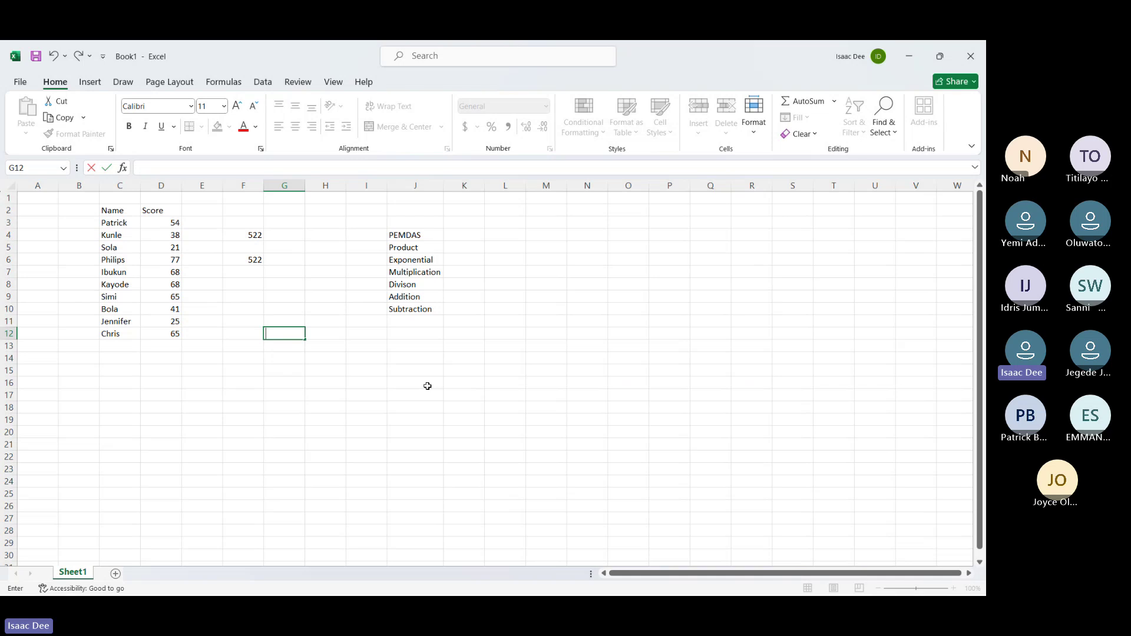
pyautogui.press('Escape')
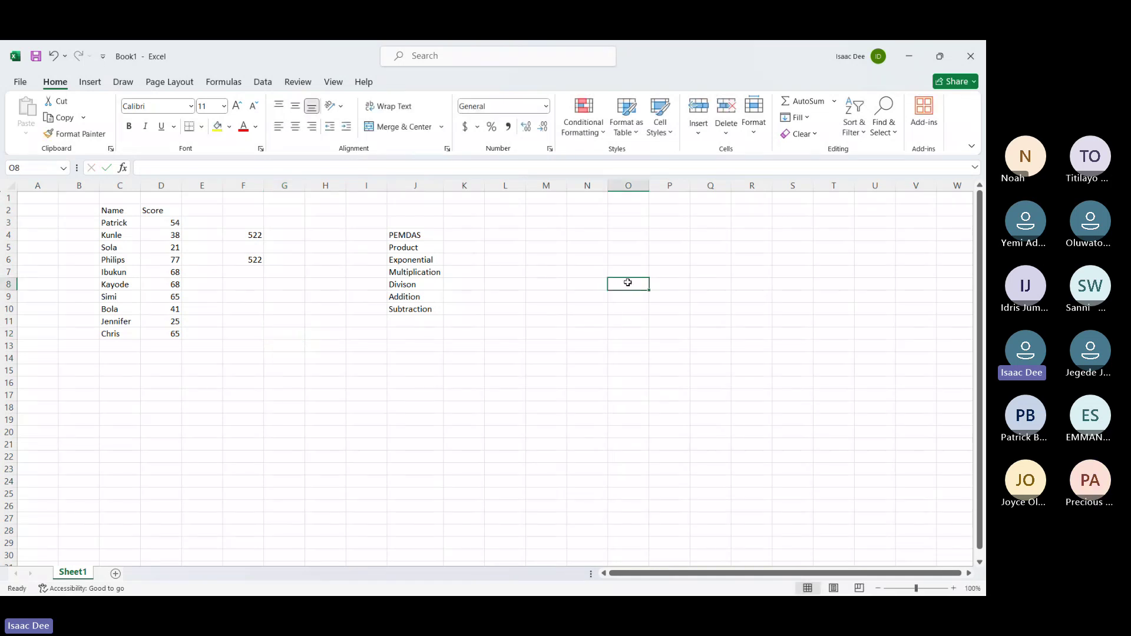
pyautogui.click(664, 270)
pyautogui.click(718, 252)
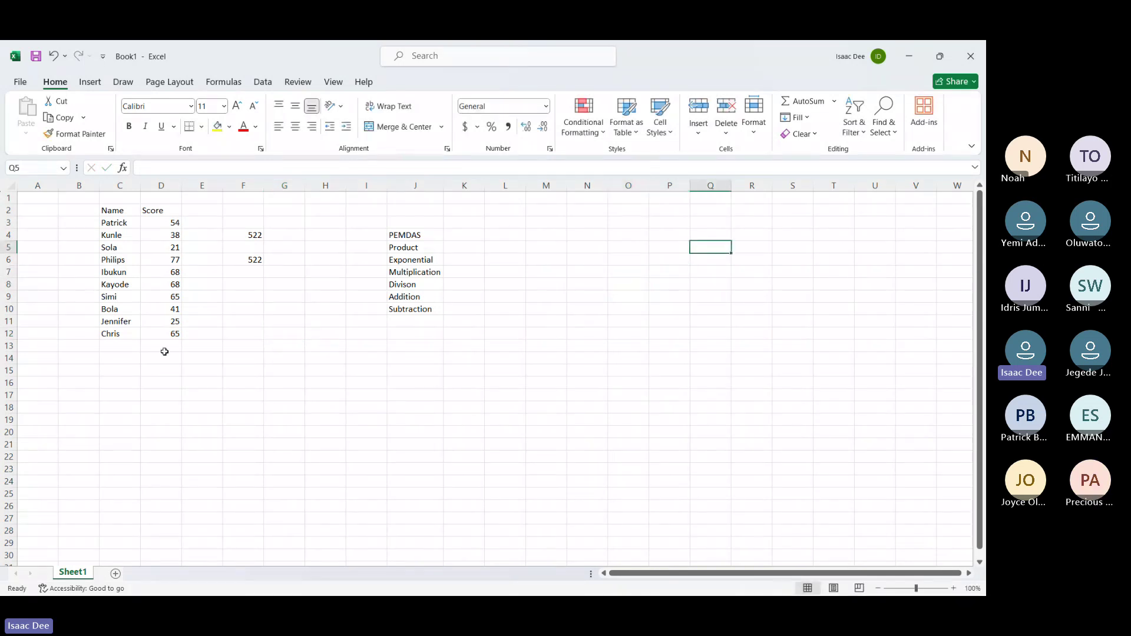
pyautogui.click(256, 300)
pyautogui.write('=s')
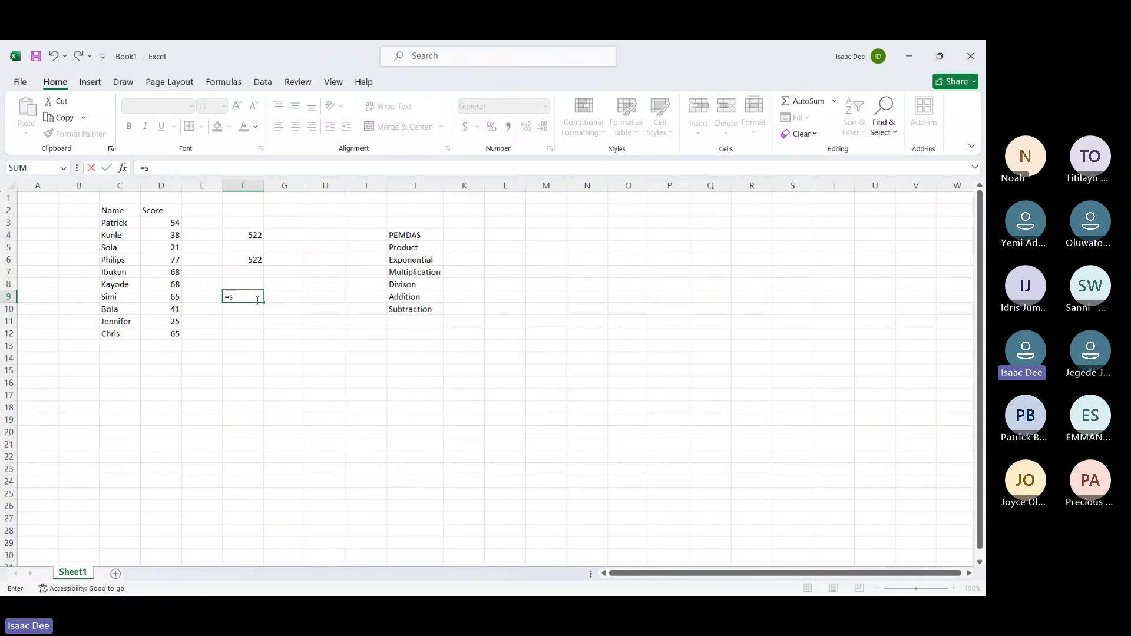
pyautogui.press('BackSpace')
pyautogui.press('BackSpace')
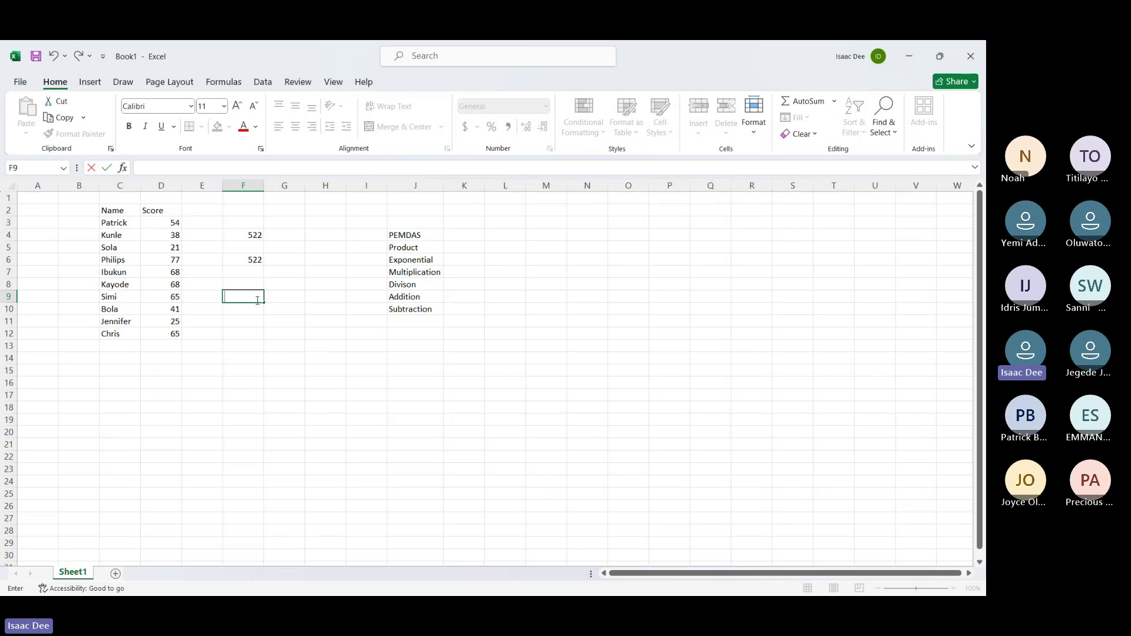
# Clear the sums from F4:F6 and enter the label Total in C14 below the names
pyautogui.moveTo(253, 231); pyautogui.dragTo(255, 261)
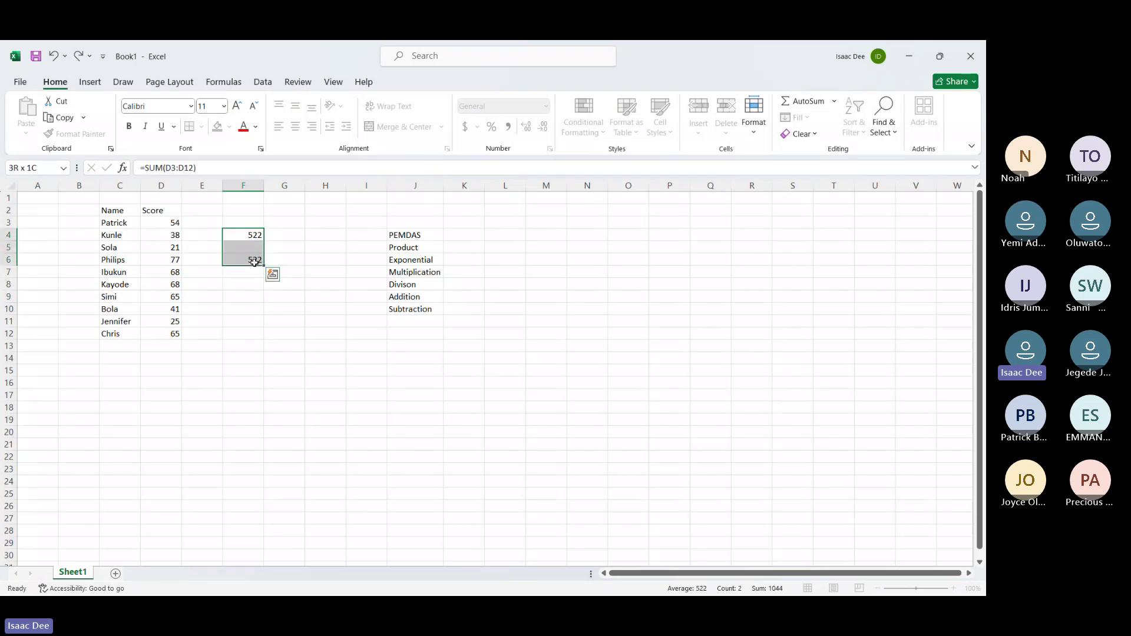
pyautogui.press('Delete')
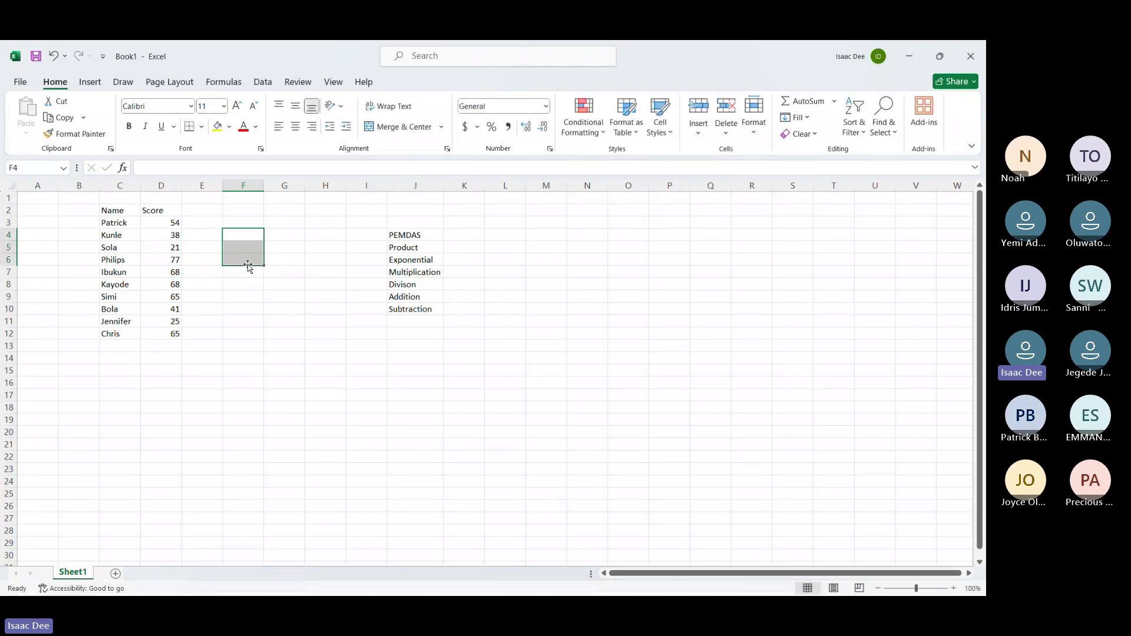
pyautogui.click(108, 359)
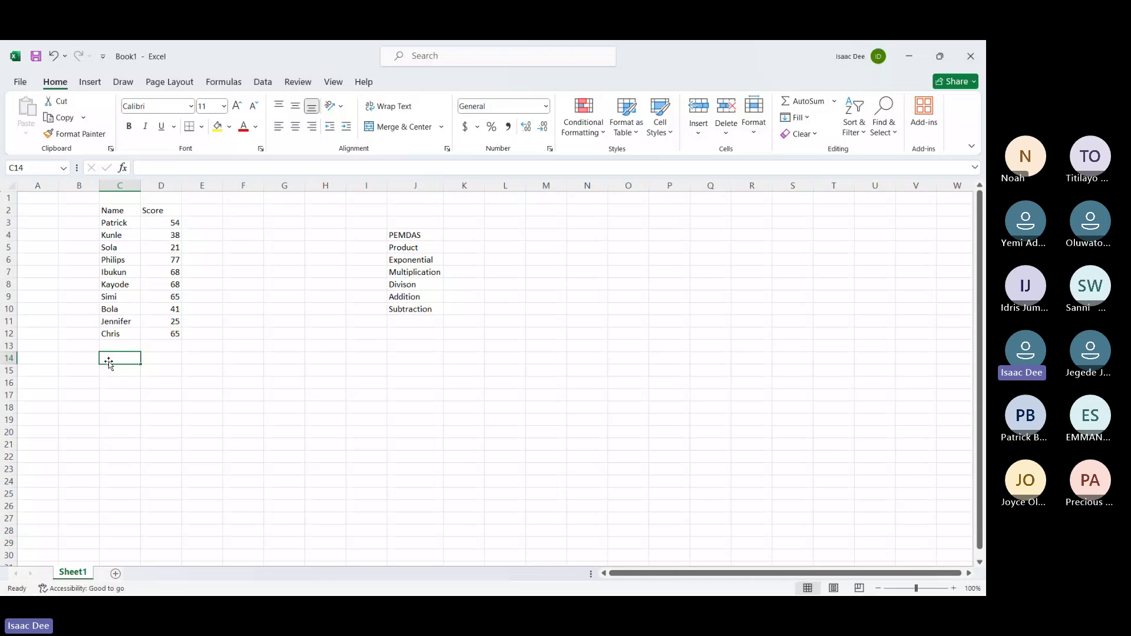
pyautogui.write('Total')
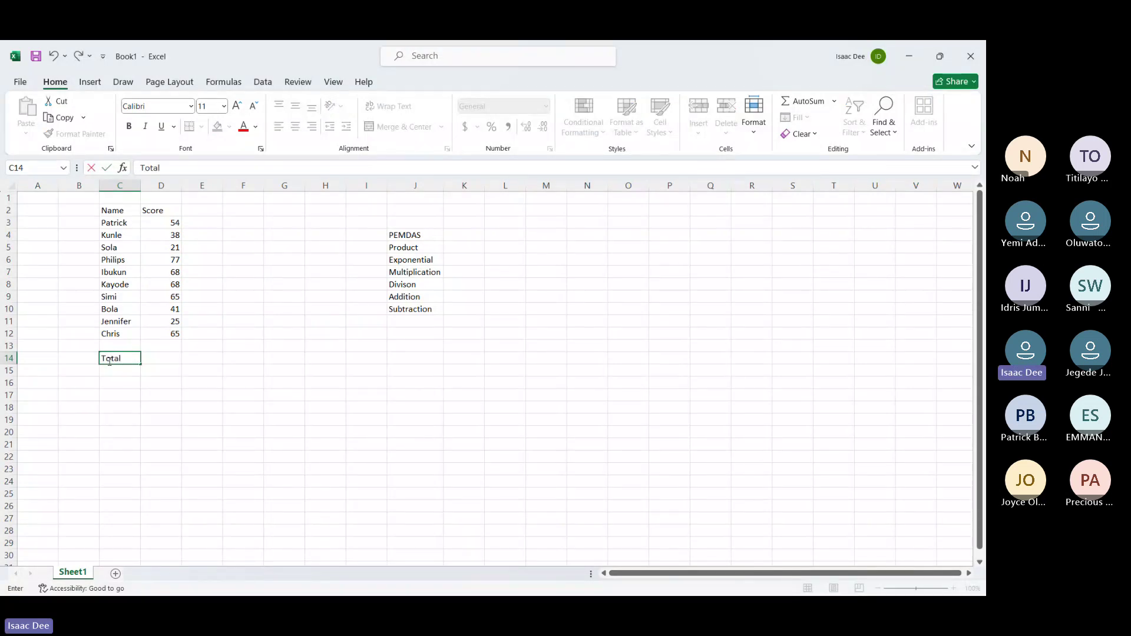
# Total the scores in D14 with =SUM(D3:D12) and select the cell to review its formula
pyautogui.press('Tab')
pyautogui.write('=sum')
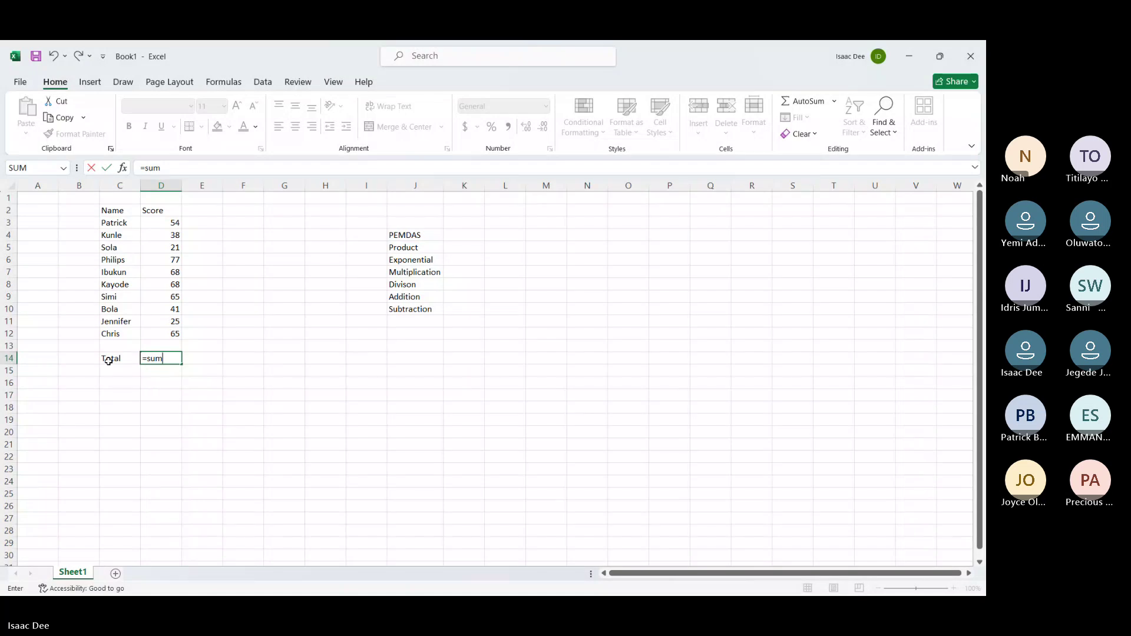
pyautogui.write('(')
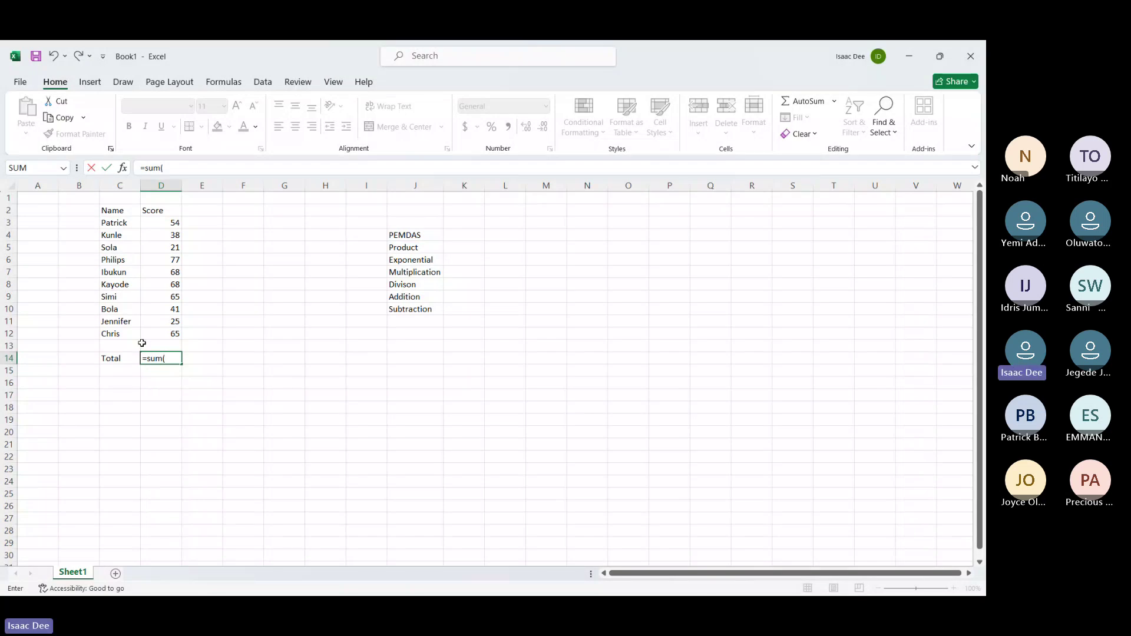
pyautogui.moveTo(156, 333); pyautogui.dragTo(169, 225)
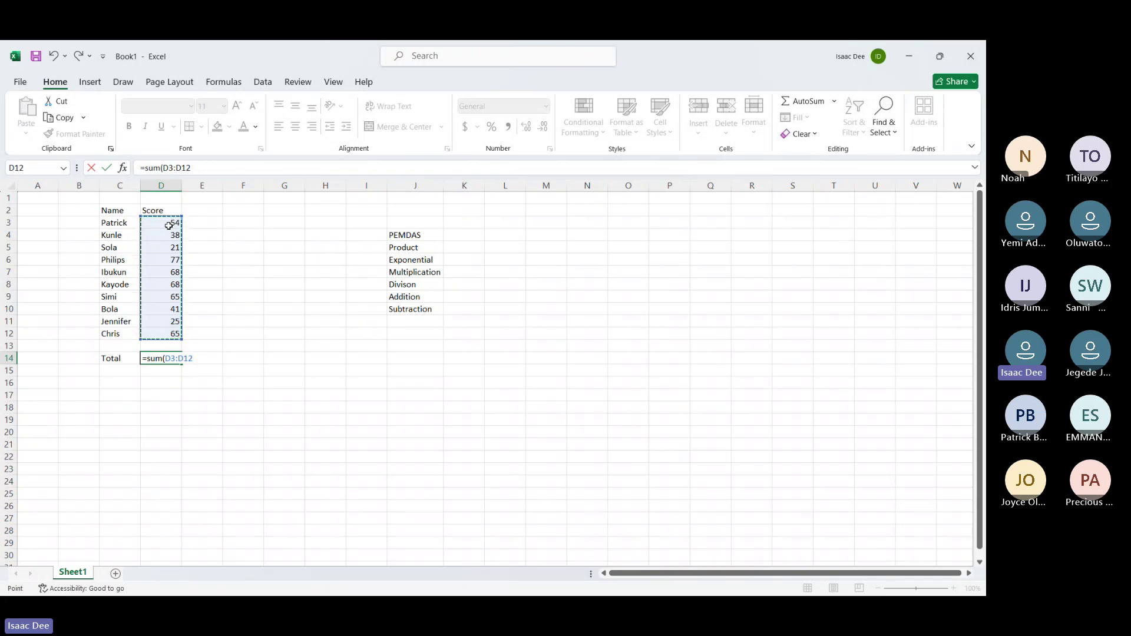
pyautogui.write(')')
pyautogui.press('Return')
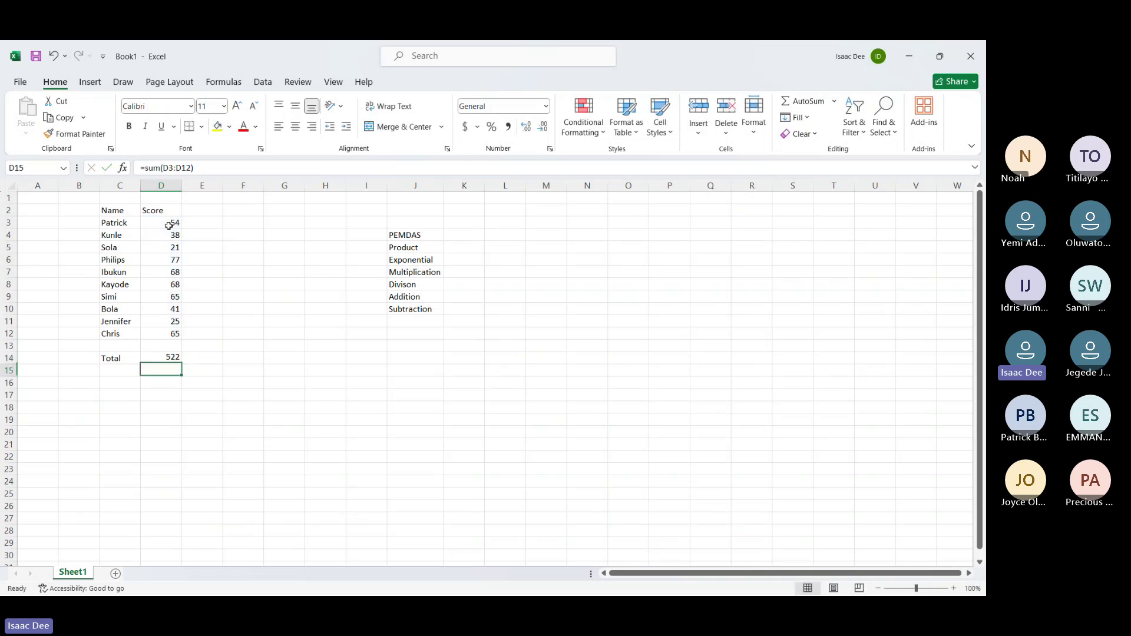
pyautogui.click(167, 357)
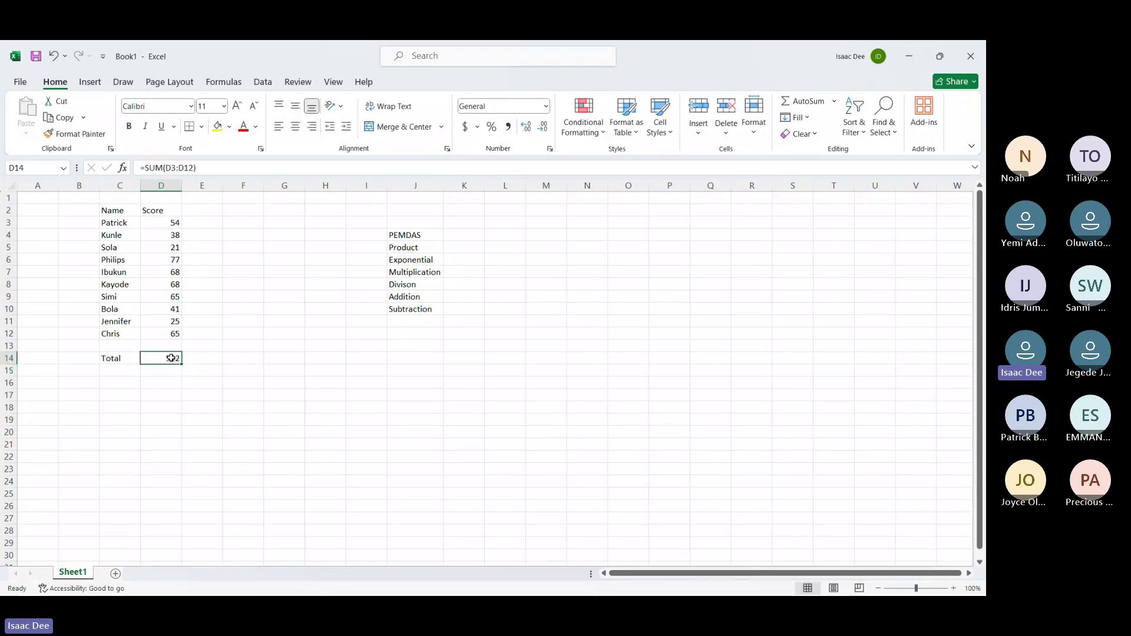
# Subtract the second score from the first in G9 with the formula =D3-D4
pyautogui.click(292, 298)
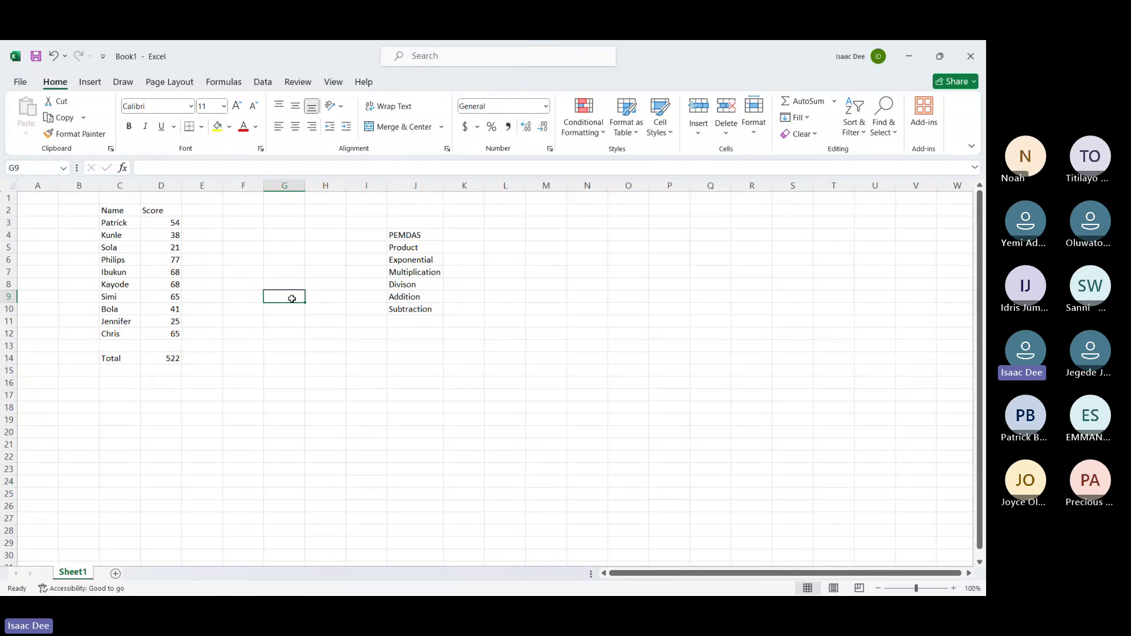
pyautogui.write('=')
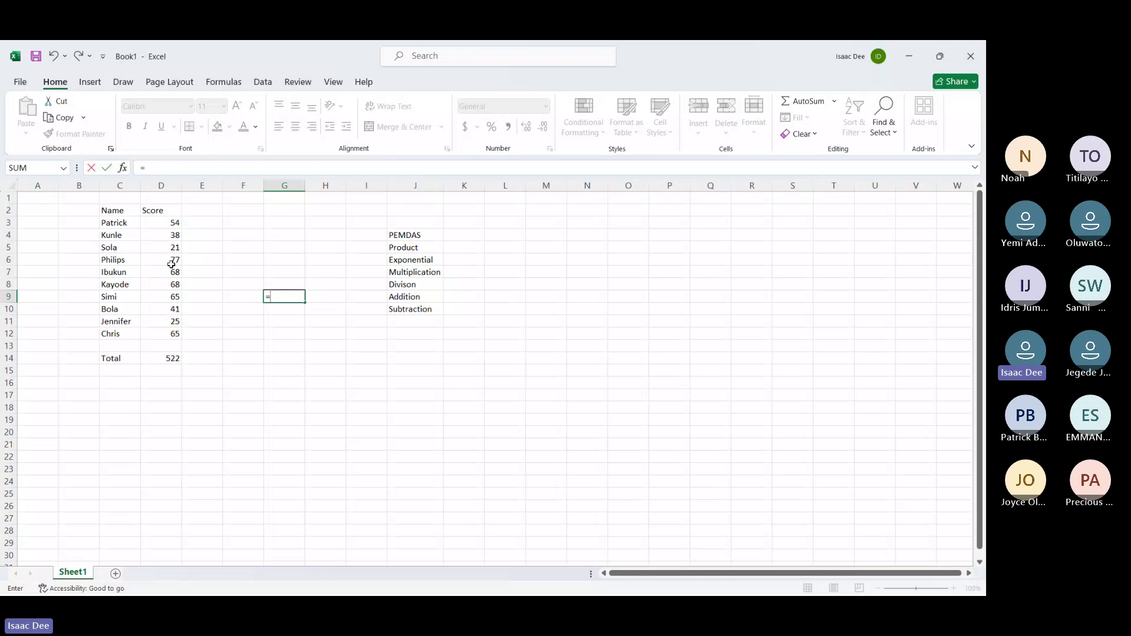
pyautogui.click(174, 223)
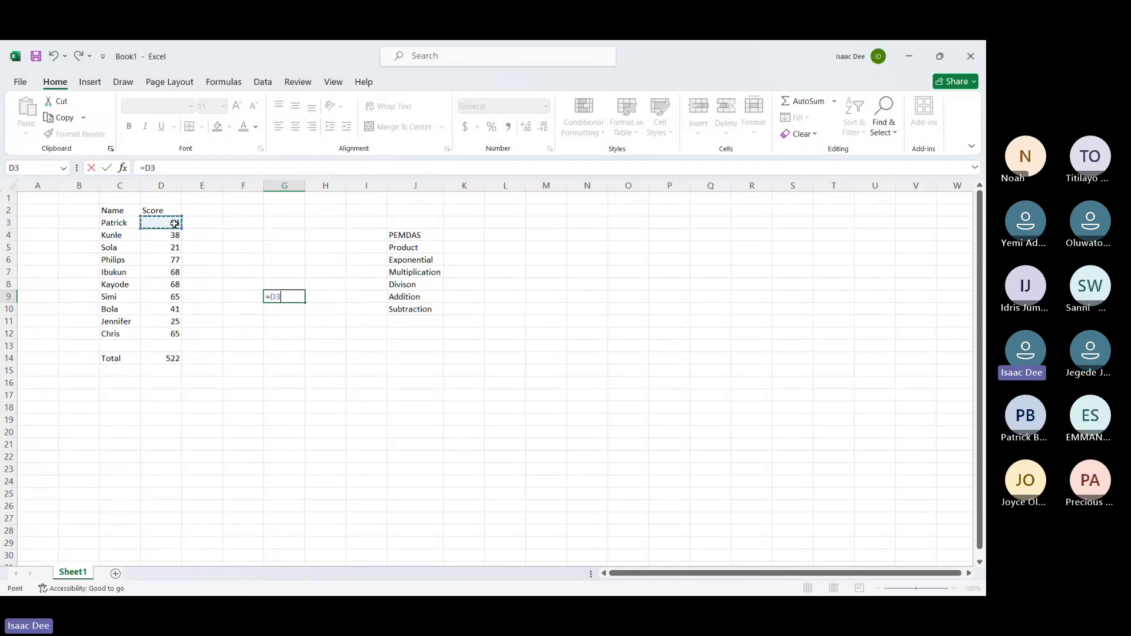
pyautogui.write('-')
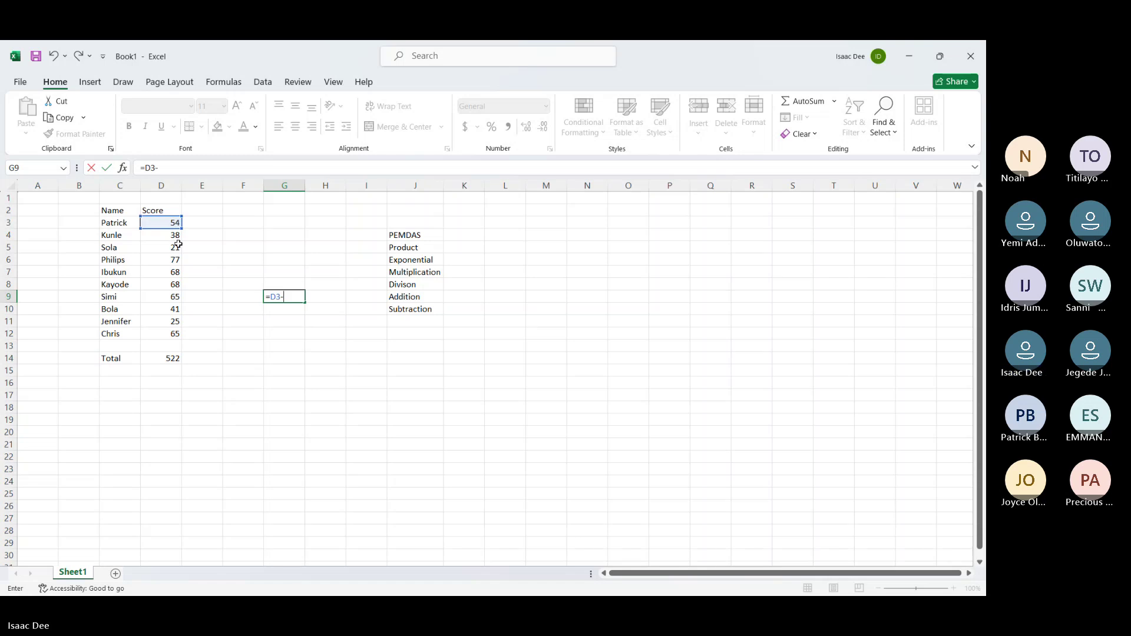
pyautogui.click(177, 237)
pyautogui.press('Return')
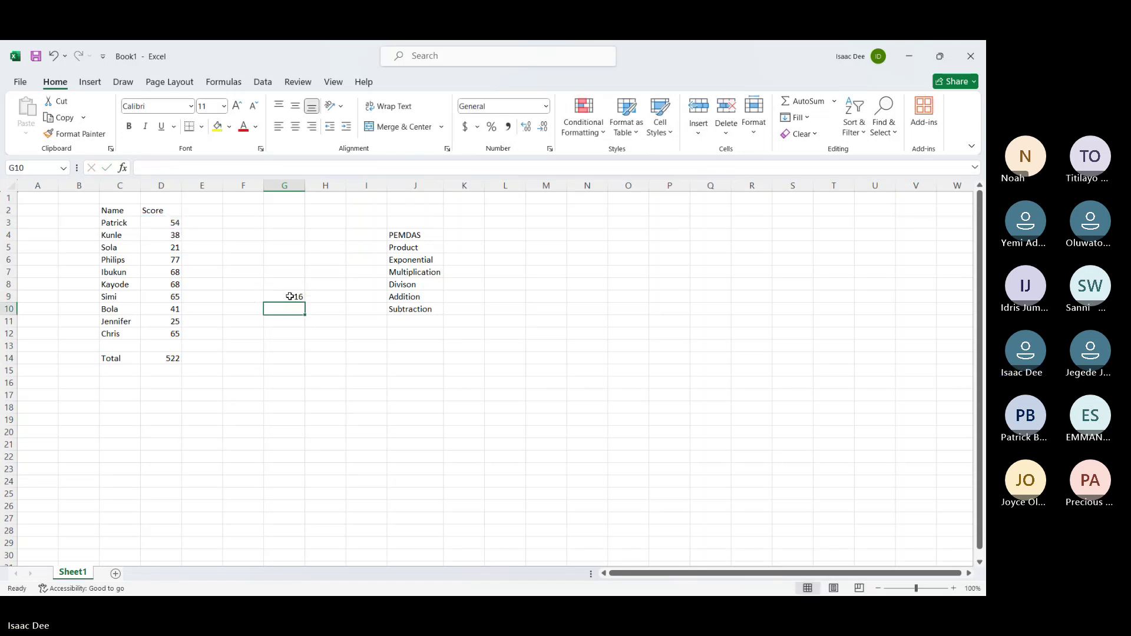
# Try looking for a subtraction function in G10 with =sub and =minu, and clear the entry
pyautogui.write('=')
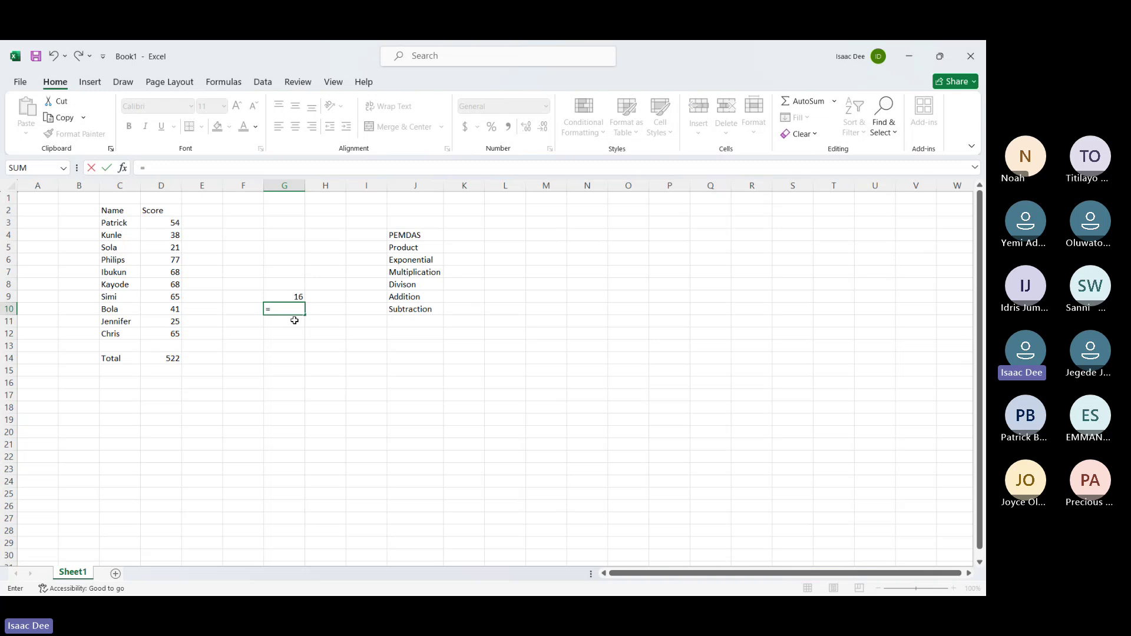
pyautogui.write('sub')
pyautogui.press('BackSpace')
pyautogui.press('BackSpace')
pyautogui.press('BackSpace')
pyautogui.write('minu')
pyautogui.press('BackSpace')
pyautogui.press('BackSpace')
pyautogui.press('BackSpace')
pyautogui.press('BackSpace')
pyautogui.press('BackSpace')
# Multiply the first two scores in G10 with the formula =D3*D4
pyautogui.write('=')
pyautogui.click(168, 222)
pyautogui.write('*')
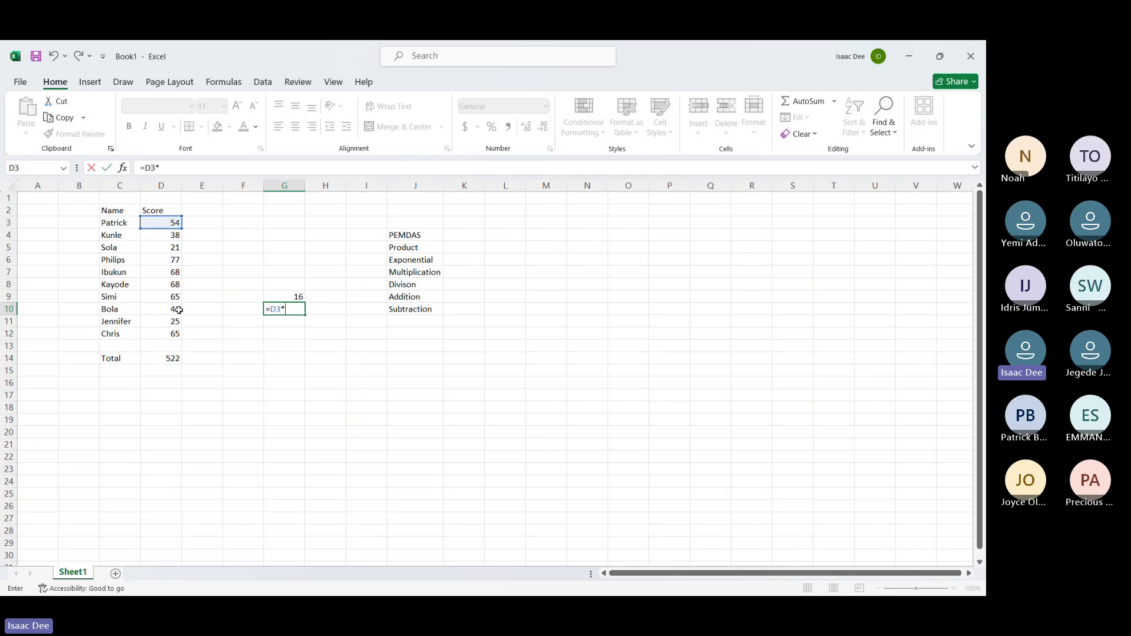
pyautogui.click(172, 239)
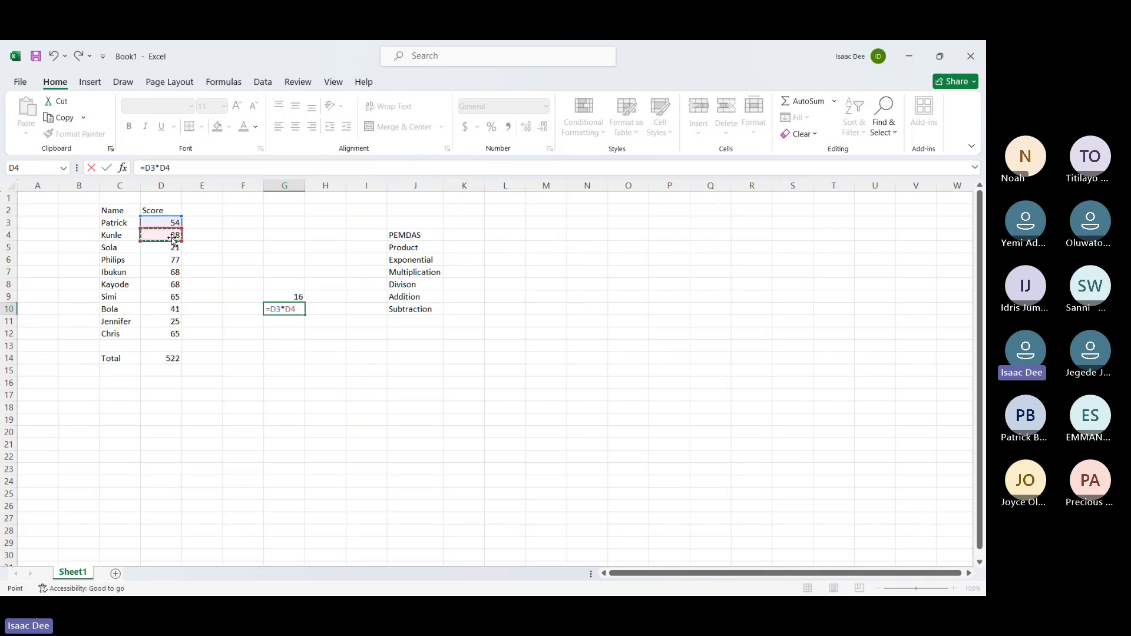
pyautogui.press('Return')
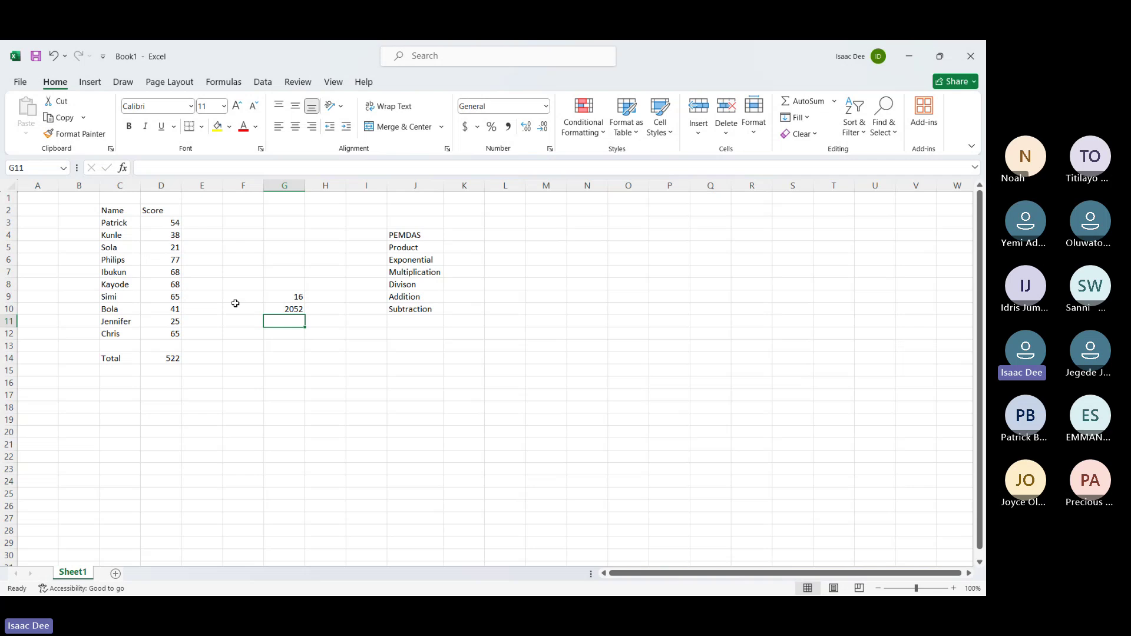
# Try looking for a multiplication function in G11 with =mult, and clear the typed name
pyautogui.write('=mu')
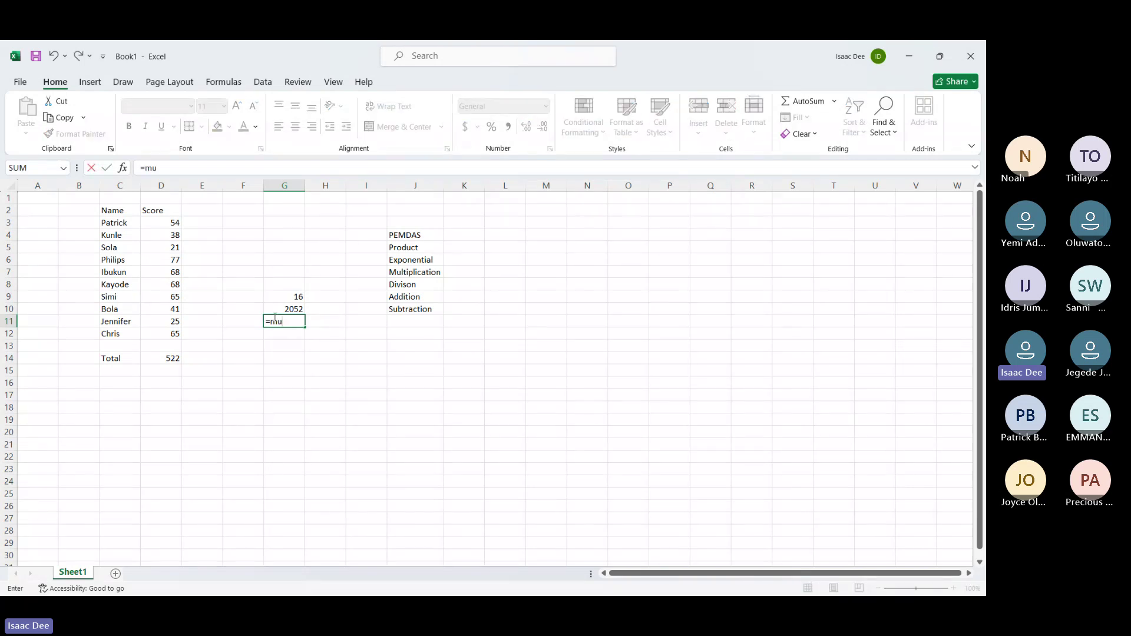
pyautogui.write('lt')
pyautogui.press('BackSpace')
pyautogui.press('BackSpace')
pyautogui.press('BackSpace')
pyautogui.press('BackSpace')
# Try multiplying all the scores in G11 with =PRODUCT(D3:D12), and clear the cell
pyautogui.write('pro')
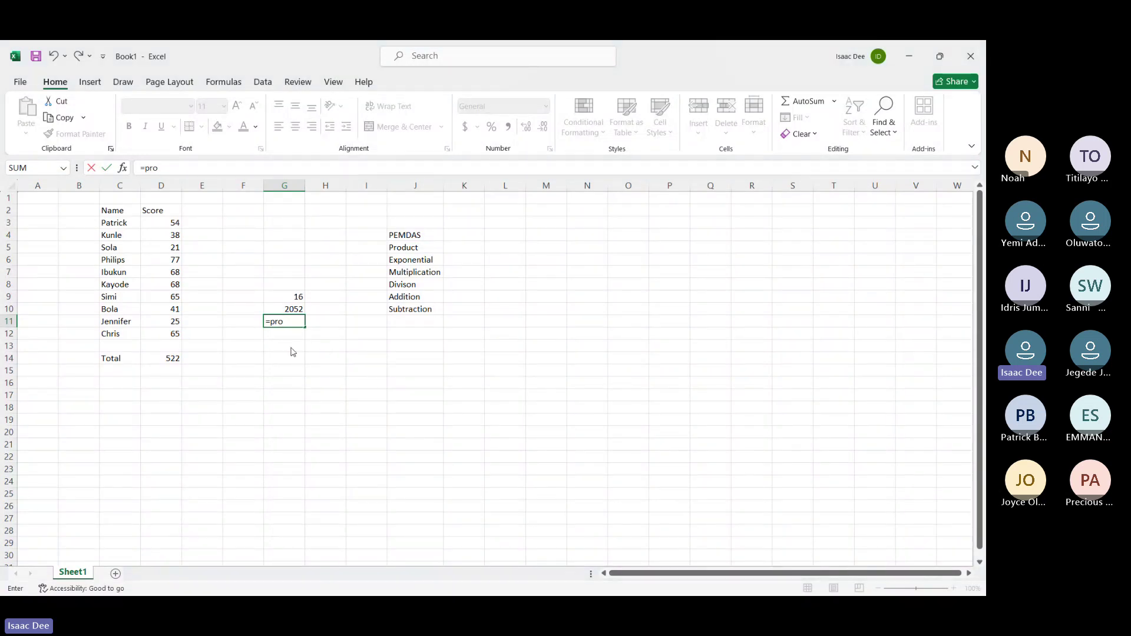
pyautogui.press('Tab')
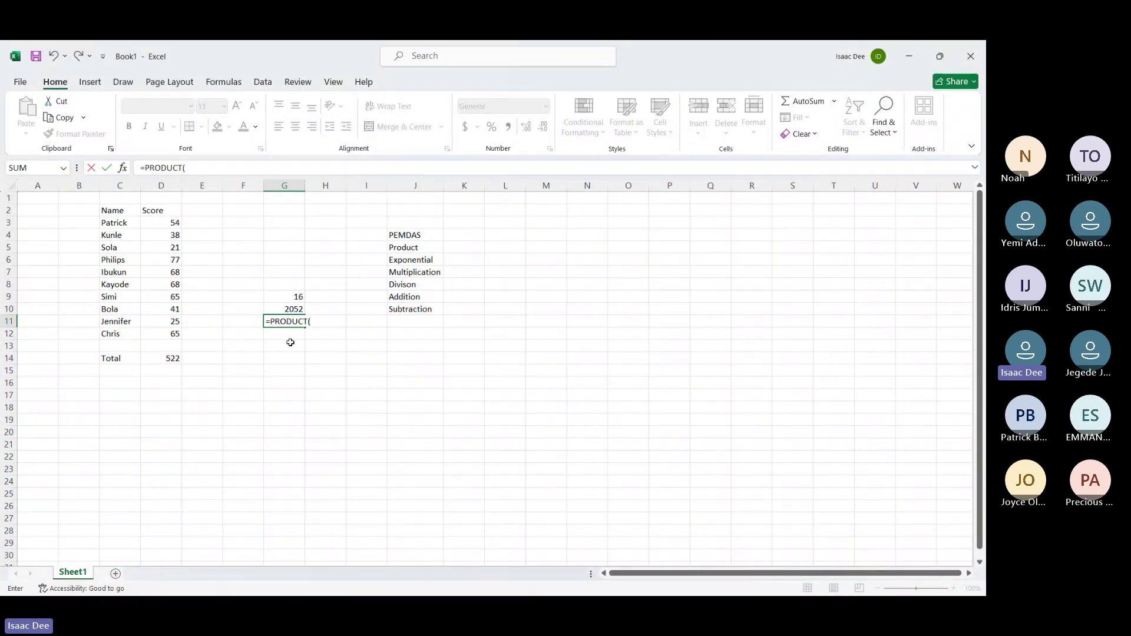
pyautogui.moveTo(166, 222); pyautogui.dragTo(172, 329)
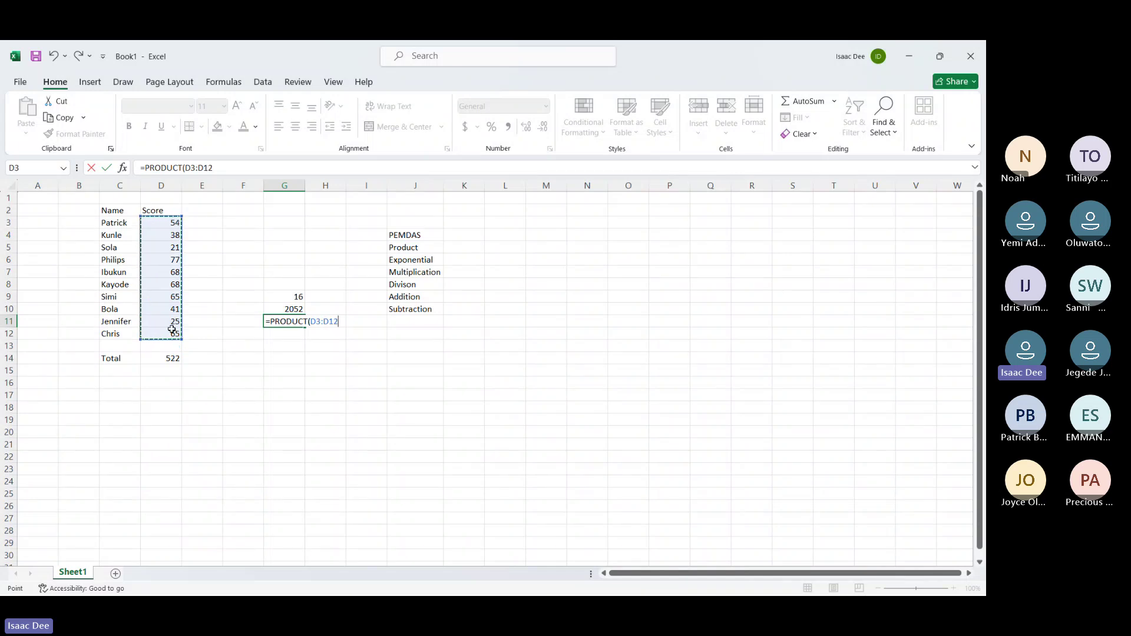
pyautogui.press('Return')
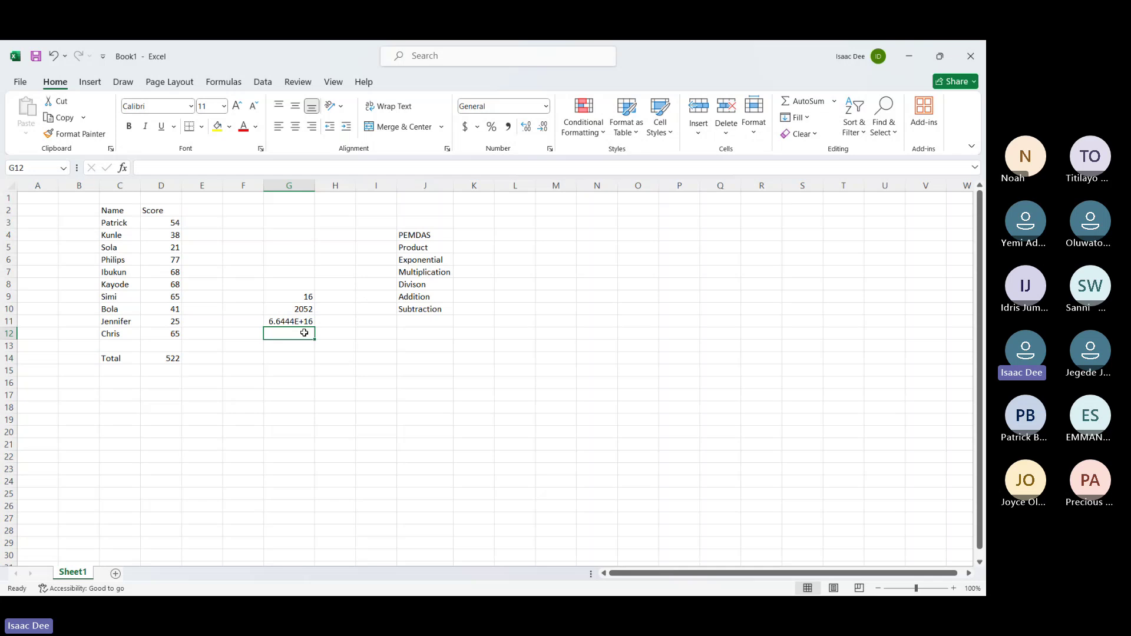
pyautogui.click(298, 321)
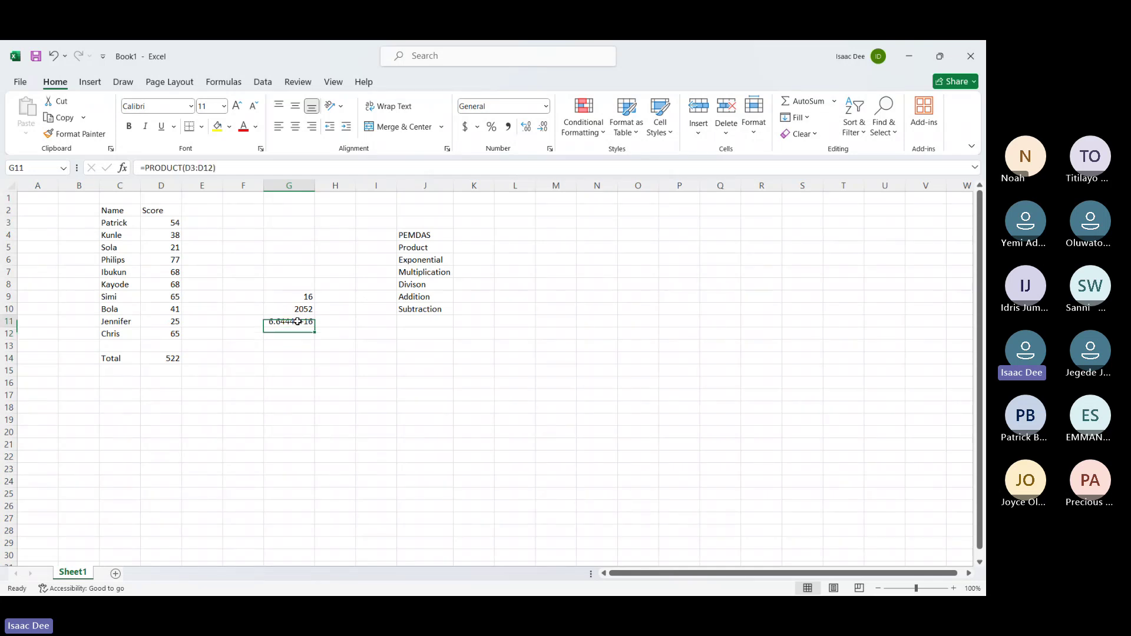
pyautogui.press('Delete')
# Multiply the first two scores in G11 with the function =PRODUCT(D3:D4)
pyautogui.write('=')
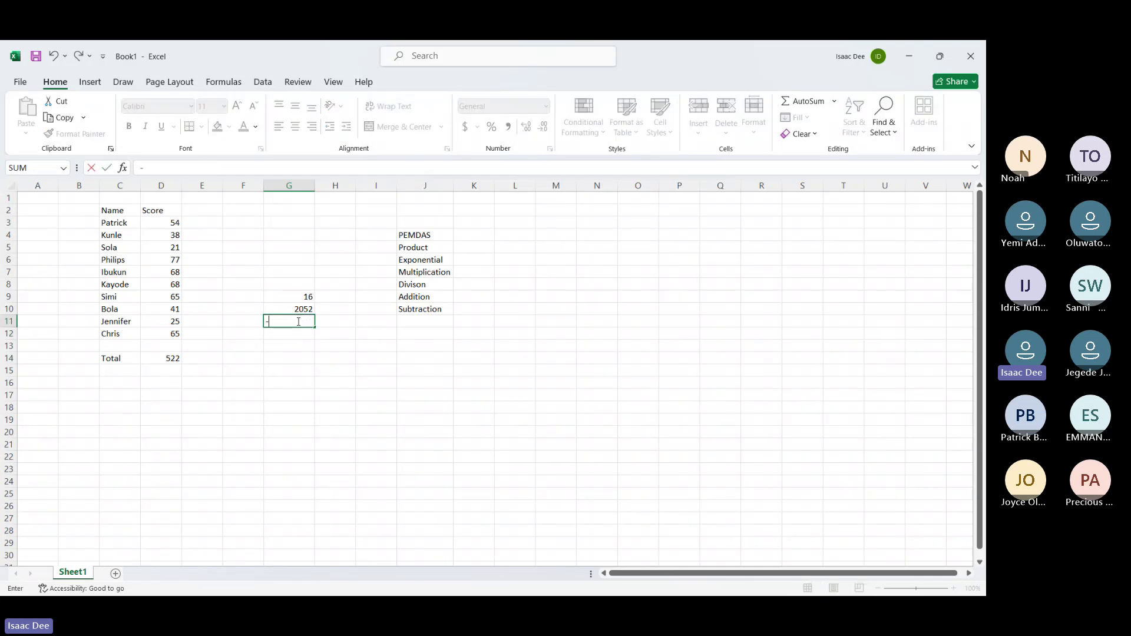
pyautogui.write('pro')
pyautogui.press('Tab')
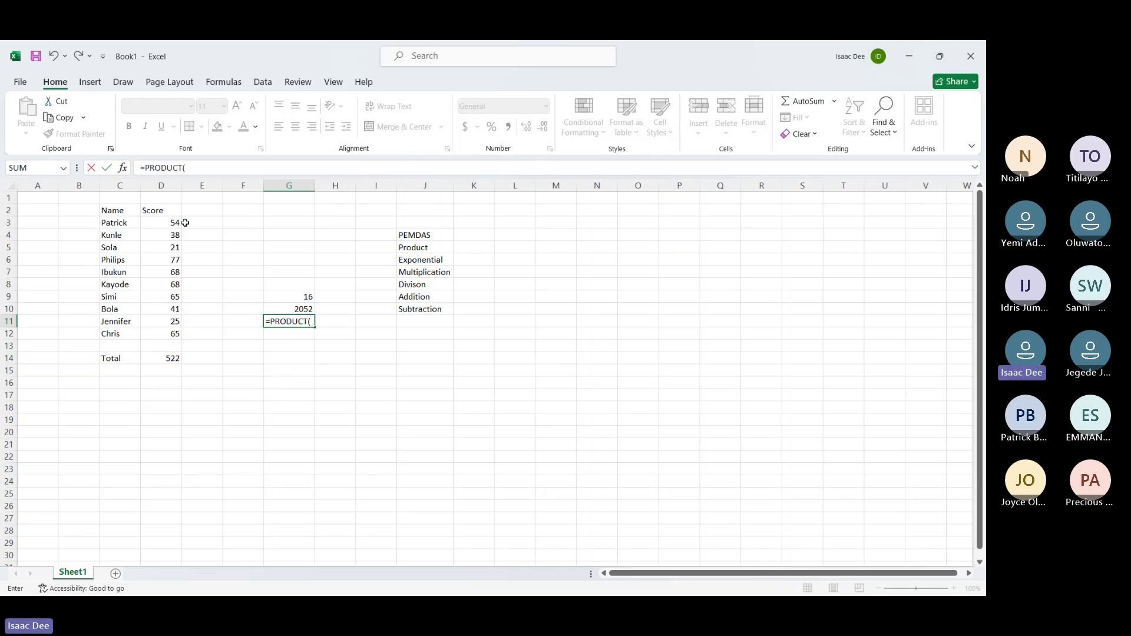
pyautogui.moveTo(170, 222); pyautogui.dragTo(170, 235)
pyautogui.write(')')
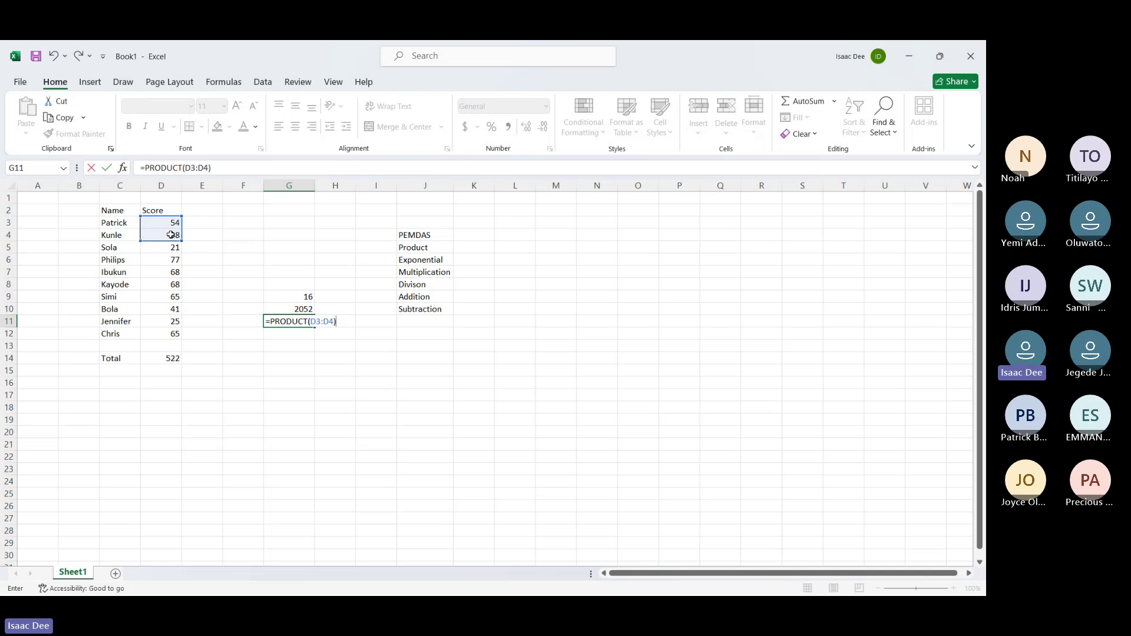
pyautogui.press('Return')
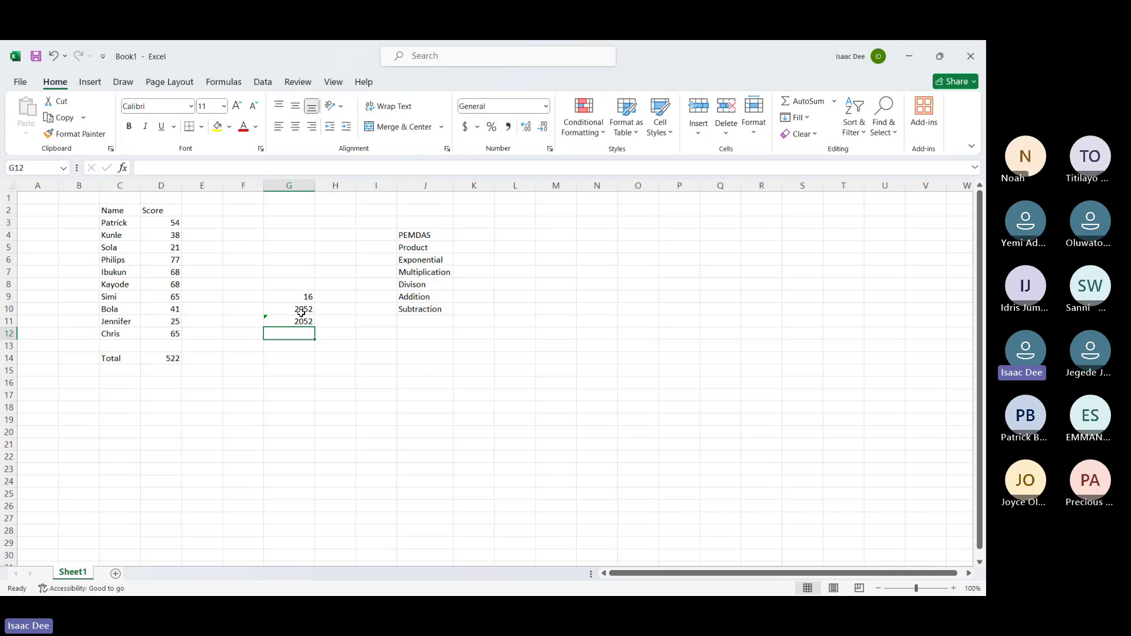
# Divide the first score by the second in G12 with the formula =D3/D4
pyautogui.write('=')
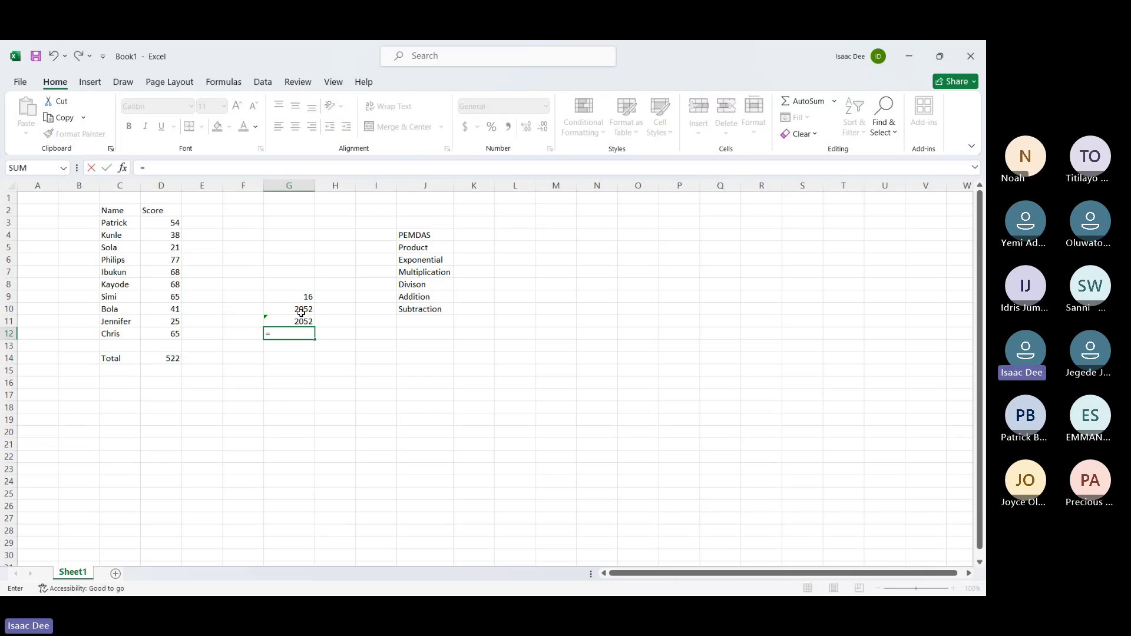
pyautogui.click(170, 227)
pyautogui.write('/')
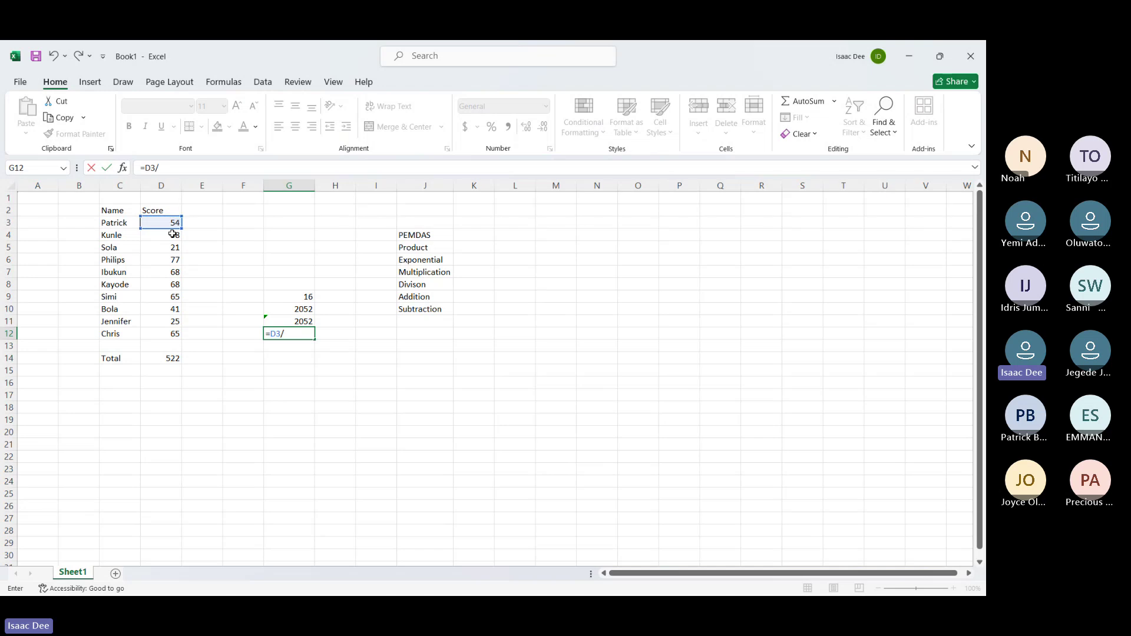
pyautogui.click(174, 236)
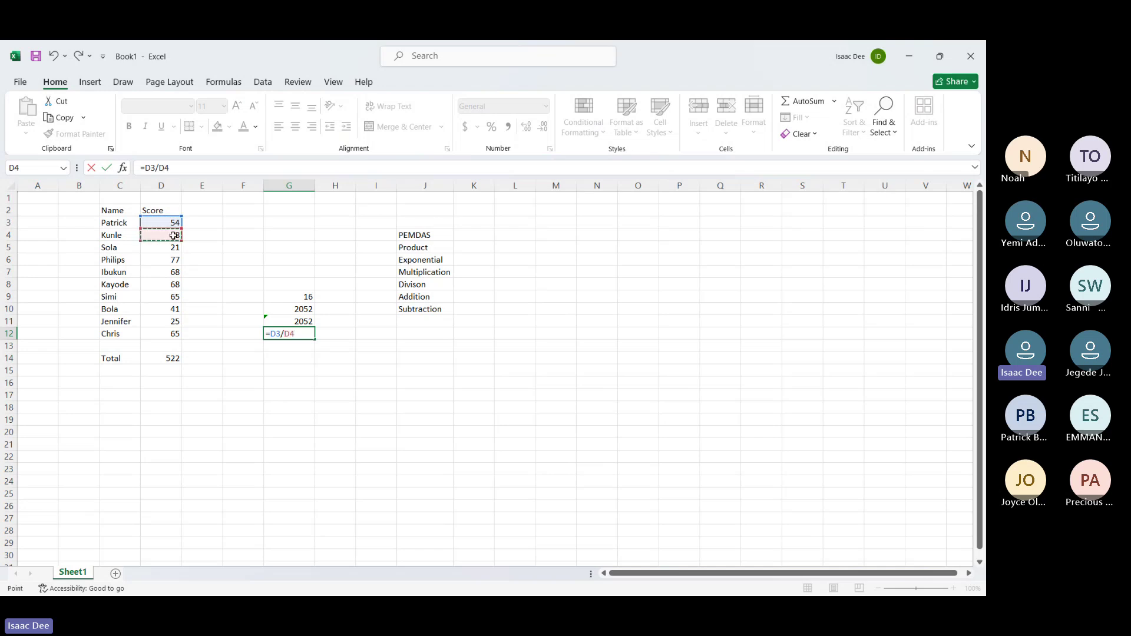
pyautogui.press('Return')
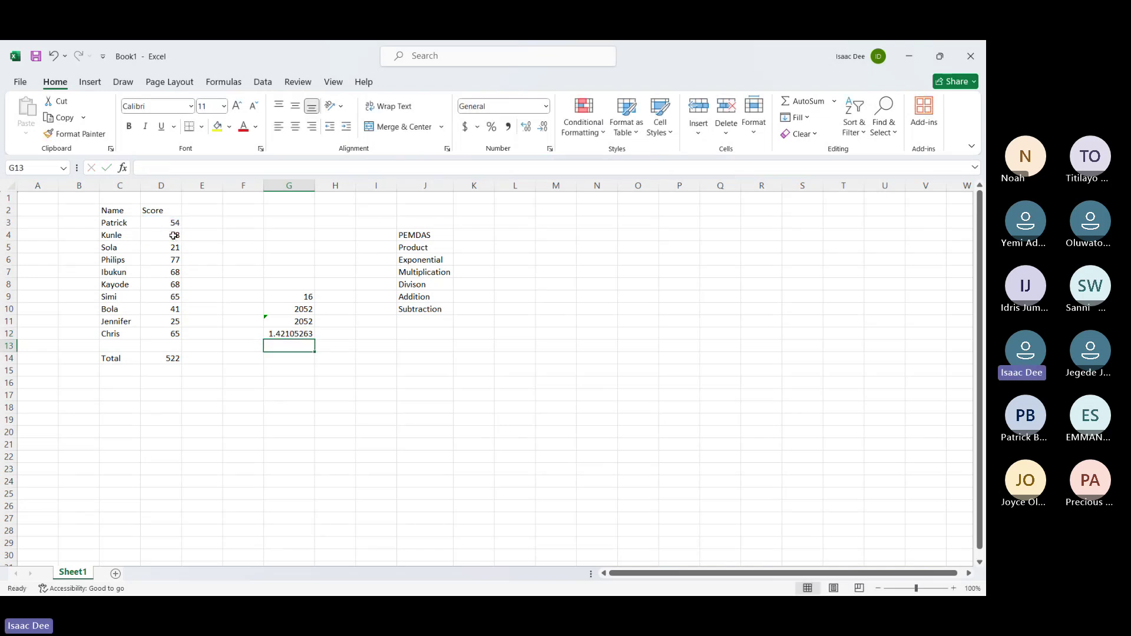
# Reduce the division result in G12 to two decimal places
pyautogui.click(295, 332)
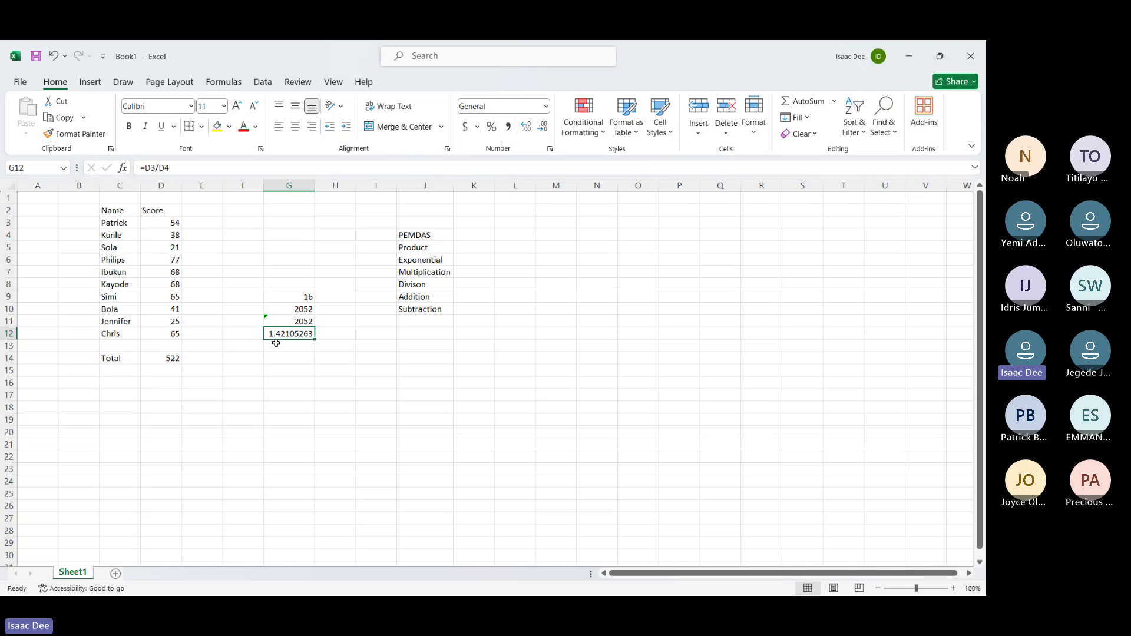
pyautogui.click(523, 128)
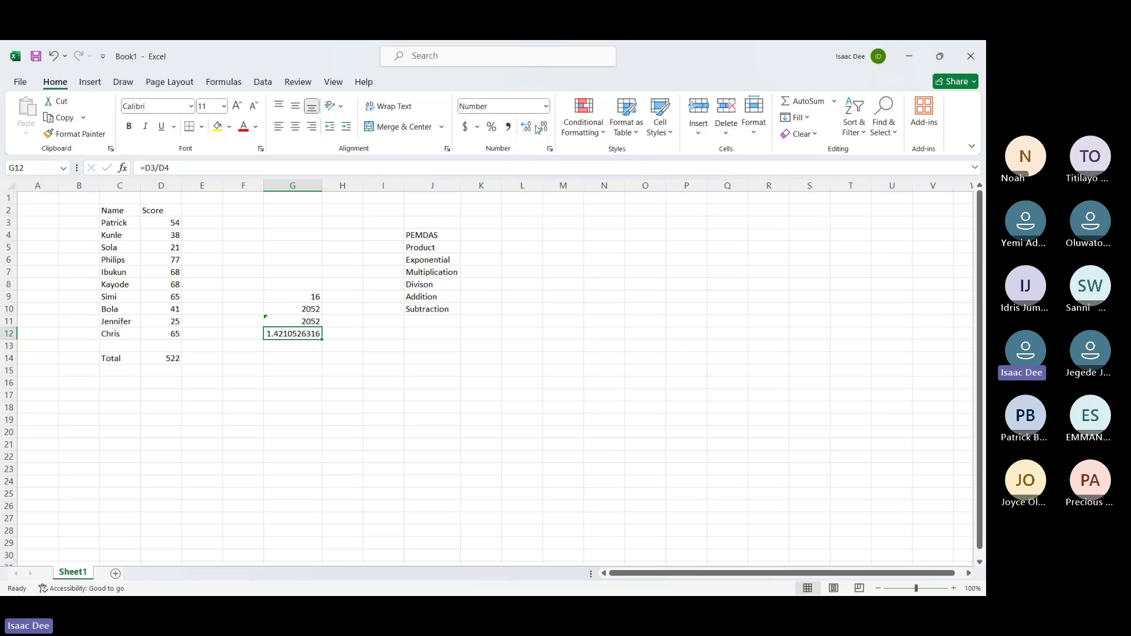
pyautogui.click(544, 127)
pyautogui.click(545, 129)
pyautogui.click(544, 129)
pyautogui.click(543, 126)
pyautogui.click(543, 127)
pyautogui.click(543, 127)
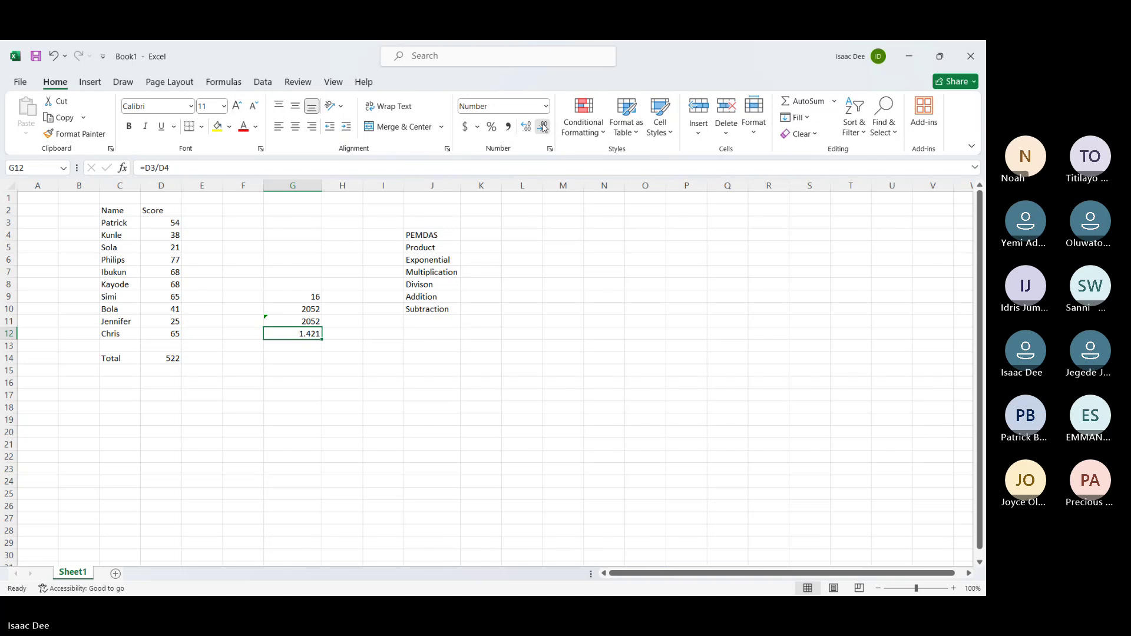
pyautogui.click(543, 127)
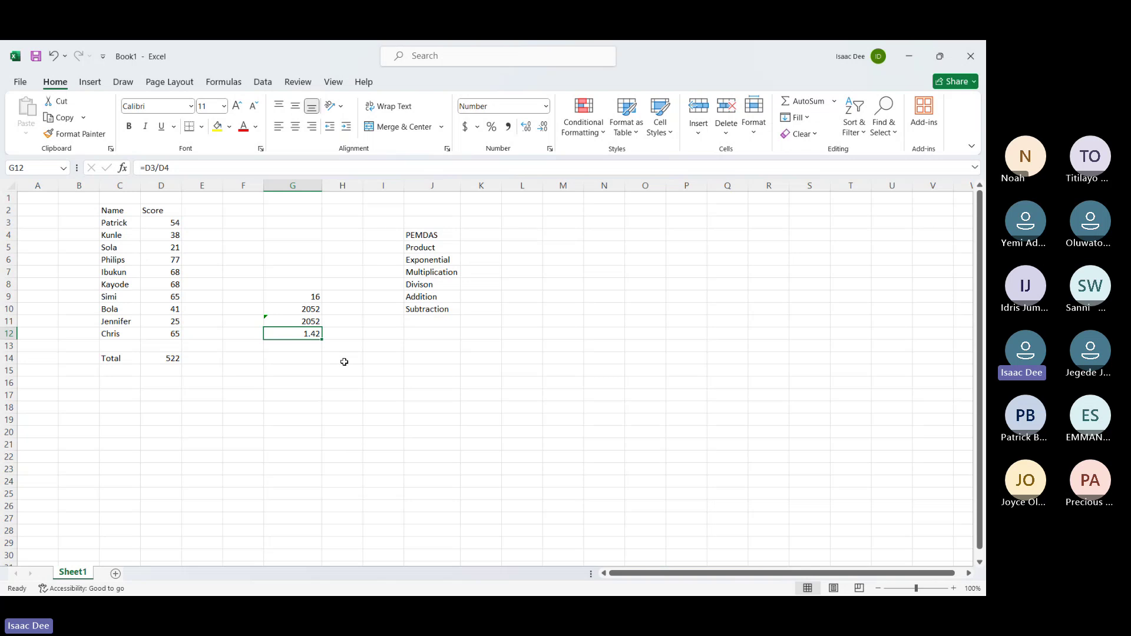
# Try looking for a division function in G13 with =di, and clear the entry
pyautogui.click(279, 345)
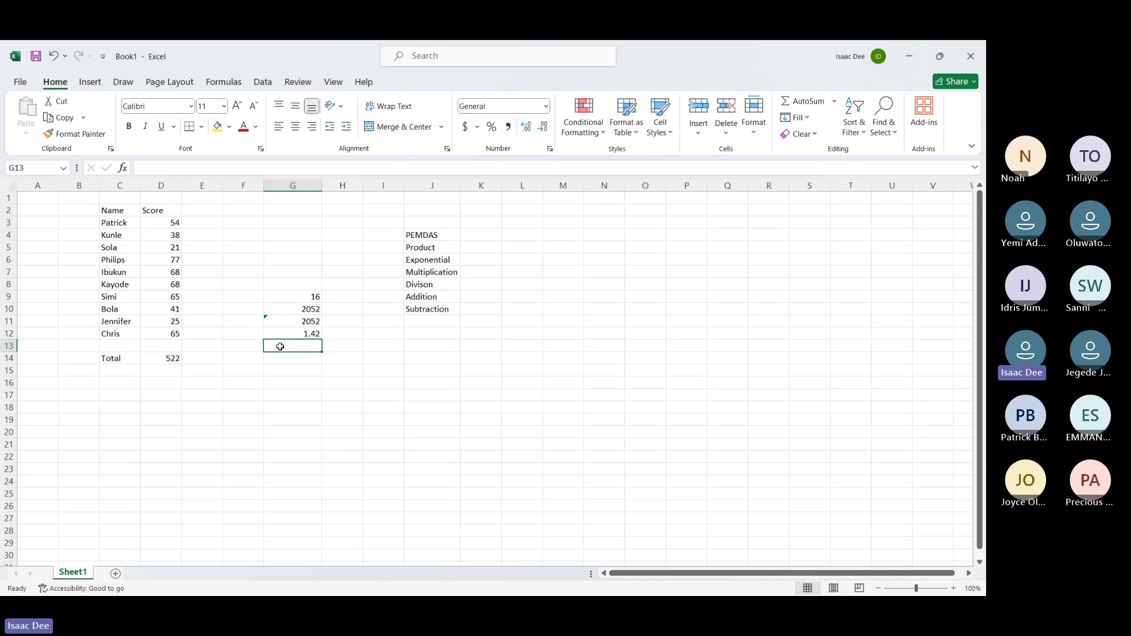
pyautogui.write('=di')
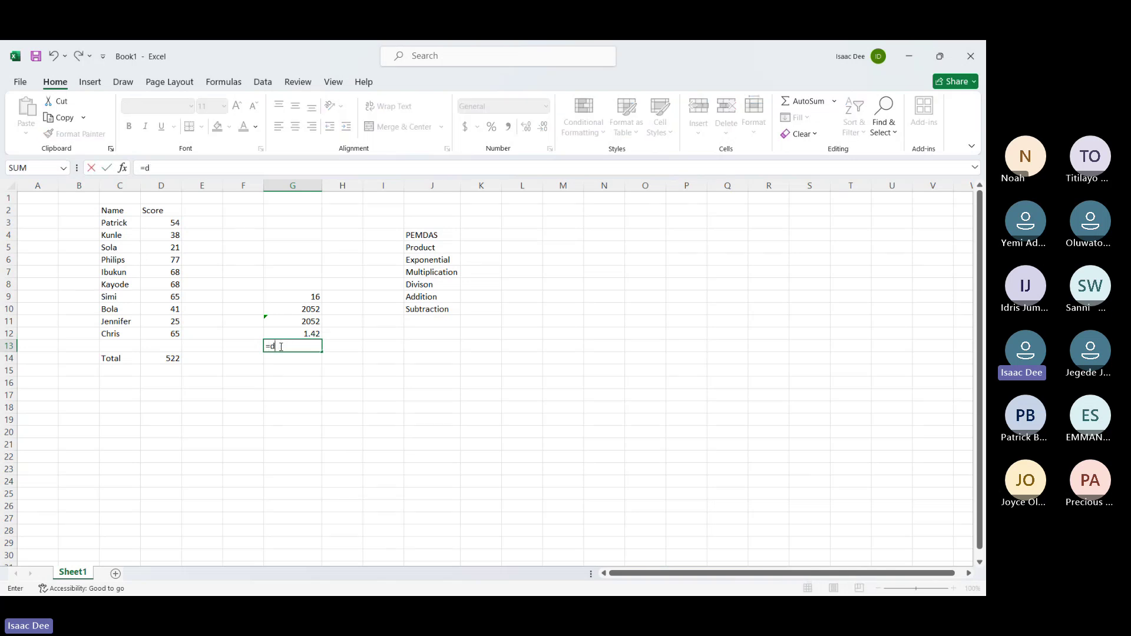
pyautogui.press('BackSpace')
pyautogui.press('BackSpace')
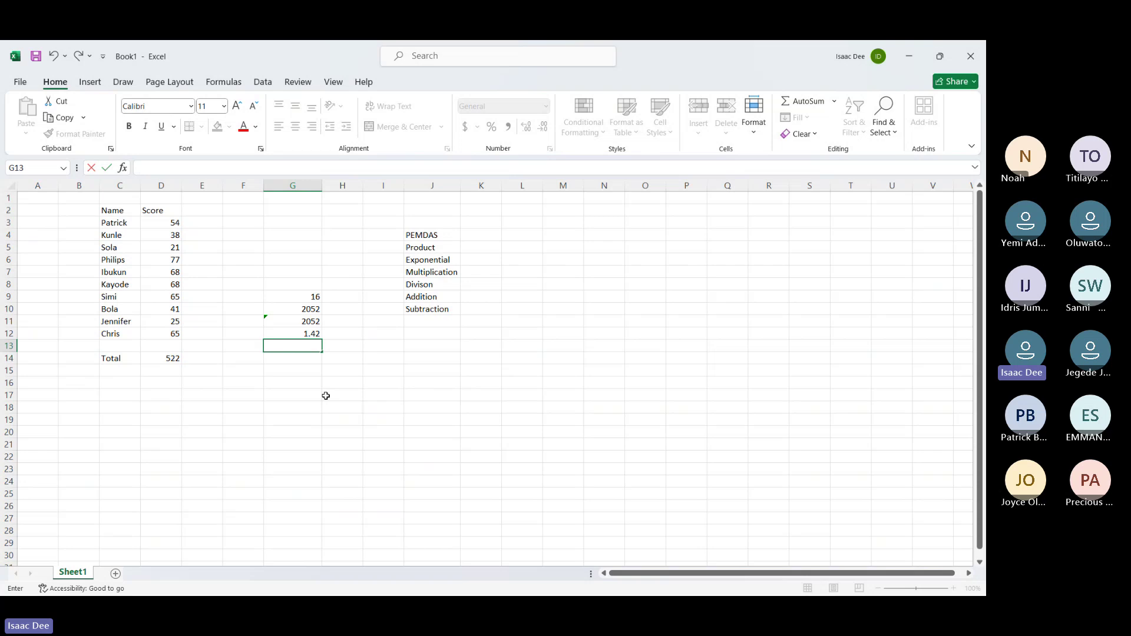
# Square the first score in G13 with the formula =D3^2
pyautogui.write('=')
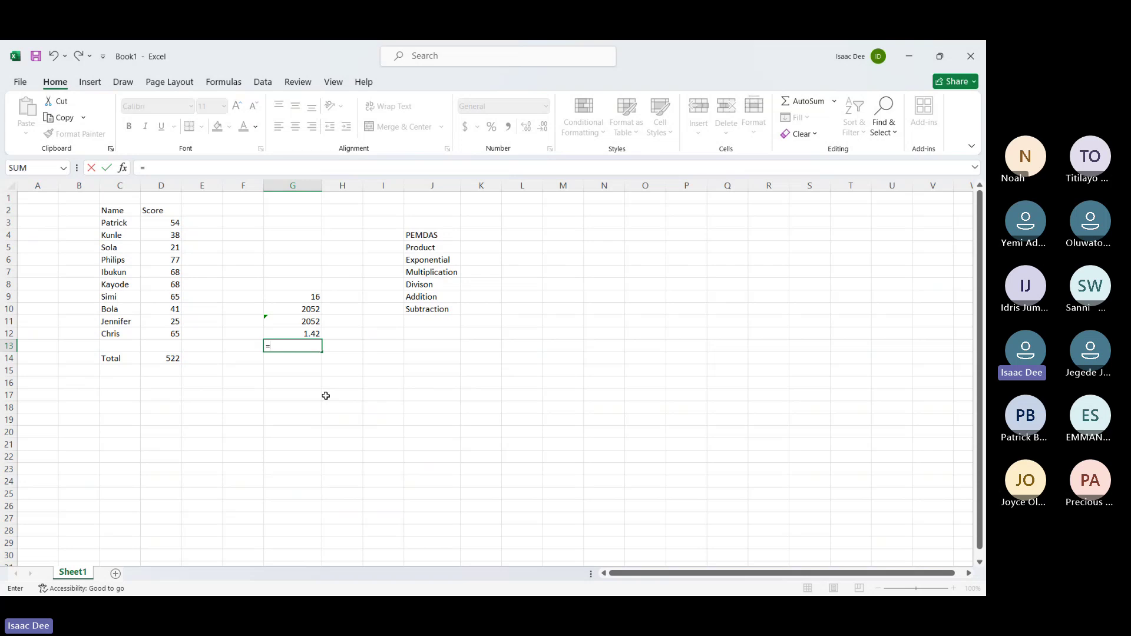
pyautogui.click(170, 226)
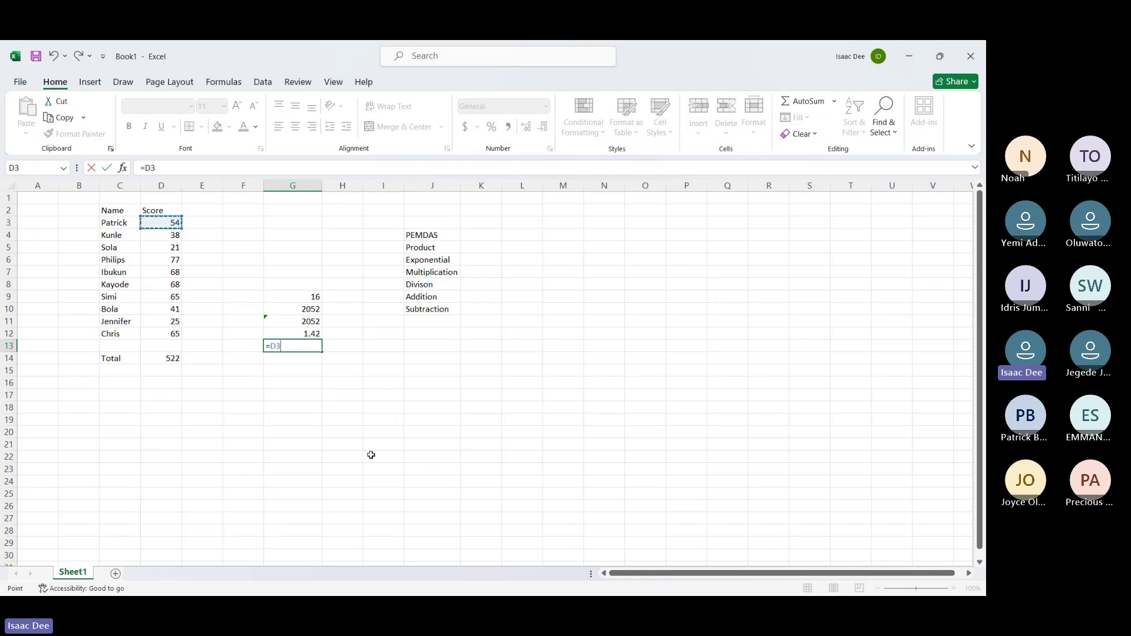
pyautogui.write('^2')
pyautogui.press('Return')
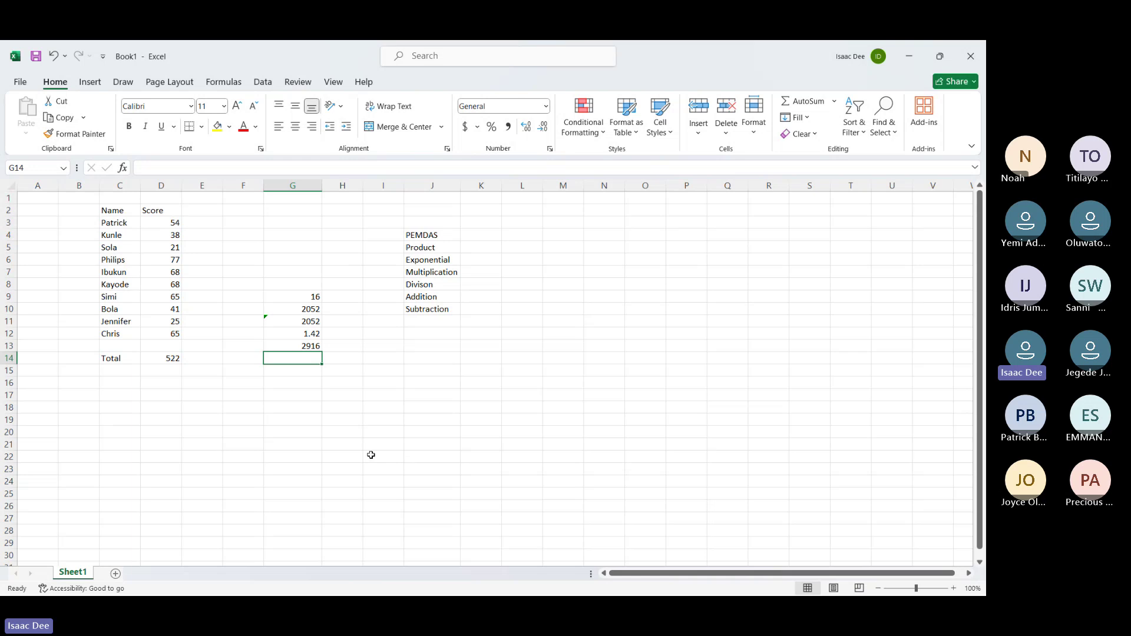
# Calculate nine squared in G16 with the formula =9^2
pyautogui.press('Down')
pyautogui.press('Down')
pyautogui.write('=')
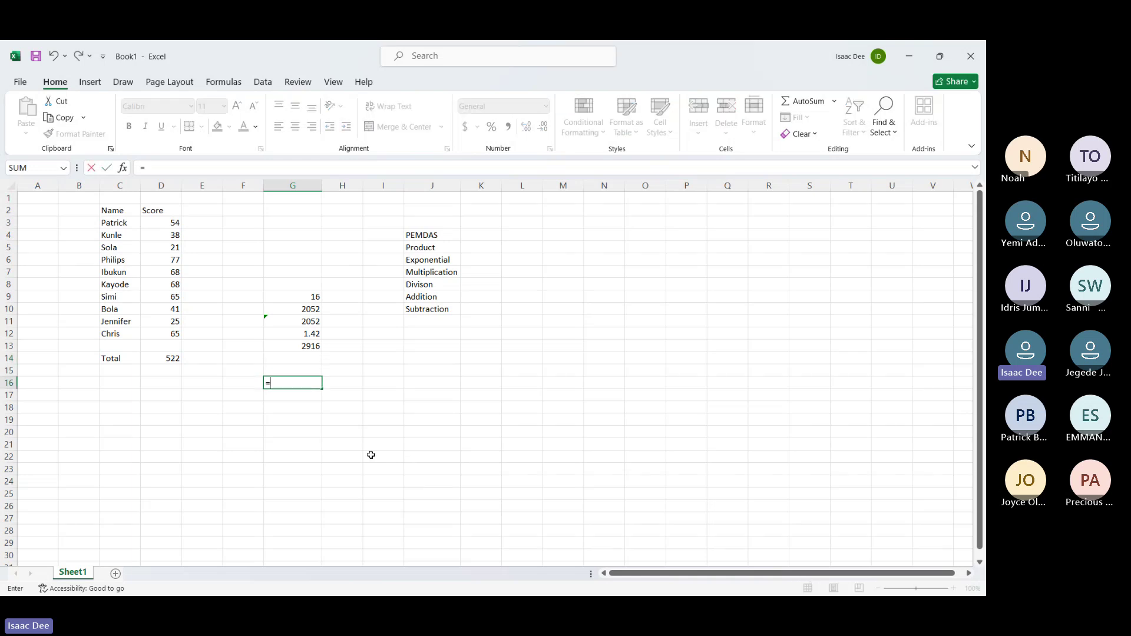
pyautogui.write('9^2')
pyautogui.press('Return')
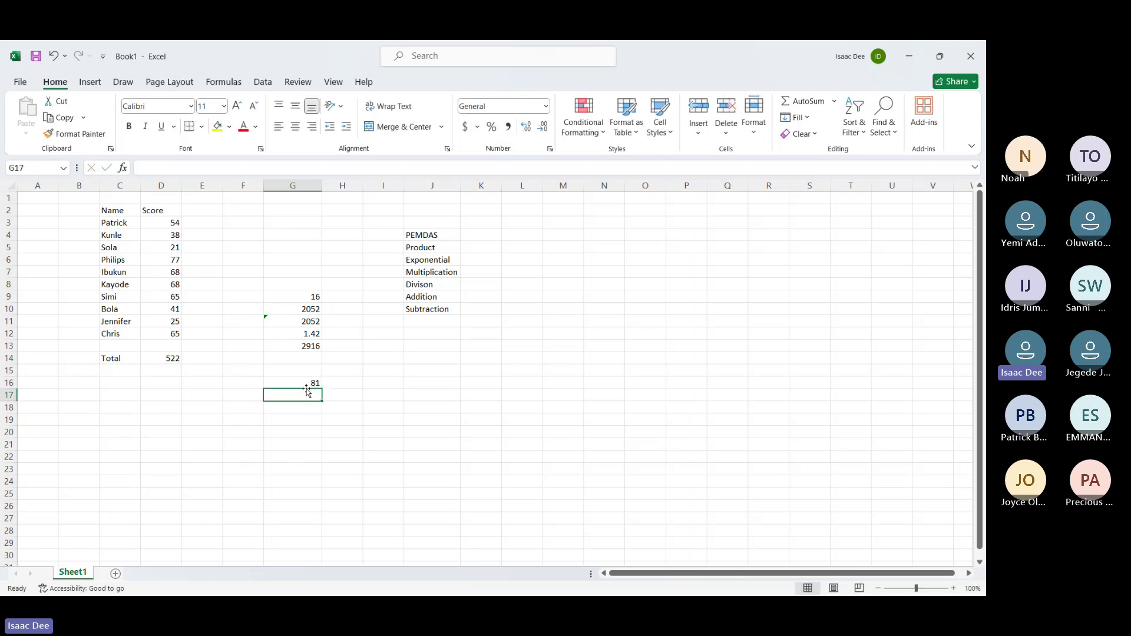
# Try looking for a square function in H16 with =sq, and clear the entry
pyautogui.click(348, 385)
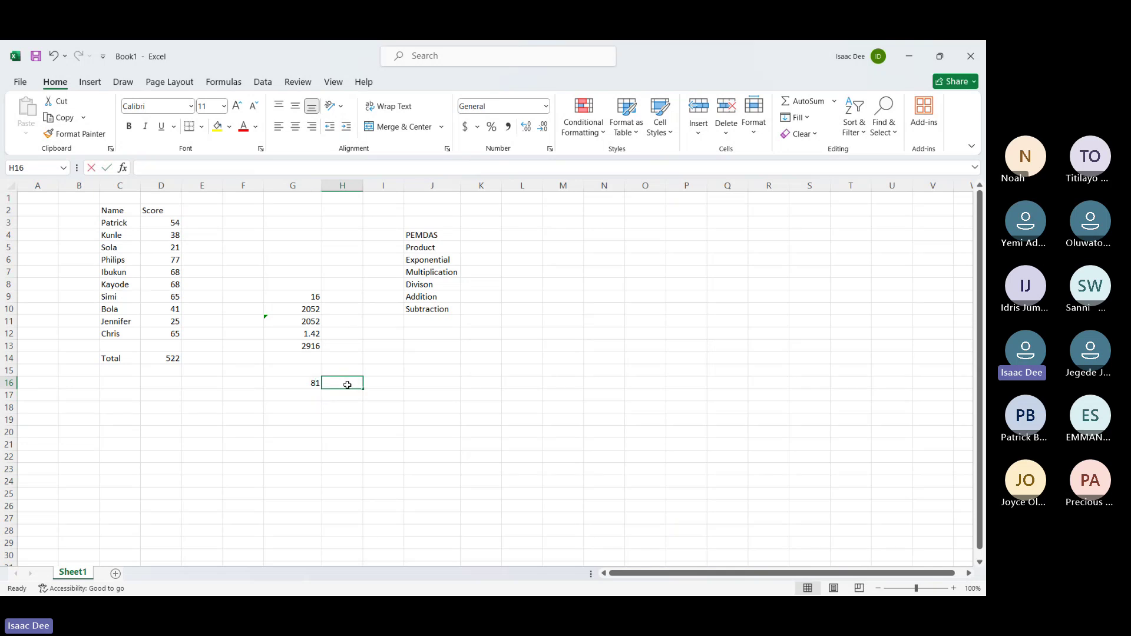
pyautogui.write('=s')
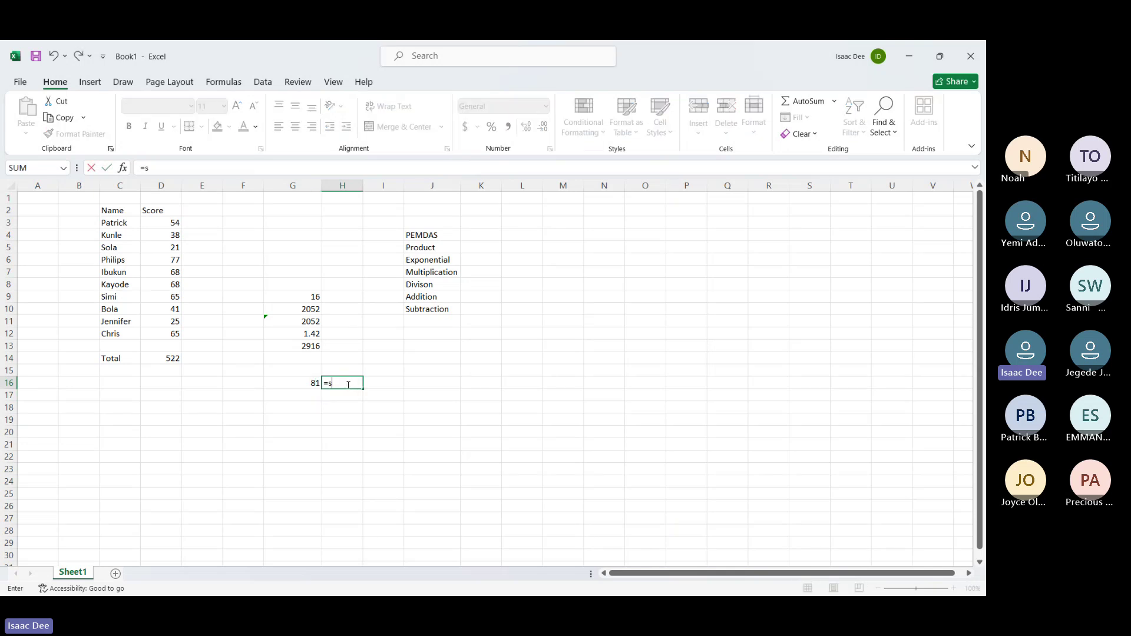
pyautogui.write('q')
pyautogui.press('BackSpace')
pyautogui.press('BackSpace')
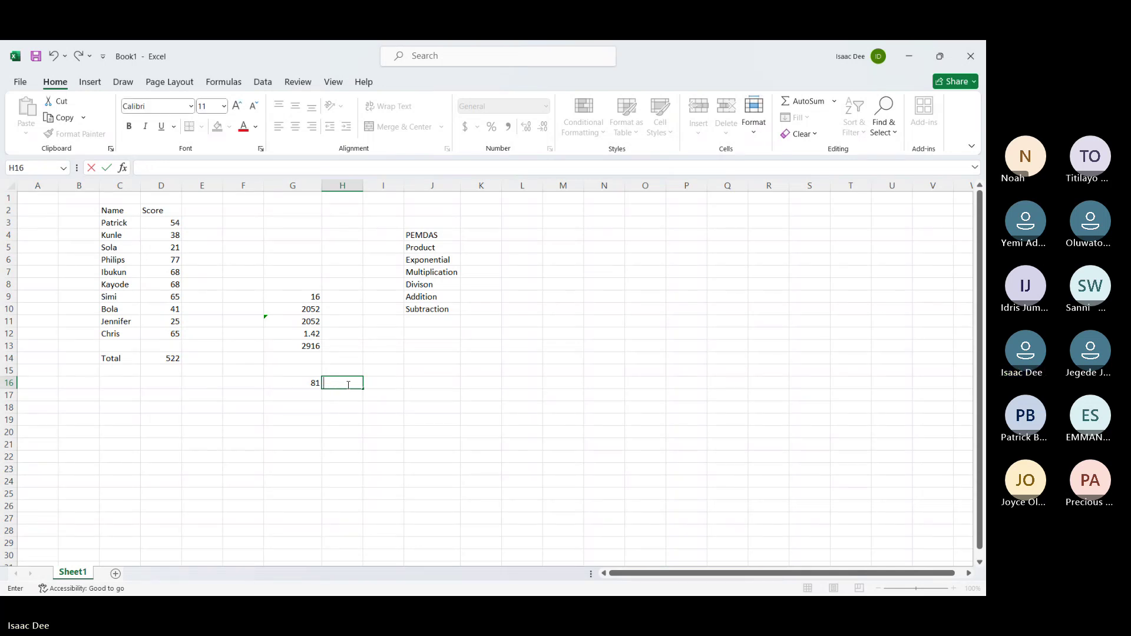
pyautogui.press('Return')
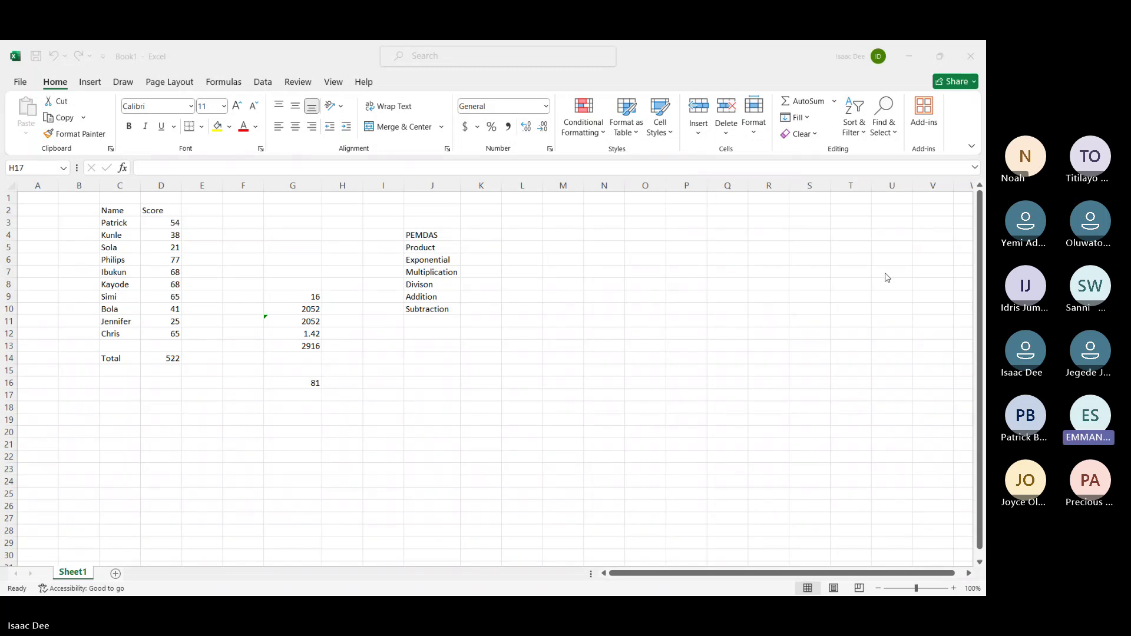
# Total all the scores again in I17 with the function =SUM(D3:D12)
pyautogui.hotkey('alt', 'Tab')
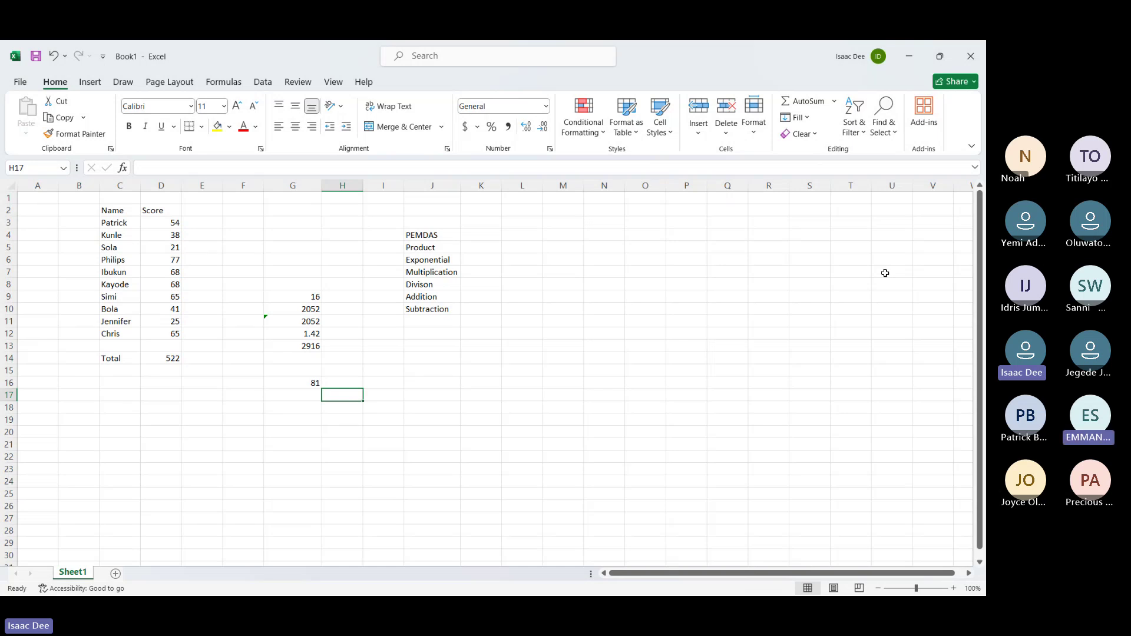
pyautogui.press('Right')
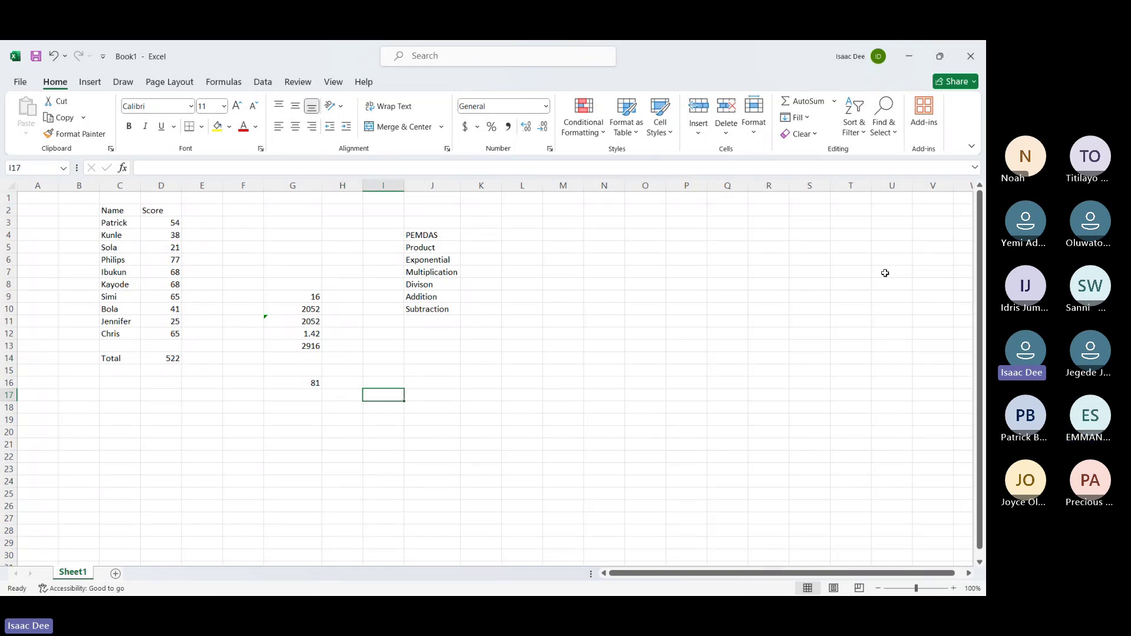
pyautogui.write('=sum(')
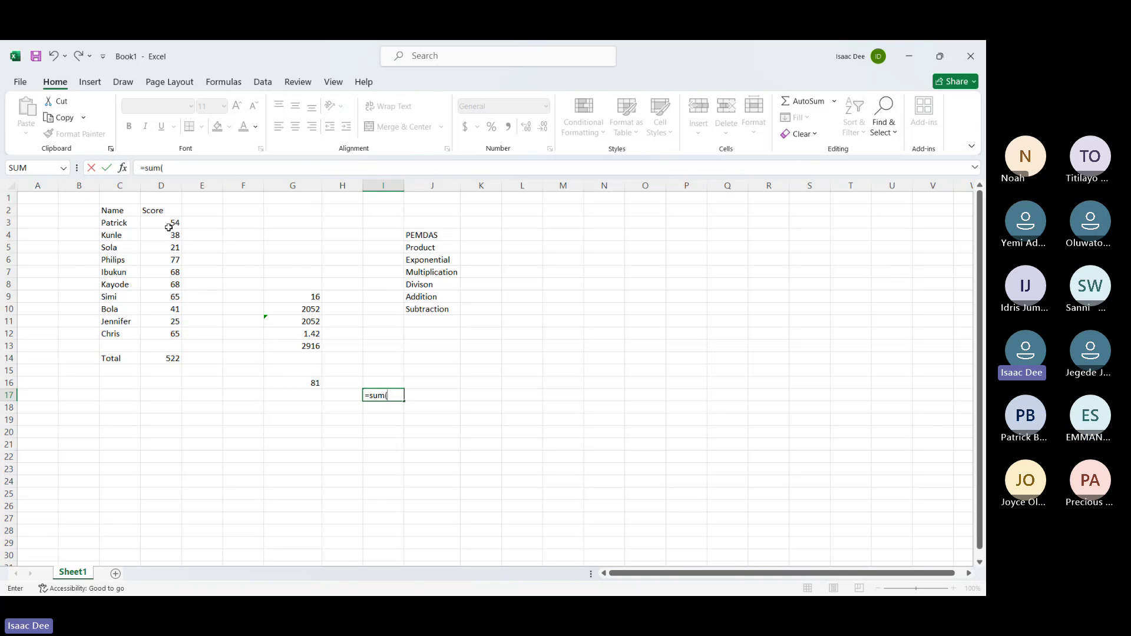
pyautogui.moveTo(169, 222); pyautogui.dragTo(175, 334)
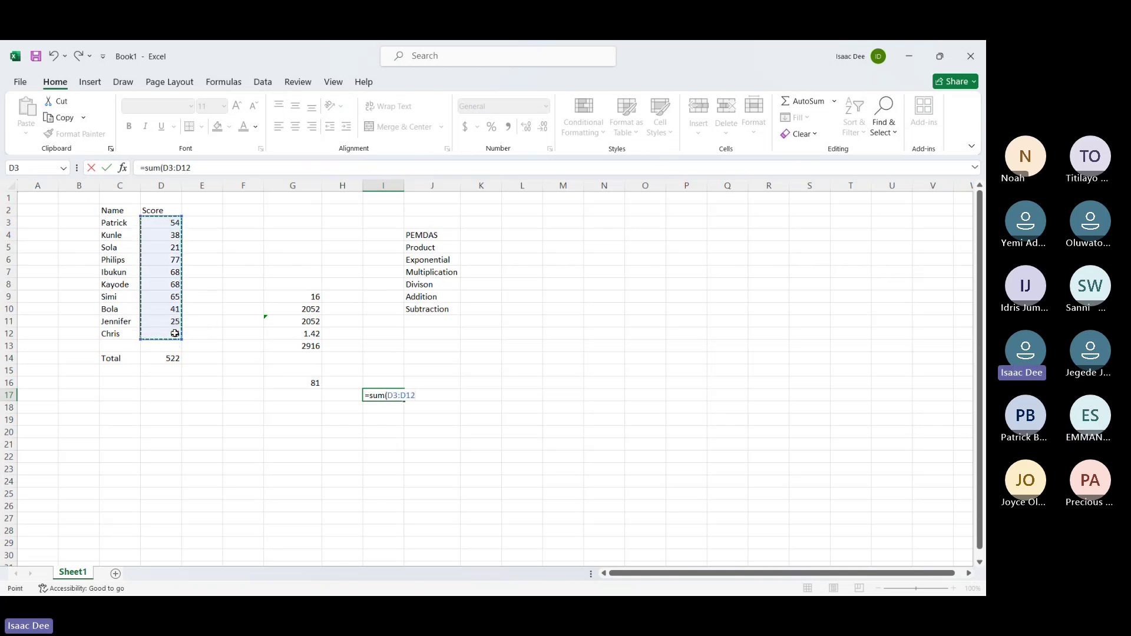
pyautogui.press('Return')
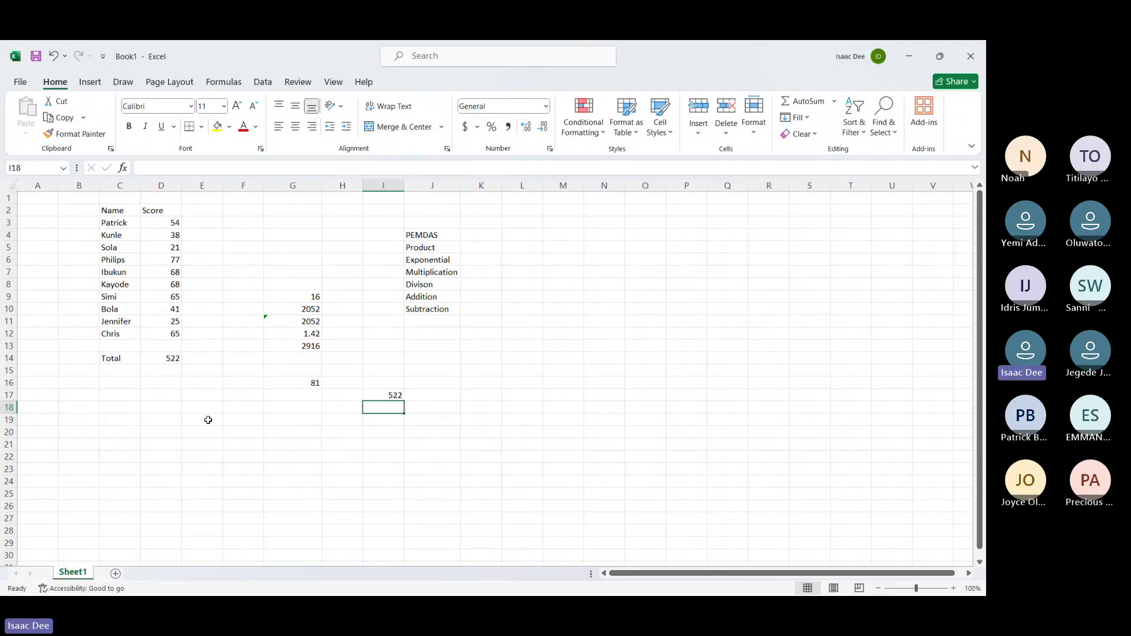
pyautogui.click(293, 445)
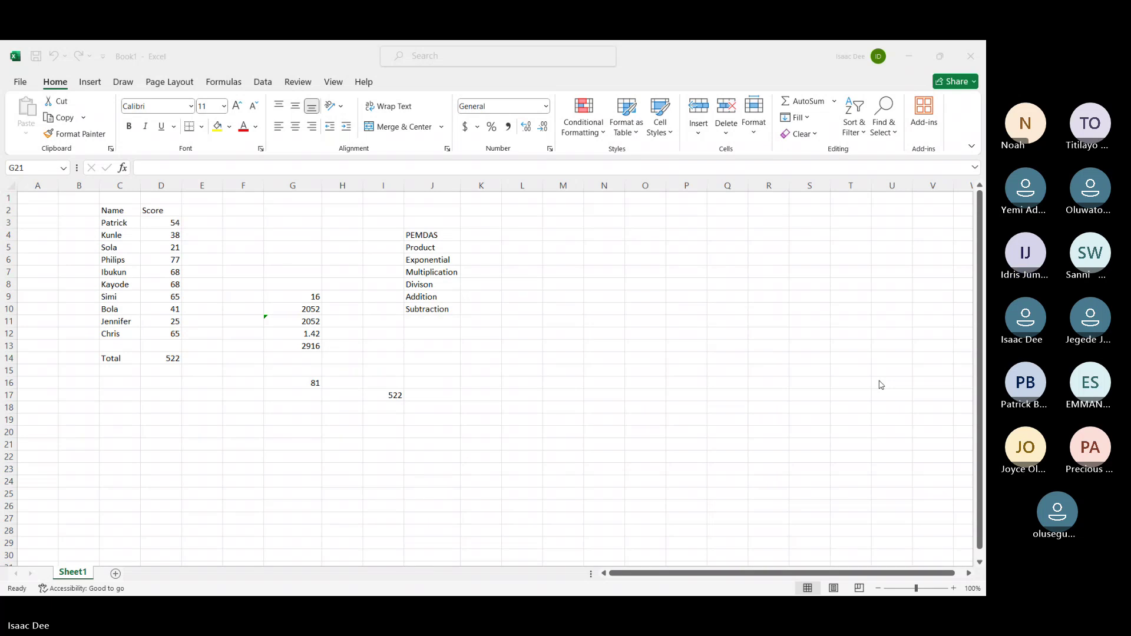
pyautogui.hotkey('alt', 'Tab')
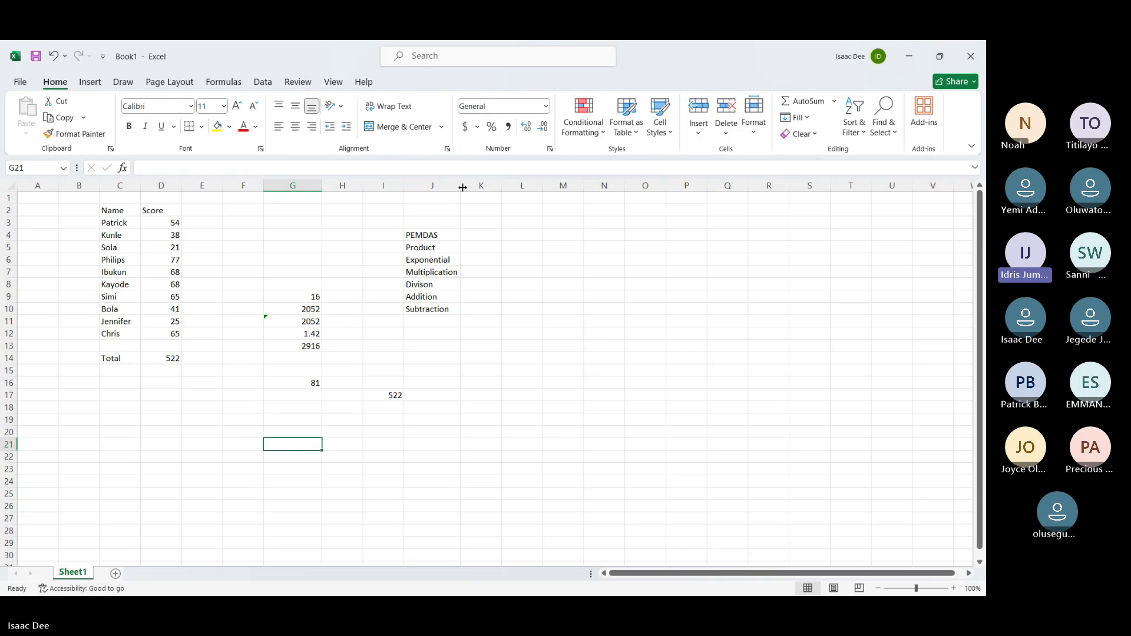
# Review the subtraction, multiplication, PRODUCT, division and exponent formulas in cells G9 through G13
pyautogui.click(296, 297)
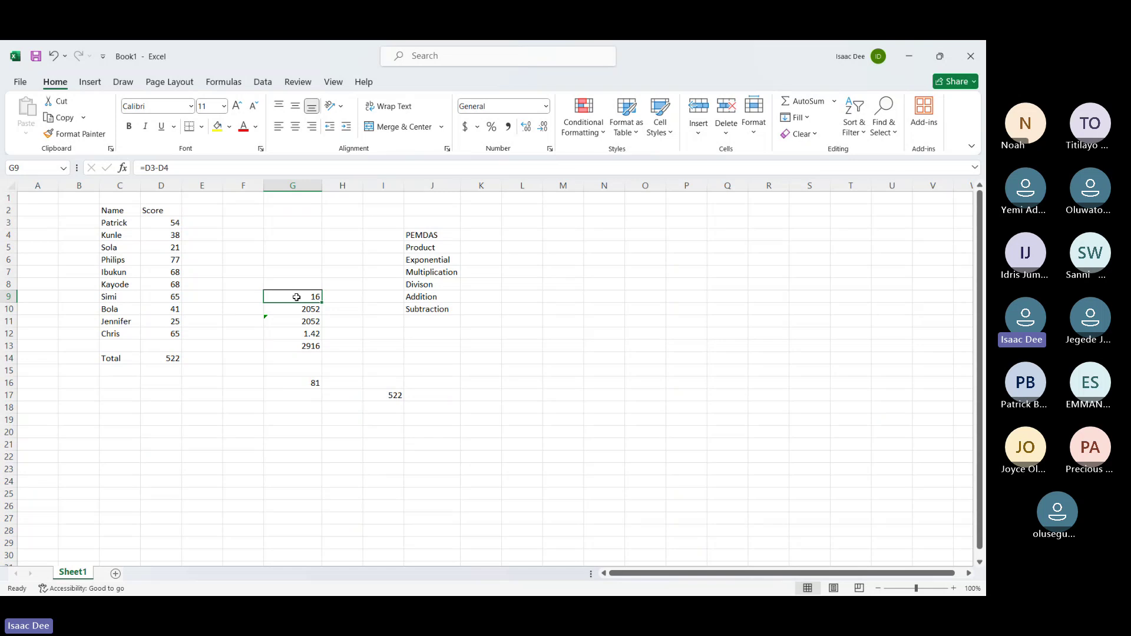
pyautogui.press('Down')
pyautogui.press('Up')
pyautogui.press('Down')
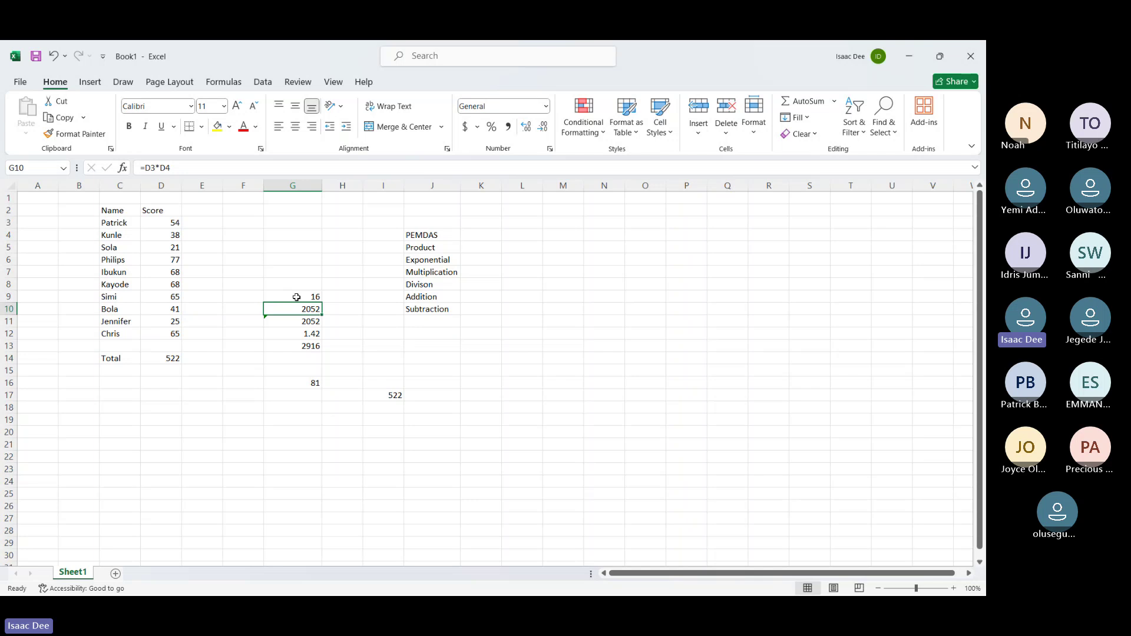
pyautogui.press('Down')
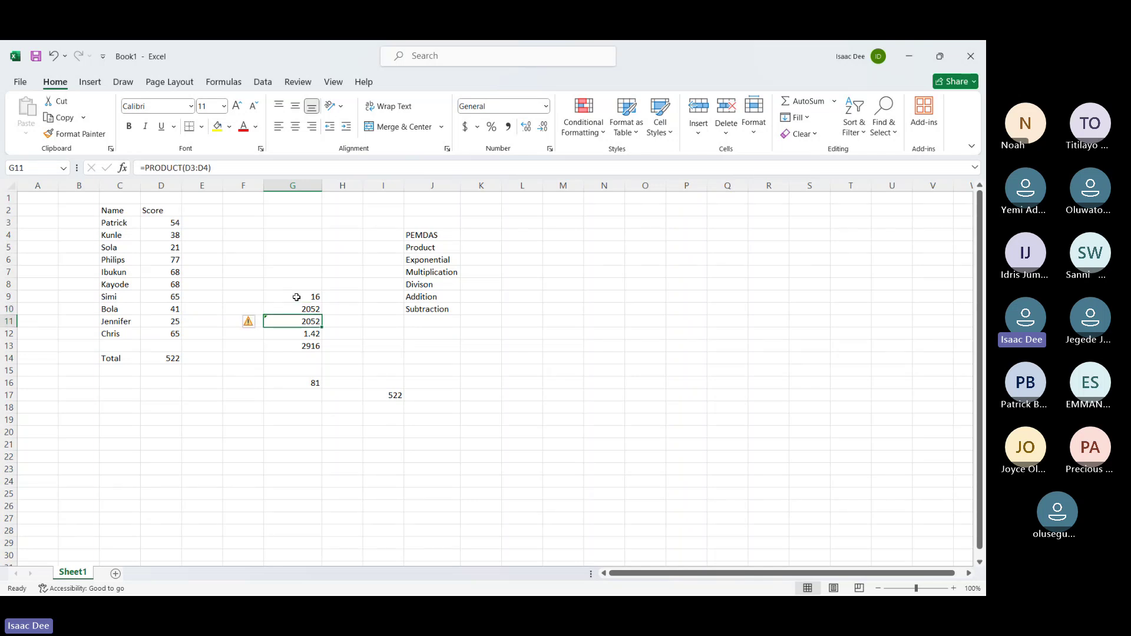
pyautogui.press('Down')
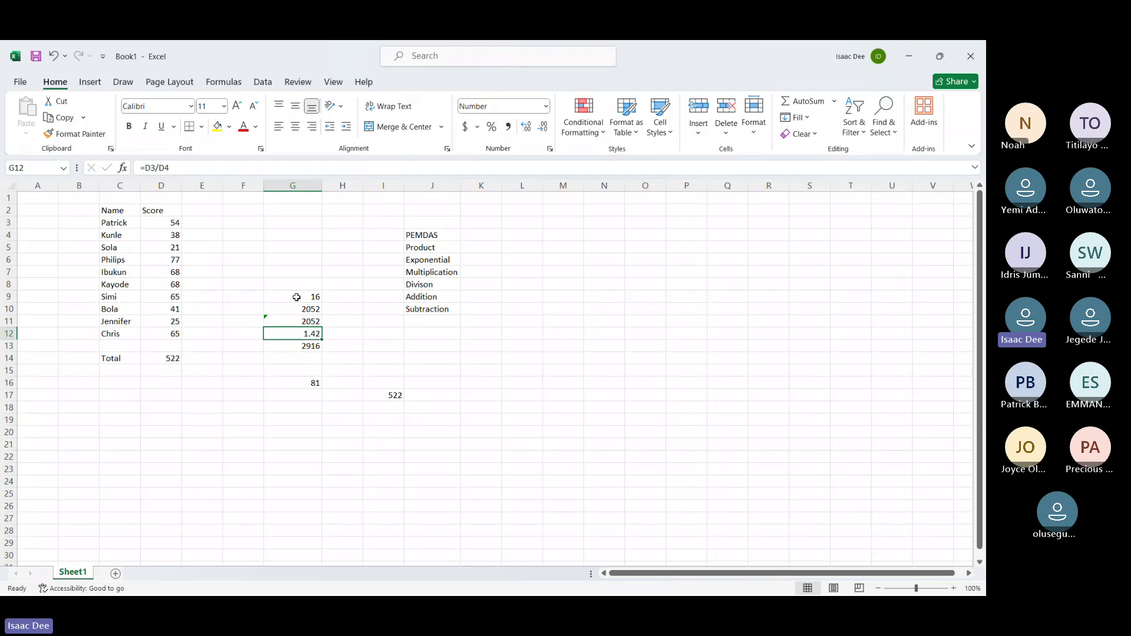
pyautogui.press('Down')
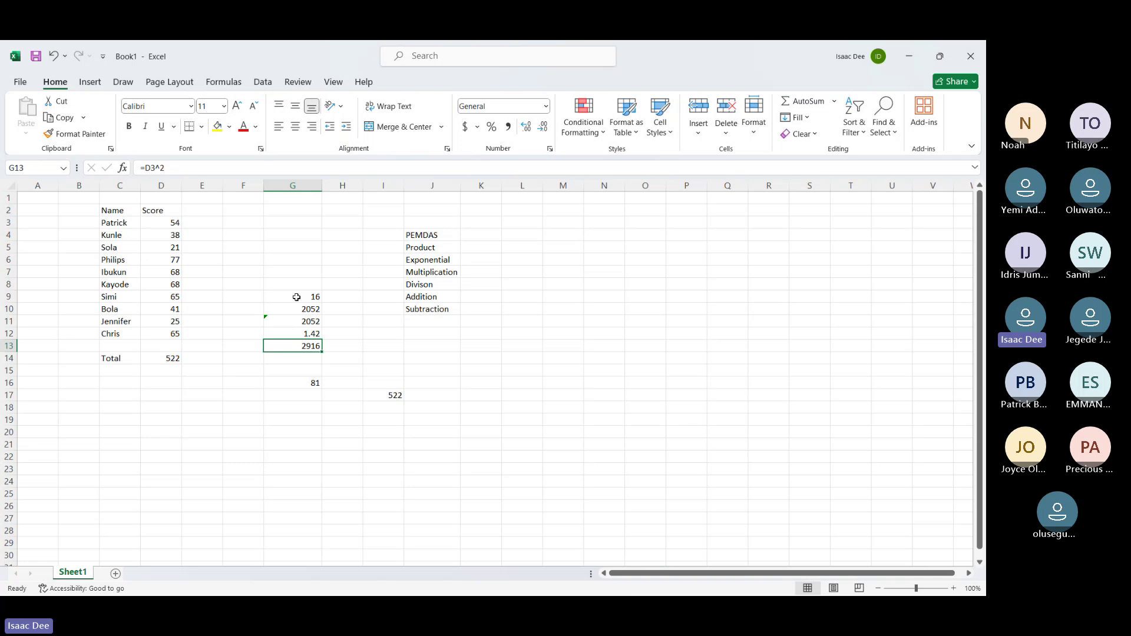
# Enter the sample numbers 5, 2, 4, 6, 9 and 2 down cells E20 to E25
pyautogui.click(208, 432)
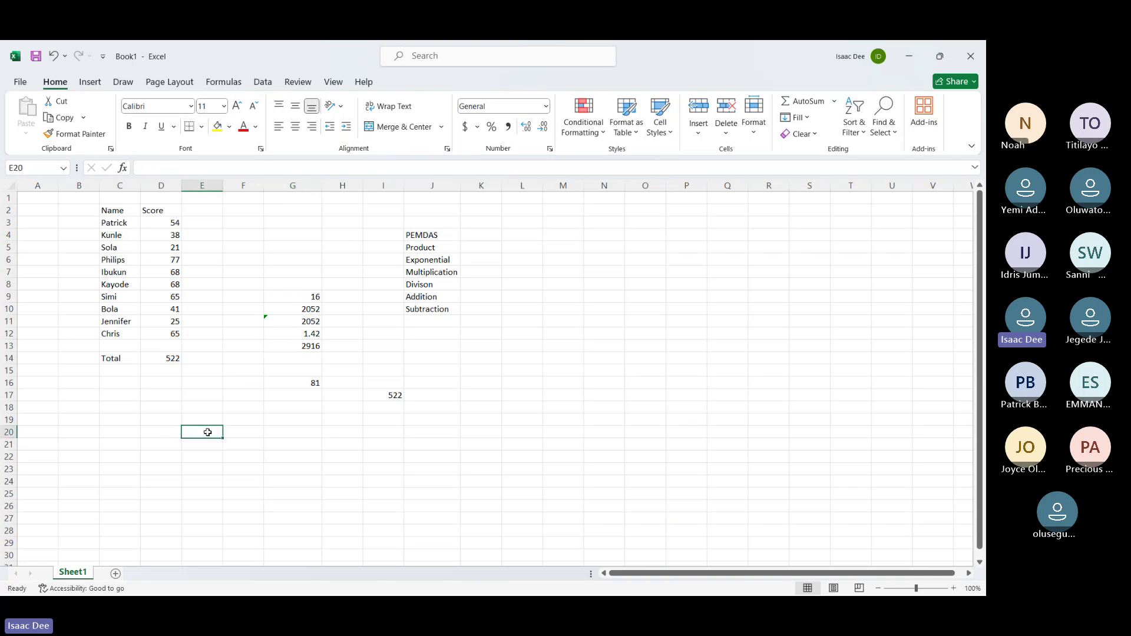
pyautogui.write('5')
pyautogui.press('Return')
pyautogui.write('2')
pyautogui.press('Return')
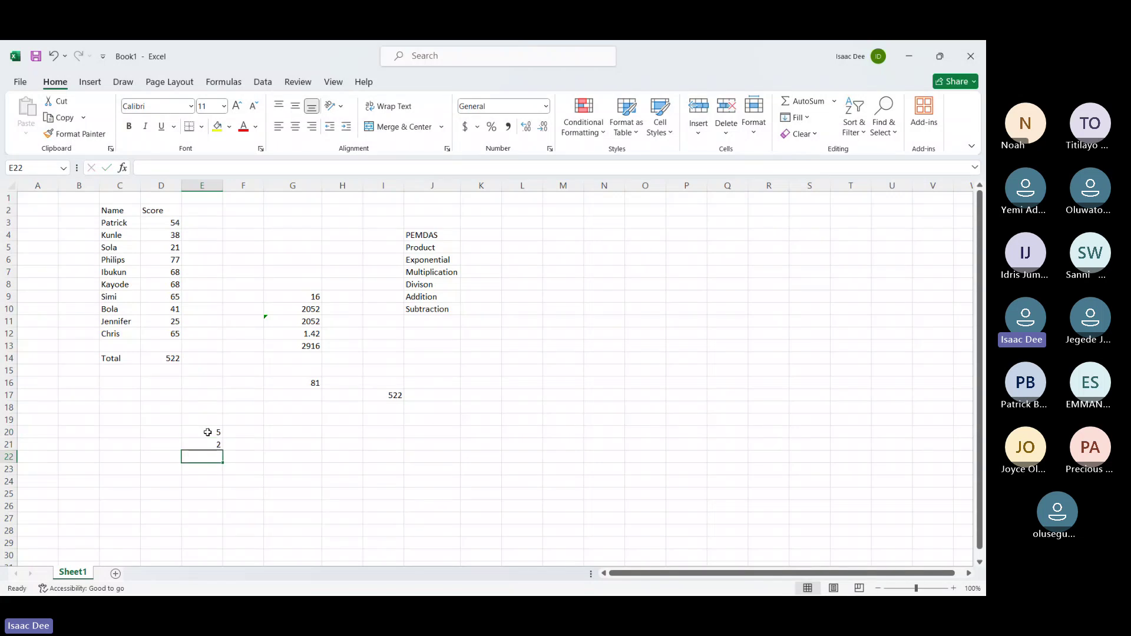
pyautogui.write('4')
pyautogui.press('Return')
pyautogui.write('6')
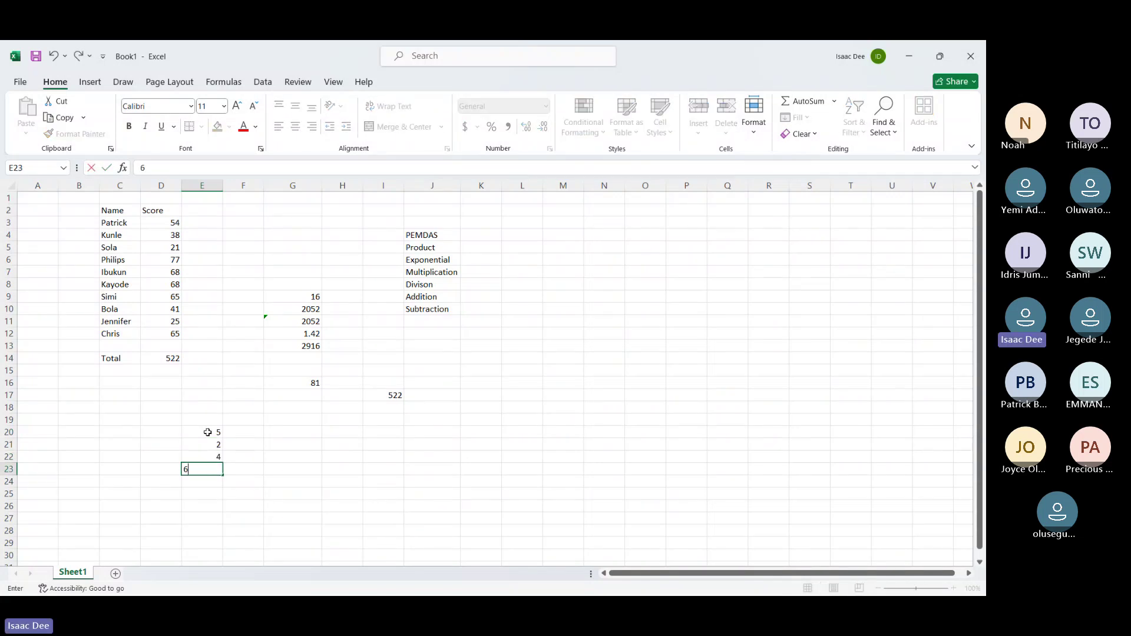
pyautogui.press('Return')
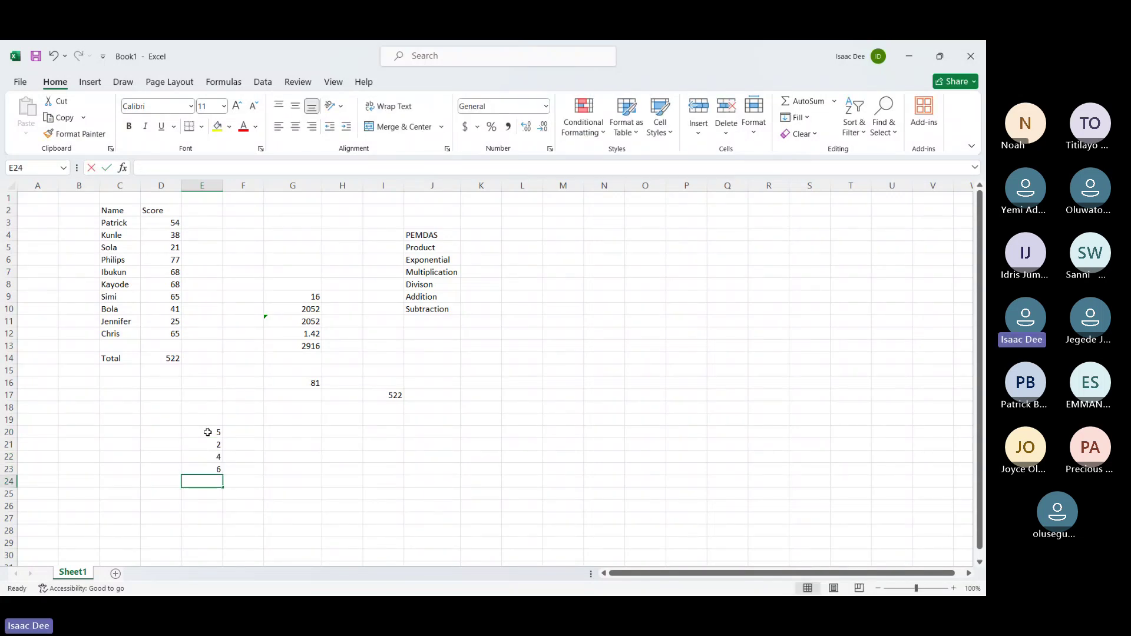
pyautogui.write('9')
pyautogui.press('Return')
pyautogui.write('2')
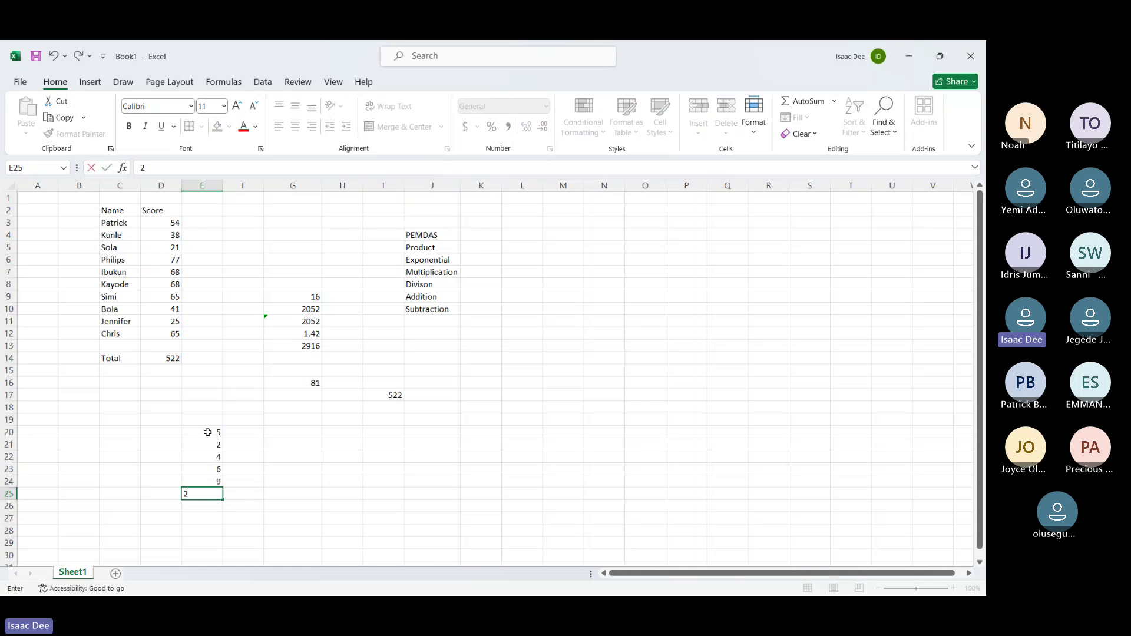
pyautogui.press('Return')
# Write the order-of-operations example (5+3)*2^2/2 as plain text in G20
pyautogui.press('Up')
pyautogui.press('Up')
pyautogui.press('Up')
pyautogui.press('Up')
pyautogui.press('Up')
pyautogui.press('Up')
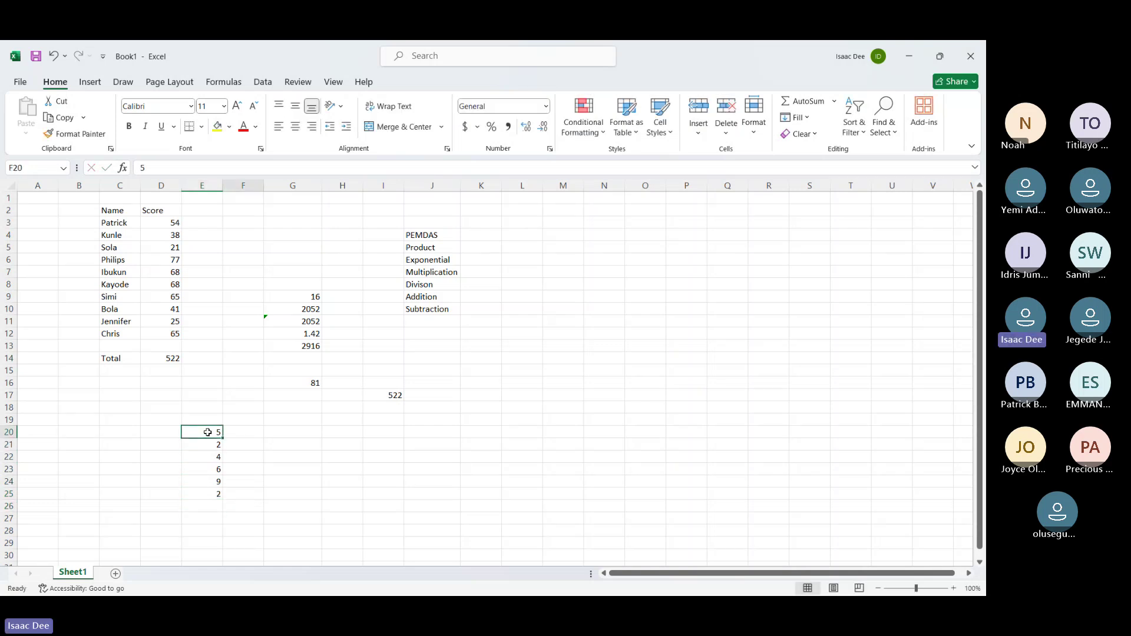
pyautogui.press('Right')
pyautogui.press('Right')
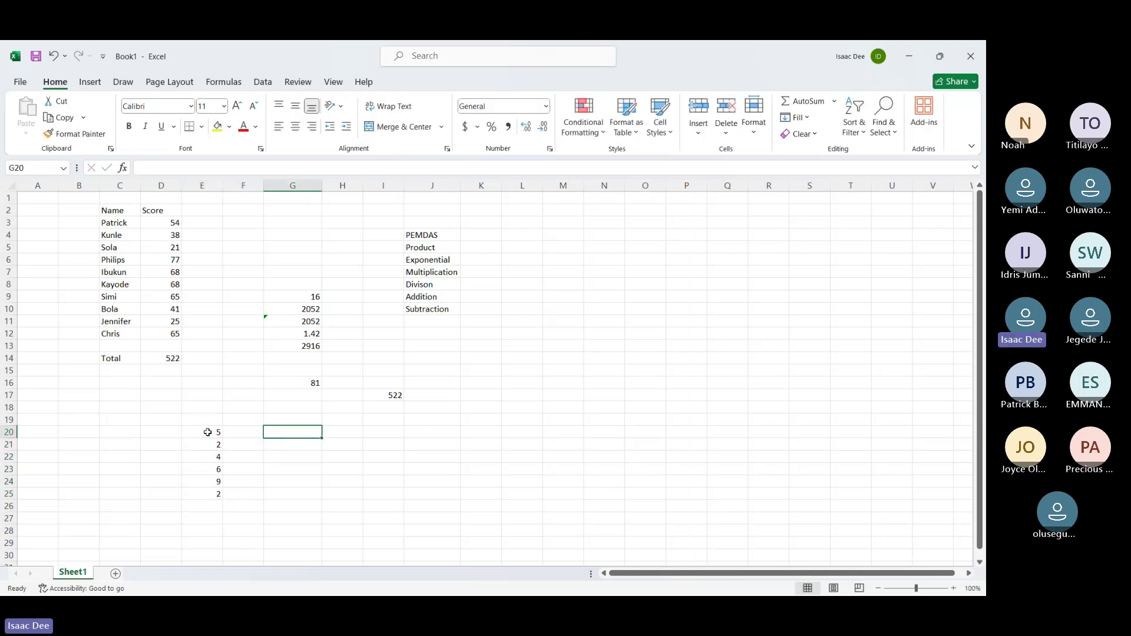
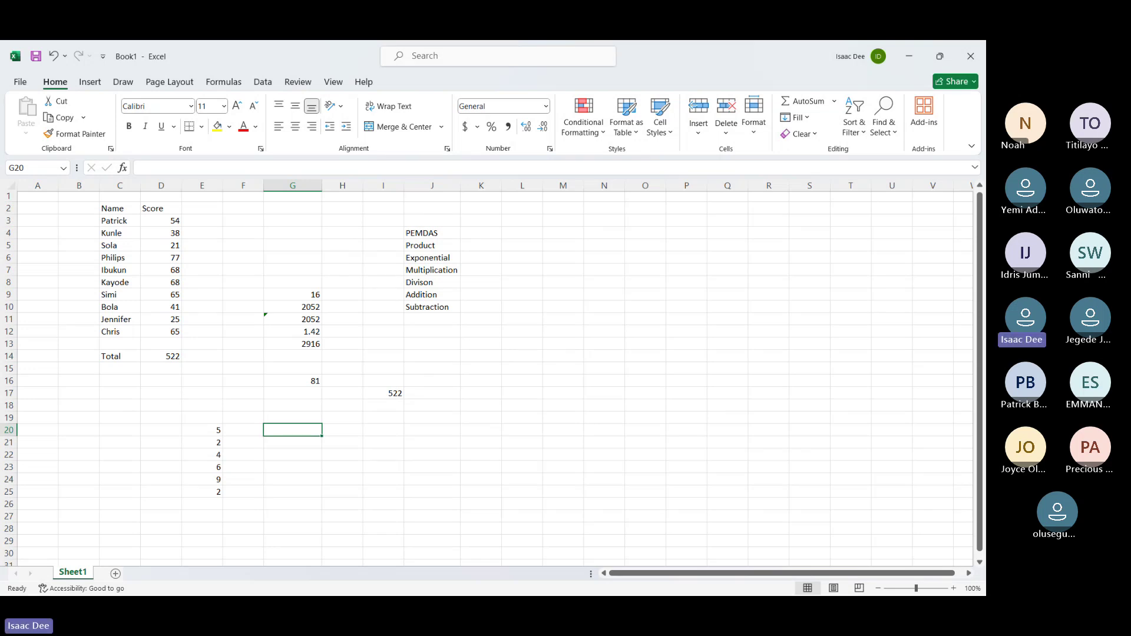
pyautogui.write('(')
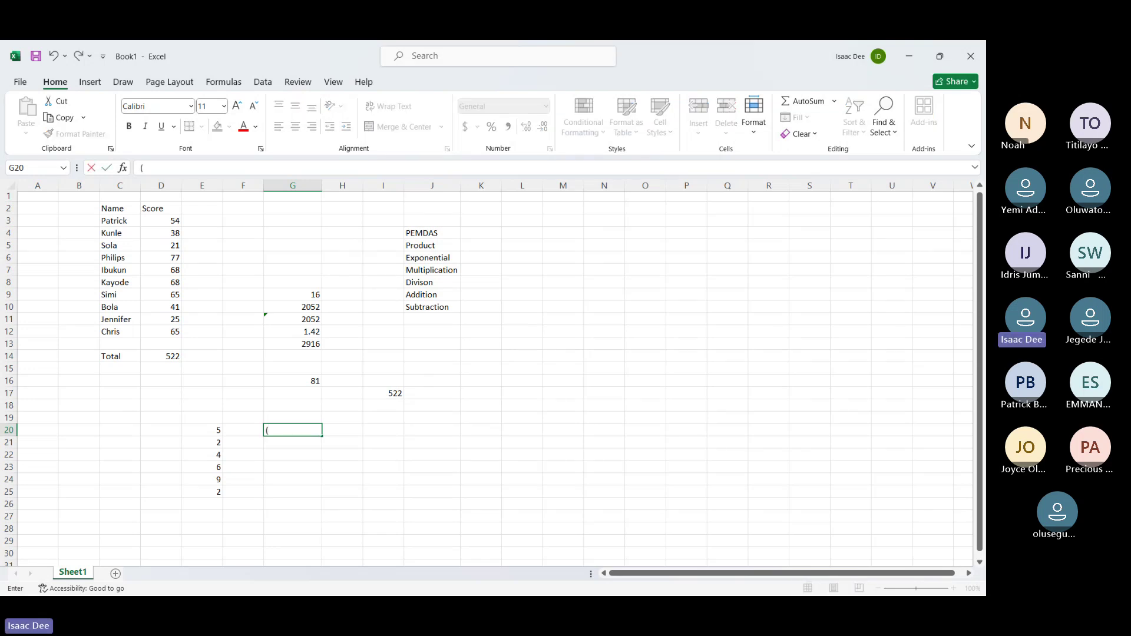
pyautogui.write('5+3')
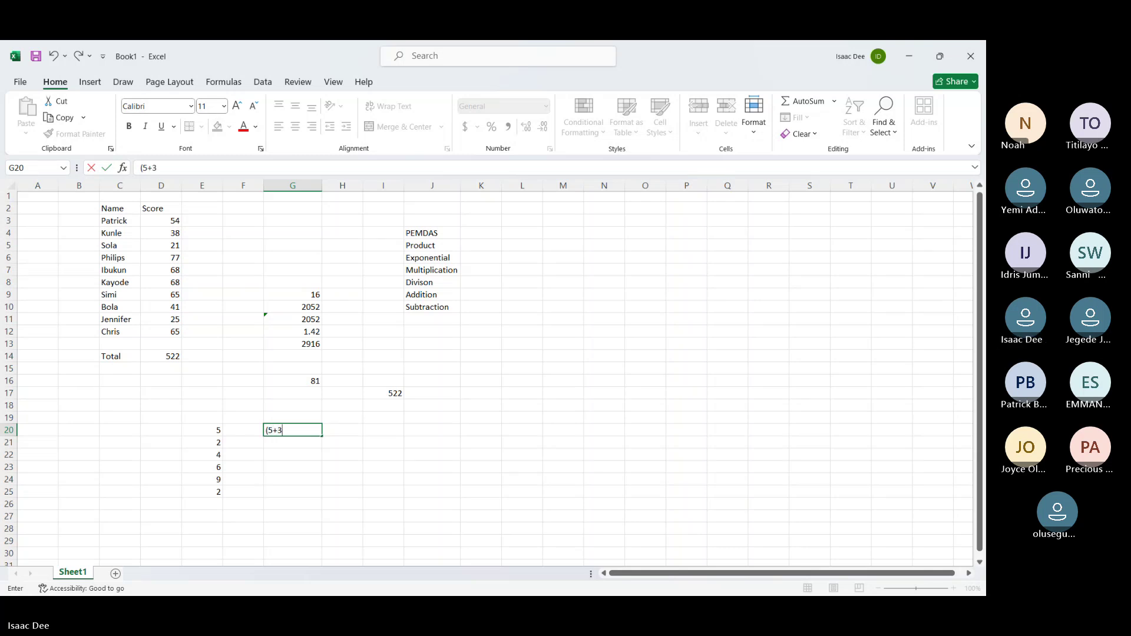
pyautogui.write(')')
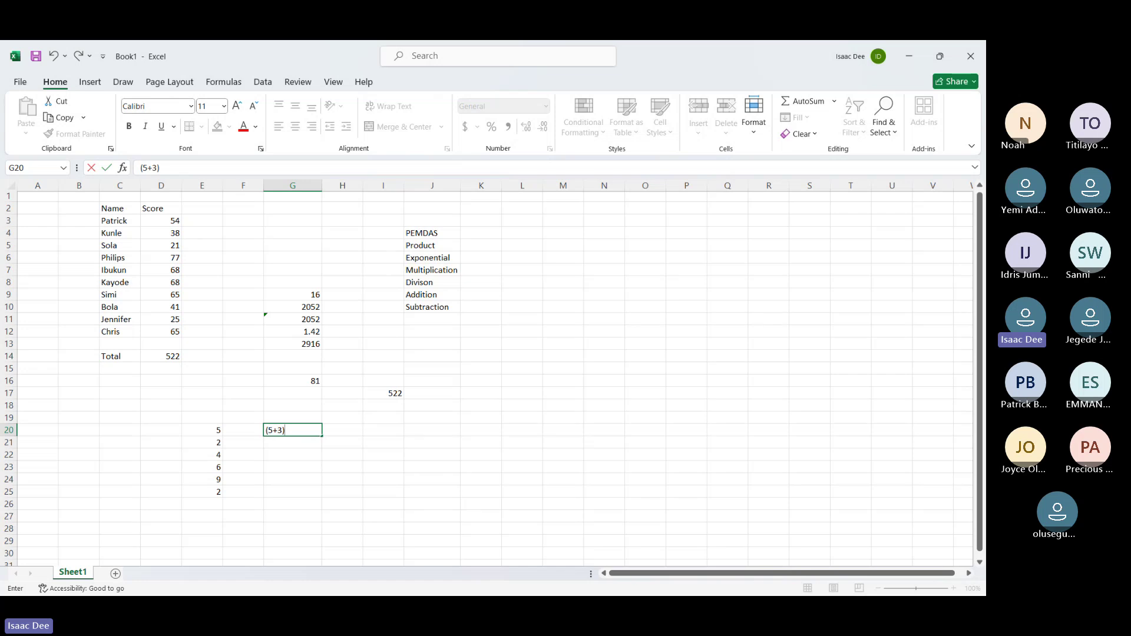
pyautogui.write('*')
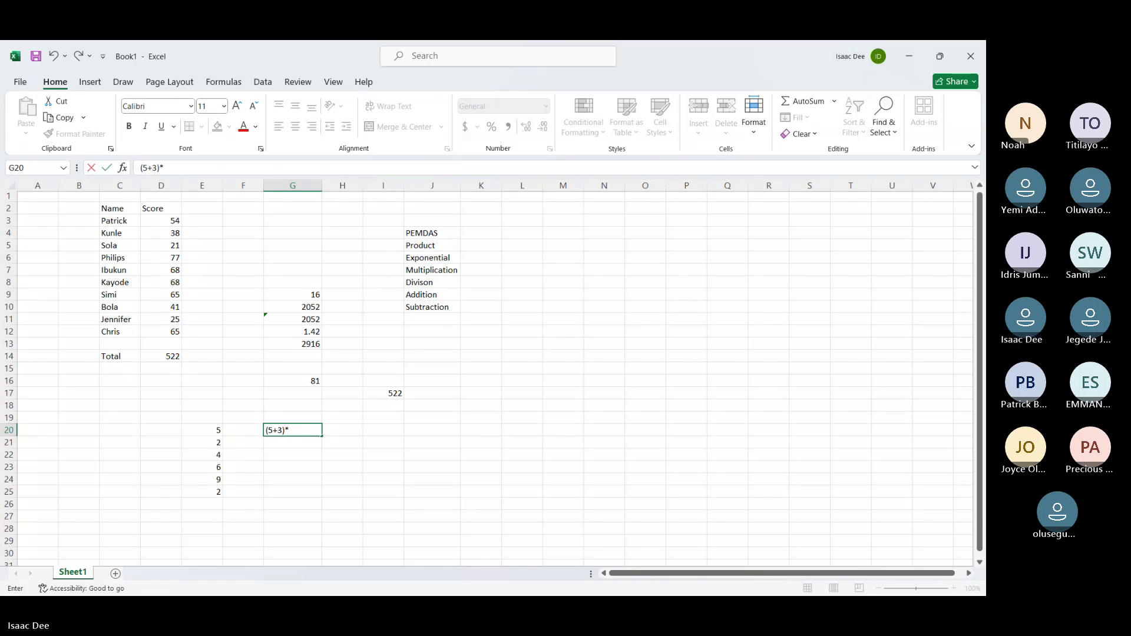
pyautogui.write('2')
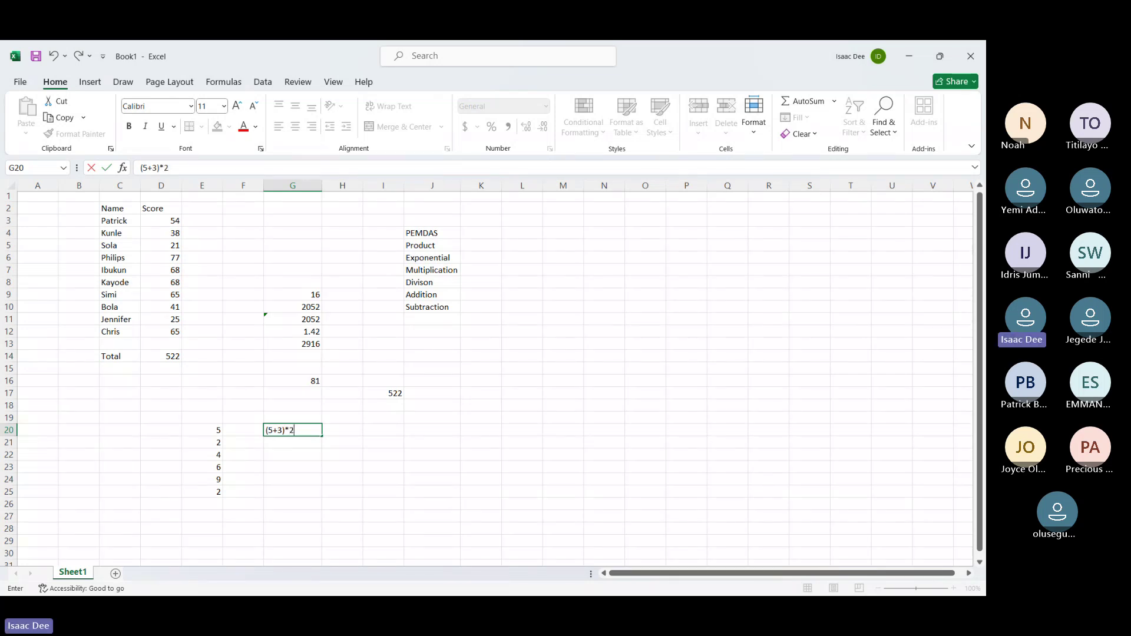
pyautogui.write('^2/2')
pyautogui.press('Return')
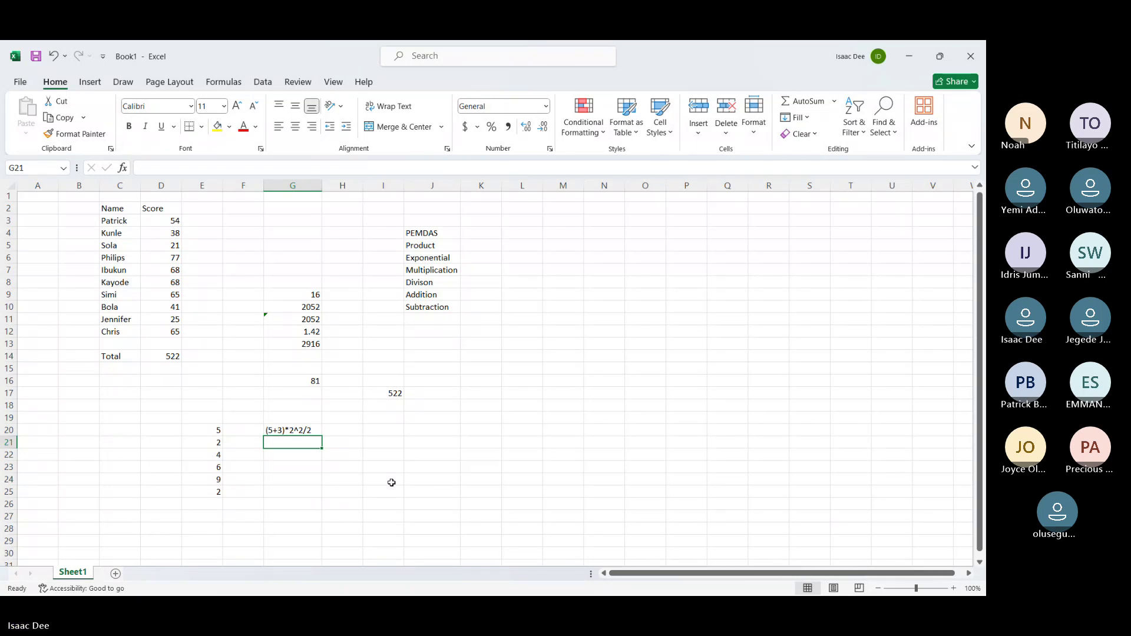
# Enlarge the sheet view and write the simplified expression 8*4/2 as text in G22
pyautogui.click(393, 453)
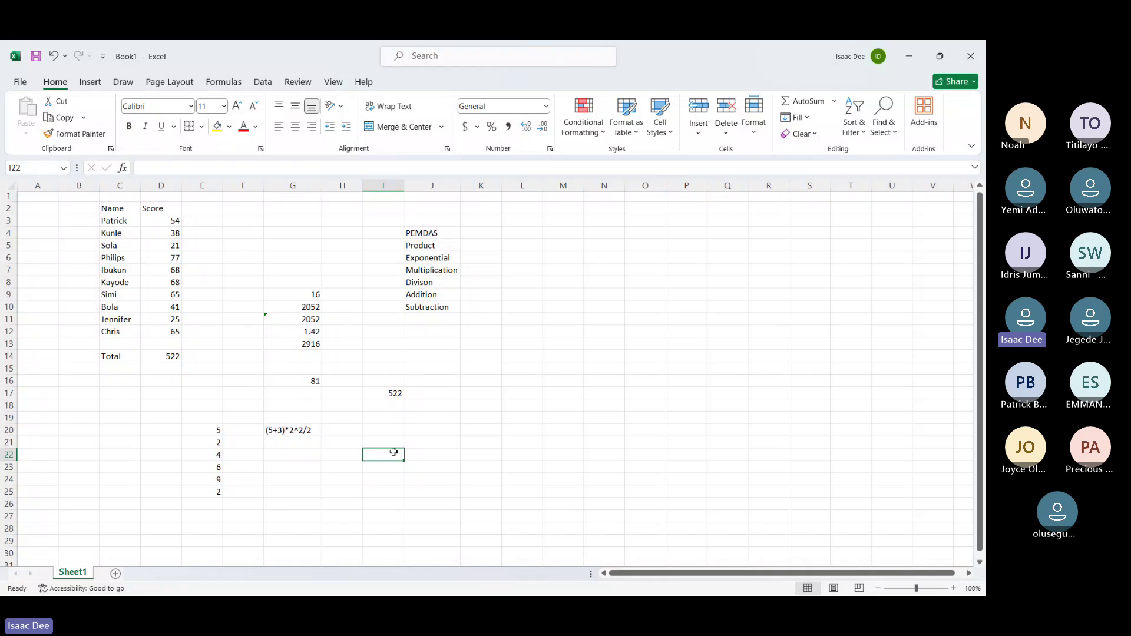
pyautogui.scroll(3, 217, 395)
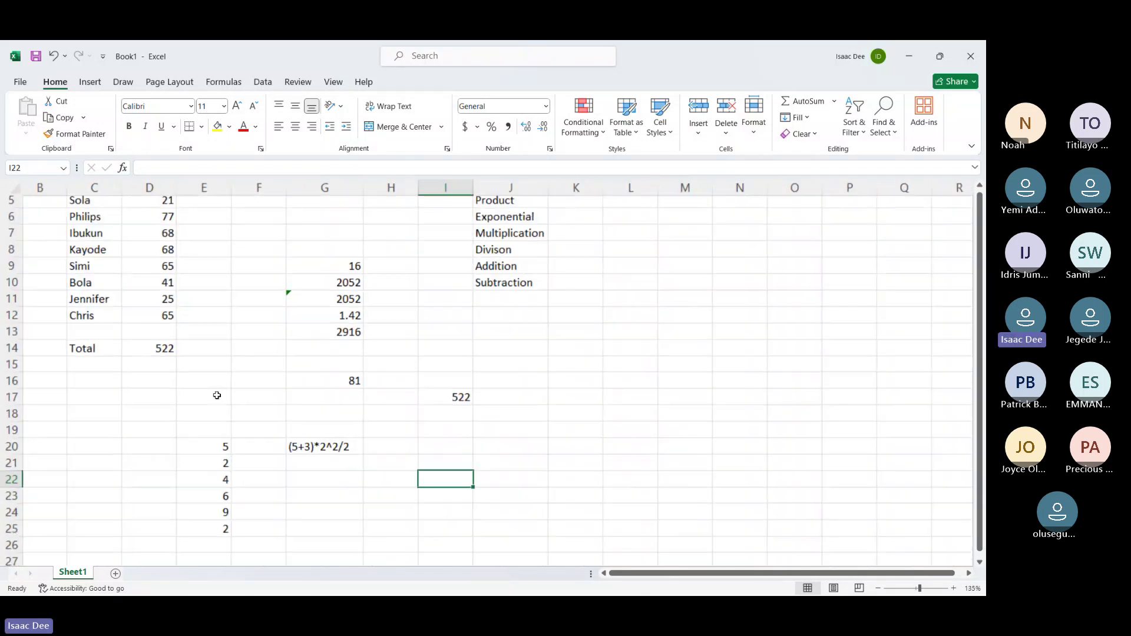
pyautogui.scroll(-1, 217, 395)
pyautogui.scroll(2, 216, 395)
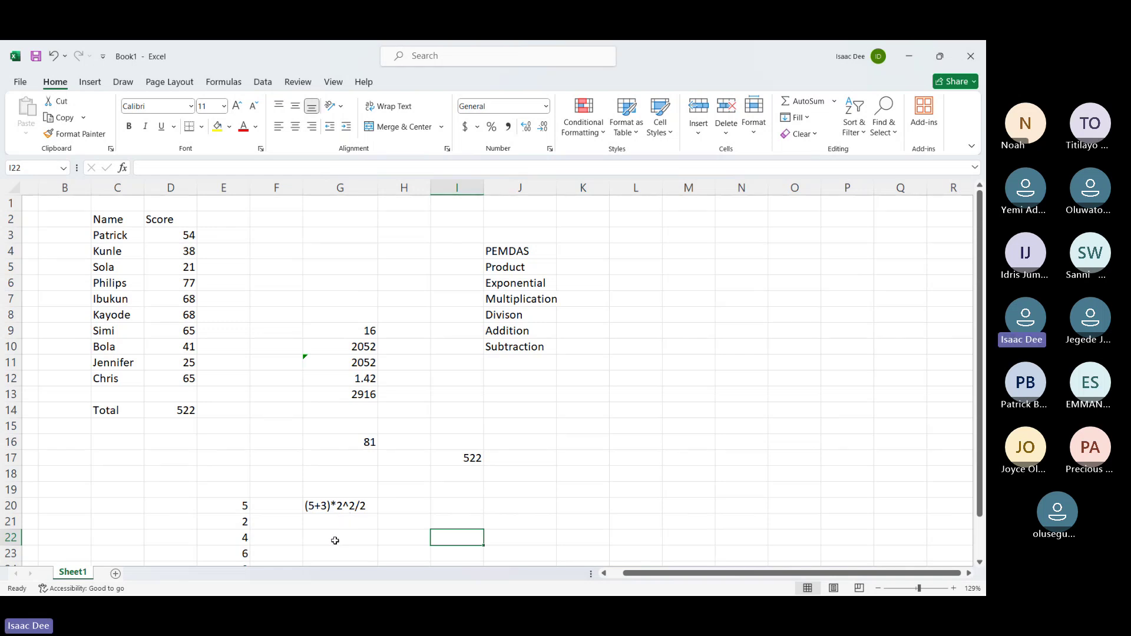
pyautogui.click(334, 540)
pyautogui.write('8')
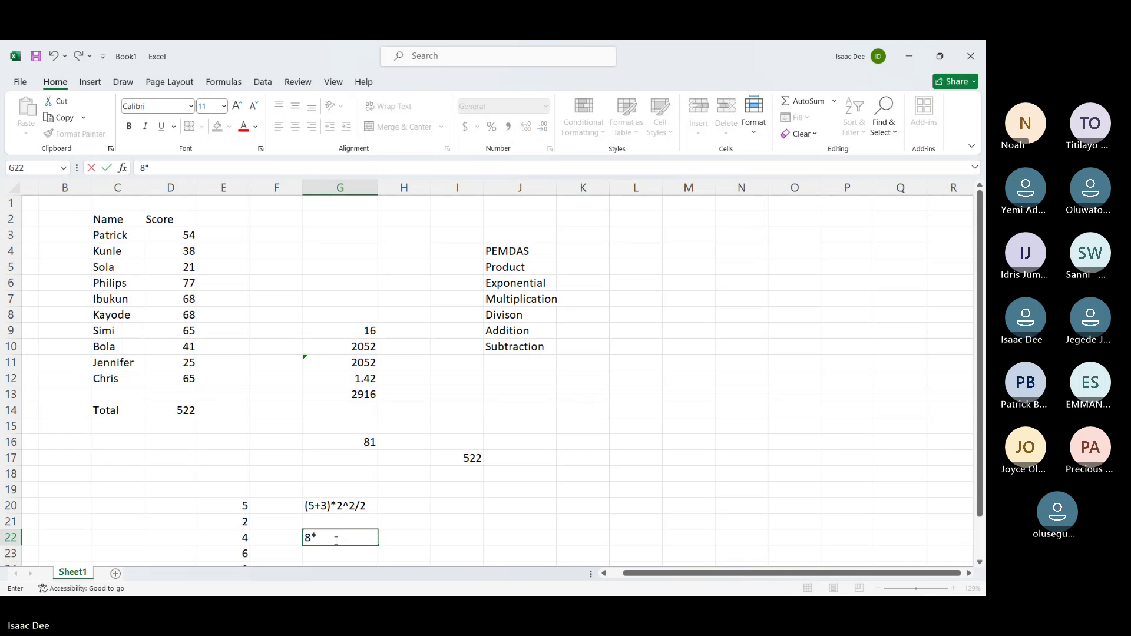
pyautogui.write('*')
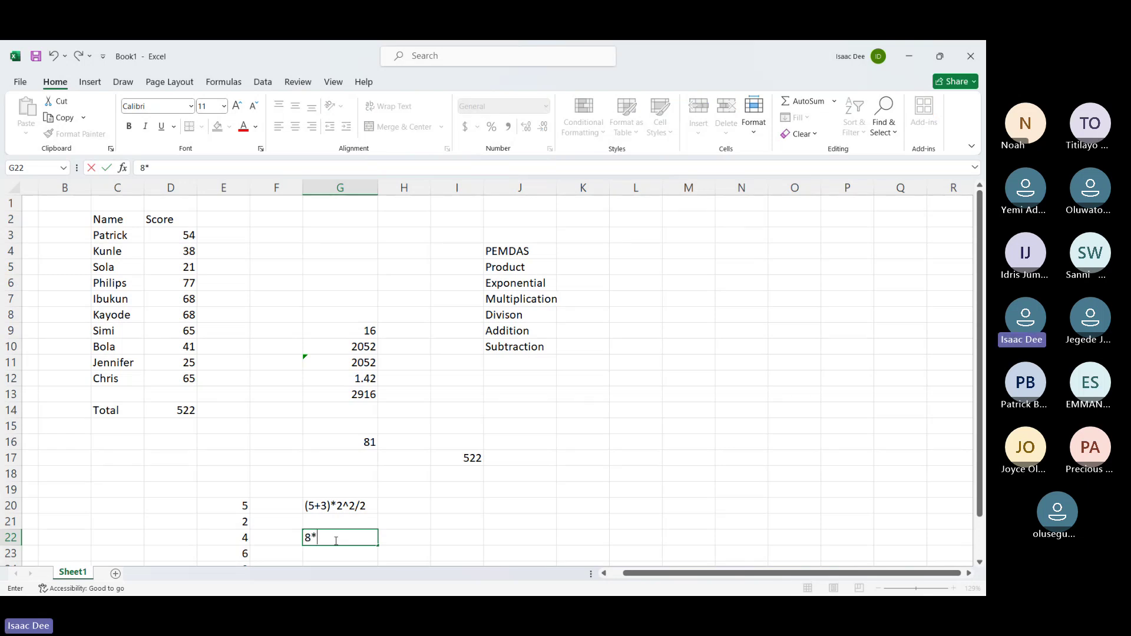
pyautogui.write('4/2')
pyautogui.press('Return')
pyautogui.scroll(-1, 335, 541)
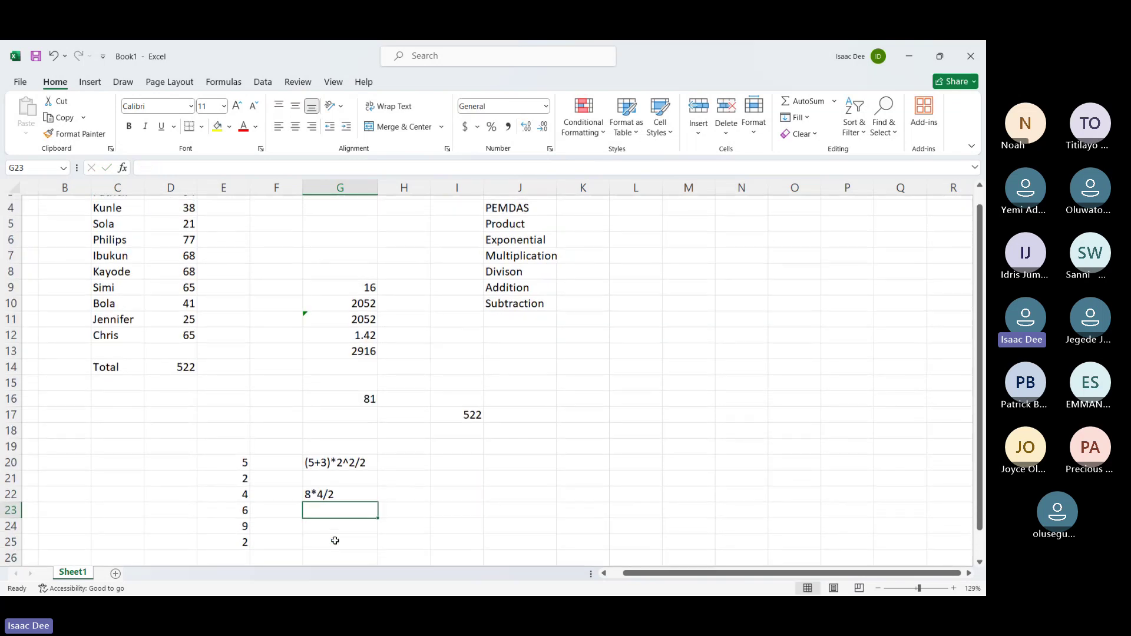
pyautogui.scroll(1, 335, 541)
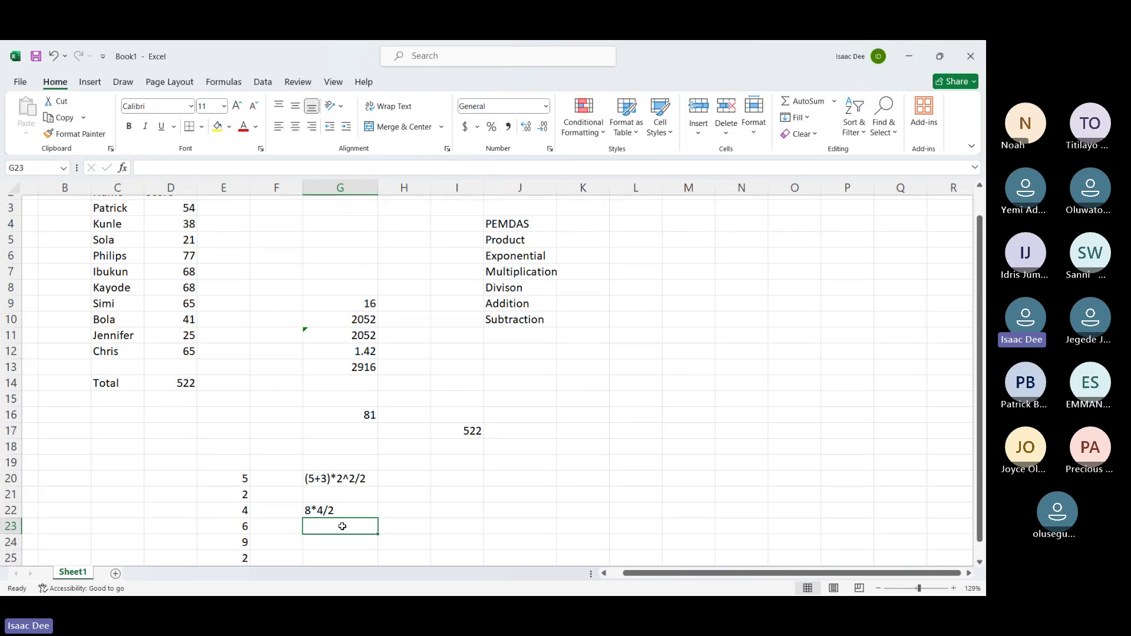
# Finish the worked example with 32/2 as text in G23 and the answer 16 in G24
pyautogui.write('32/2')
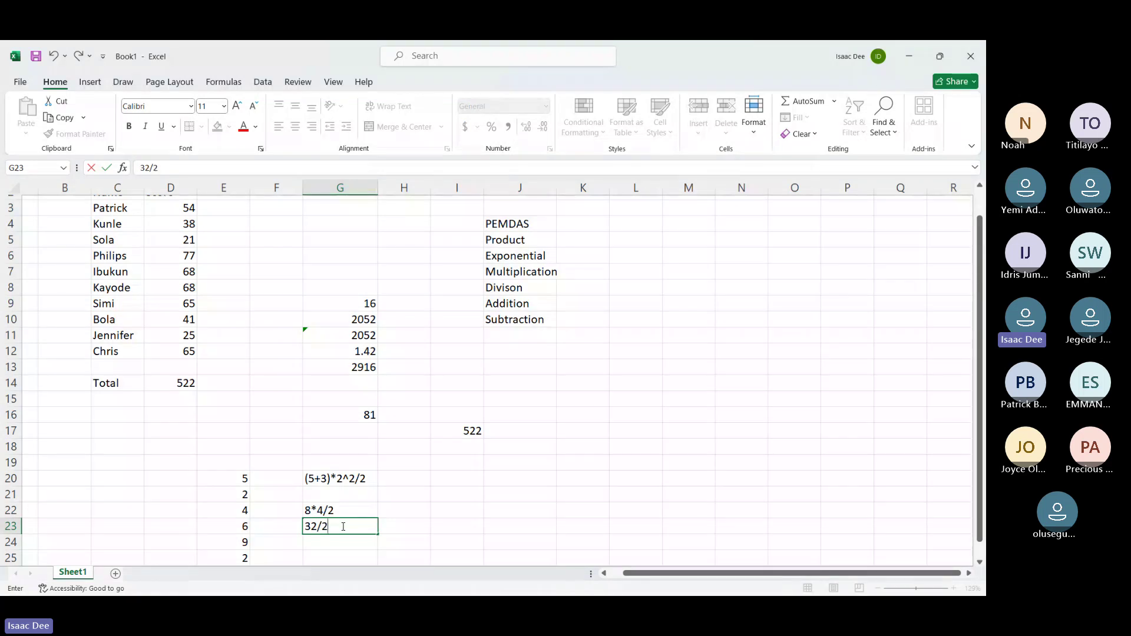
pyautogui.press('Return')
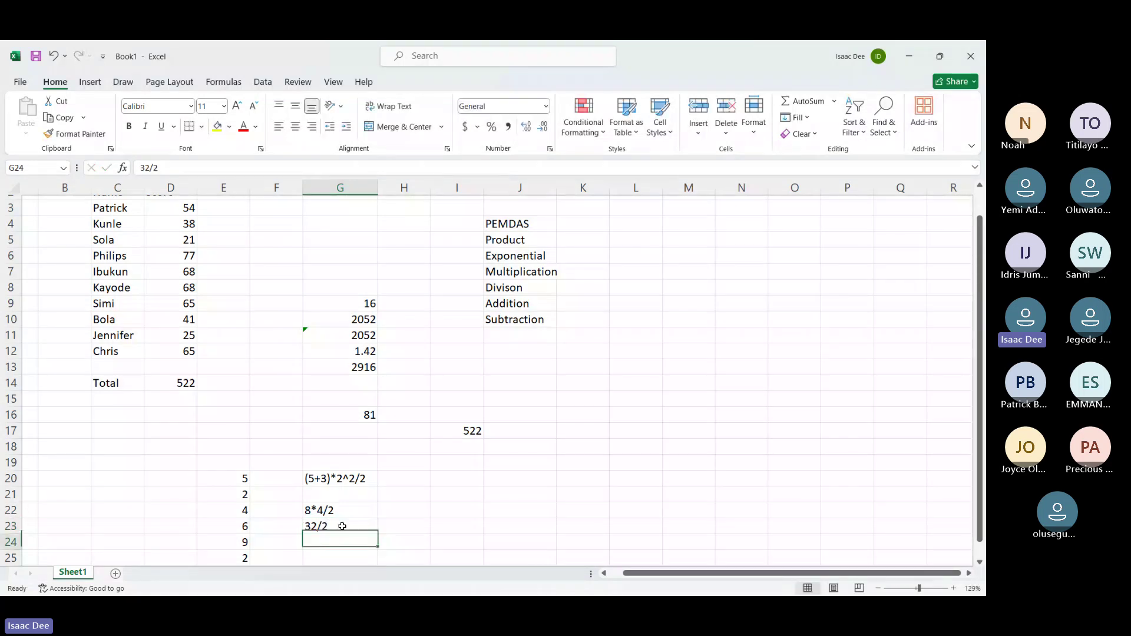
pyautogui.write('16')
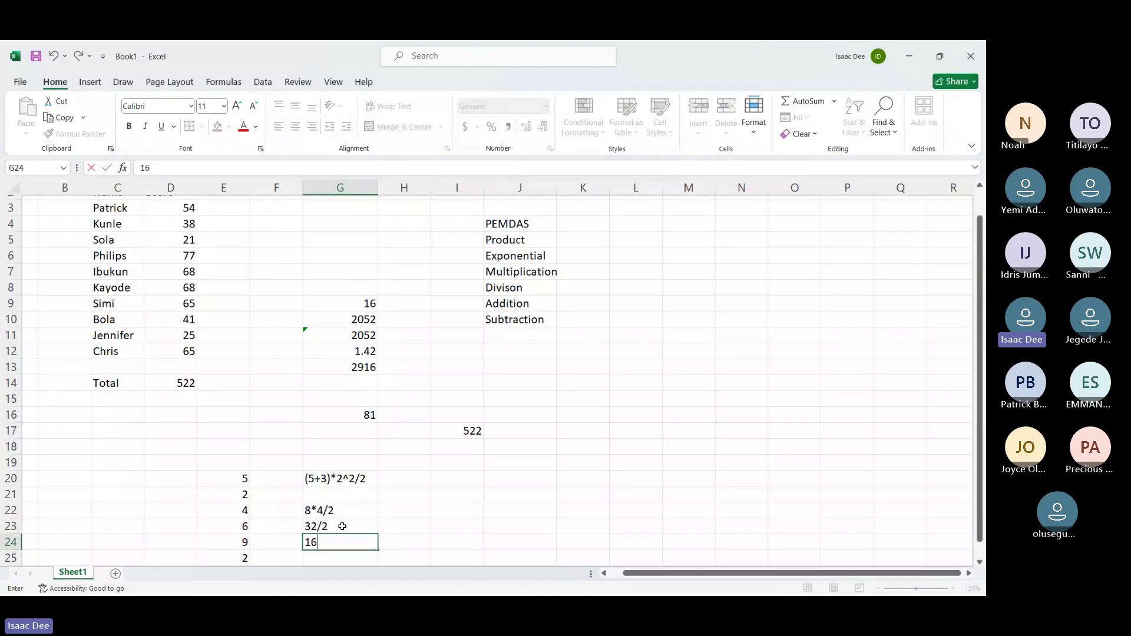
pyautogui.click(480, 510)
pyautogui.click(508, 474)
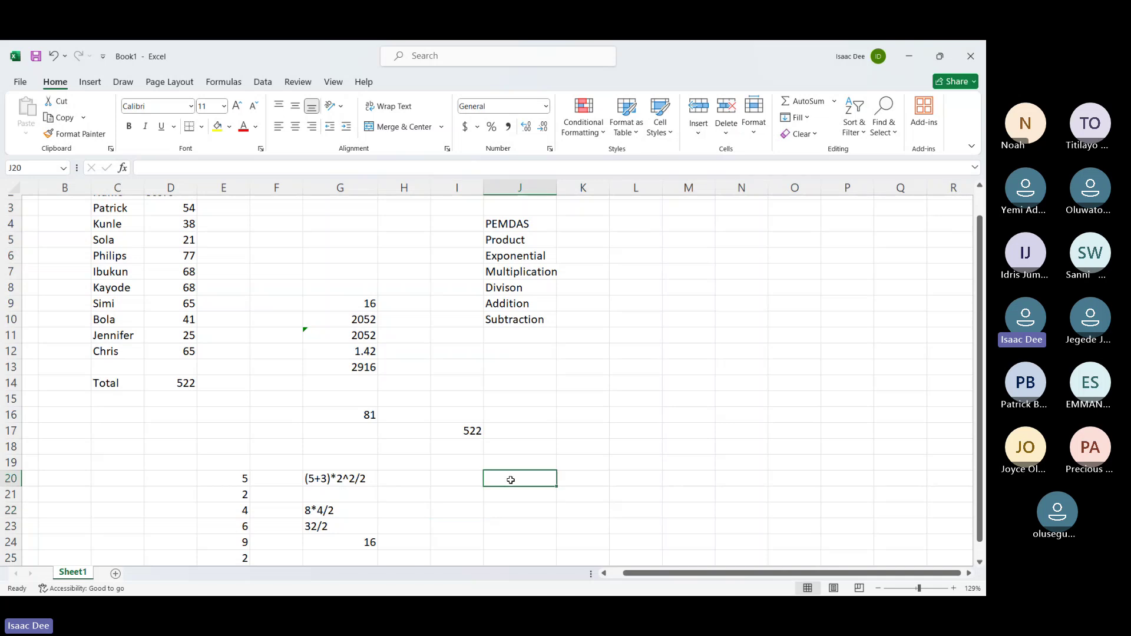
pyautogui.write('=')
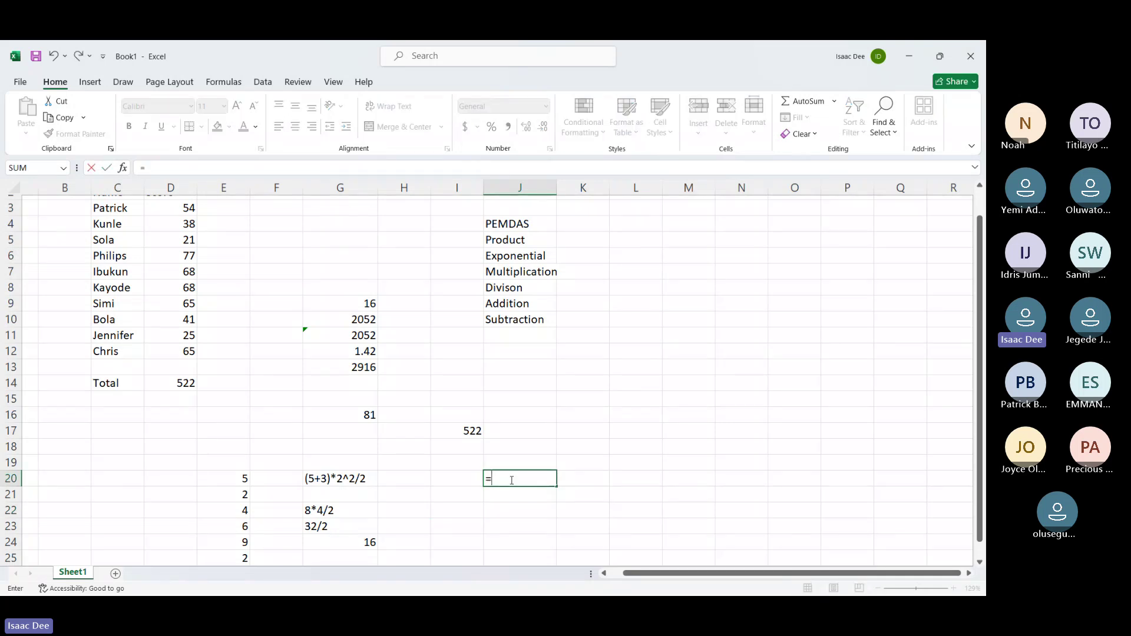
pyautogui.write('(')
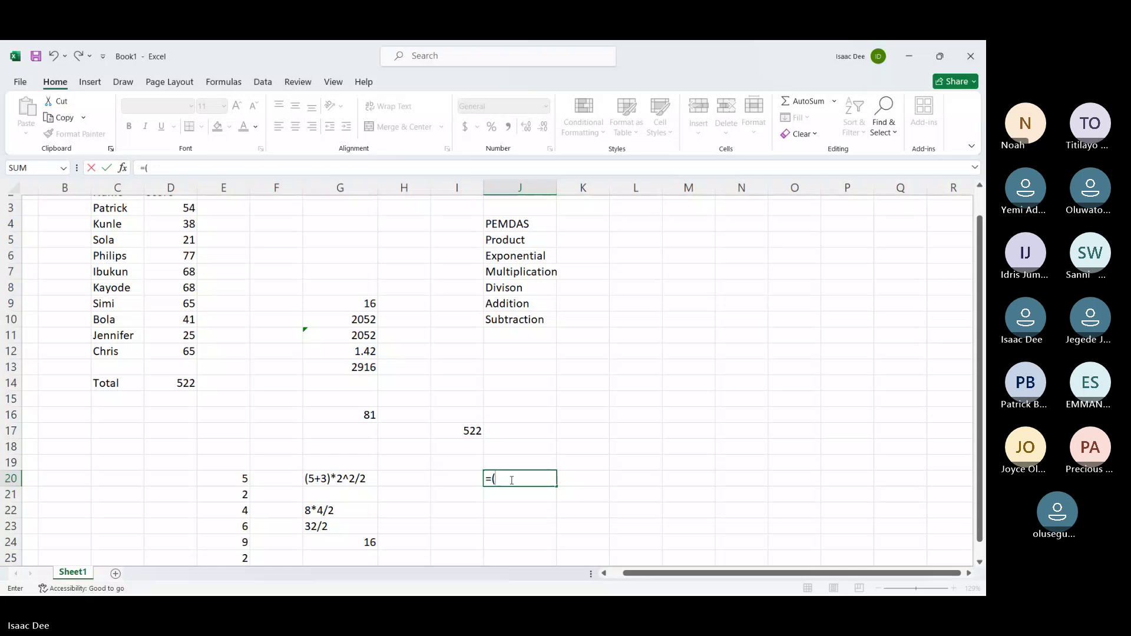
pyautogui.press('BackSpace')
pyautogui.press('BackSpace')
pyautogui.press('Return')
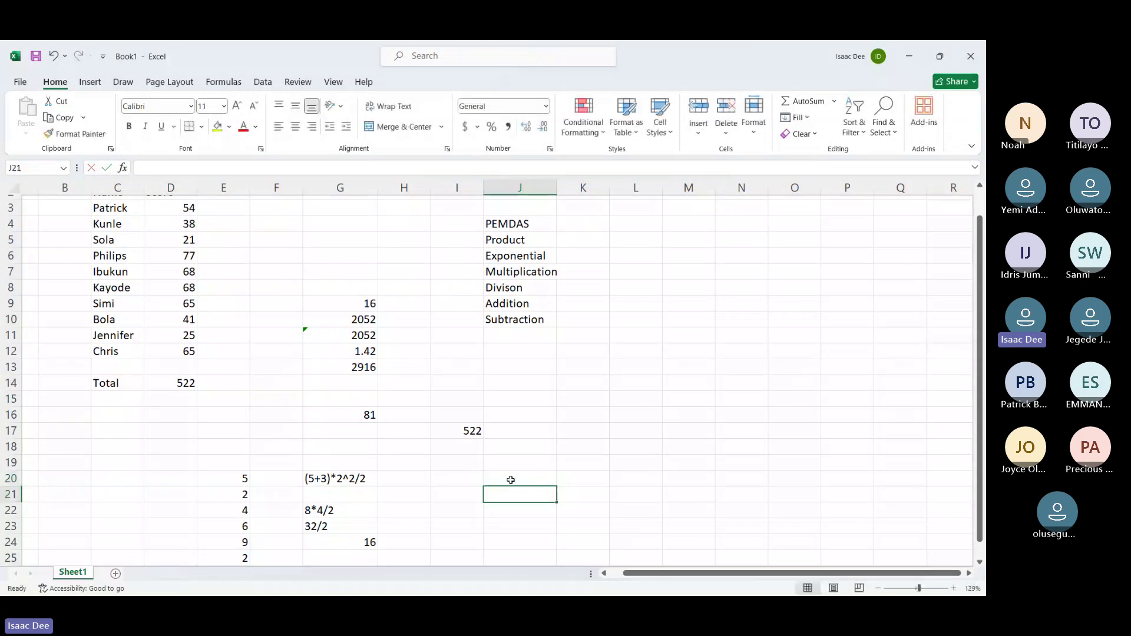
pyautogui.click(348, 477)
pyautogui.hotkey('ctrl', 'c')
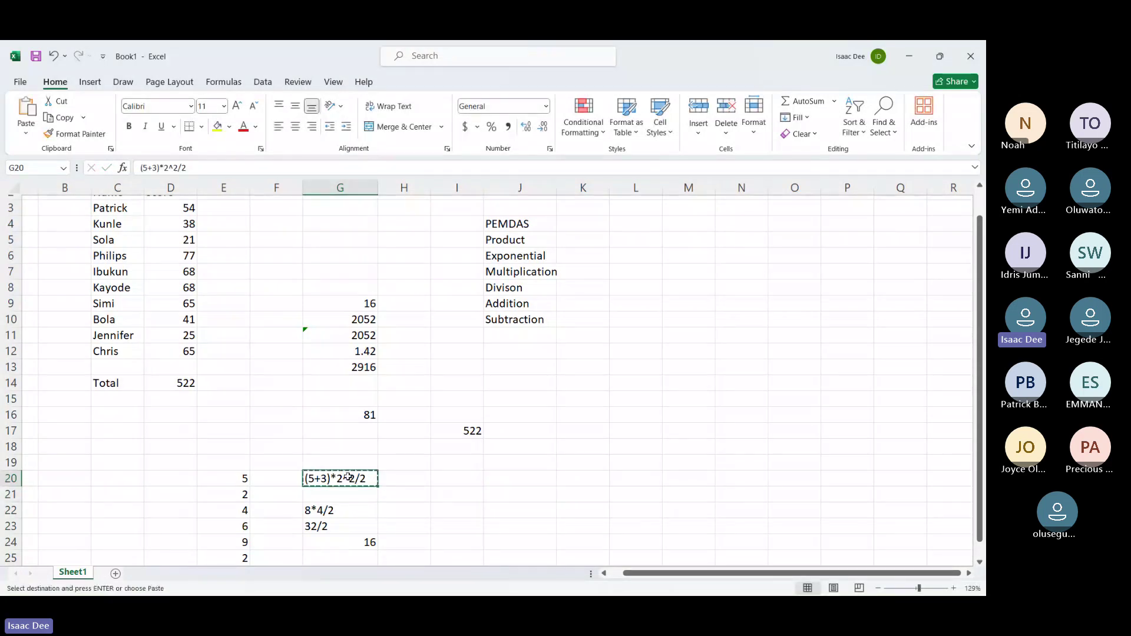
pyautogui.click(529, 477)
pyautogui.write('=')
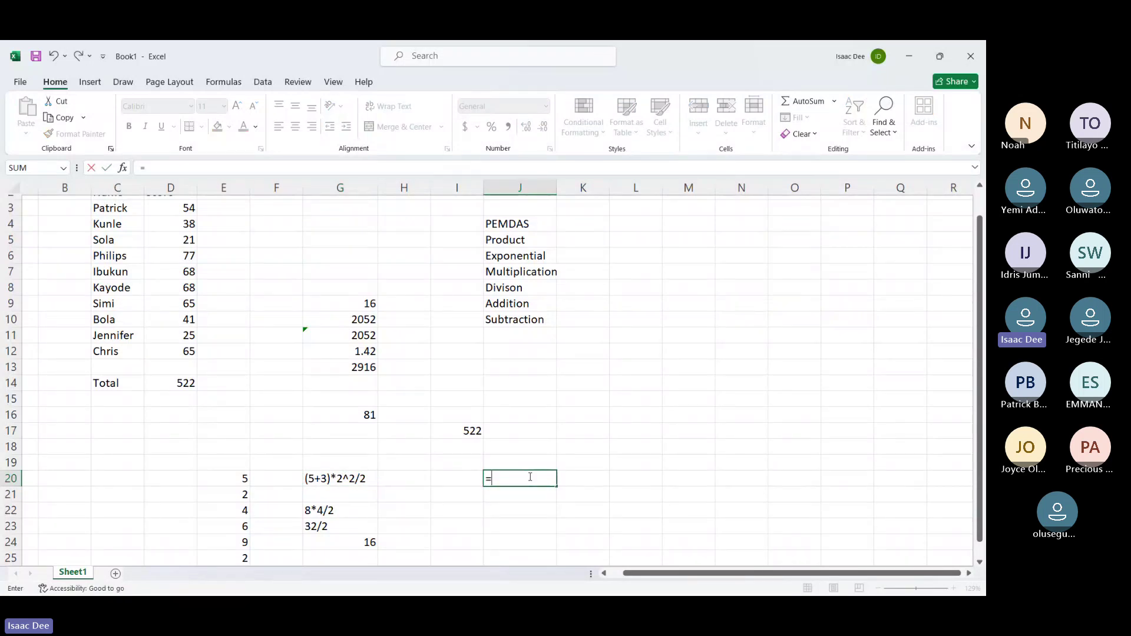
pyautogui.press('BackSpace')
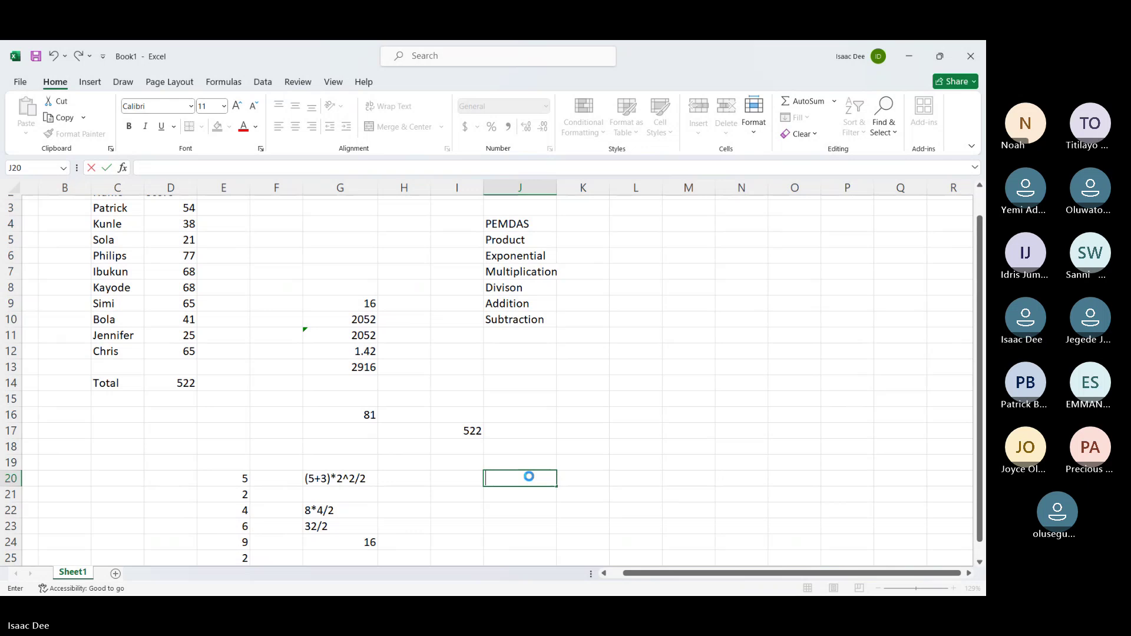
pyautogui.press('Escape')
# Copy the G20 example expression into J20 and turn it into the live formula =(5+3)*2^2/2
pyautogui.click(320, 478)
pyautogui.hotkey('ctrl', 'c')
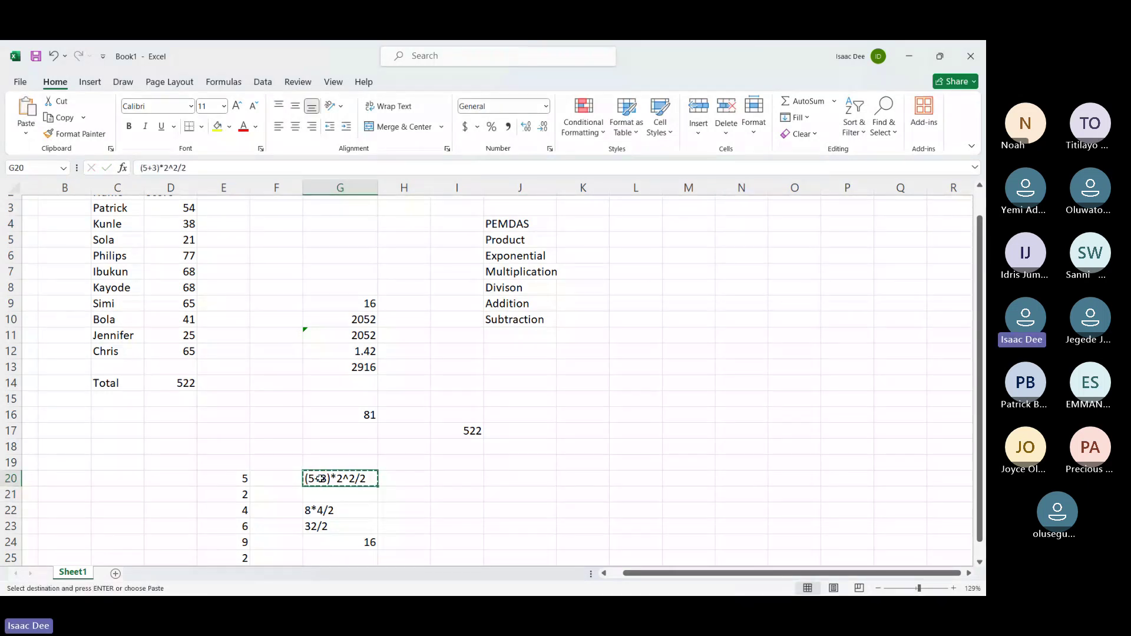
pyautogui.click(510, 479)
pyautogui.hotkey('ctrl', 'v')
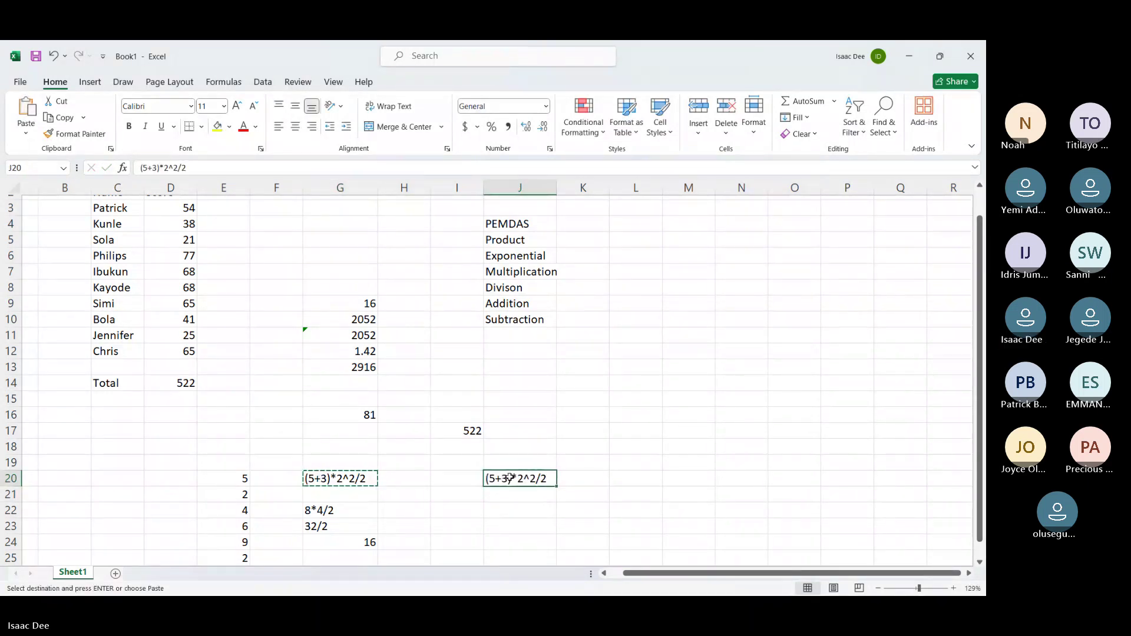
pyautogui.doubleClick(510, 478)
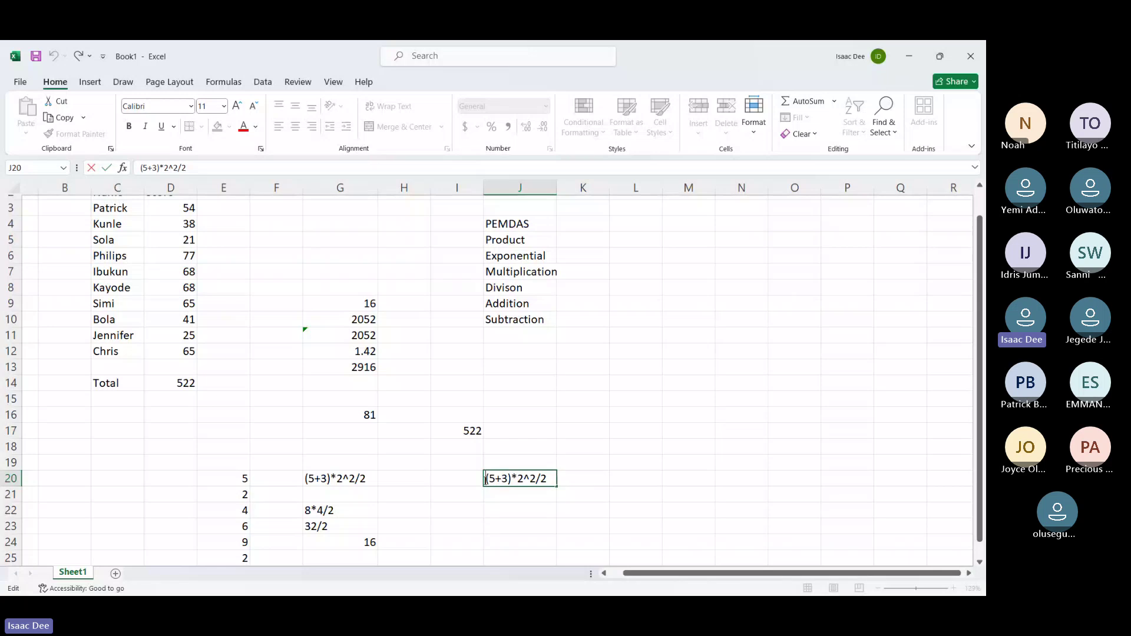
pyautogui.write('=')
pyautogui.press('Return')
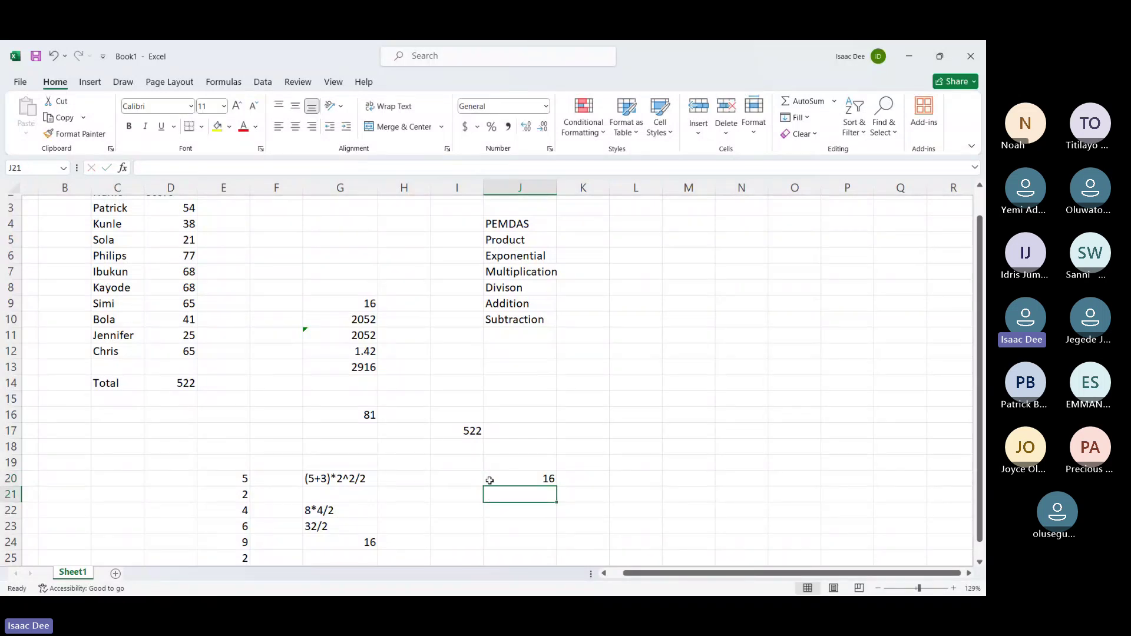
# Show the sheet's formulas in place of results, examine the one in J20, and switch back to results
pyautogui.click(517, 479)
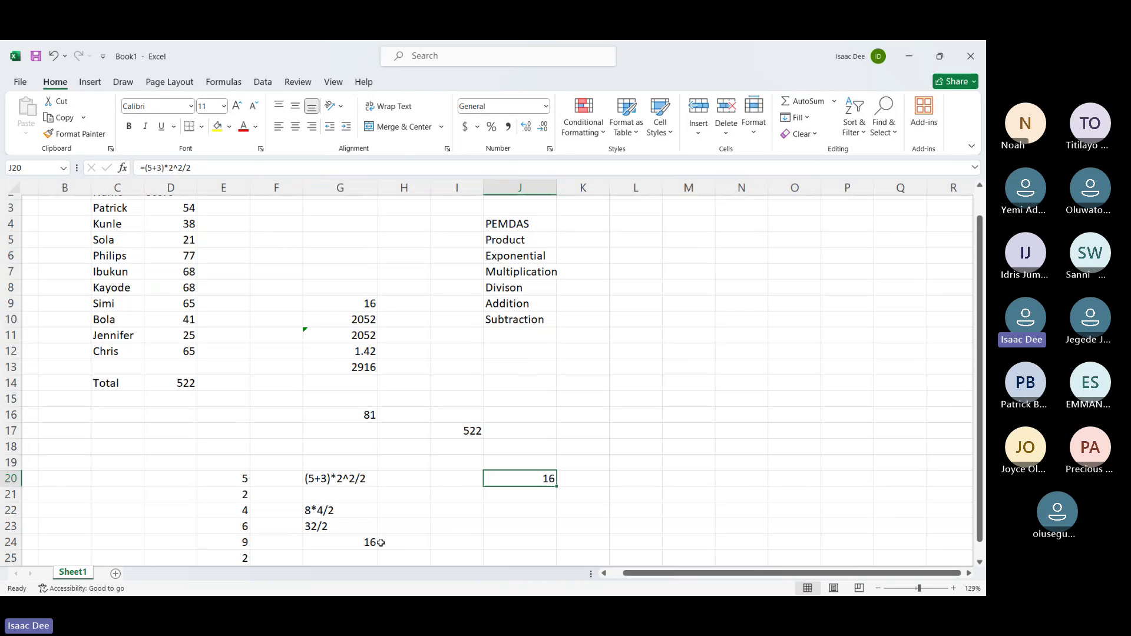
pyautogui.click(89, 81)
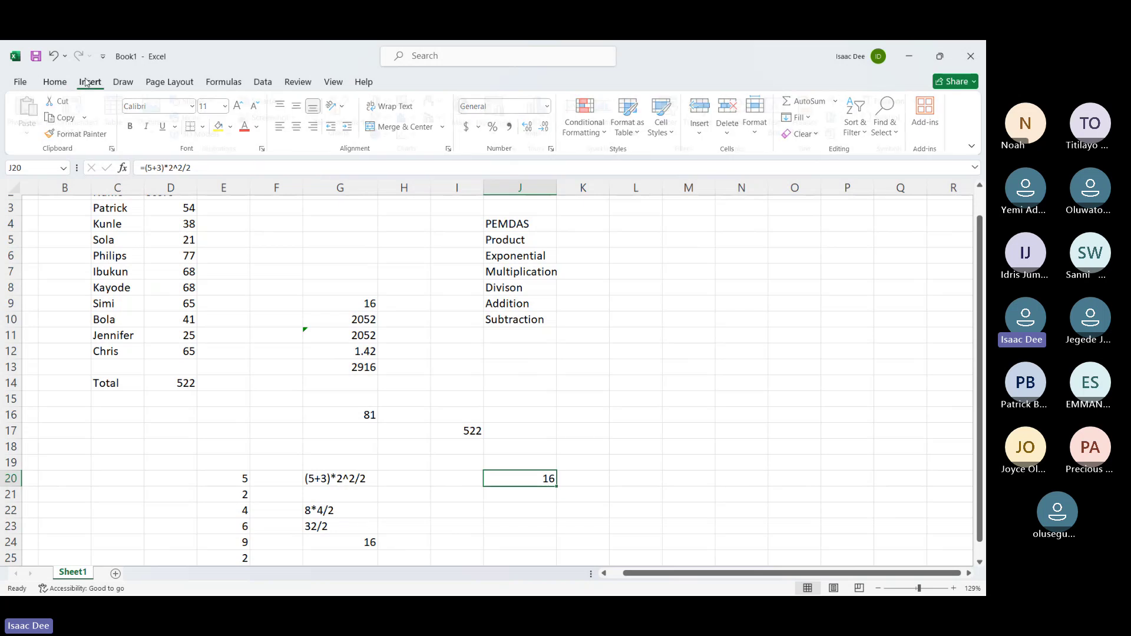
pyautogui.click(120, 82)
pyautogui.click(219, 83)
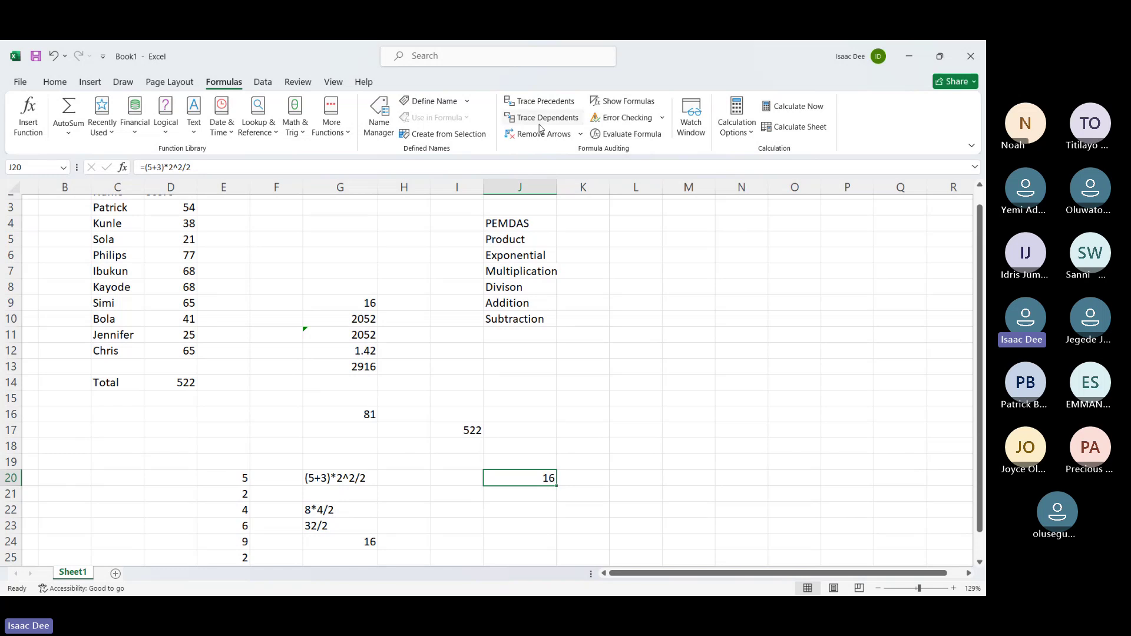
pyautogui.click(645, 109)
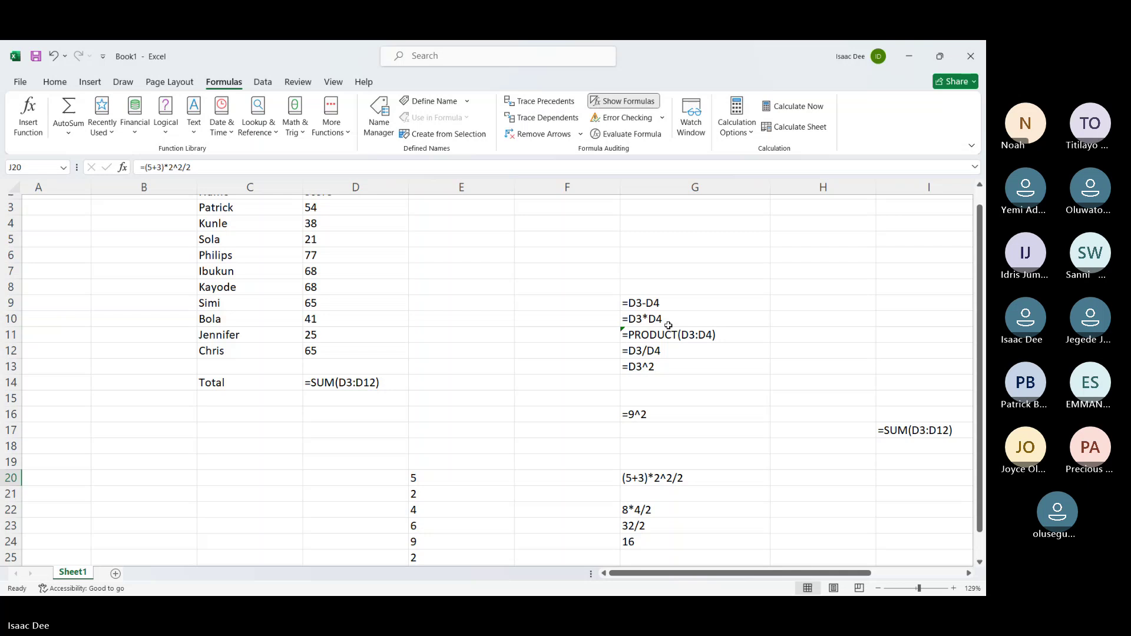
pyautogui.hscroll(3, 671, 327)
pyautogui.hscroll(3, 671, 326)
pyautogui.scroll(1, 666, 326)
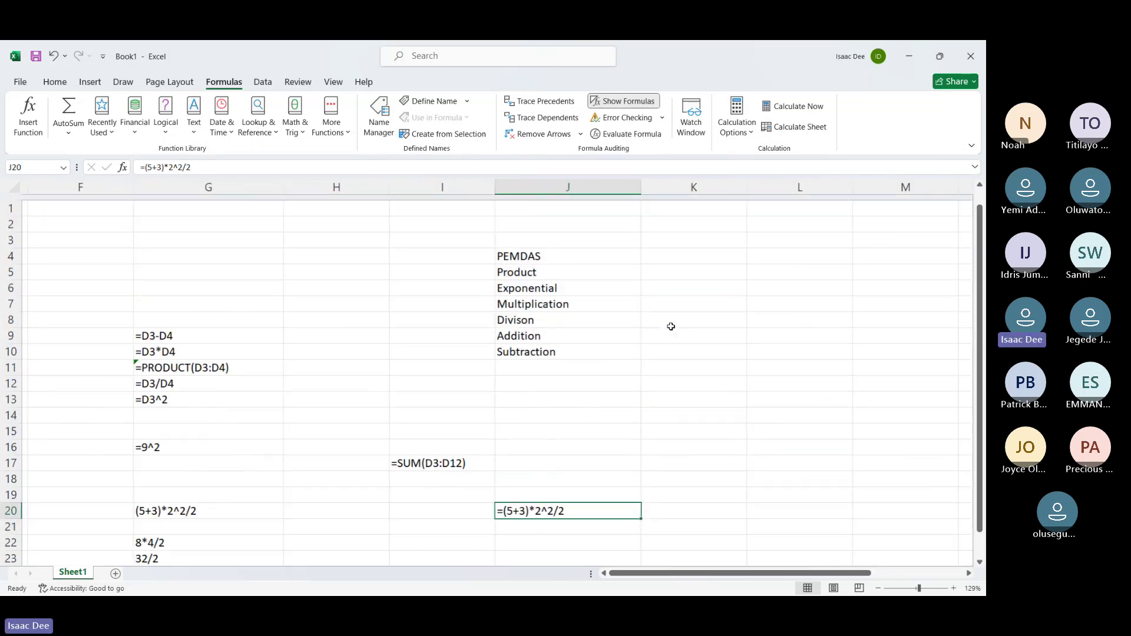
pyautogui.click(605, 101)
pyautogui.hscroll(-3, 477, 326)
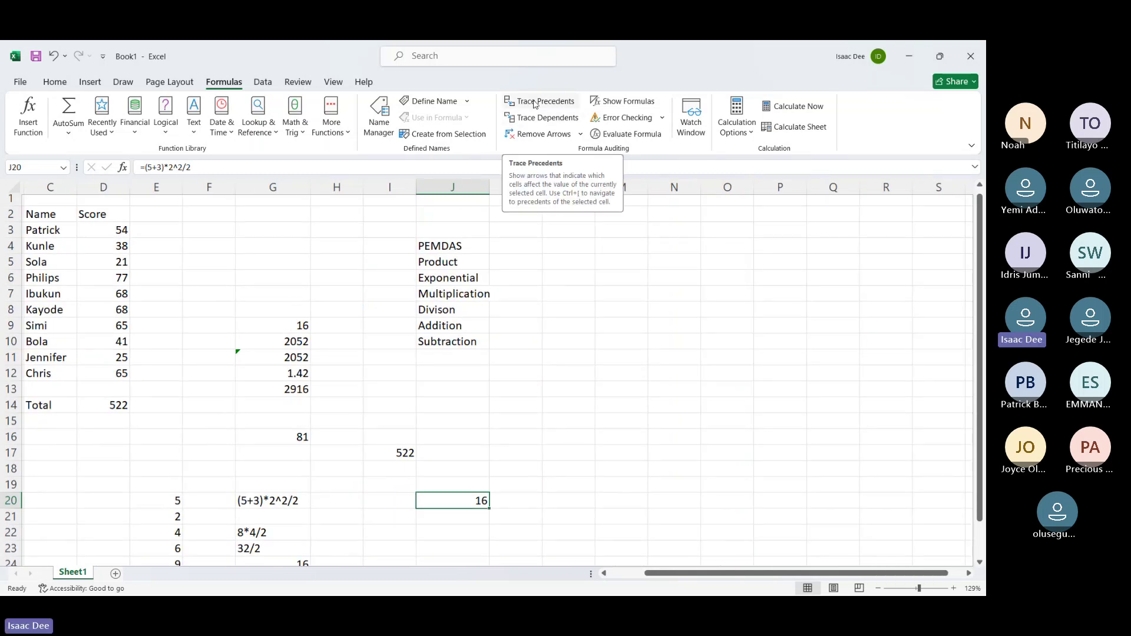
# Try to trace the precedents of the formula in J20
pyautogui.click(662, 118)
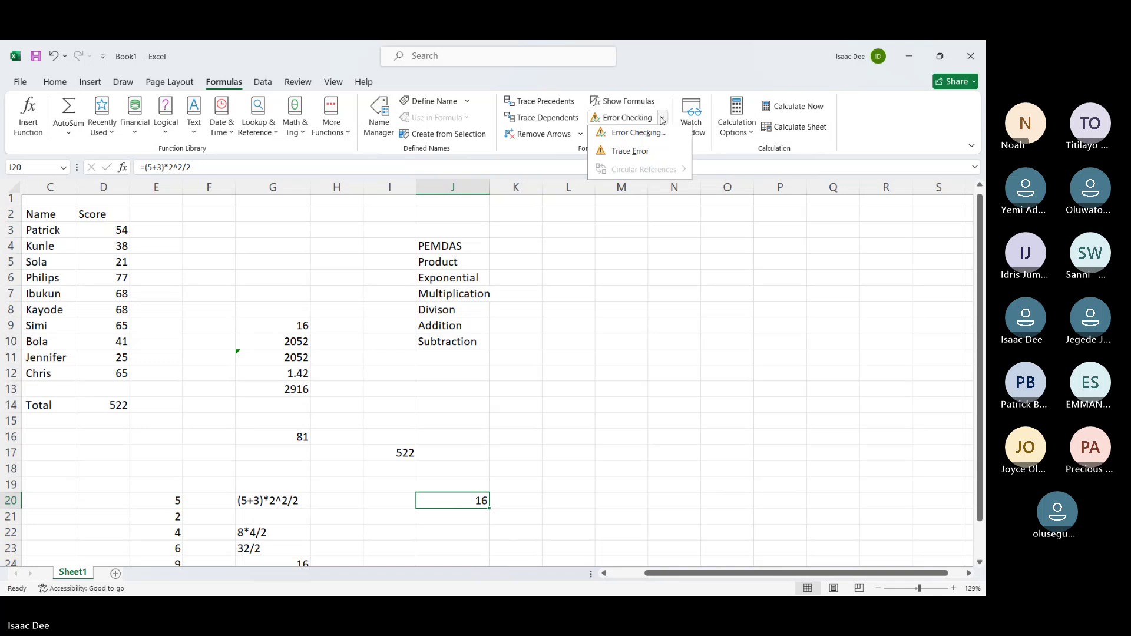
pyautogui.click(662, 118)
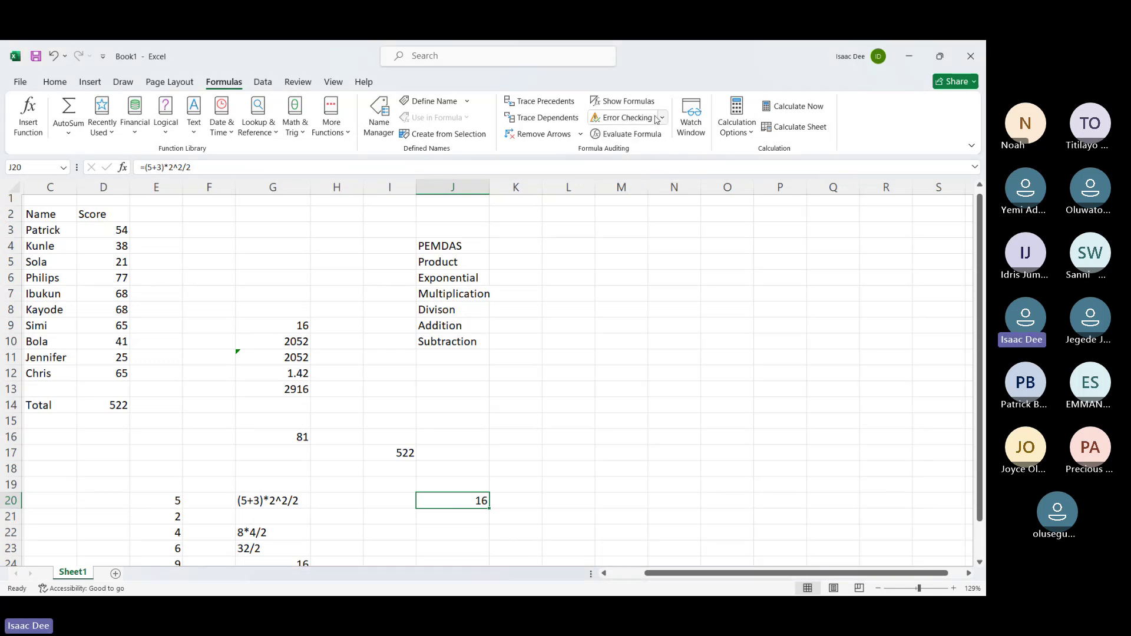
pyautogui.click(557, 101)
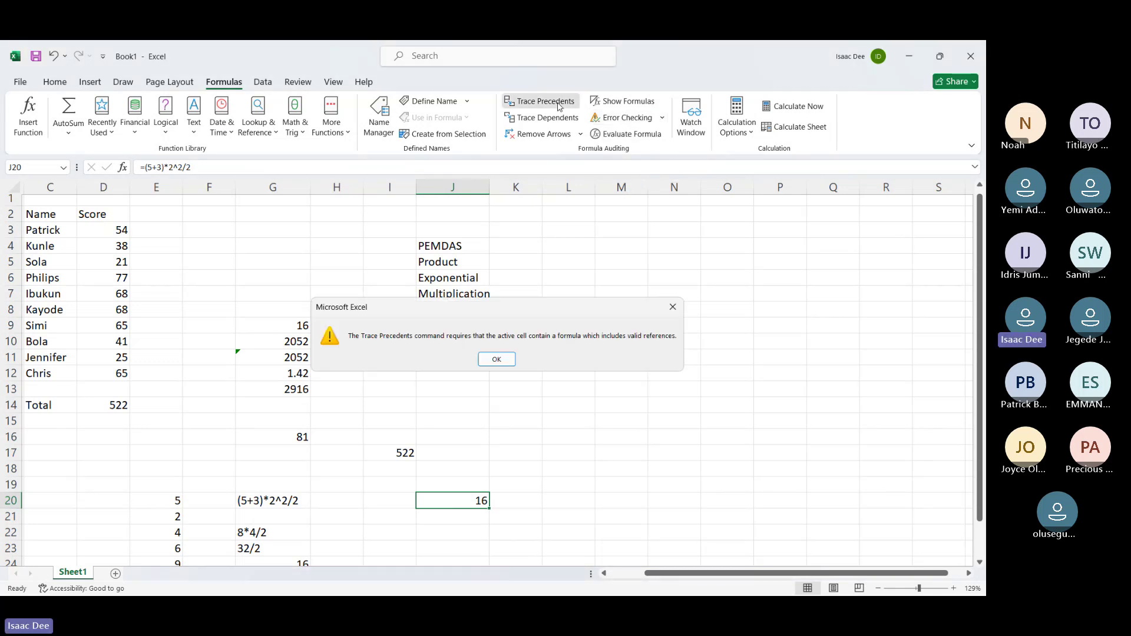
pyautogui.click(496, 360)
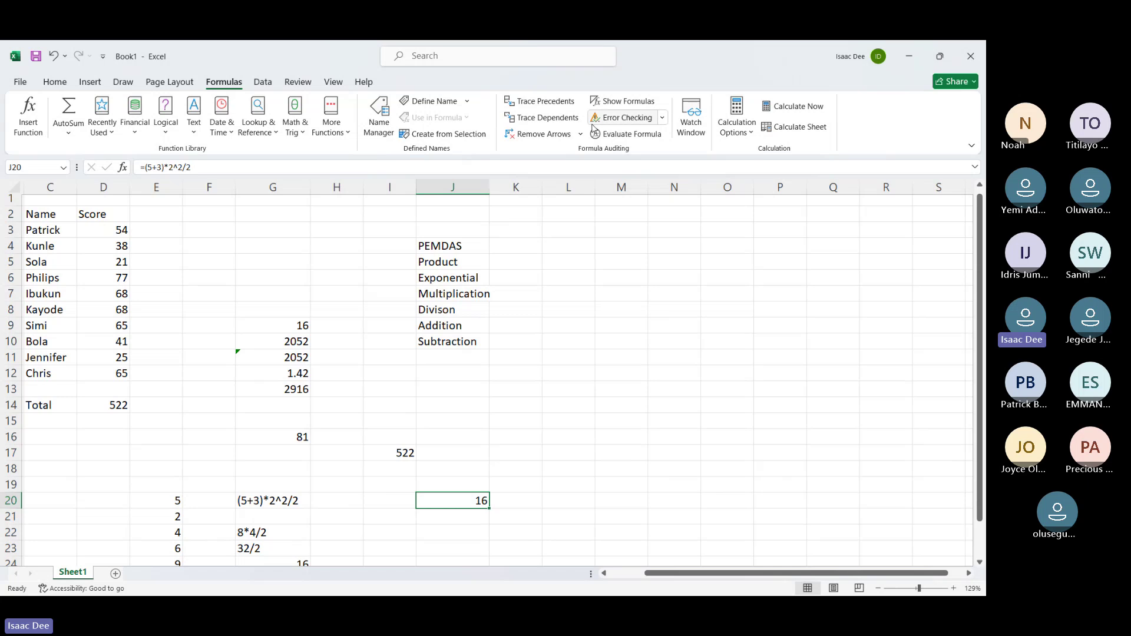
# Show the formulas once more to review the arithmetic examples beside the PEMDAS list, and return to the results view
pyautogui.click(619, 106)
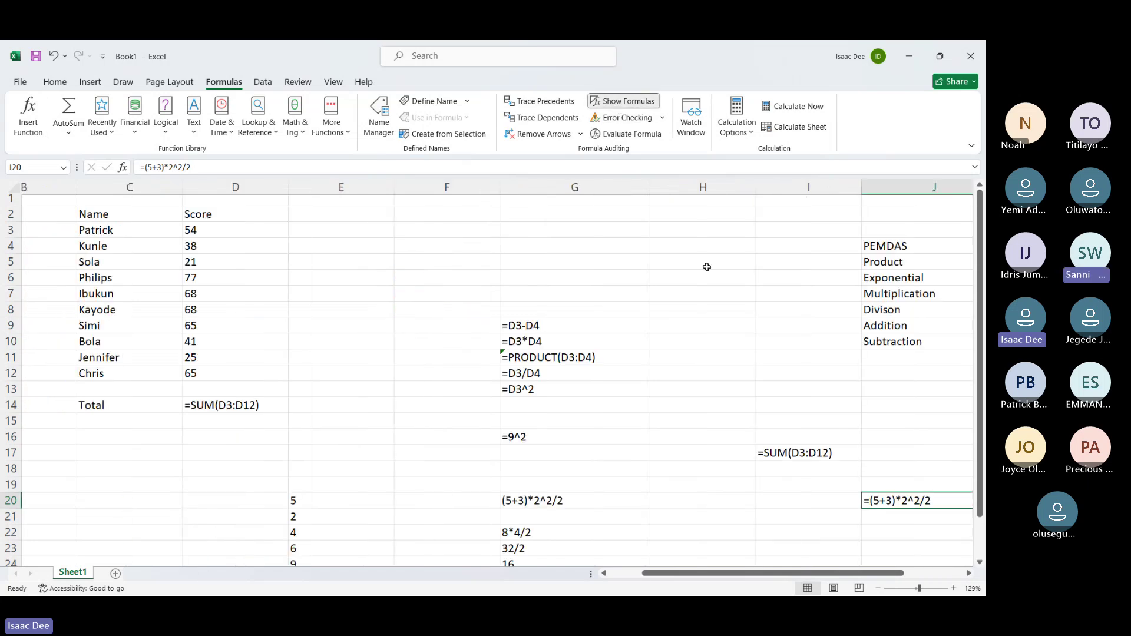
pyautogui.hscroll(6, 727, 293)
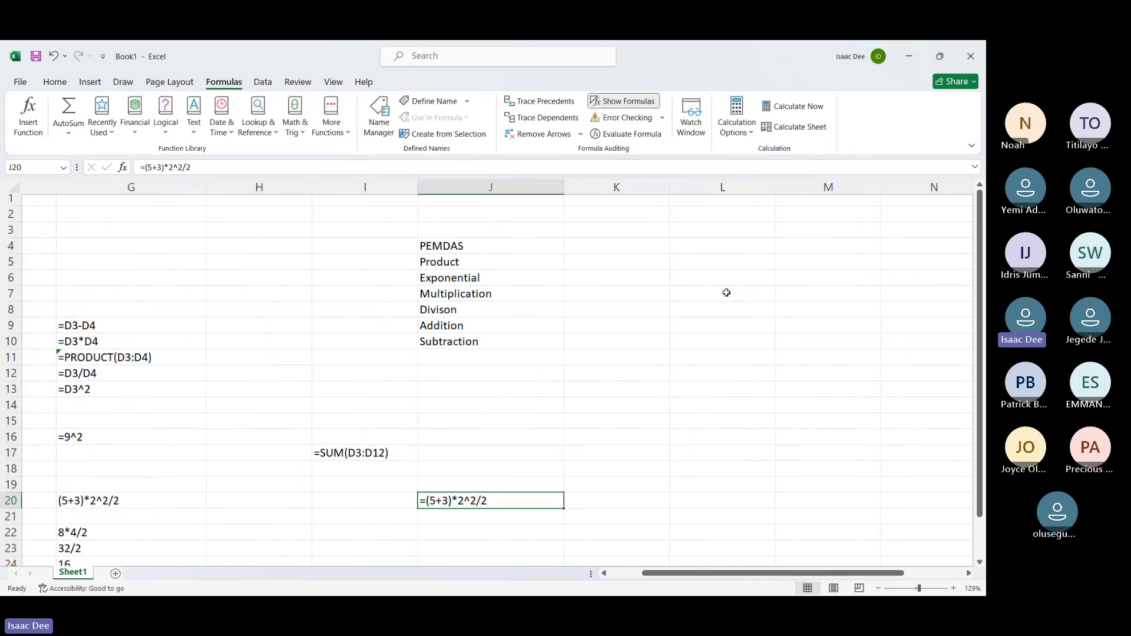
pyautogui.scroll(-2, 726, 293)
pyautogui.scroll(-2, 726, 293)
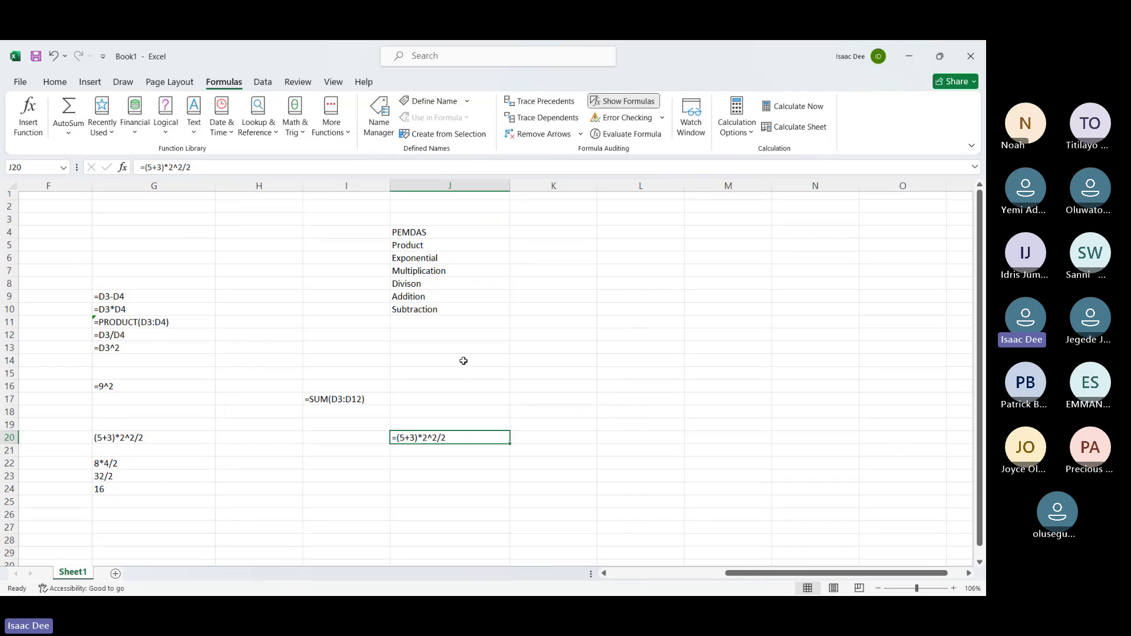
pyautogui.click(618, 101)
pyautogui.hscroll(-4, 437, 406)
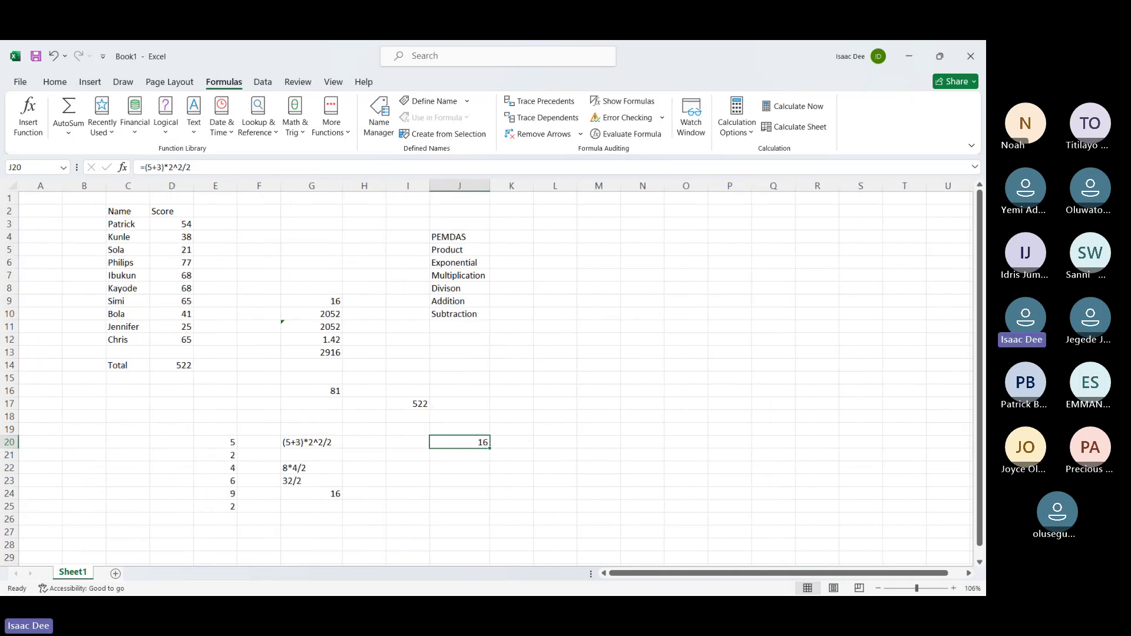
# Enter the version without parentheses, =5+3*2^2/2, as a formula in J24
pyautogui.scroll(-3, 443, 450)
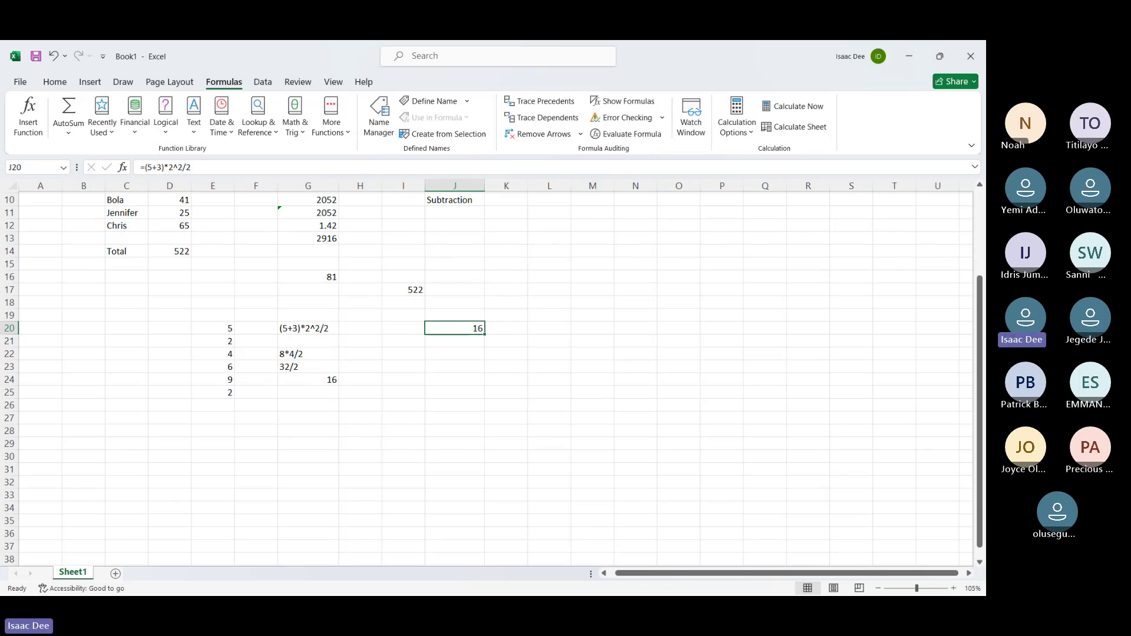
pyautogui.keyDown('ctrl'); pyautogui.scroll(2, 454, 329); pyautogui.keyUp('ctrl')
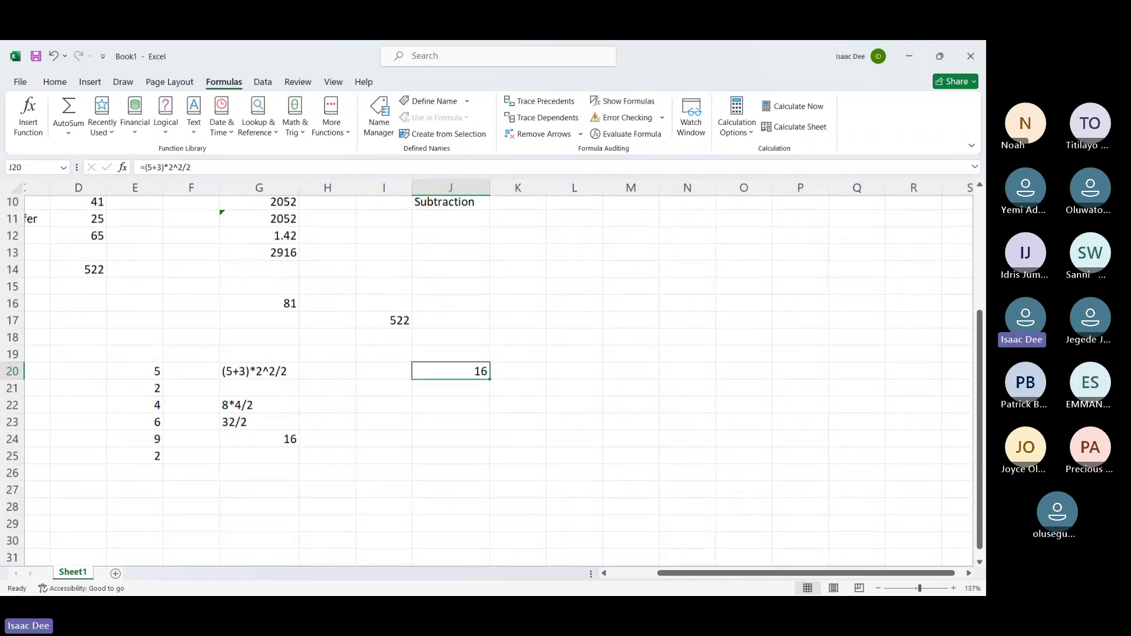
pyautogui.click(427, 448)
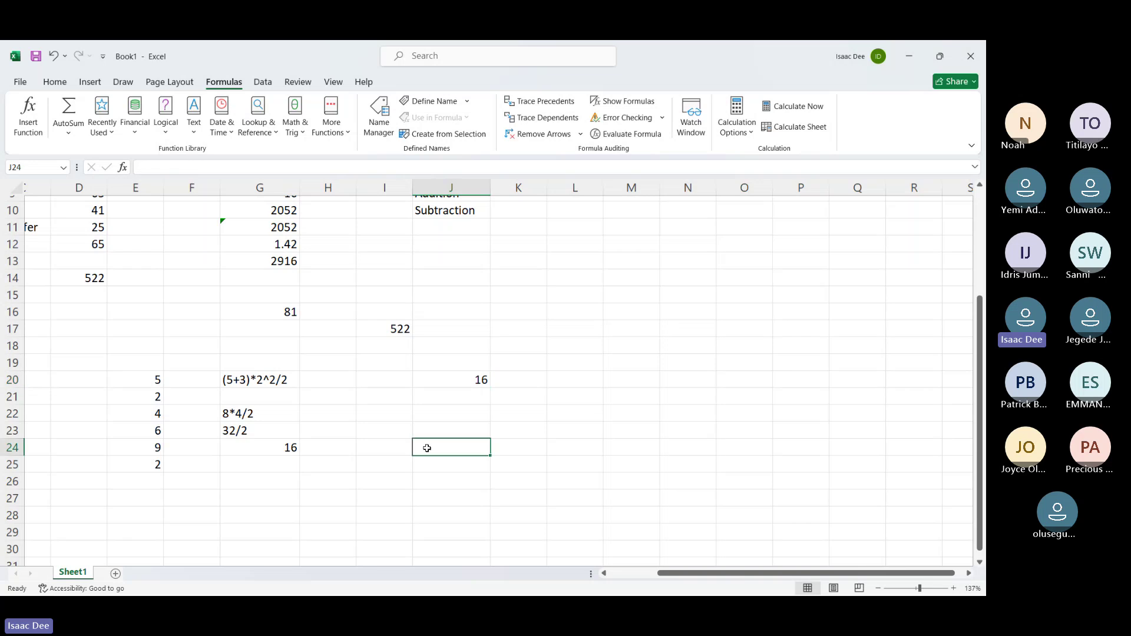
pyautogui.write('=')
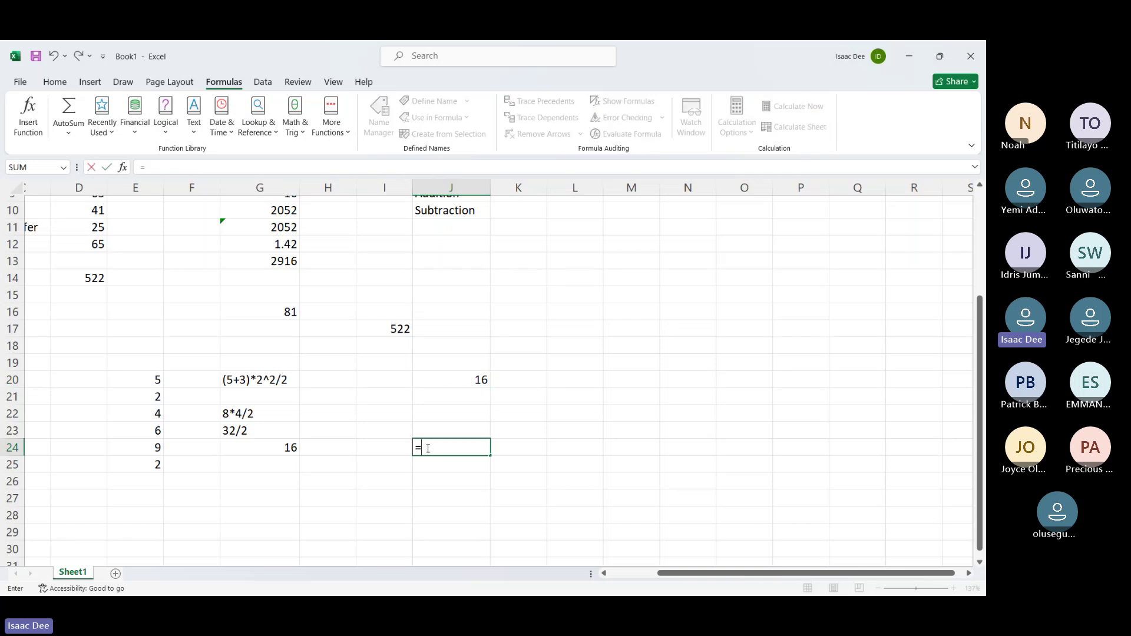
pyautogui.write('5+')
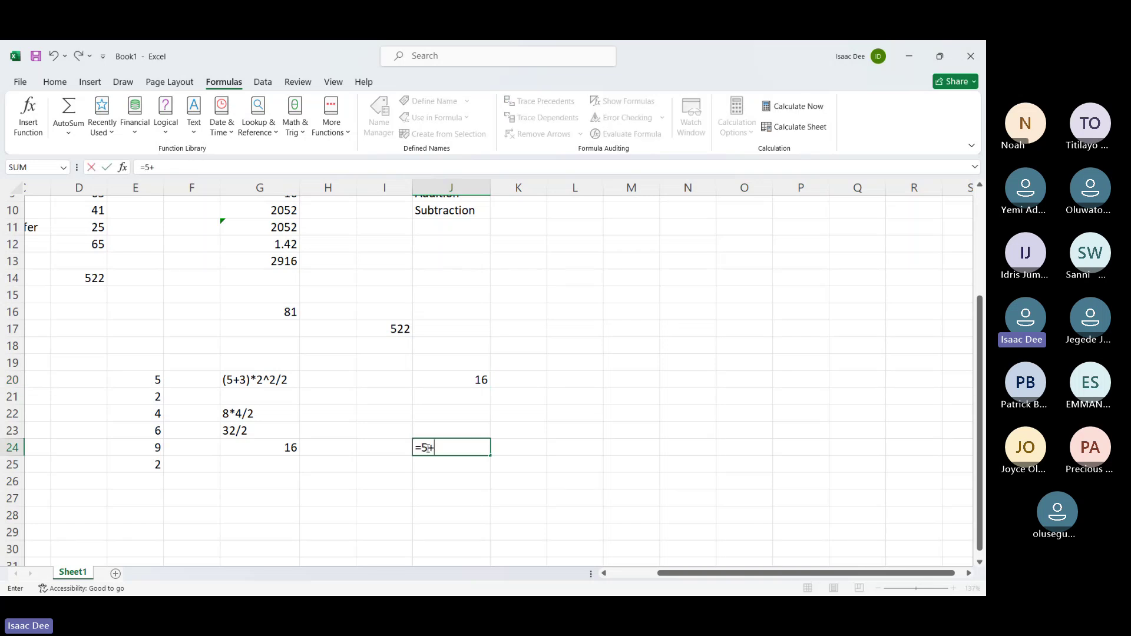
pyautogui.write('3*2^2/2')
pyautogui.hotkey('ctrl', 'Return')
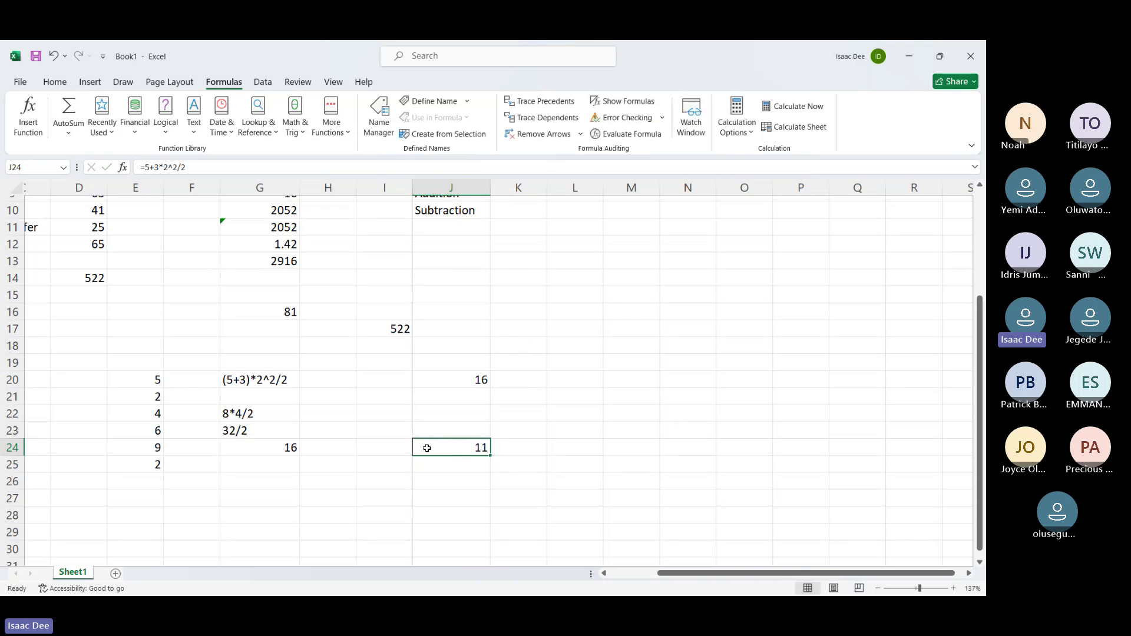
# Open the J24 formula to examine its operators against the PEMDAS list and leave the cell
pyautogui.doubleClick(427, 448)
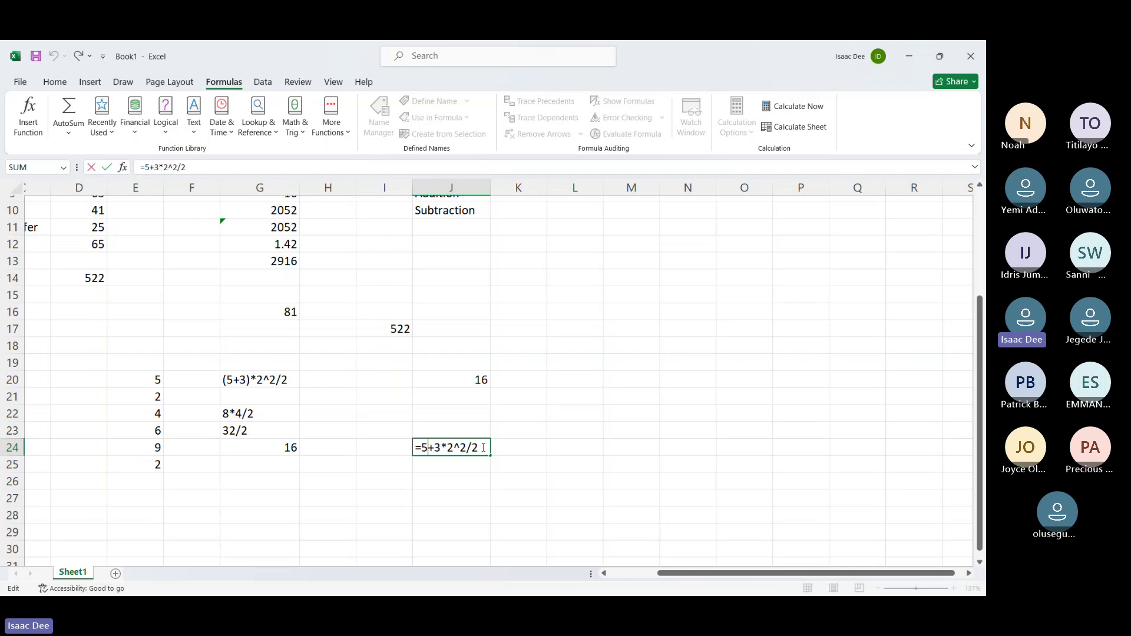
pyautogui.scroll(2, 483, 448)
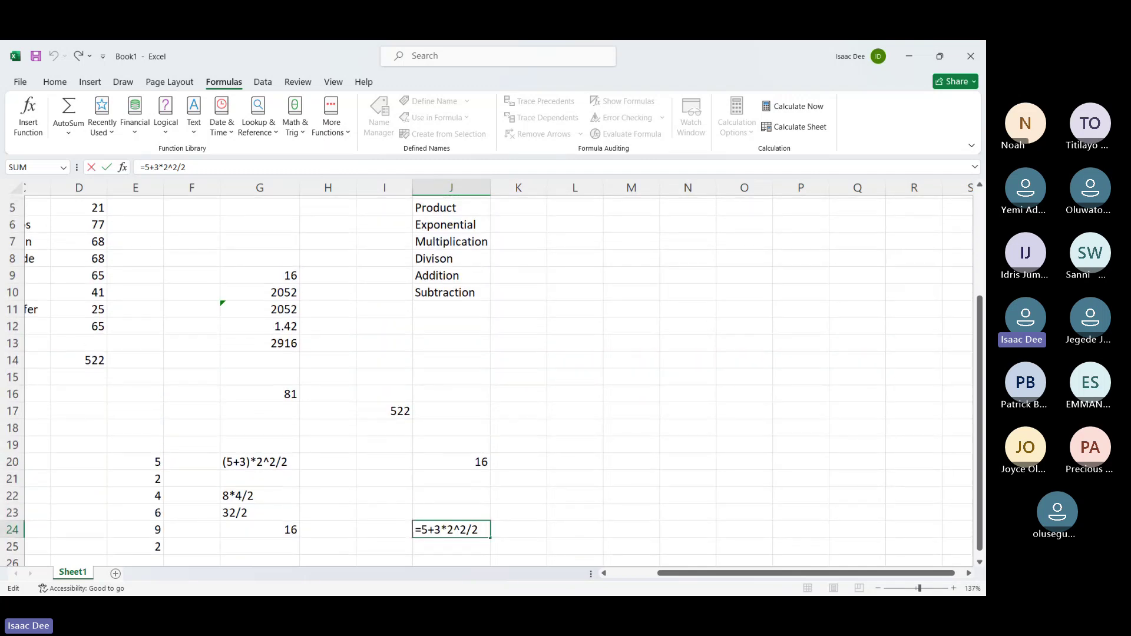
pyautogui.click(545, 462)
pyautogui.keyDown('ctrl'); pyautogui.scroll(-4, 546, 462); pyautogui.keyUp('ctrl')
pyautogui.keyDown('ctrl'); pyautogui.scroll(2, 389, 460); pyautogui.keyUp('ctrl')
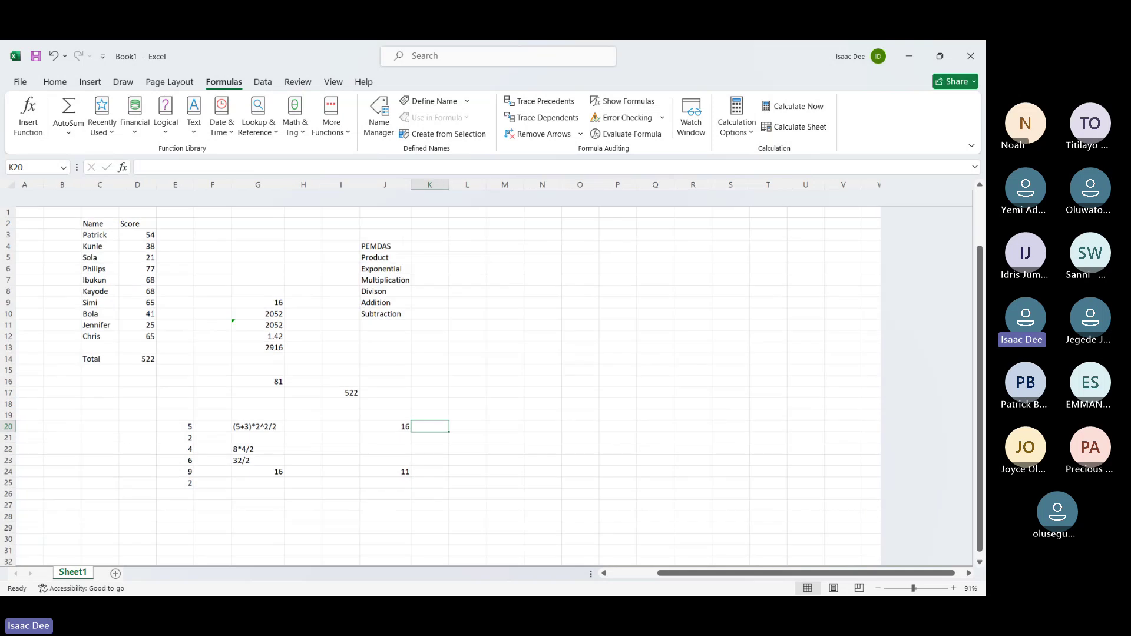
# Display formulas across the sheet to compare the J20 expression with the unparenthesized one in J24
pyautogui.click(388, 458)
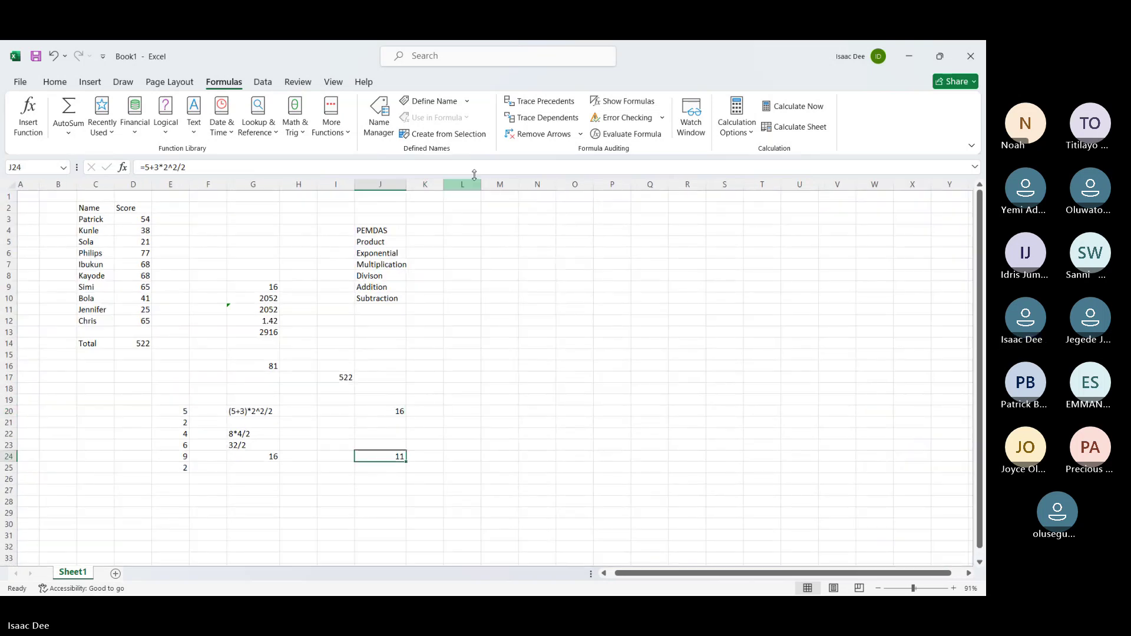
pyautogui.click(614, 103)
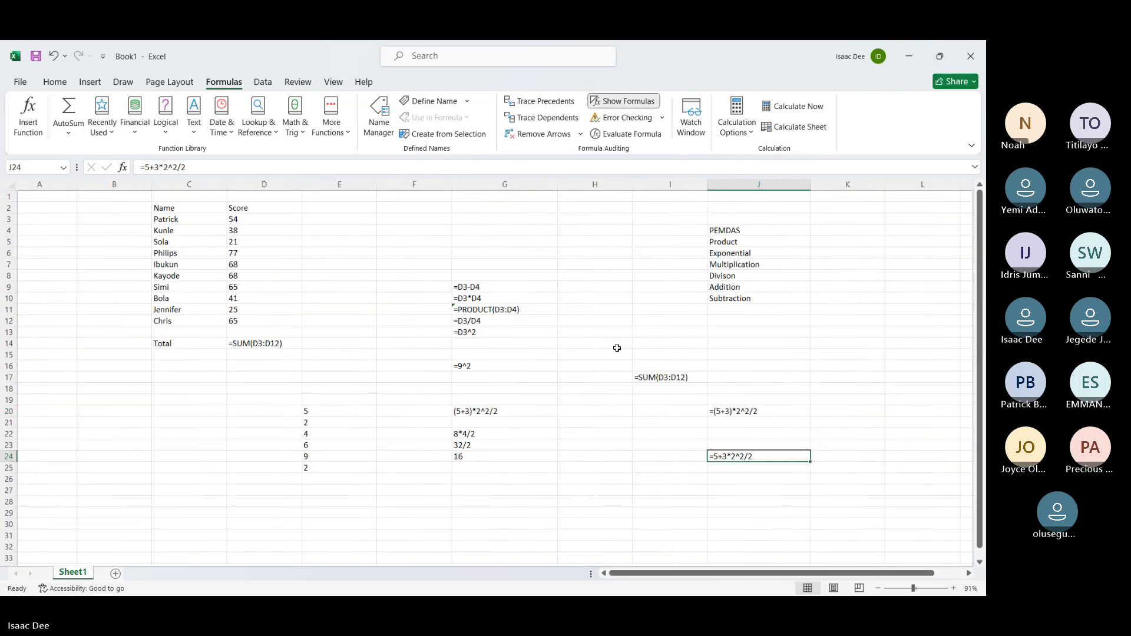
pyautogui.hscroll(3, 617, 348)
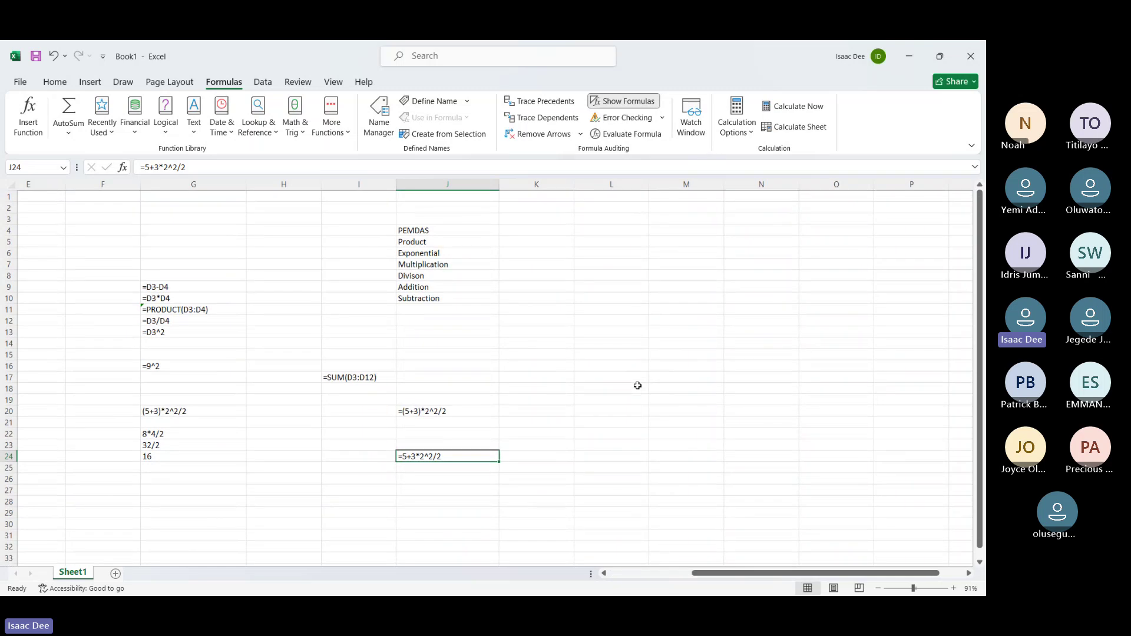
pyautogui.keyDown('ctrl'); pyautogui.scroll(-2, 637, 385); pyautogui.keyUp('ctrl')
pyautogui.keyDown('ctrl'); pyautogui.scroll(-4, 489, 377); pyautogui.keyUp('ctrl')
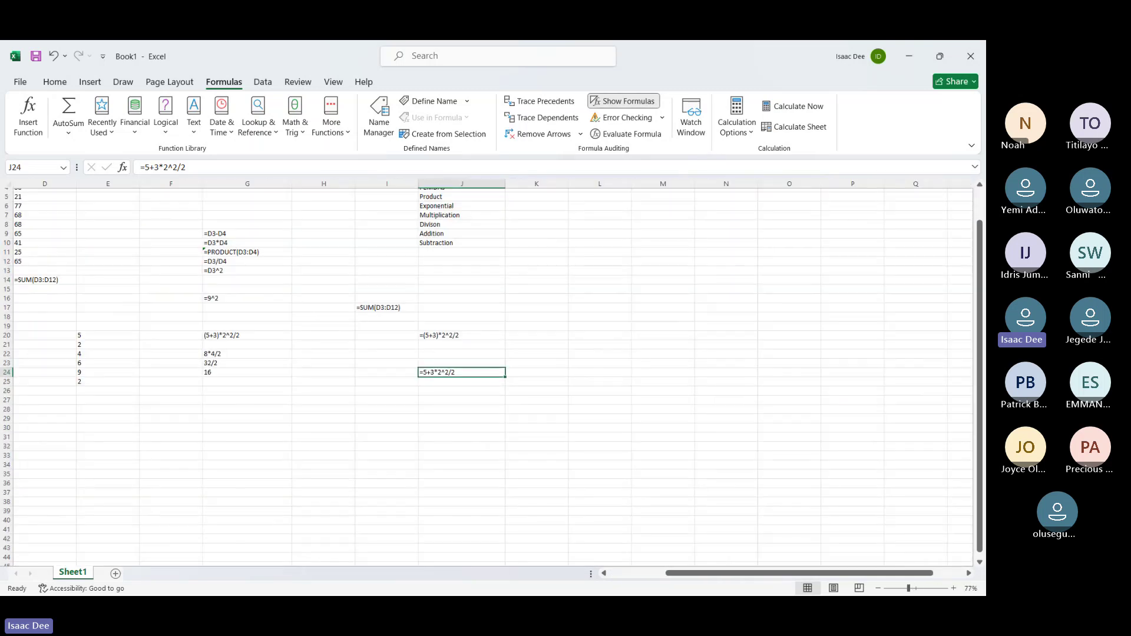
pyautogui.keyDown('ctrl'); pyautogui.scroll(4, 579, 439); pyautogui.keyUp('ctrl')
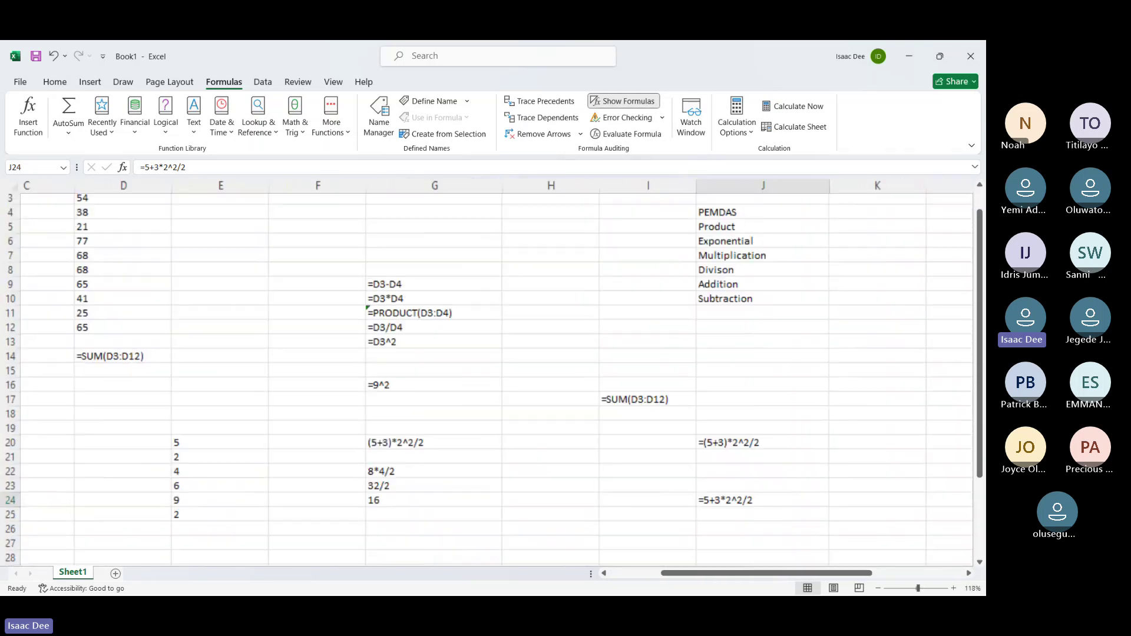
# Enter 5+3*4/2 as plain text in K21, starting the worked solution of the unparenthesized expression
pyautogui.click(652, 370)
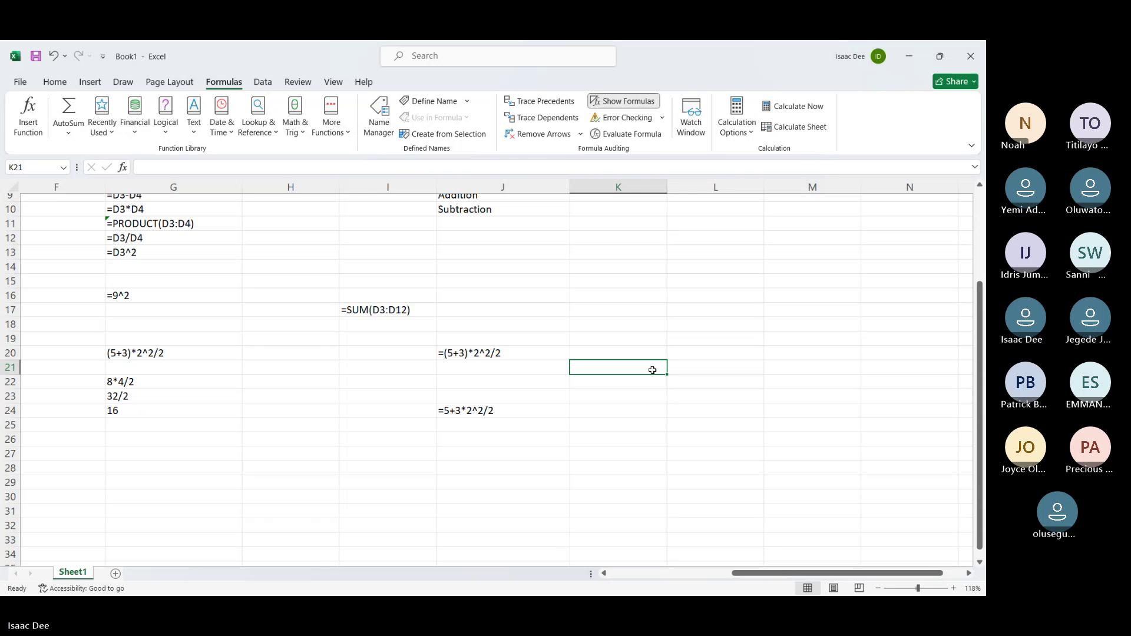
pyautogui.keyDown('ctrl'); pyautogui.scroll(-3, 653, 370); pyautogui.keyUp('ctrl')
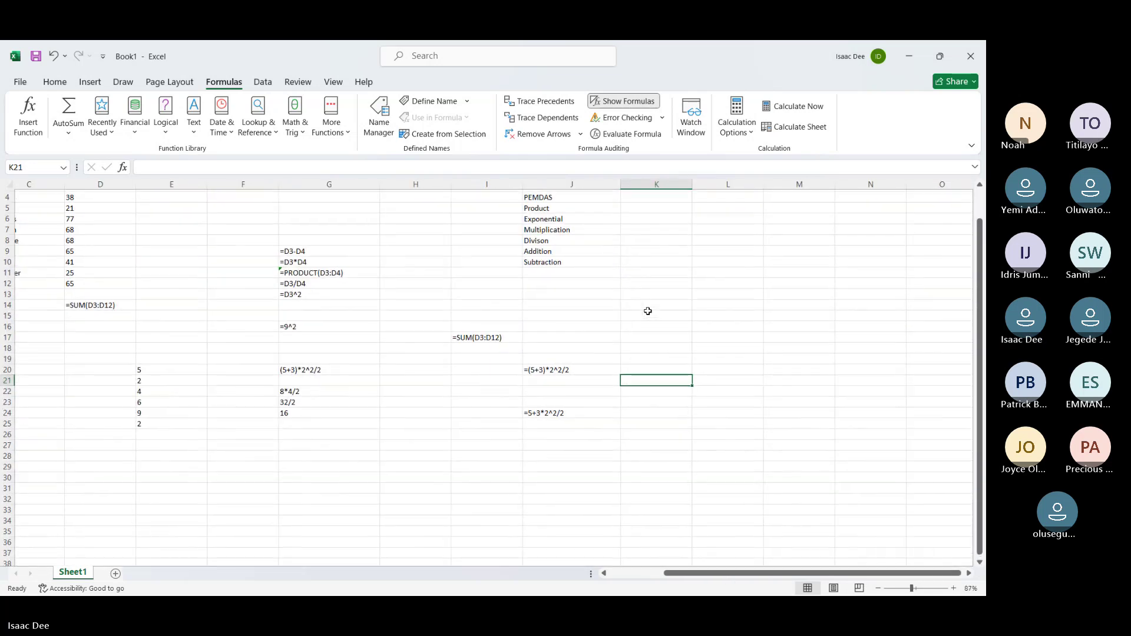
pyautogui.click(953, 587)
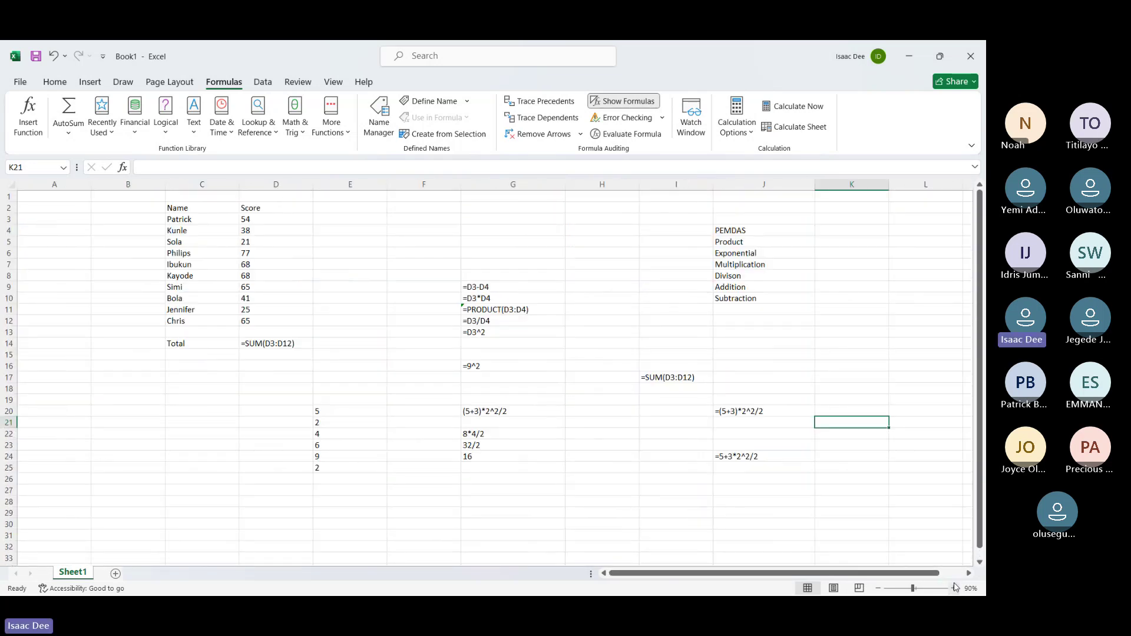
pyautogui.click(953, 587)
pyautogui.hscroll(3, 863, 386)
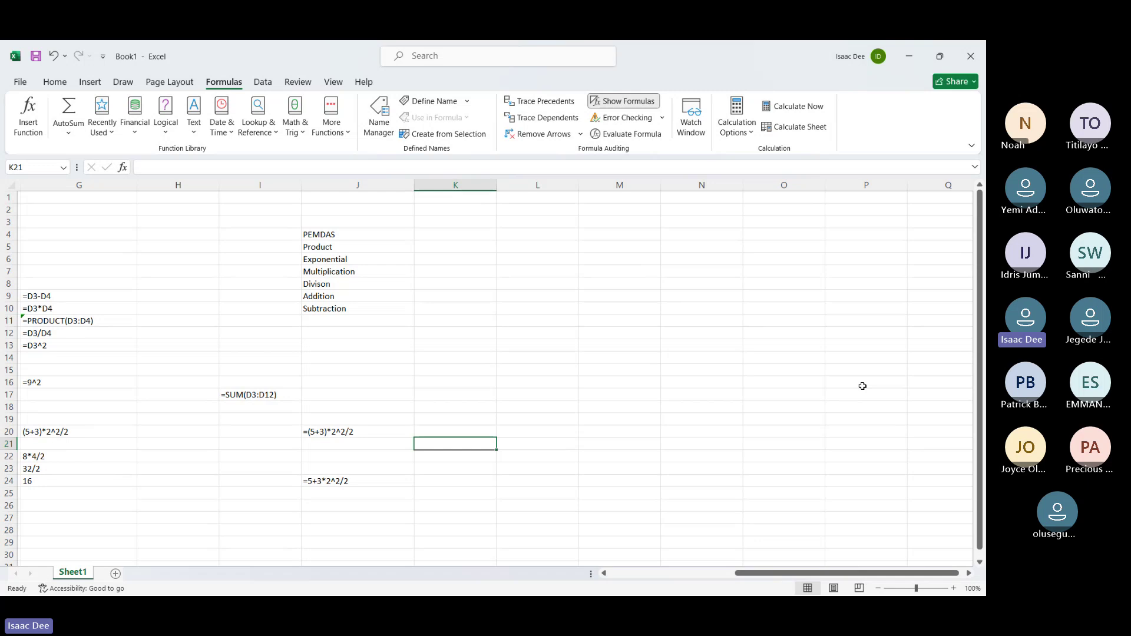
pyautogui.write('5')
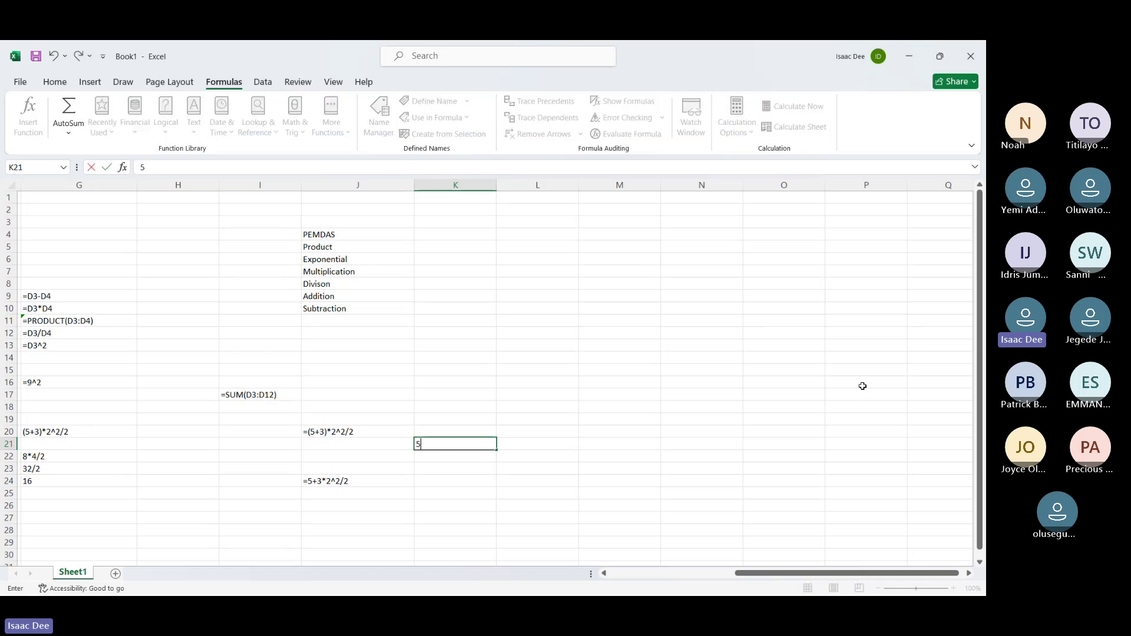
pyautogui.write('+3')
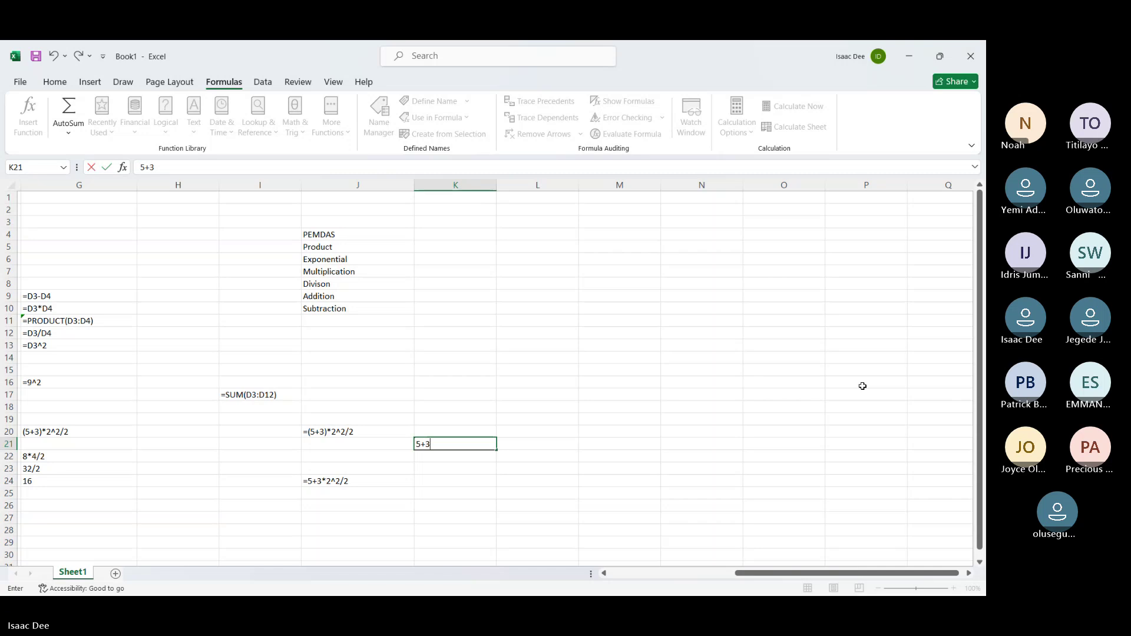
pyautogui.write('*')
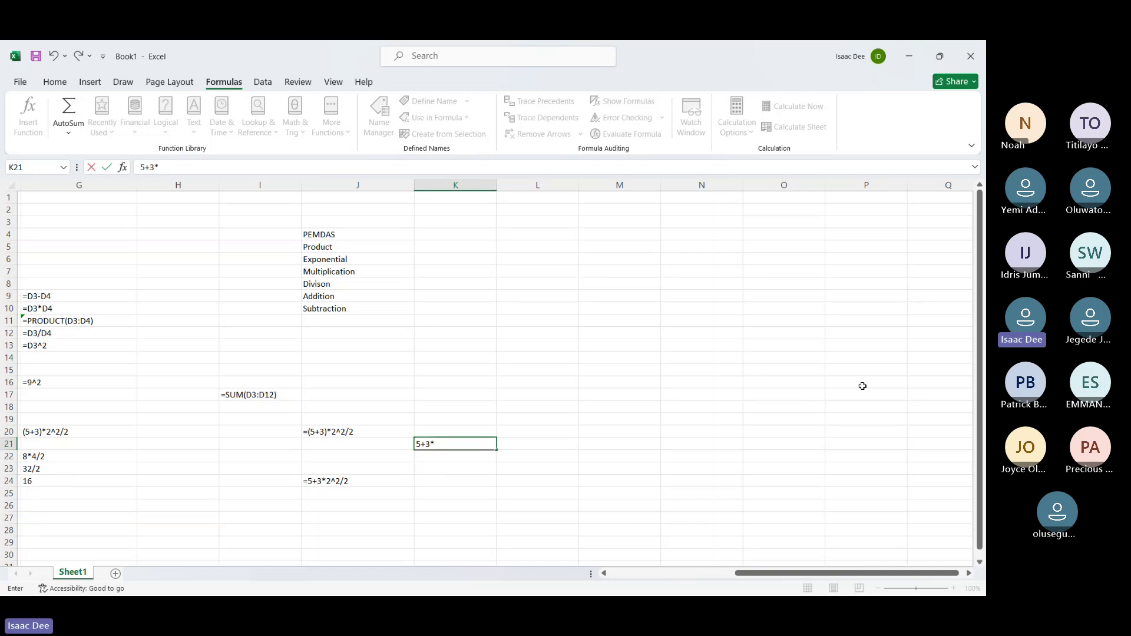
pyautogui.write('4/2')
pyautogui.press('Return')
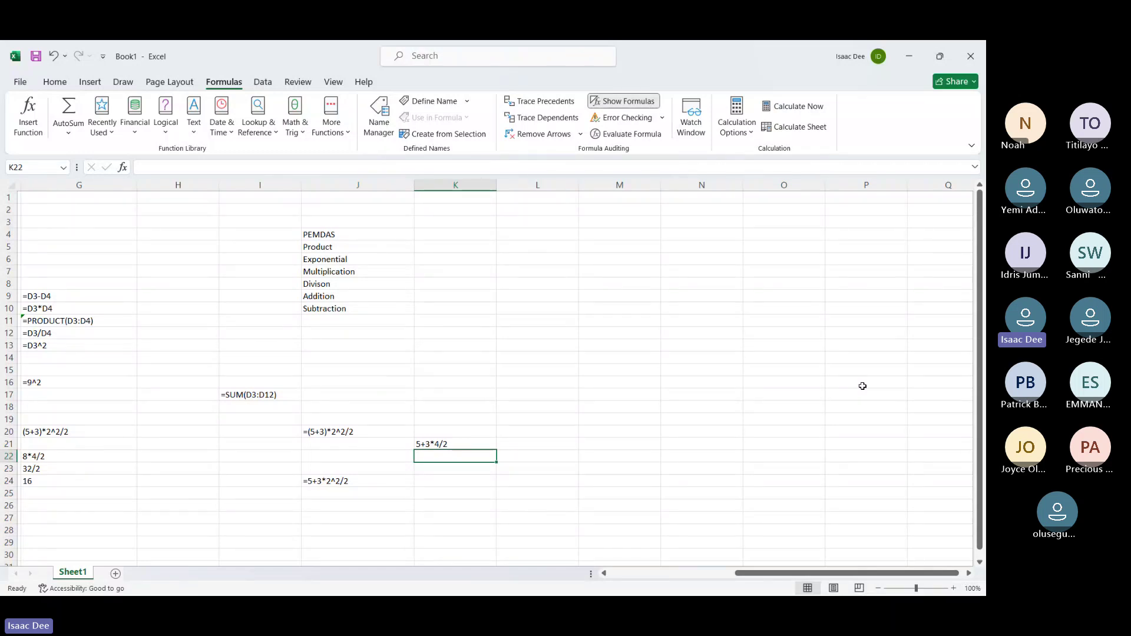
# Continue the worked solution down column K with 5+12/2 in K22, 5+6 in K23 and 11 in K24
pyautogui.write('5+')
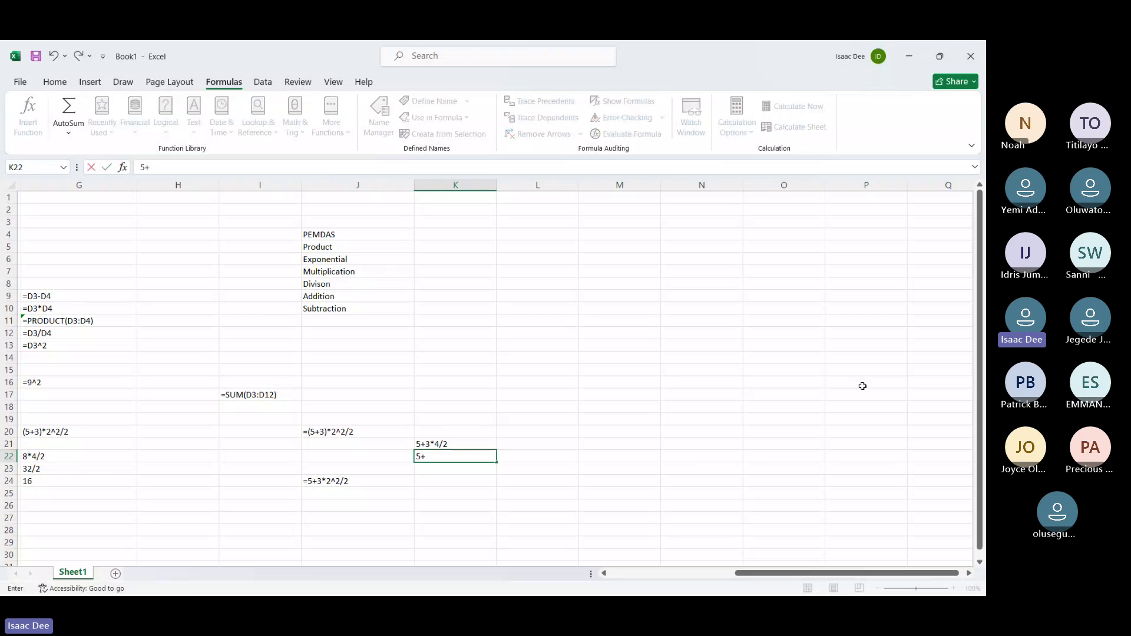
pyautogui.write('12/2')
pyautogui.press('Return')
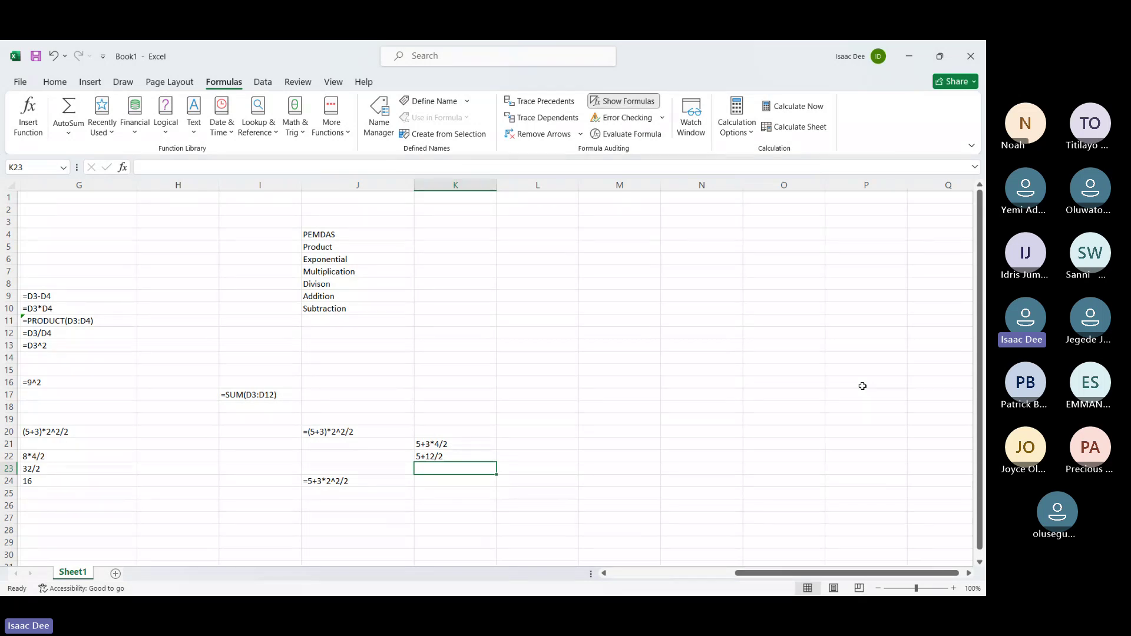
pyautogui.write('5')
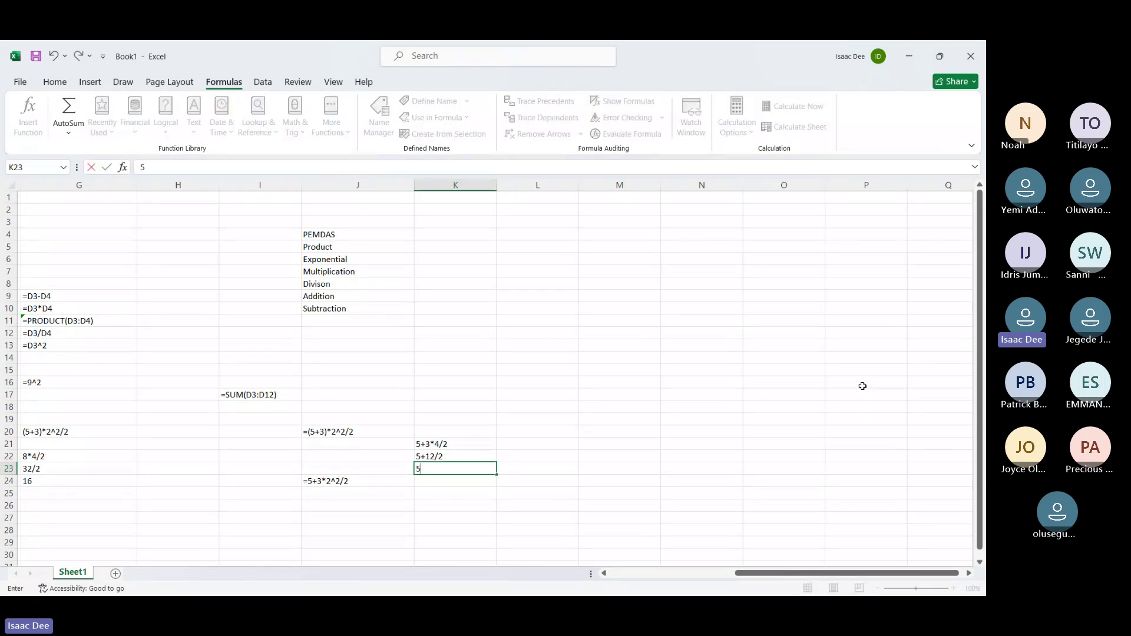
pyautogui.write('+6')
pyautogui.press('Return')
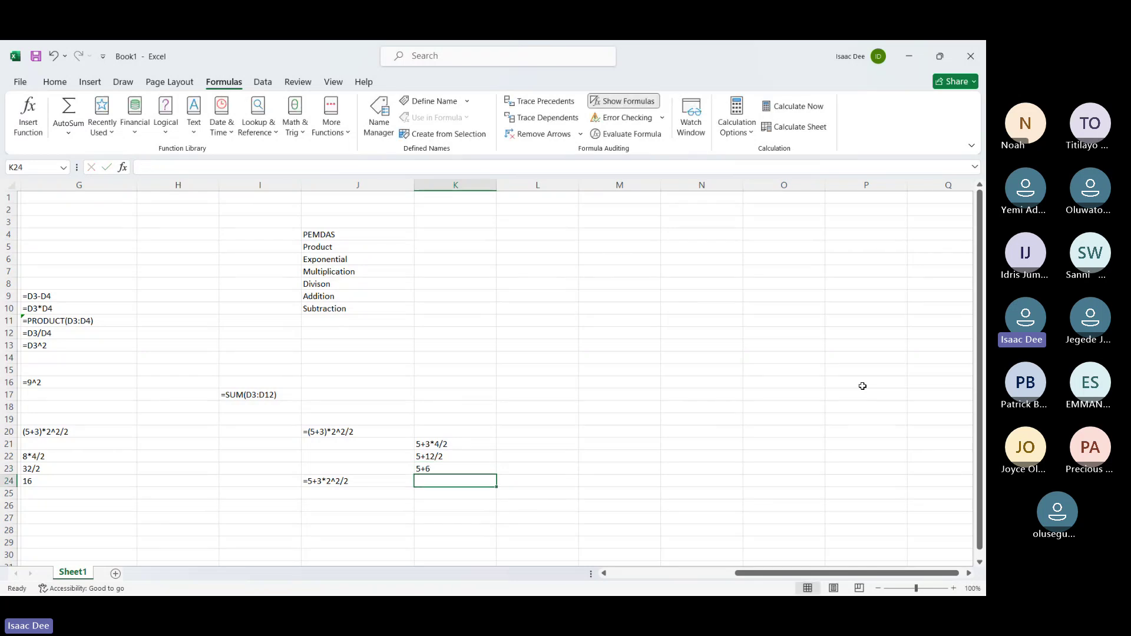
pyautogui.write('11')
pyautogui.press('Return')
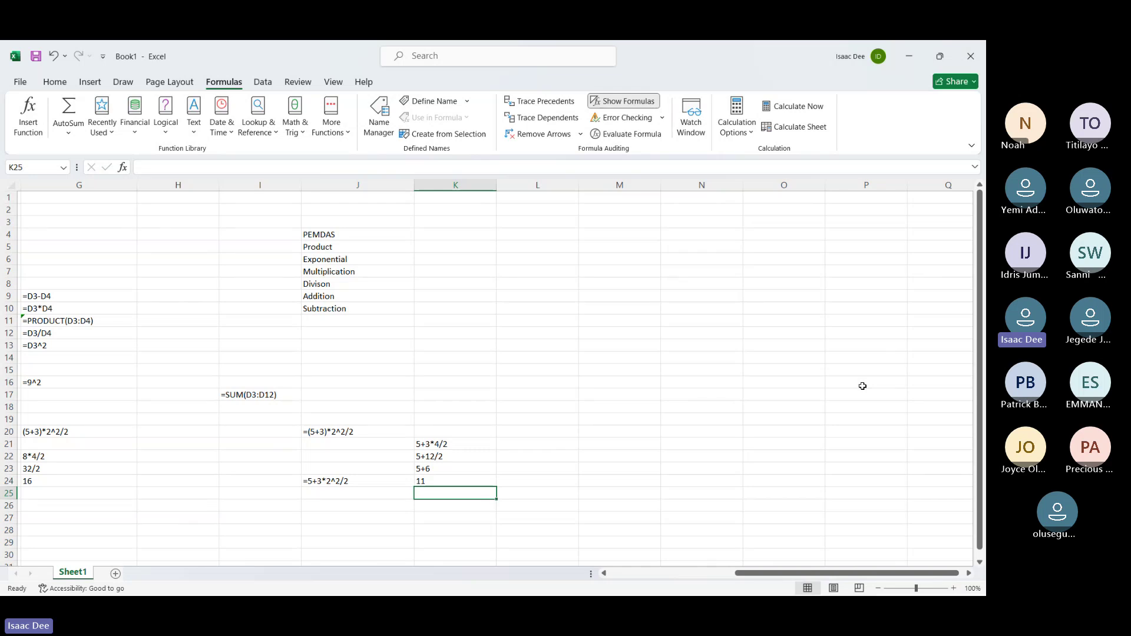
pyautogui.click(379, 484)
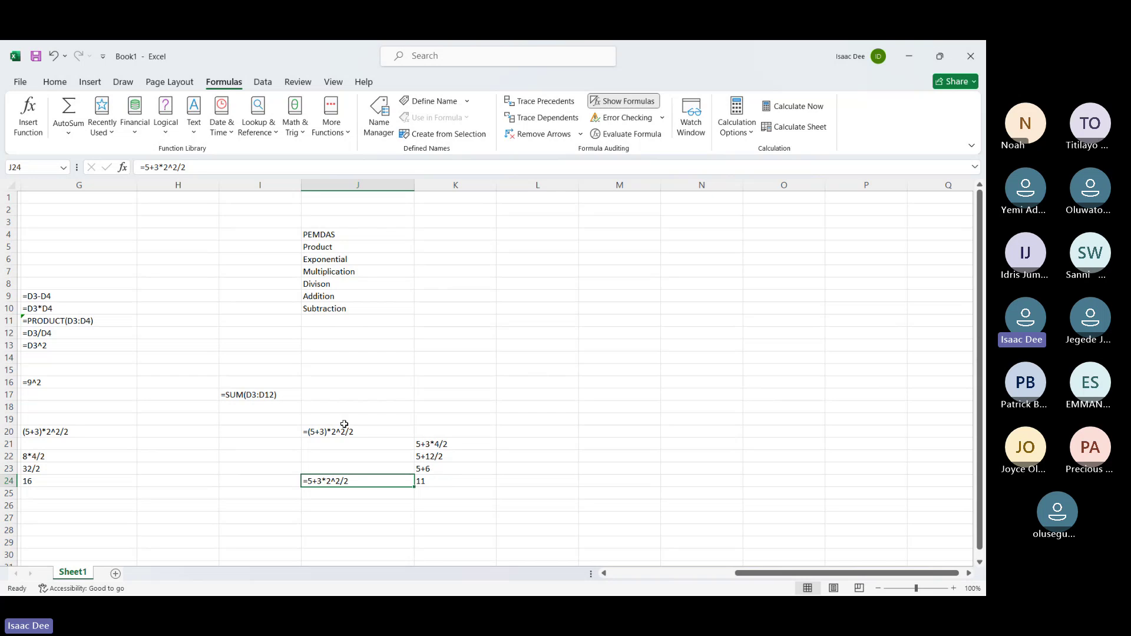
pyautogui.press('Up')
pyautogui.press('Up')
pyautogui.press('Up')
pyautogui.press('Up')
pyautogui.click(547, 444)
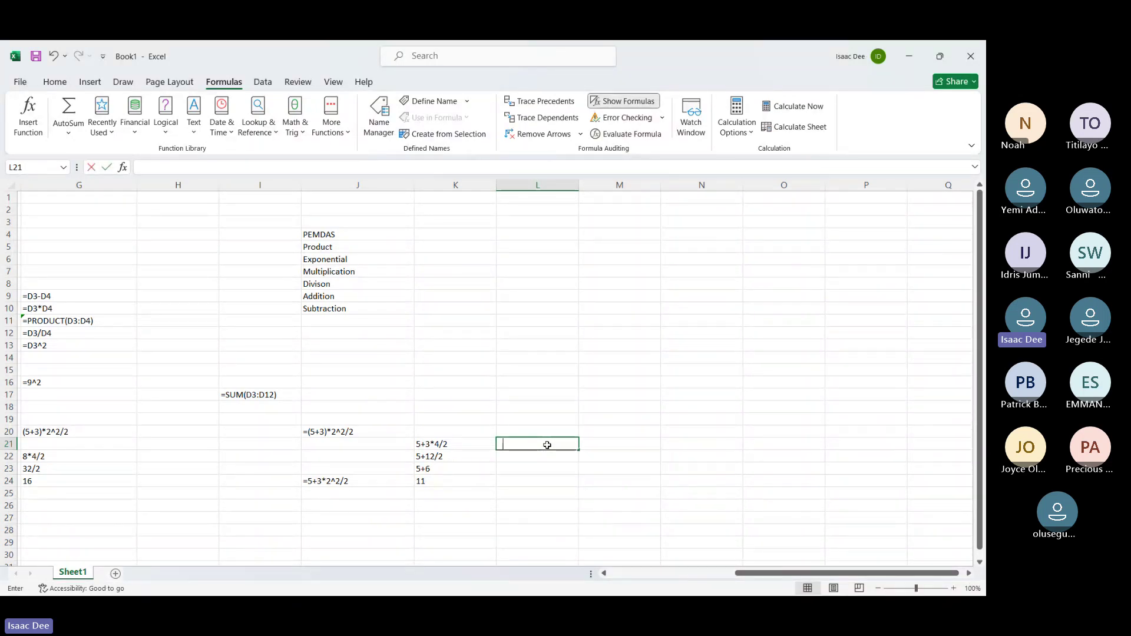
pyautogui.write('8')
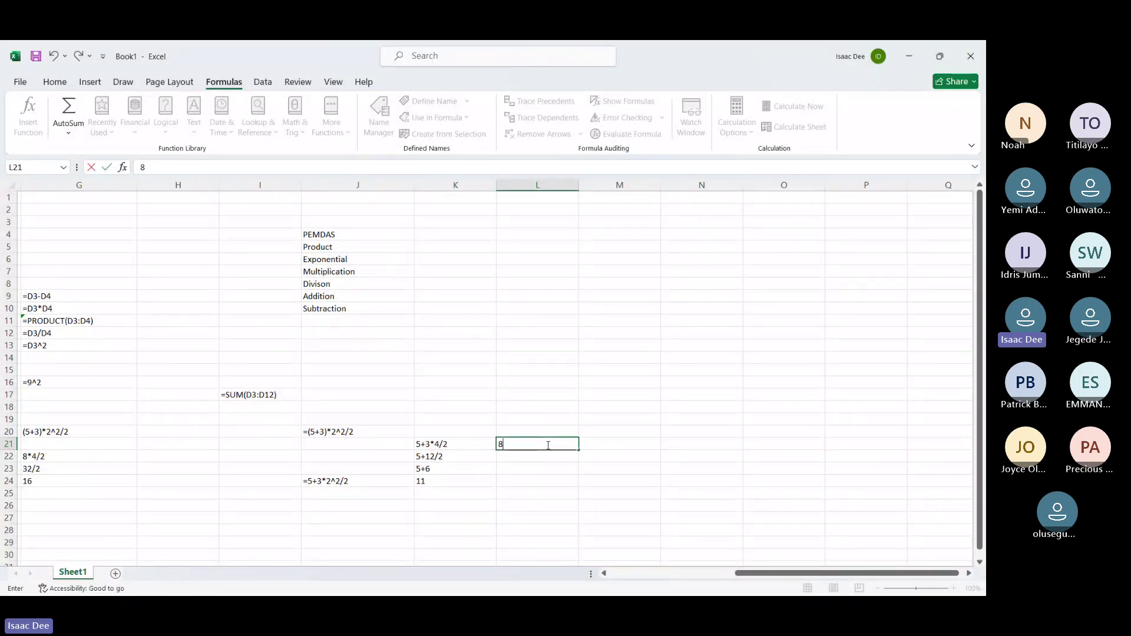
pyautogui.press('Escape')
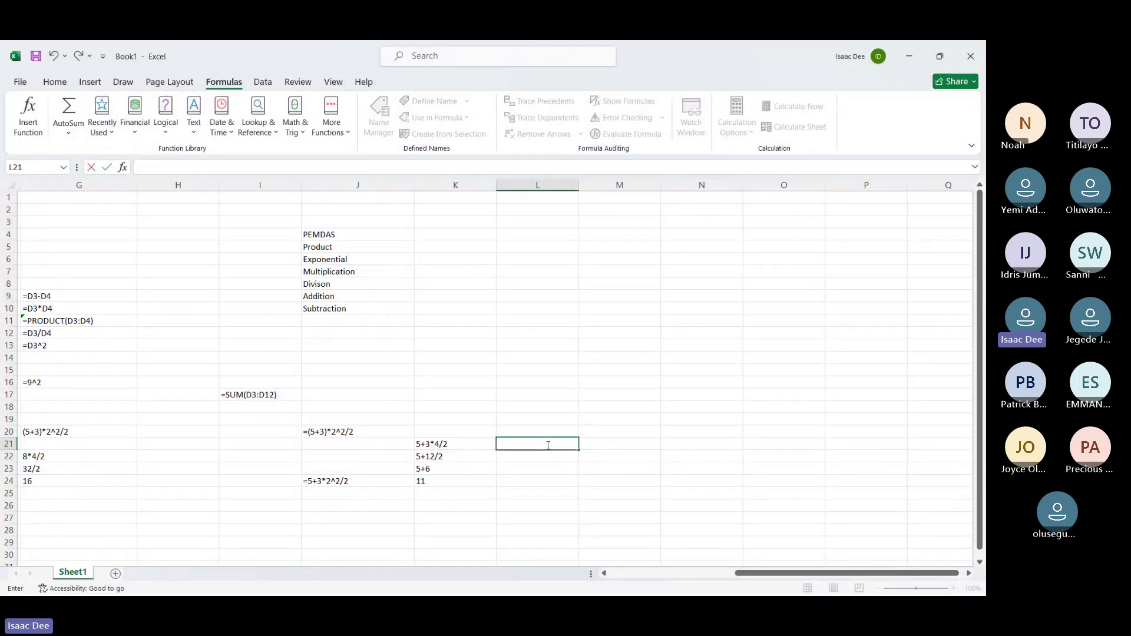
# Replace the Product entry in J5 of the PEMDAS list with Parathesis
pyautogui.click(328, 247)
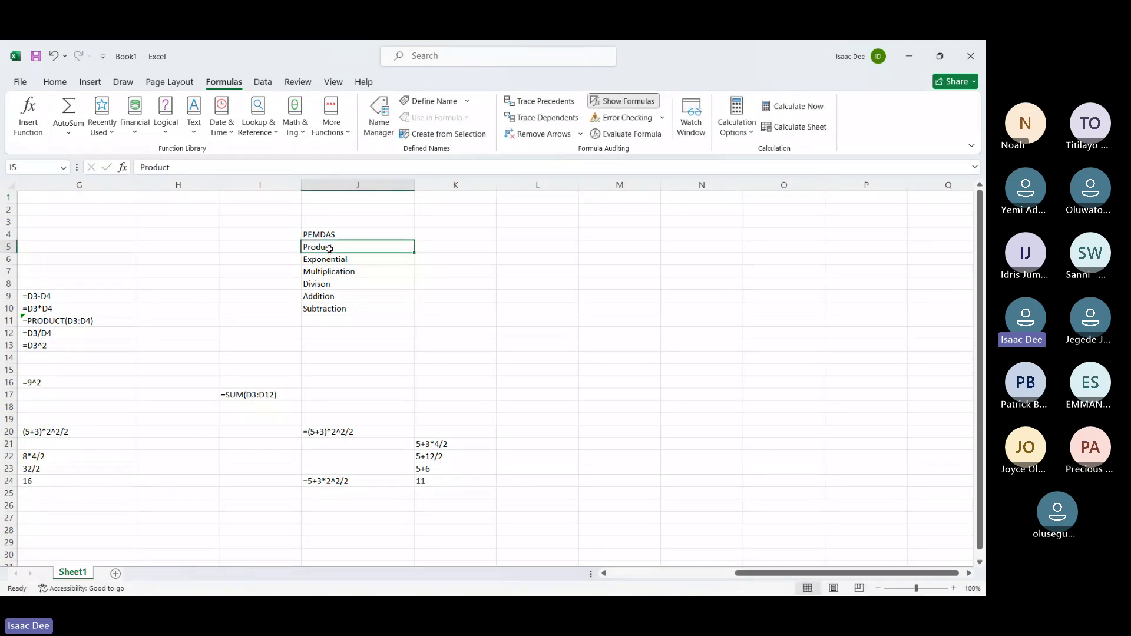
pyautogui.write('Parathes')
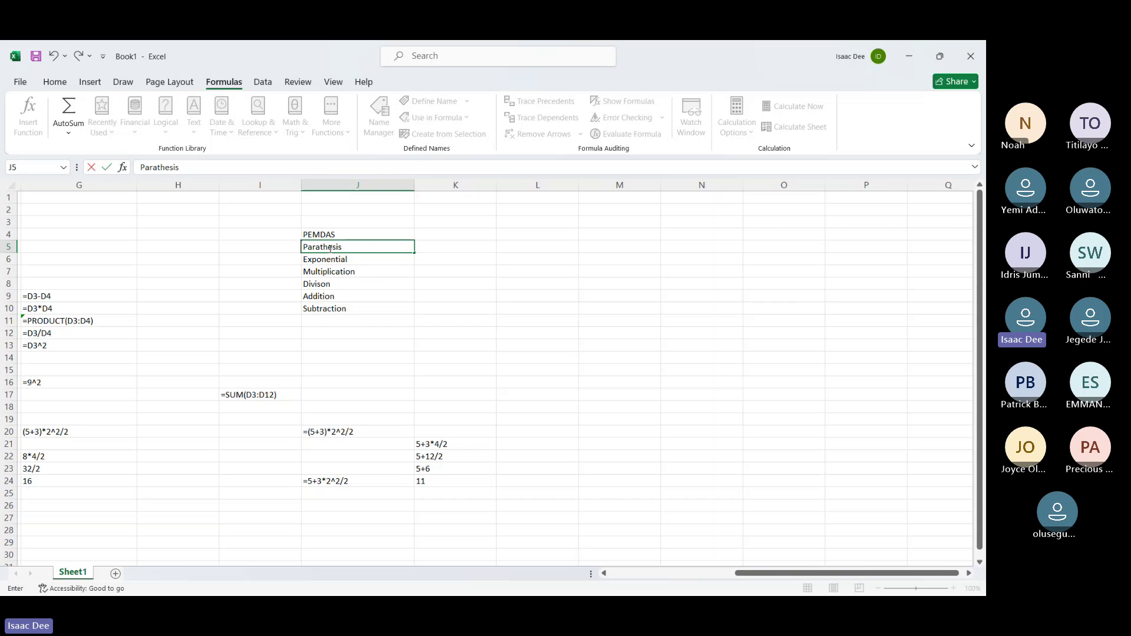
pyautogui.write('is')
pyautogui.press('Return')
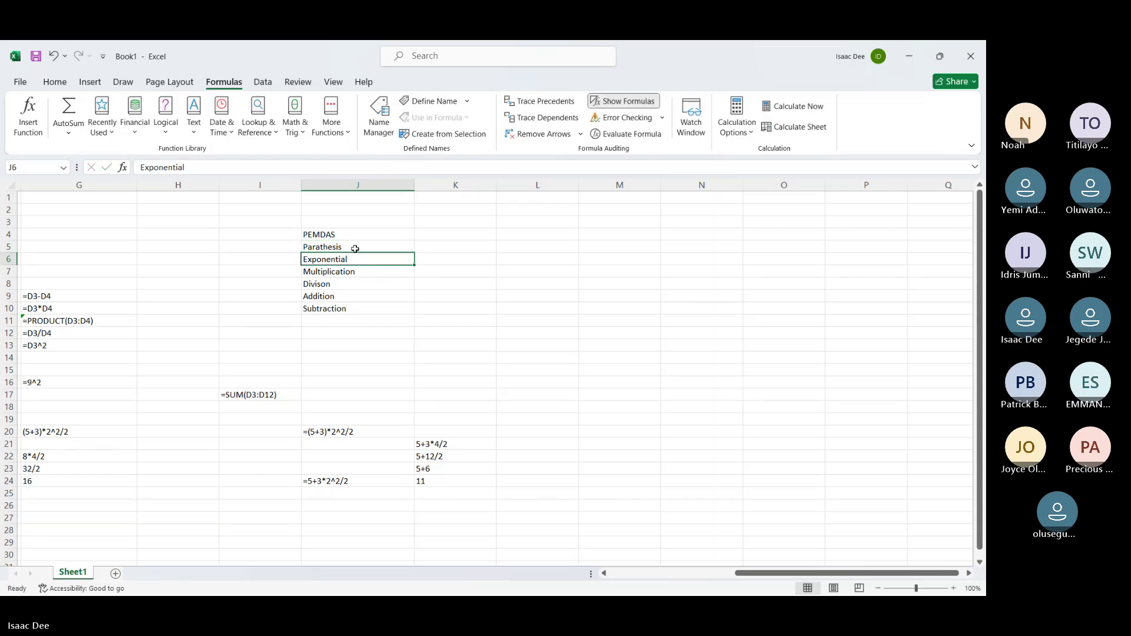
pyautogui.click(355, 247)
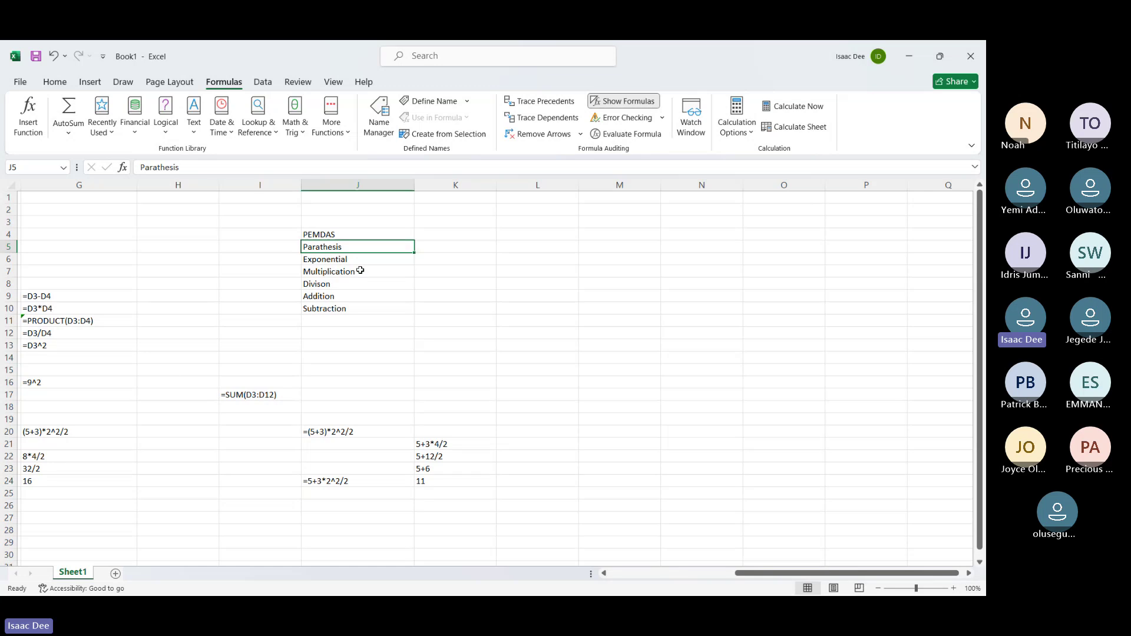
pyautogui.click(361, 272)
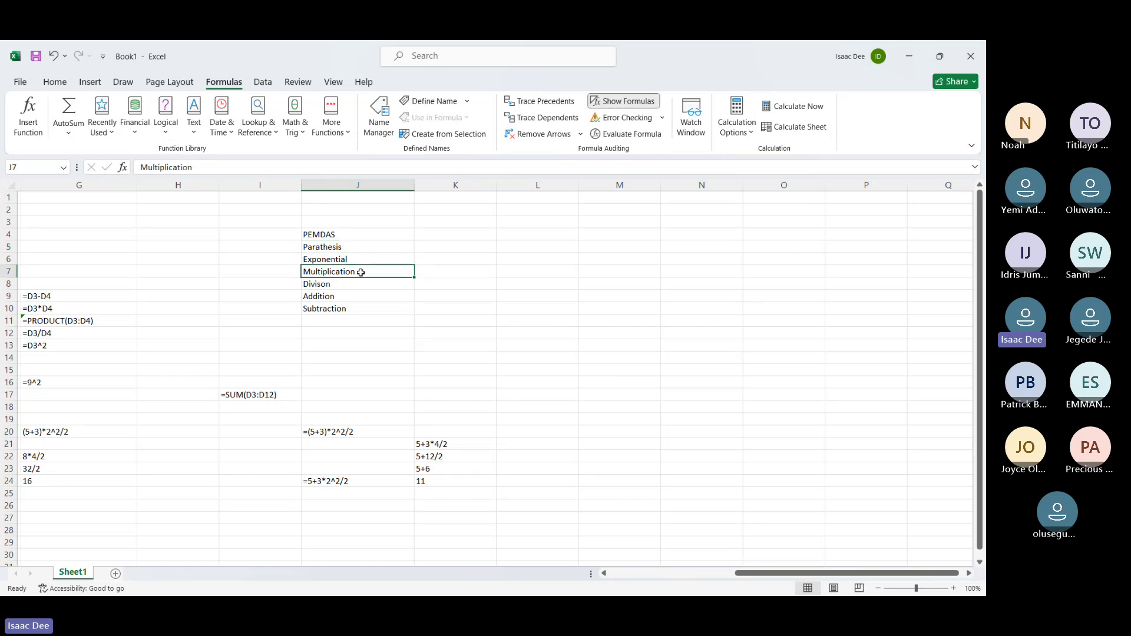
pyautogui.click(531, 429)
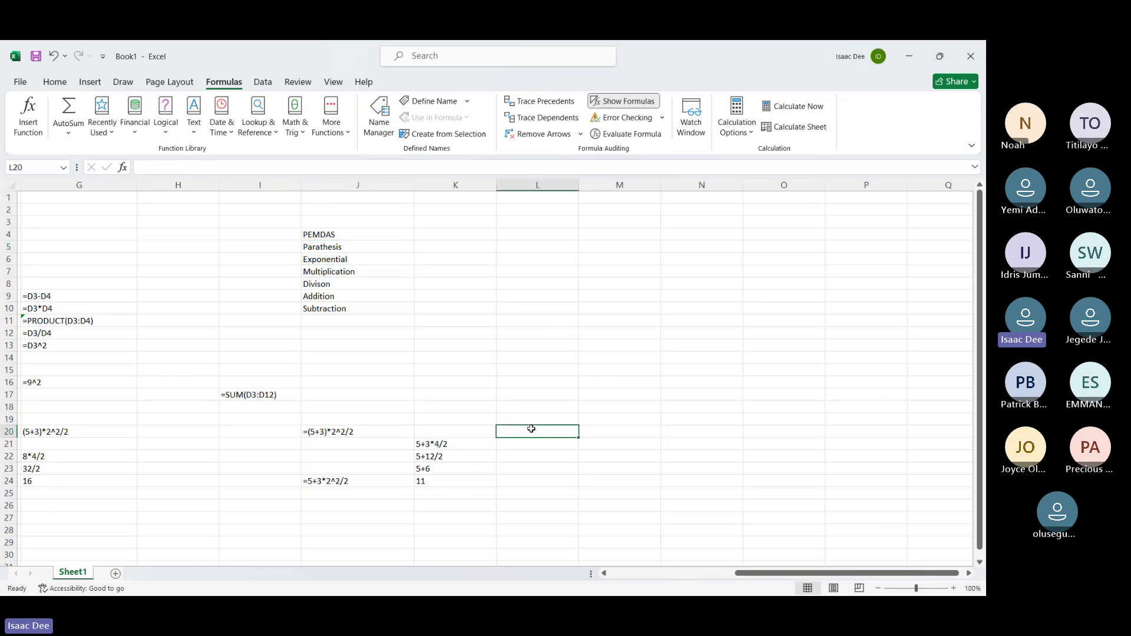
pyautogui.press('Return')
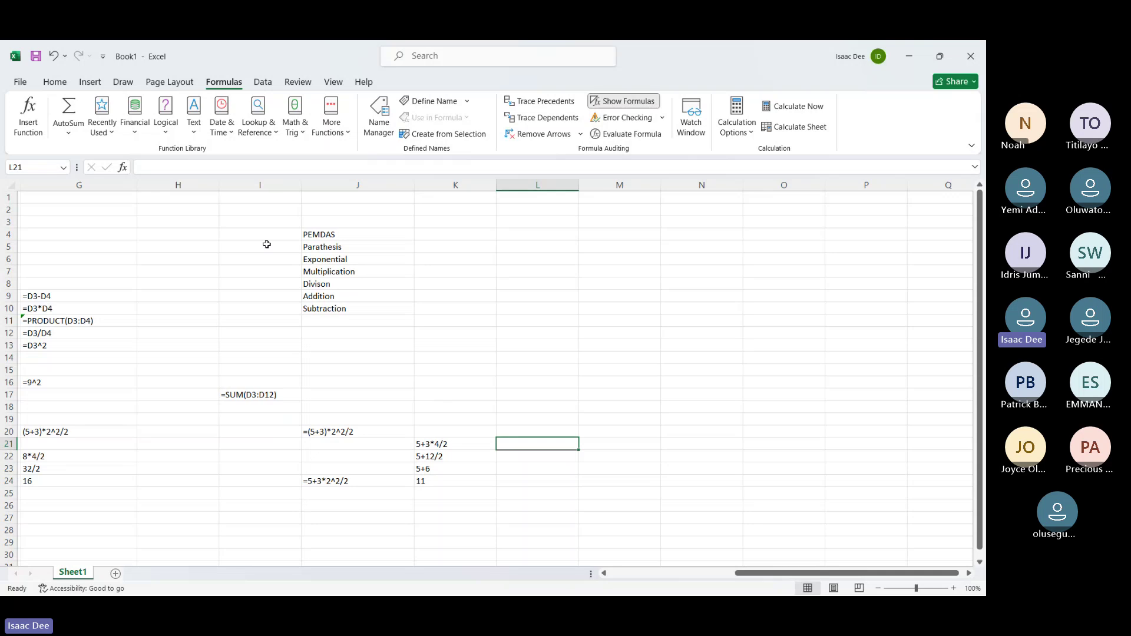
# Correct the spelling of the J5 entry in the PEMDAS list to Parenthesis
pyautogui.click(321, 248)
pyautogui.doubleClick(321, 248)
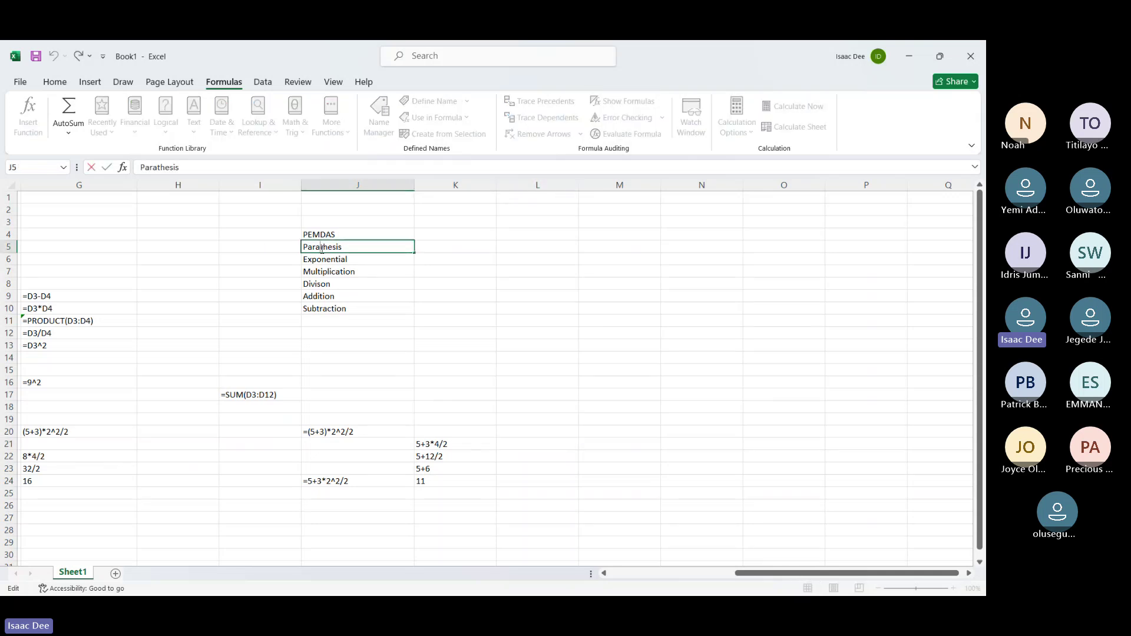
pyautogui.press('BackSpace')
pyautogui.write('en')
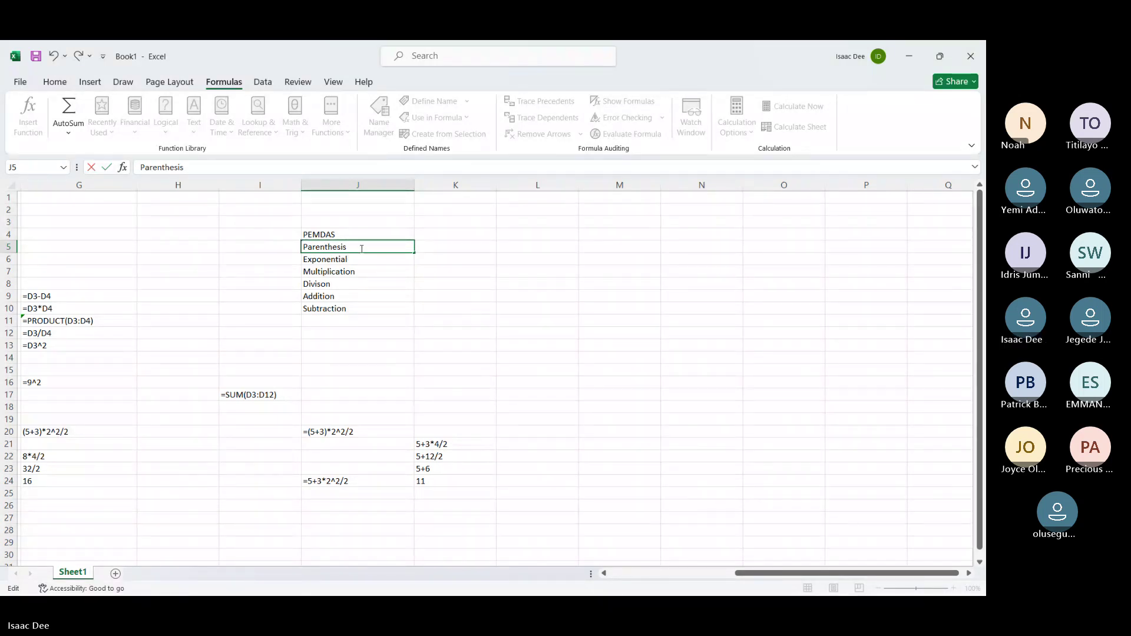
pyautogui.click(528, 443)
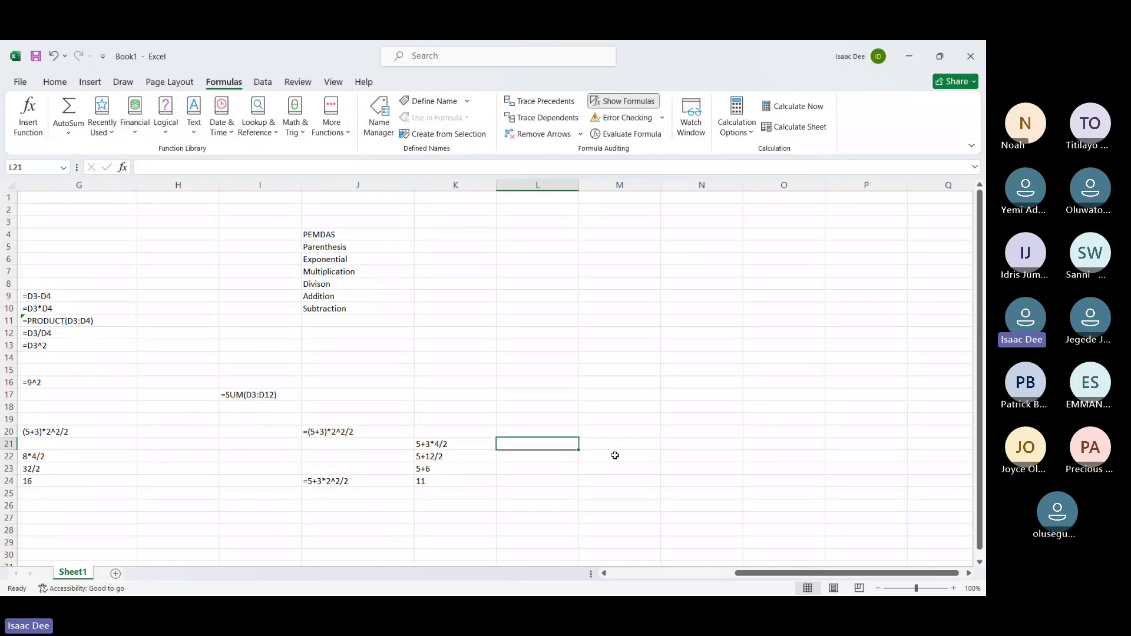
# Enter 8*2^2/2 as plain text in L21, starting the worked solution of the parenthesized J20 expression
pyautogui.write('8')
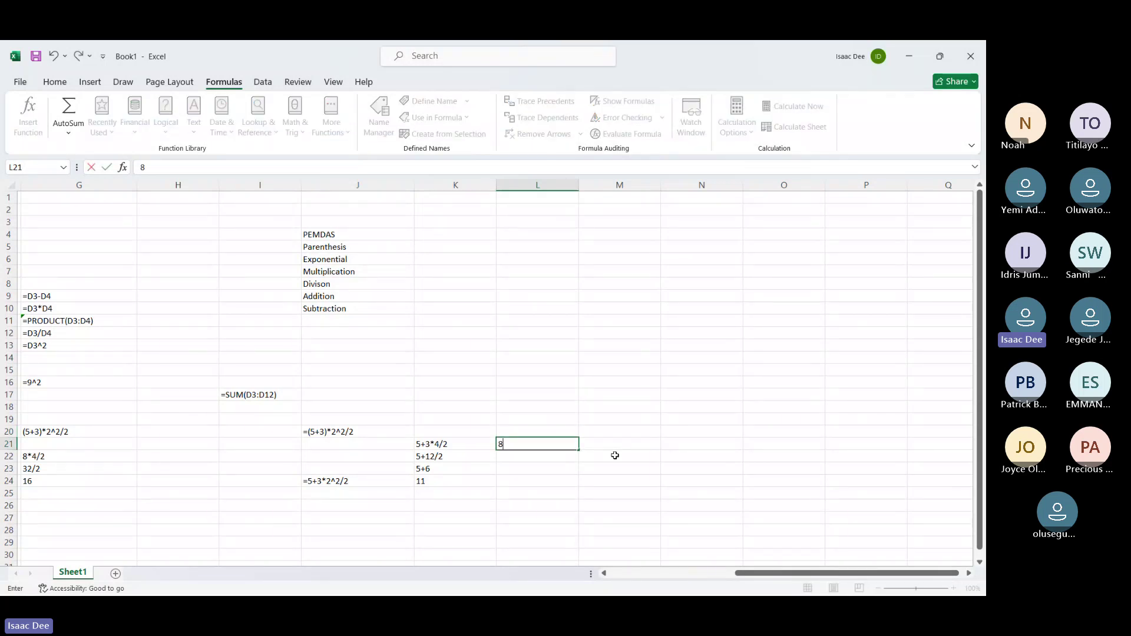
pyautogui.write('*2')
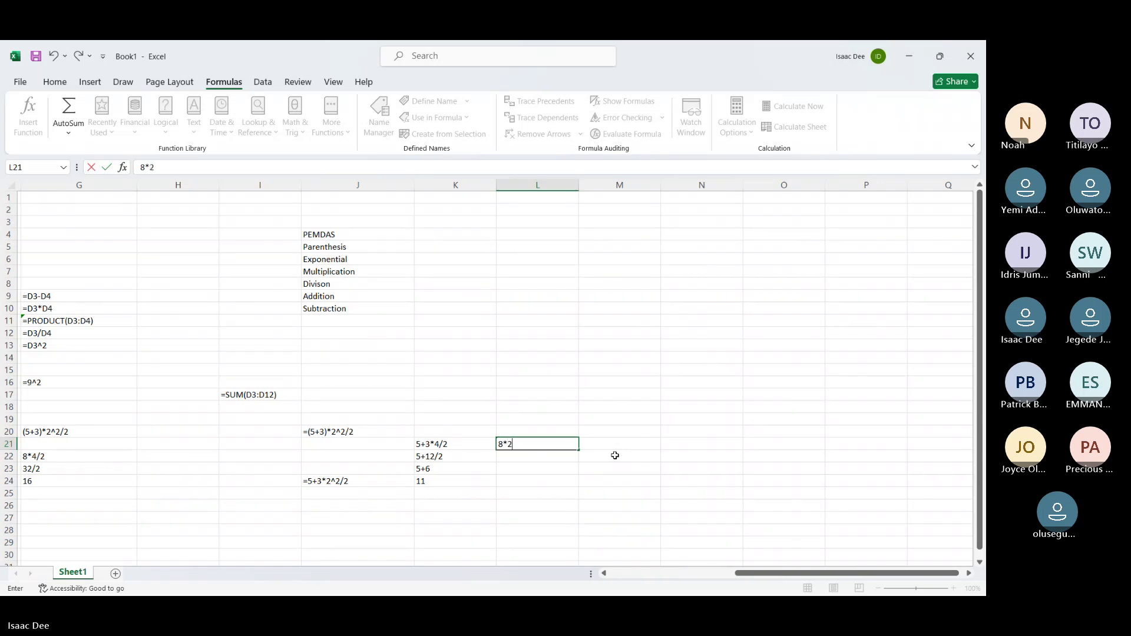
pyautogui.write('^')
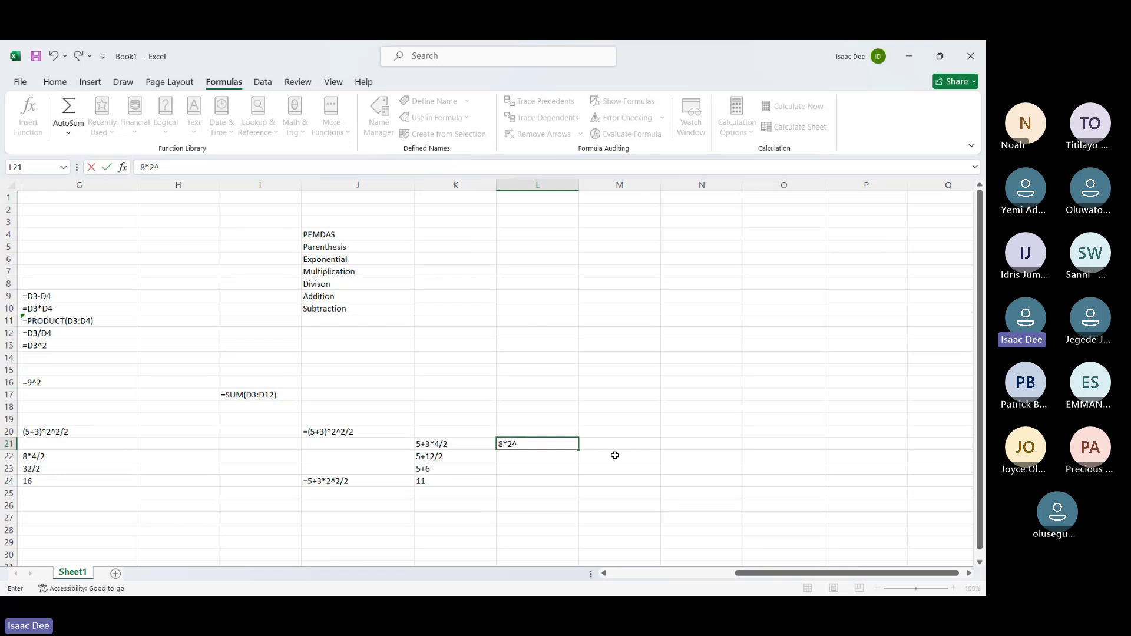
pyautogui.write('2/2')
pyautogui.press('Return')
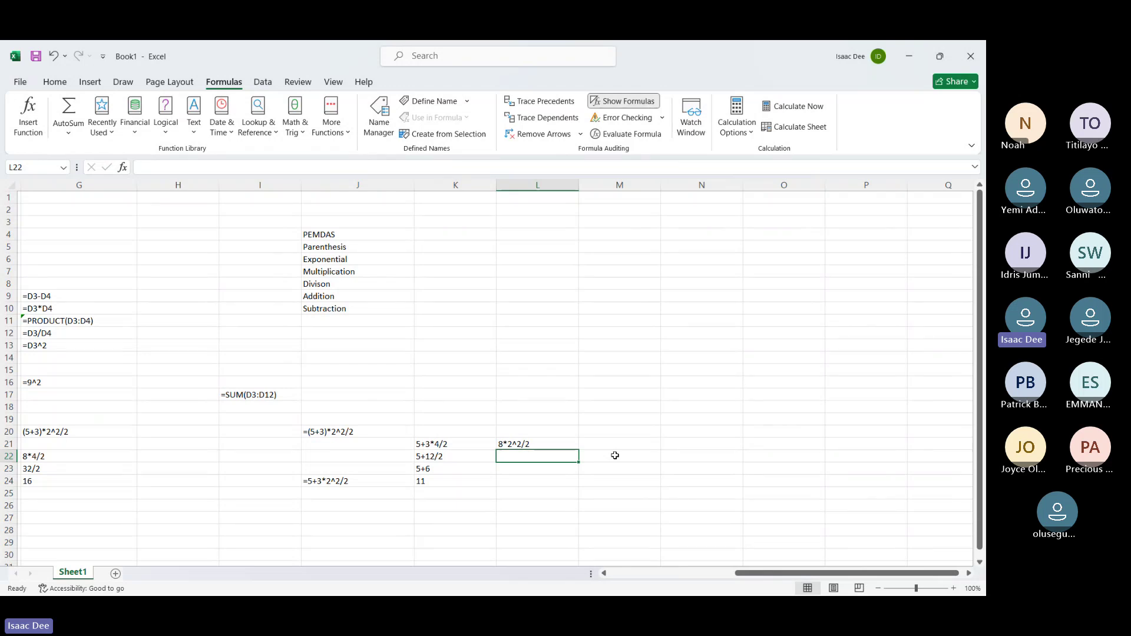
# Continue the parenthesized expression's worked solution with 8*4/2 in L22 and 32/2 in L23
pyautogui.write('8')
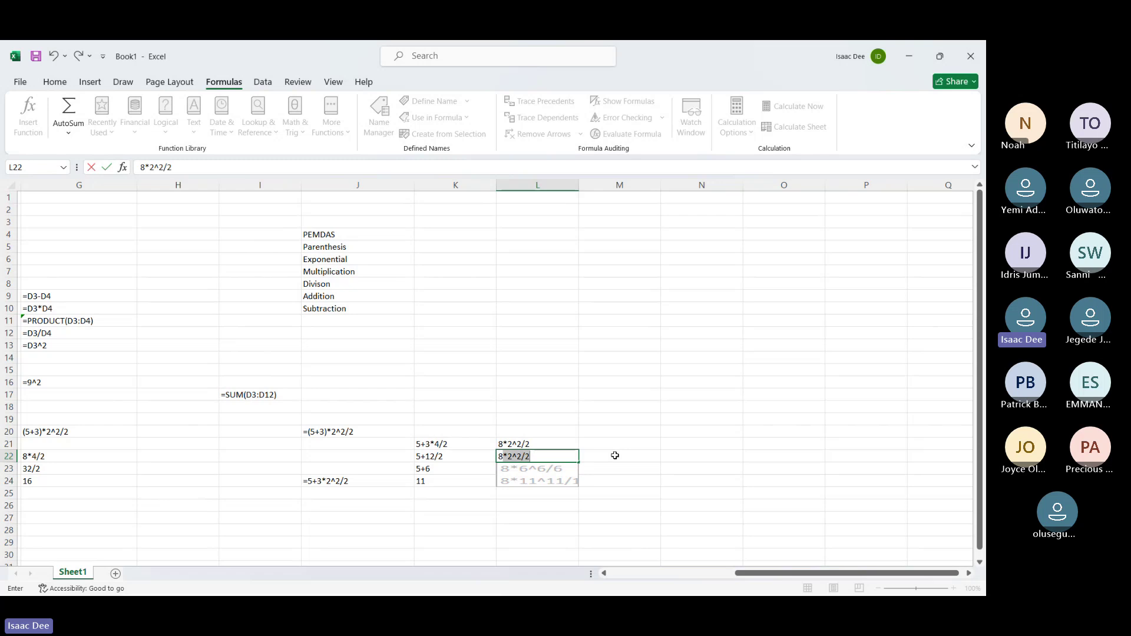
pyautogui.write('*4')
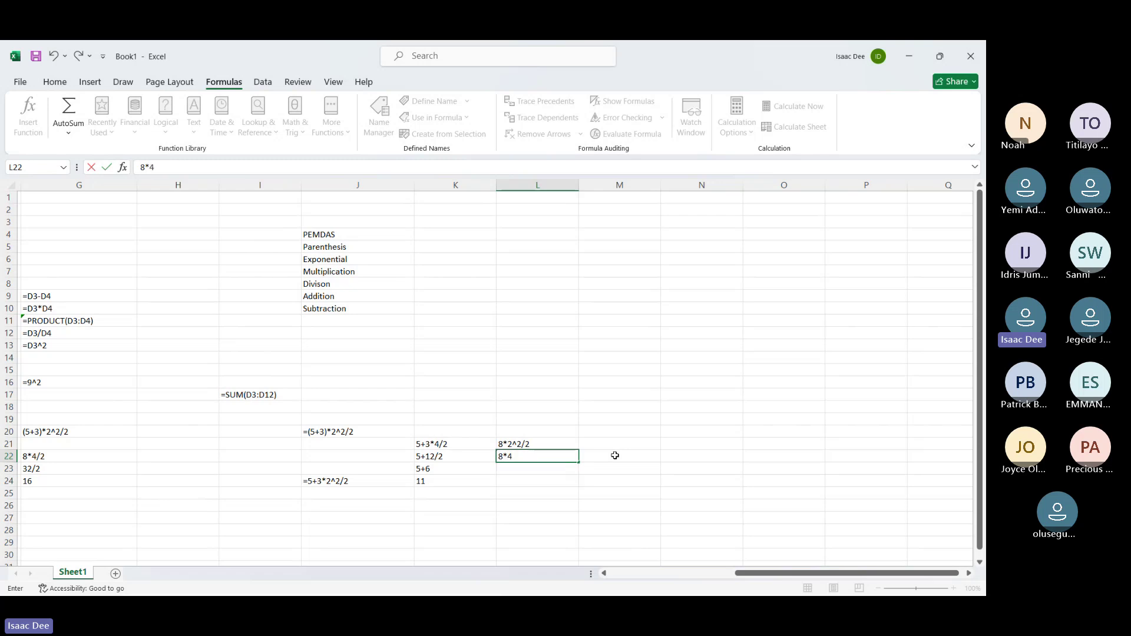
pyautogui.write('/2')
pyautogui.press('Return')
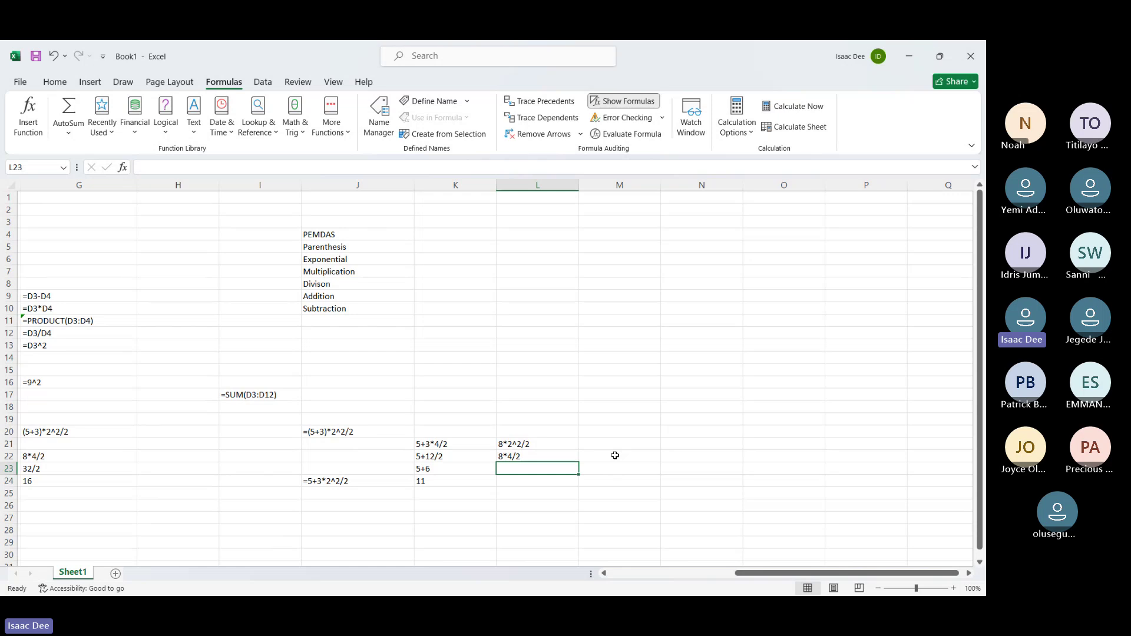
pyautogui.write('32/2')
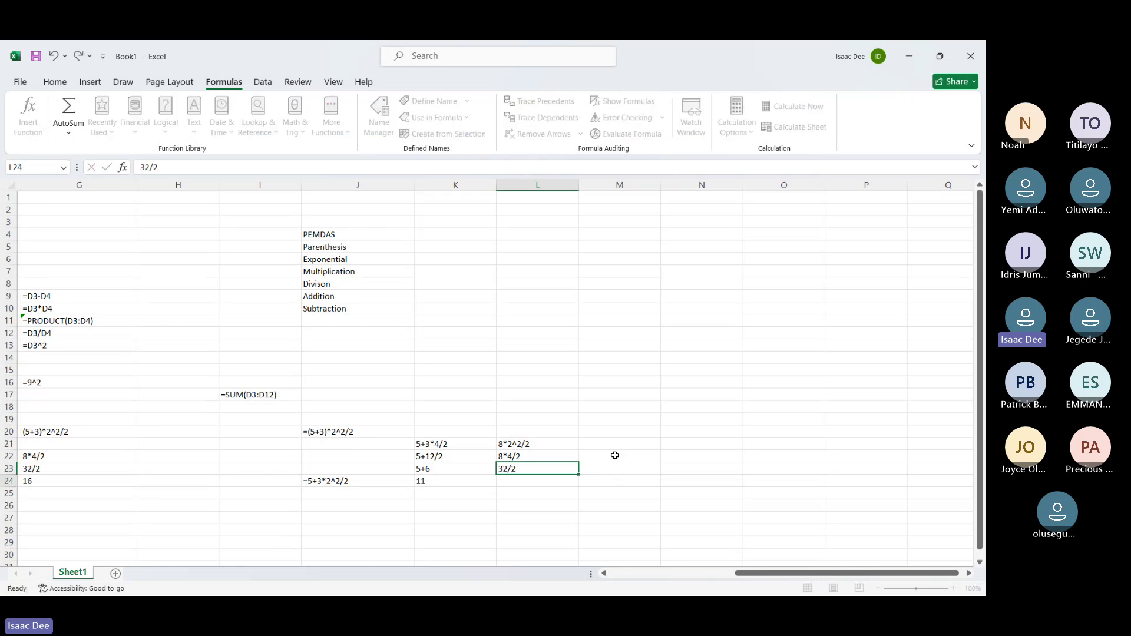
# Finish the parenthesized expression's worked solution by entering its final result, 16, in L24
pyautogui.press('Return')
pyautogui.hotkey('ctrl', 'd')
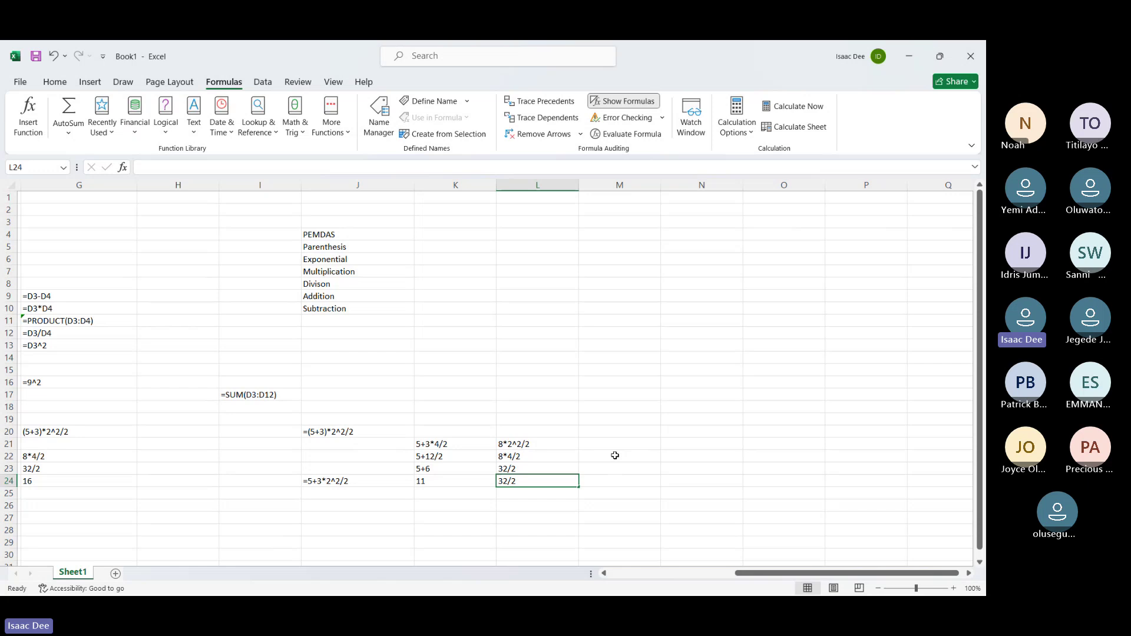
pyautogui.write('16')
pyautogui.press('Return')
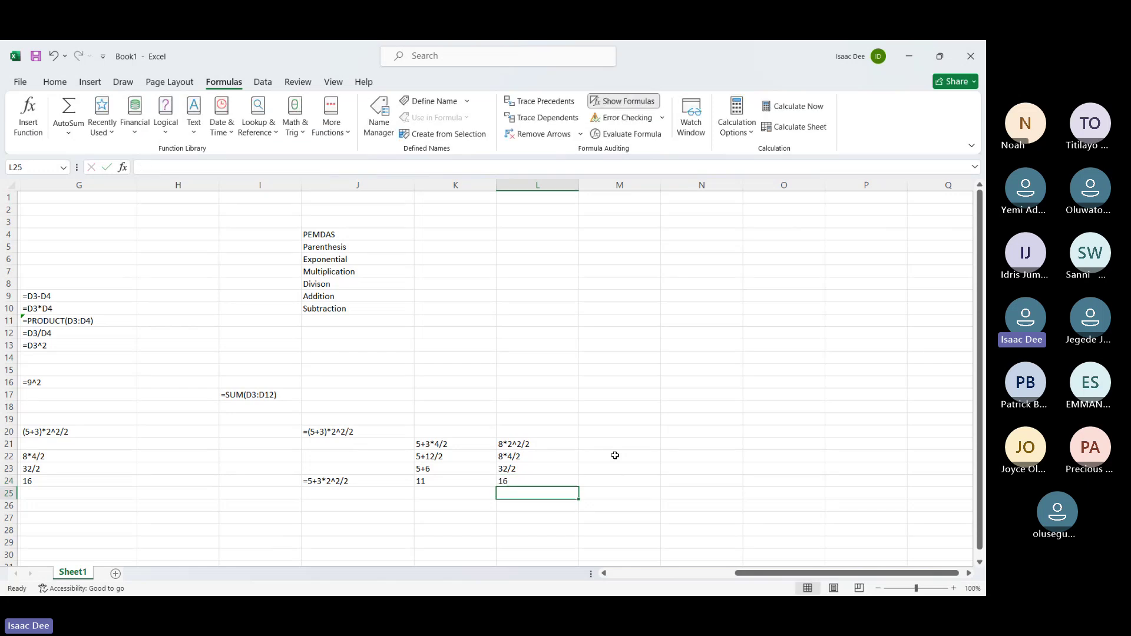
pyautogui.press('Down')
pyautogui.press('Down')
pyautogui.press('Down')
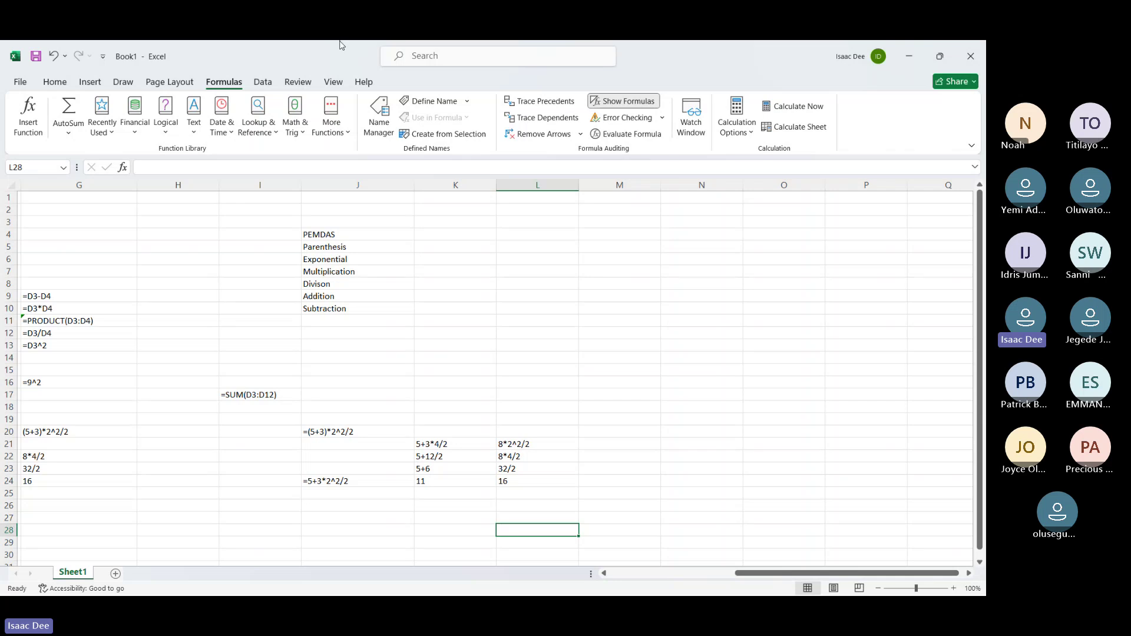
# Turn off the Show Formulas display so the sheet's cells show calculated values
pyautogui.hscroll(-1, 403, 312)
pyautogui.hscroll(-5, 403, 312)
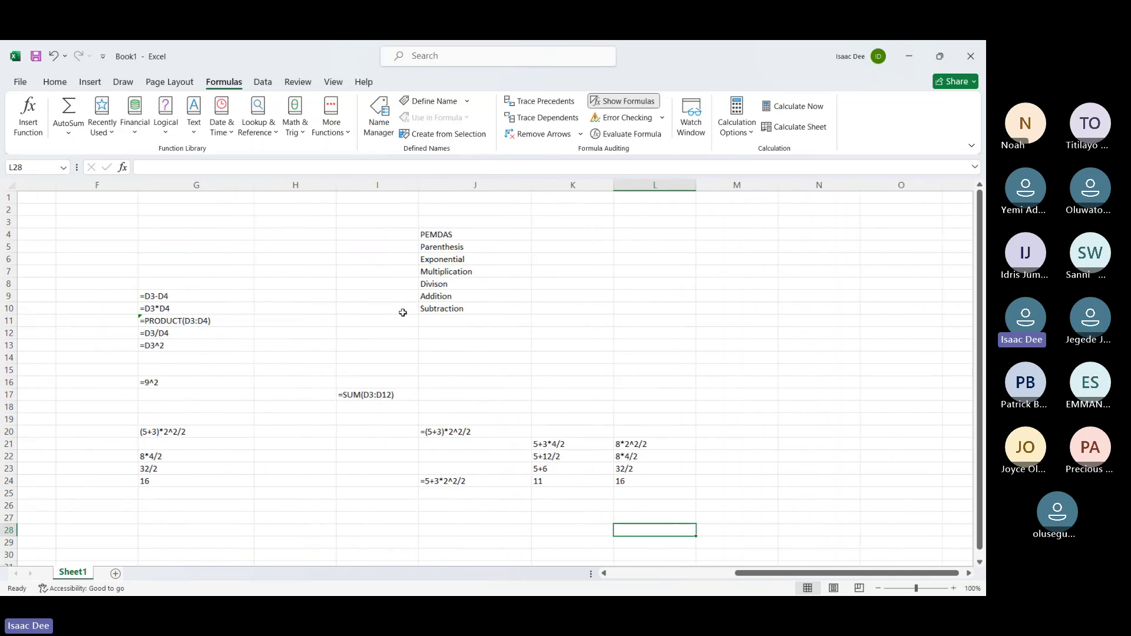
pyautogui.hscroll(-1, 301, 329)
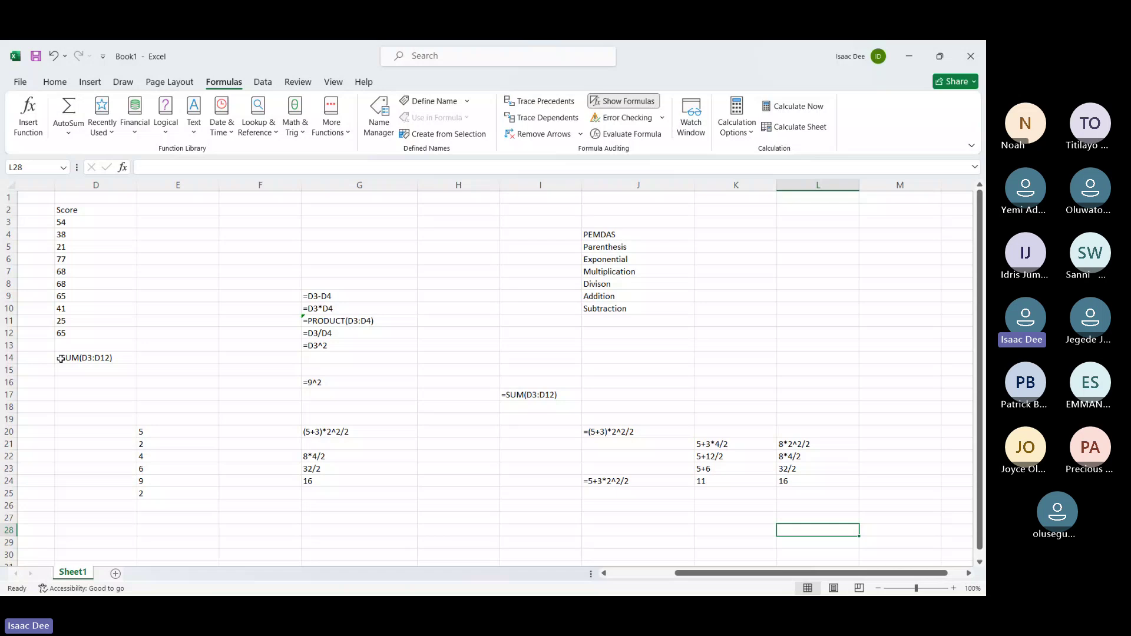
pyautogui.hscroll(-2, 60, 359)
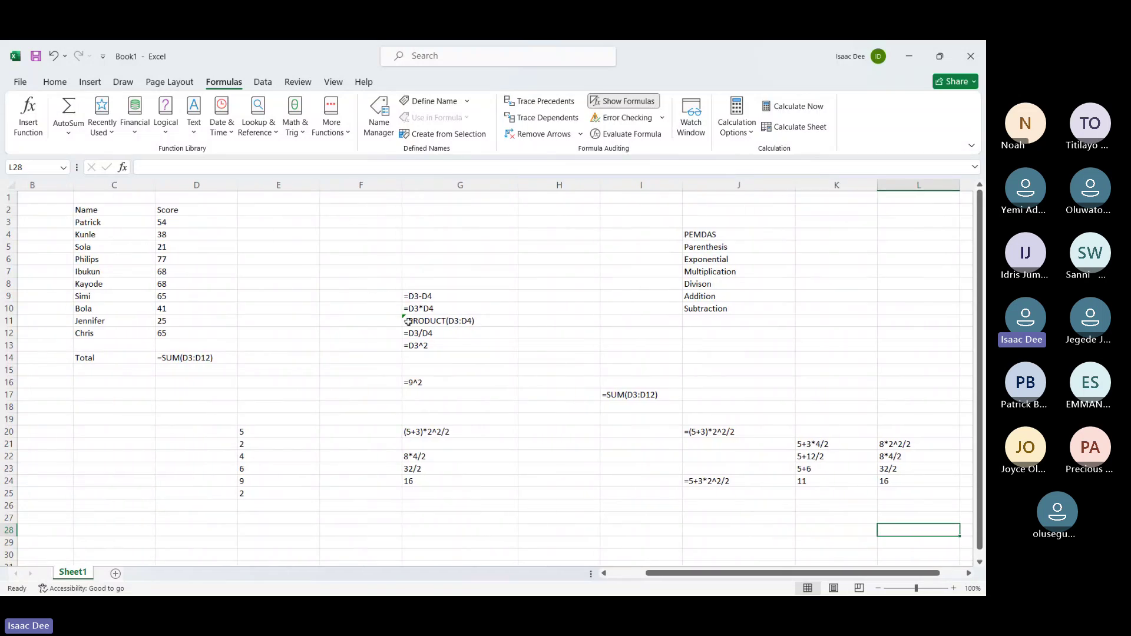
pyautogui.click(624, 100)
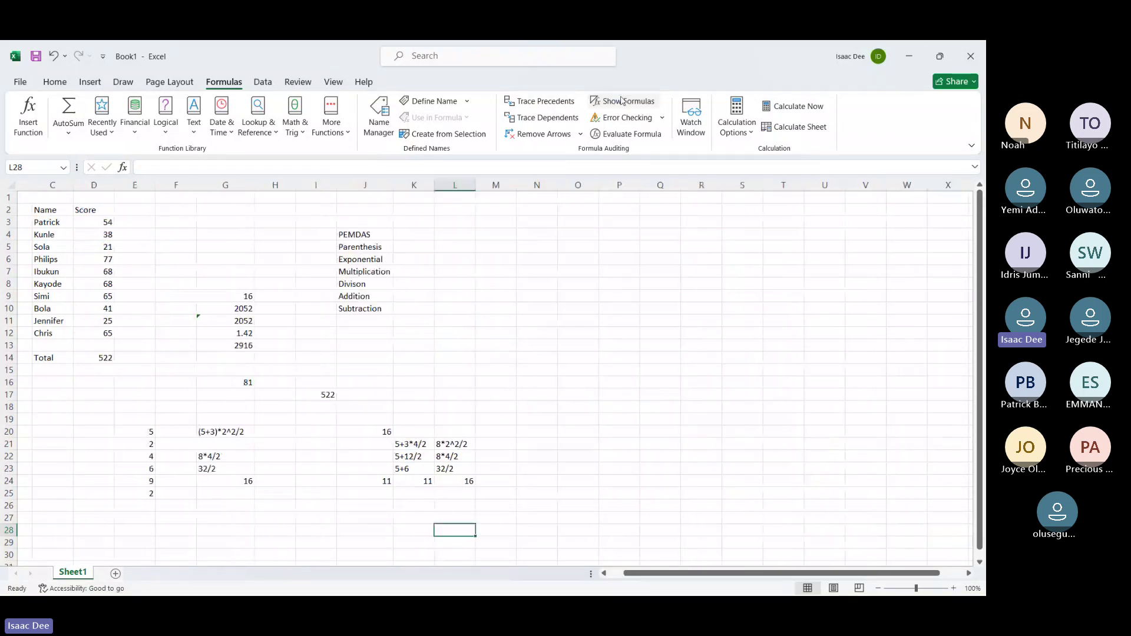
# Select the range F3:N28 containing the practice formulas, PEMDAS list and worked solutions
pyautogui.moveTo(160, 225); pyautogui.dragTo(522, 531)
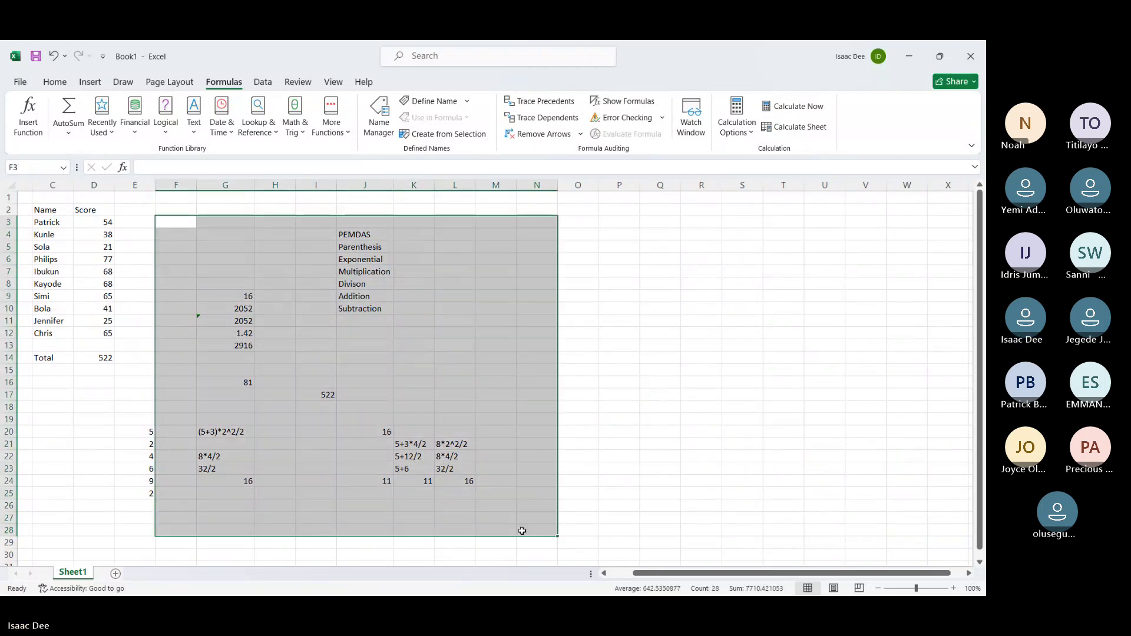
# Clear the practice contents from F3:N28 and the loose numbers in E20:E25
pyautogui.press('Delete')
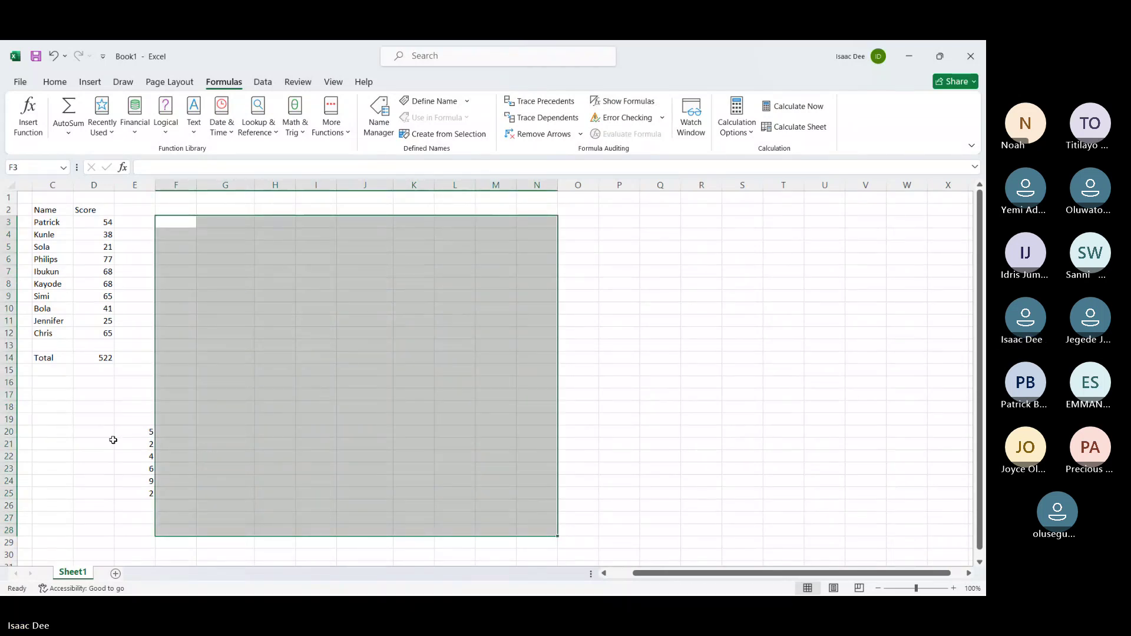
pyautogui.moveTo(135, 432); pyautogui.dragTo(137, 494)
pyautogui.press('Delete')
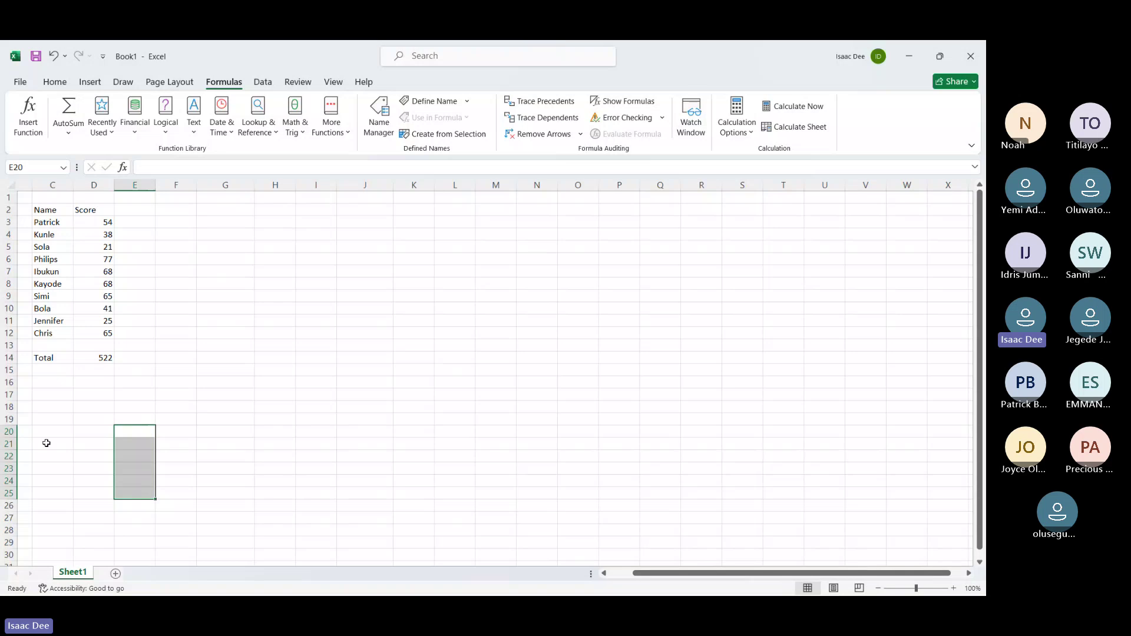
pyautogui.hscroll(-2, 46, 443)
pyautogui.click(184, 395)
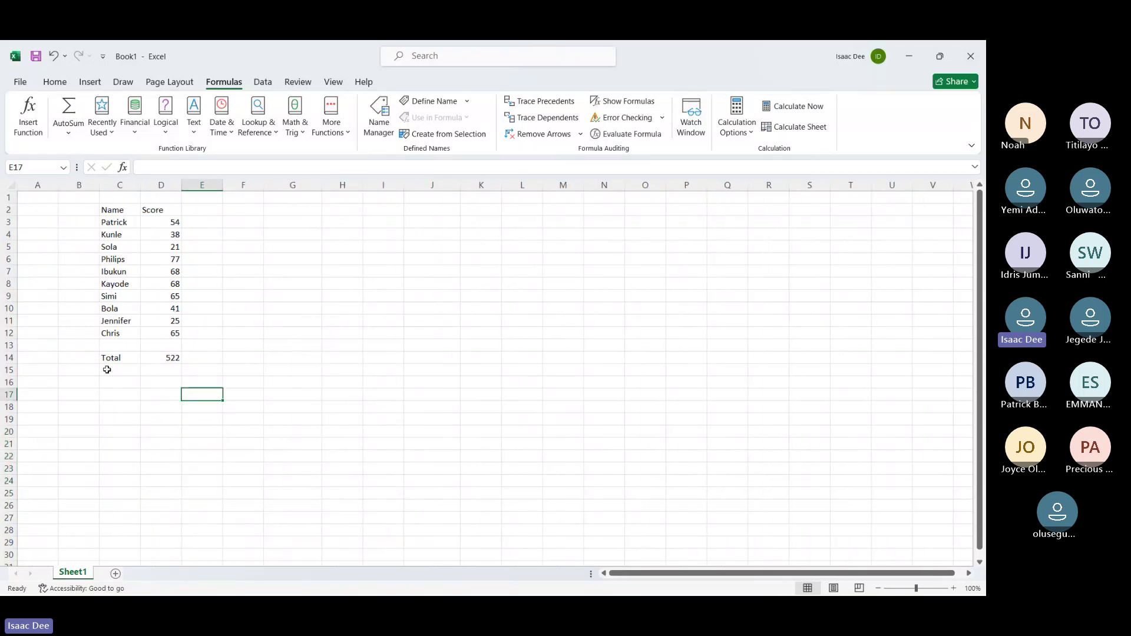
# Add the label "Average" in C15, directly below the Total label
pyautogui.click(119, 358)
pyautogui.press('Return')
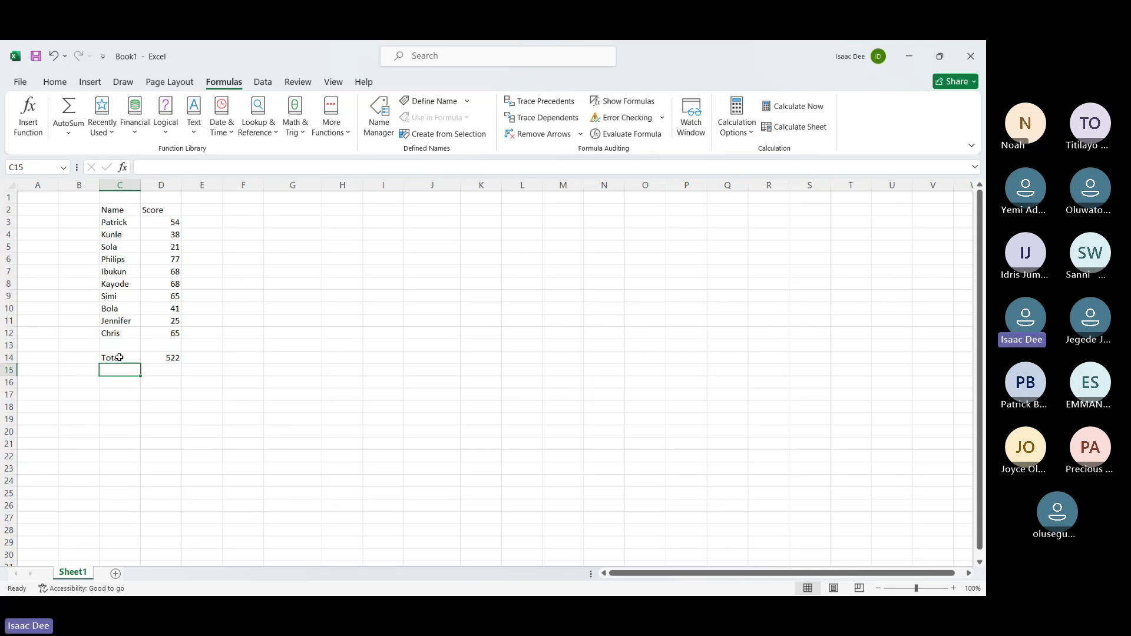
pyautogui.write('Avera')
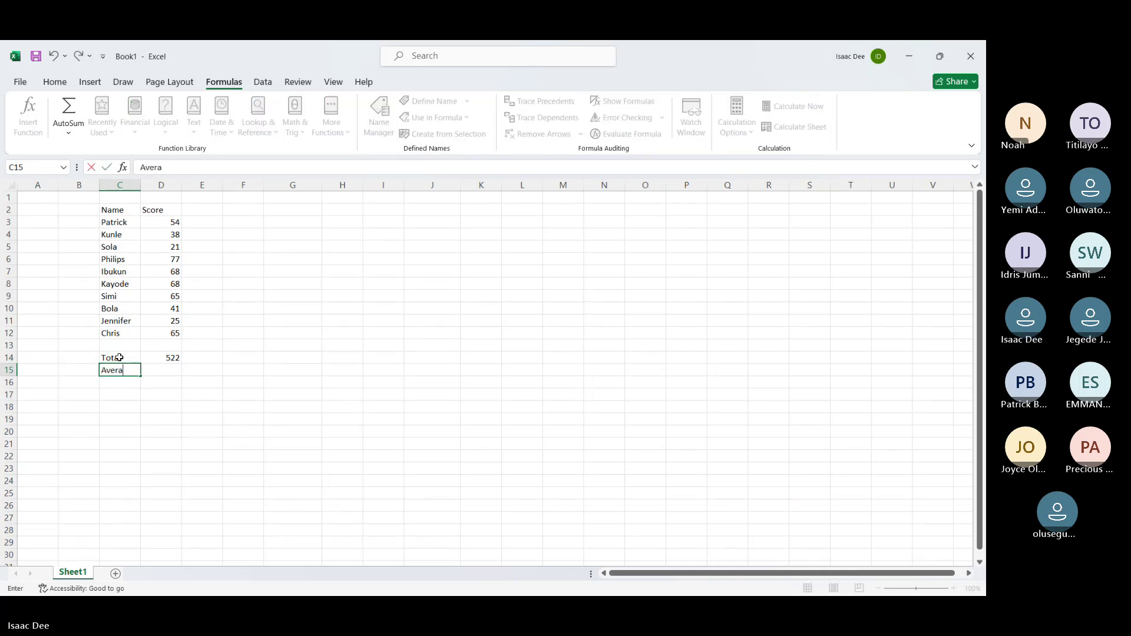
pyautogui.write('ge')
pyautogui.press('Tab')
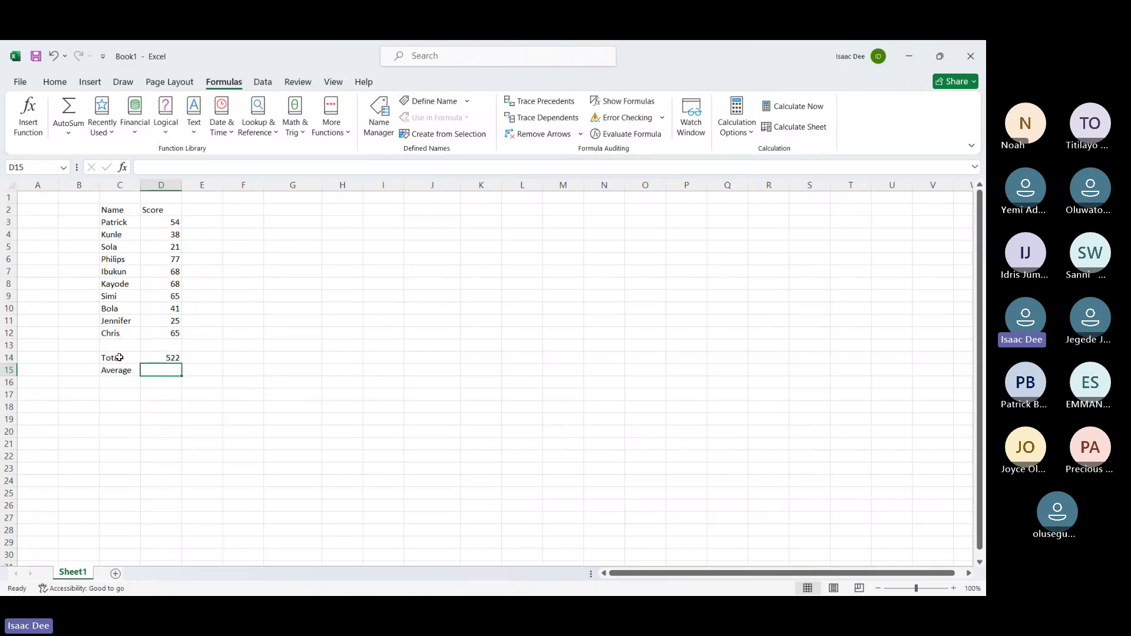
# Write a formula in D15 dividing the SUM of the scores by the COUNT of D3:D12
pyautogui.write('=')
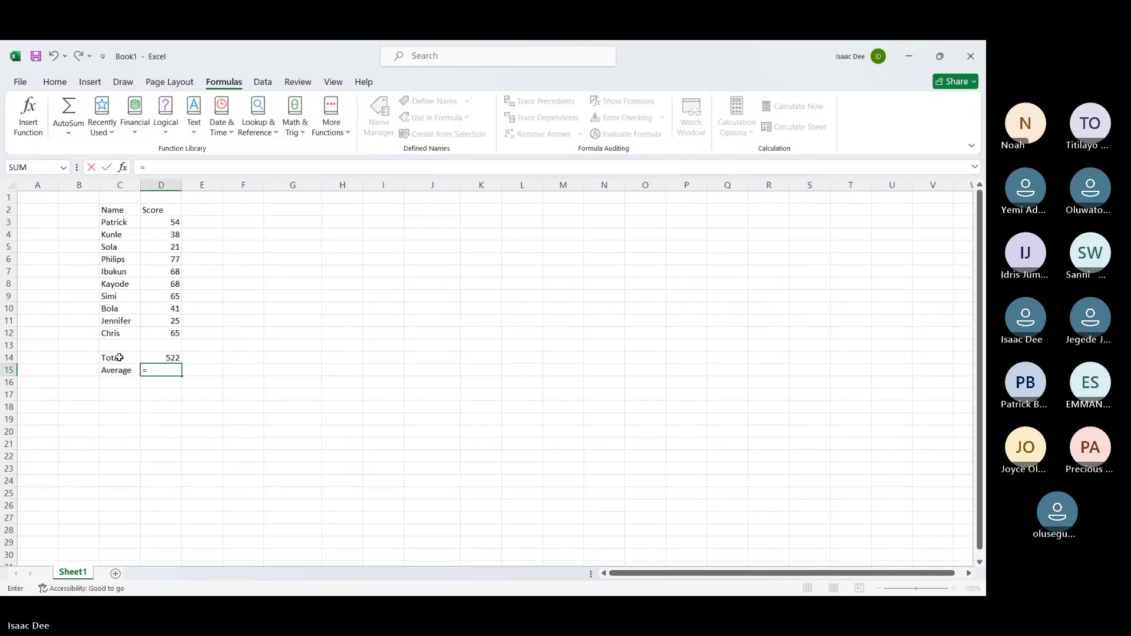
pyautogui.write('sum')
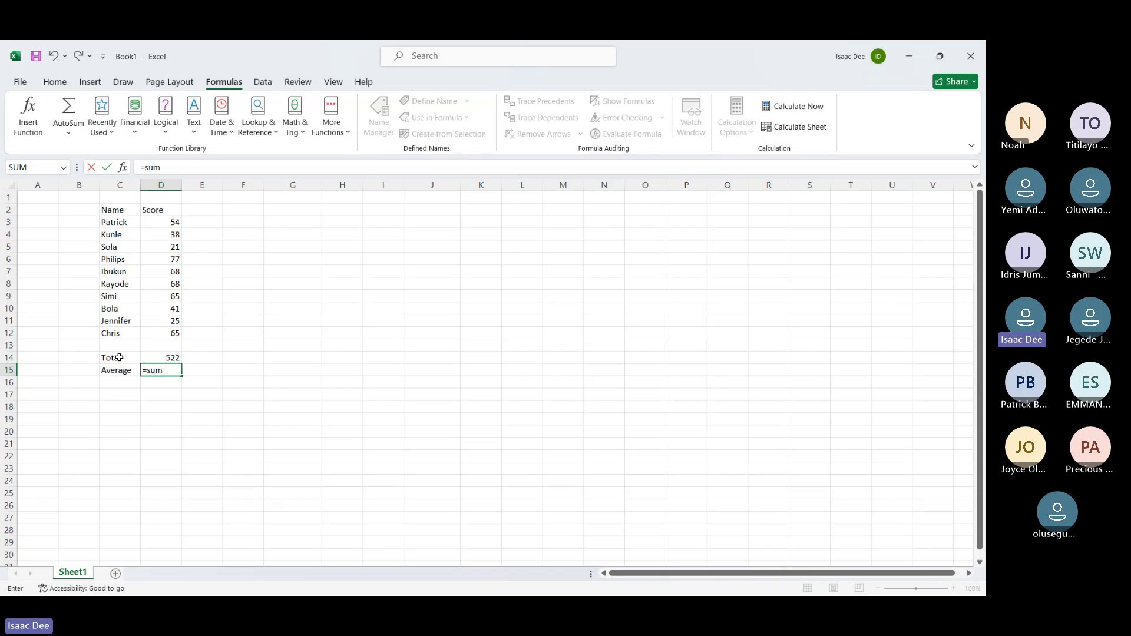
pyautogui.write('(')
pyautogui.moveTo(168, 223); pyautogui.dragTo(177, 331)
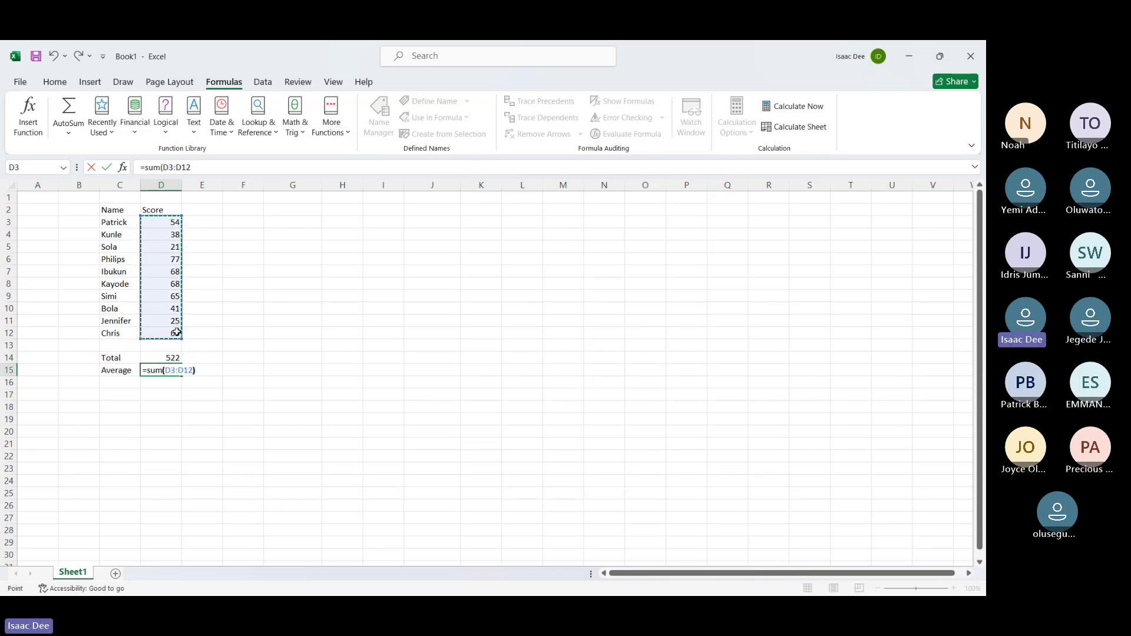
pyautogui.write(')/count(')
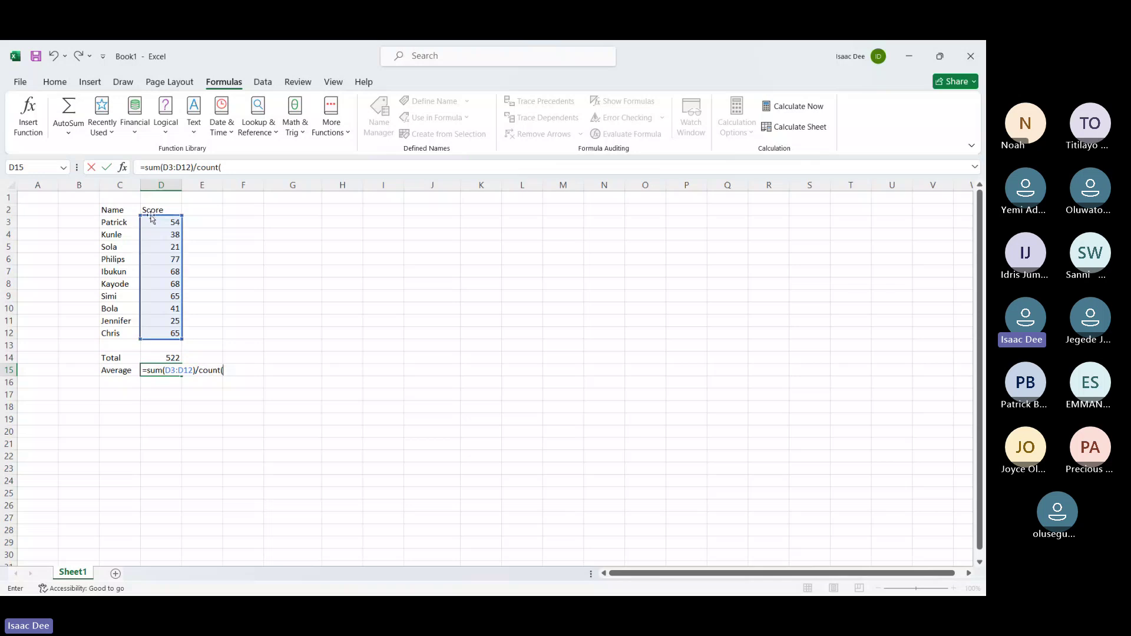
pyautogui.moveTo(151, 218)
pyautogui.mouseDown()
pyautogui.moveTo(157, 247)
pyautogui.moveTo(162, 223)
pyautogui.mouseUp()
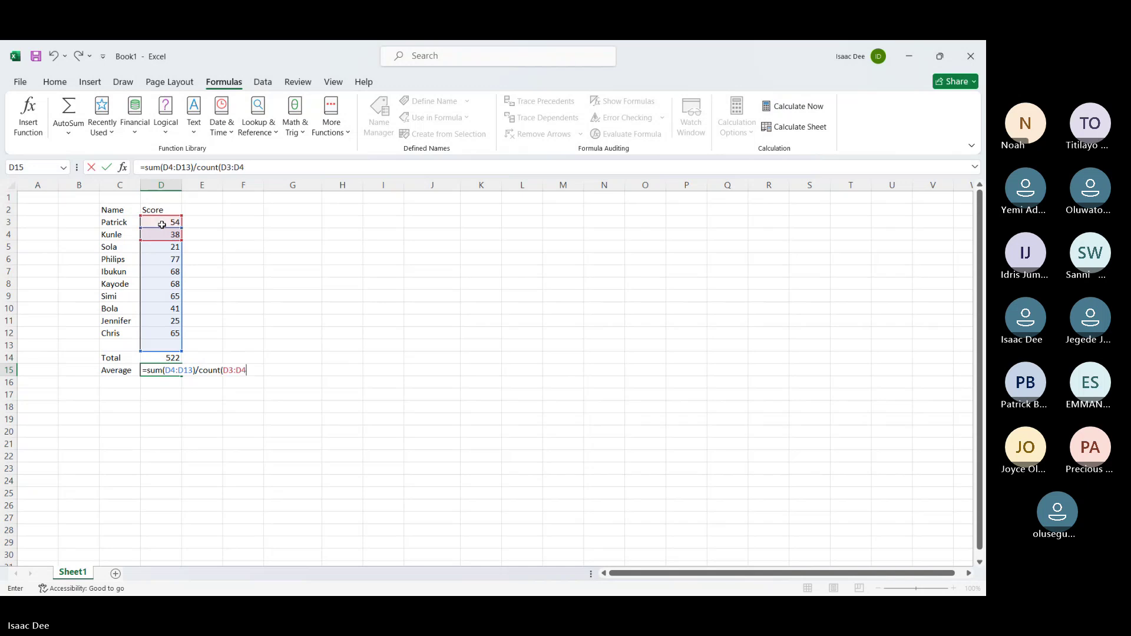
pyautogui.click(163, 235)
pyautogui.click(169, 221)
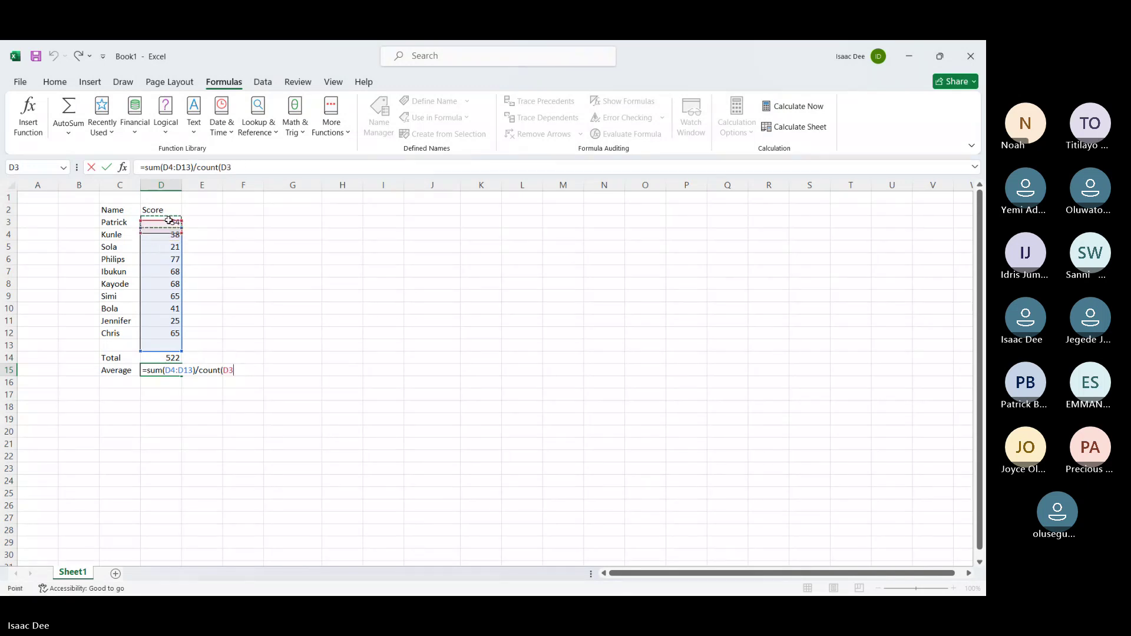
pyautogui.moveTo(169, 220); pyautogui.dragTo(164, 330)
pyautogui.write(')')
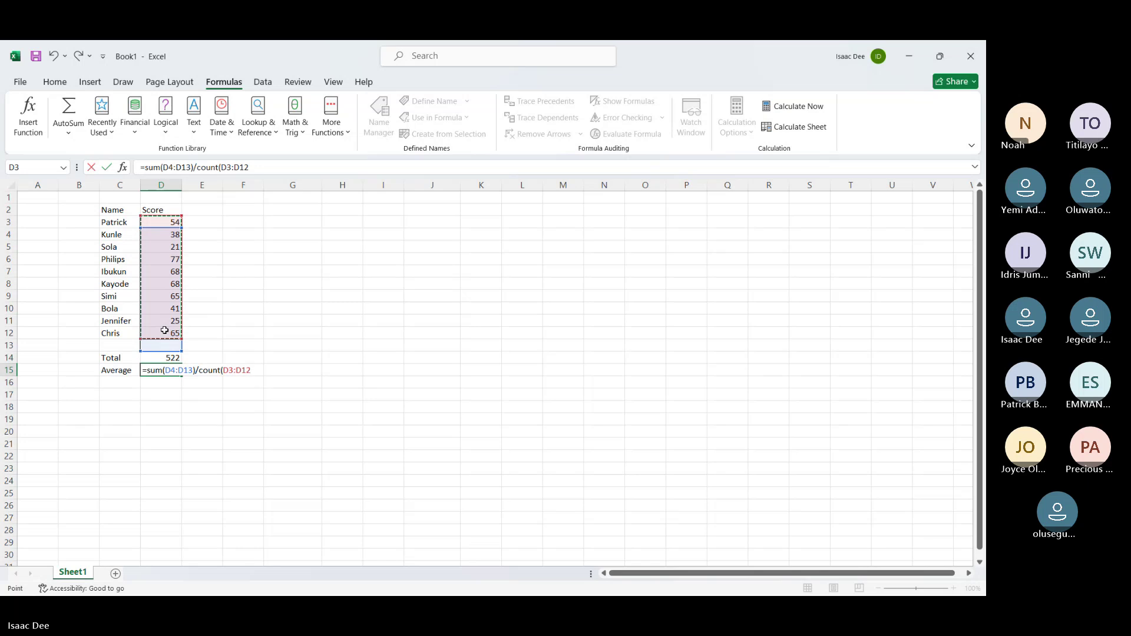
# Correct the SUM range in the D15 formula to D3:D12 and commit the formula
pyautogui.click(176, 370)
pyautogui.press('BackSpace')
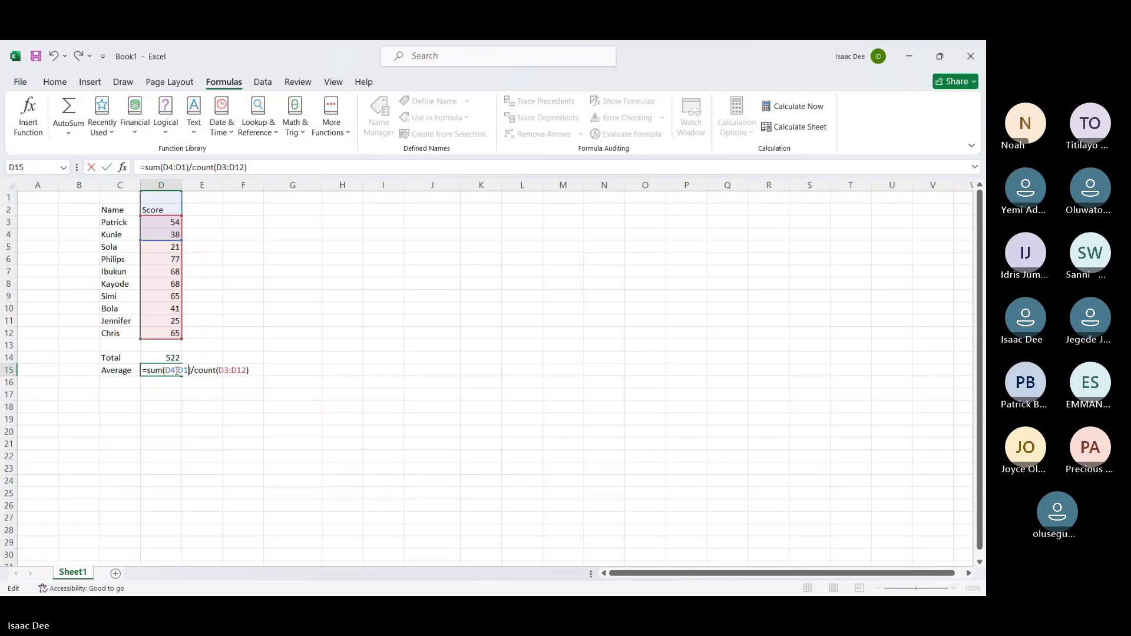
pyautogui.write('2')
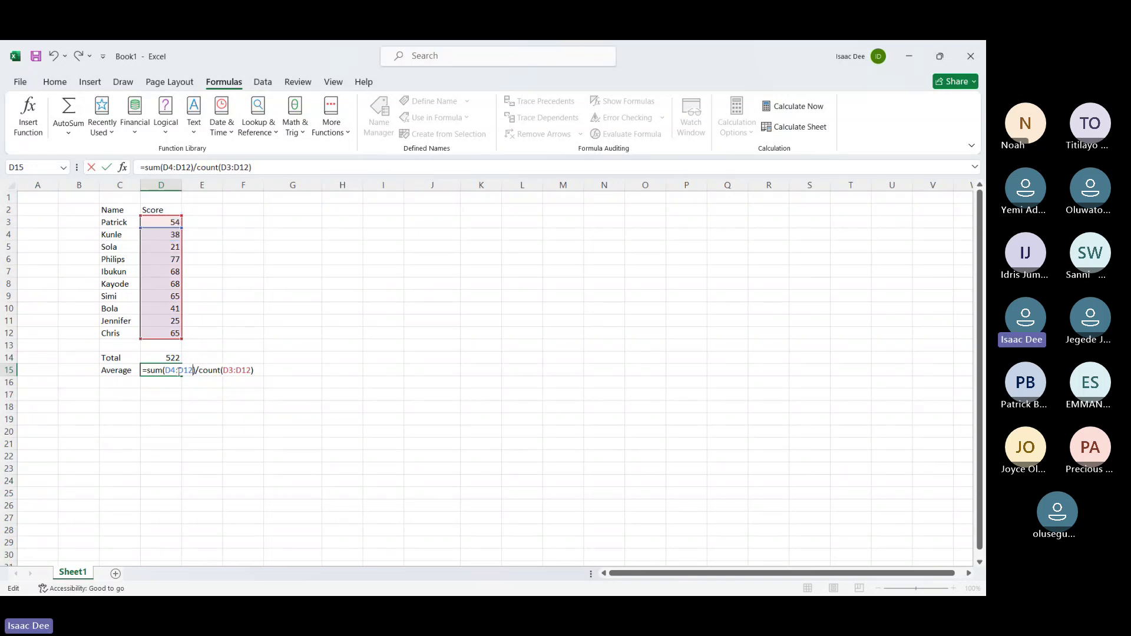
pyautogui.press('BackSpace')
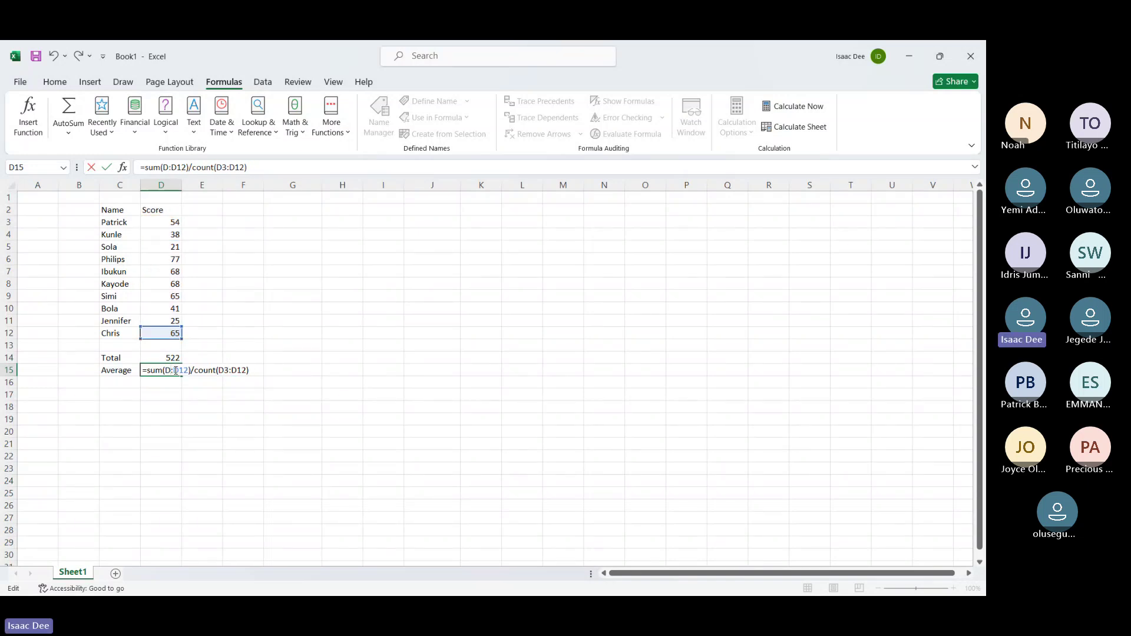
pyautogui.write('3')
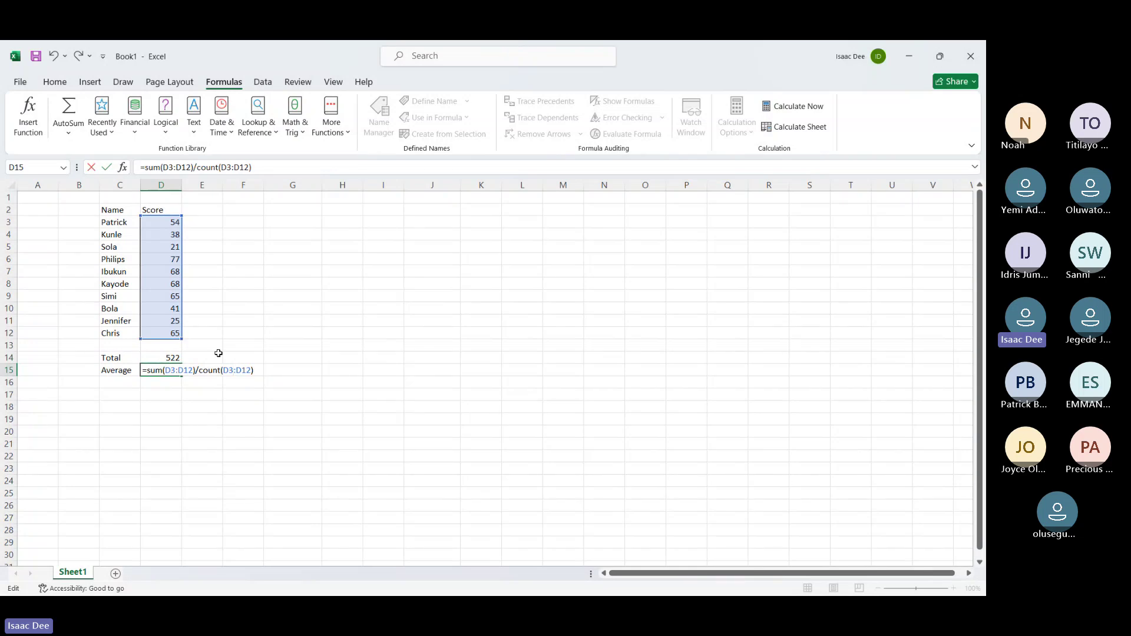
pyautogui.press('Return')
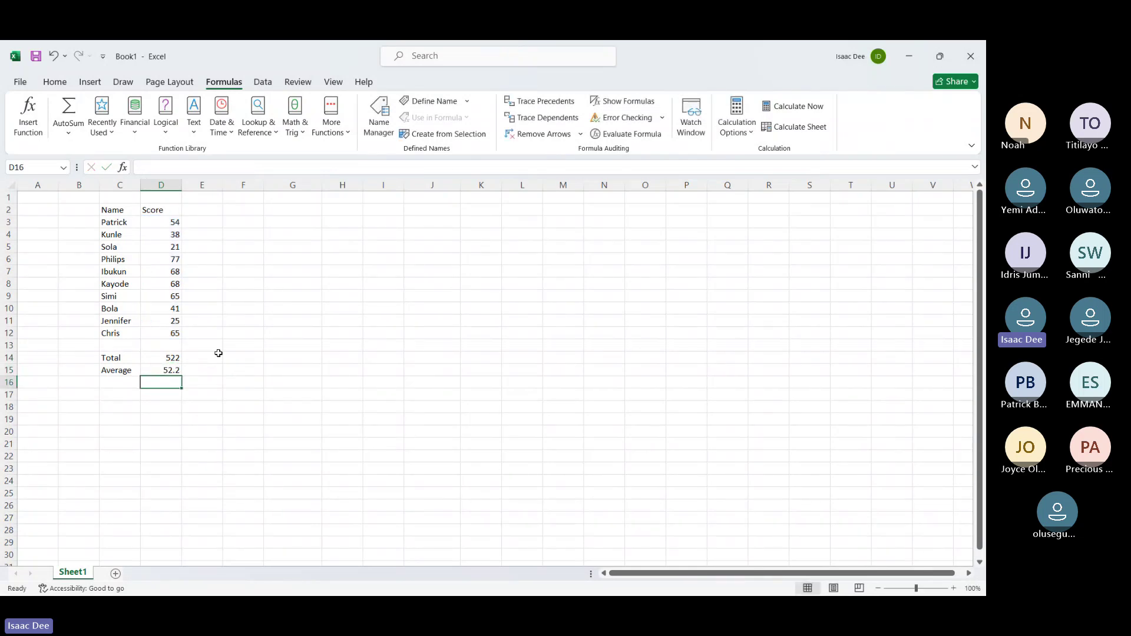
# Format the average in D15 to show two decimal places
pyautogui.click(171, 371)
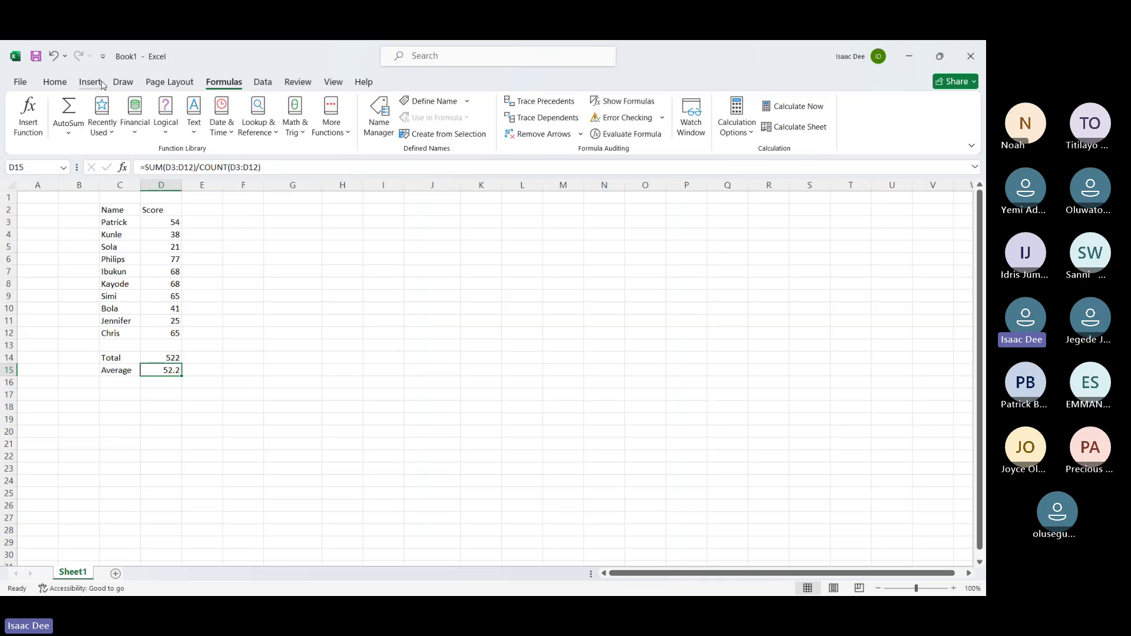
pyautogui.click(54, 83)
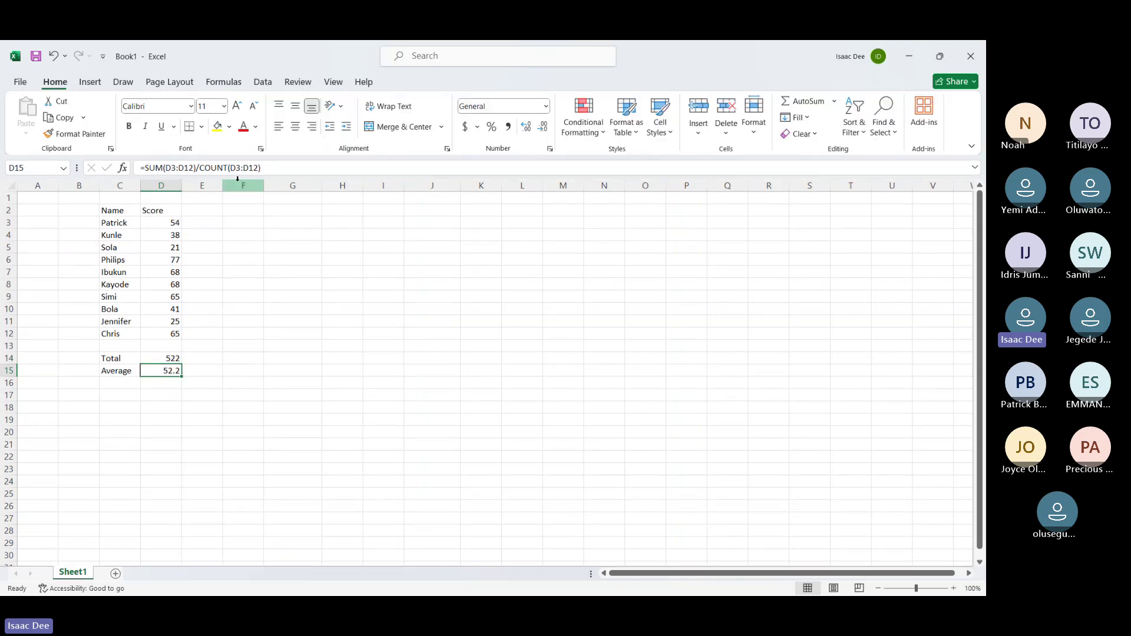
pyautogui.click(530, 129)
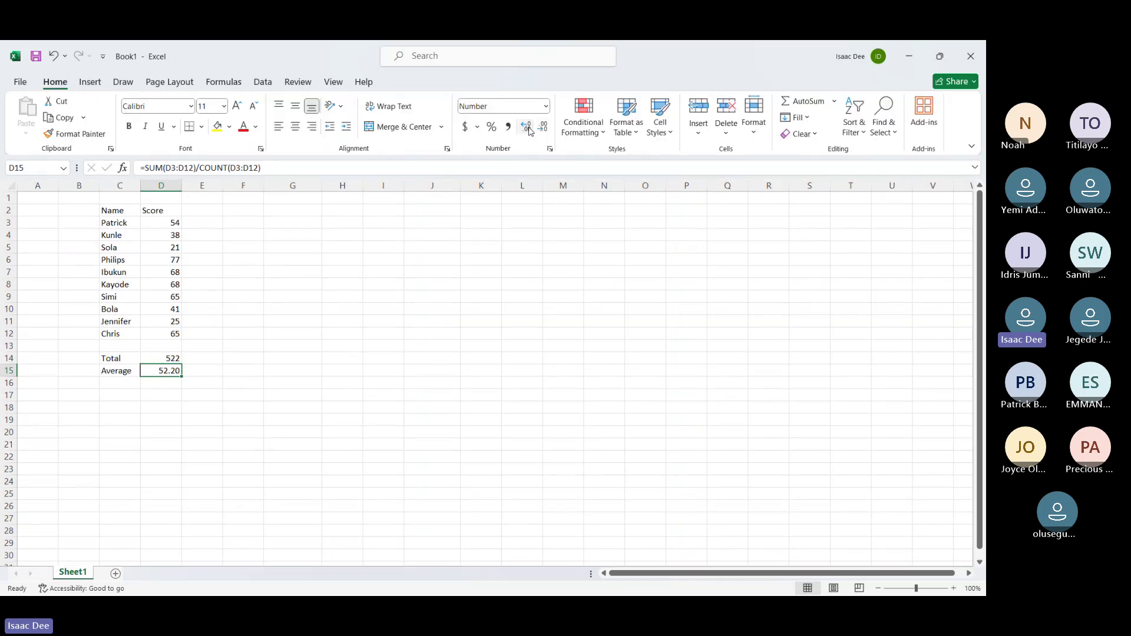
pyautogui.click(380, 420)
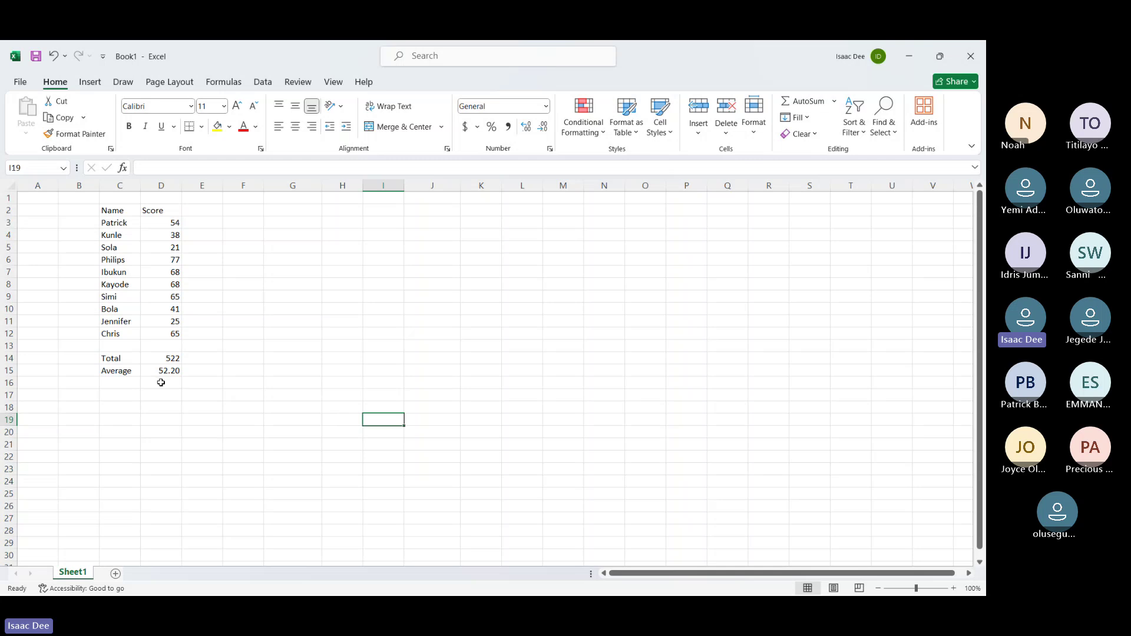
# Calculate the average of D3:D12 in E15 with the AVERAGE function and show it with two decimal places
pyautogui.click(221, 374)
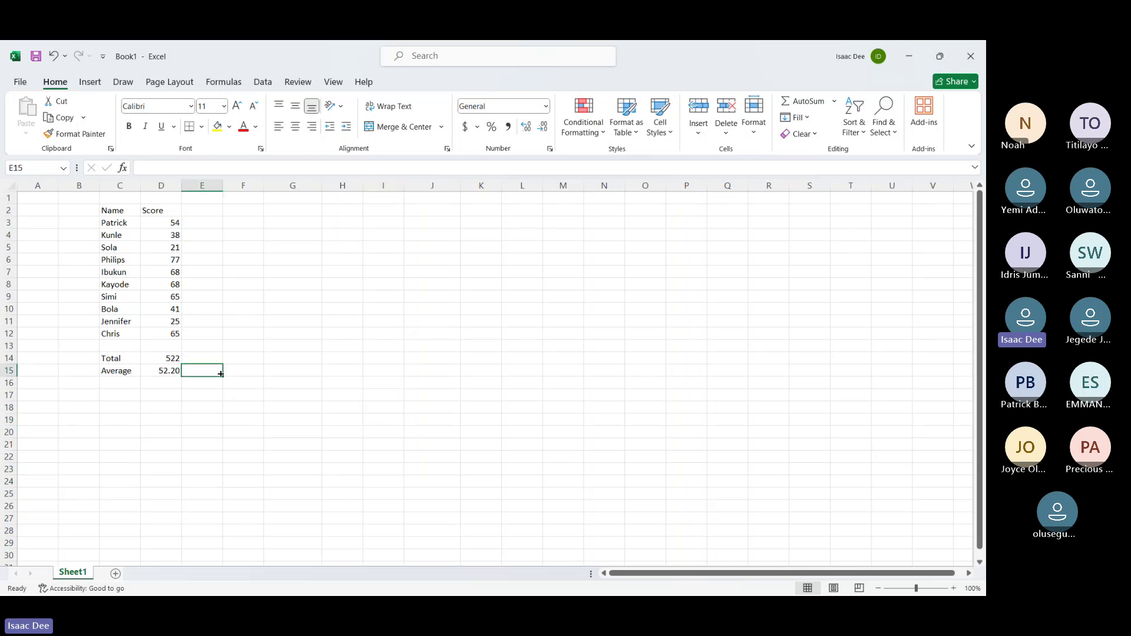
pyautogui.write('=')
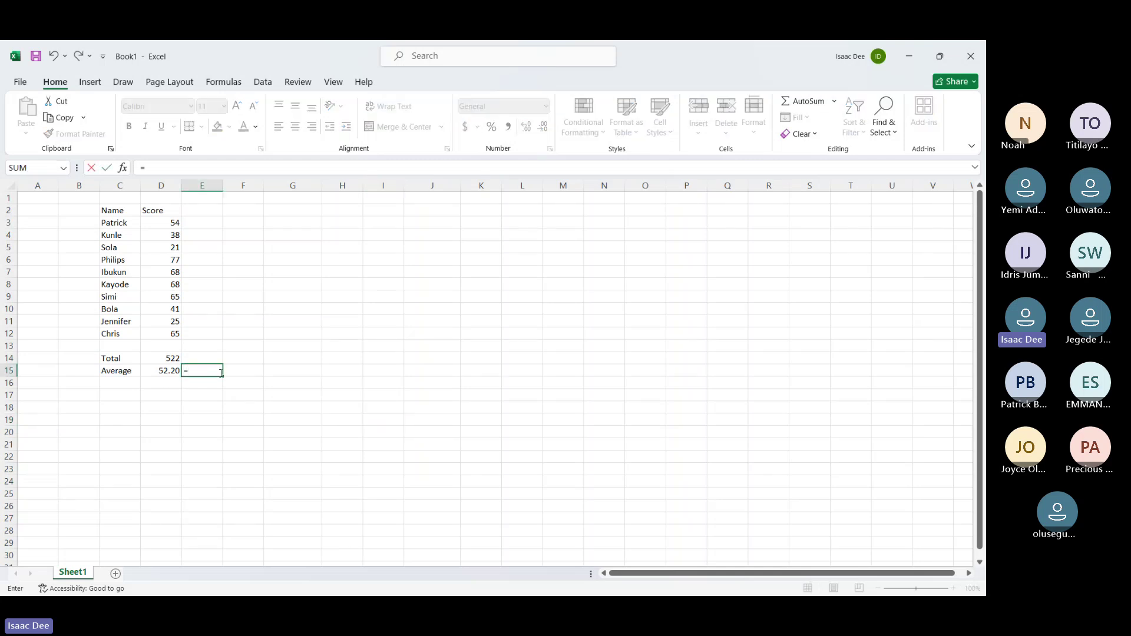
pyautogui.write('ave')
pyautogui.press('Tab')
pyautogui.moveTo(169, 222); pyautogui.dragTo(170, 333)
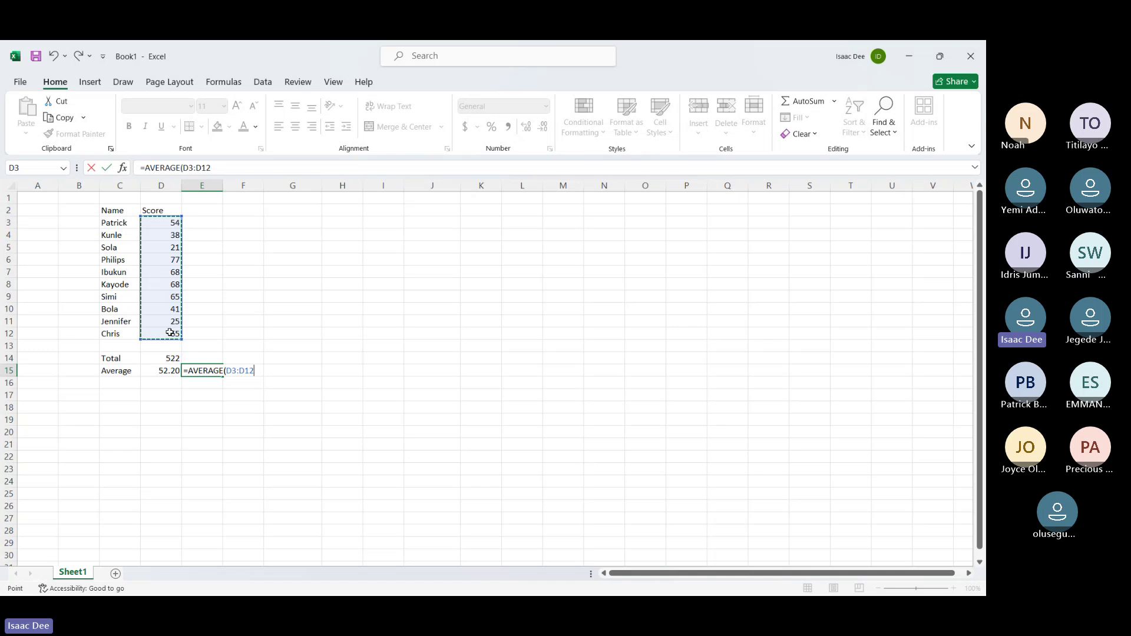
pyautogui.press('Return')
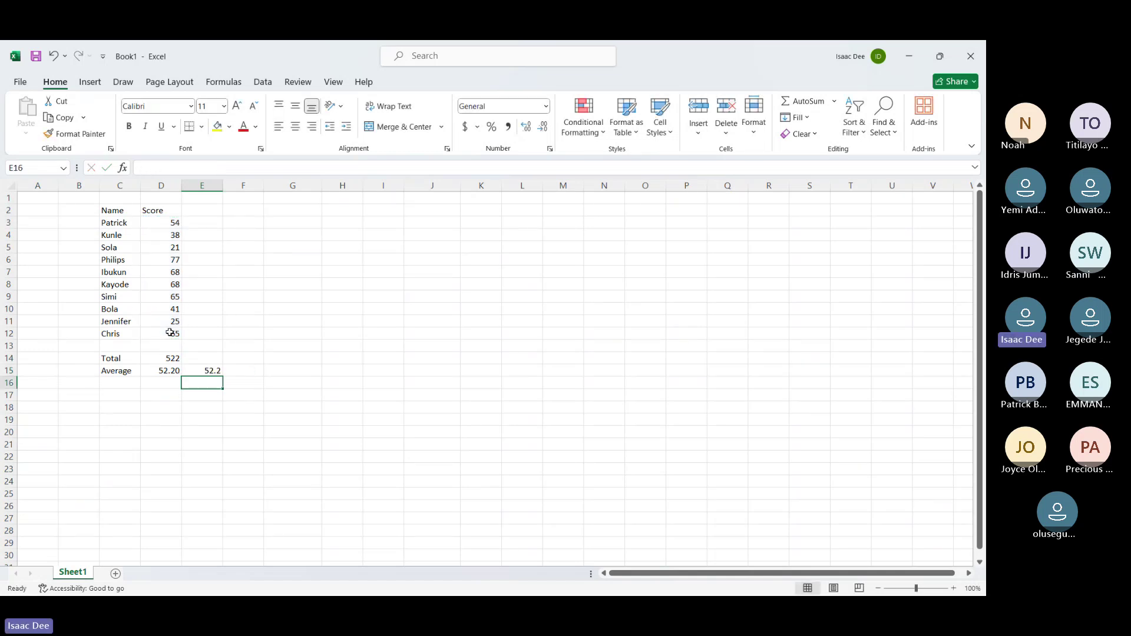
pyautogui.click(202, 370)
pyautogui.click(532, 127)
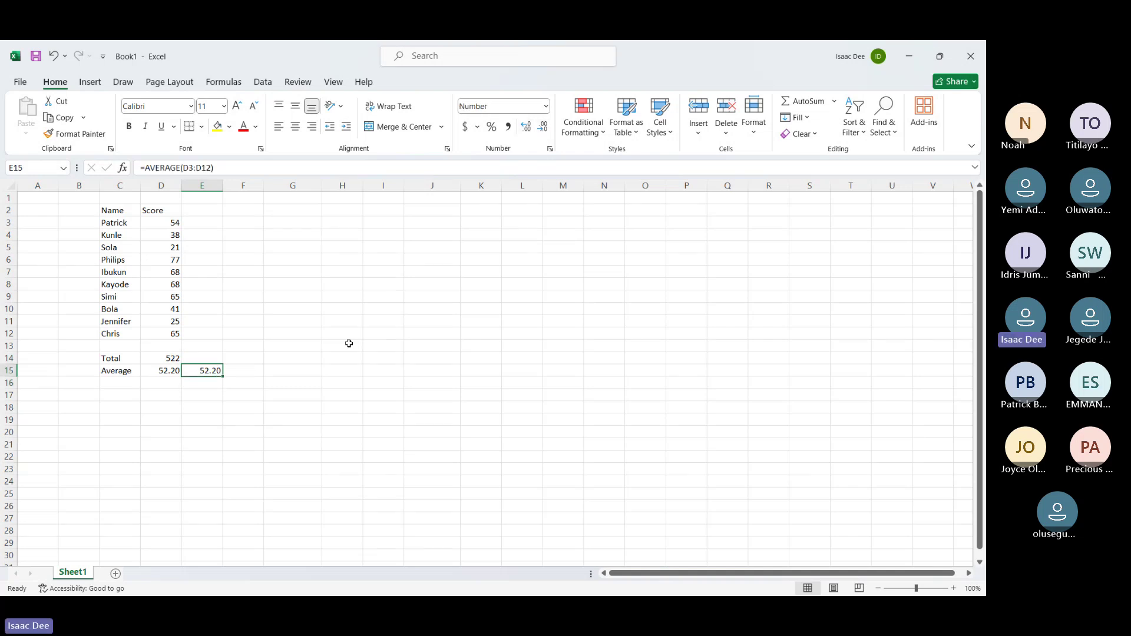
# Add the label "Count" in C16, below the Average label
pyautogui.click(110, 385)
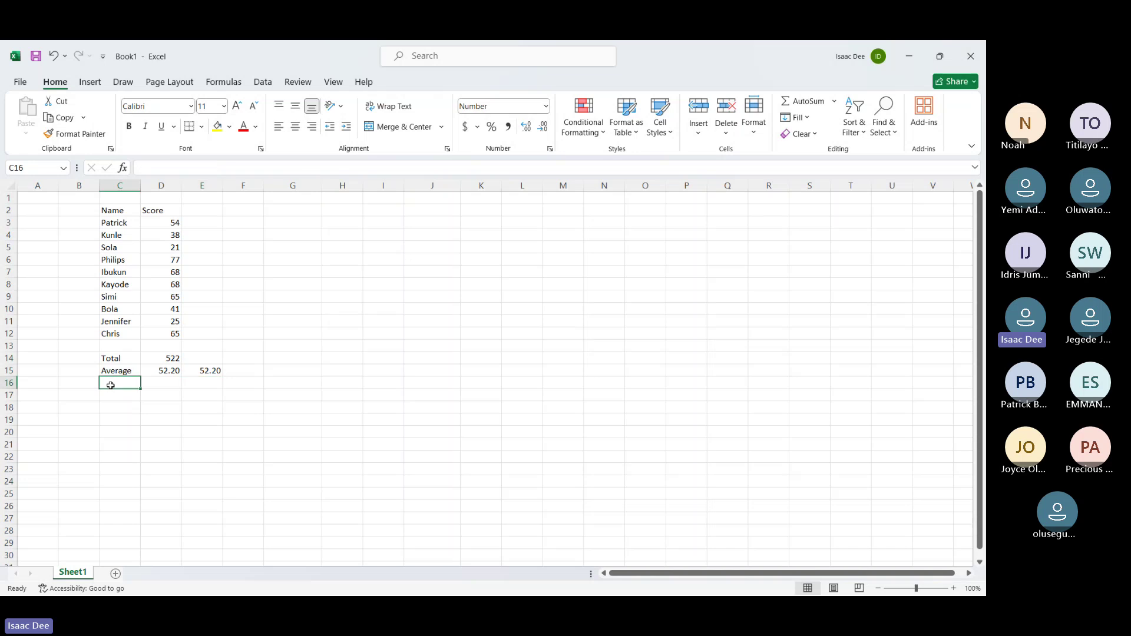
pyautogui.write('COunt')
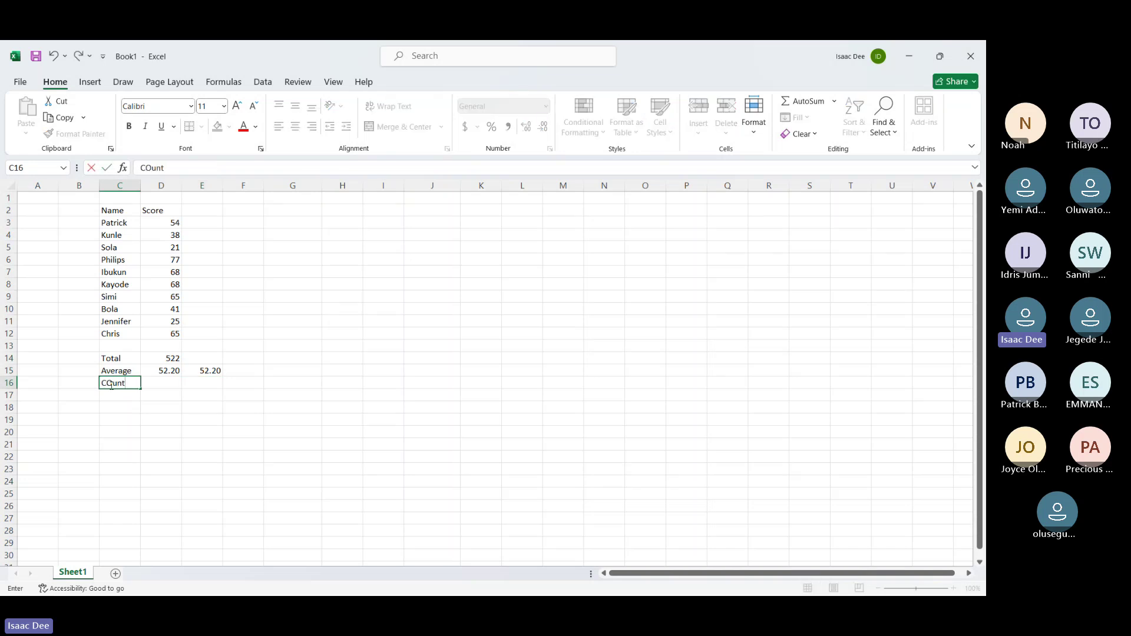
pyautogui.press('BackSpace')
pyautogui.press('BackSpace')
pyautogui.write('ount')
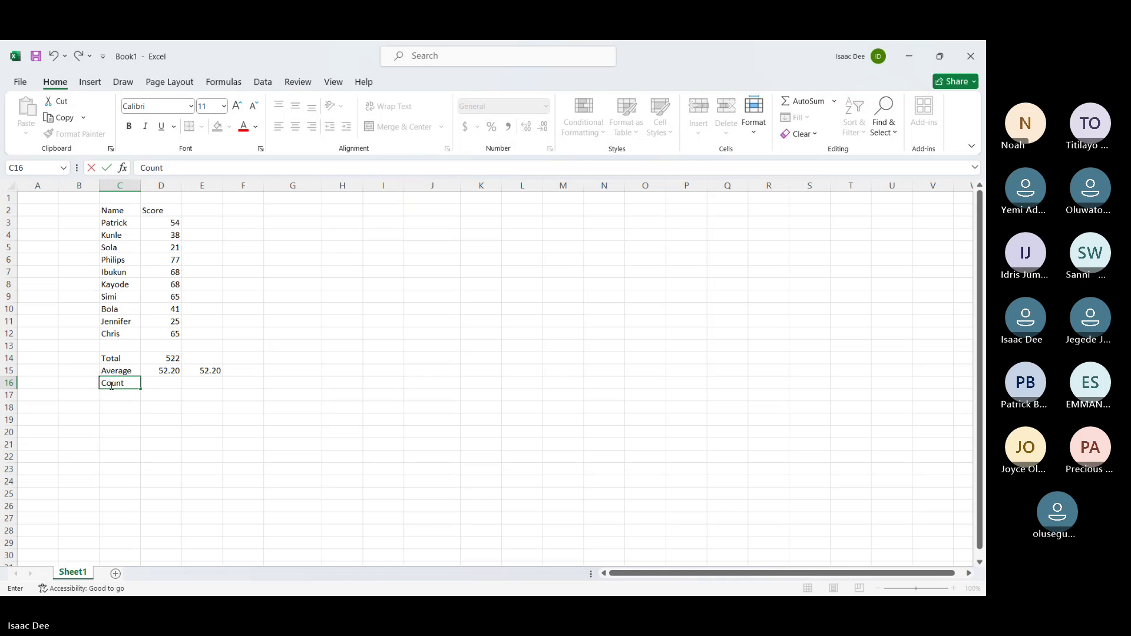
pyautogui.press('Tab')
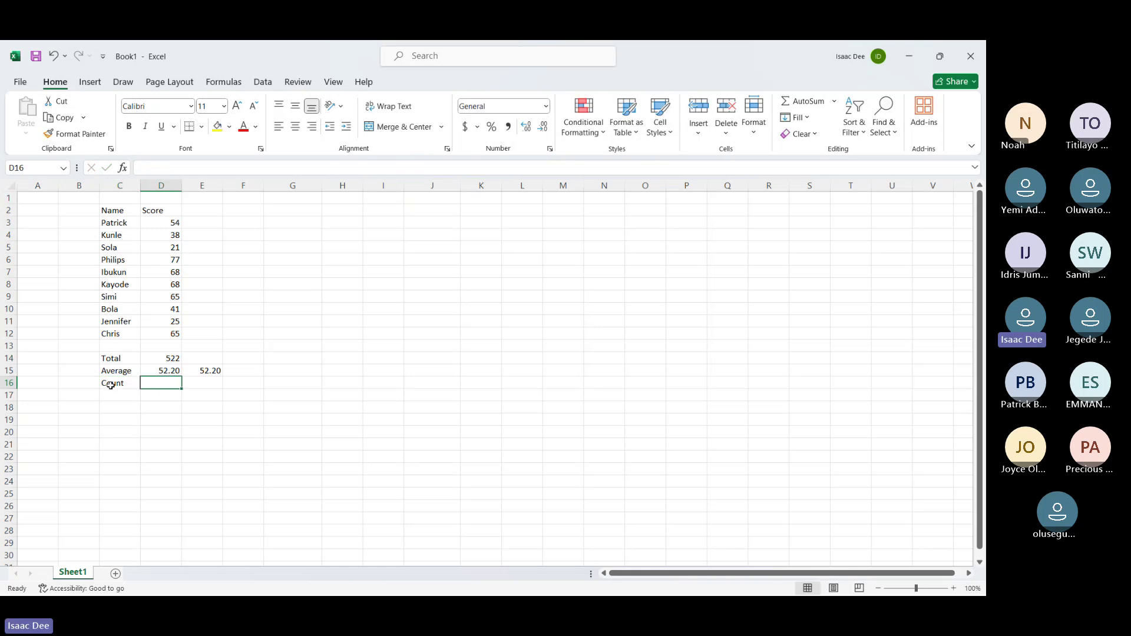
# Count the scores in D3:D12 with the COUNT function in D16
pyautogui.write('=coun')
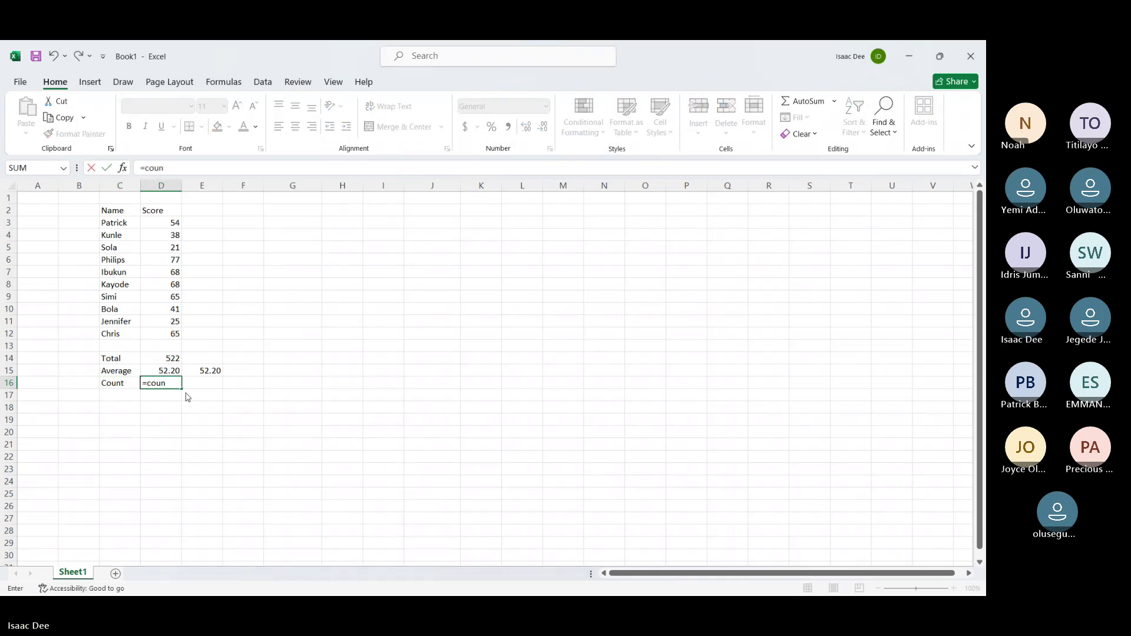
pyautogui.press('Tab')
pyautogui.moveTo(161, 223); pyautogui.dragTo(170, 327)
pyautogui.press('Return')
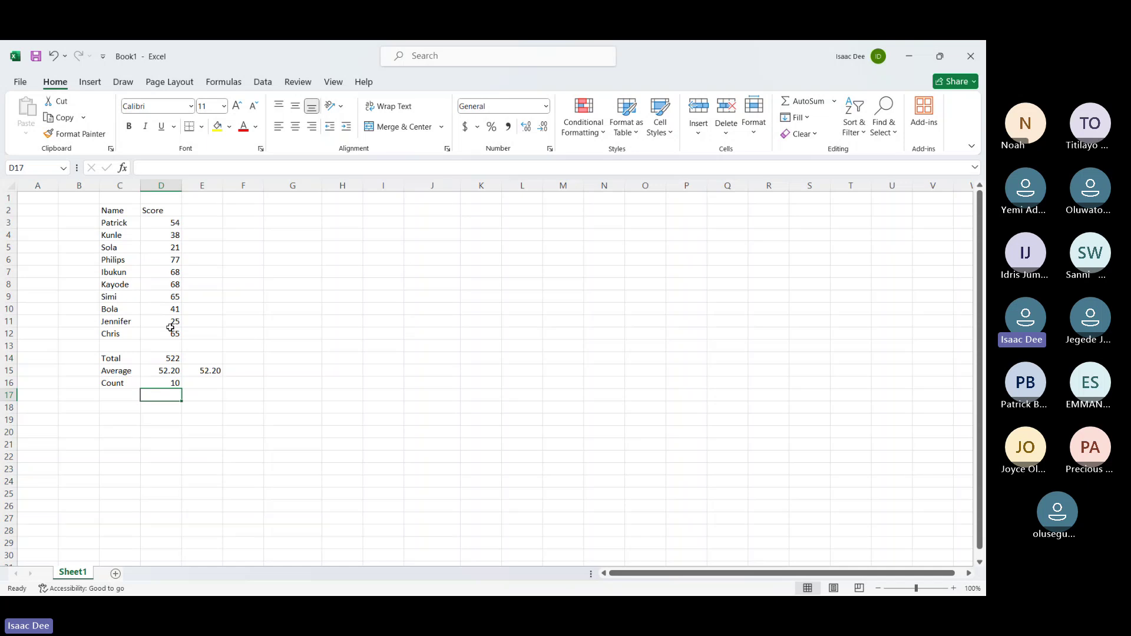
# Count the blank cells in D3:D12 with the COUNTBLANK function in D17
pyautogui.write('=')
pyautogui.write('=co')
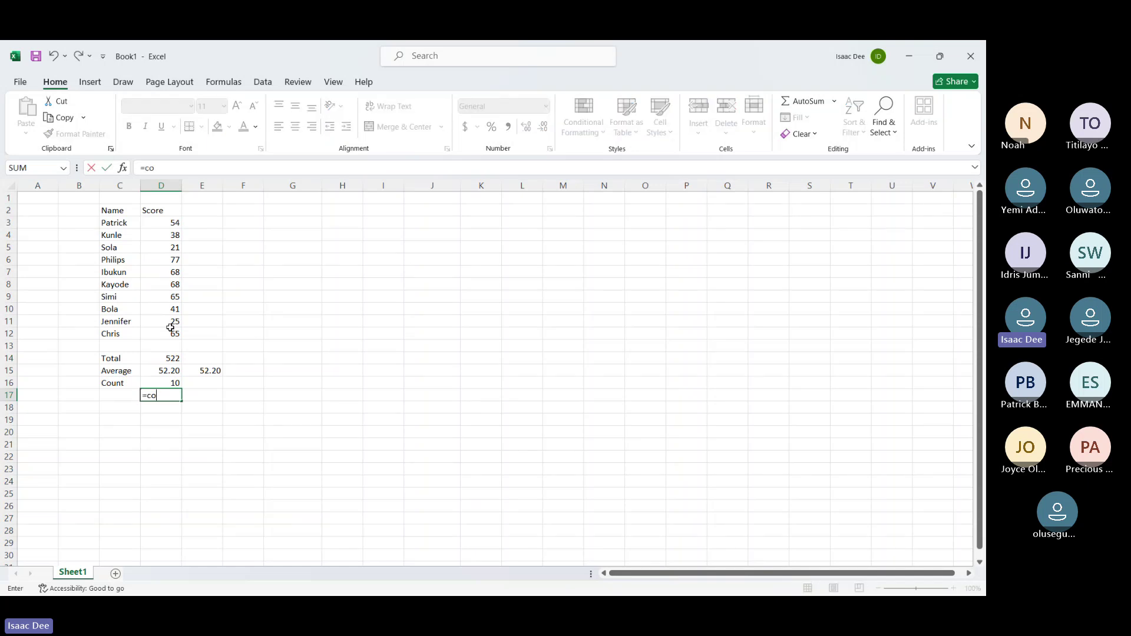
pyautogui.write('unt')
pyautogui.doubleClick(184, 435)
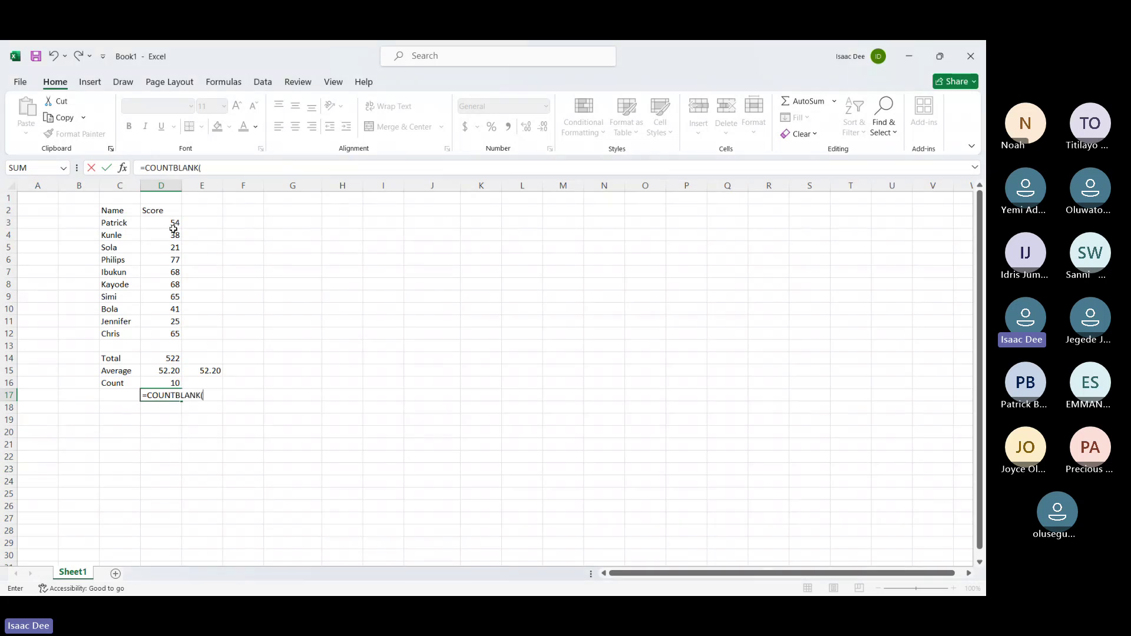
pyautogui.moveTo(172, 224); pyautogui.dragTo(172, 329)
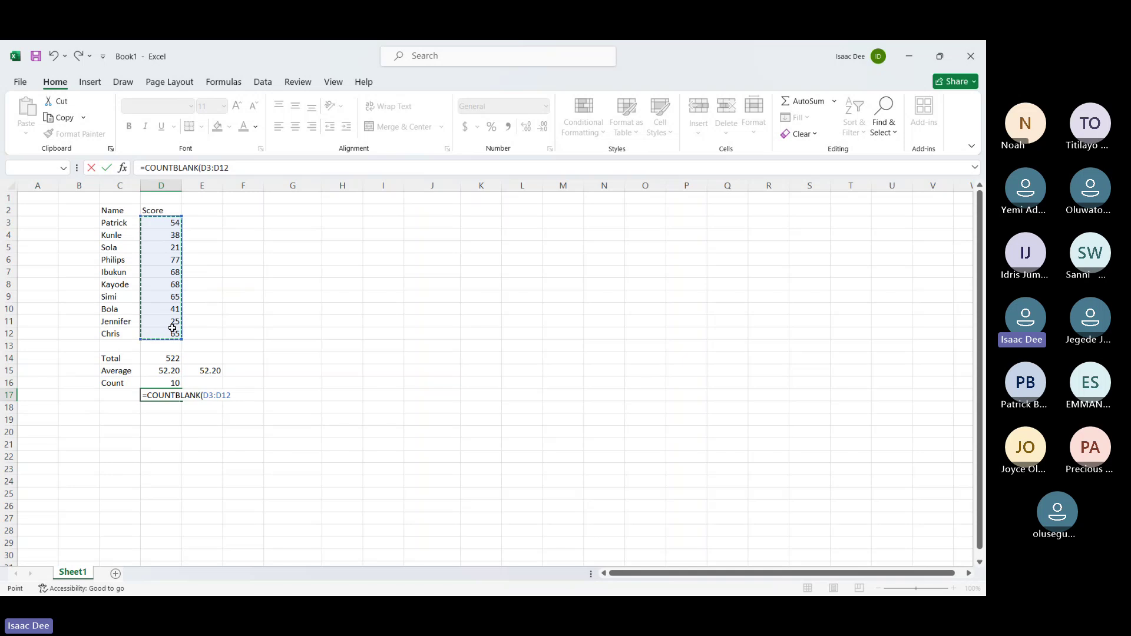
pyautogui.press('Return')
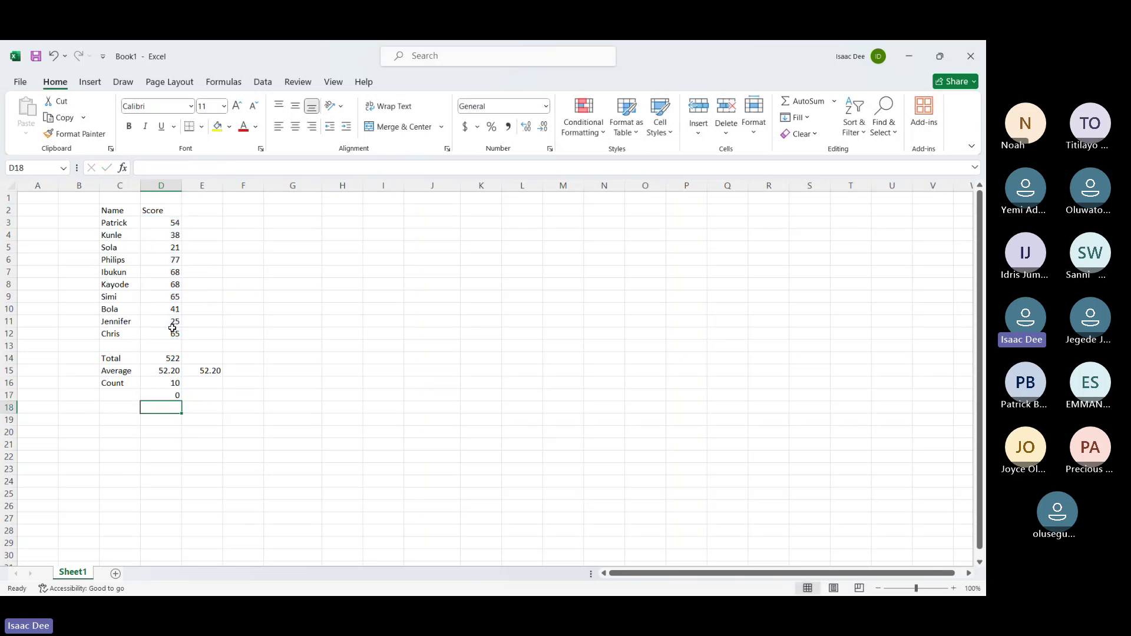
# Extend the COUNTBLANK range in D17 to D3:D13 and check the edited formula
pyautogui.click(164, 393)
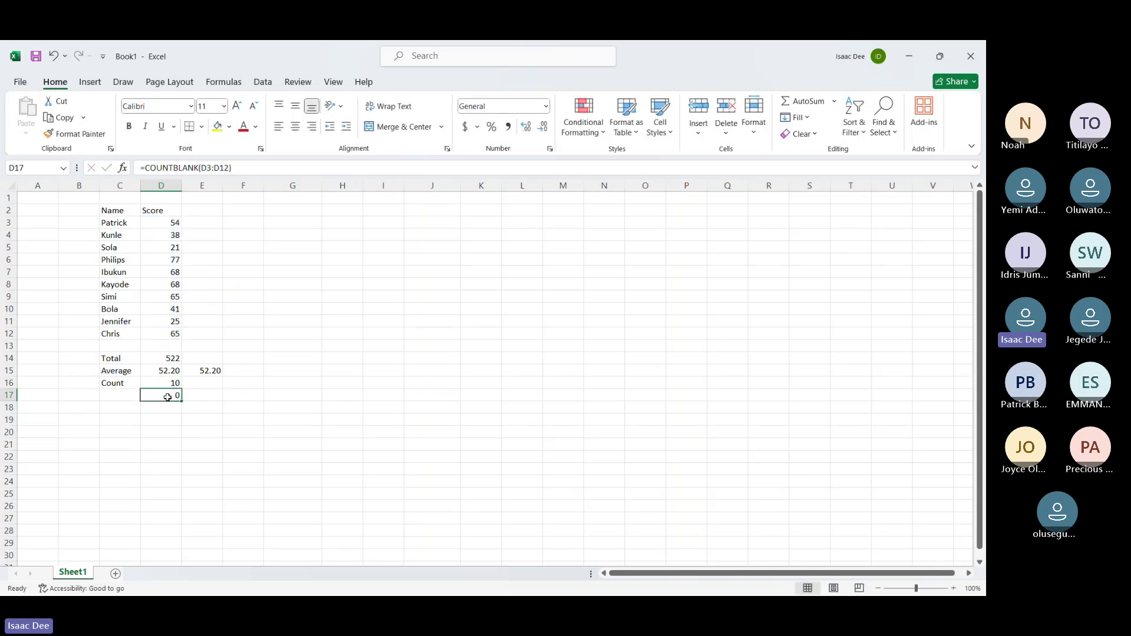
pyautogui.click(230, 168)
pyautogui.press('BackSpace')
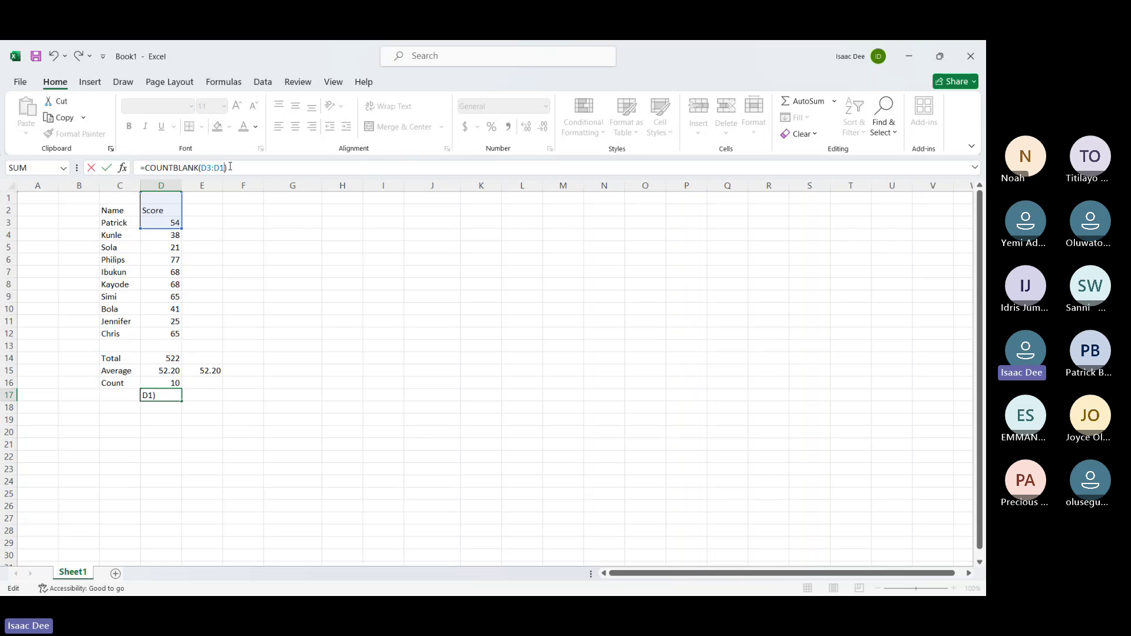
pyautogui.write('3')
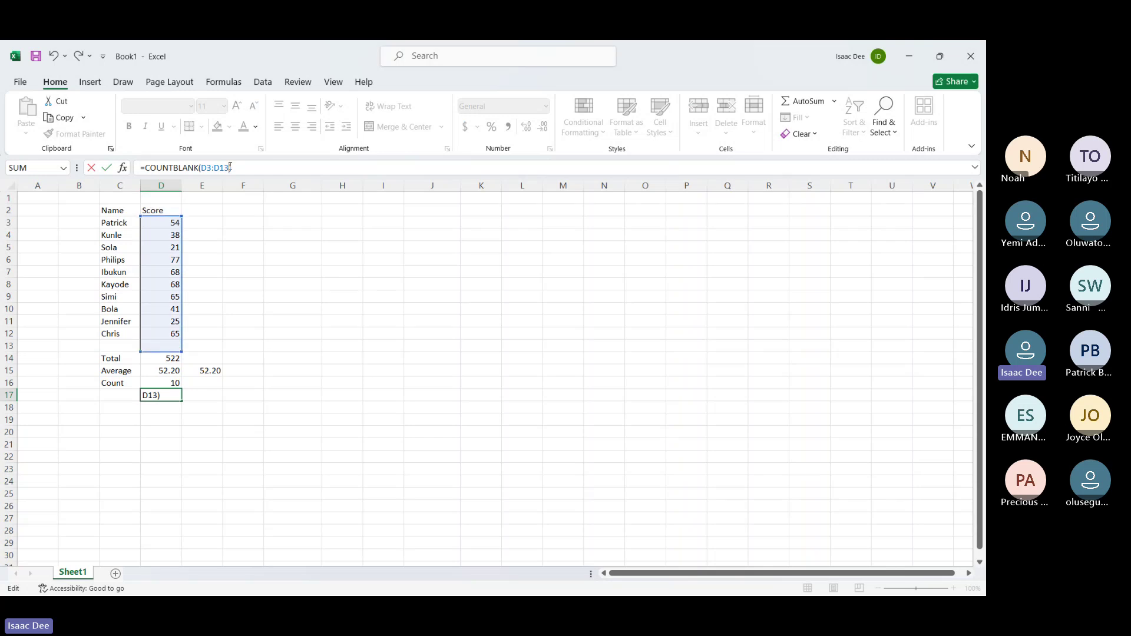
pyautogui.click(161, 357)
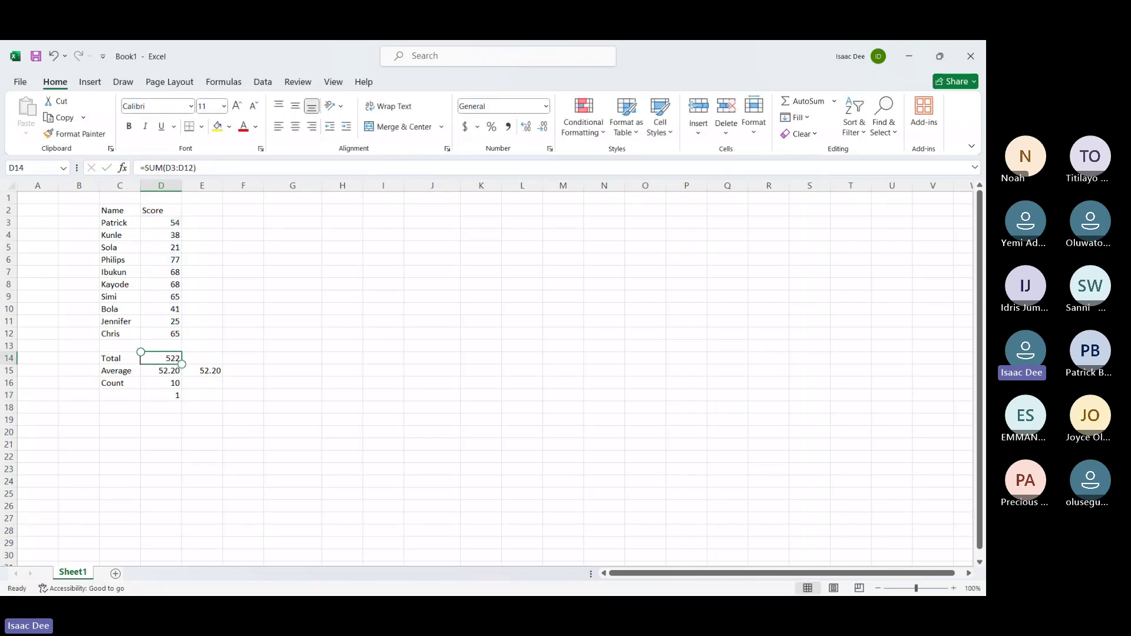
pyautogui.click(161, 395)
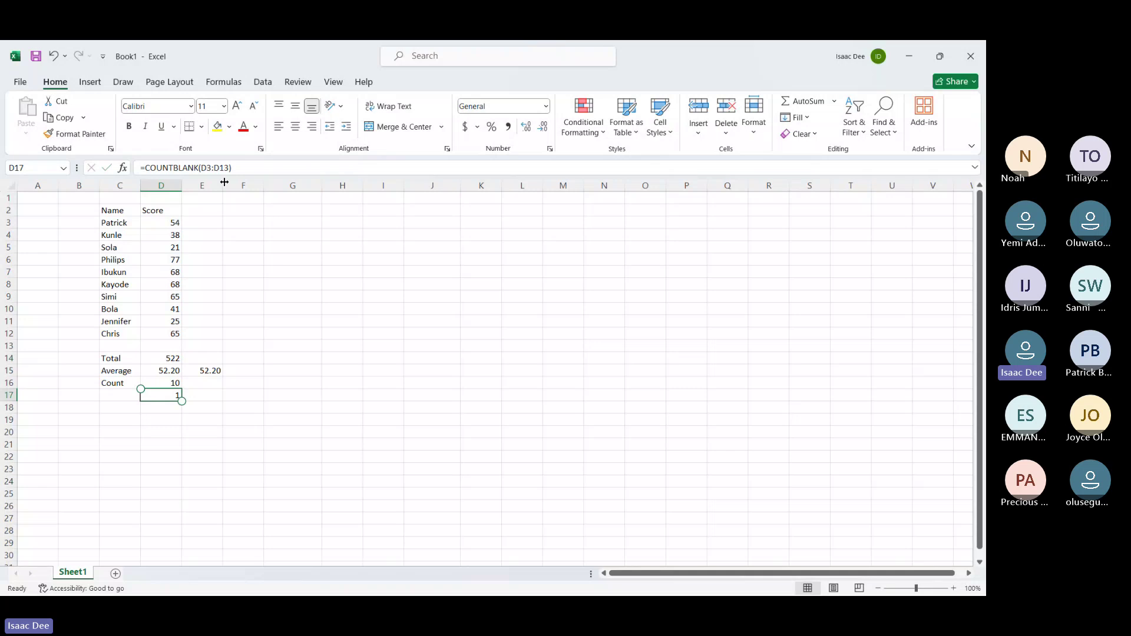
# Clear the COUNTBLANK formula from D17 and add the label "MAX" in C17
pyautogui.click(303, 410)
pyautogui.click(165, 397)
pyautogui.press('Left')
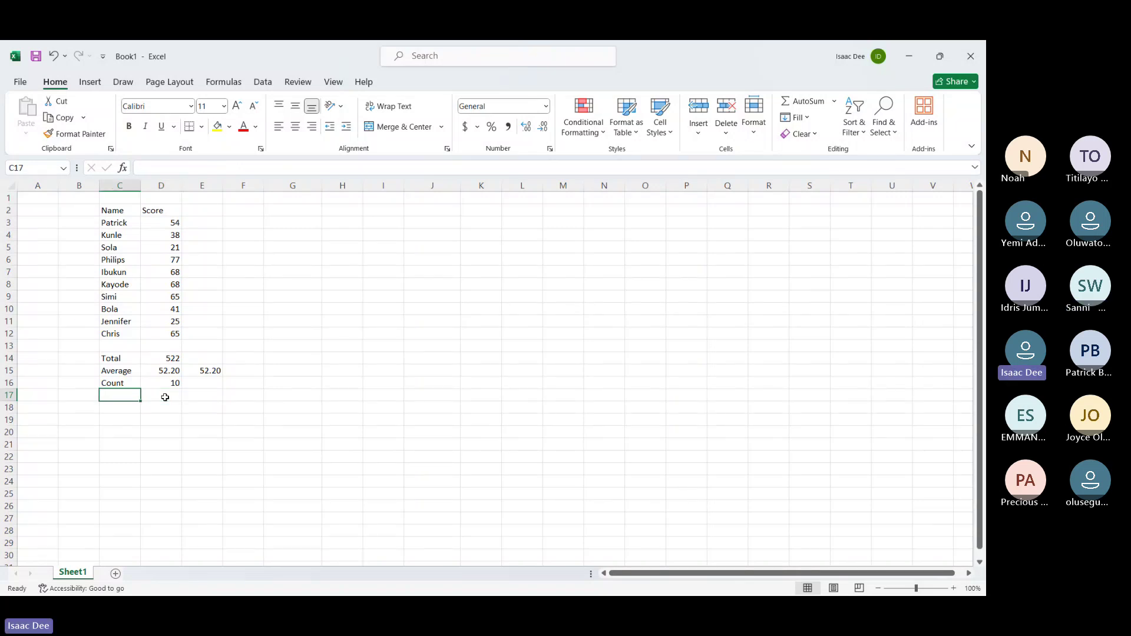
pyautogui.write('MAx')
pyautogui.press('BackSpace')
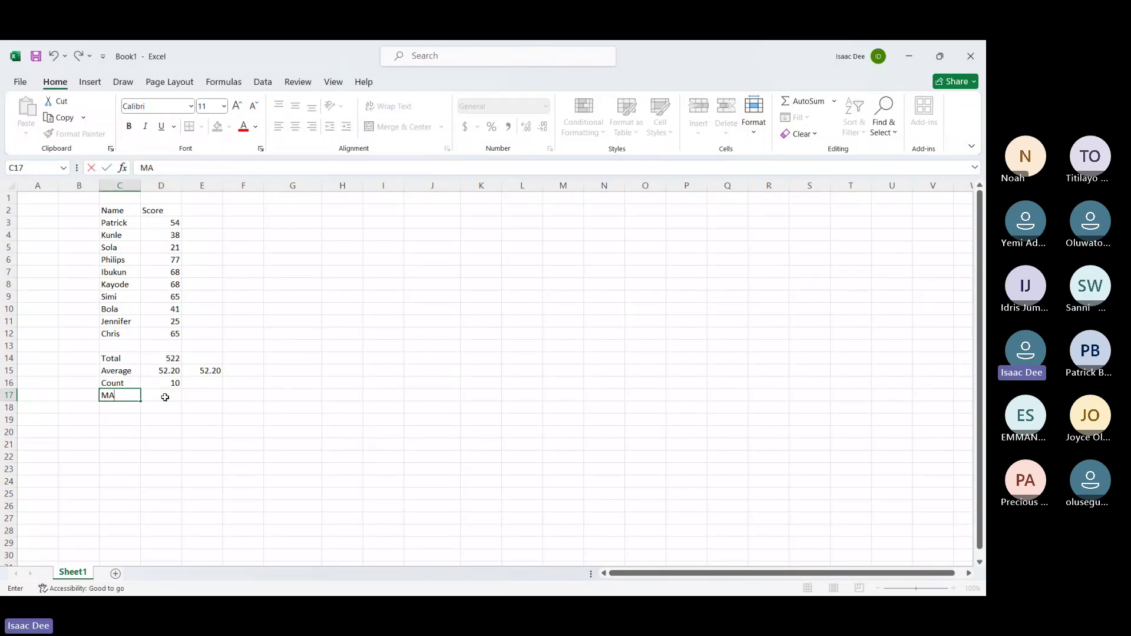
pyautogui.write('X')
# Find the highest score in D3:D12 with the MAX function in D17
pyautogui.click(165, 397)
pyautogui.write('=')
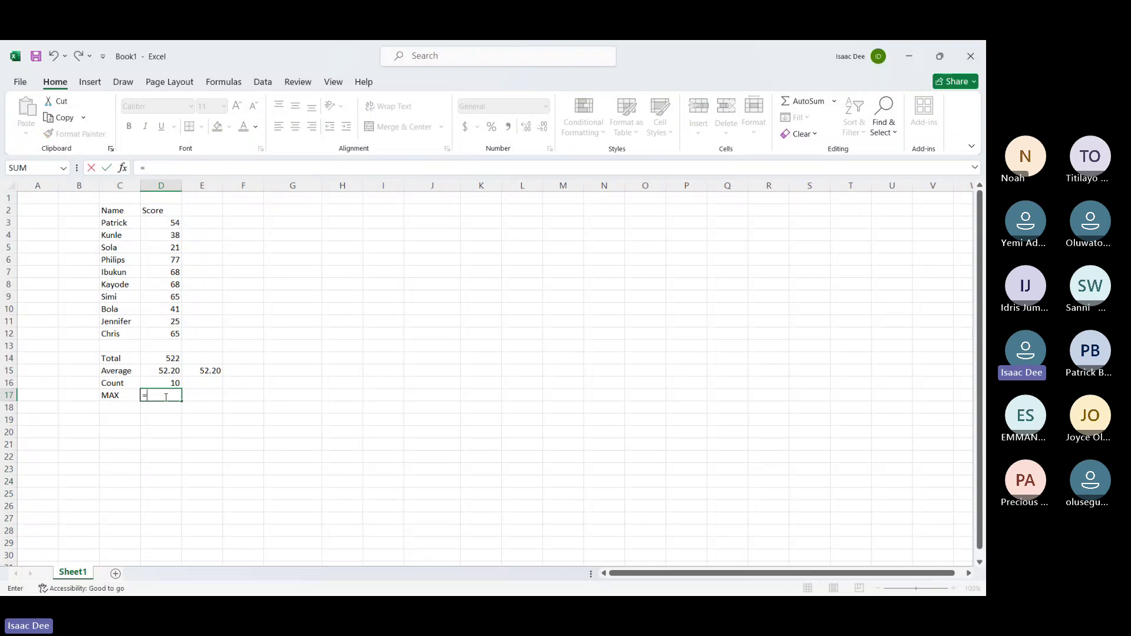
pyautogui.write('max')
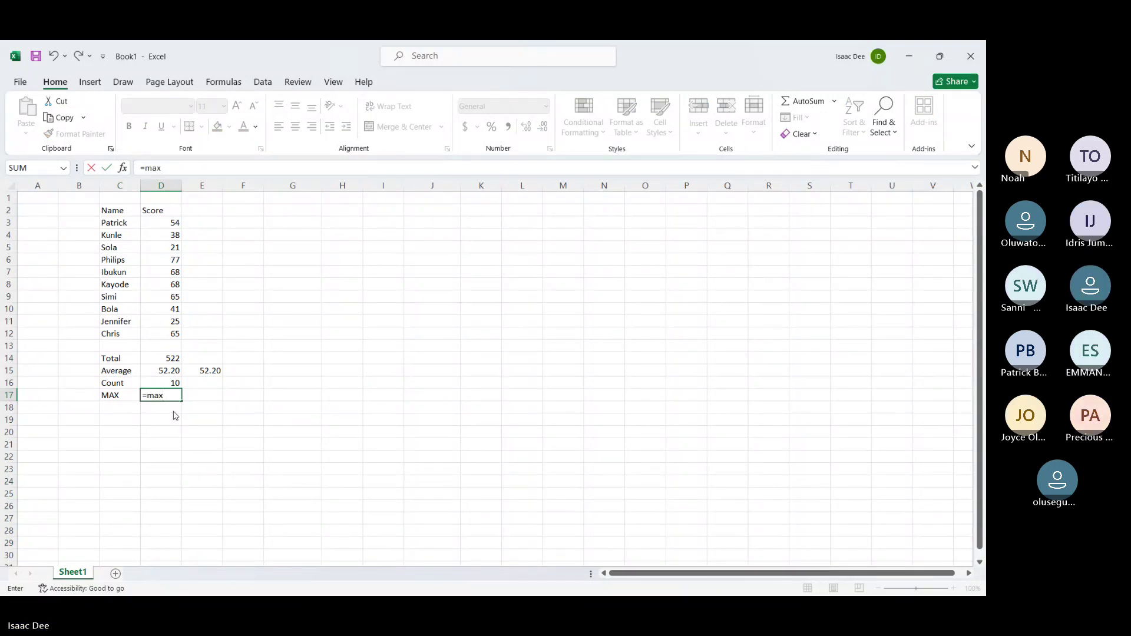
pyautogui.press('Tab')
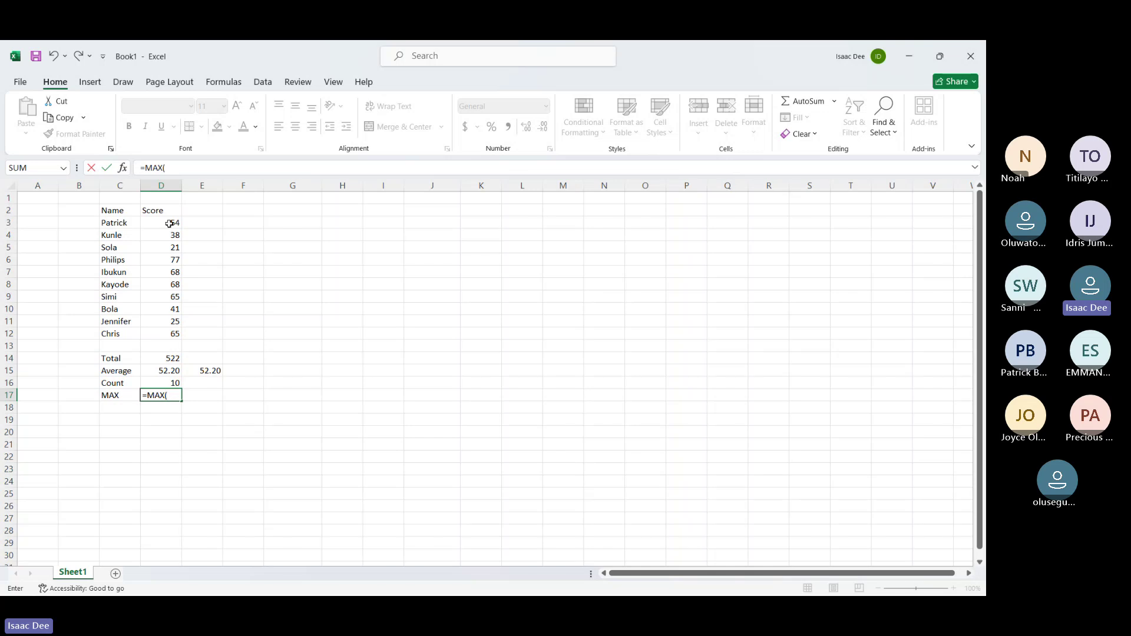
pyautogui.moveTo(170, 223); pyautogui.dragTo(172, 331)
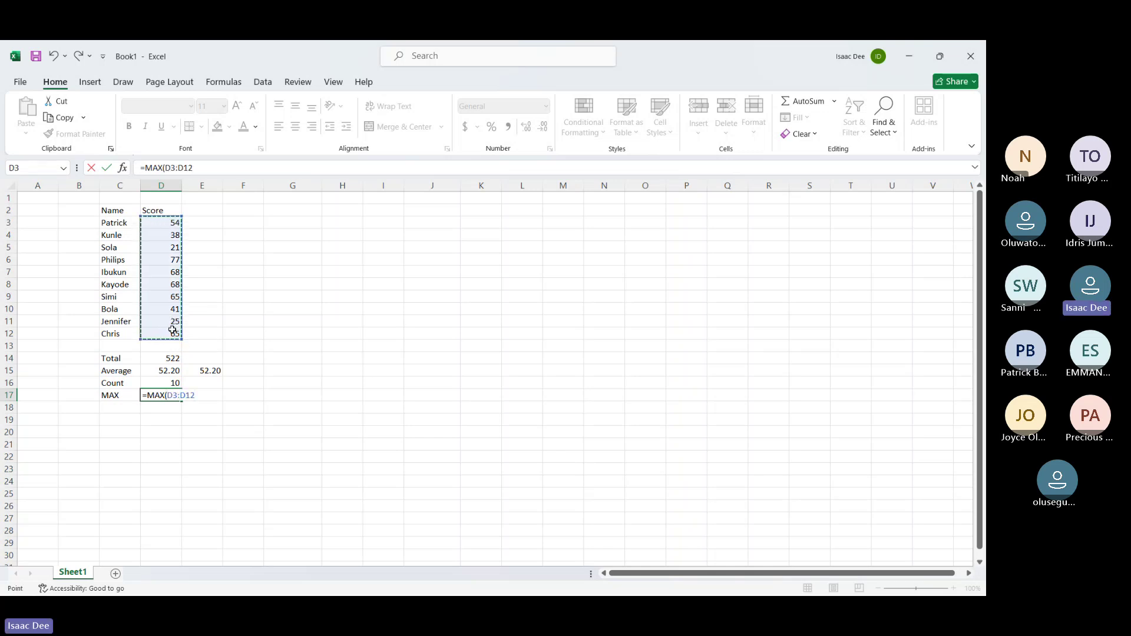
pyautogui.press('Return')
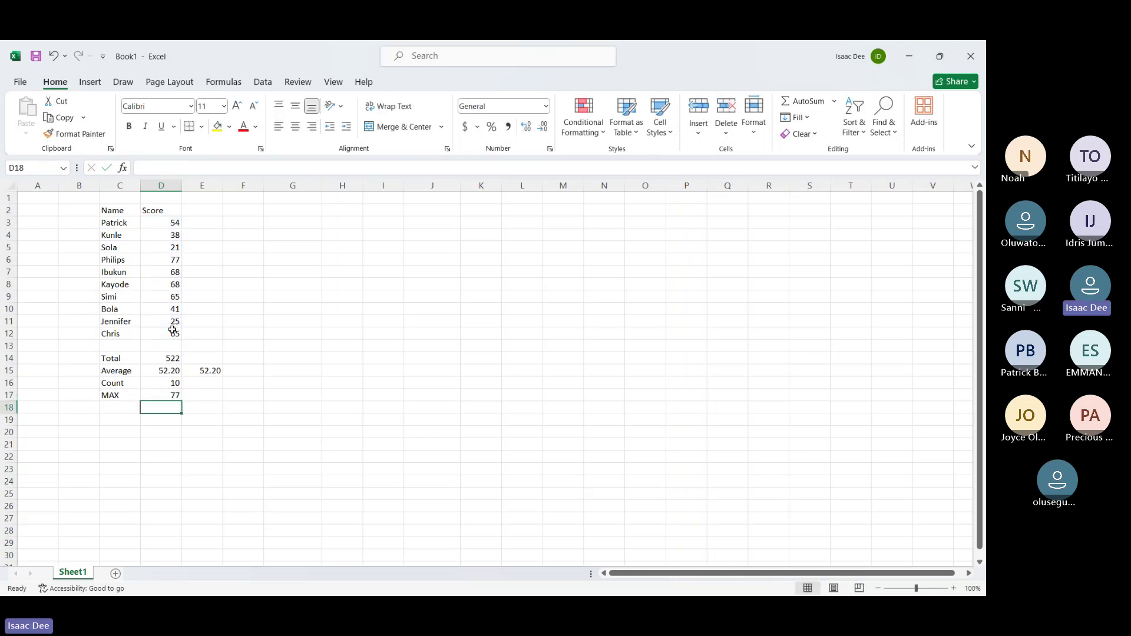
# Add the label "MIN" in C18 and find the lowest score in D3:D12 with the MIN function in D18
pyautogui.click(126, 406)
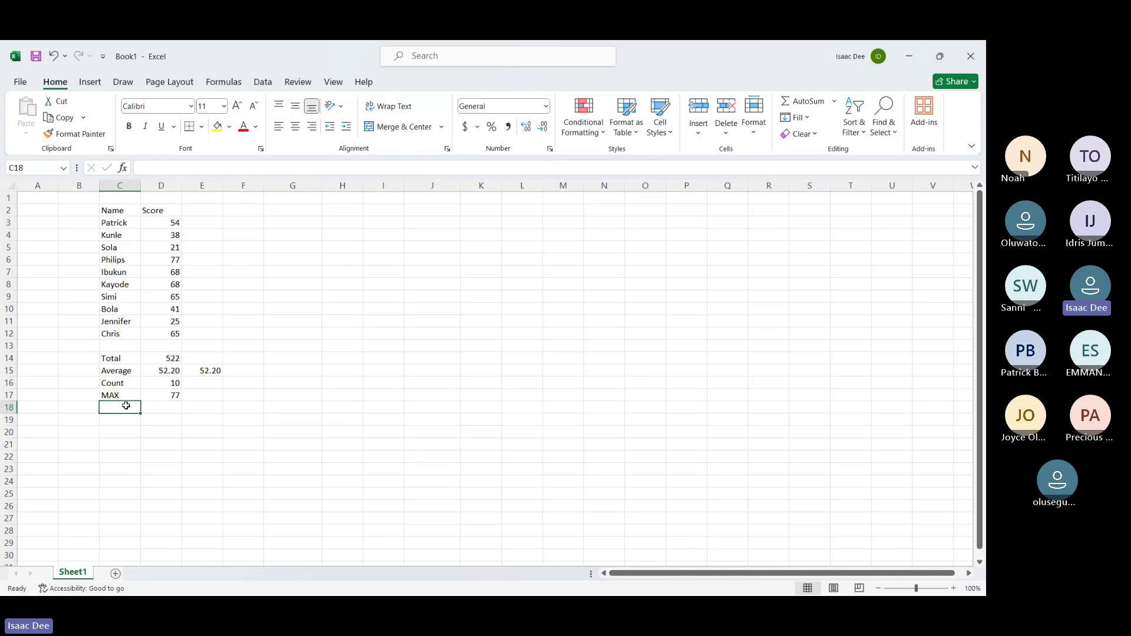
pyautogui.write('MIN')
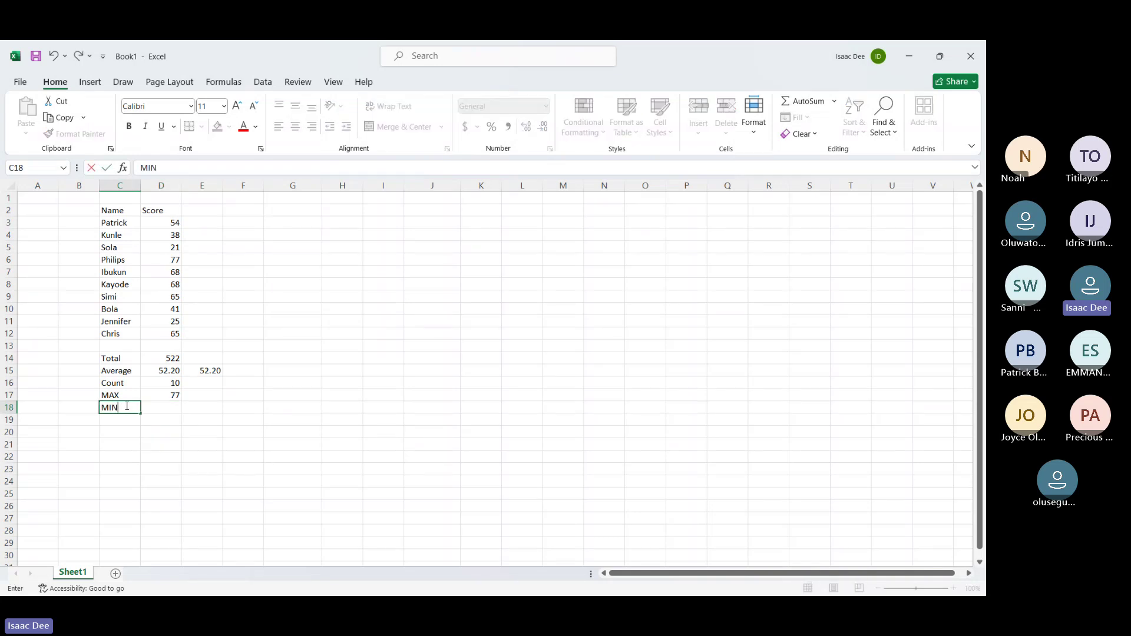
pyautogui.click(177, 406)
pyautogui.write('=')
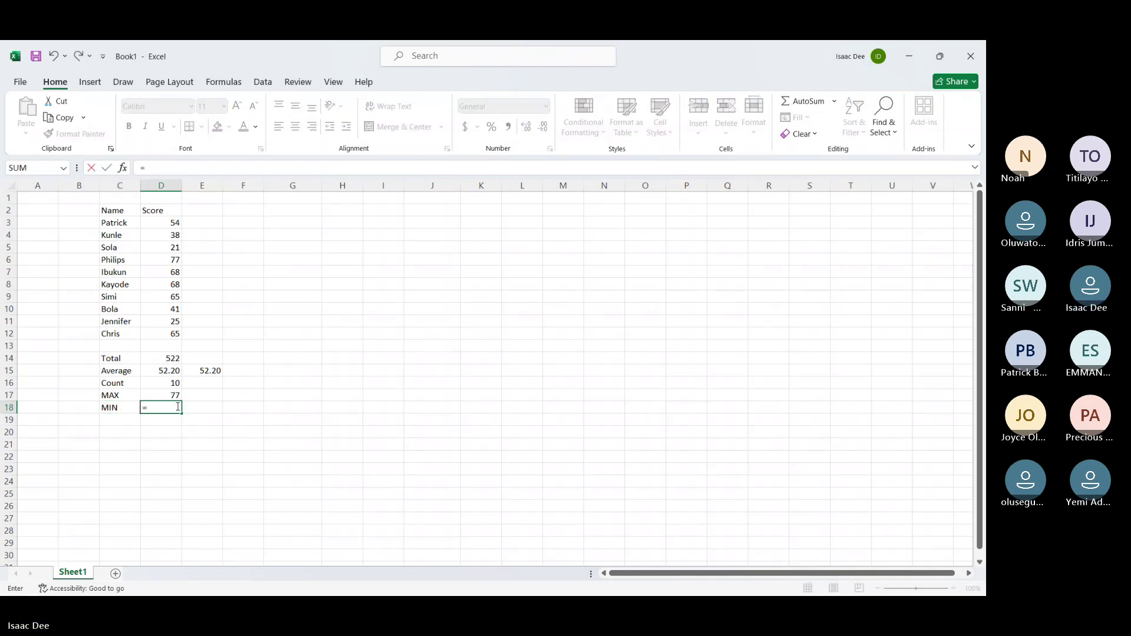
pyautogui.write('min')
pyautogui.press('Tab')
pyautogui.moveTo(166, 221); pyautogui.dragTo(160, 334)
pyautogui.press('Return')
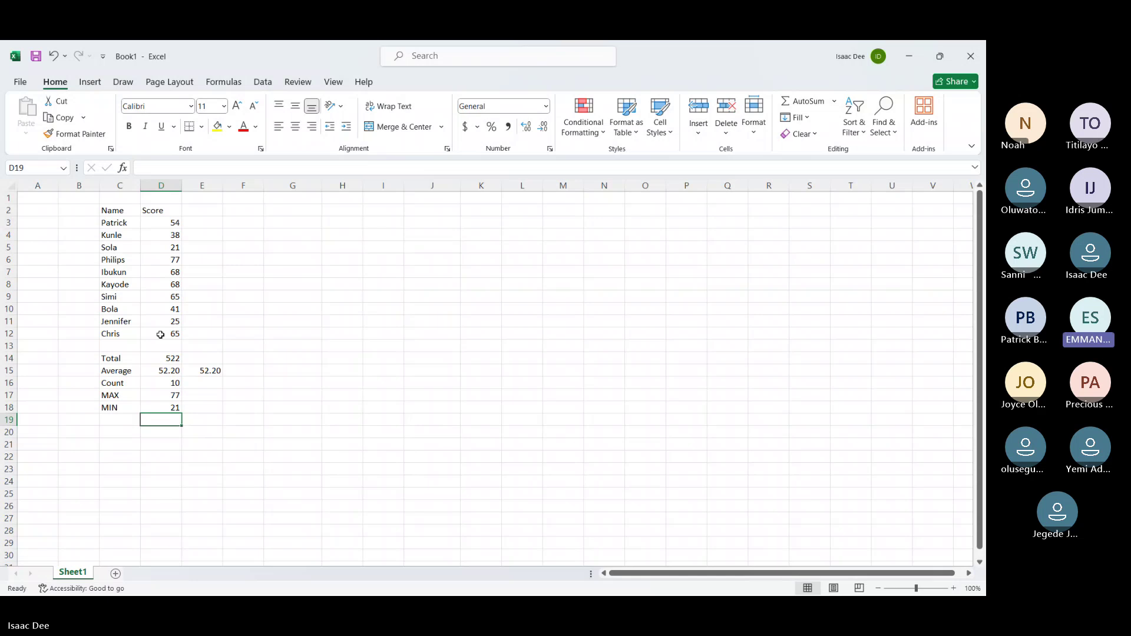
# Delete the duplicate average in E15, beside the Average row's result
pyautogui.click(165, 370)
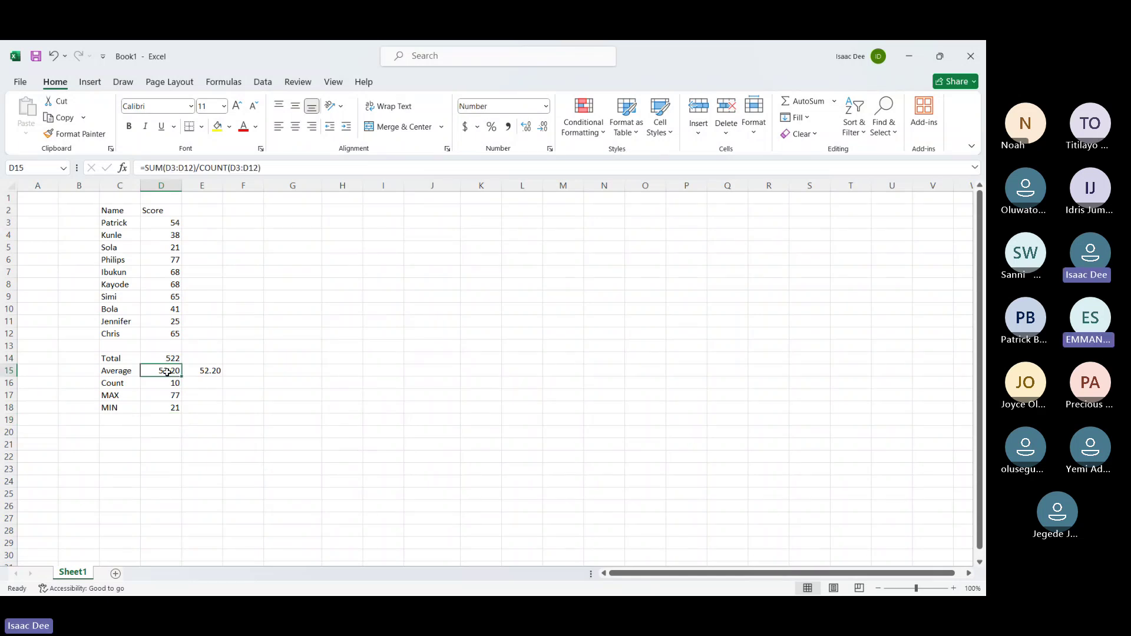
pyautogui.click(248, 372)
pyautogui.click(220, 371)
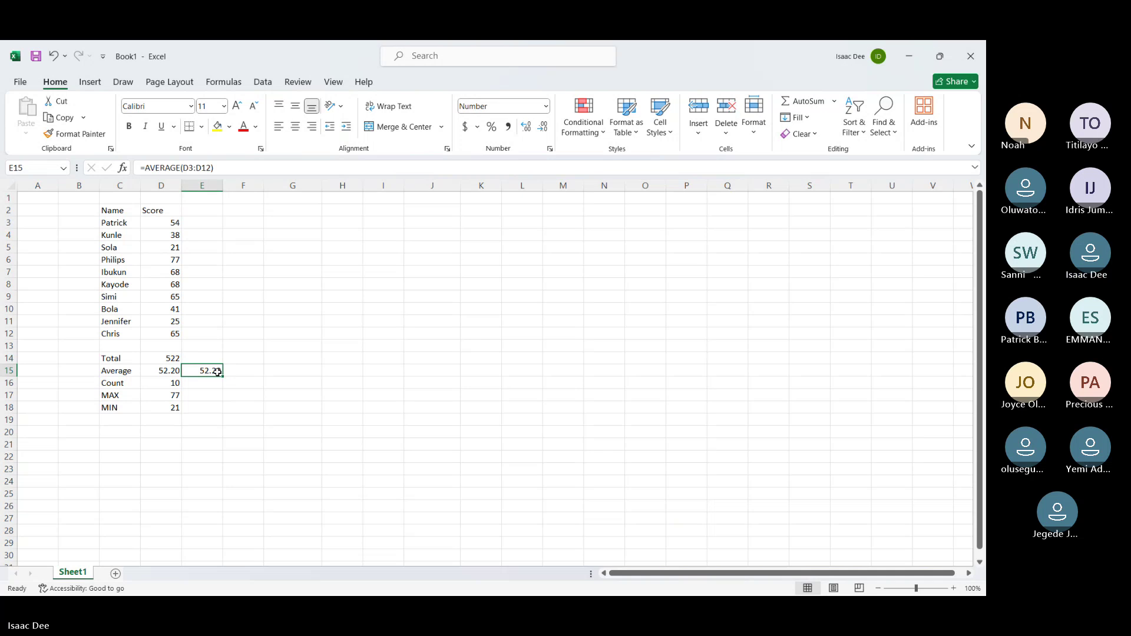
pyautogui.press('BackSpace')
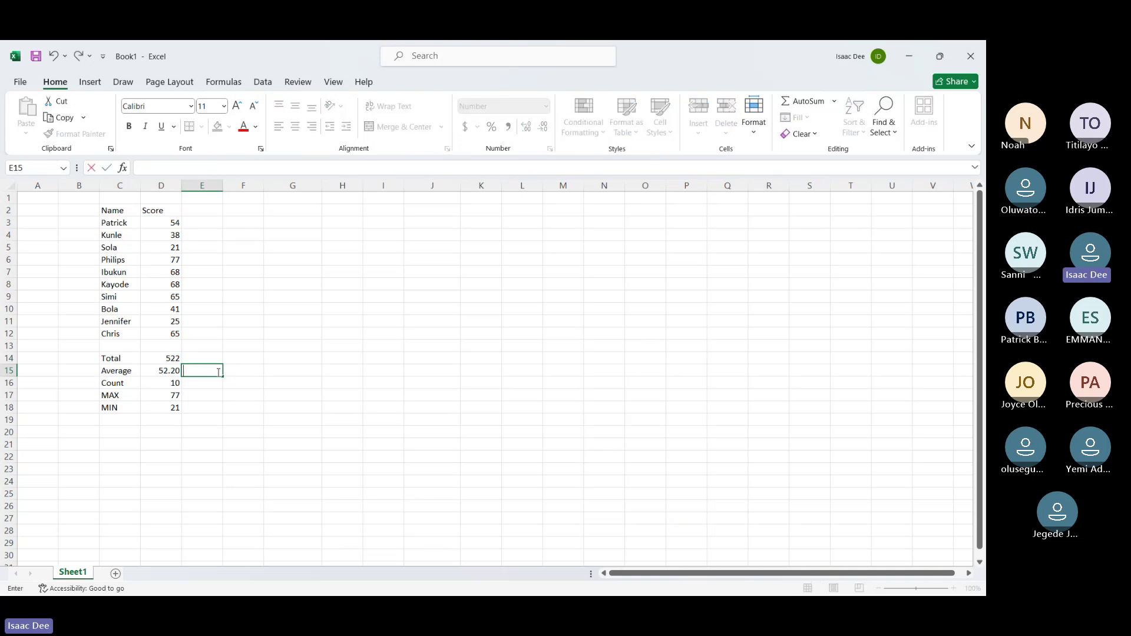
pyautogui.press('Return')
# Replace the SUM/COUNT formula in D15 with the AVERAGE function over D3:D12
pyautogui.press('Left')
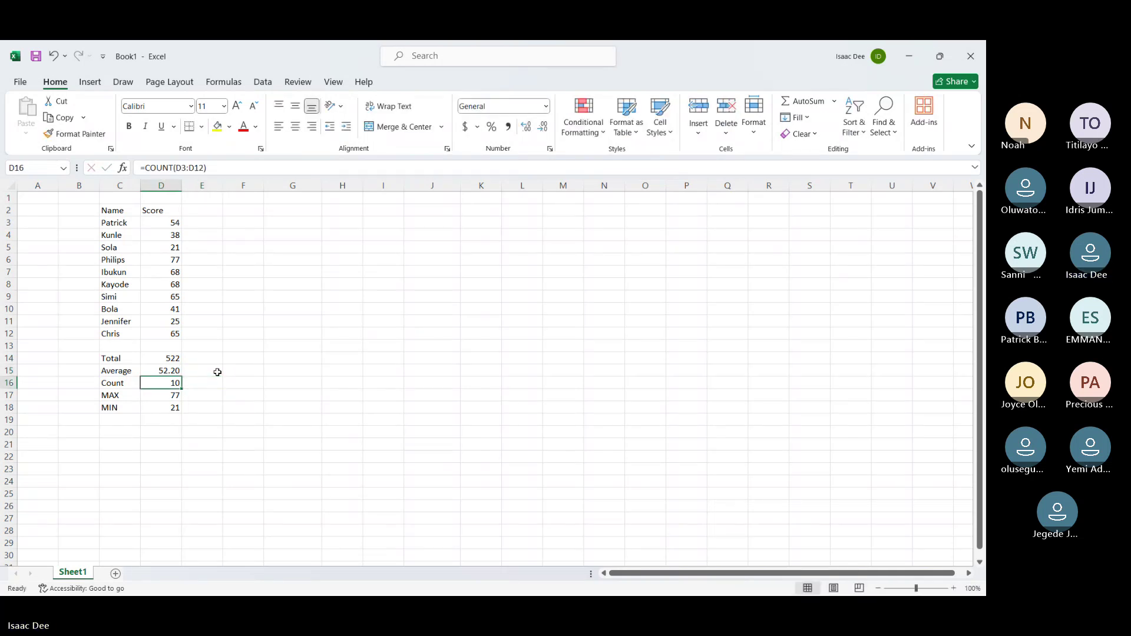
pyautogui.press('Up')
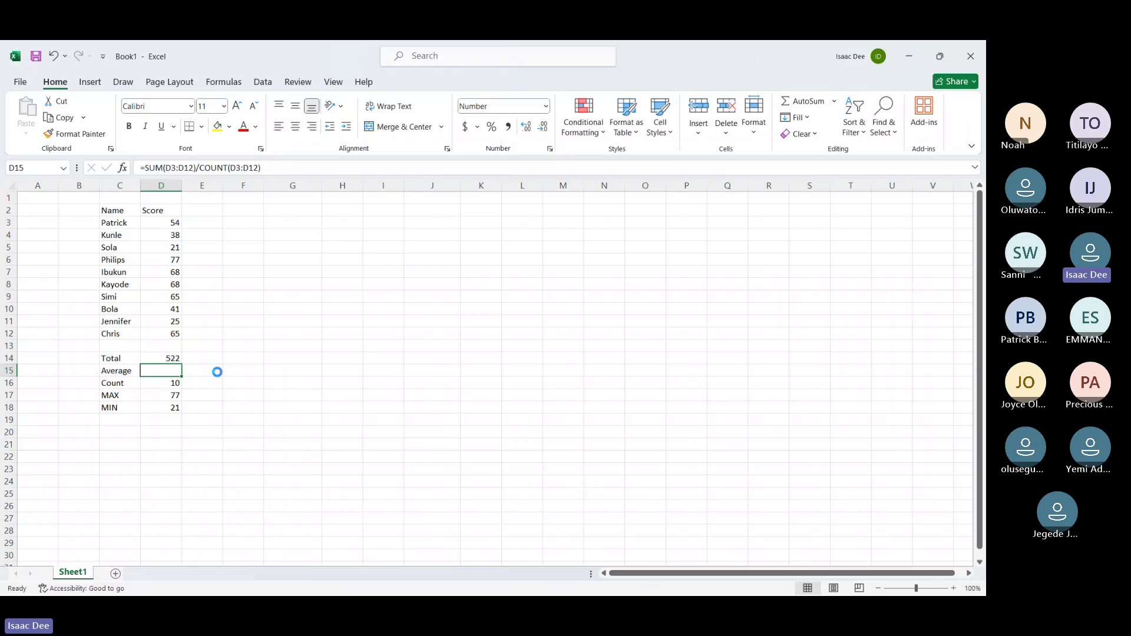
pyautogui.write('=a')
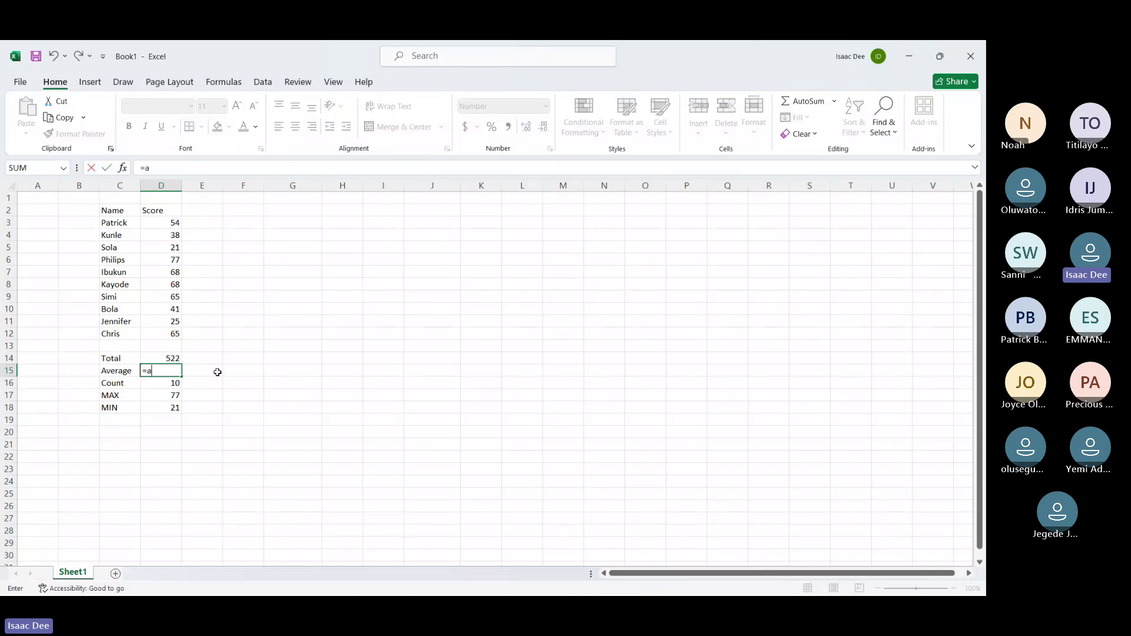
pyautogui.write('verage')
pyautogui.press('Tab')
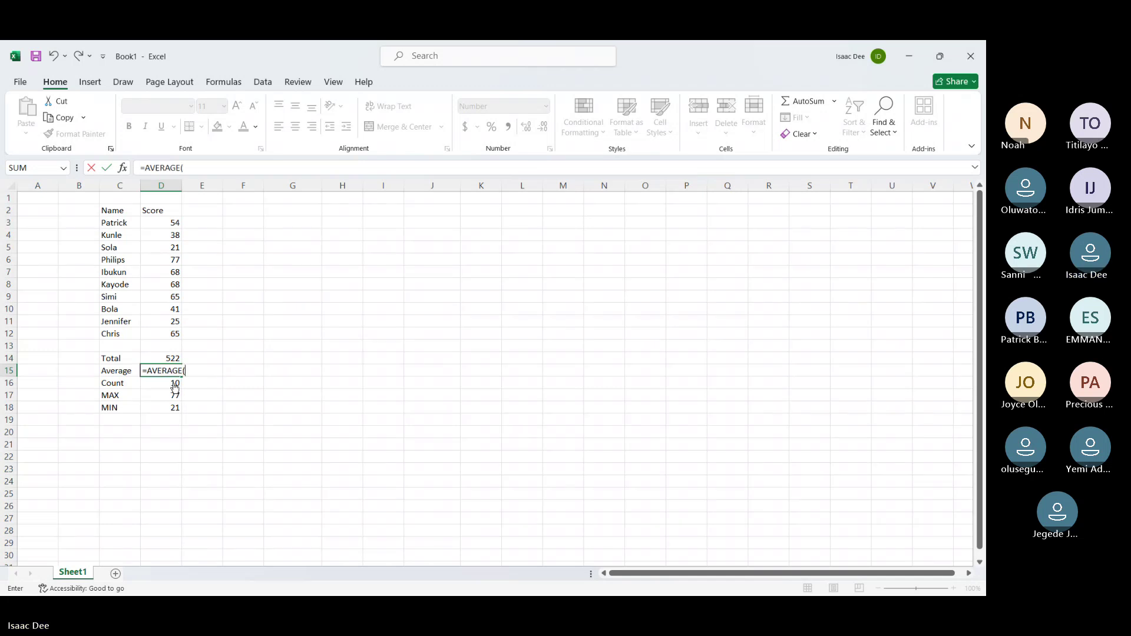
pyautogui.moveTo(151, 222); pyautogui.dragTo(169, 337)
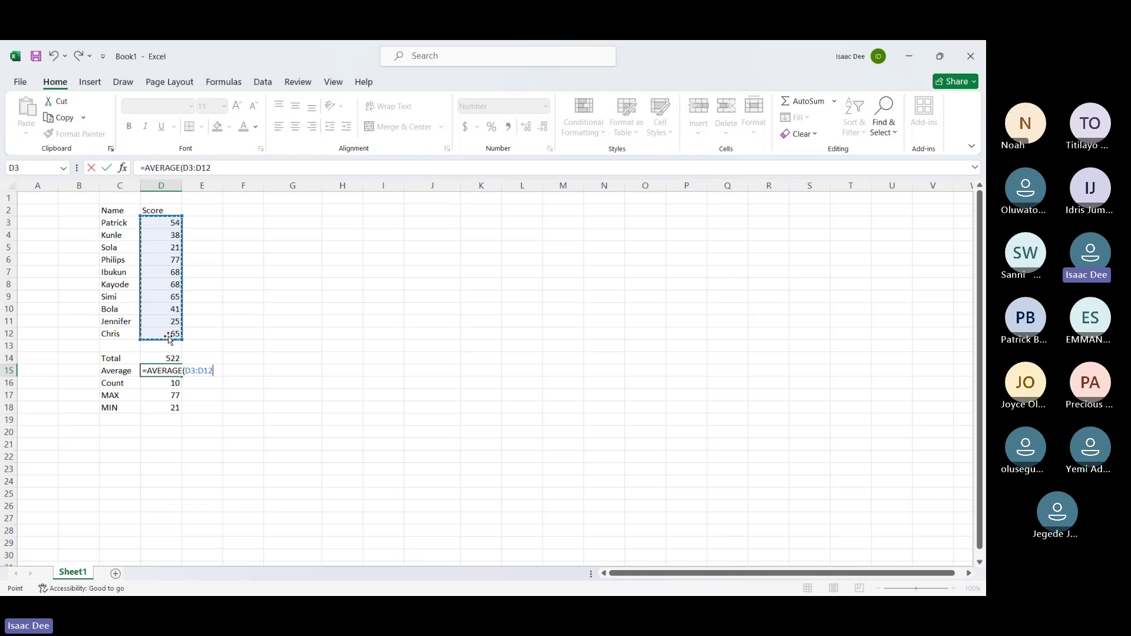
pyautogui.write(')')
pyautogui.press('Return')
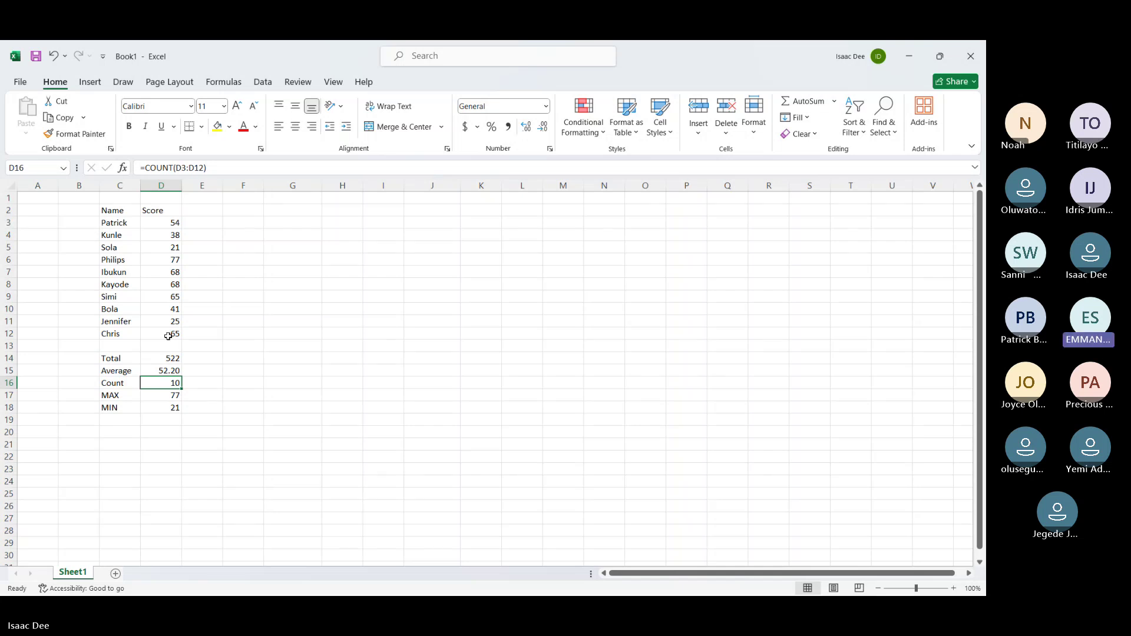
# Clear the Count, MAX and MIN formulas from D16:D18, keeping their labels
pyautogui.press('Up')
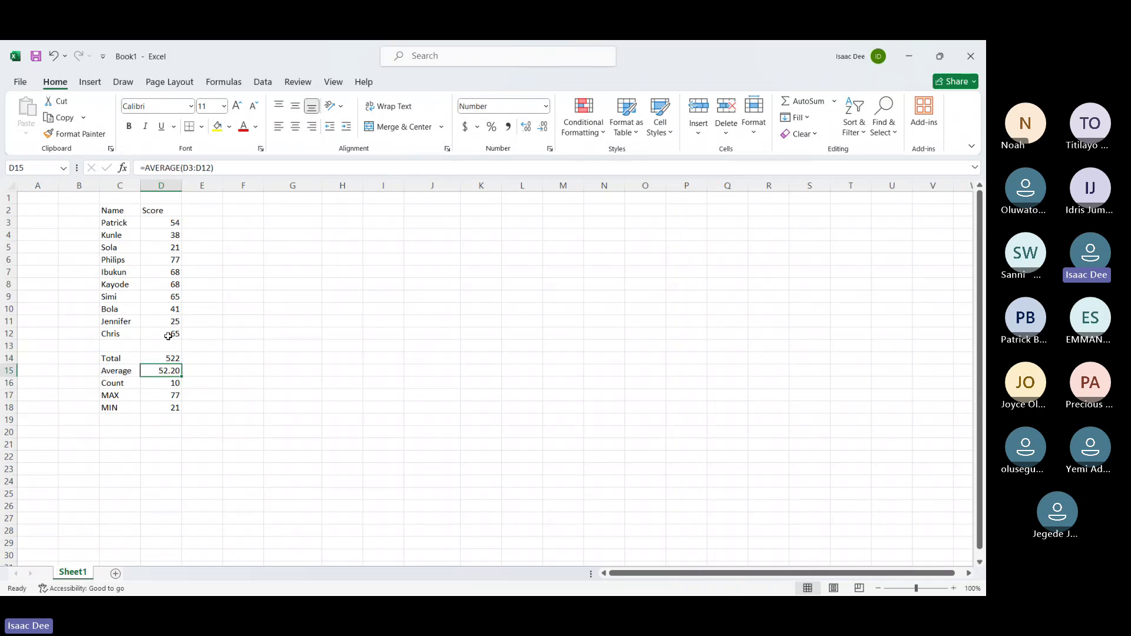
pyautogui.press('Down')
pyautogui.hotkey('shift', 'Down')
pyautogui.hotkey('shift', 'Down')
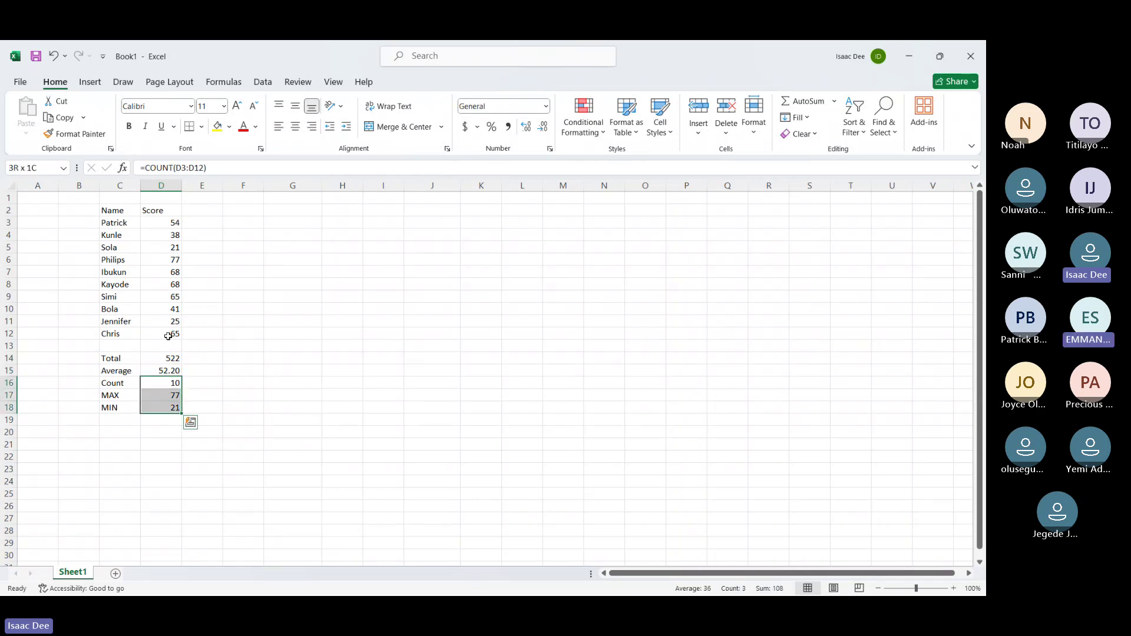
pyautogui.press('Up')
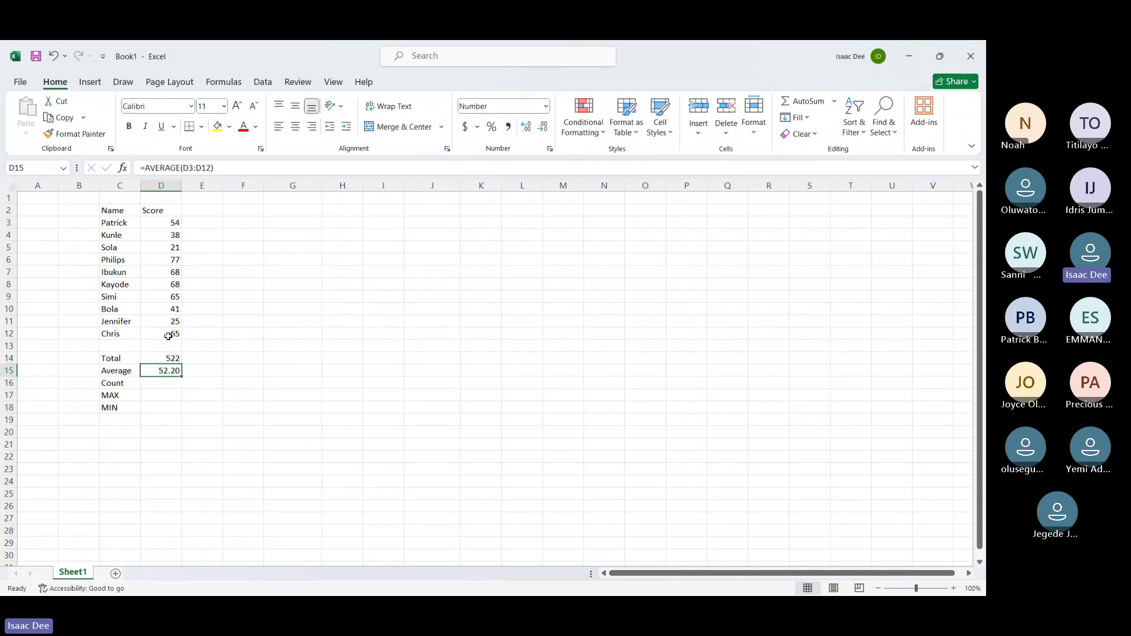
# Re-enter the count of the scores in D3:D12 with the COUNT function in D16
pyautogui.press('Down')
pyautogui.write('=count')
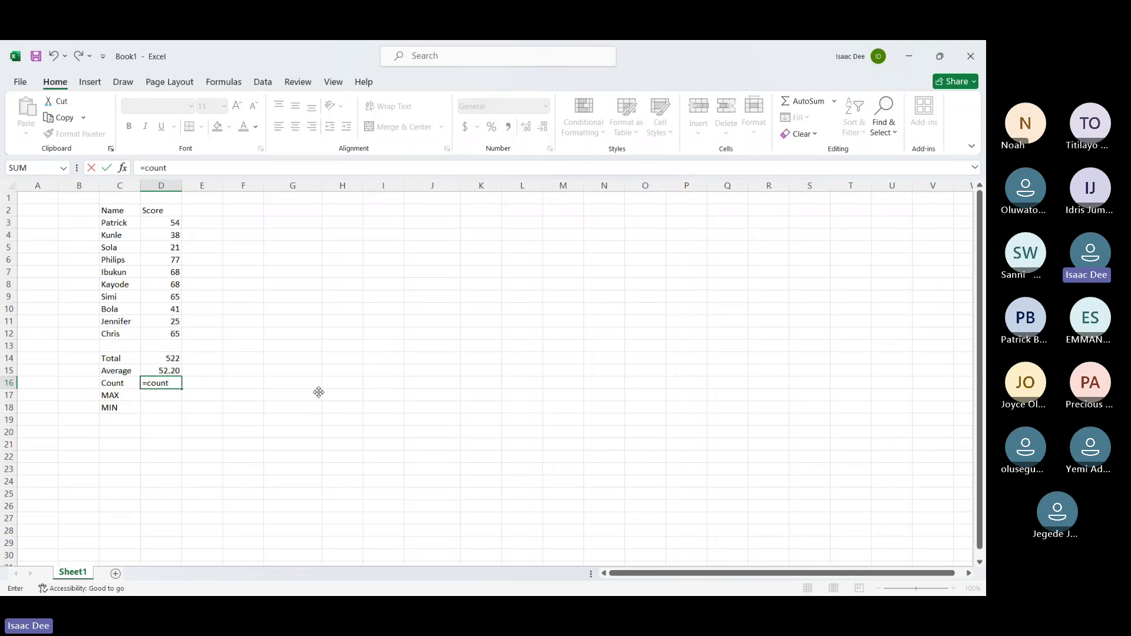
pyautogui.doubleClick(174, 402)
pyautogui.moveTo(172, 222); pyautogui.dragTo(174, 335)
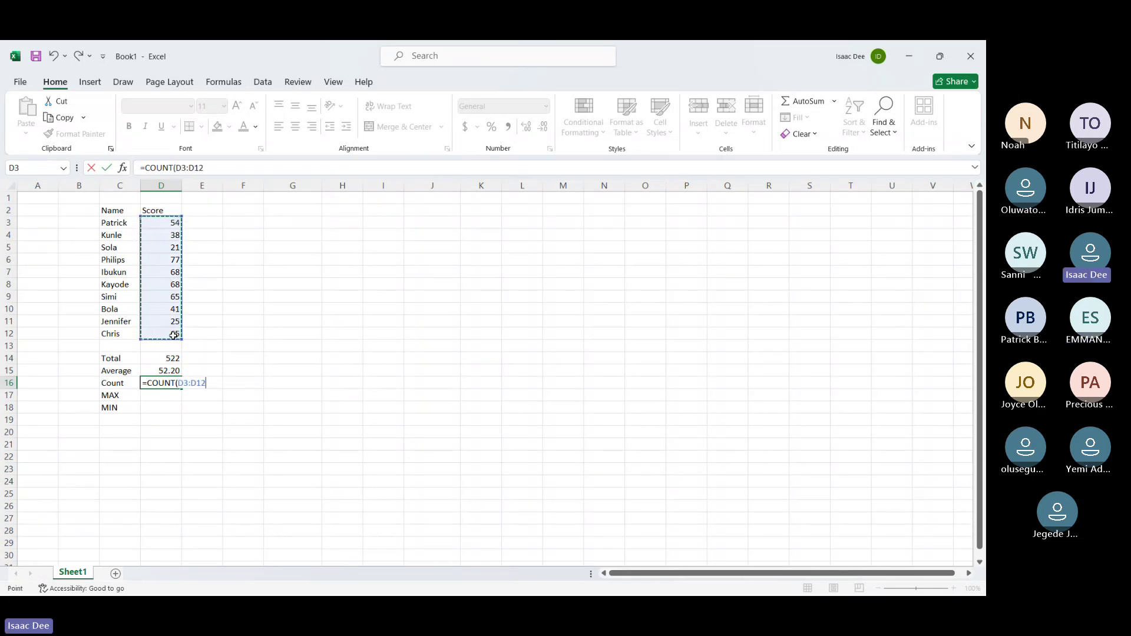
pyautogui.press('Return')
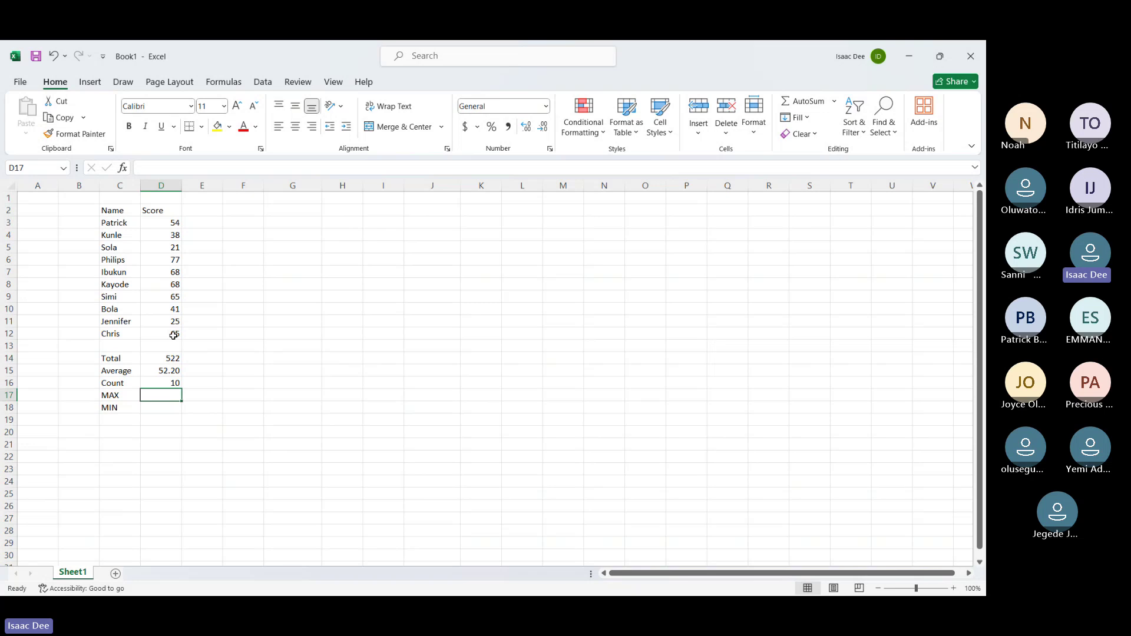
# Re-enter the highest score in D17 with the MAX function over D3:D12
pyautogui.write('=max')
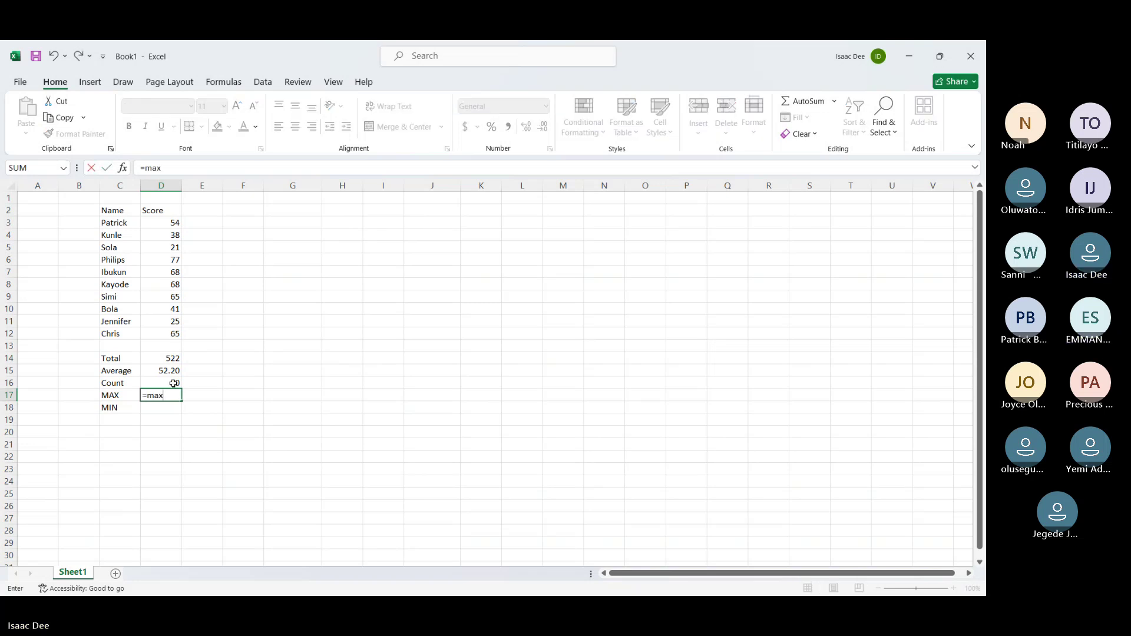
pyautogui.press('Tab')
pyautogui.moveTo(163, 220); pyautogui.dragTo(167, 330)
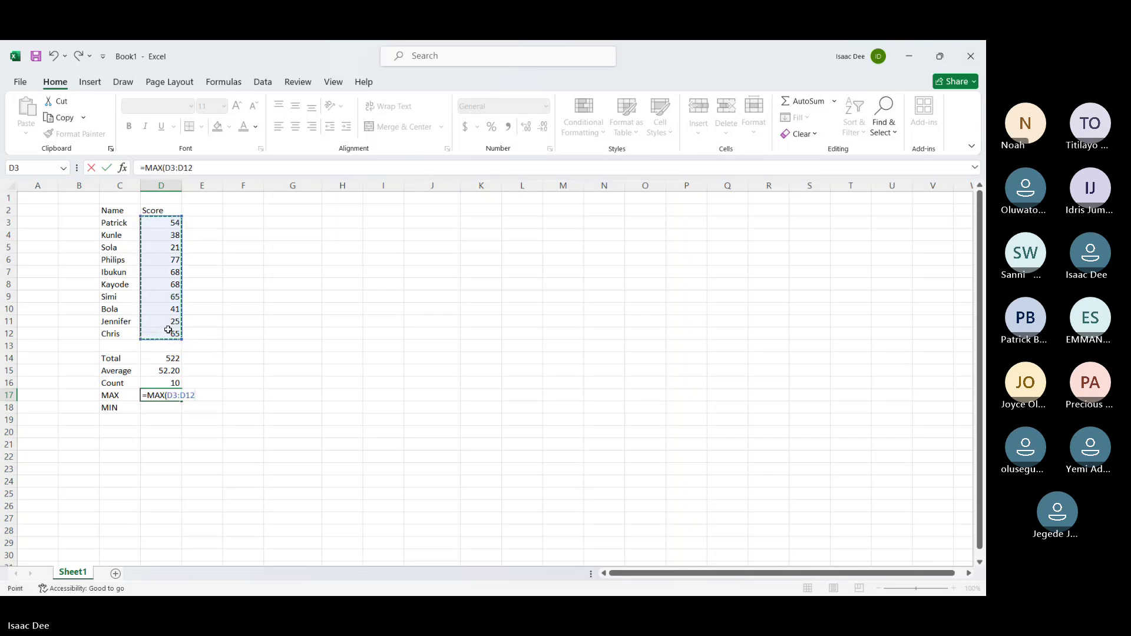
pyautogui.press('Return')
# Re-enter the lowest score in D18 with the MIN function over D3:D12
pyautogui.write('=min')
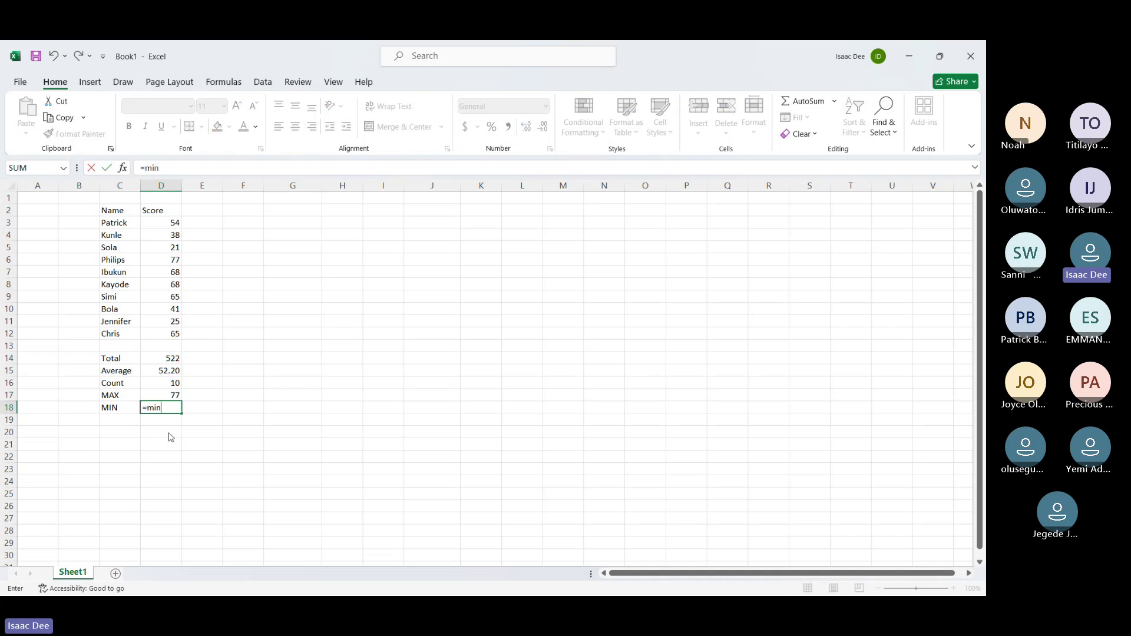
pyautogui.press('Tab')
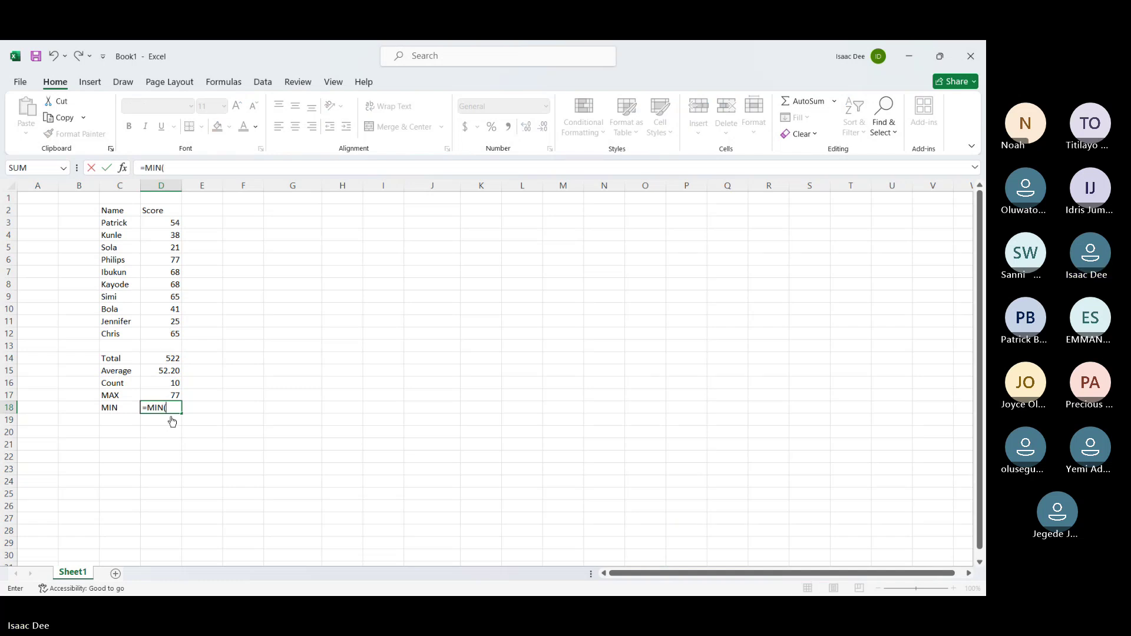
pyautogui.click(163, 222)
pyautogui.moveTo(163, 222); pyautogui.dragTo(168, 331)
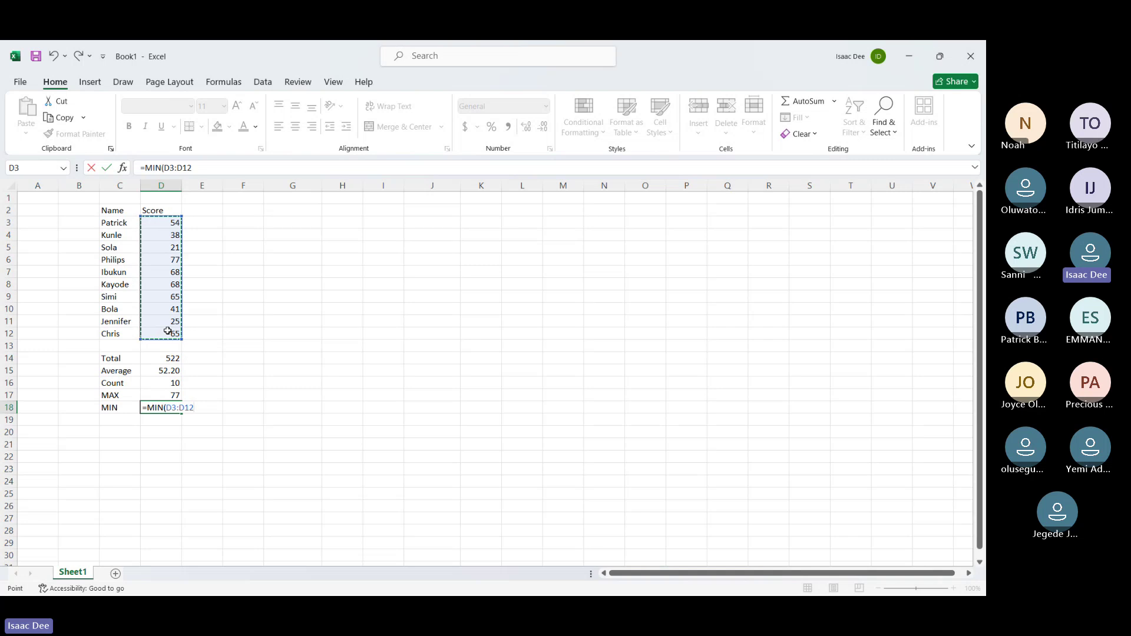
pyautogui.press('Return')
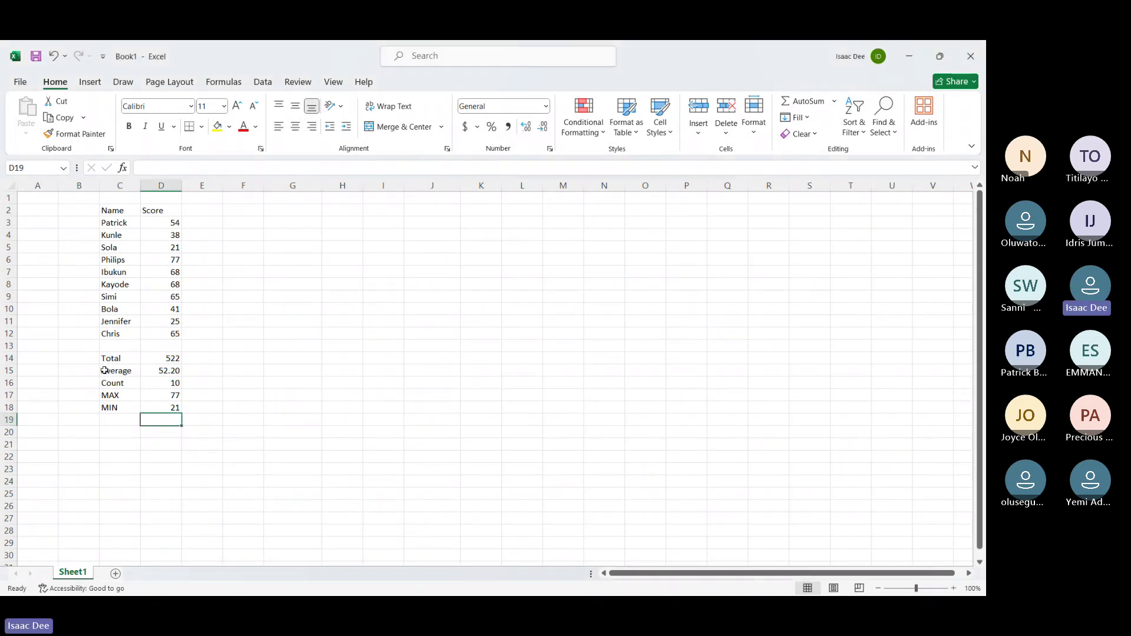
# Replace the Score header in D2 with Jan and add the headers Feb in E2 and Mar in F2
pyautogui.click(168, 211)
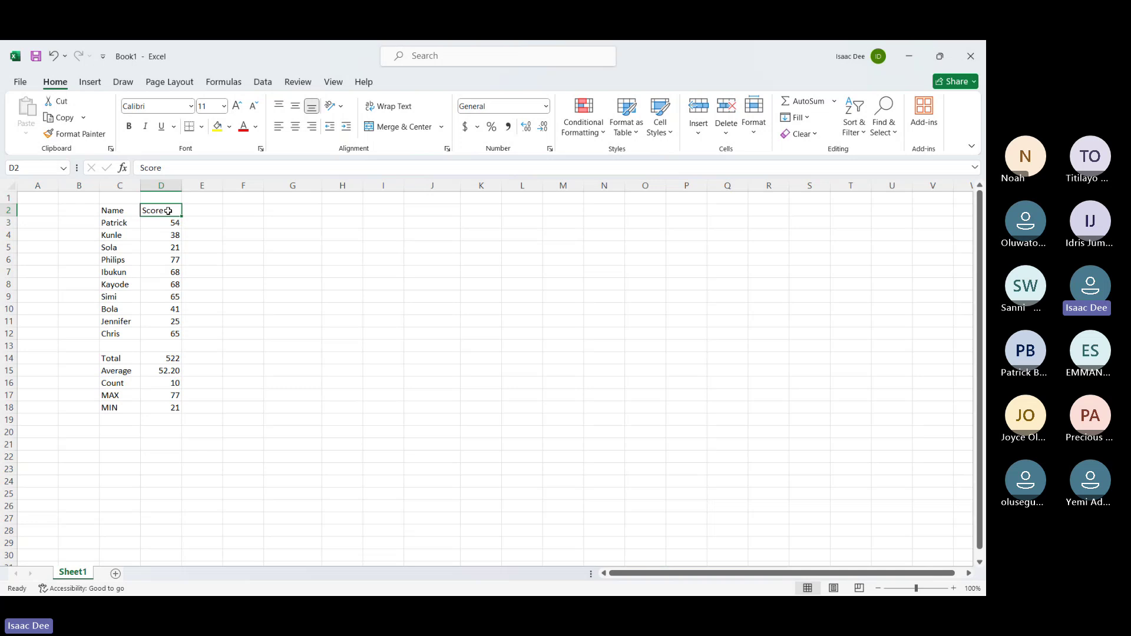
pyautogui.write('an')
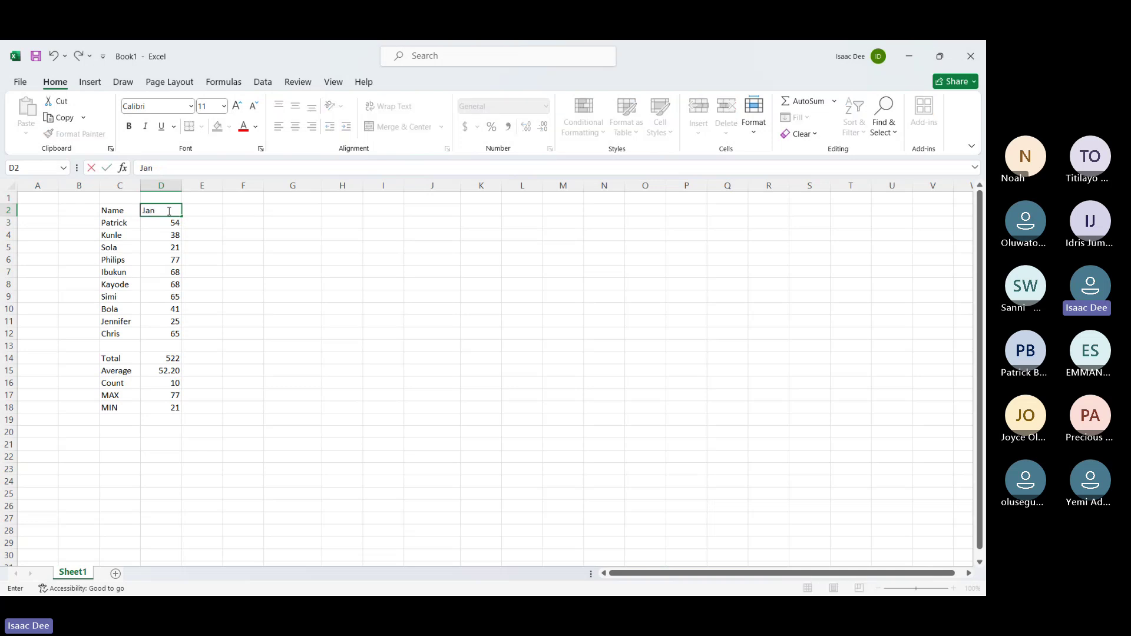
pyautogui.press('Tab')
pyautogui.write('Feb')
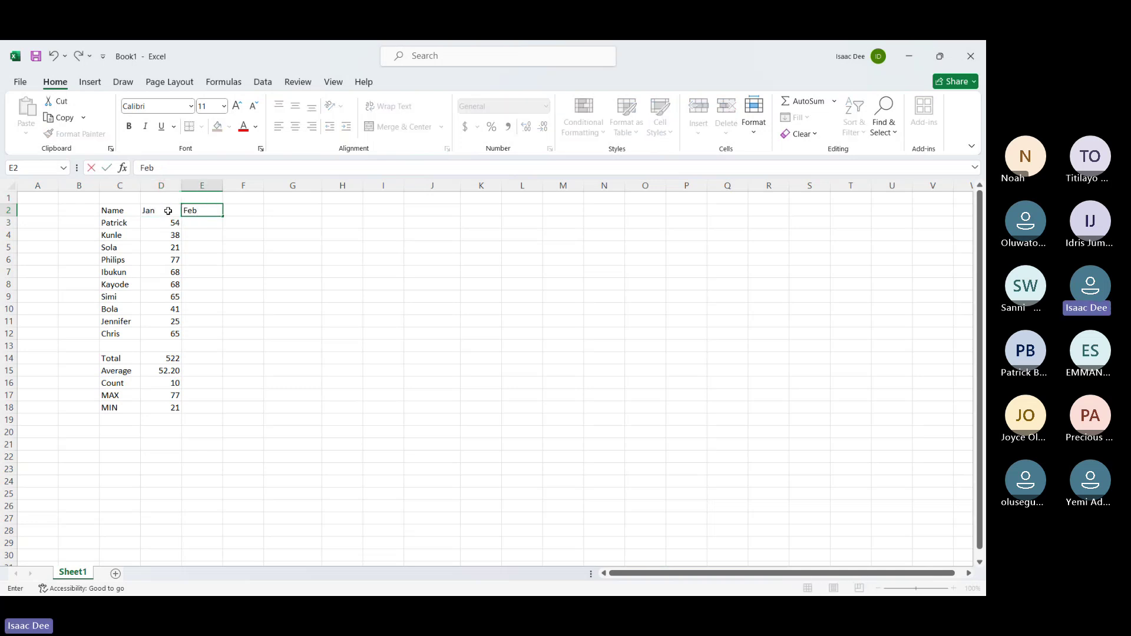
pyautogui.press('Tab')
pyautogui.write('Mar')
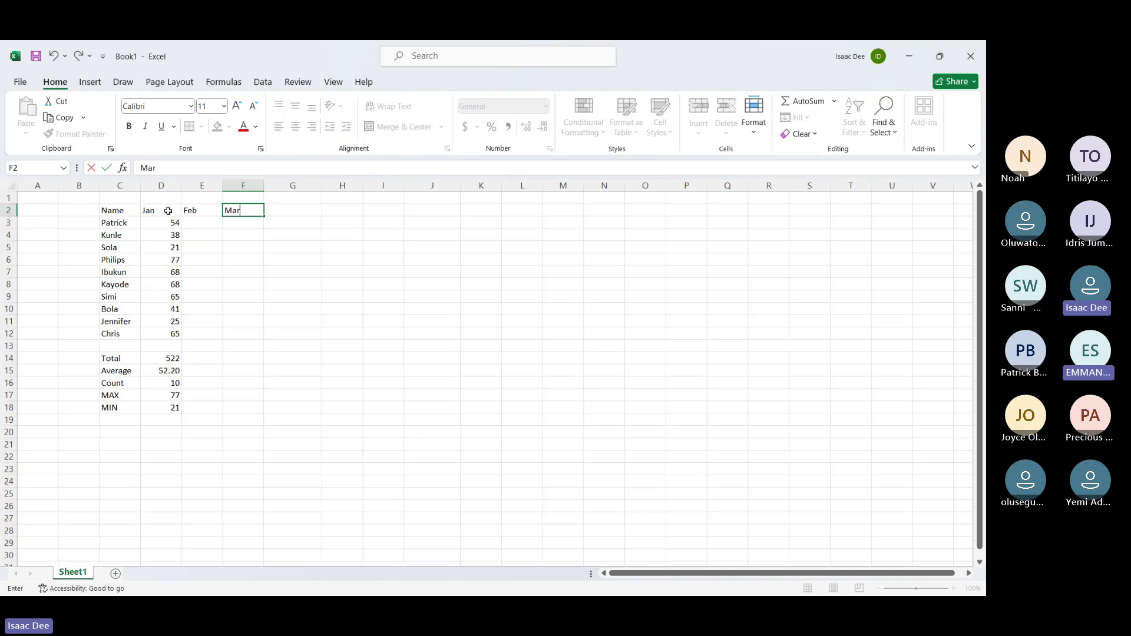
pyautogui.press('Tab')
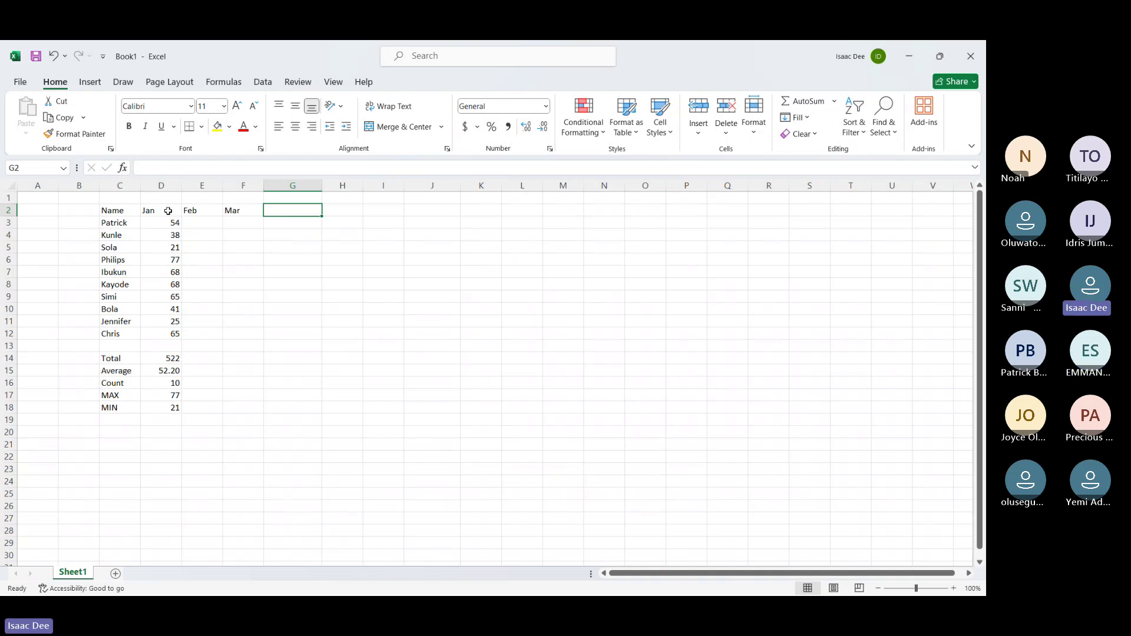
# Enter the numbers 1, 2 and 3 down cells I3:I5, away from the score list
pyautogui.press('Right')
pyautogui.press('Down')
pyautogui.press('Right')
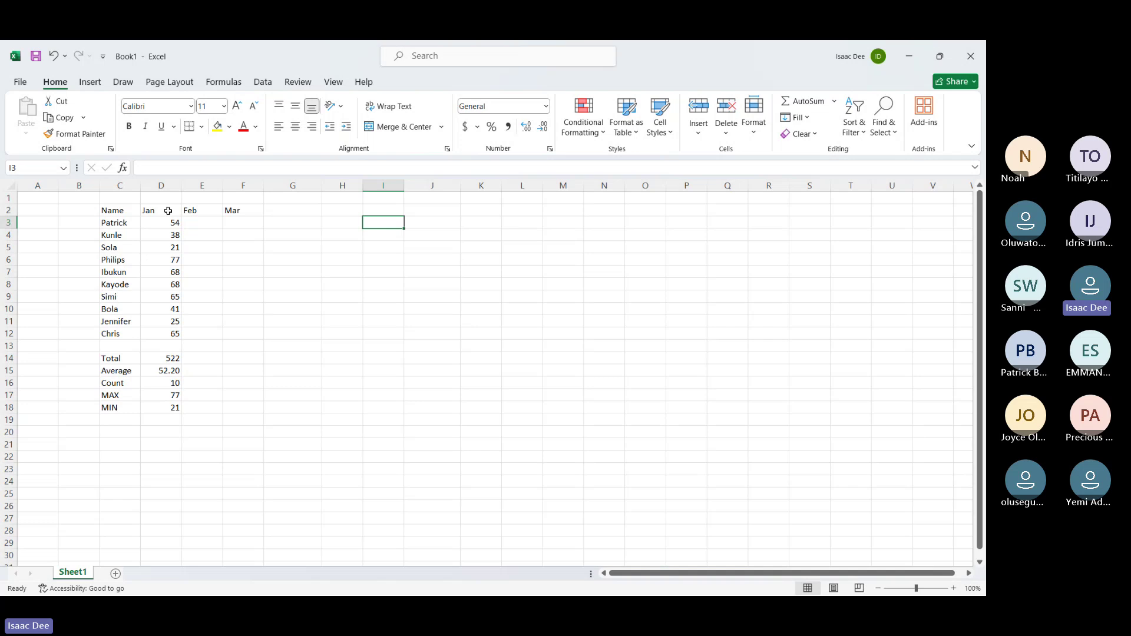
pyautogui.write('1')
pyautogui.press('Return')
pyautogui.write('2')
pyautogui.press('Return')
pyautogui.write('3')
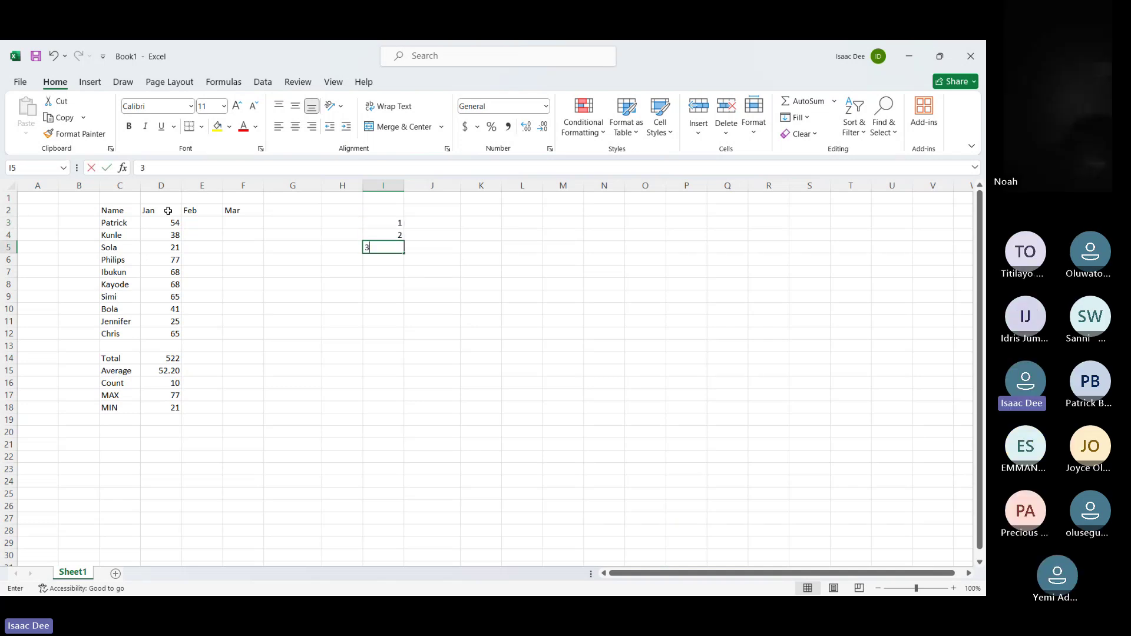
pyautogui.press('Return')
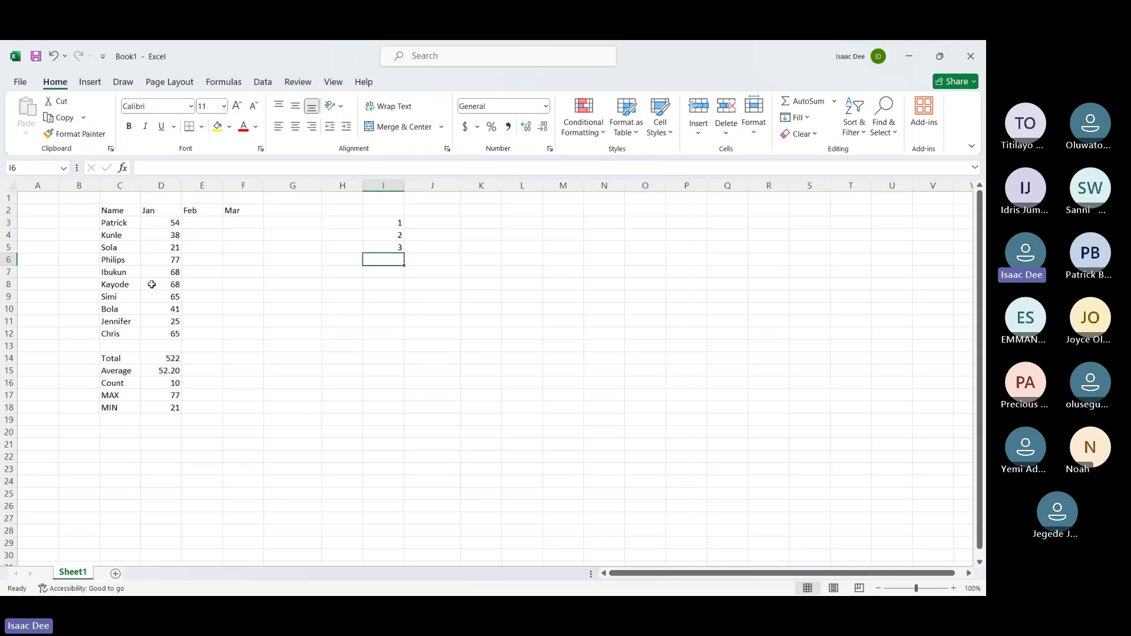
# Extend the number series from I3:I5 down to I18 with AutoFill, reaching 16
pyautogui.click(285, 343)
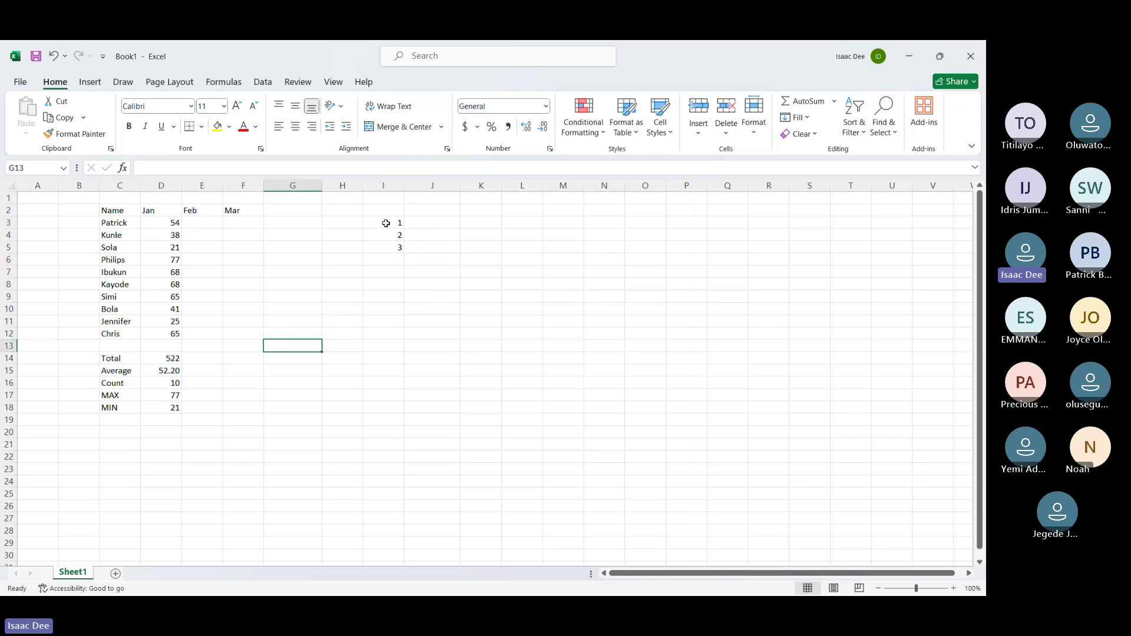
pyautogui.moveTo(385, 223); pyautogui.dragTo(391, 248)
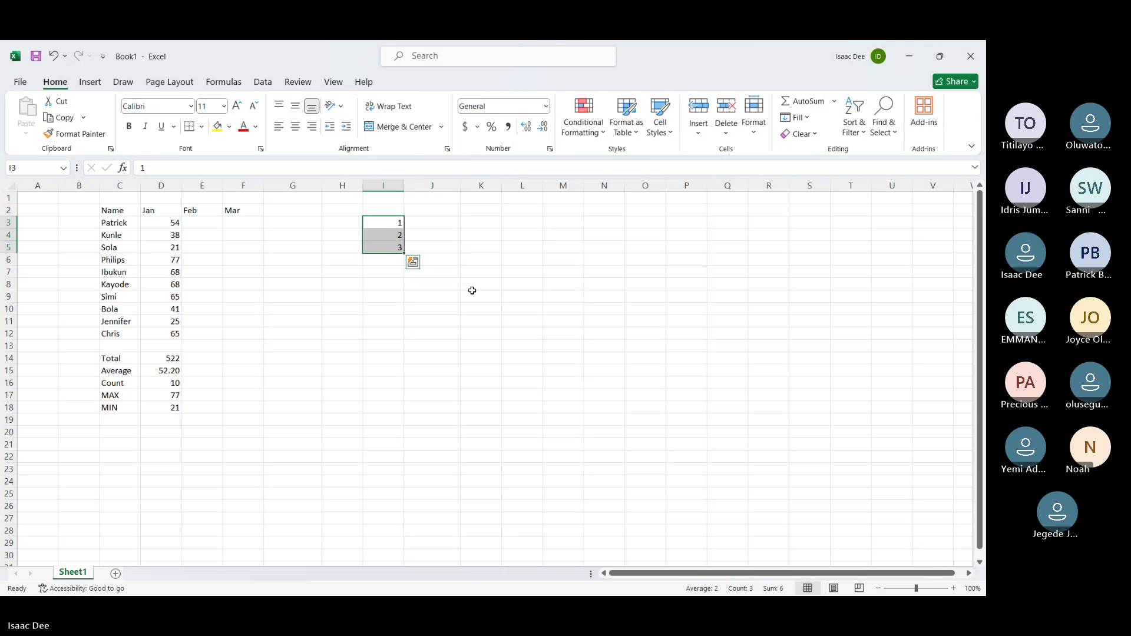
pyautogui.scroll(3, 472, 291)
pyautogui.scroll(-1, 471, 290)
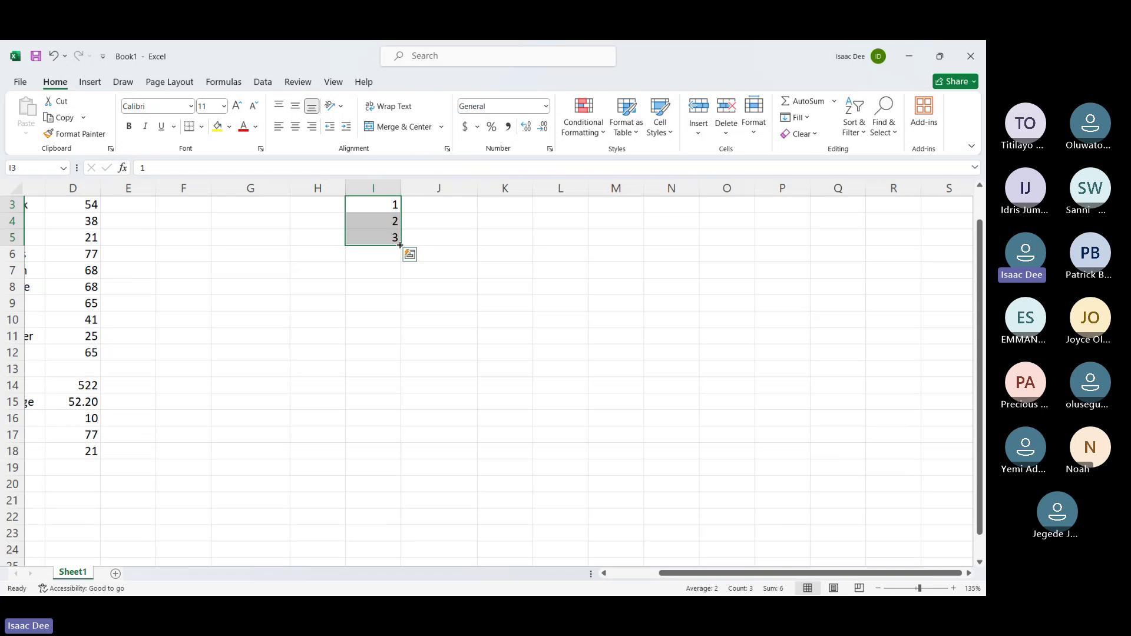
pyautogui.moveTo(400, 245); pyautogui.dragTo(399, 455)
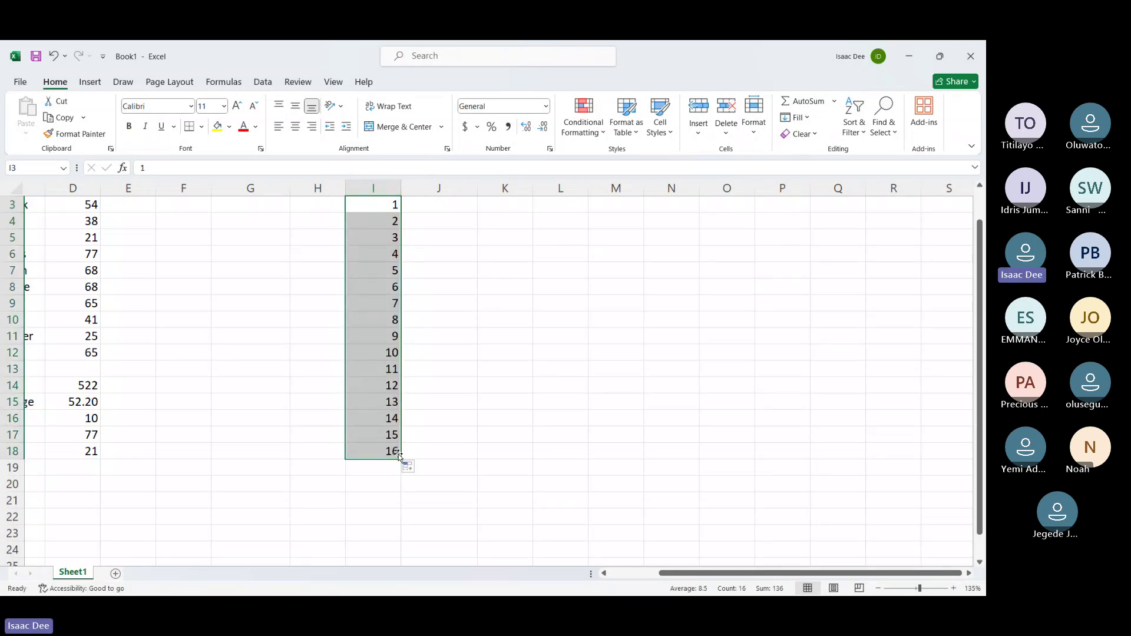
pyautogui.scroll(-2, 399, 455)
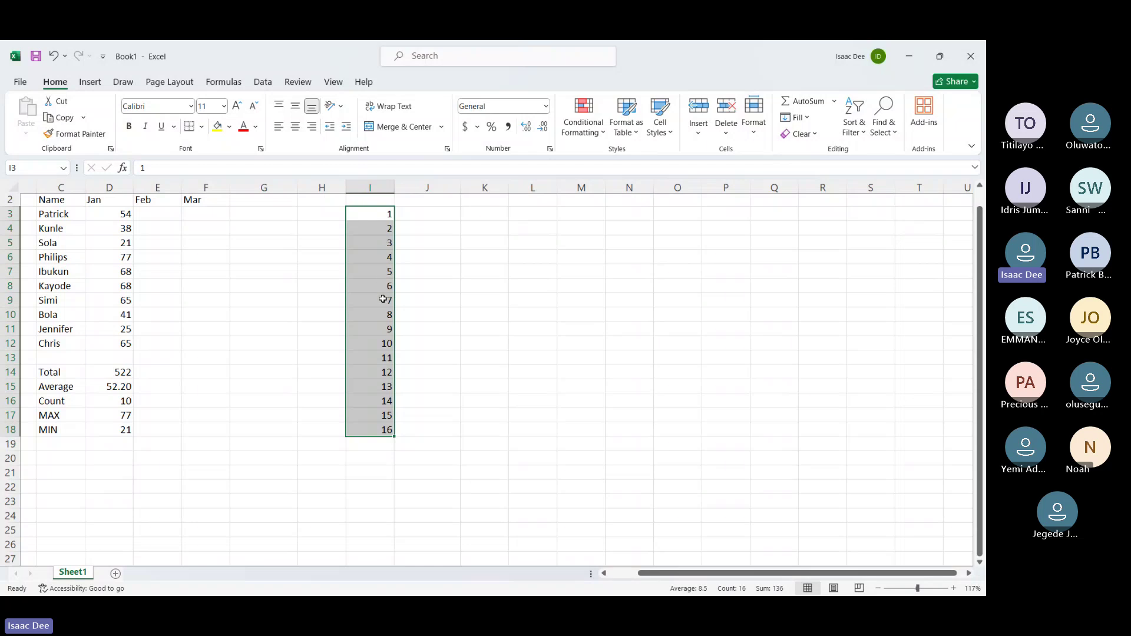
# Enter A, b, c and d in J3:J6 and AutoFill them down to J18 beside the number series
pyautogui.click(433, 214)
pyautogui.write('A')
pyautogui.press('Return')
pyautogui.write('b')
pyautogui.press('Return')
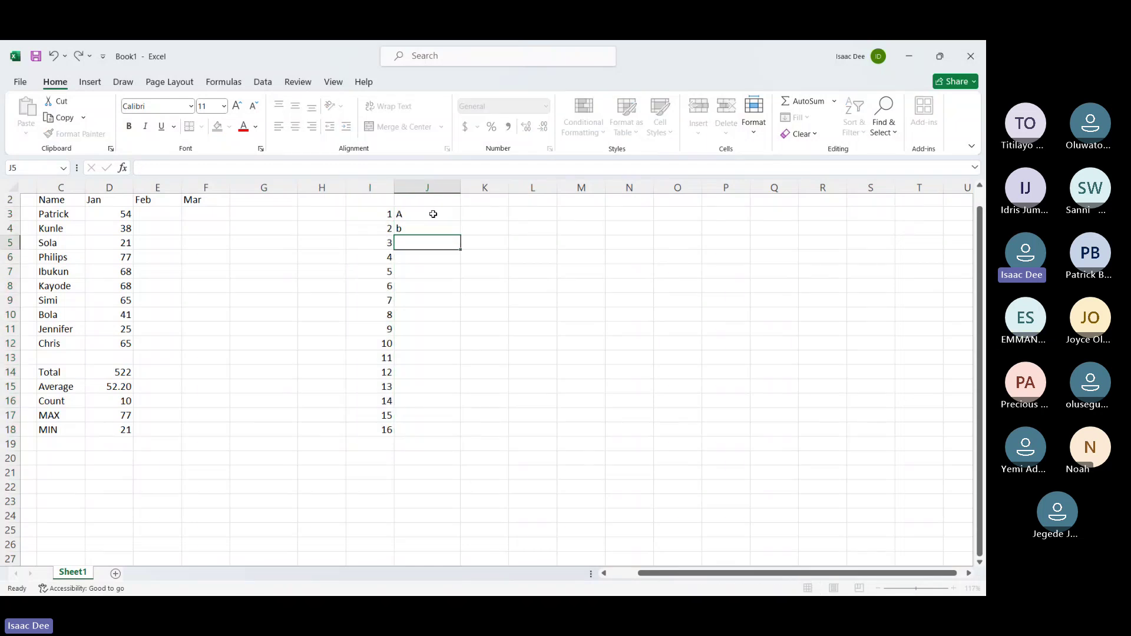
pyautogui.write('c')
pyautogui.press('Return')
pyautogui.write('d')
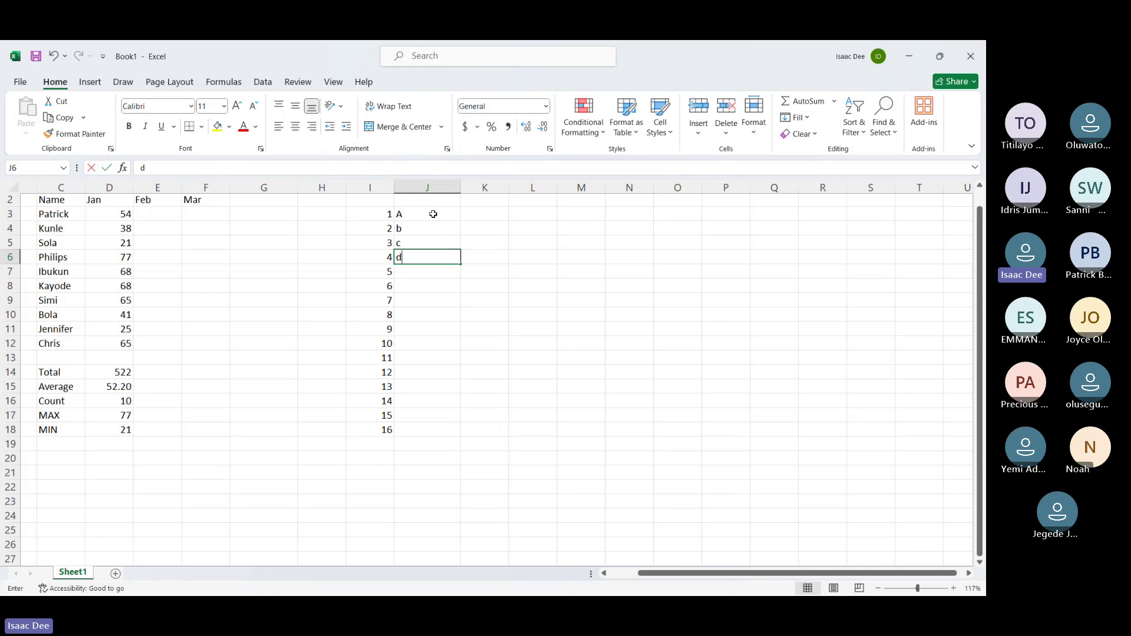
pyautogui.press('Return')
pyautogui.moveTo(424, 213); pyautogui.dragTo(423, 257)
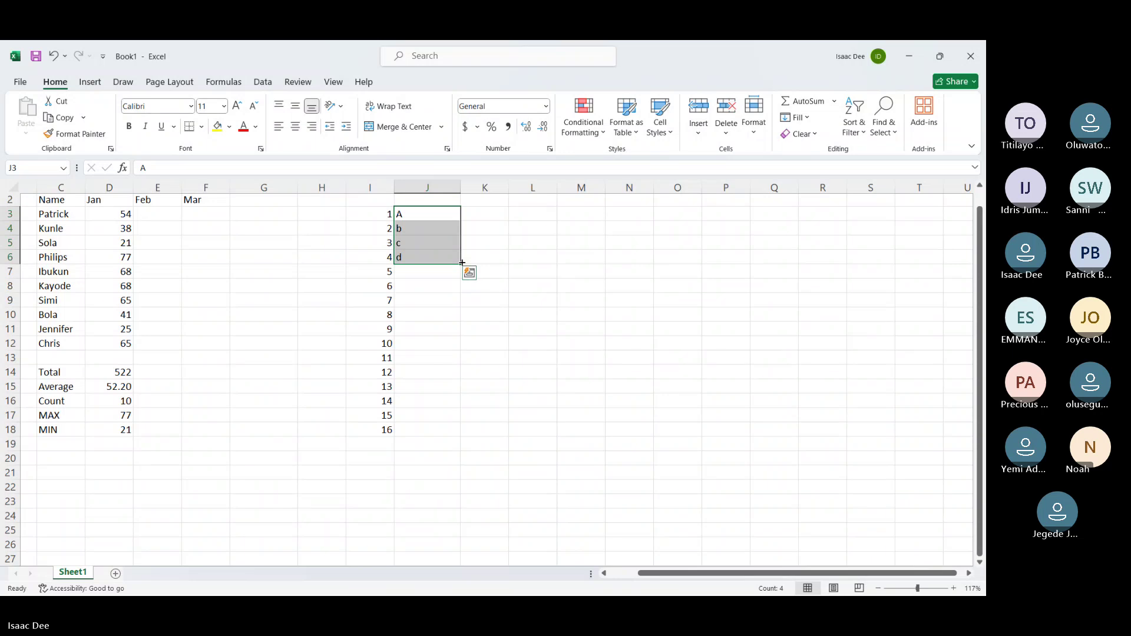
pyautogui.doubleClick(462, 263)
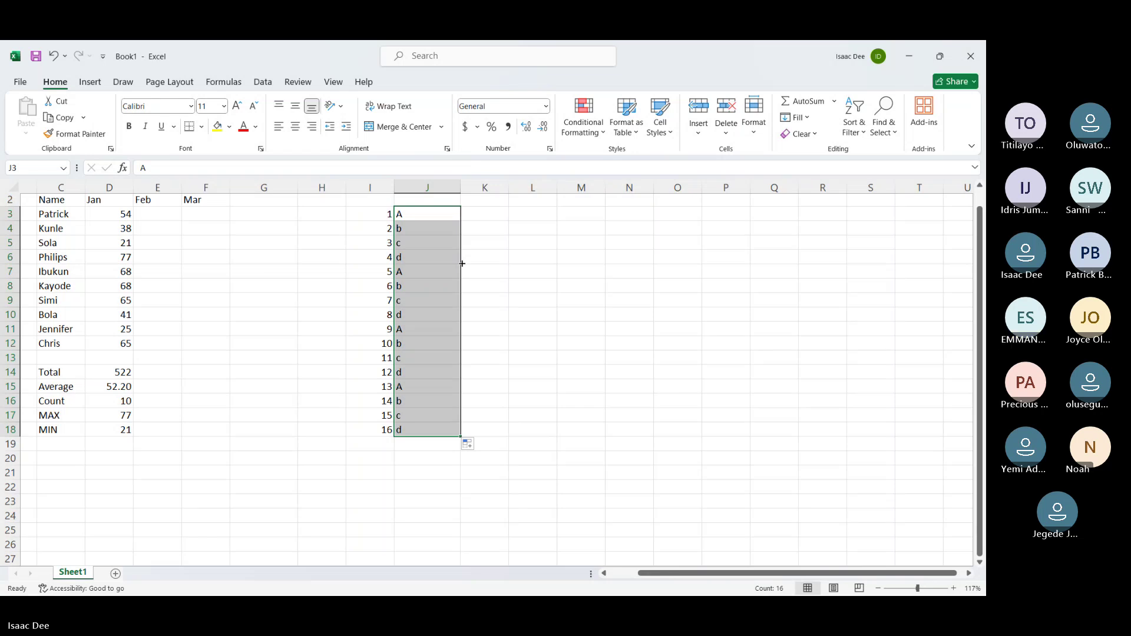
# Clear the letters from J3:J18 and the number series from I3:I18, with the zoom restored to 100%
pyautogui.press('Delete')
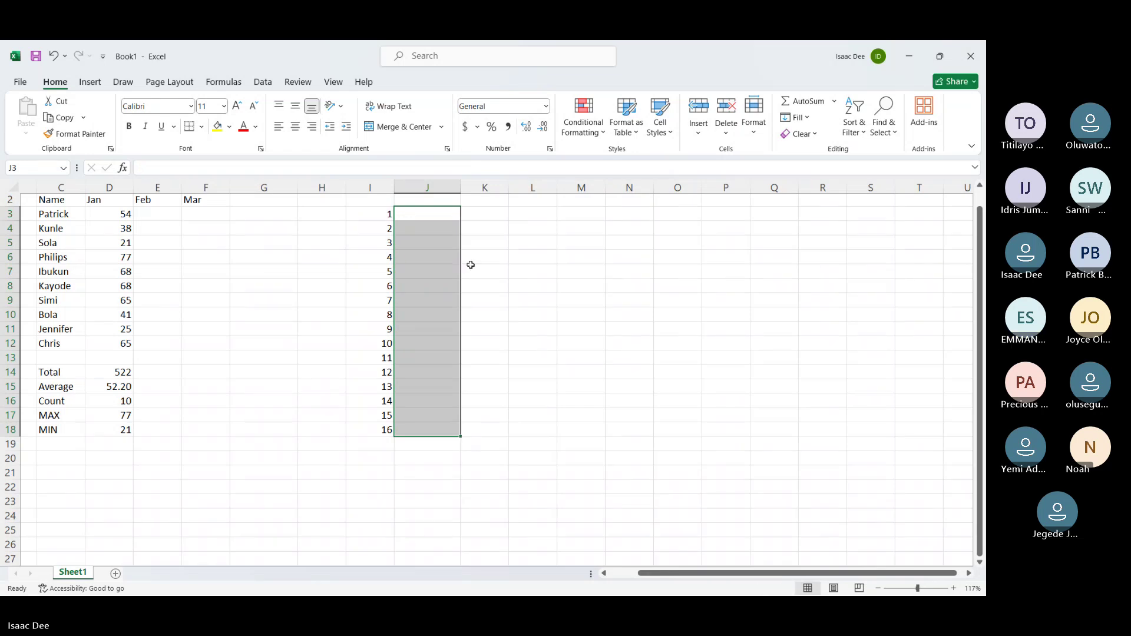
pyautogui.click(510, 286)
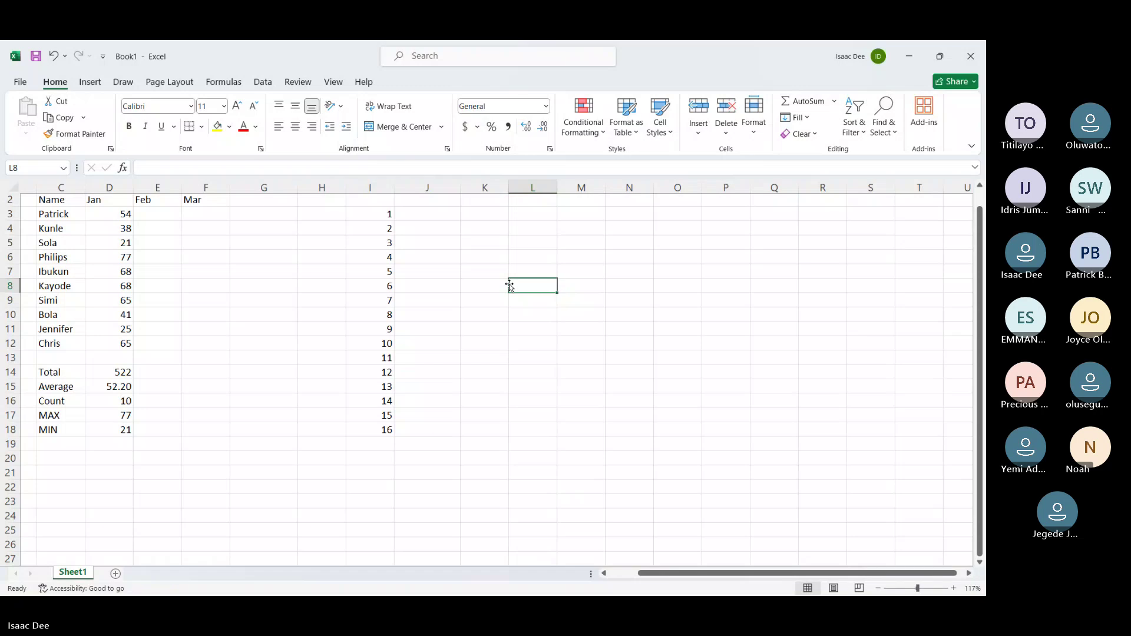
pyautogui.click(874, 588)
pyautogui.click(874, 589)
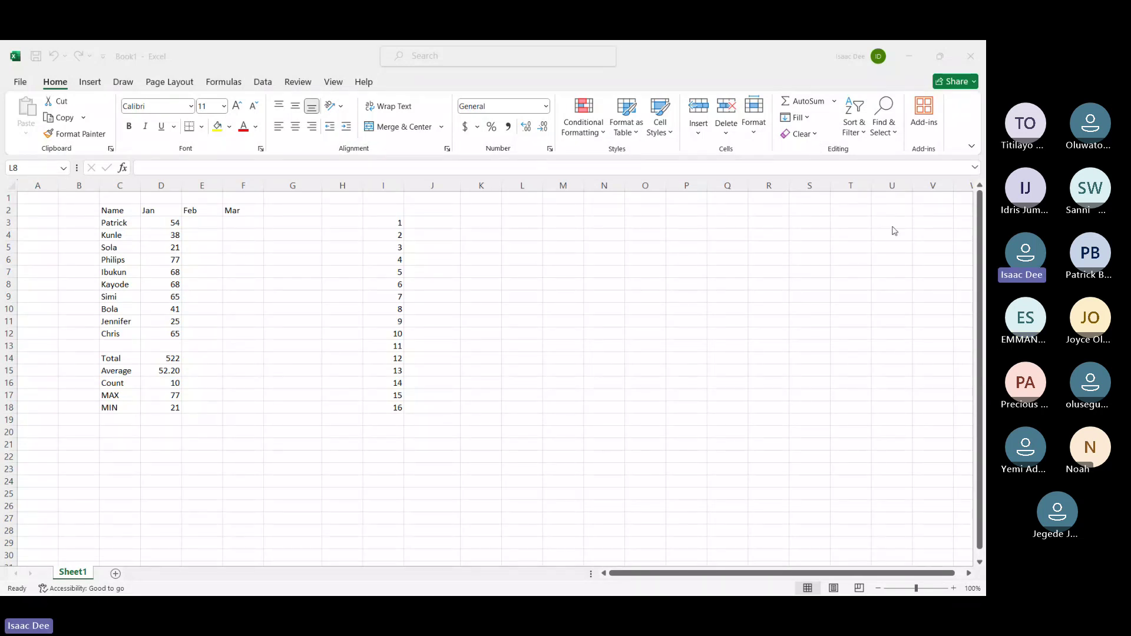
pyautogui.click(396, 222)
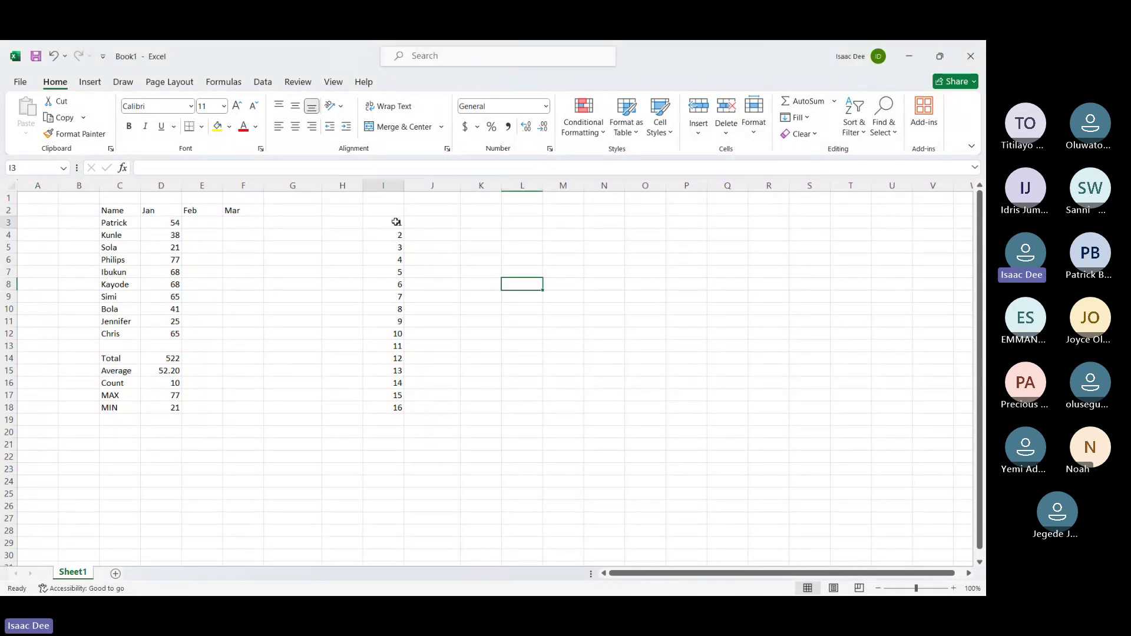
pyautogui.moveTo(396, 223); pyautogui.dragTo(398, 407)
pyautogui.press('Delete')
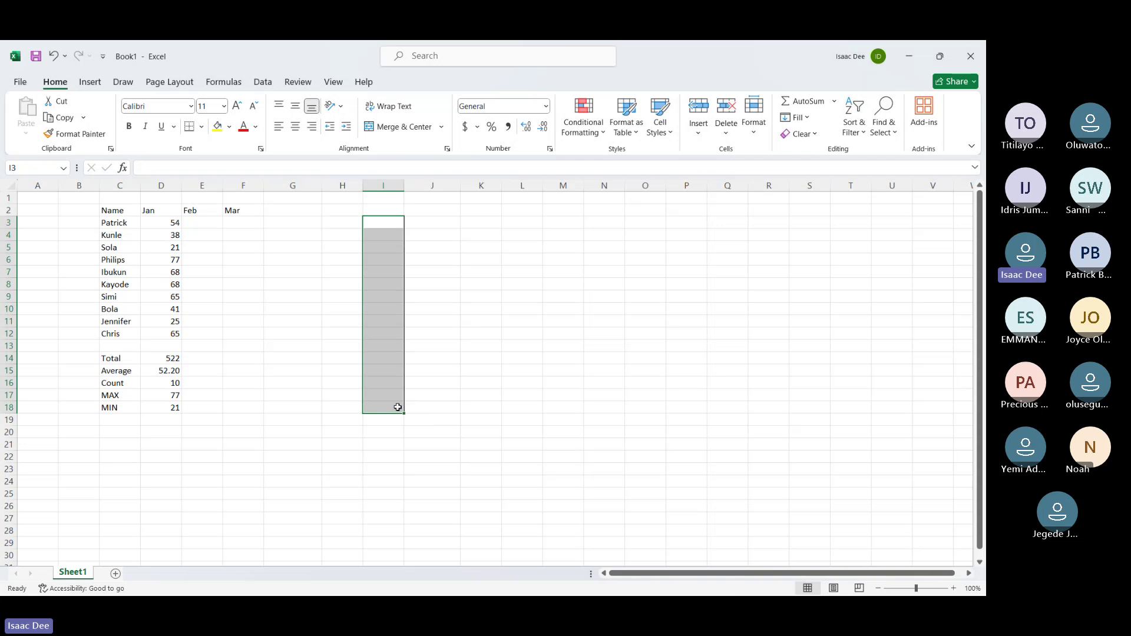
# Re-enter the starting numbers 1, 2 and 3 in I3:I5
pyautogui.press('Up')
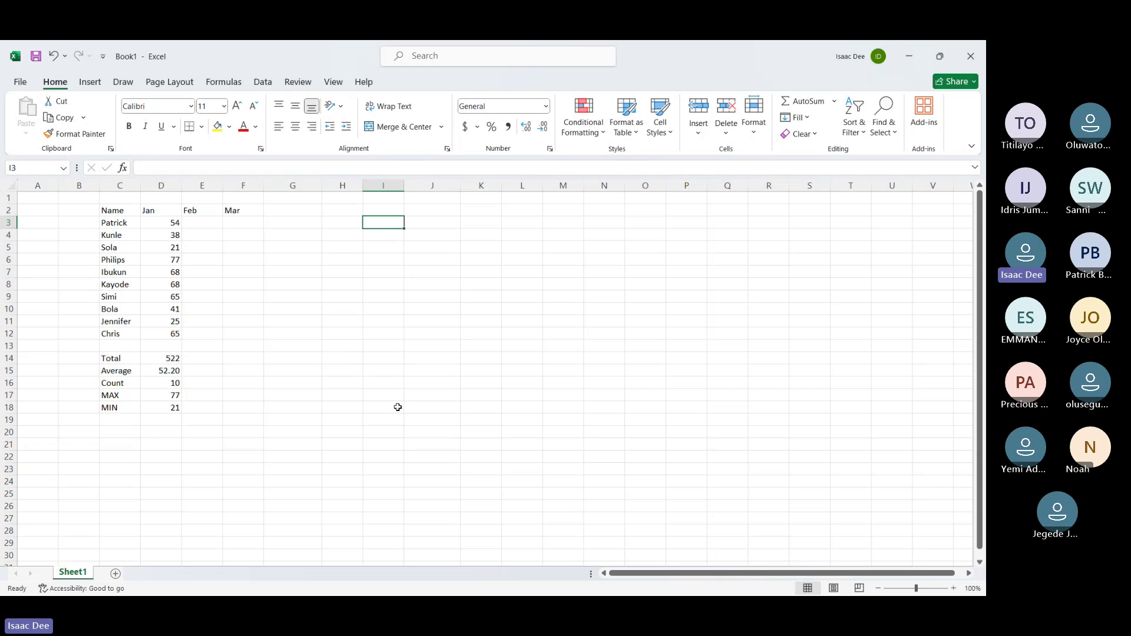
pyautogui.write('1')
pyautogui.press('Return')
pyautogui.write('2')
pyautogui.press('Return')
pyautogui.write('3')
pyautogui.press('Return')
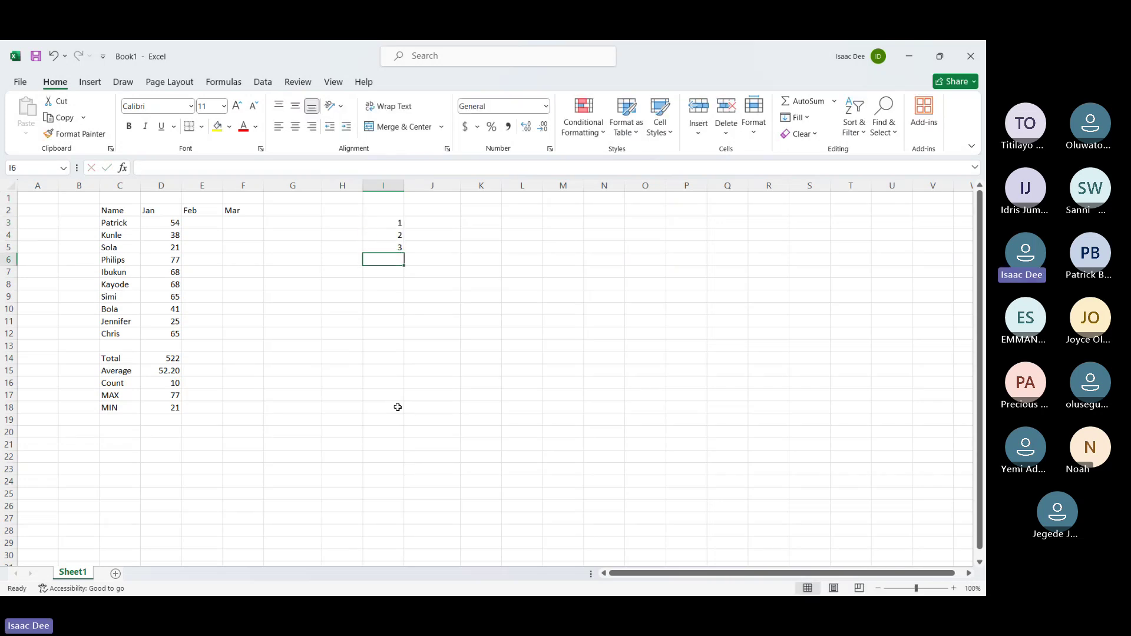
# Move the numbers 1, 2 and 3 from I3:I5 to E3:E5 in the Feb column and AutoFill them down to E12
pyautogui.click(388, 221)
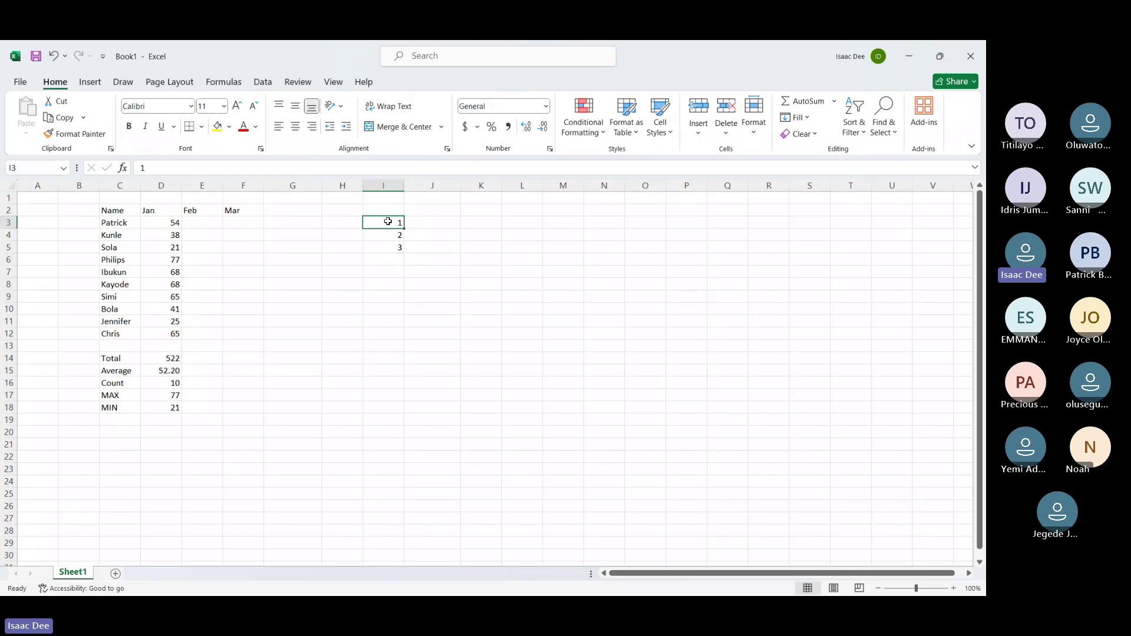
pyautogui.click(341, 245)
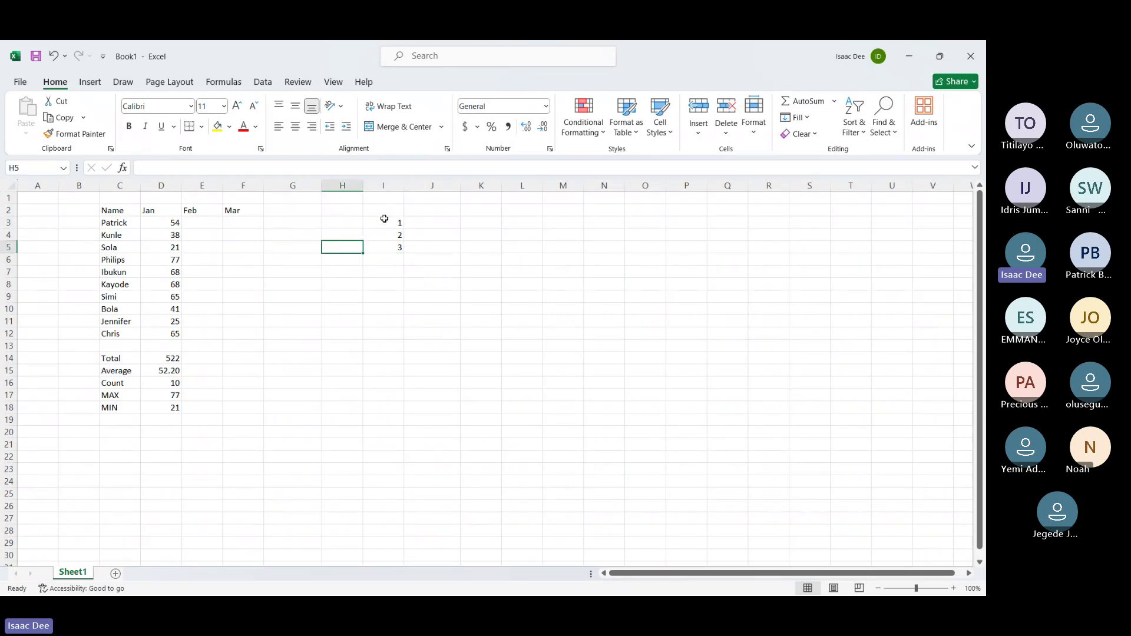
pyautogui.moveTo(384, 219); pyautogui.dragTo(389, 249)
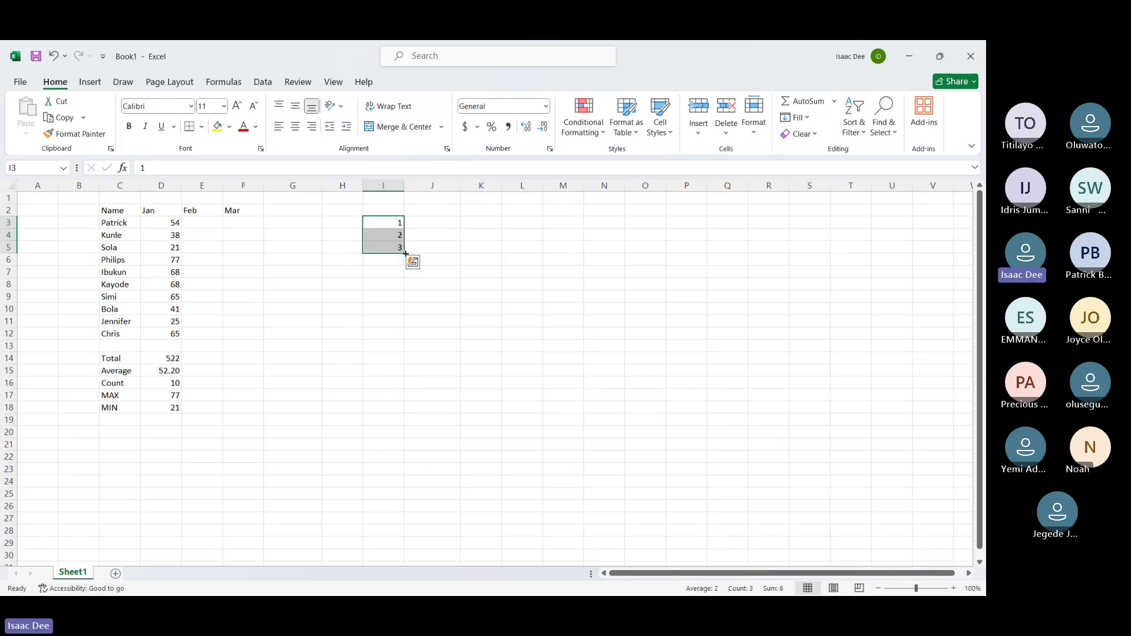
pyautogui.moveTo(406, 253)
pyautogui.mouseDown()
pyautogui.moveTo(406, 346)
pyautogui.moveTo(403, 253)
pyautogui.mouseUp()
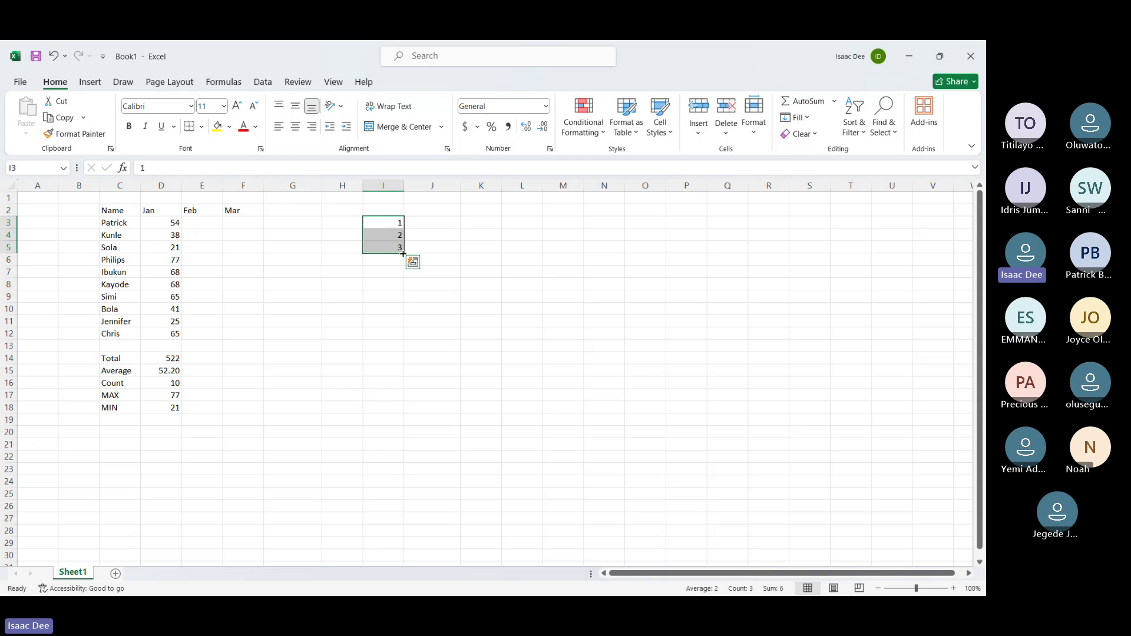
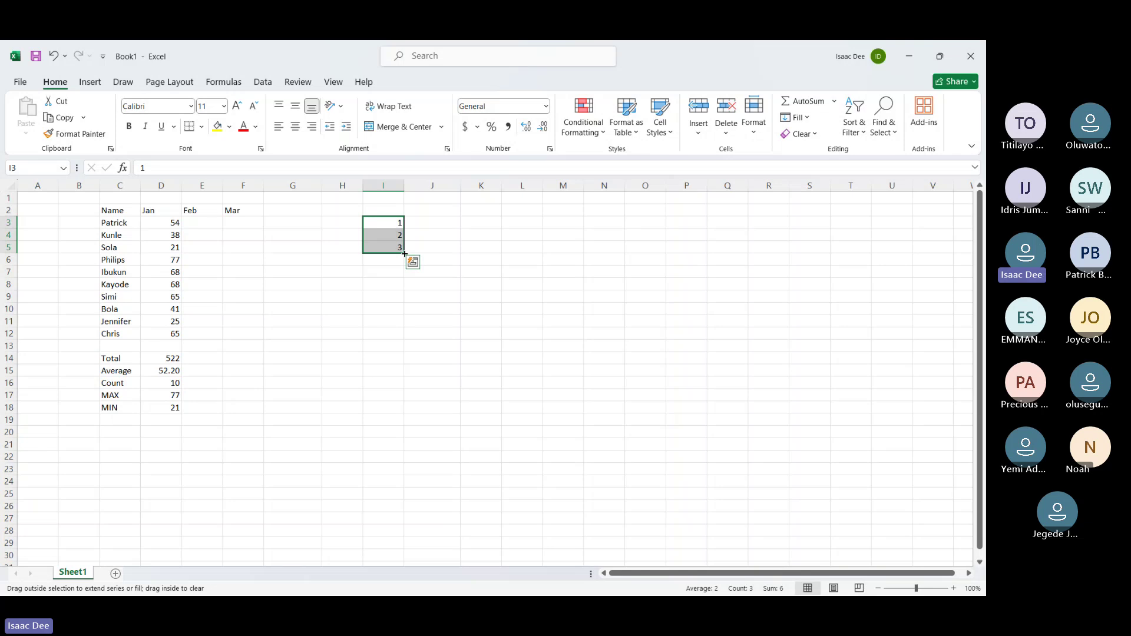
pyautogui.hotkey('ctrl', 'c')
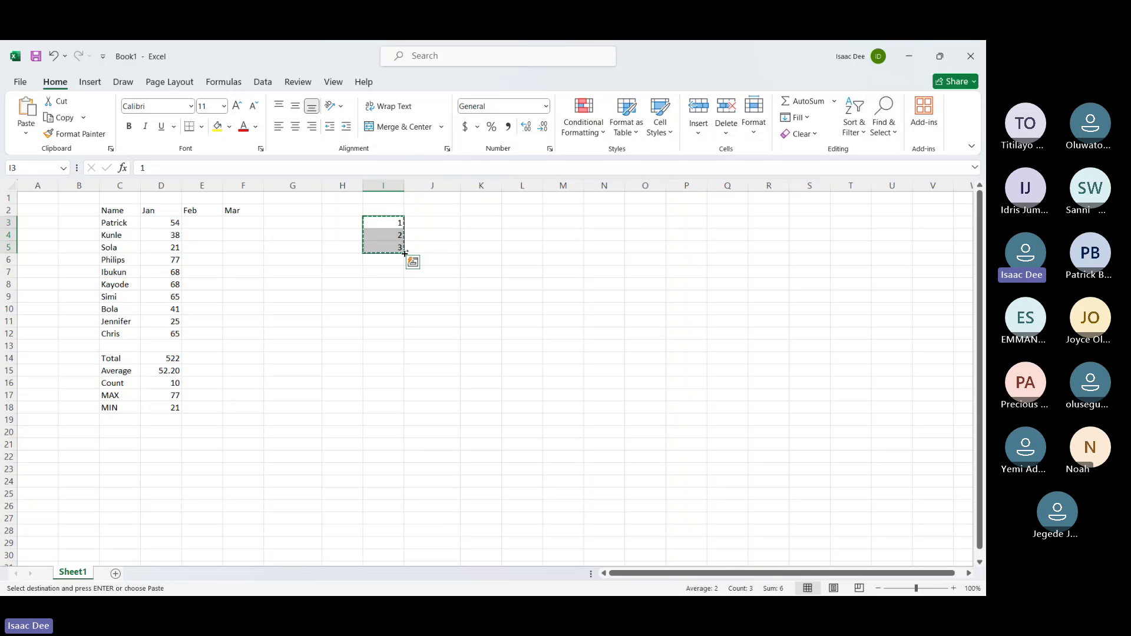
pyautogui.click(201, 222)
pyautogui.hotkey('ctrl', 'v')
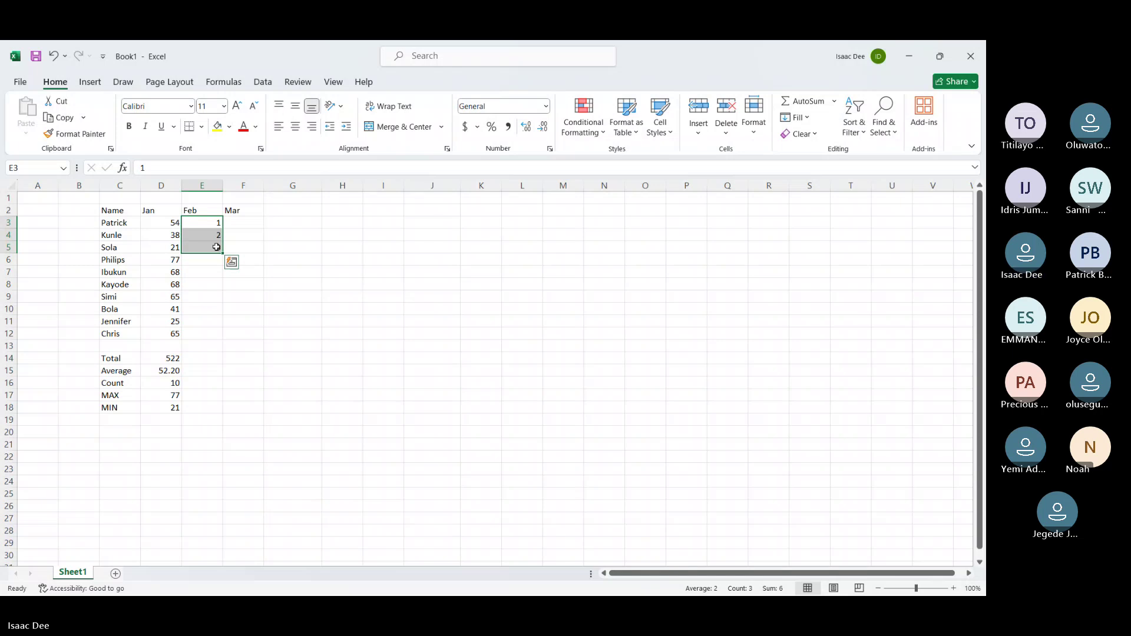
pyautogui.doubleClick(220, 252)
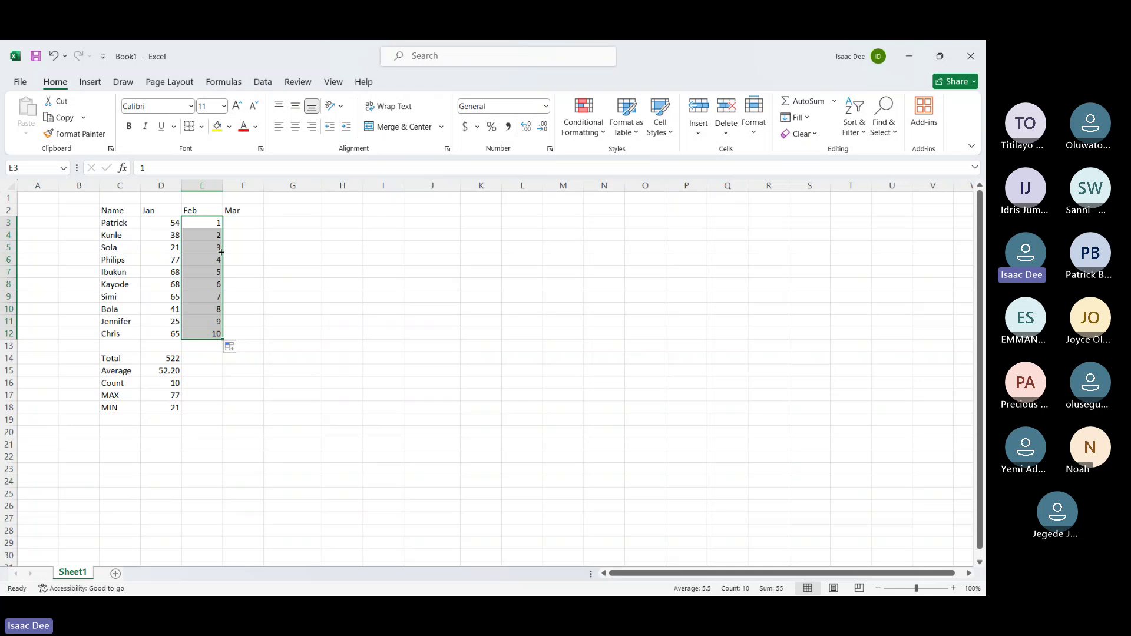
pyautogui.click(222, 338)
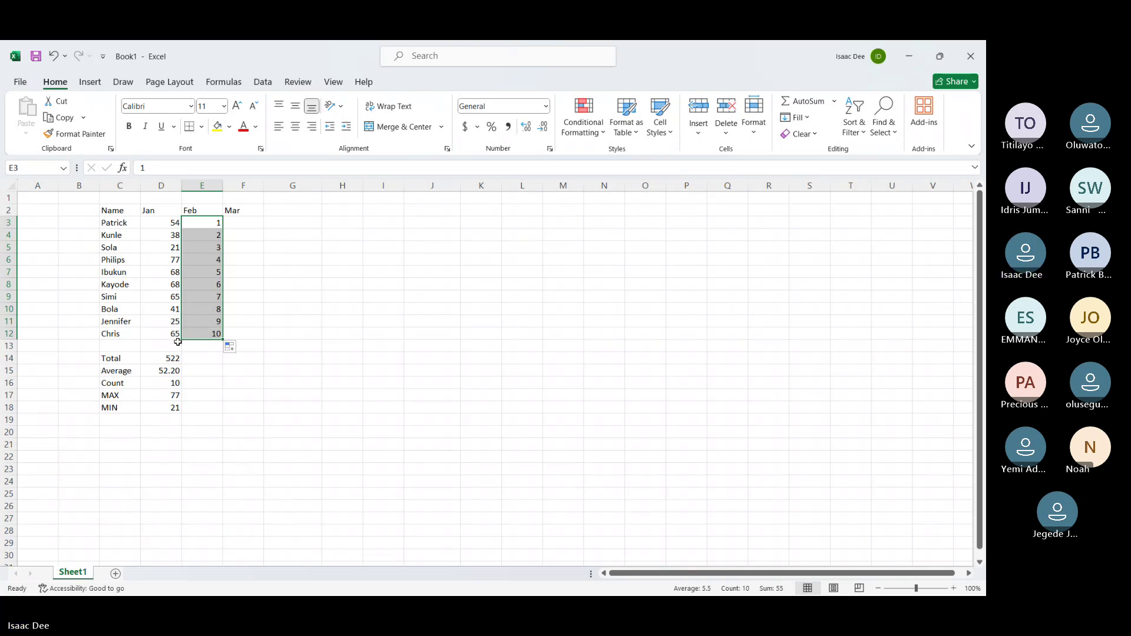
# Enter the numbers 1, 2 and 3 in E14:E16 beside the summary rows
pyautogui.click(211, 358)
pyautogui.write('1')
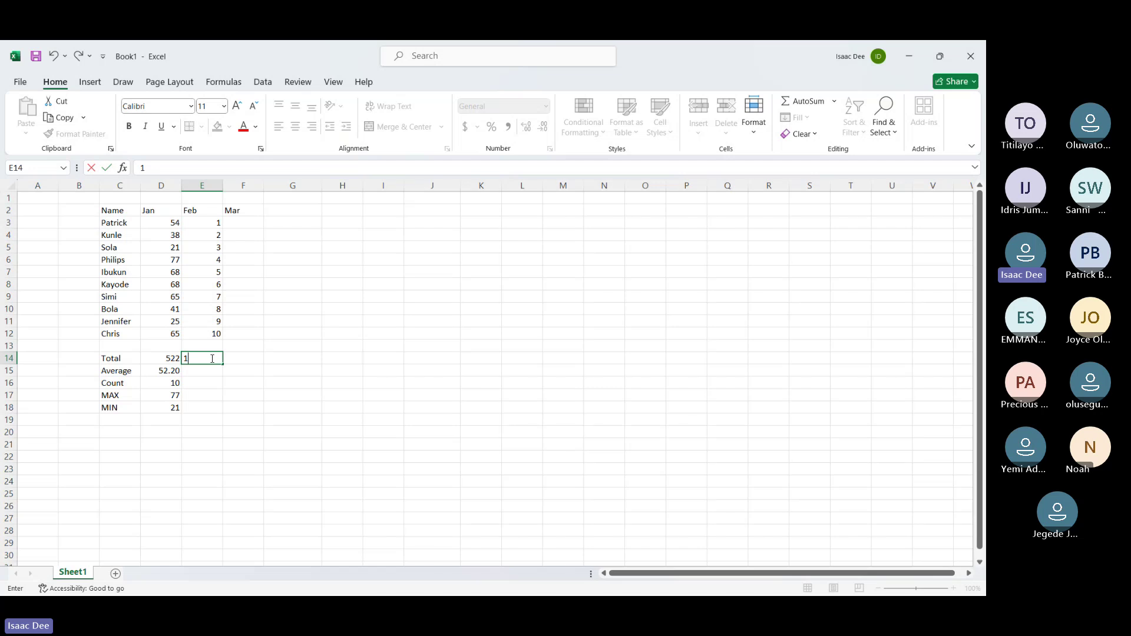
pyautogui.press('Return')
pyautogui.write('2')
pyautogui.press('Return')
pyautogui.write('3')
pyautogui.press('Return')
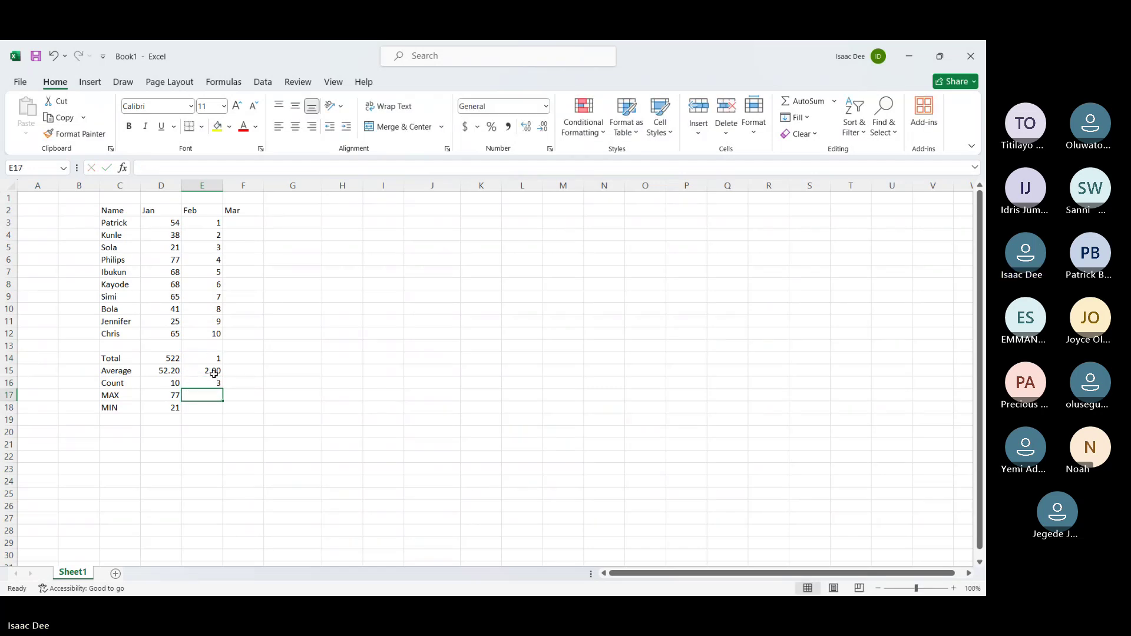
# Extend the number series from E14:E16 down to E18 with AutoFill
pyautogui.click(214, 370)
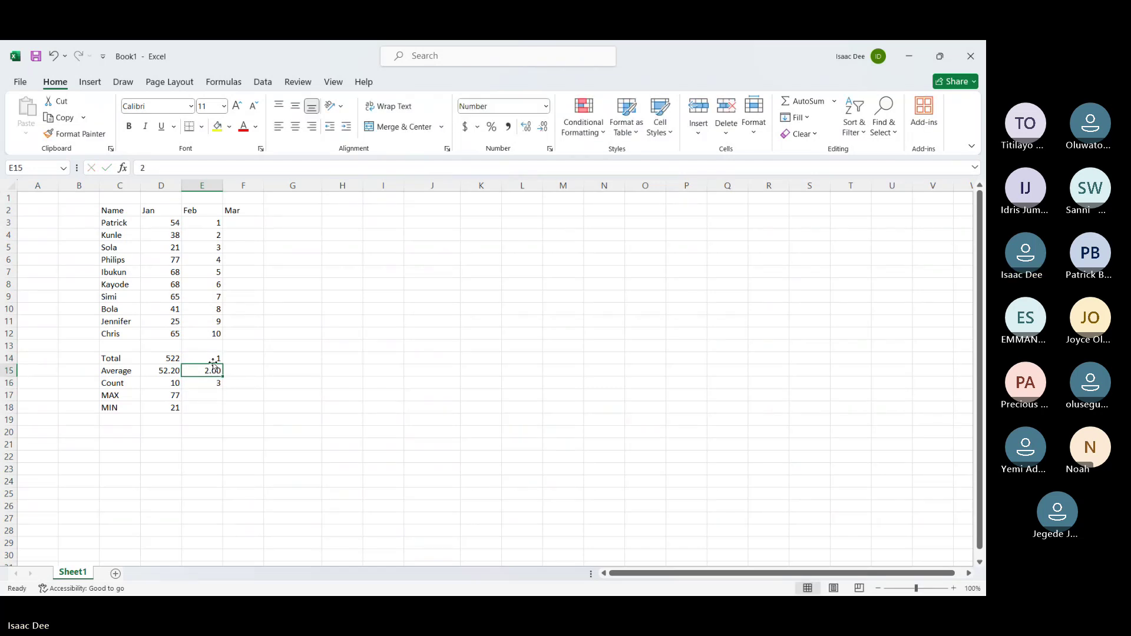
pyautogui.click(209, 349)
pyautogui.doubleClick(210, 351)
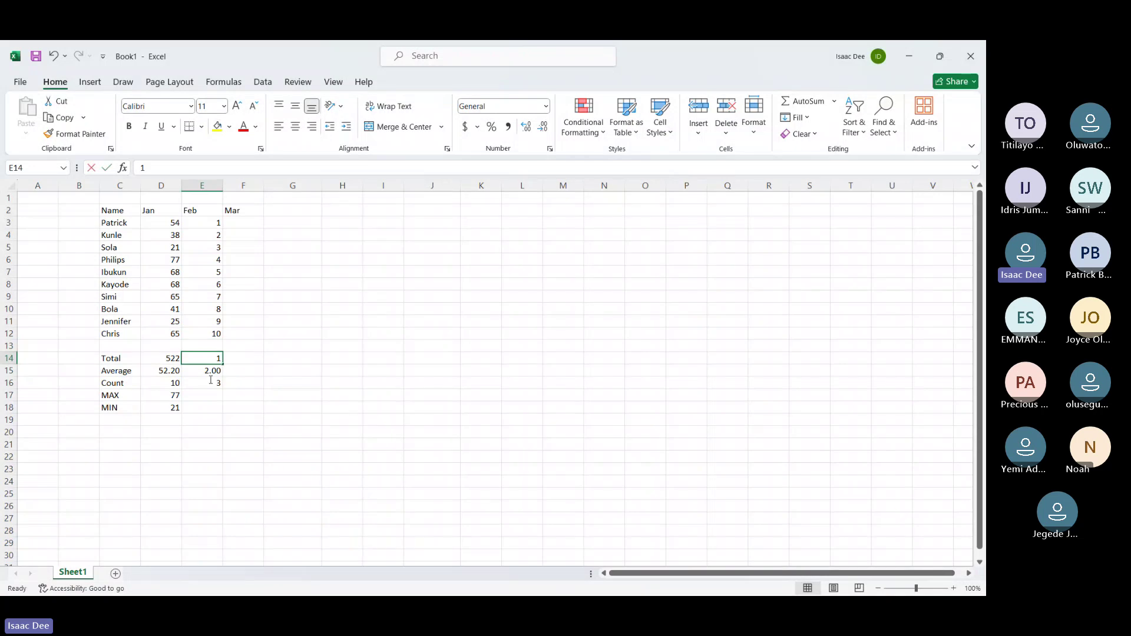
pyautogui.click(255, 382)
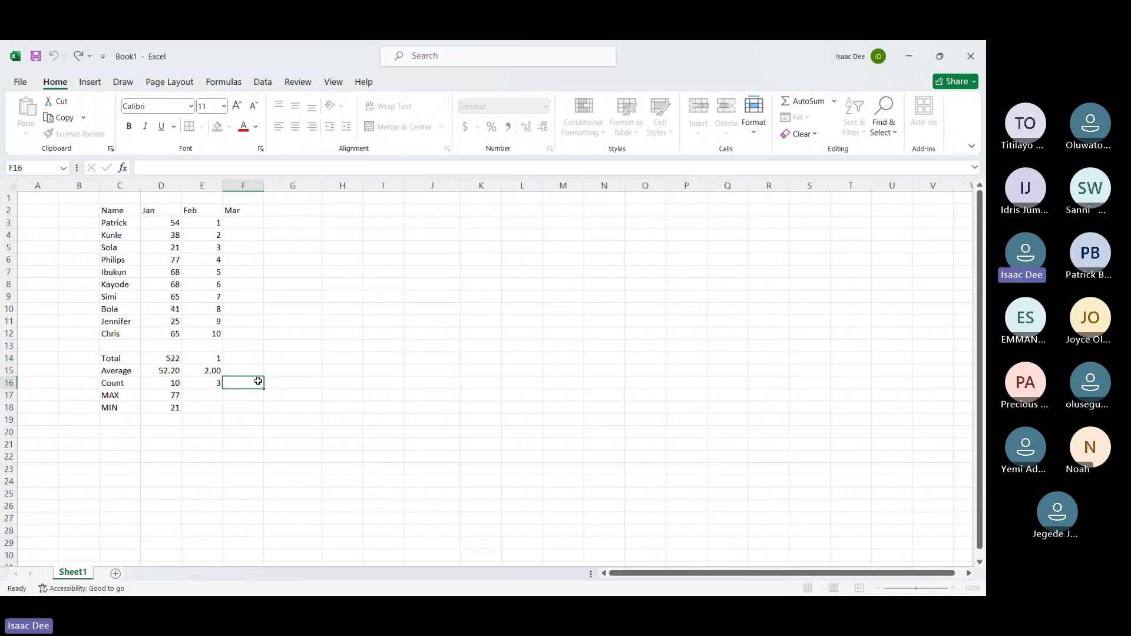
pyautogui.click(200, 358)
pyautogui.moveTo(200, 358); pyautogui.dragTo(224, 414)
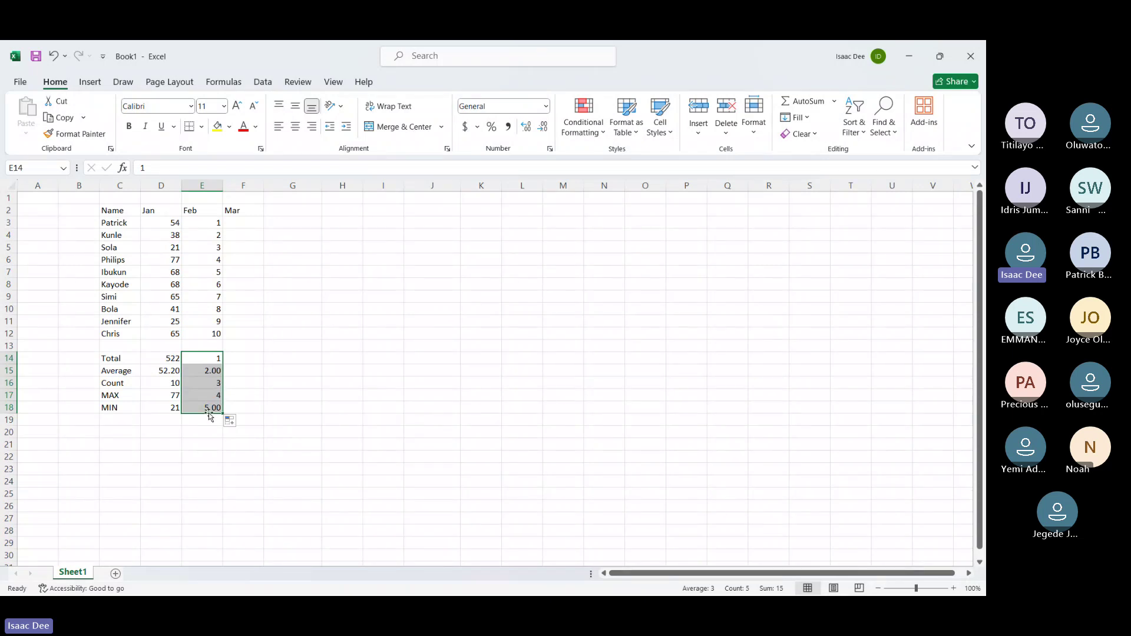
# Clear the number series from E14:E18 and E3:E12 in the Feb column
pyautogui.press('Delete')
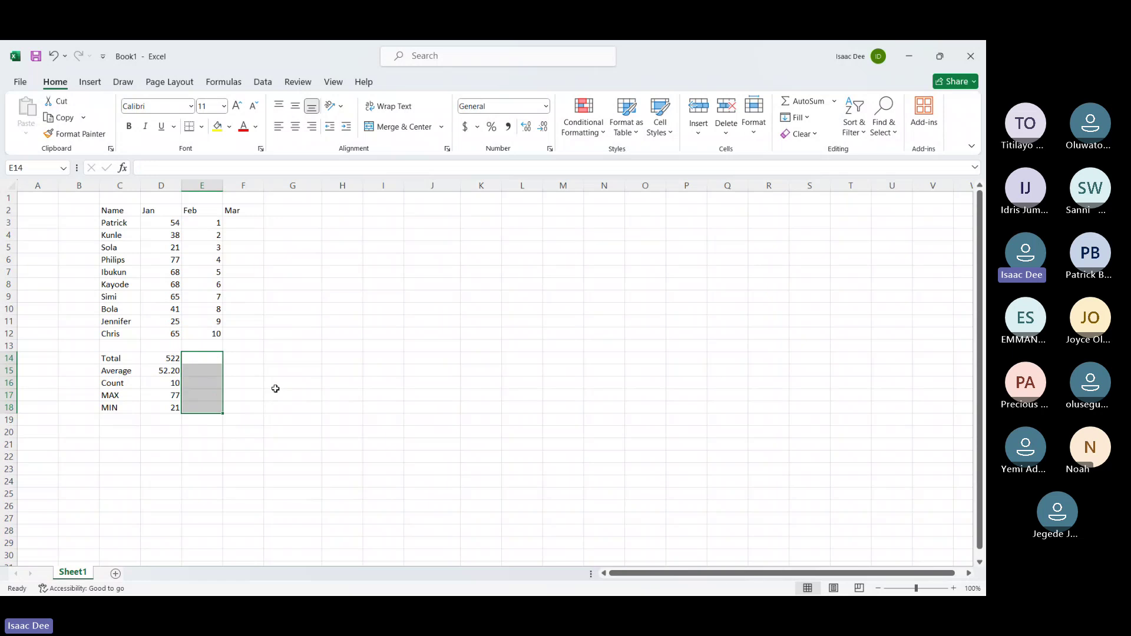
pyautogui.moveTo(207, 225); pyautogui.dragTo(220, 334)
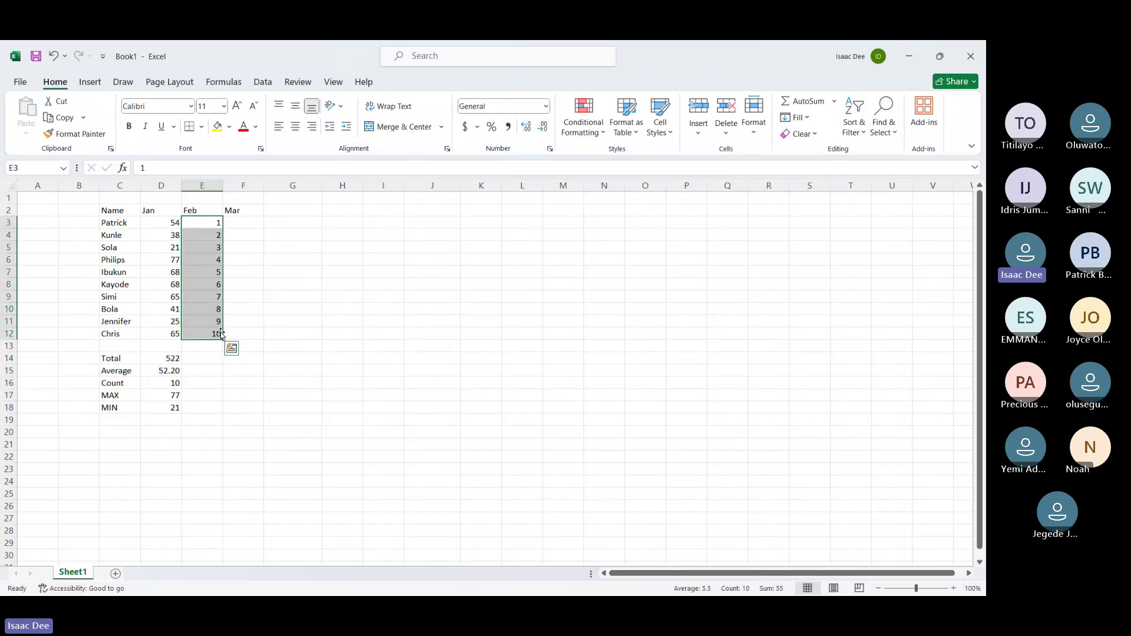
pyautogui.press('Delete')
pyautogui.click(249, 263)
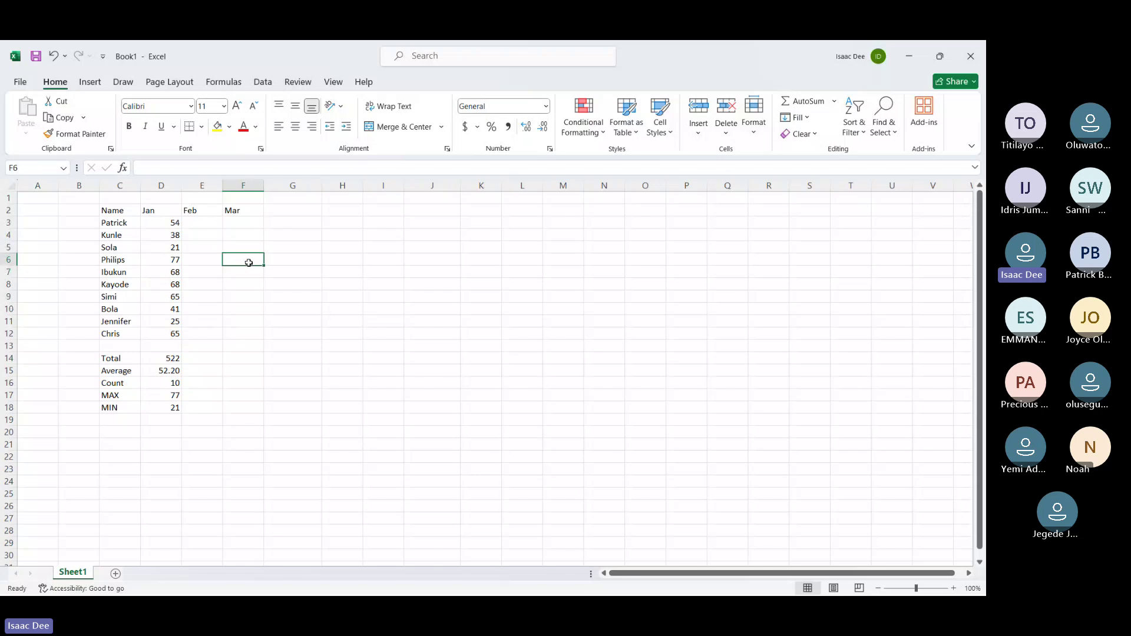
# Enter the mixed values 21A, 21B and 21C in E3:E5 of the Feb column
pyautogui.click(216, 224)
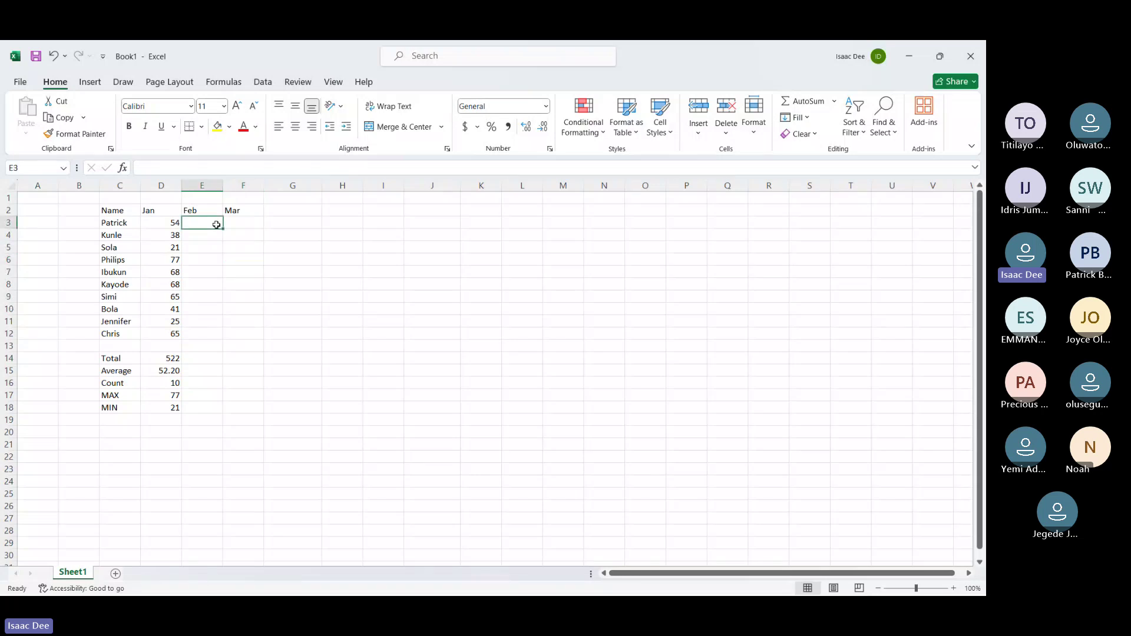
pyautogui.write('21')
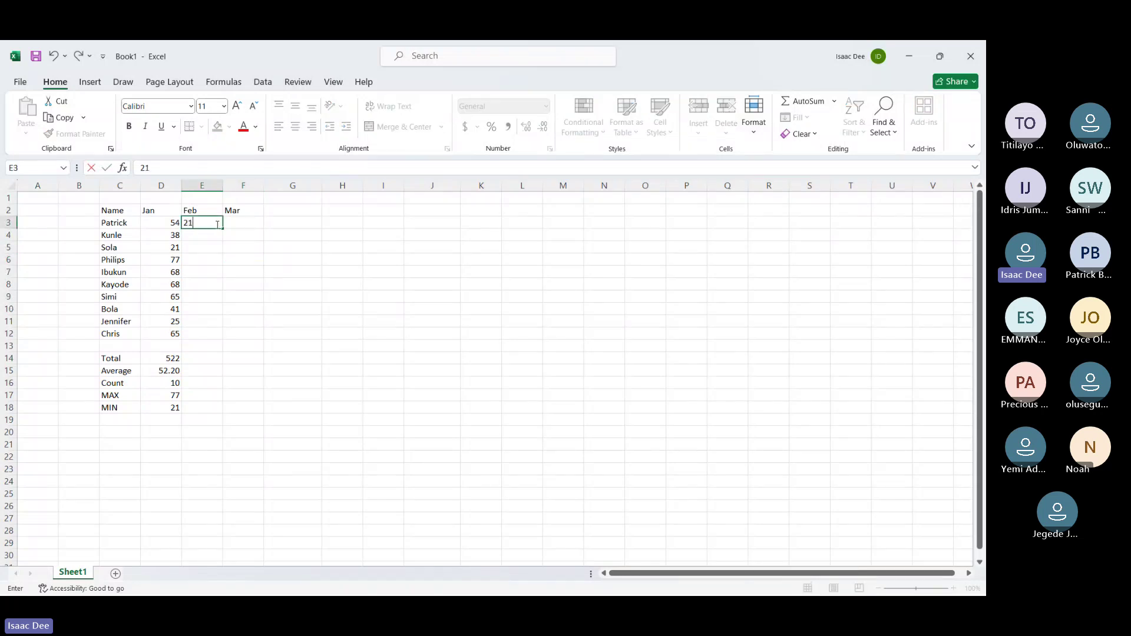
pyautogui.write('A')
pyautogui.press('Return')
pyautogui.write('2')
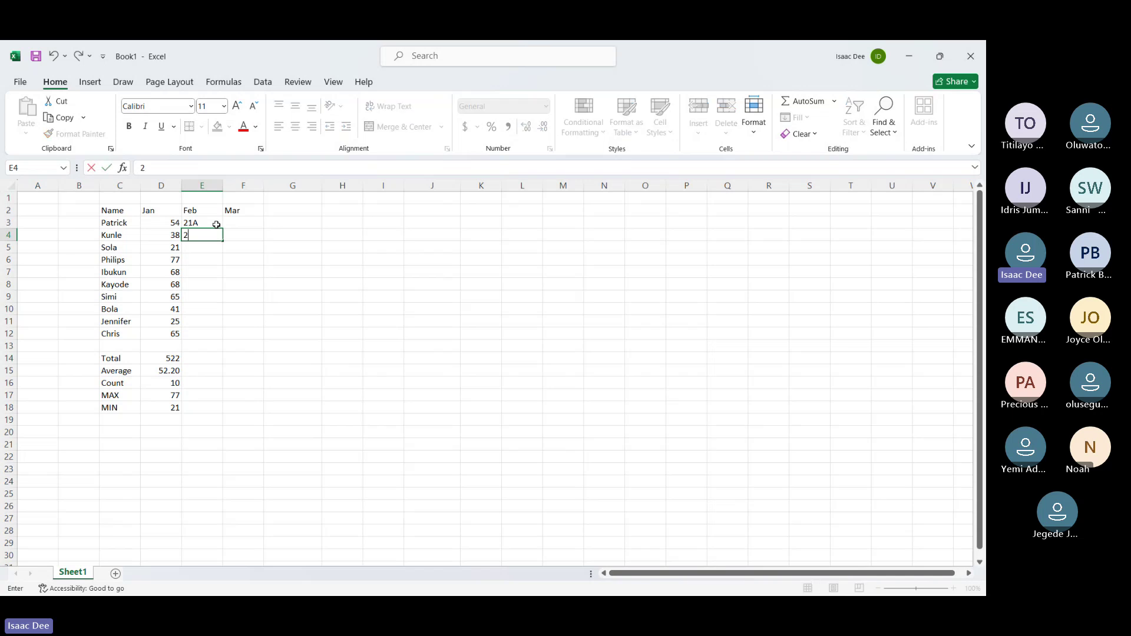
pyautogui.write('1B')
pyautogui.press('Return')
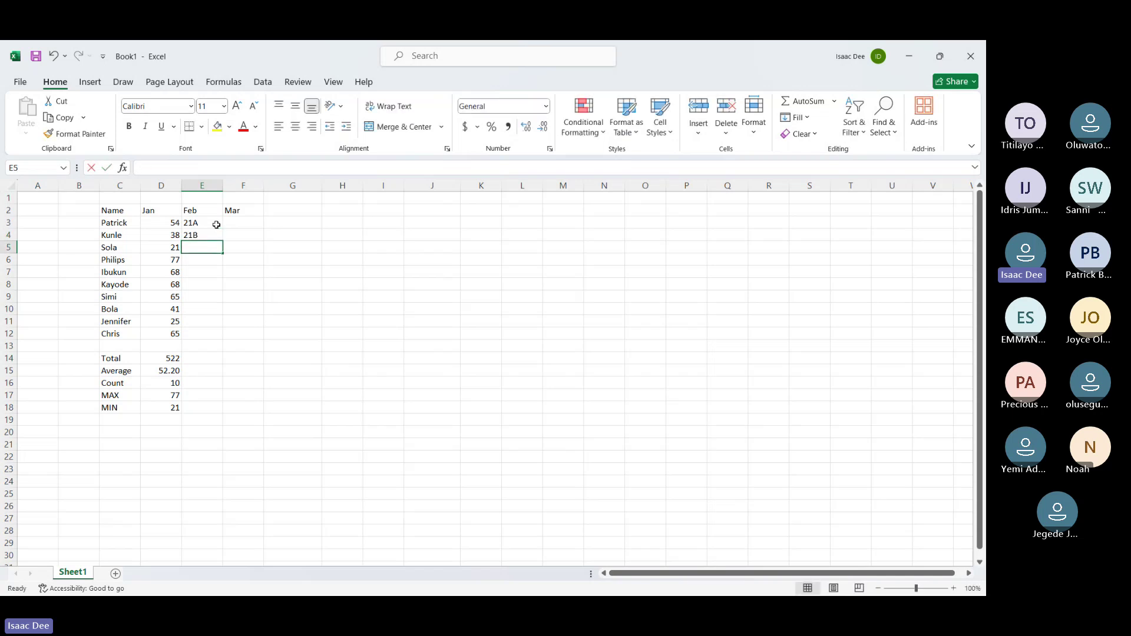
pyautogui.write('21C')
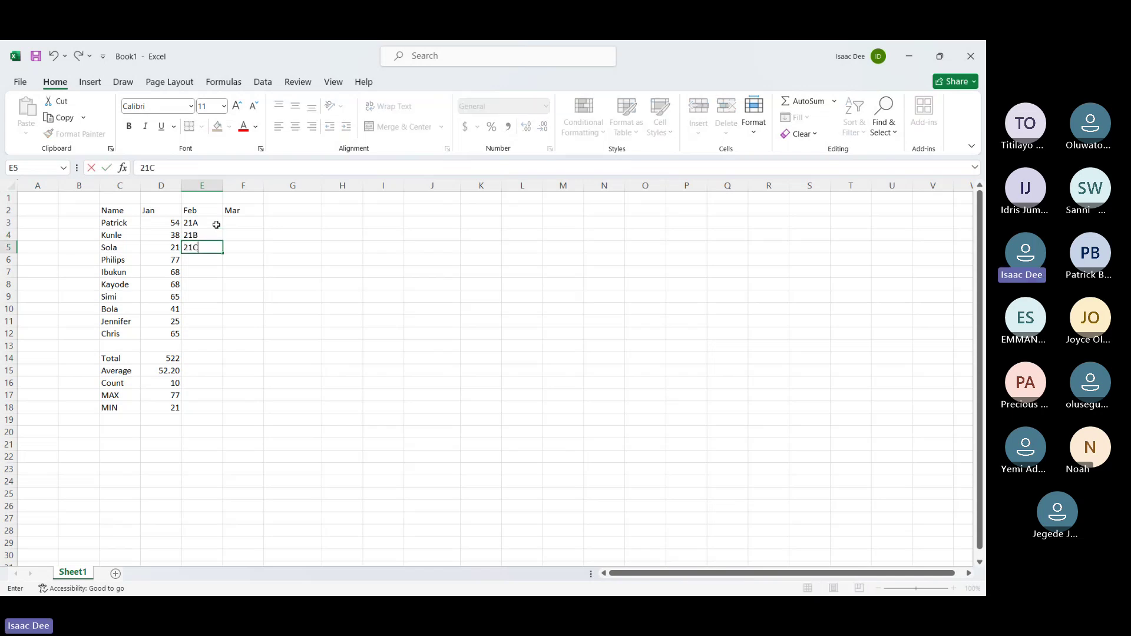
pyautogui.press('Tab')
pyautogui.press('Down')
pyautogui.press('Down')
# AutoFill the values from E3:E5 down to E12, and undo that fill
pyautogui.moveTo(194, 221); pyautogui.dragTo(195, 248)
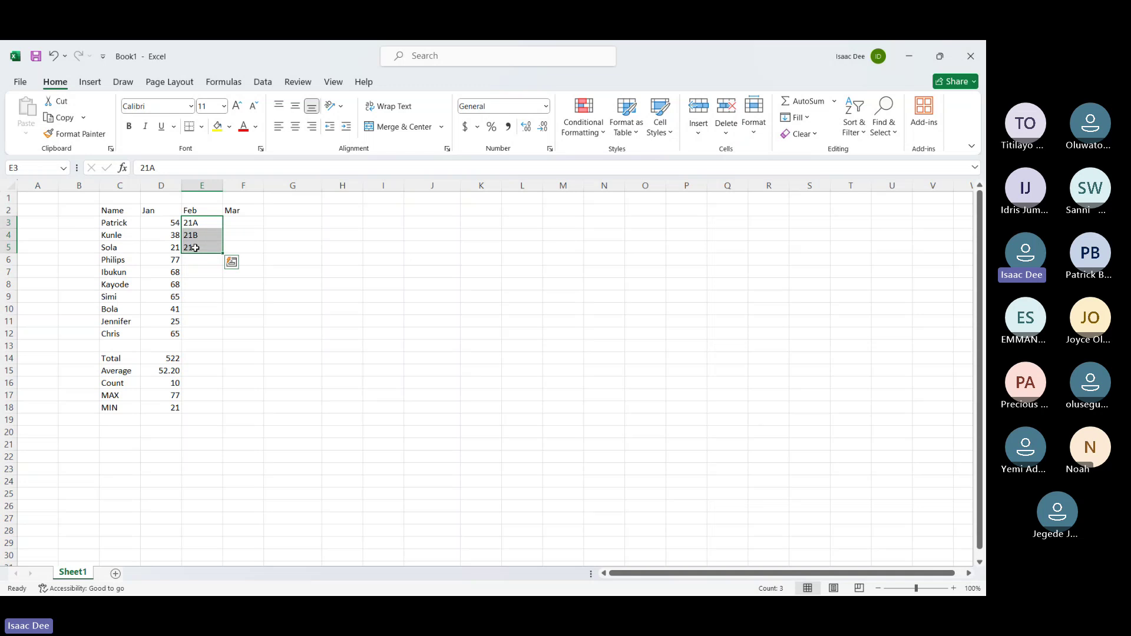
pyautogui.doubleClick(223, 254)
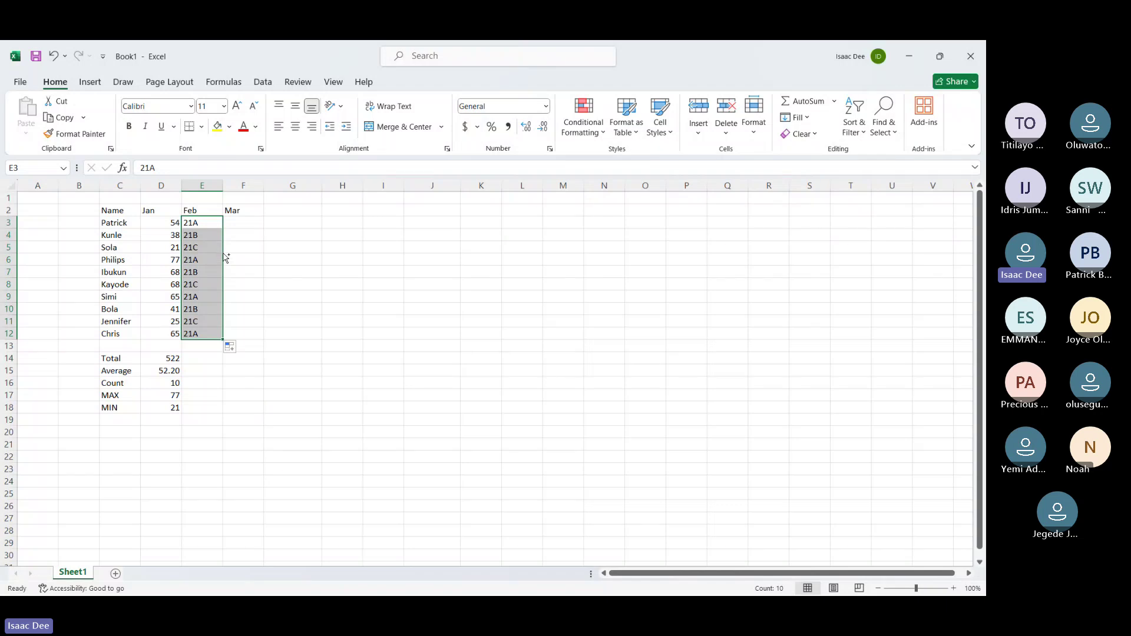
pyautogui.hotkey('ctrl', 'z')
# Add 21D in E6 and AutoFill the four values in E3:E6 down to E12
pyautogui.click(196, 260)
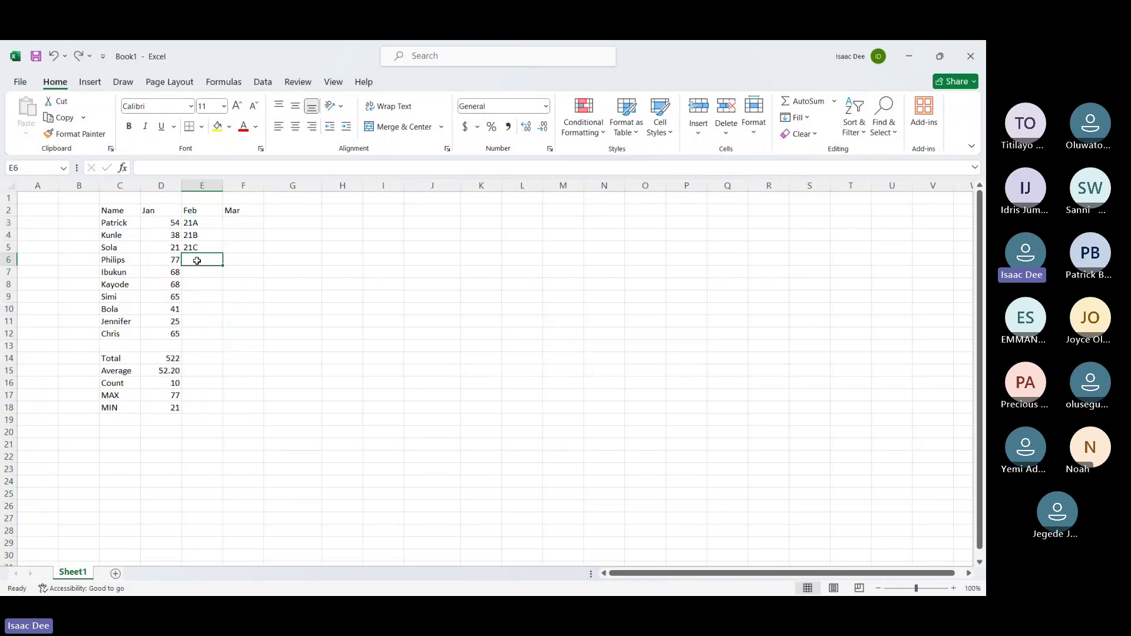
pyautogui.write('21D')
pyautogui.click(205, 281)
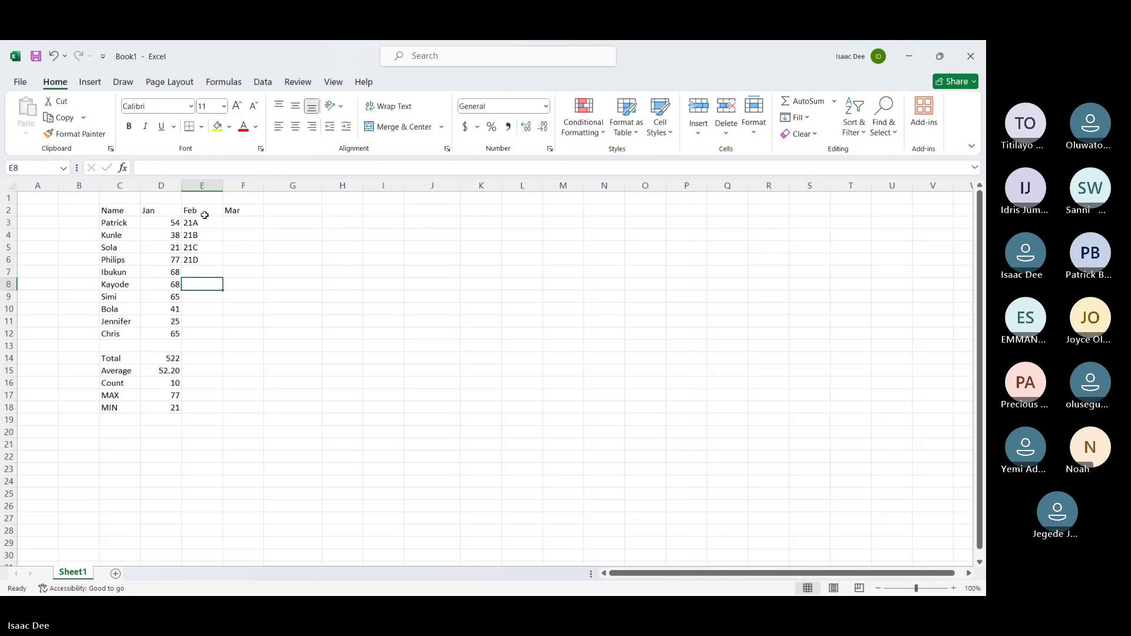
pyautogui.moveTo(205, 220); pyautogui.dragTo(210, 257)
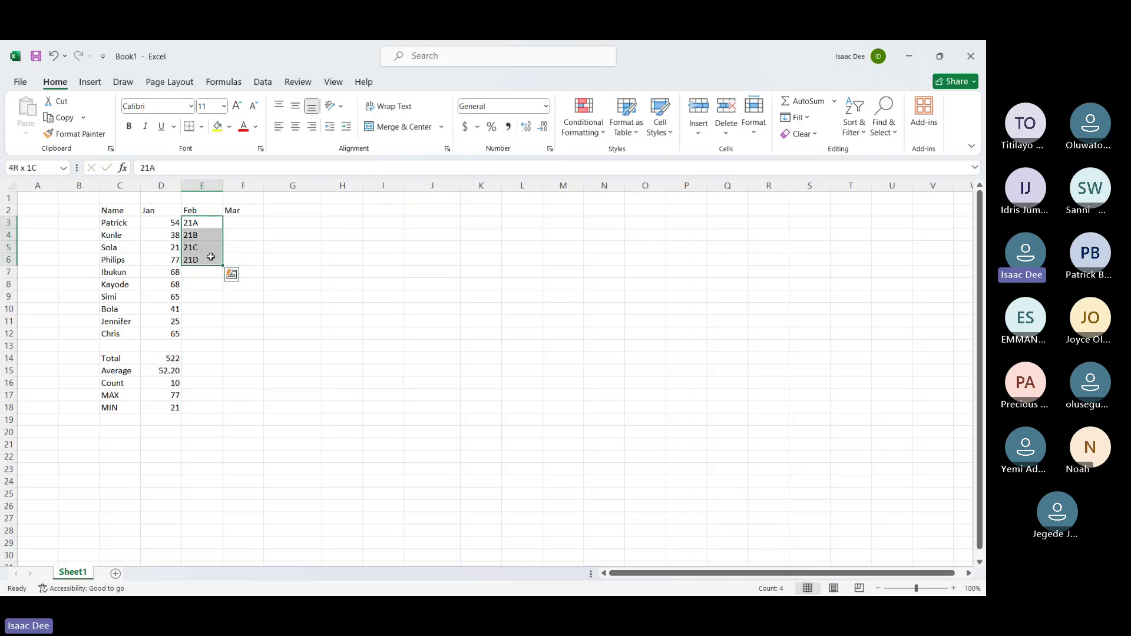
pyautogui.doubleClick(225, 266)
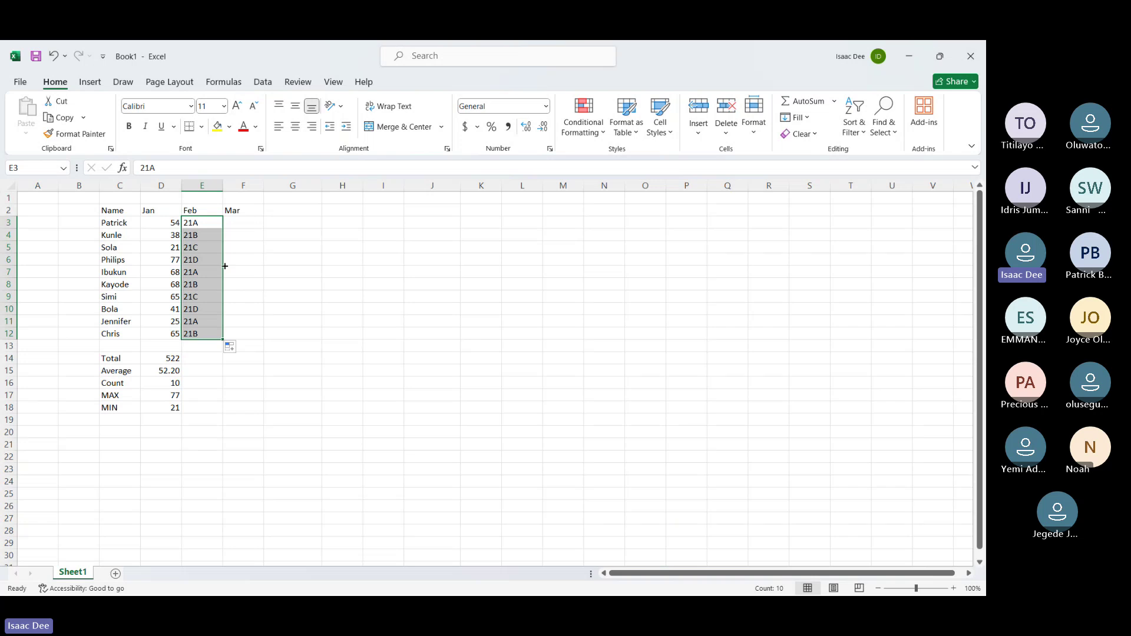
# Clear the 21A to 21D entries from E3:E12
pyautogui.press('Delete')
pyautogui.click(237, 259)
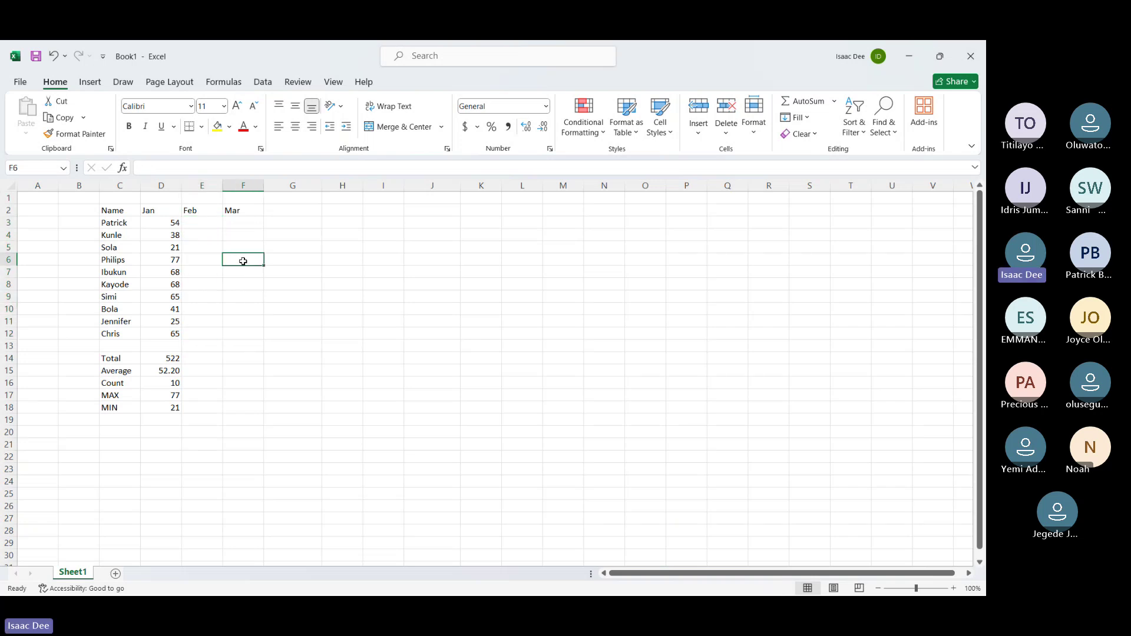
# Enter A1, A2 and A3 in E3:E5 and AutoFill the series down to E12, reaching A10
pyautogui.click(192, 224)
pyautogui.write('A1')
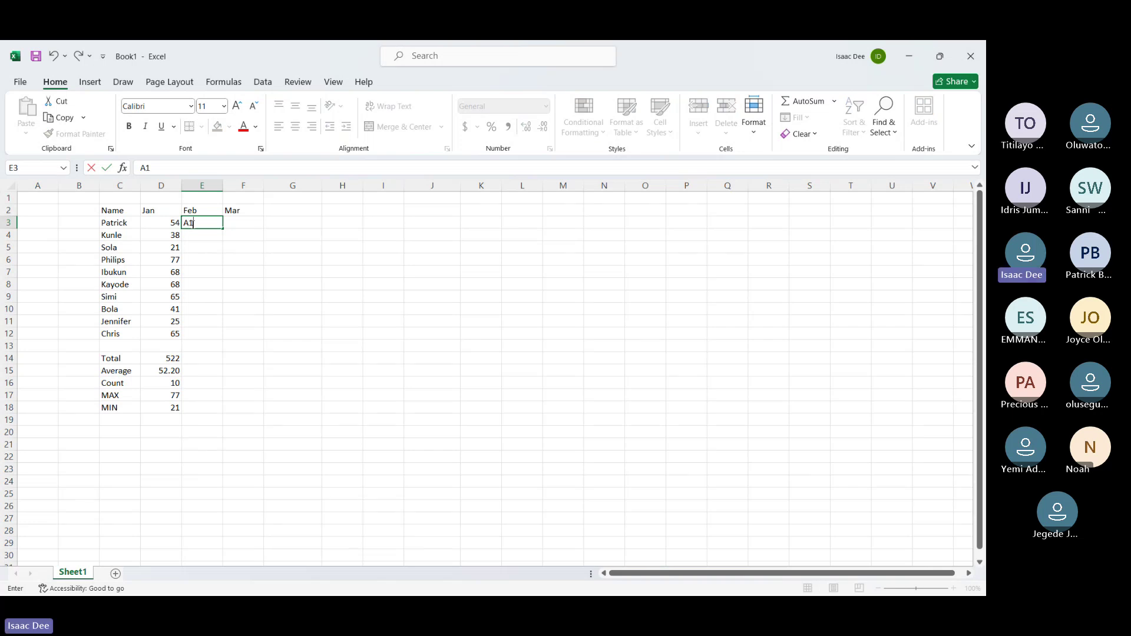
pyautogui.press('Return')
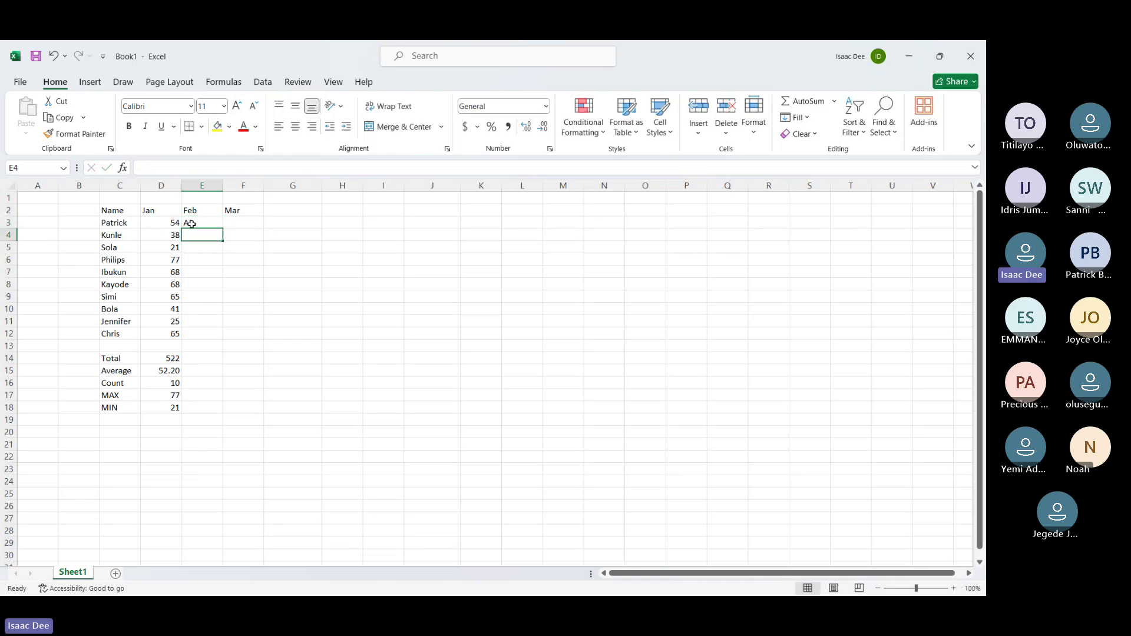
pyautogui.write('A2')
pyautogui.press('Return')
pyautogui.write('A3')
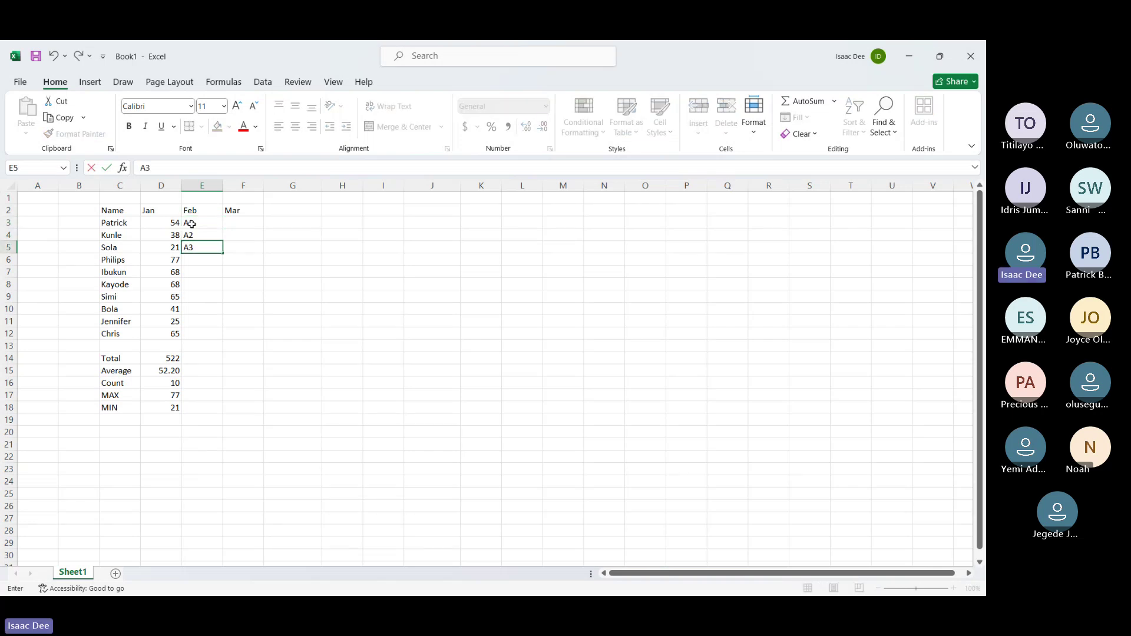
pyautogui.click(253, 270)
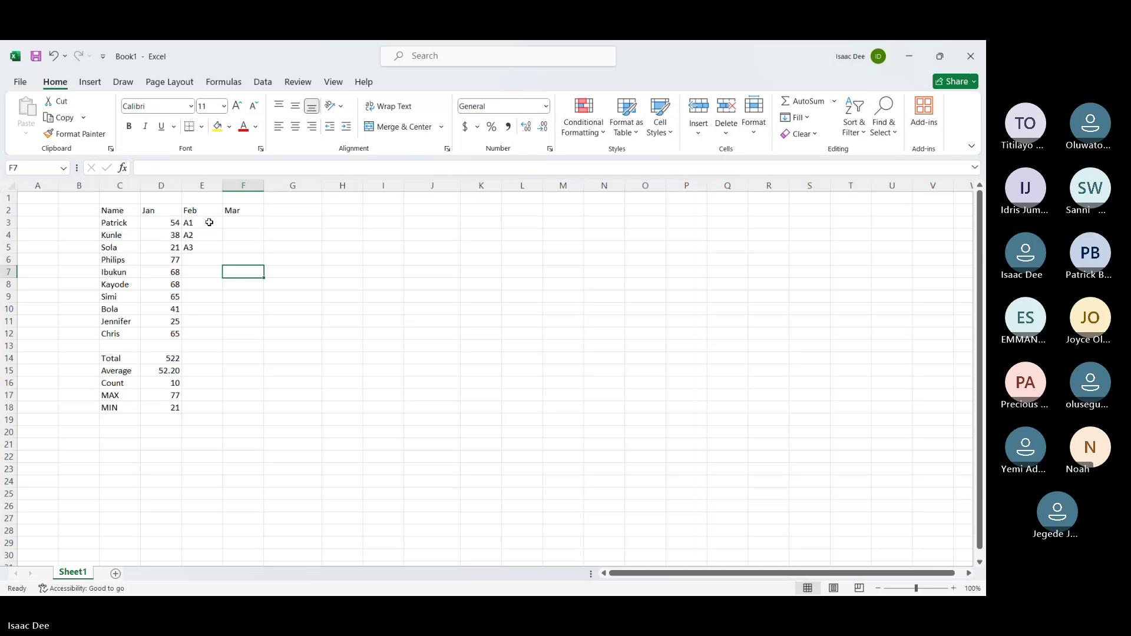
pyautogui.moveTo(209, 224); pyautogui.dragTo(224, 339)
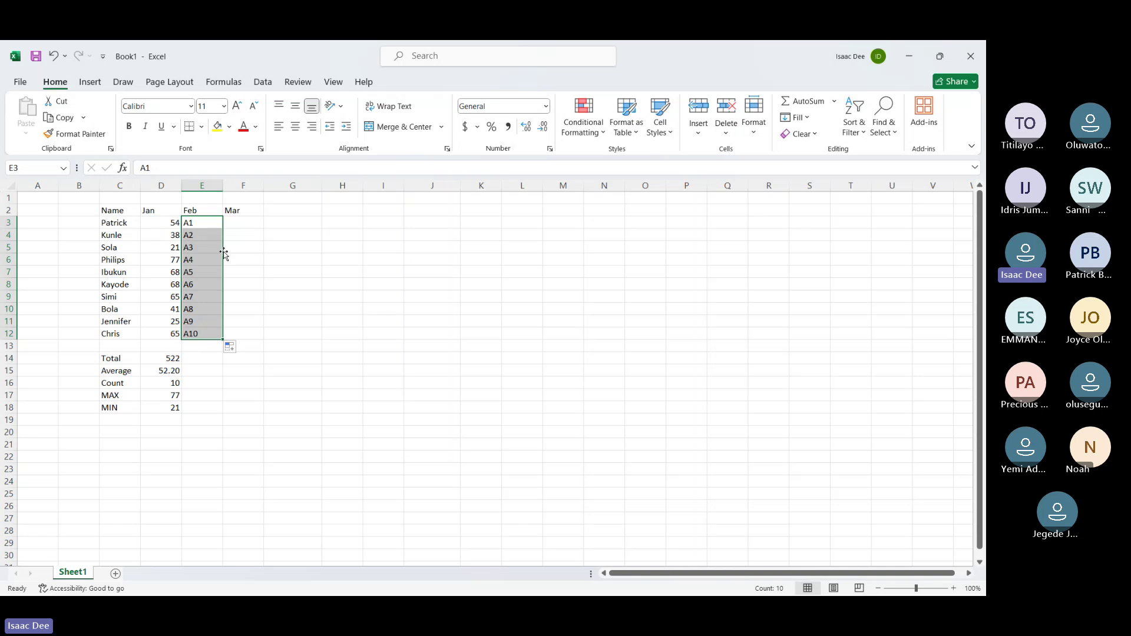
# Enter CD221, CD222 and CD223 in F3:F5 and AutoFill the series down to F12
pyautogui.click(242, 222)
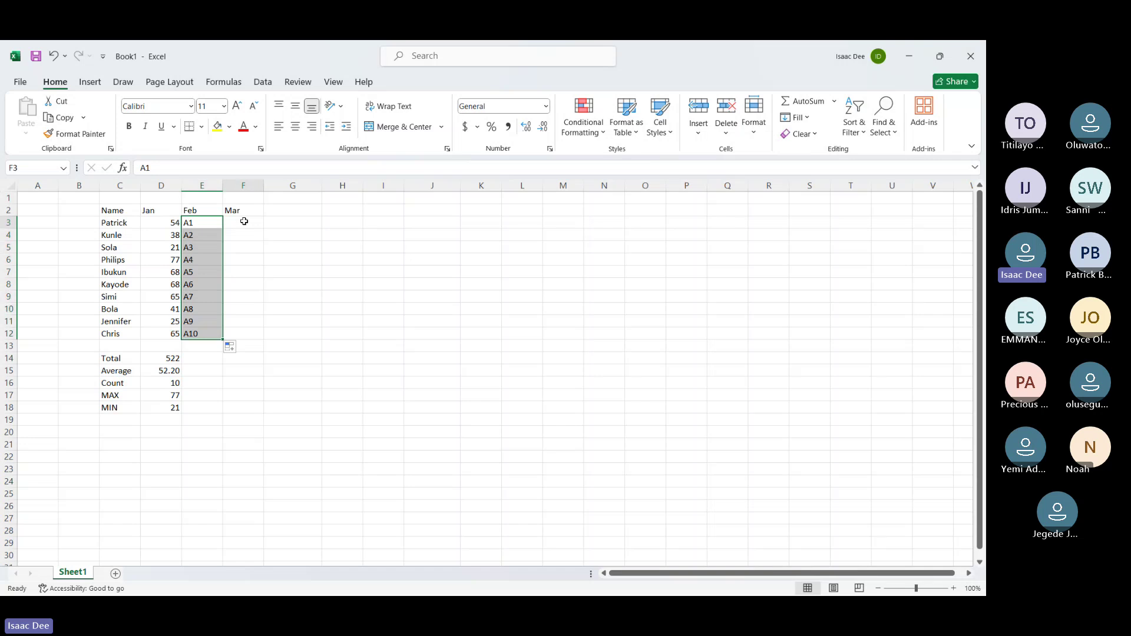
pyautogui.write('CD221')
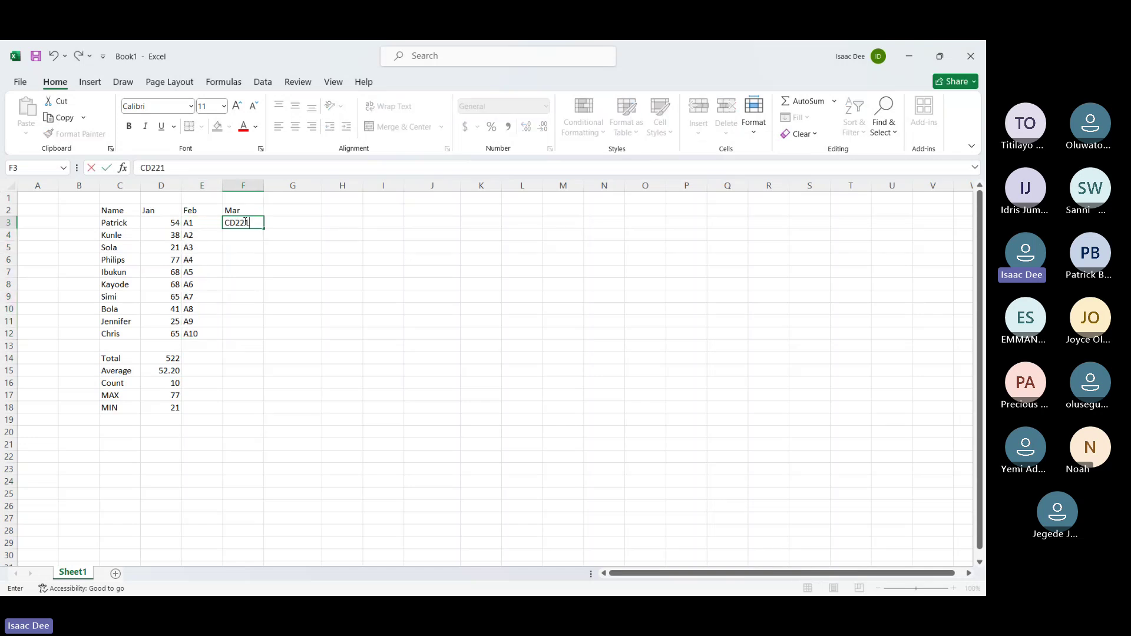
pyautogui.press('Return')
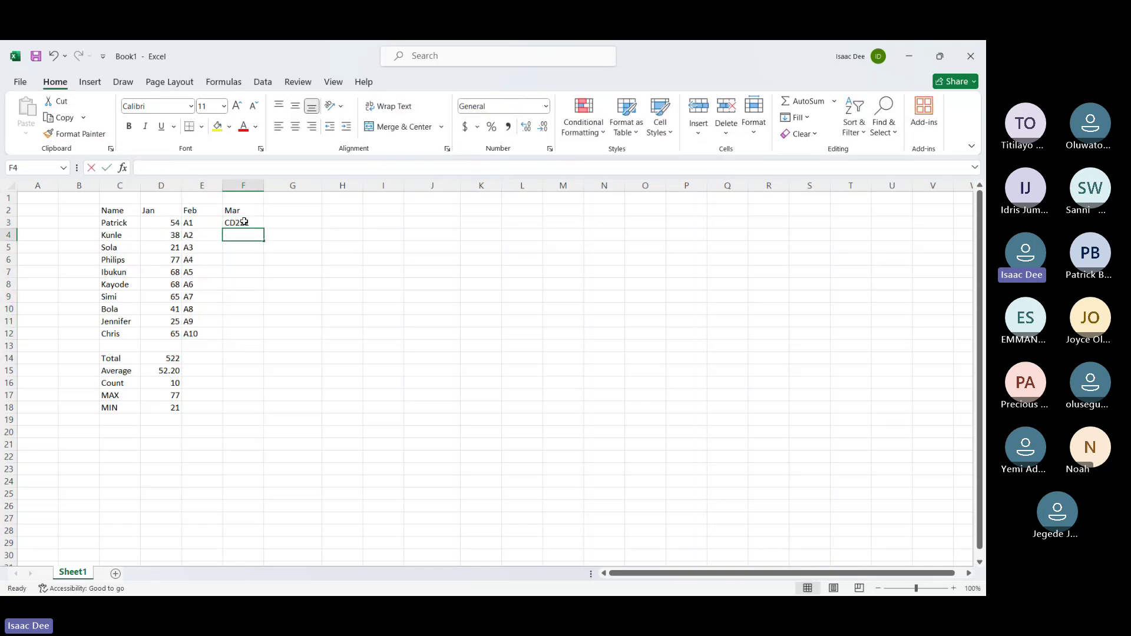
pyautogui.write('CD222')
pyautogui.press('Return')
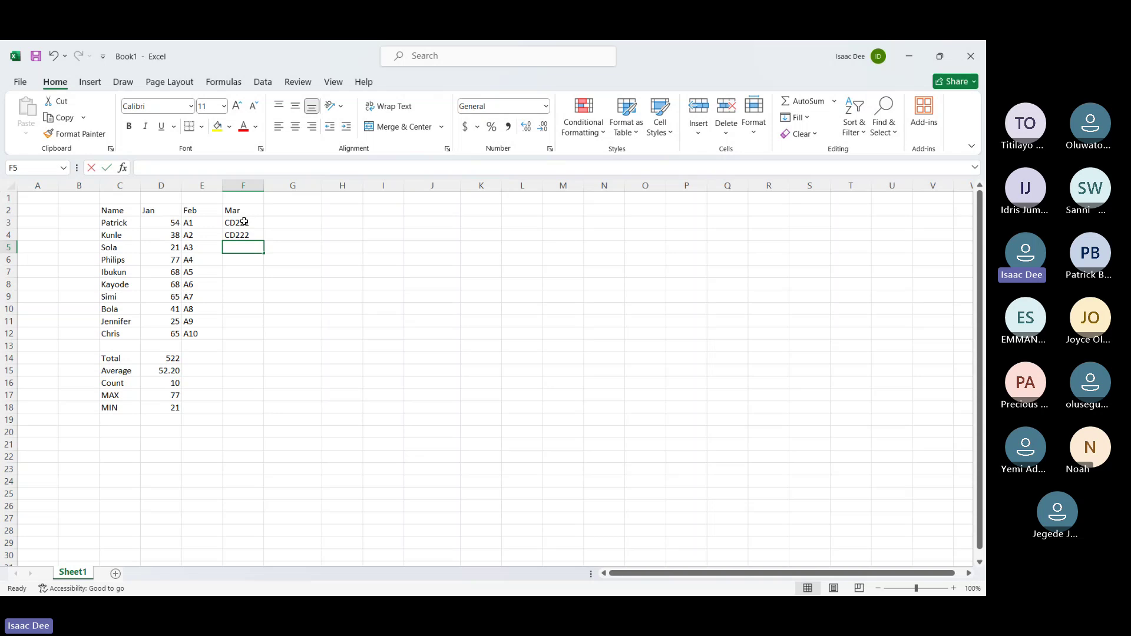
pyautogui.write('CD223')
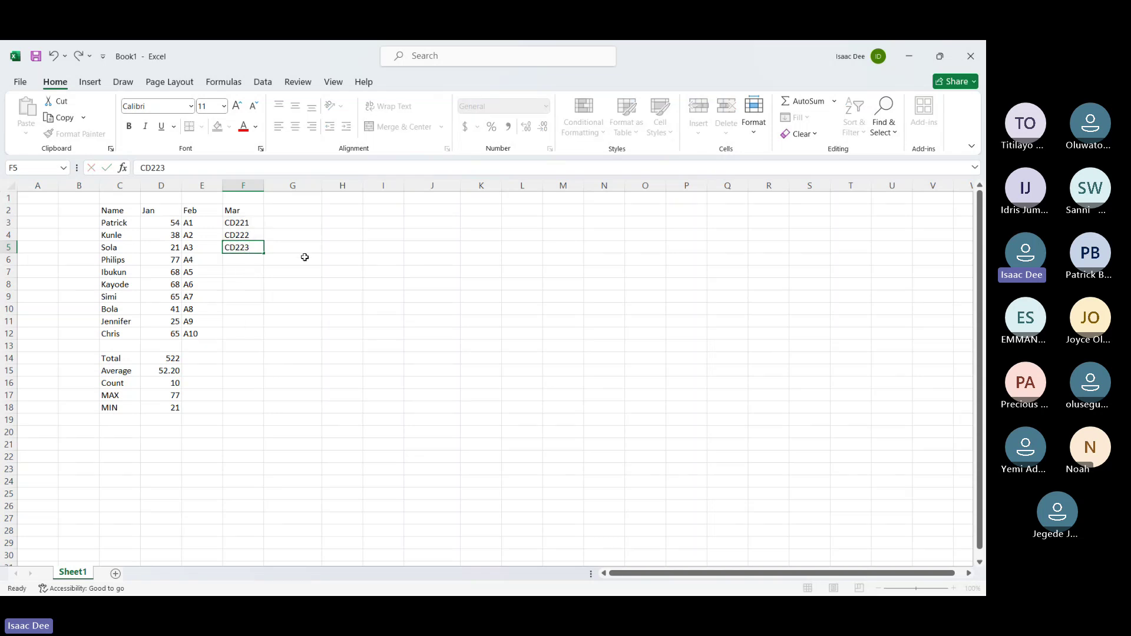
pyautogui.click(305, 258)
pyautogui.moveTo(239, 223); pyautogui.dragTo(242, 249)
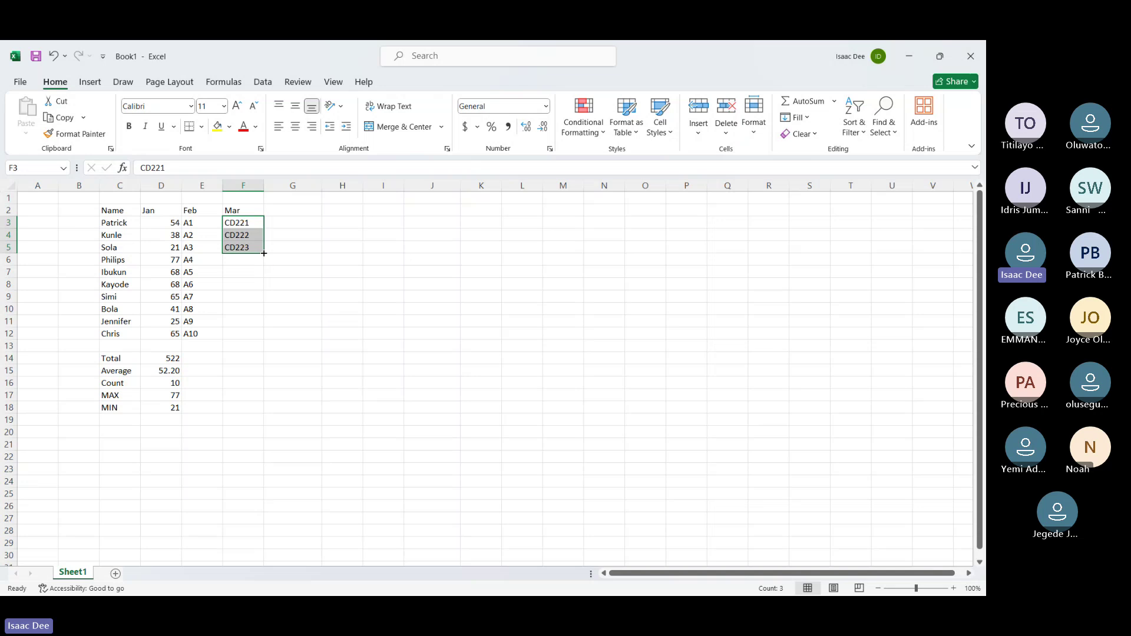
pyautogui.doubleClick(264, 253)
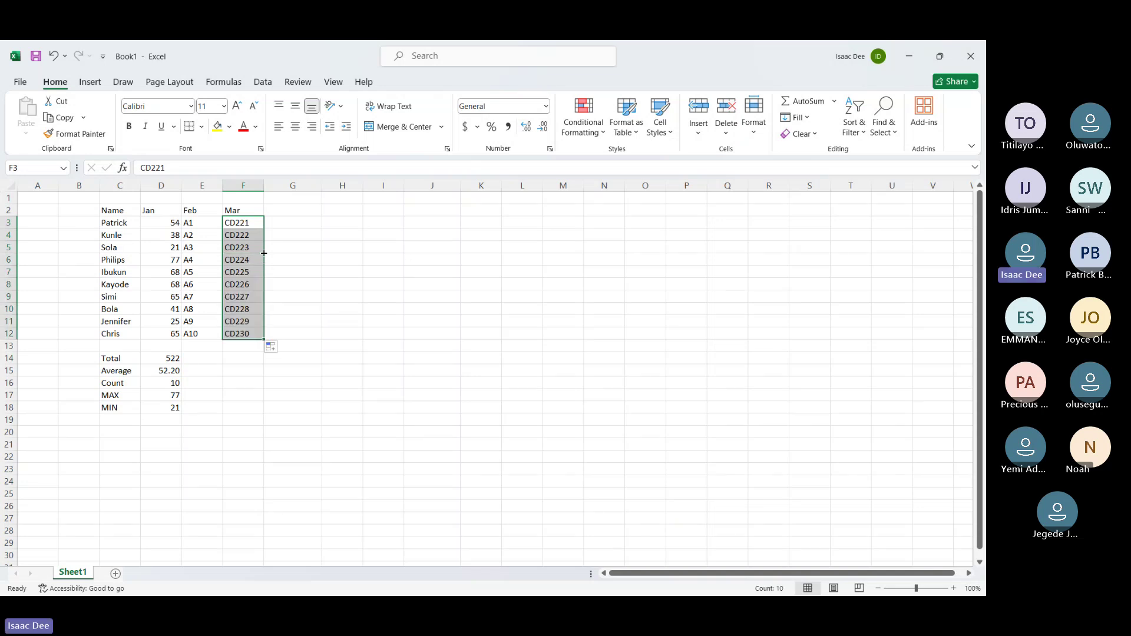
# Enter the numbers 2, 4 and 6 in G3:G5
pyautogui.click(282, 224)
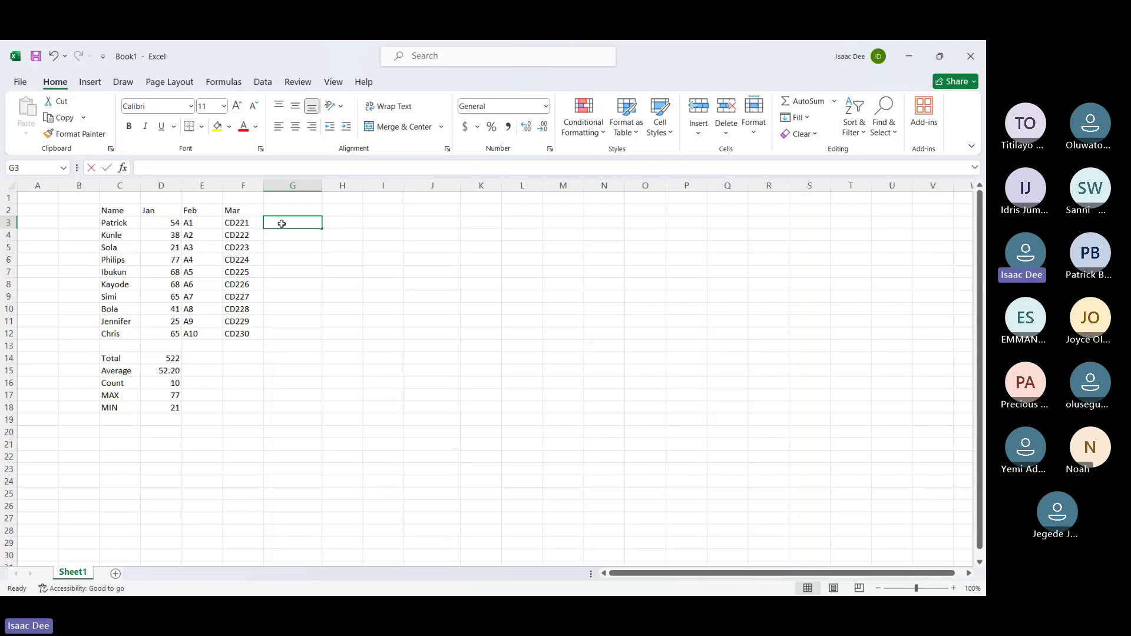
pyautogui.write('2')
pyautogui.press('Return')
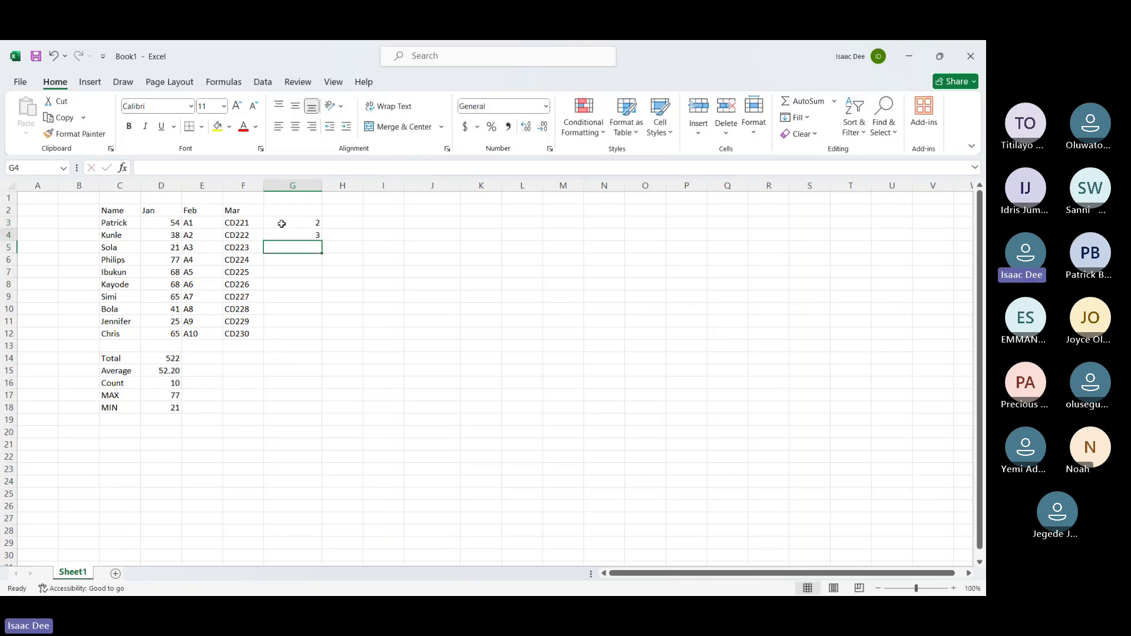
pyautogui.write('4')
pyautogui.press('Return')
pyautogui.write('6')
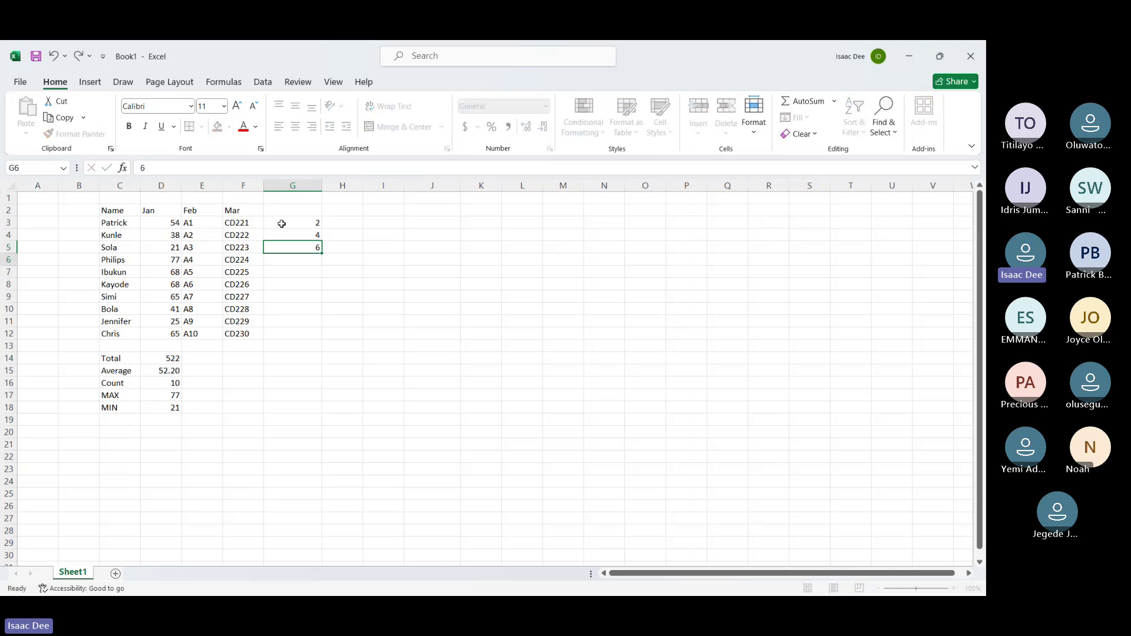
pyautogui.press('Return')
# AutoFill the 2, 4, 6 series from G3:G5 down to G12, and clear the filled range
pyautogui.moveTo(295, 225); pyautogui.dragTo(298, 248)
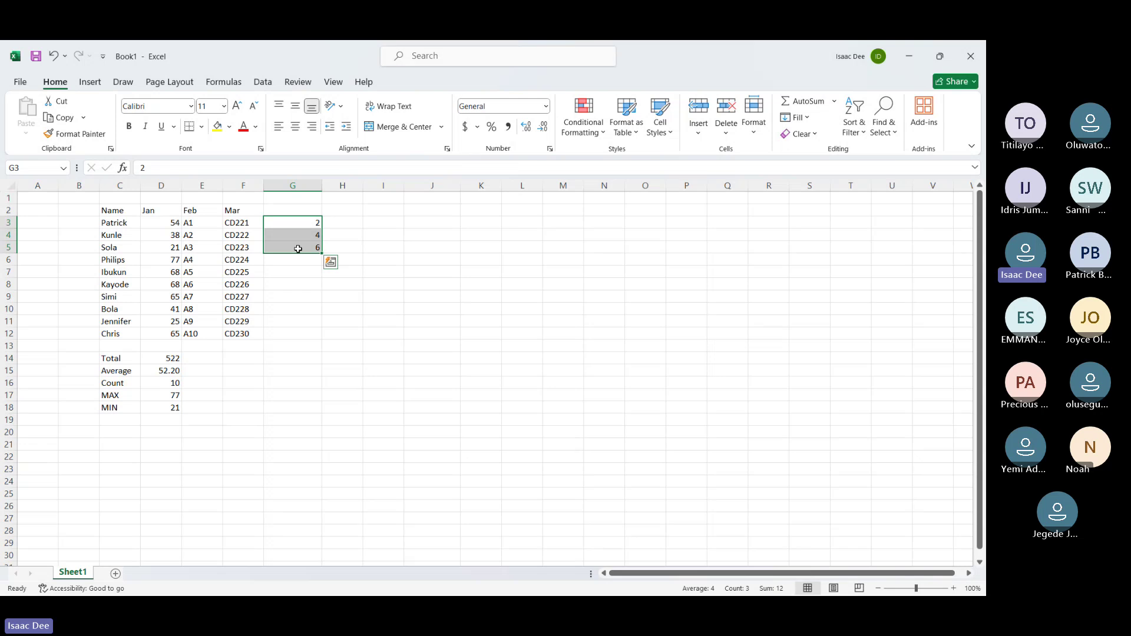
pyautogui.doubleClick(322, 253)
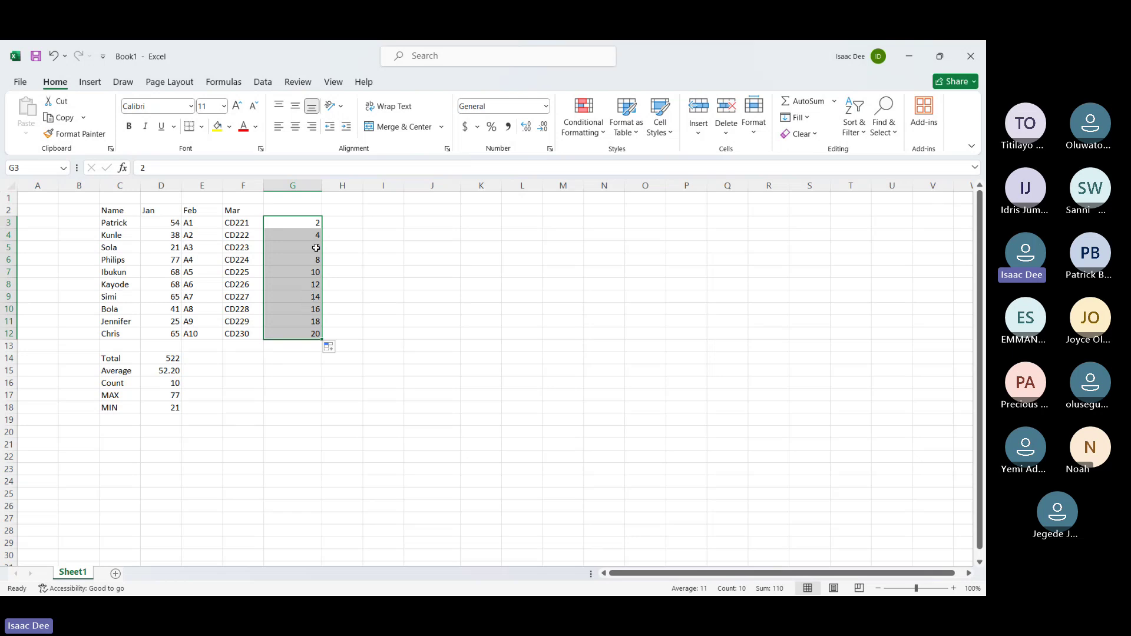
pyautogui.press('Delete')
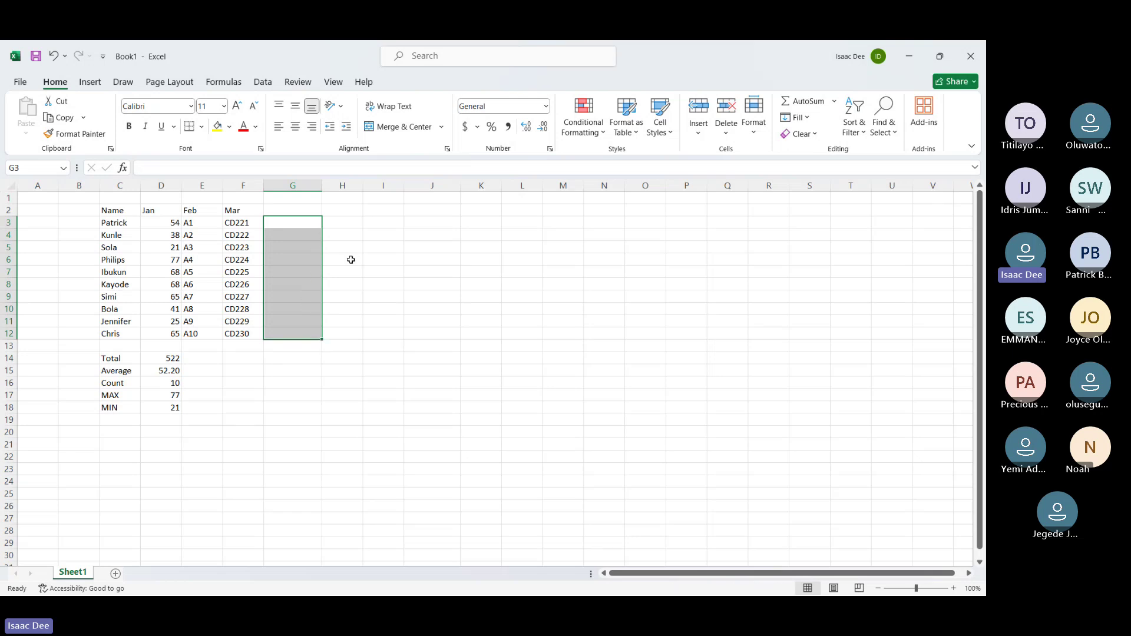
pyautogui.click(351, 260)
# Enter the numbers 5, 10 and 15 in G3:G5
pyautogui.click(308, 224)
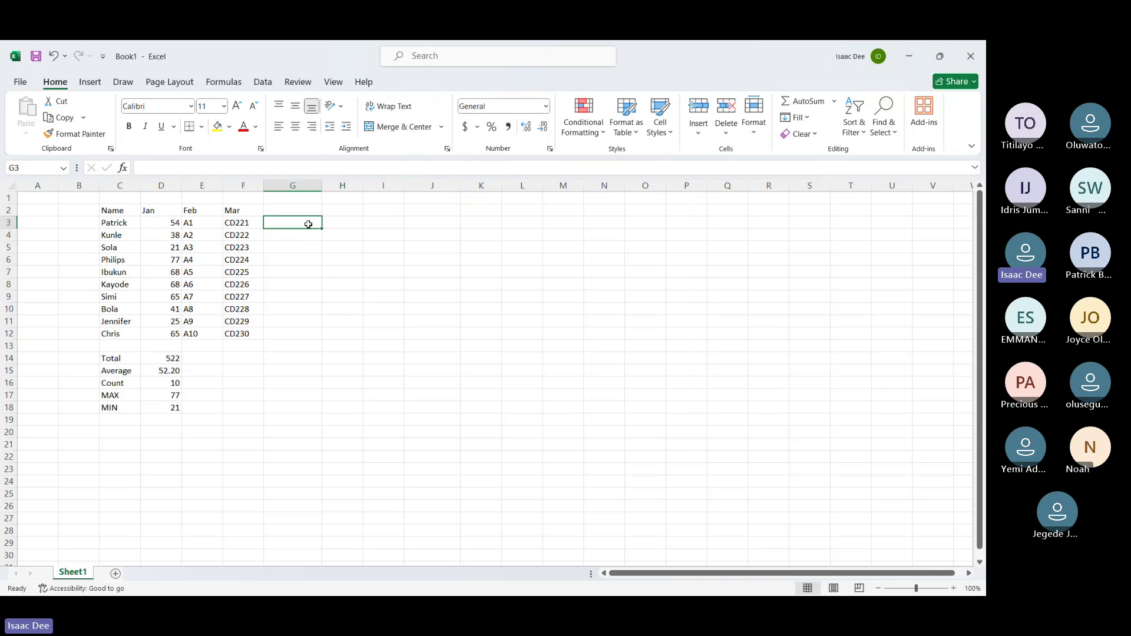
pyautogui.write('5')
pyautogui.press('Return')
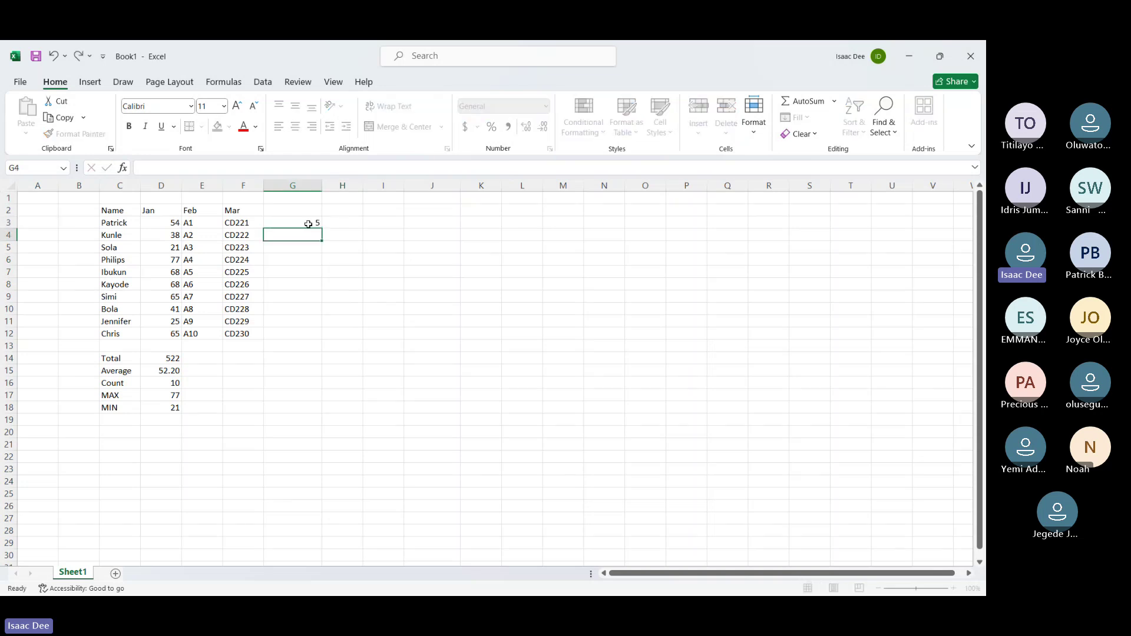
pyautogui.write('10')
pyautogui.press('Return')
pyautogui.write('15')
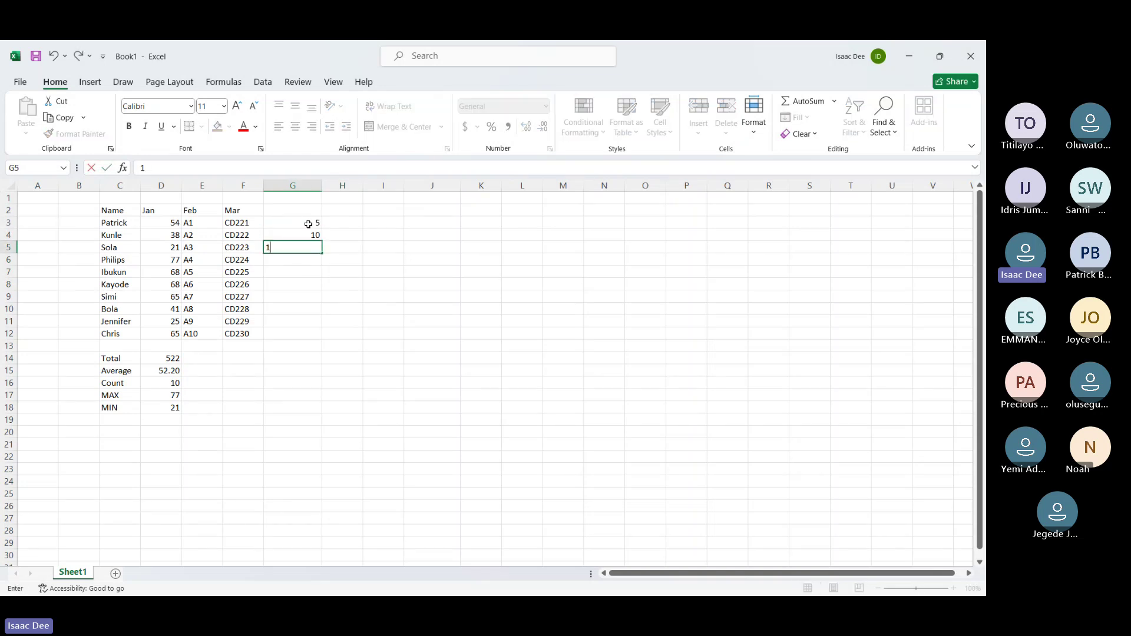
pyautogui.press('Return')
# AutoFill the 5, 10, 15 series from G3:G5 down to G12, and clear the filled range
pyautogui.moveTo(308, 224); pyautogui.dragTo(315, 249)
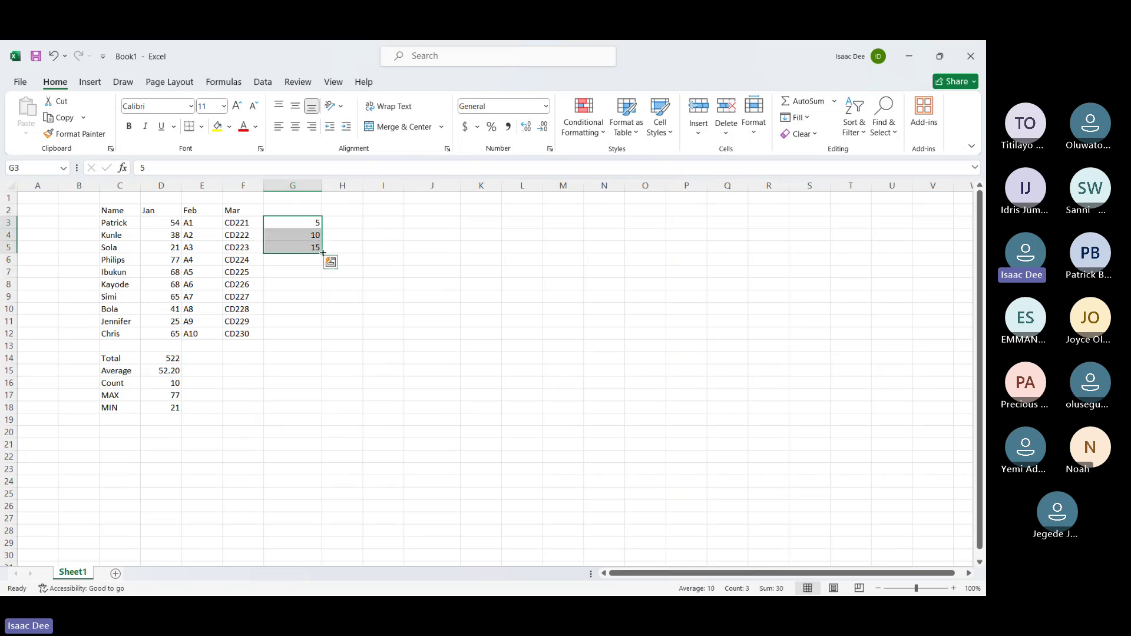
pyautogui.doubleClick(323, 252)
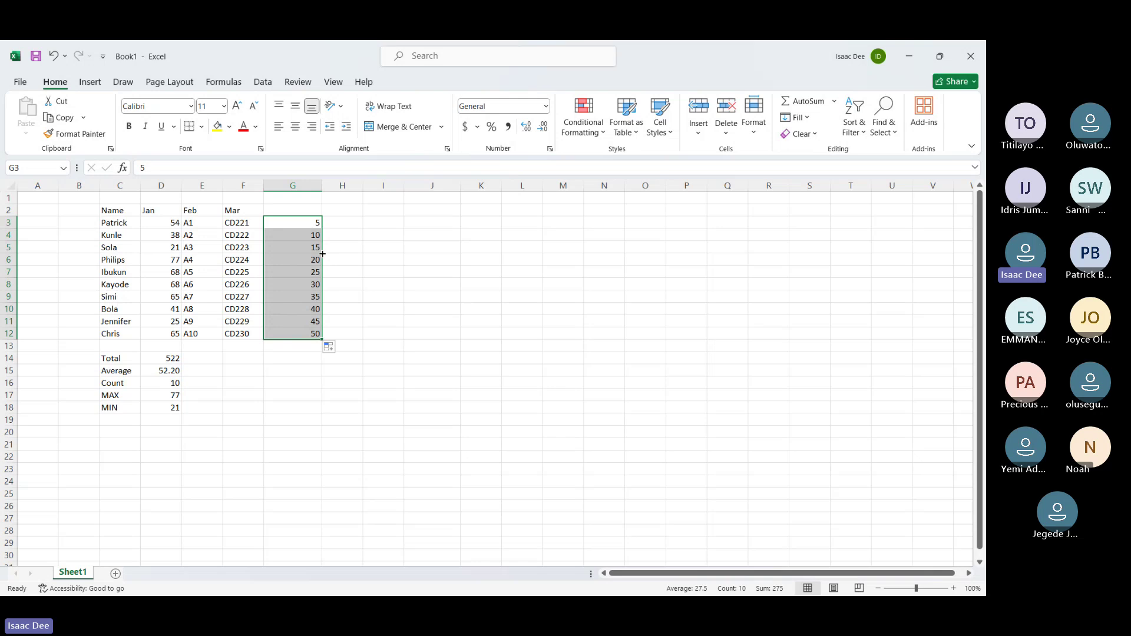
pyautogui.press('Delete')
pyautogui.click(342, 247)
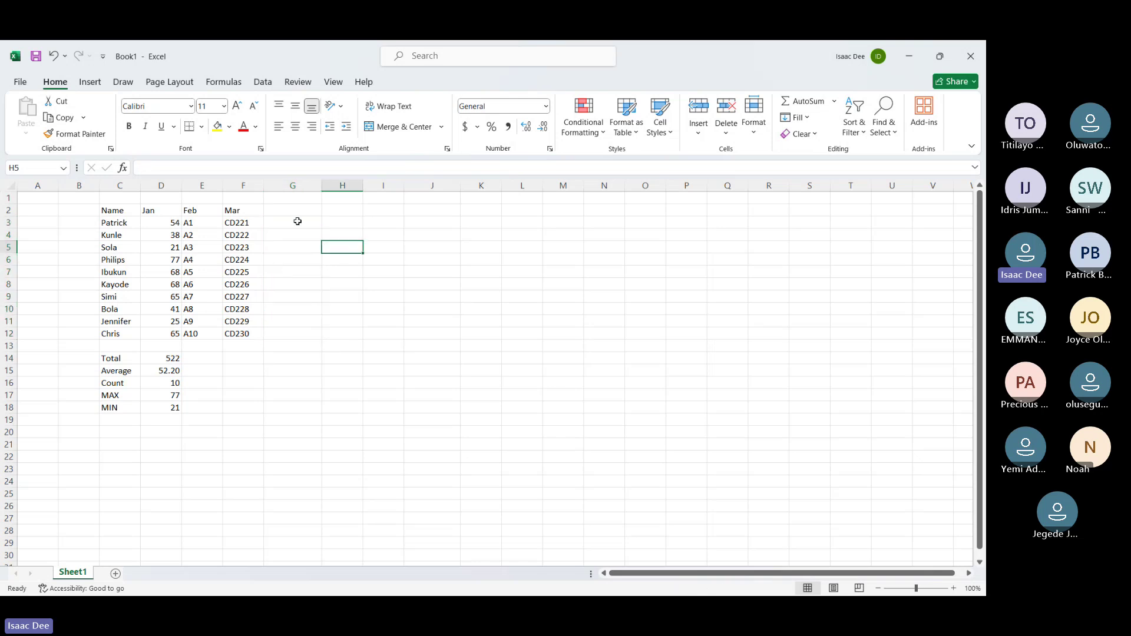
# Enter the irregular numbers 1, 2, 4, 8 and 6 in G3:G7
pyautogui.click(297, 221)
pyautogui.write('1')
pyautogui.press('Return')
pyautogui.write('2')
pyautogui.press('Return')
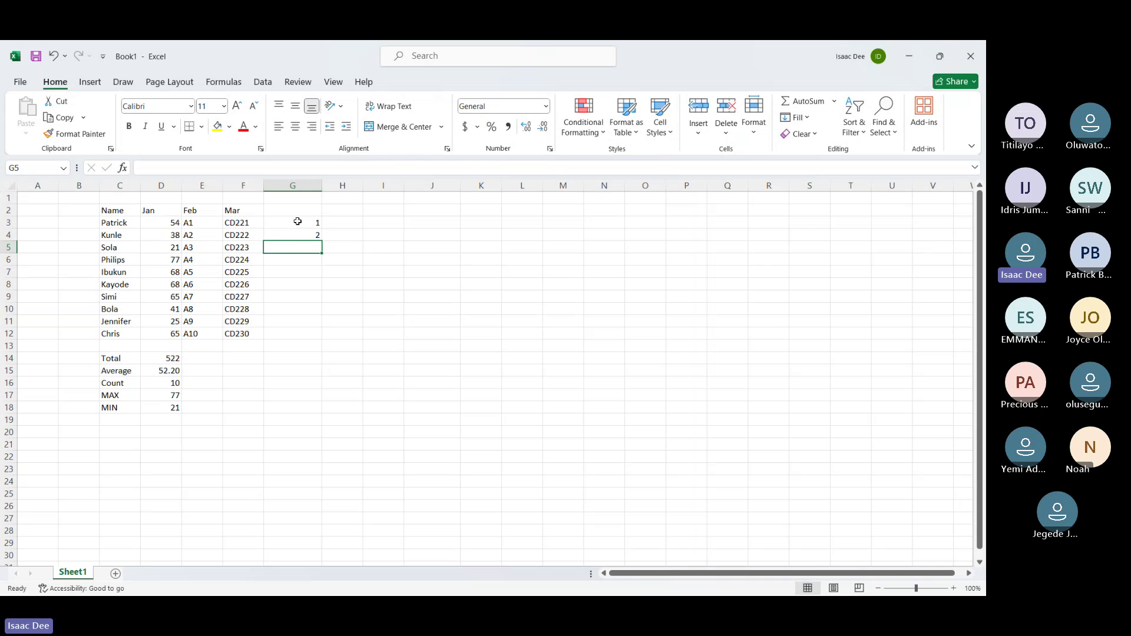
pyautogui.write('4')
pyautogui.press('Return')
pyautogui.write('8')
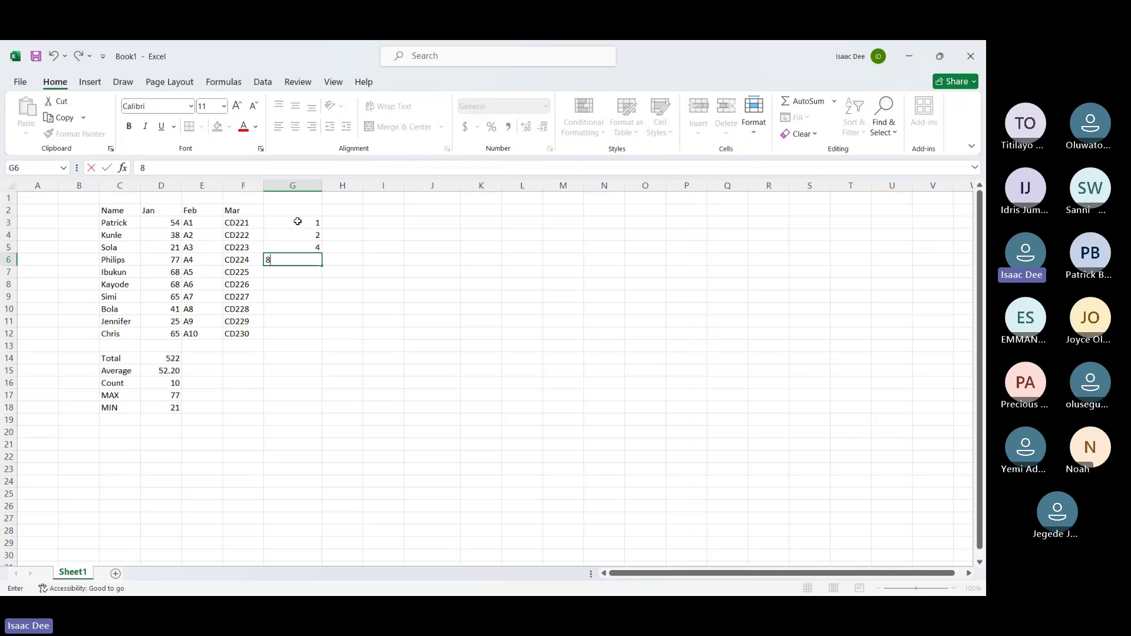
pyautogui.press('Return')
pyautogui.write('6')
pyautogui.press('Return')
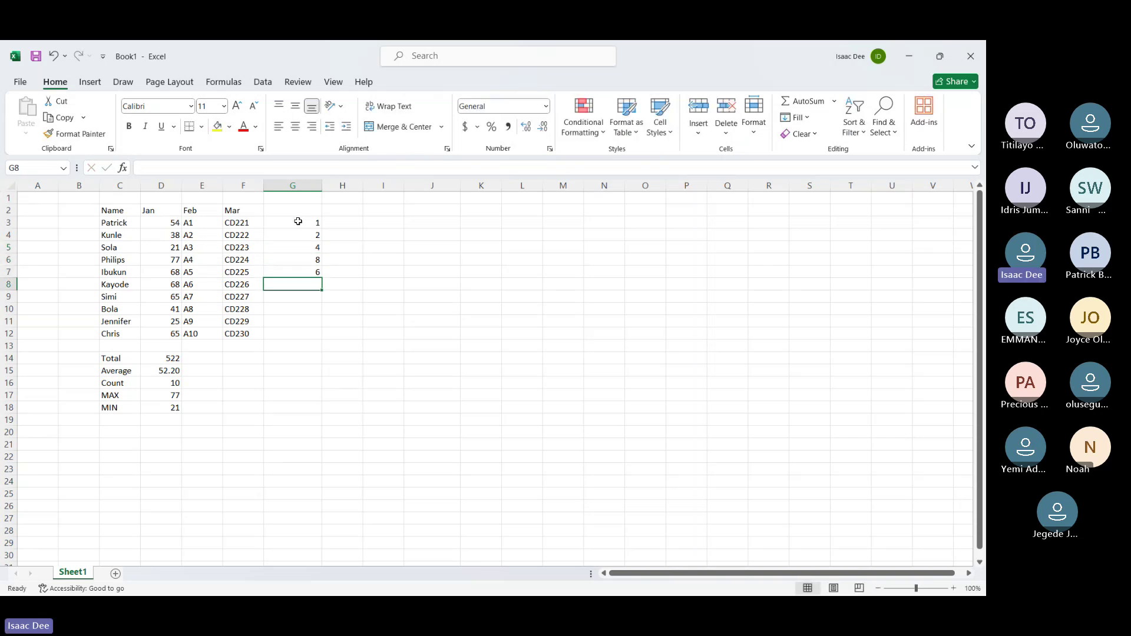
# AutoFill the irregular numbers from G3:G7 down to G12, and clear the filled range
pyautogui.moveTo(303, 223); pyautogui.dragTo(306, 270)
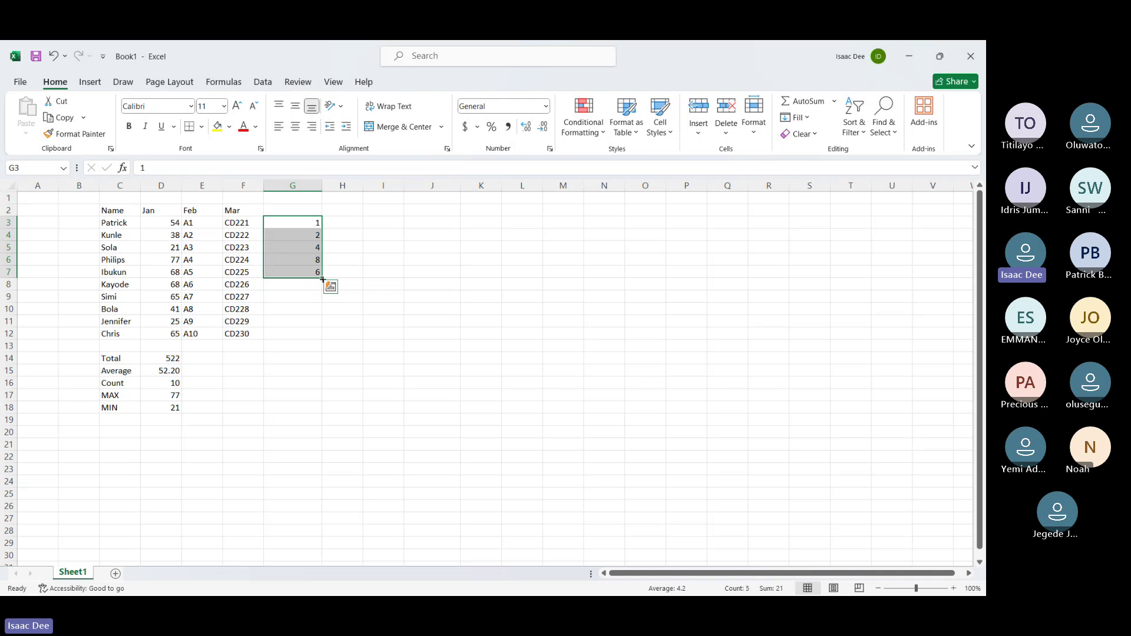
pyautogui.doubleClick(323, 278)
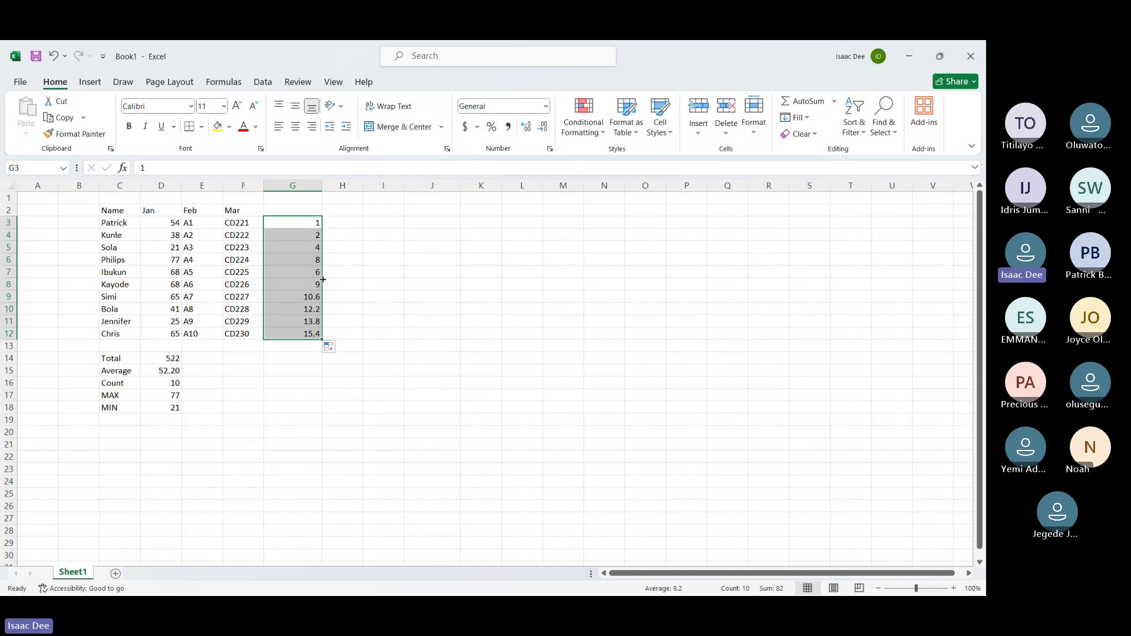
pyautogui.press('Delete')
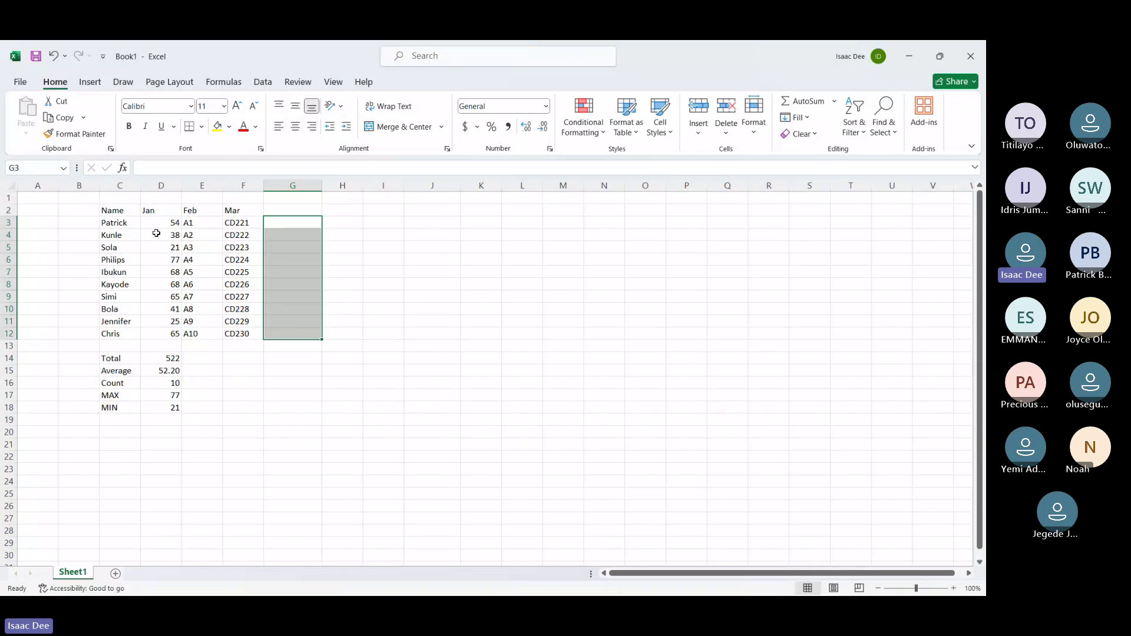
# Clear the Jan to Mar entries in D3:F12 and the summary formulas in D14:D18
pyautogui.moveTo(160, 224); pyautogui.dragTo(270, 341)
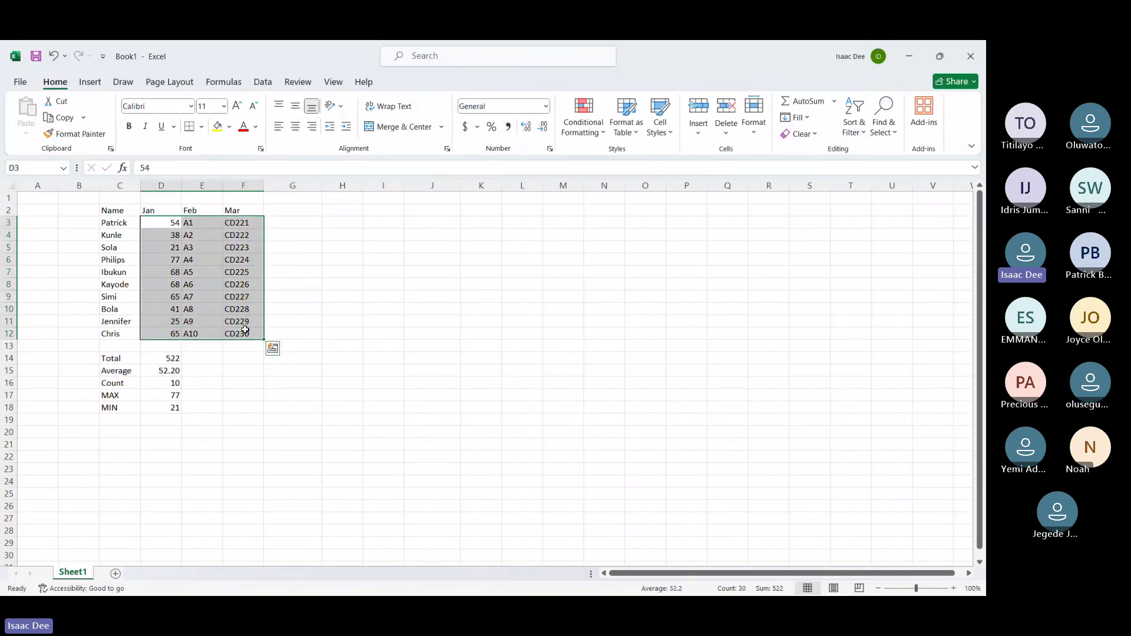
pyautogui.press('Delete')
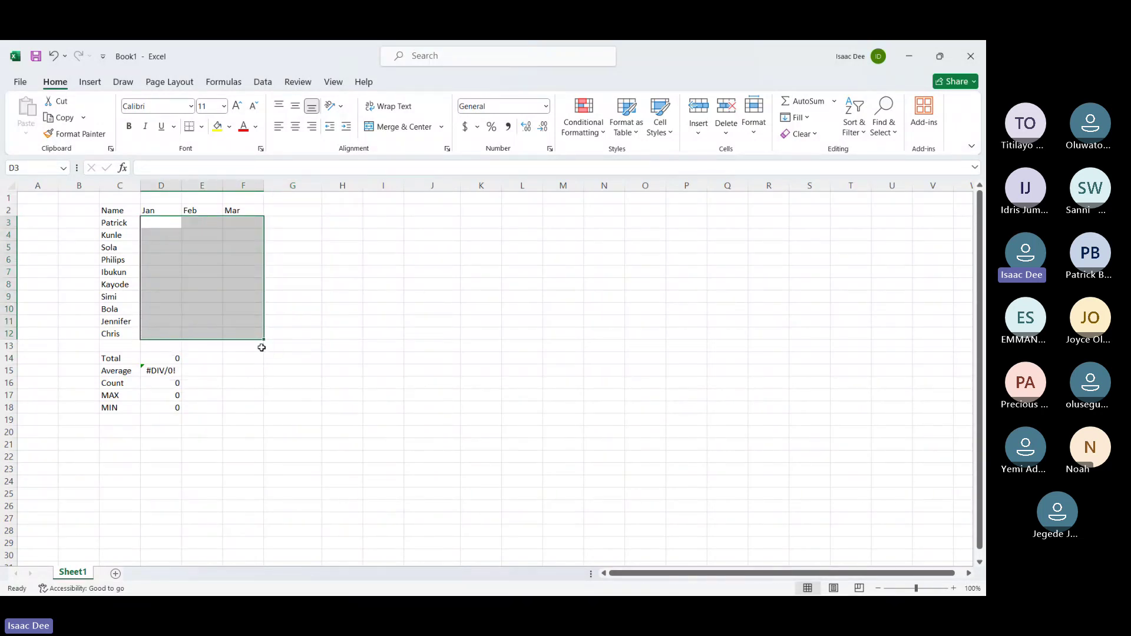
pyautogui.moveTo(155, 361); pyautogui.dragTo(165, 415)
pyautogui.press('Delete')
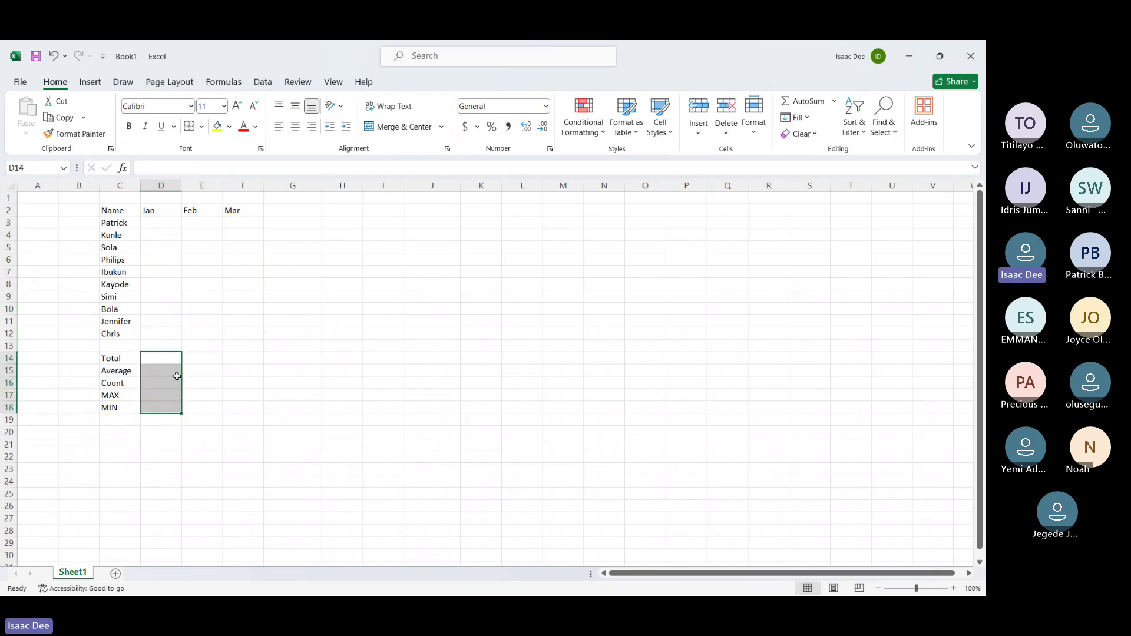
pyautogui.click(242, 236)
# AutoFill the month headings in D2:F2 down to row 12, and undo that fill
pyautogui.click(159, 211)
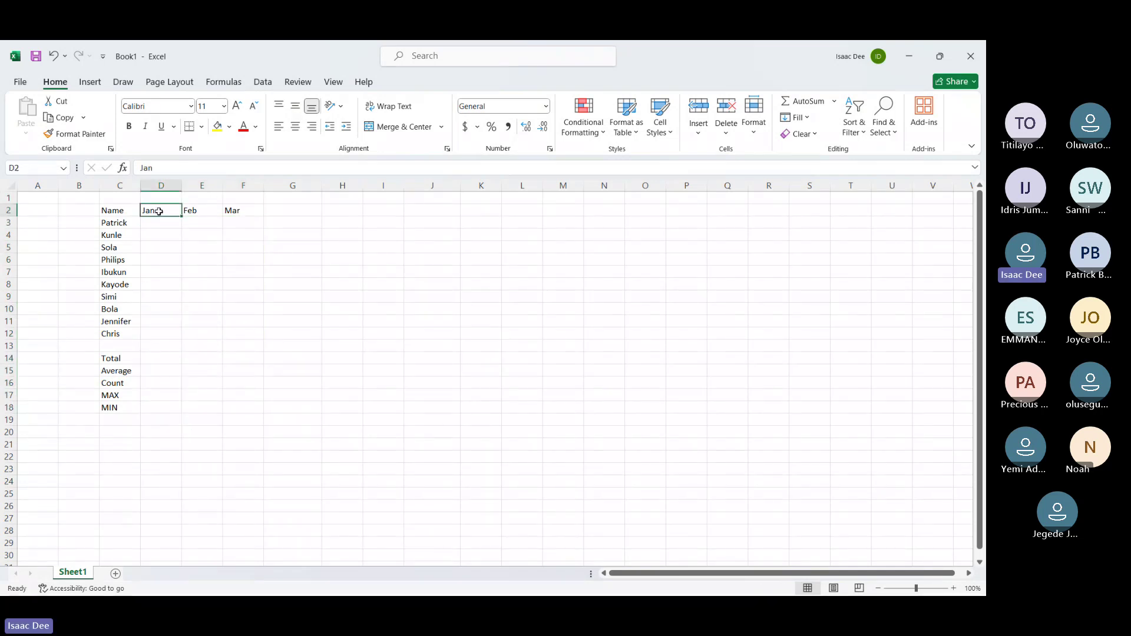
pyautogui.moveTo(159, 211); pyautogui.dragTo(265, 340)
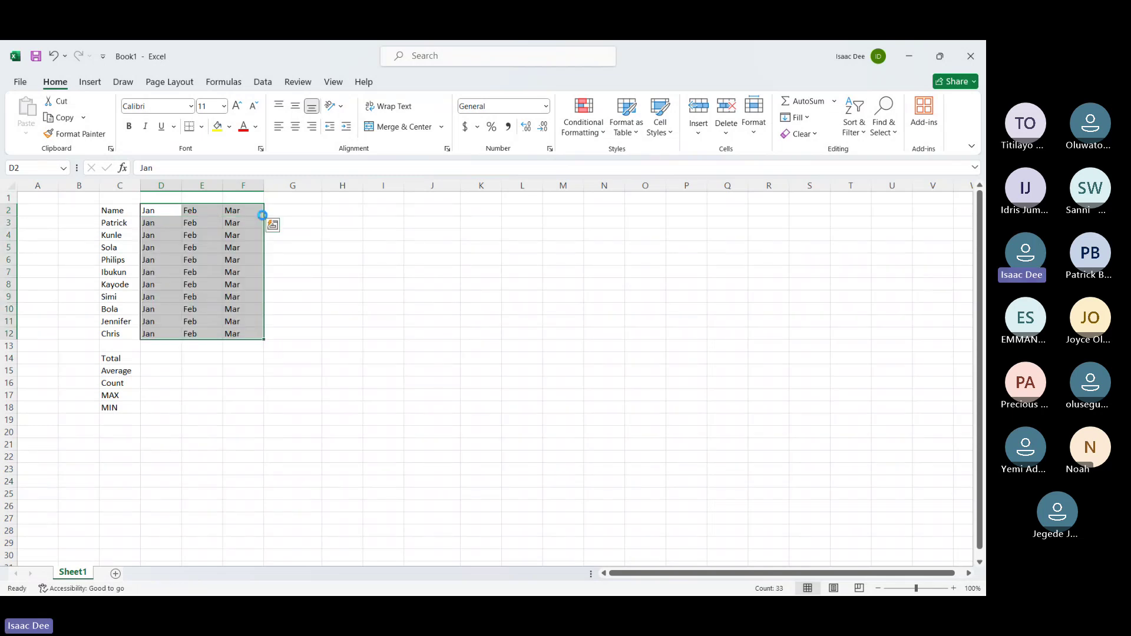
pyautogui.hotkey('ctrl', 'z')
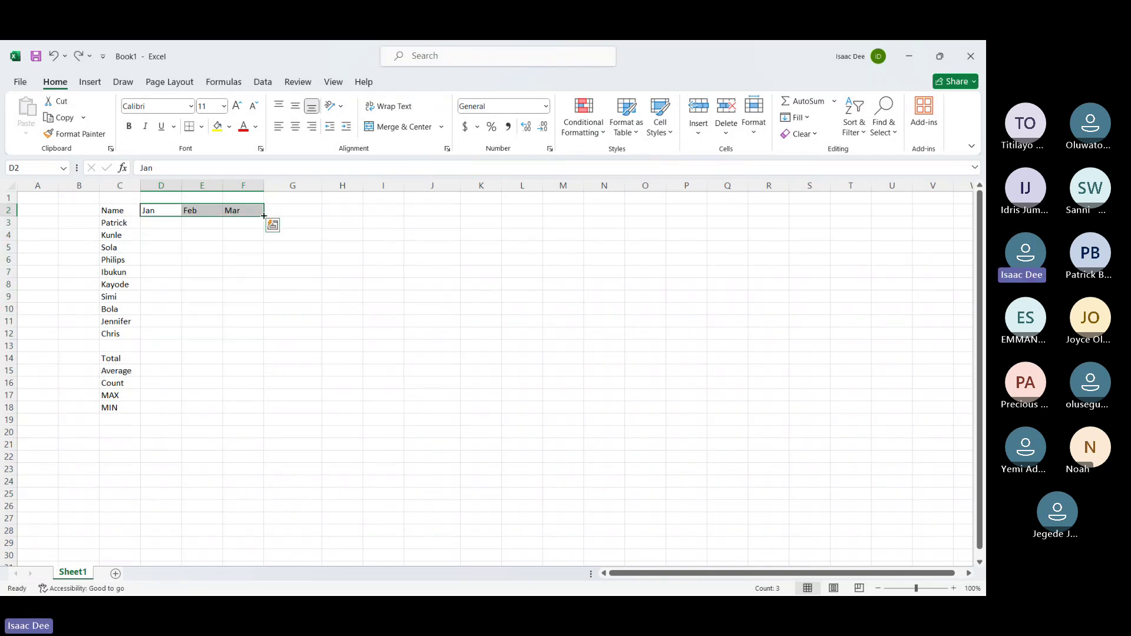
# AutoFill the month headings from D2:F2 across to Dec in O2, and auto-fit column G's width, undoing only the width change
pyautogui.moveTo(263, 216); pyautogui.dragTo(672, 210)
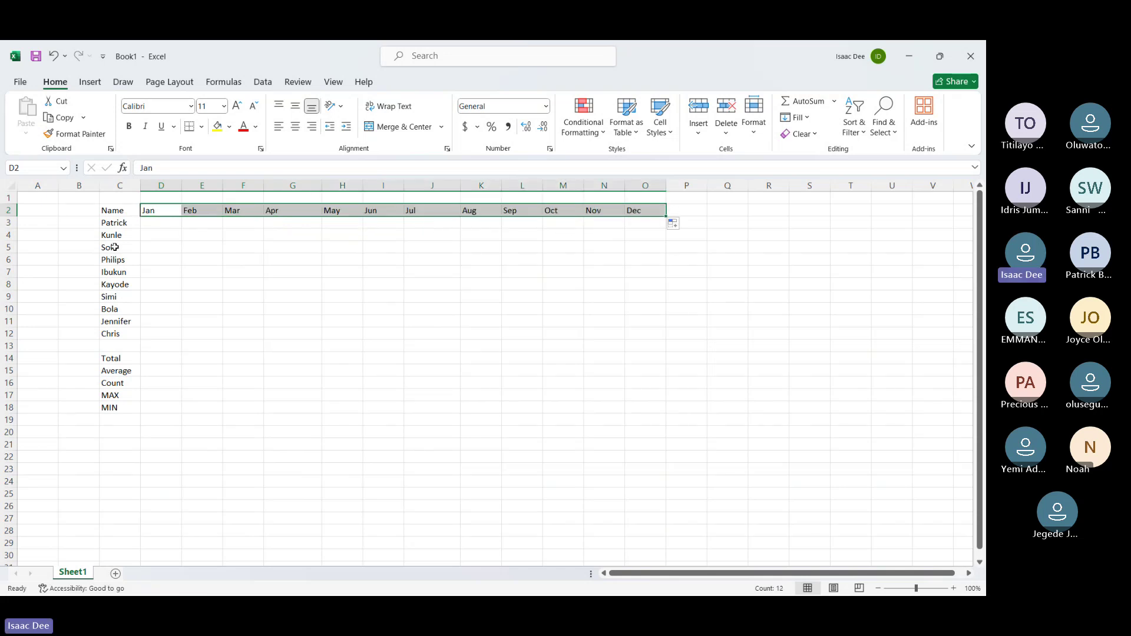
pyautogui.doubleClick(322, 186)
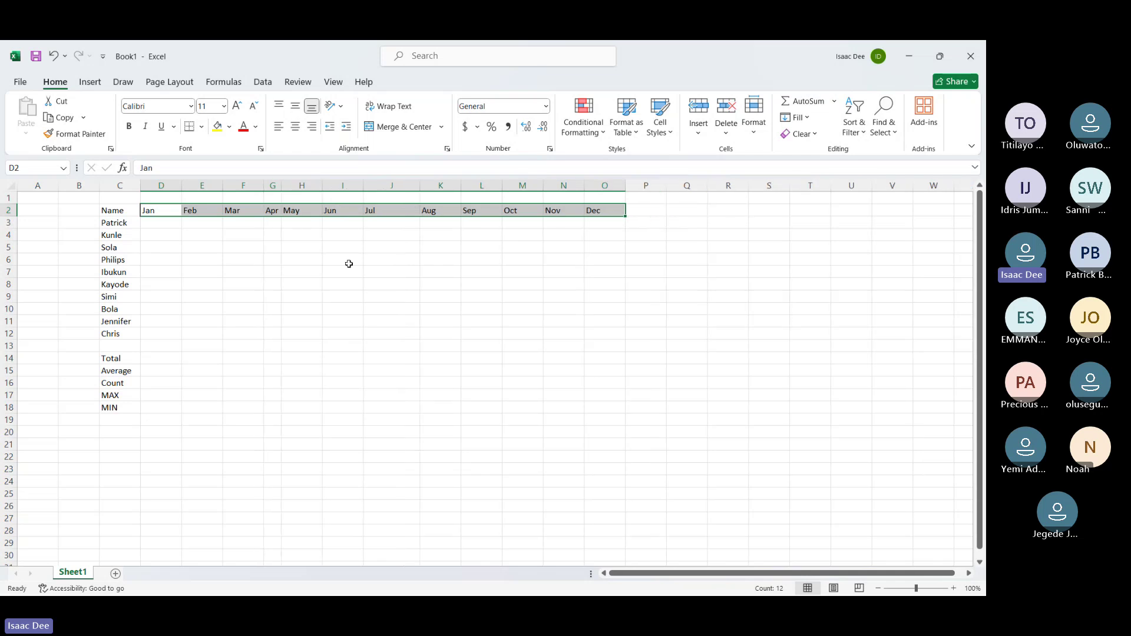
pyautogui.hotkey('ctrl', 'z')
pyautogui.click(328, 343)
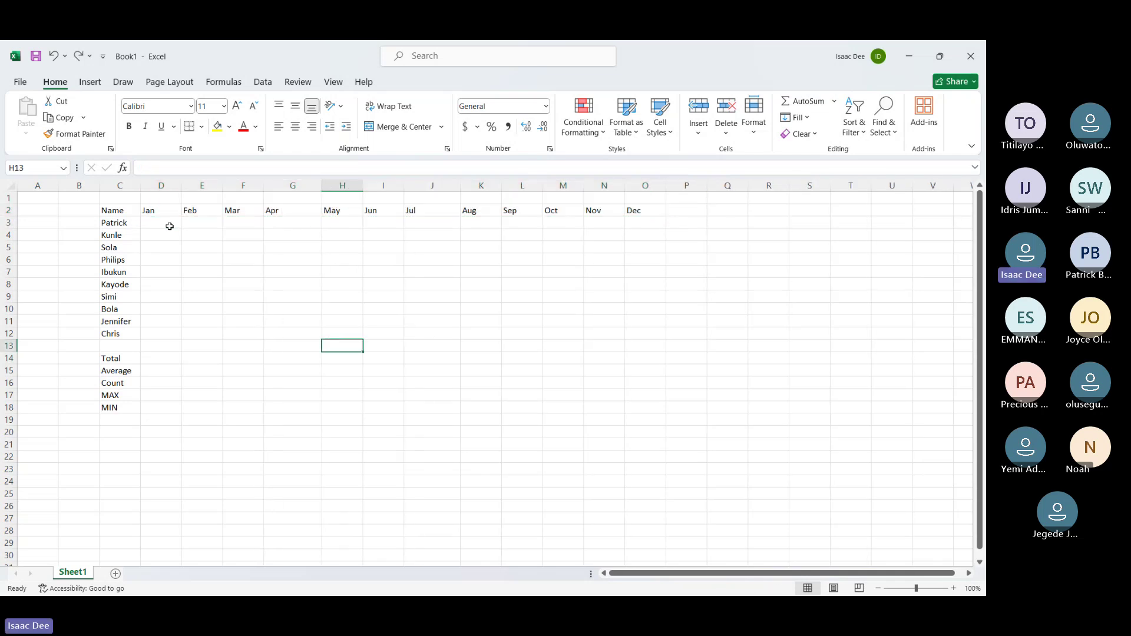
pyautogui.click(170, 226)
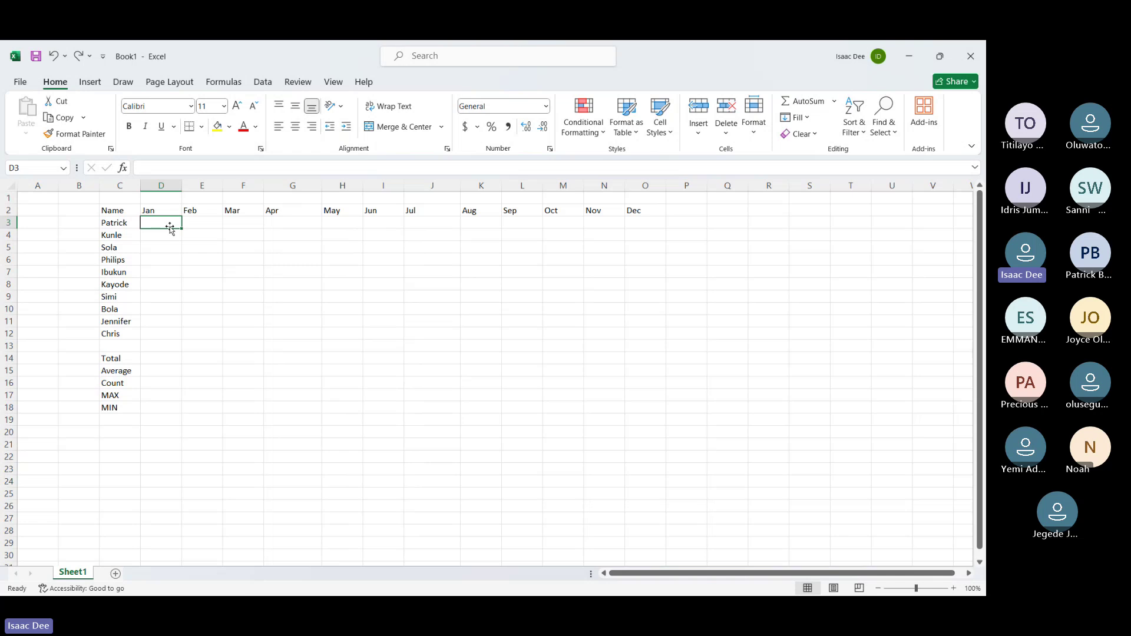
# Widen column C slightly beyond its auto-fitted width, and enter the title Sales Data in C1
pyautogui.doubleClick(139, 185)
pyautogui.moveTo(139, 185); pyautogui.dragTo(166, 185)
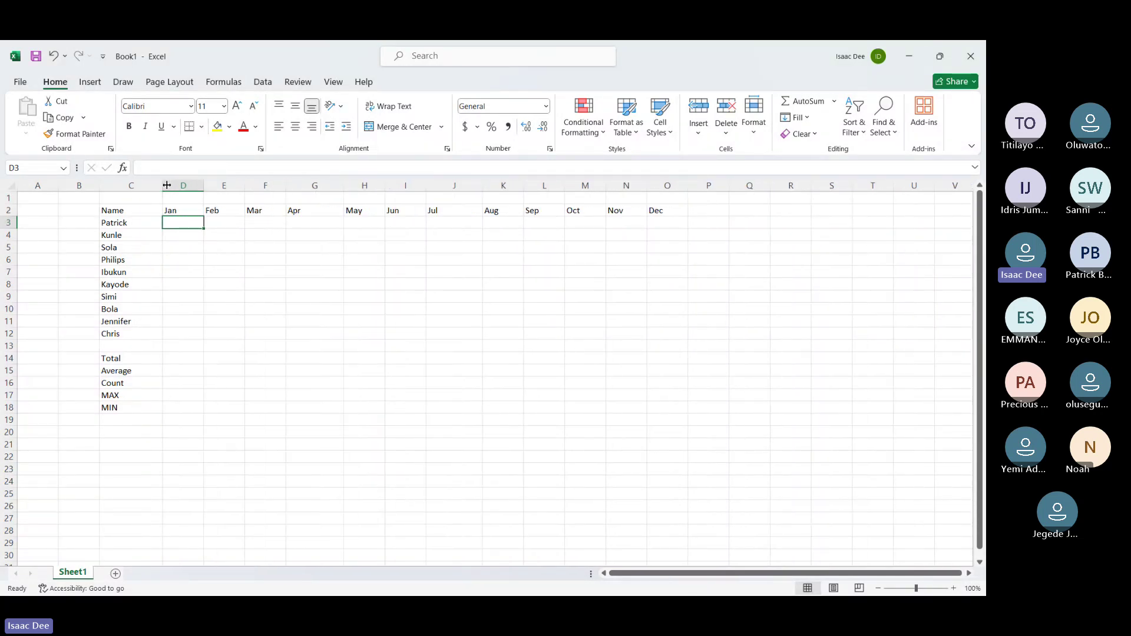
pyautogui.click(126, 198)
pyautogui.write('Sa')
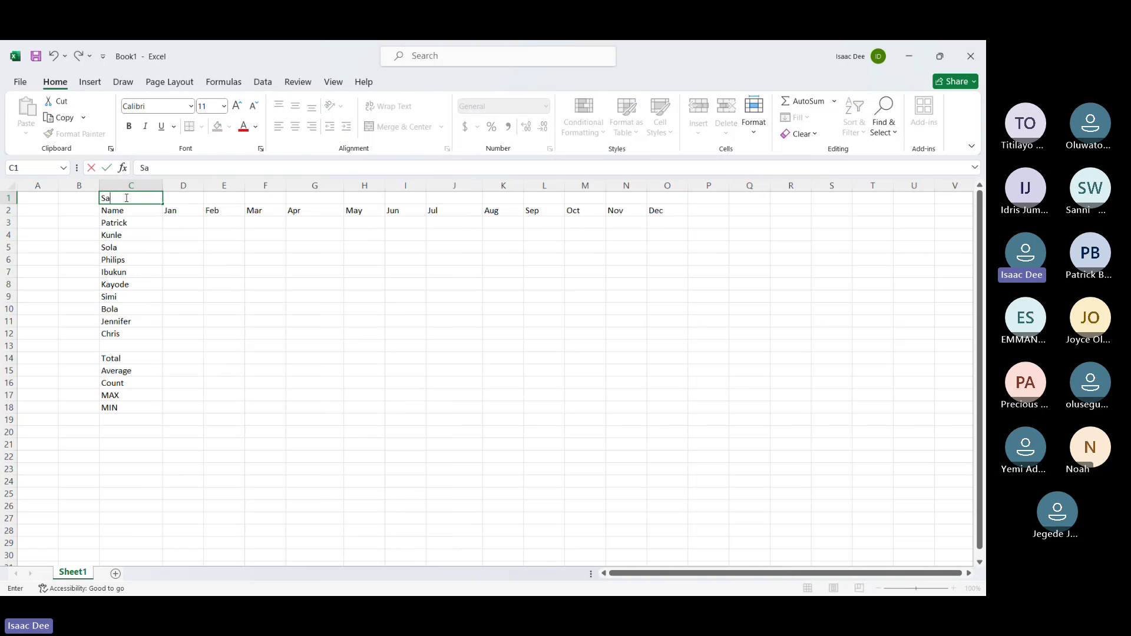
pyautogui.write('les Data')
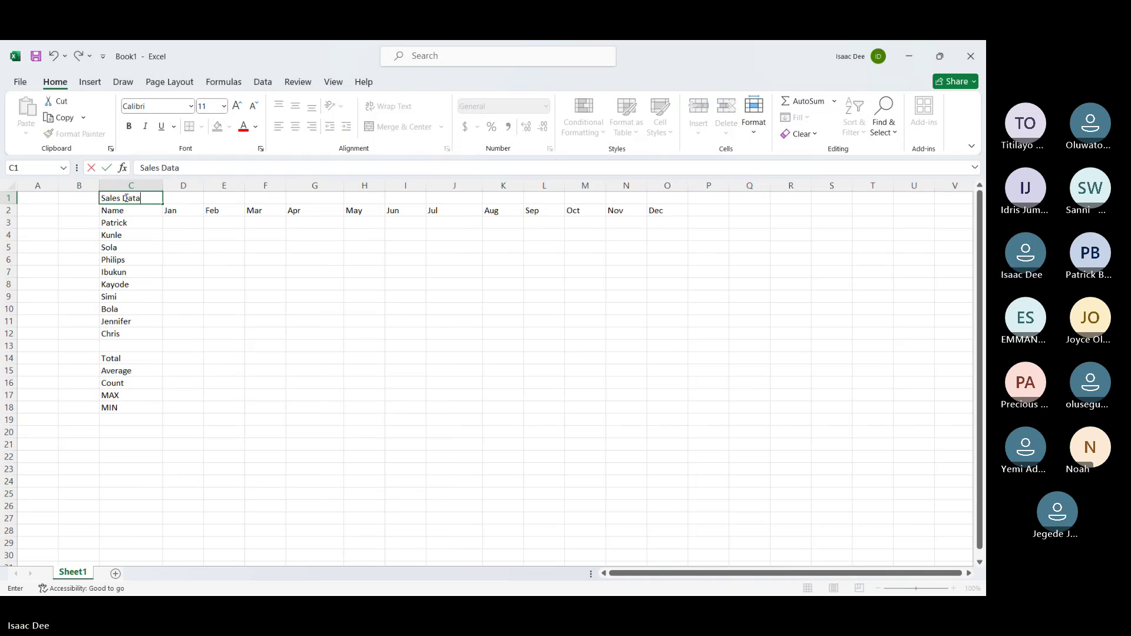
pyautogui.click(152, 244)
# Merge and center the Sales Data title across C1:O1, and give it a light blue fill
pyautogui.moveTo(118, 198); pyautogui.dragTo(675, 197)
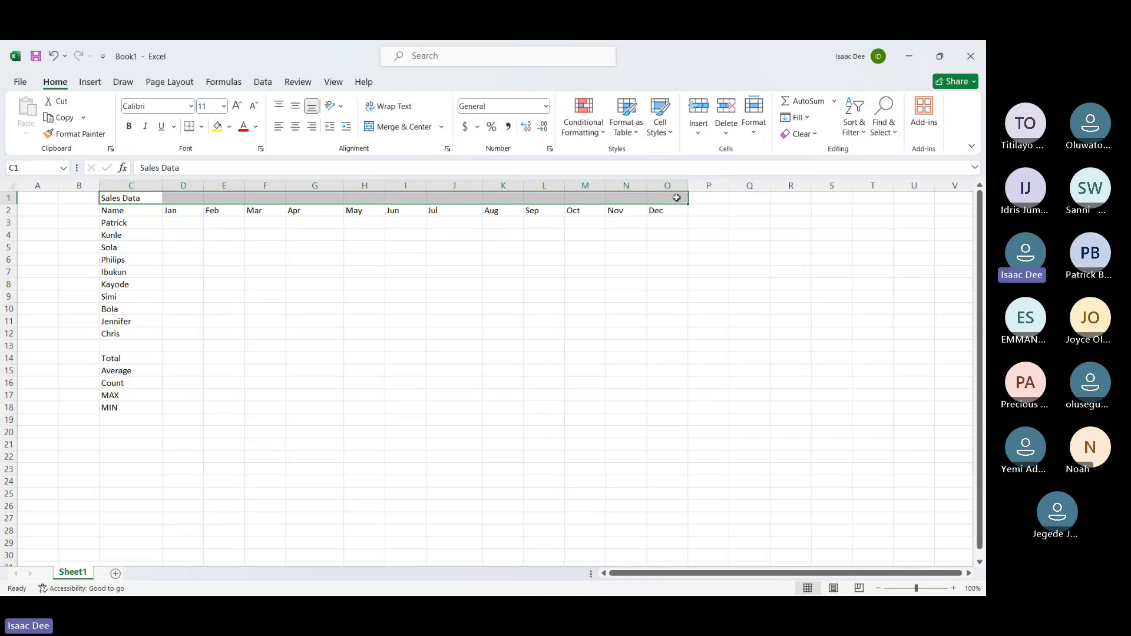
pyautogui.click(389, 129)
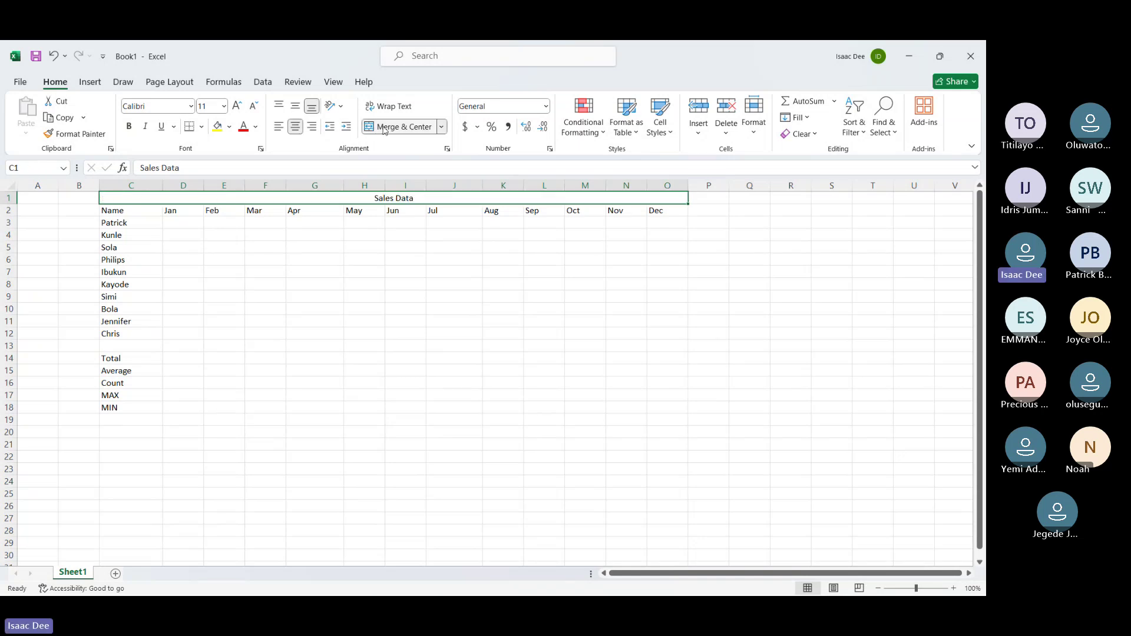
pyautogui.click(257, 127)
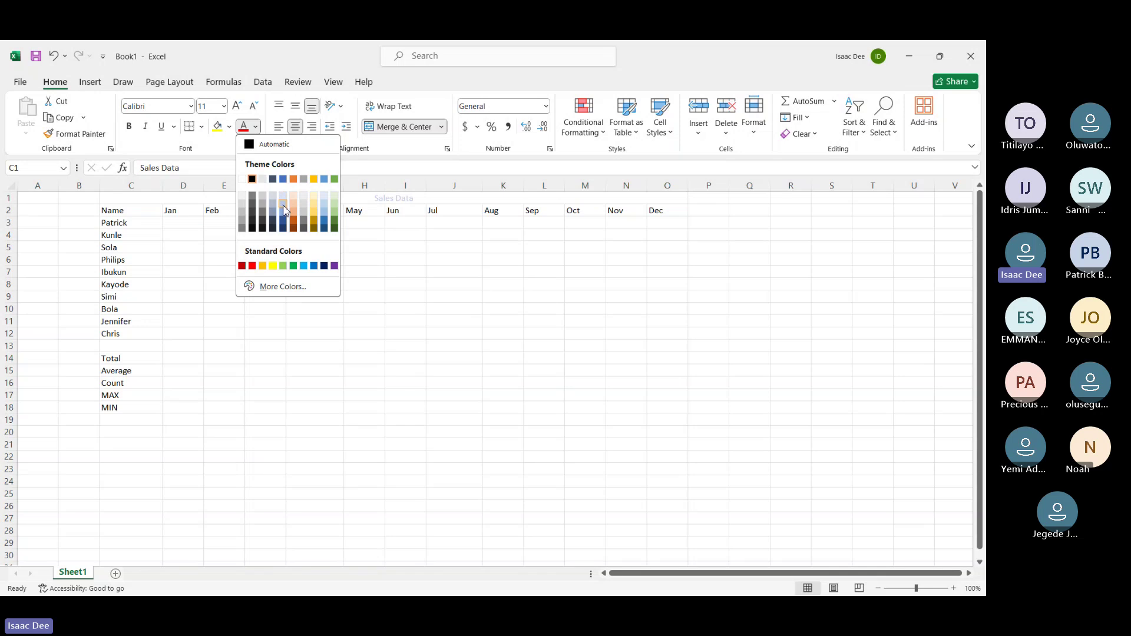
pyautogui.click(230, 127)
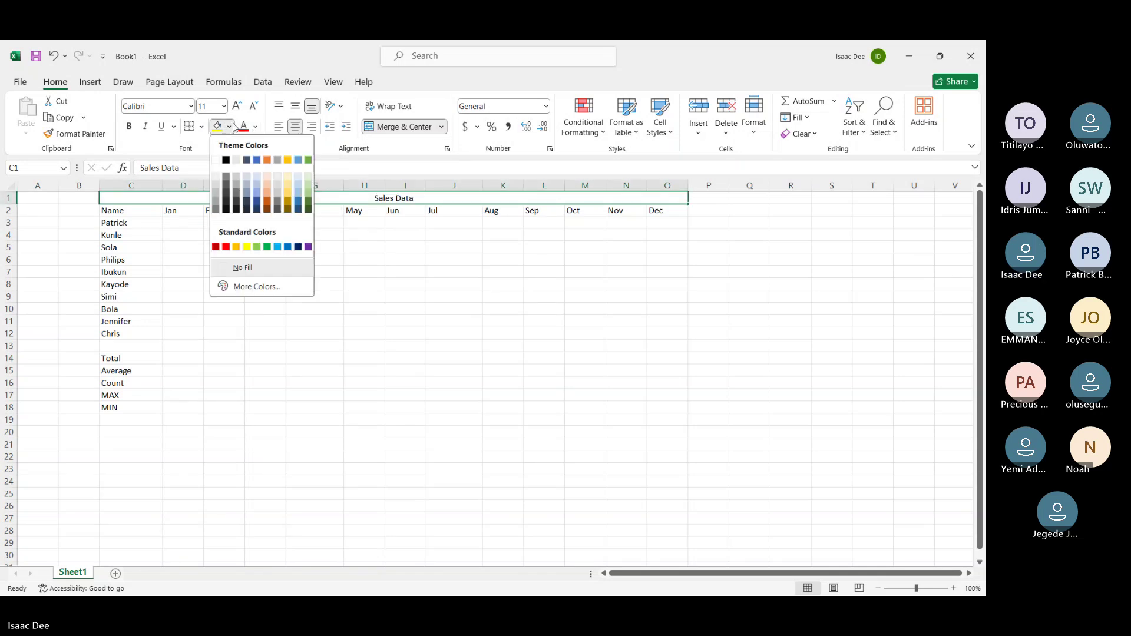
pyautogui.click(257, 188)
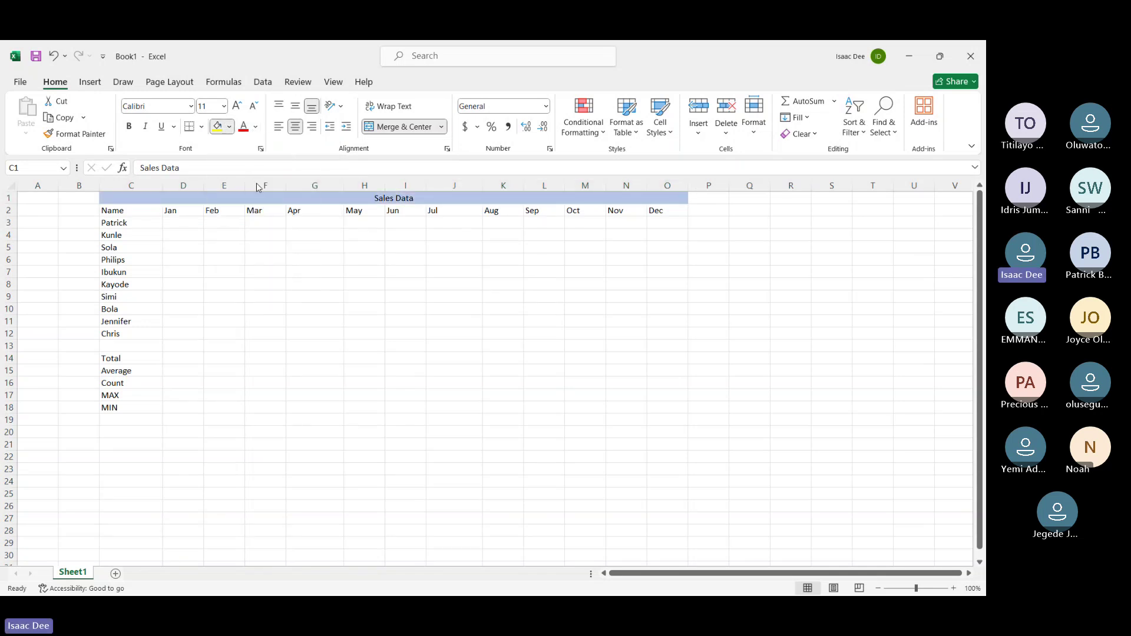
# Make the Sales Data title bold and enlarge its font, settling one size below 14
pyautogui.click(130, 127)
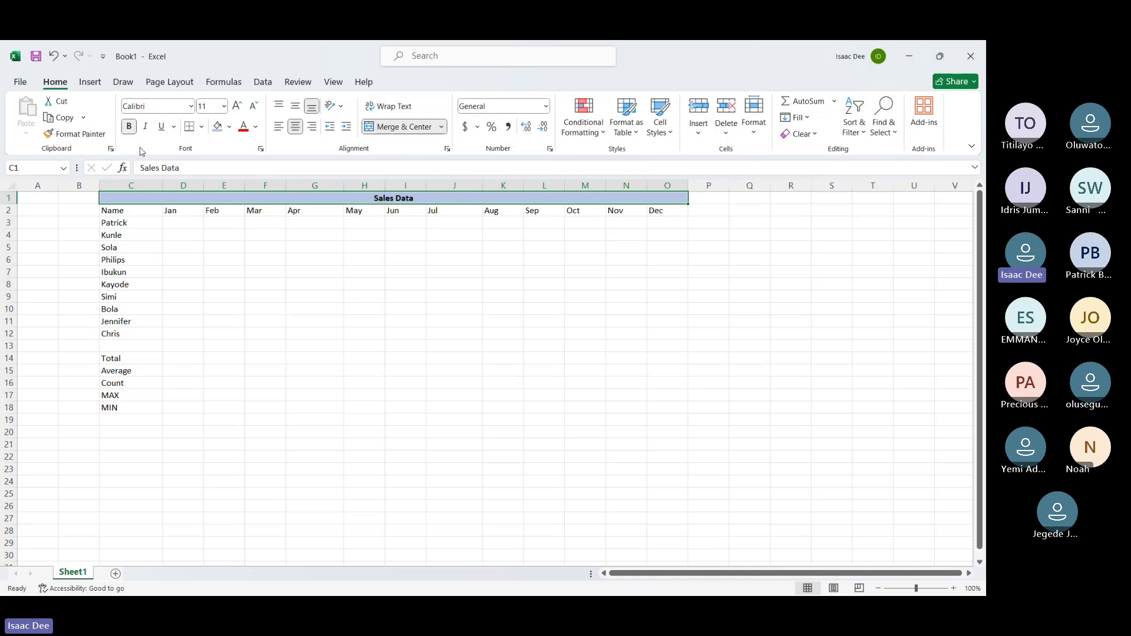
pyautogui.click(236, 108)
pyautogui.click(236, 107)
pyautogui.click(304, 276)
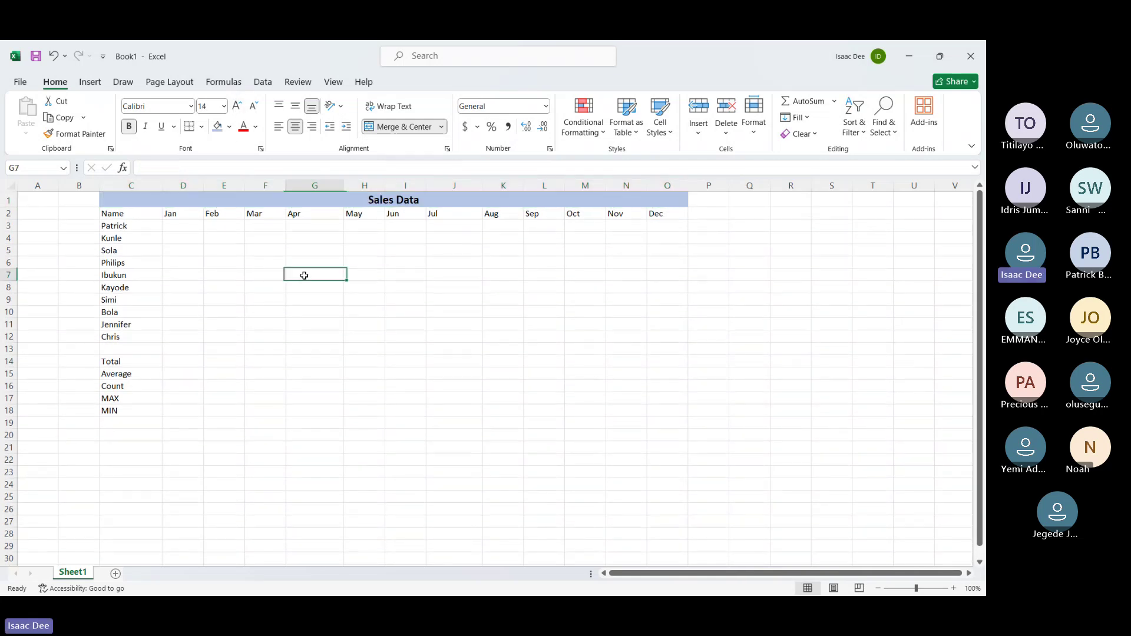
pyautogui.click(182, 196)
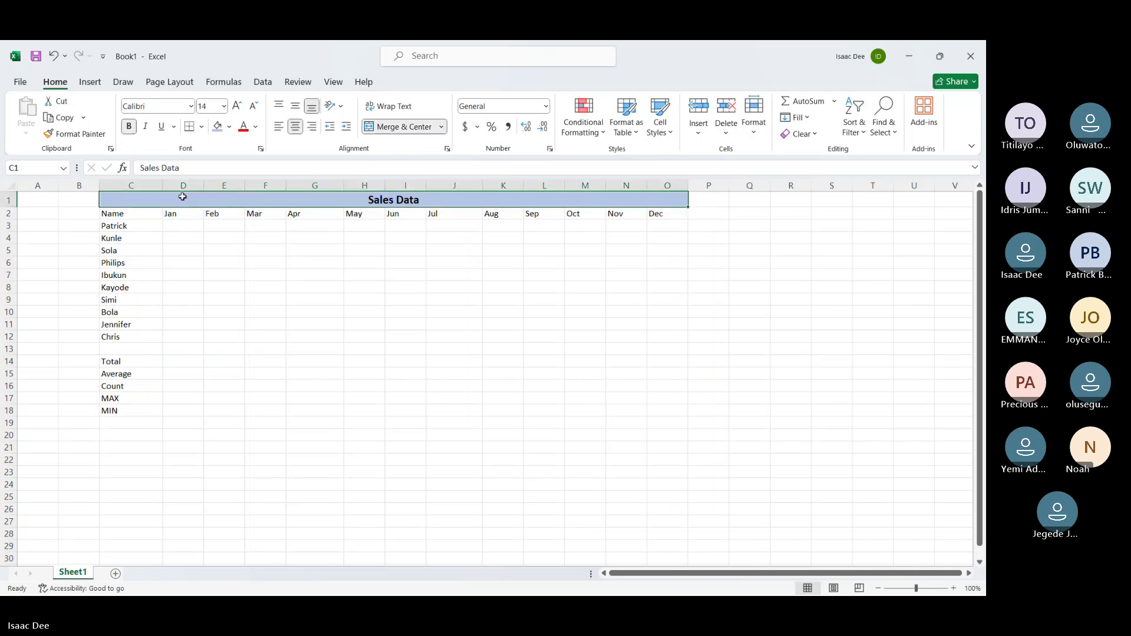
pyautogui.click(250, 107)
# Enter the formula =RANDBETWEEN(10,100) in D3
pyautogui.click(176, 228)
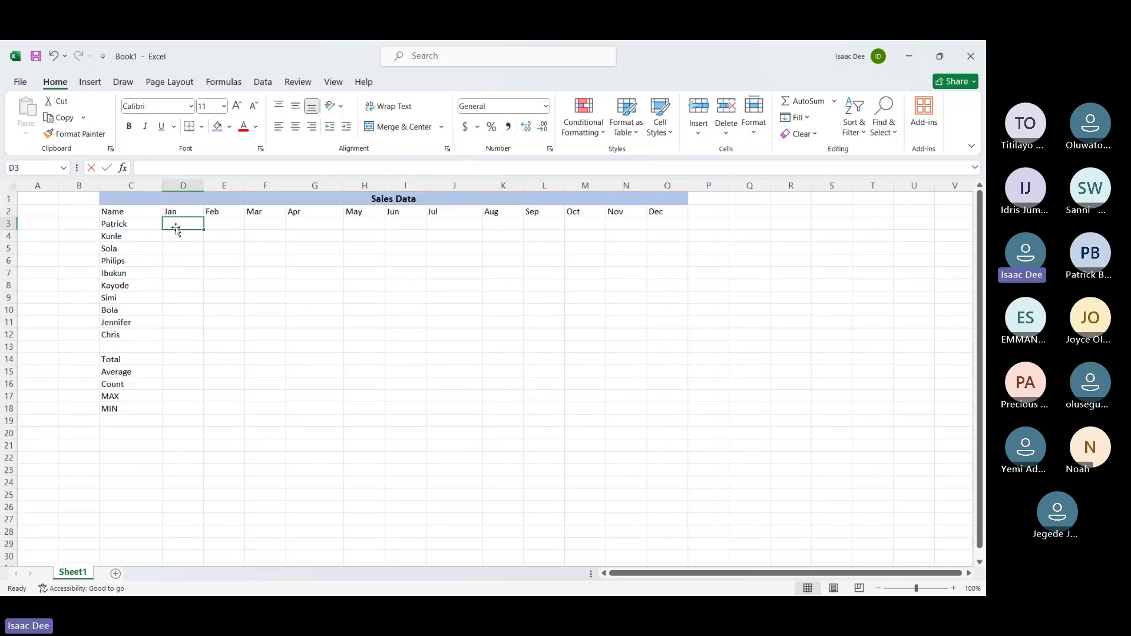
pyautogui.write('=ran')
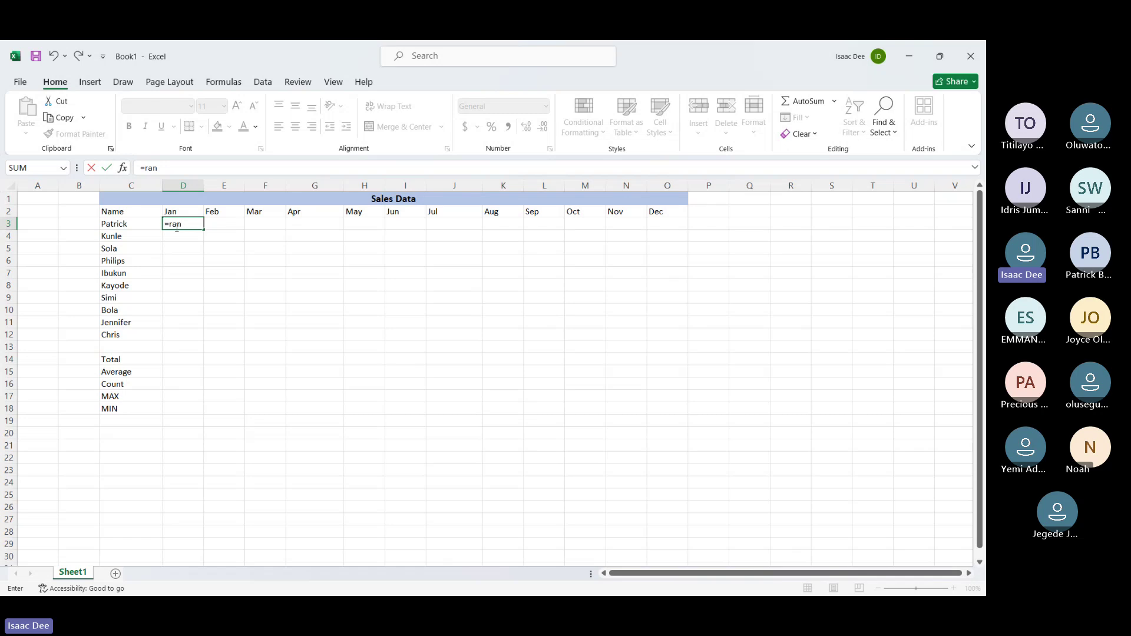
pyautogui.doubleClick(211, 259)
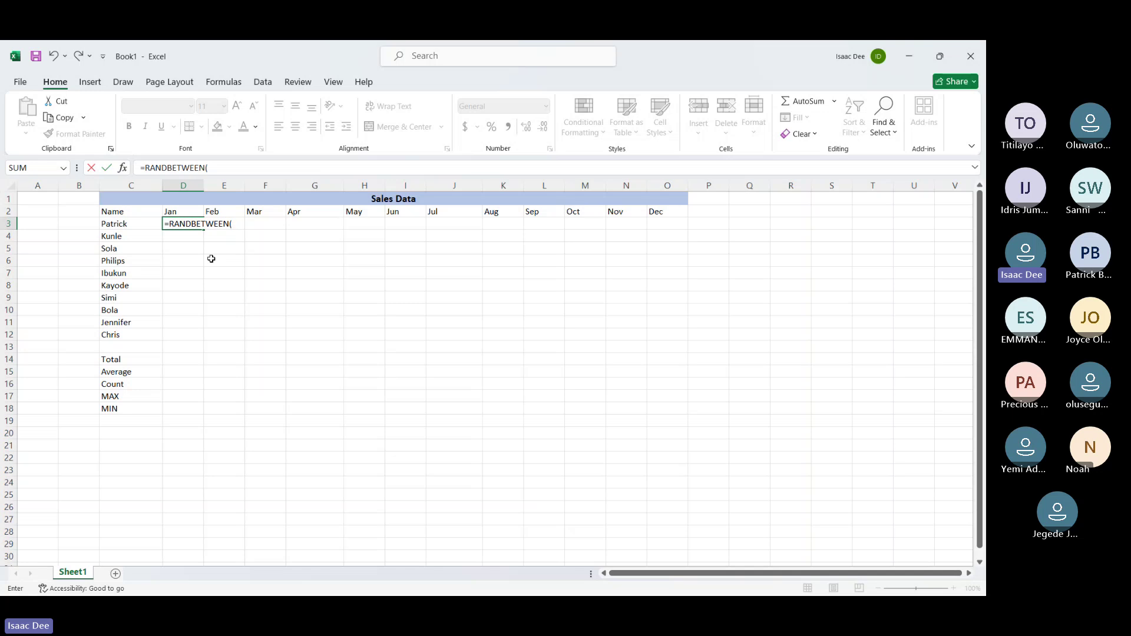
pyautogui.write('10,100)')
pyautogui.press('Return')
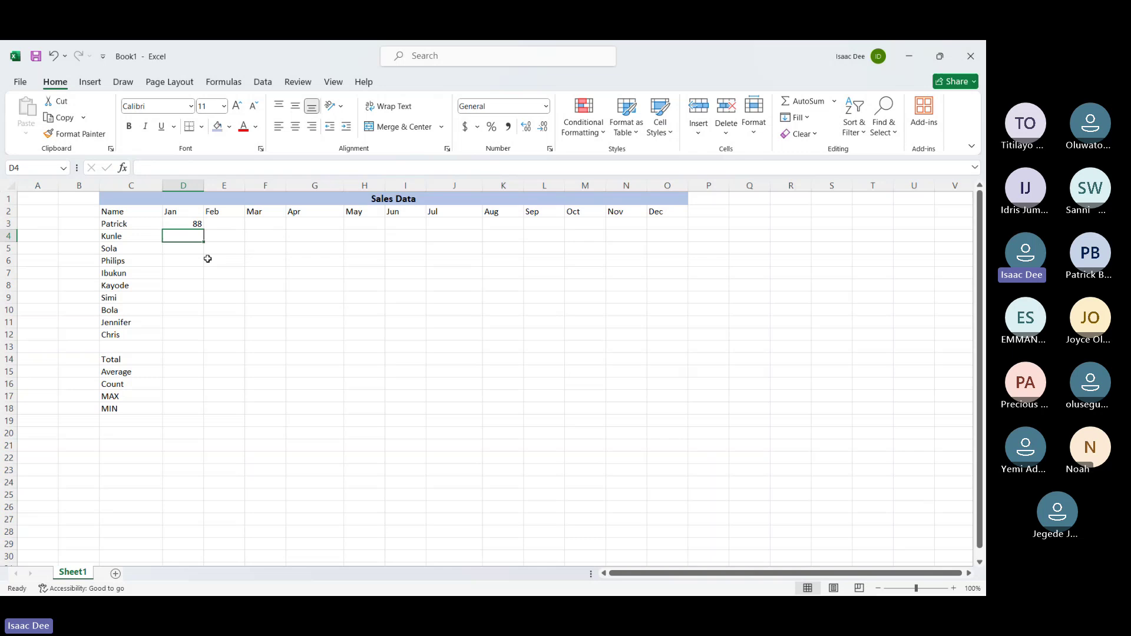
# AutoFill the RANDBETWEEN formula from D3 across all months and names to cover D3:O12
pyautogui.click(190, 223)
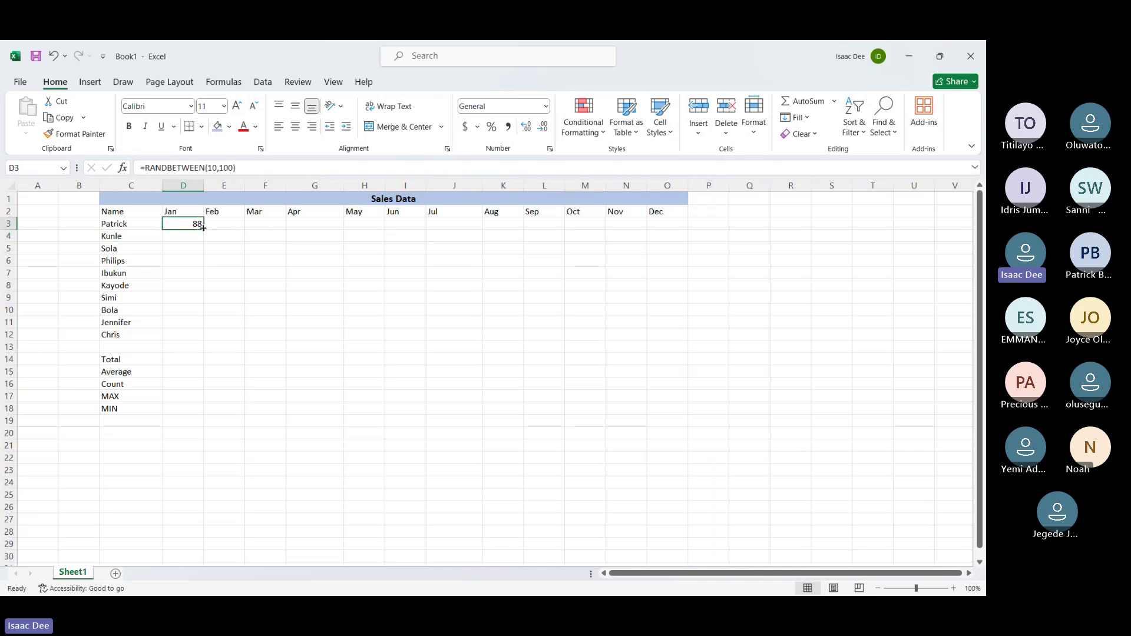
pyautogui.moveTo(202, 227); pyautogui.dragTo(646, 348)
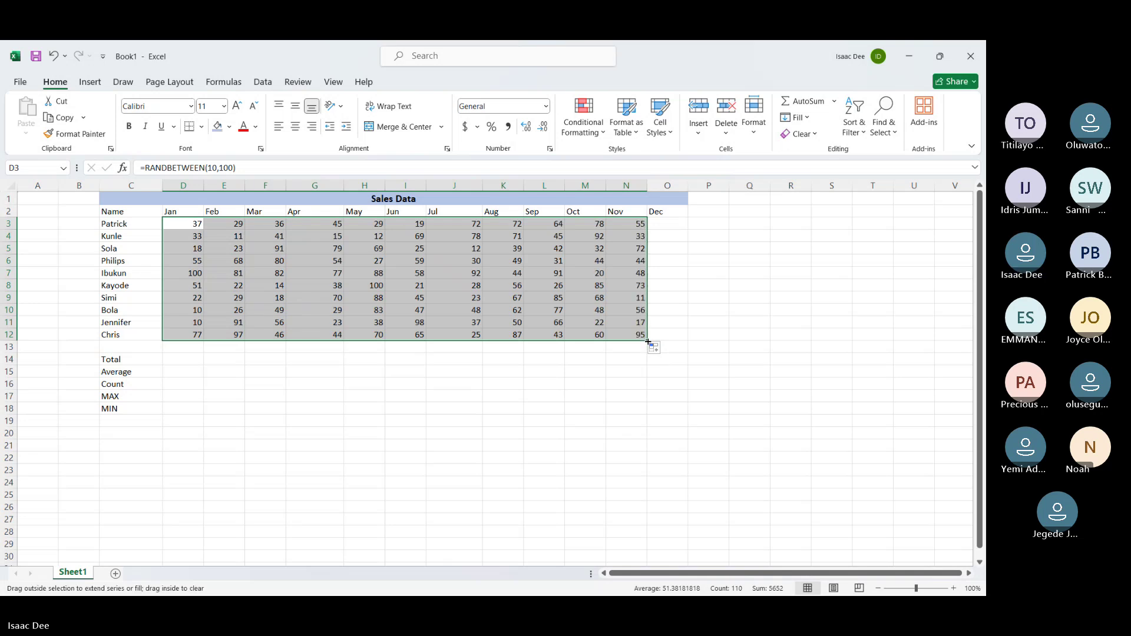
pyautogui.moveTo(648, 342); pyautogui.dragTo(689, 346)
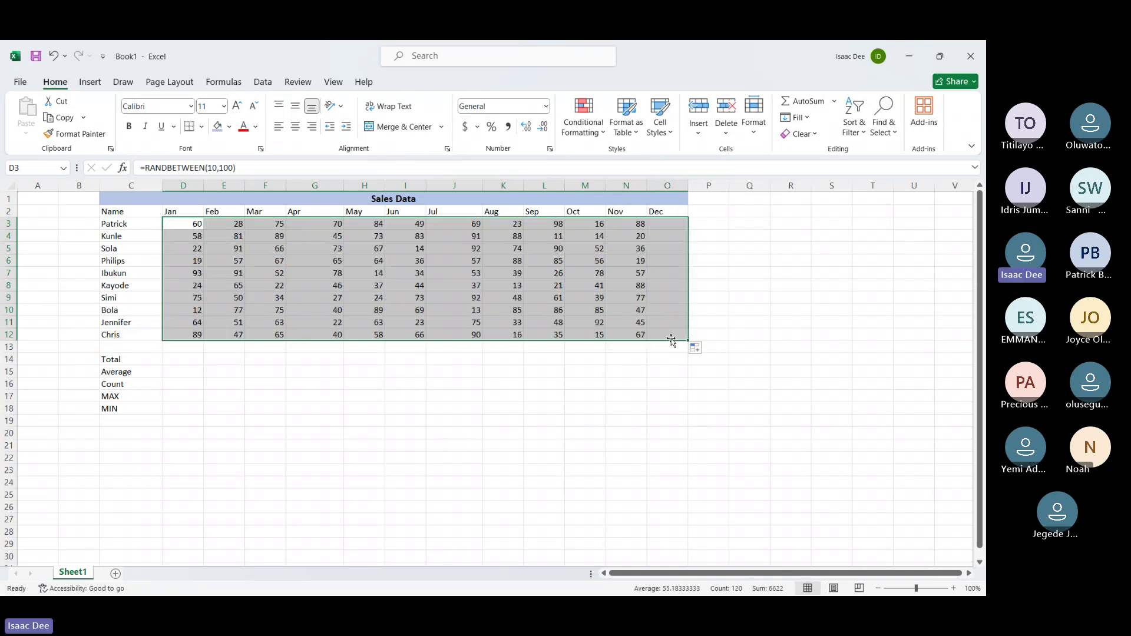
# Copy the random figures in D3:O12 and paste them over themselves as values only
pyautogui.rightClick(595, 318)
pyautogui.click(625, 273)
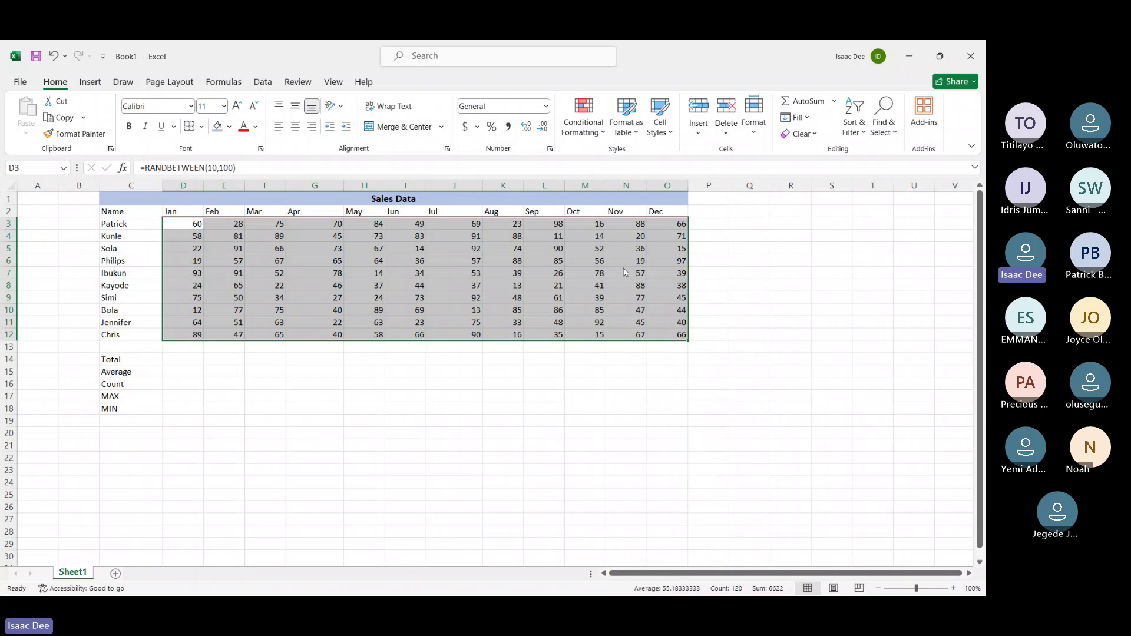
pyautogui.hotkey('ctrl', 'v')
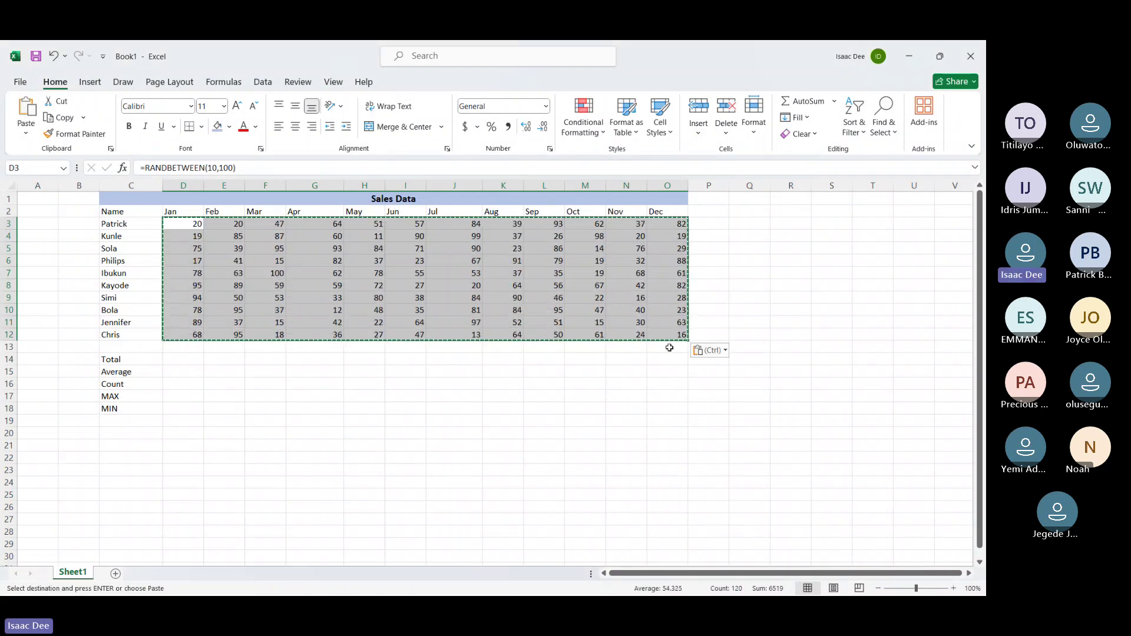
pyautogui.click(709, 350)
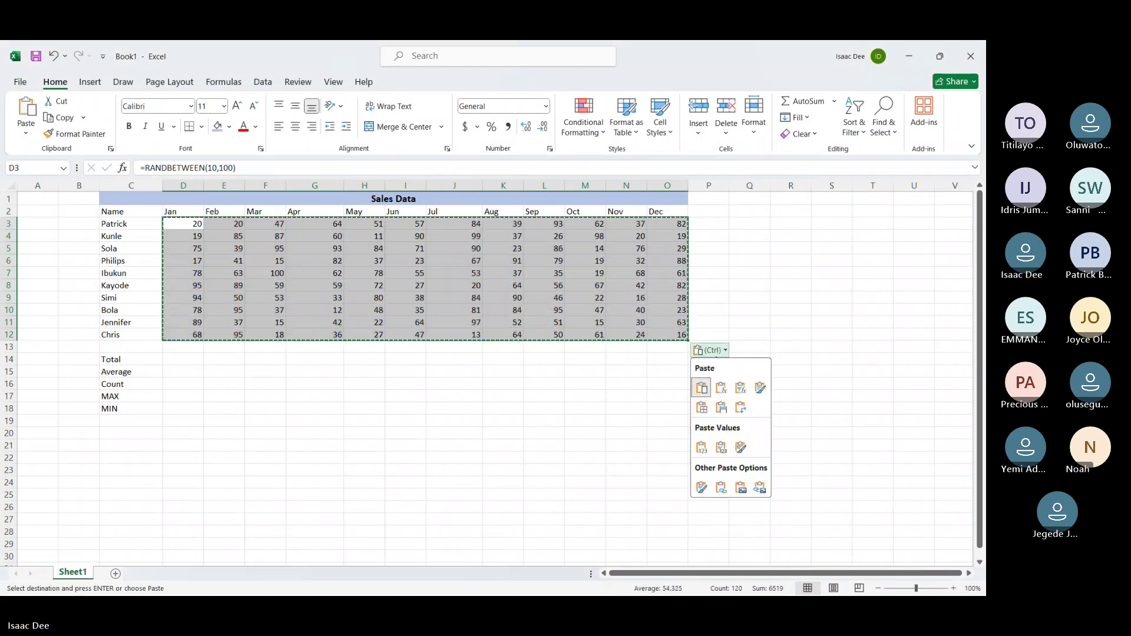
pyautogui.click(701, 450)
# Enter a test letter j in N18 and undo it, and auto-fit column G's width, undoing that change too
pyautogui.click(637, 412)
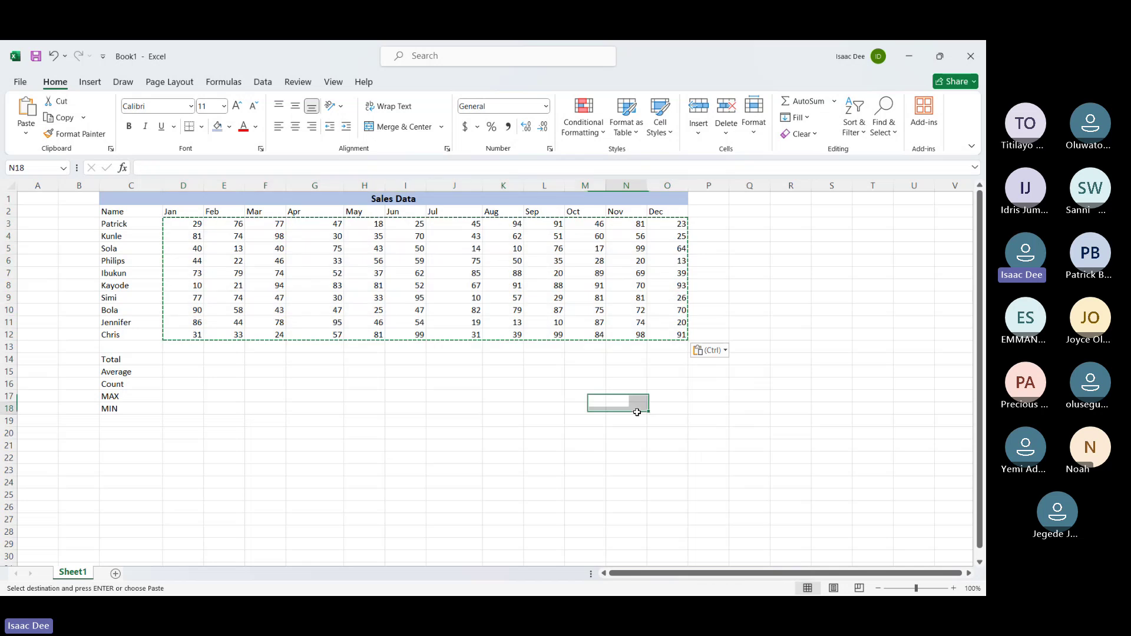
pyautogui.write('j')
pyautogui.press('Return')
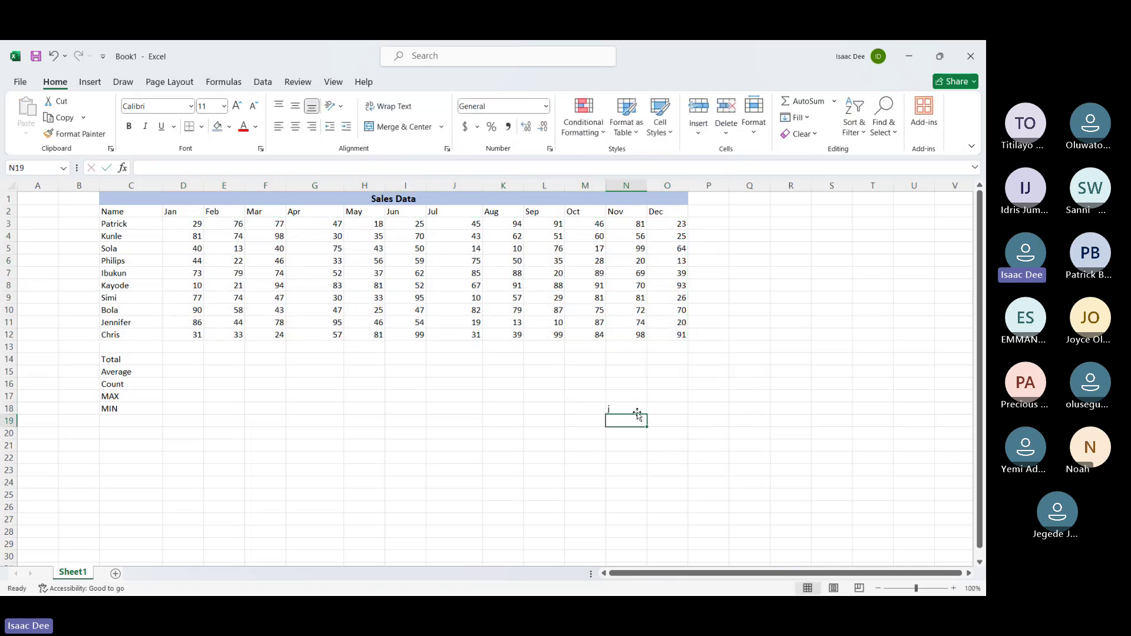
pyautogui.hotkey('ctrl', 'z')
pyautogui.doubleClick(344, 186)
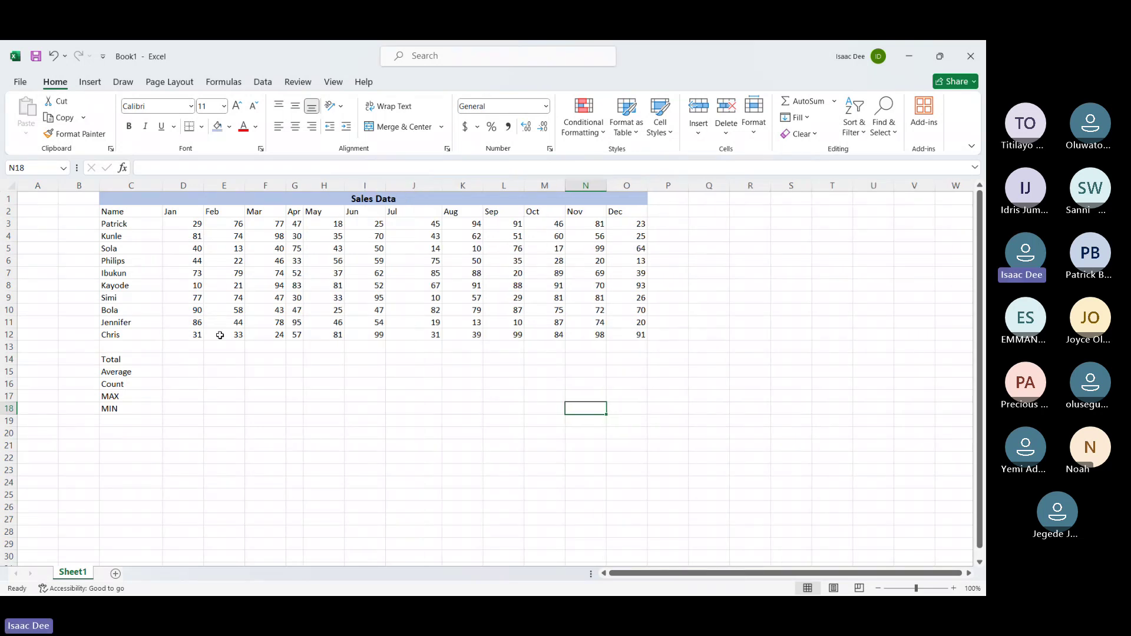
pyautogui.hotkey('ctrl', 'z')
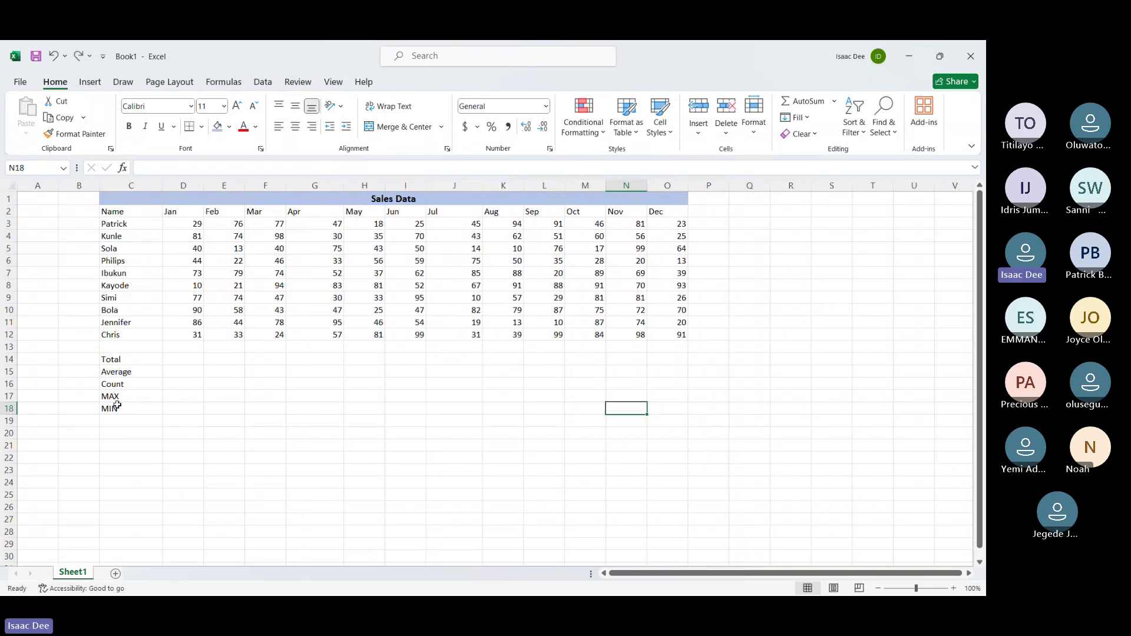
# Make the summary labels in C14:C18 bold and give them the title's light blue fill
pyautogui.moveTo(113, 362); pyautogui.dragTo(116, 408)
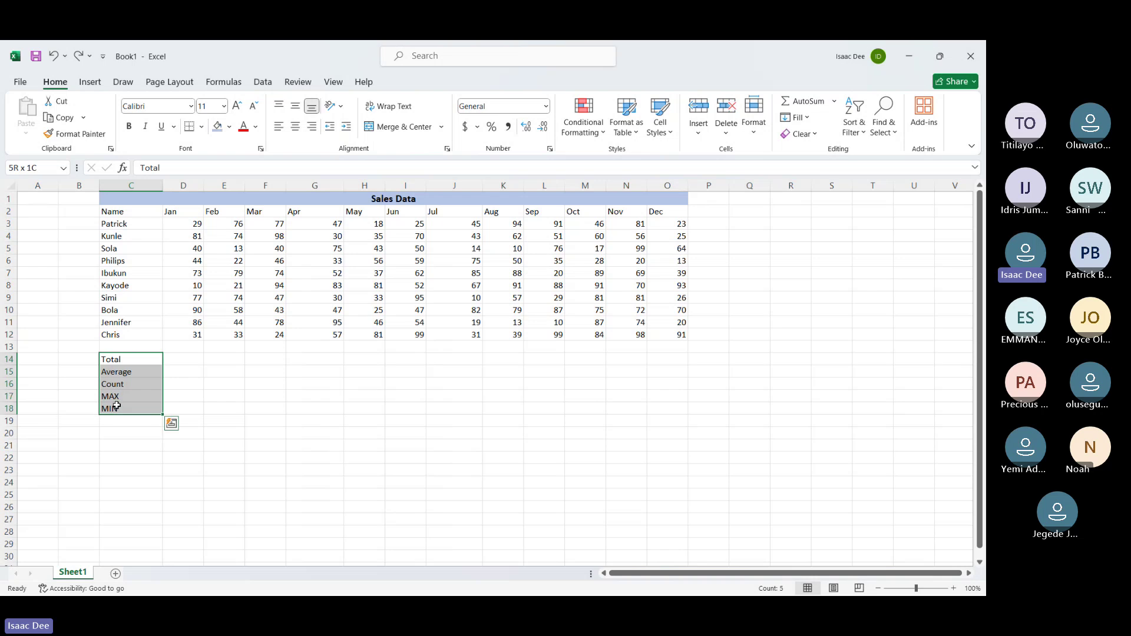
pyautogui.hotkey('ctrl', 'b')
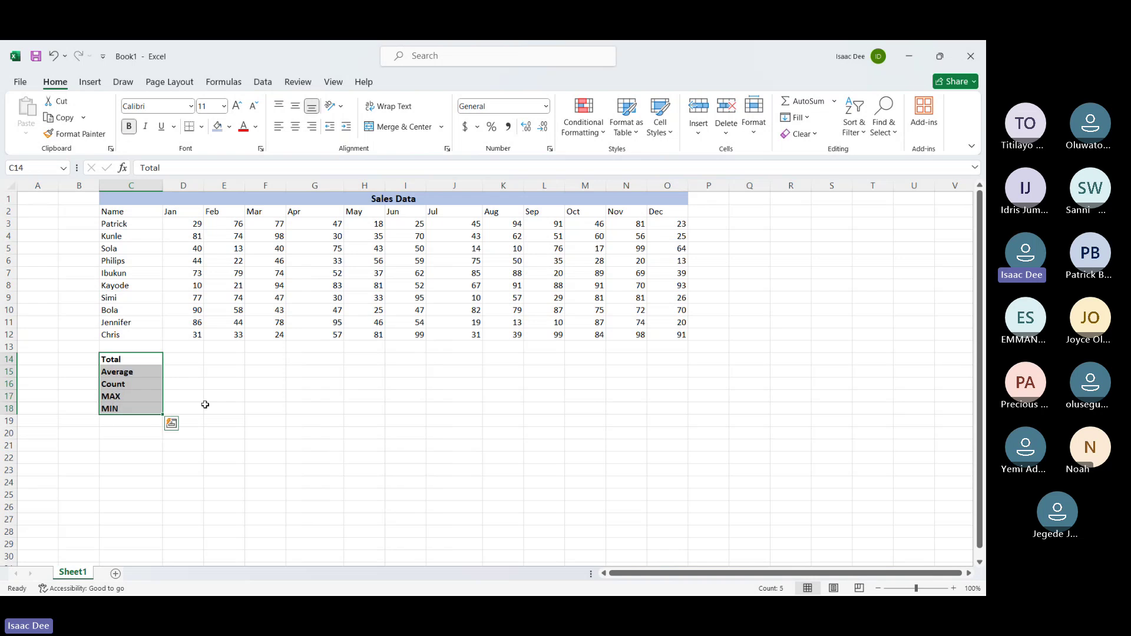
pyautogui.click(218, 127)
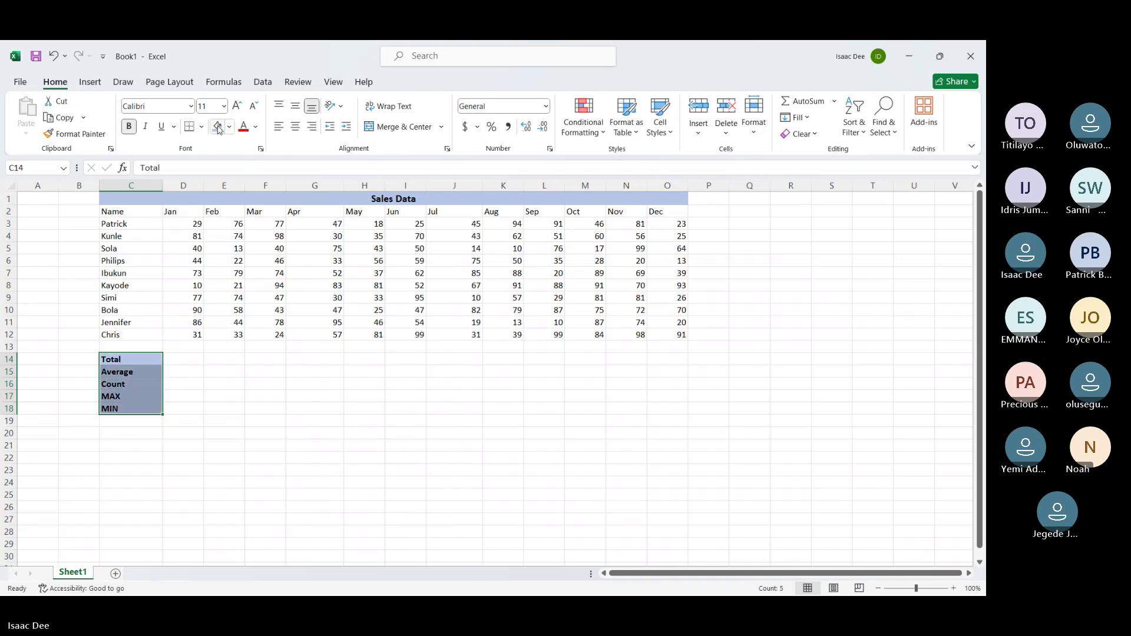
pyautogui.click(312, 375)
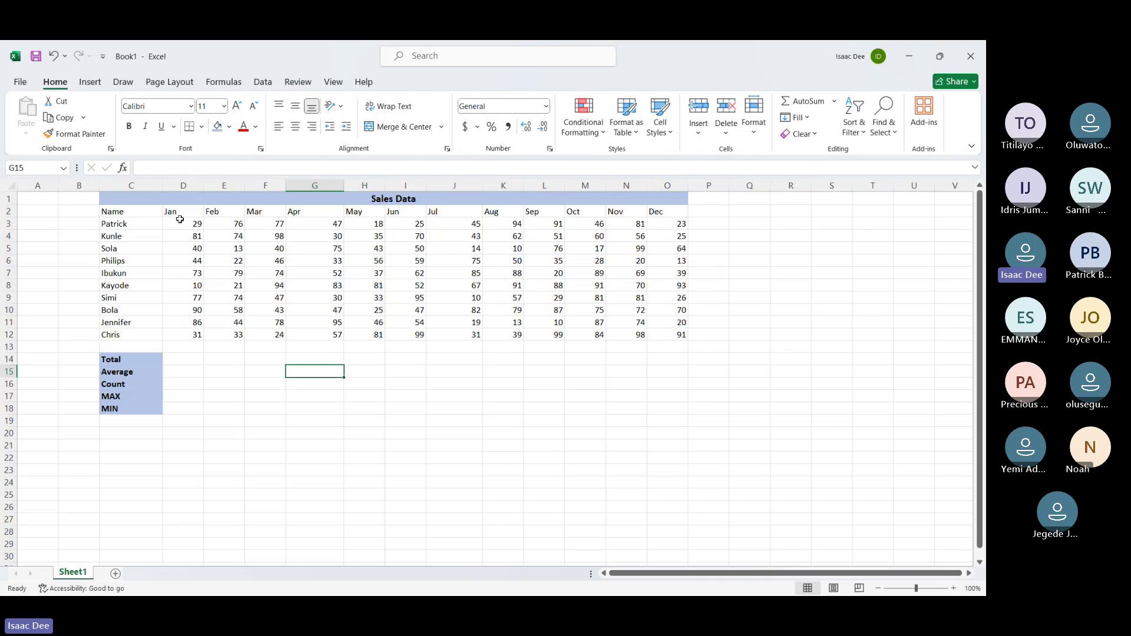
# Select the sales figures in D3:O12 and choose the Currency category for their number format
pyautogui.moveTo(180, 220)
pyautogui.mouseDown()
pyautogui.moveTo(240, 298)
pyautogui.moveTo(700, 333)
pyautogui.mouseUp()
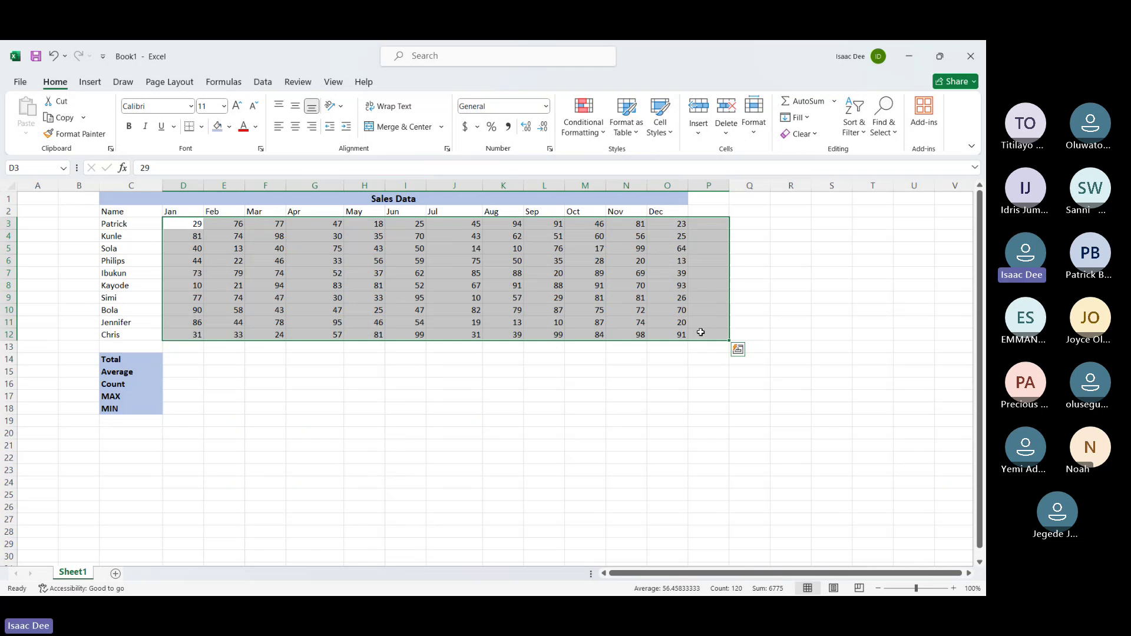
pyautogui.hotkey('shift', 'Left')
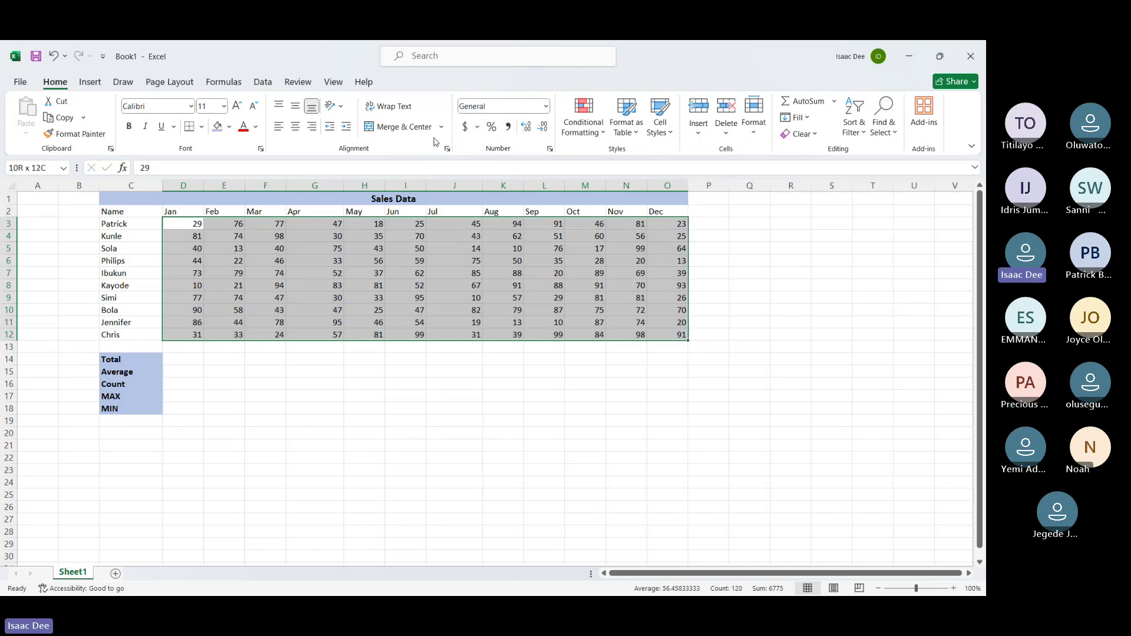
pyautogui.click(478, 126)
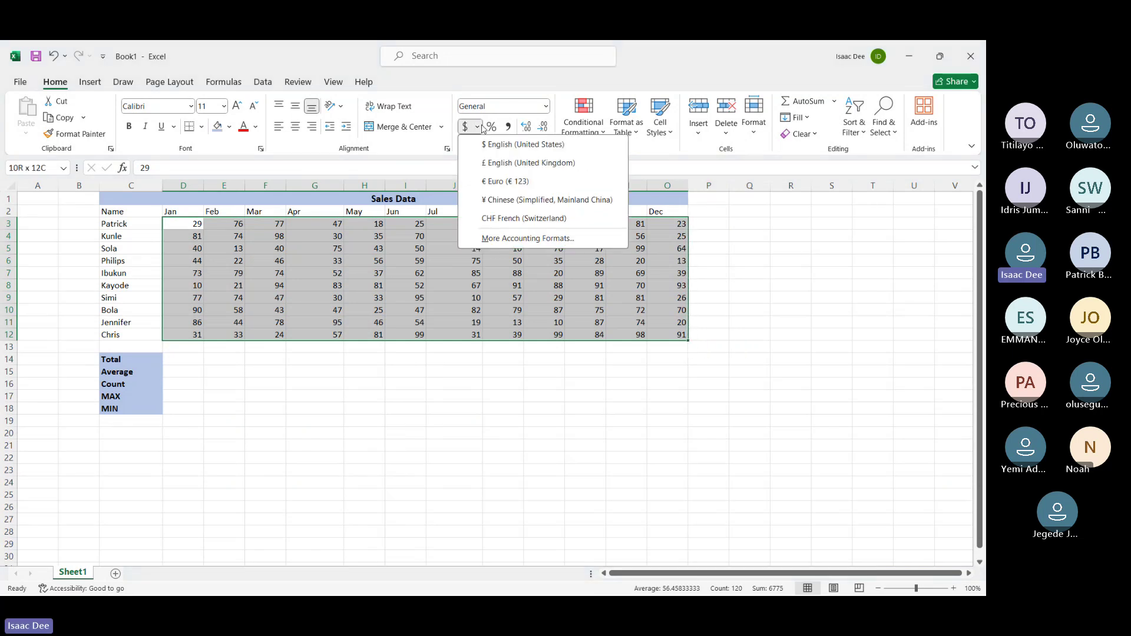
pyautogui.click(500, 240)
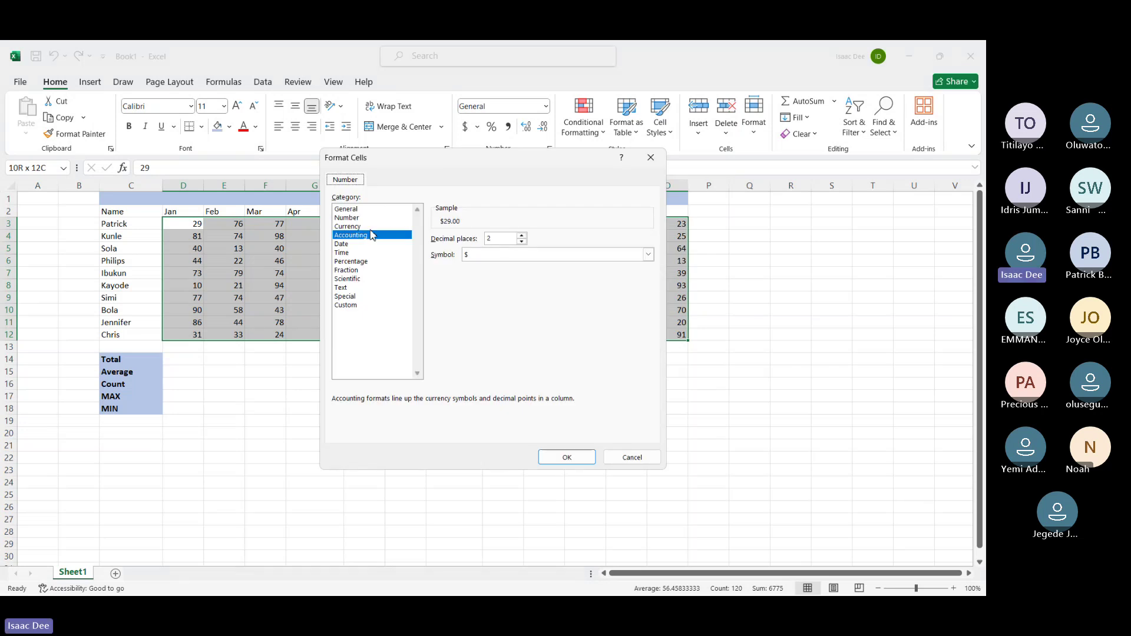
pyautogui.click(371, 227)
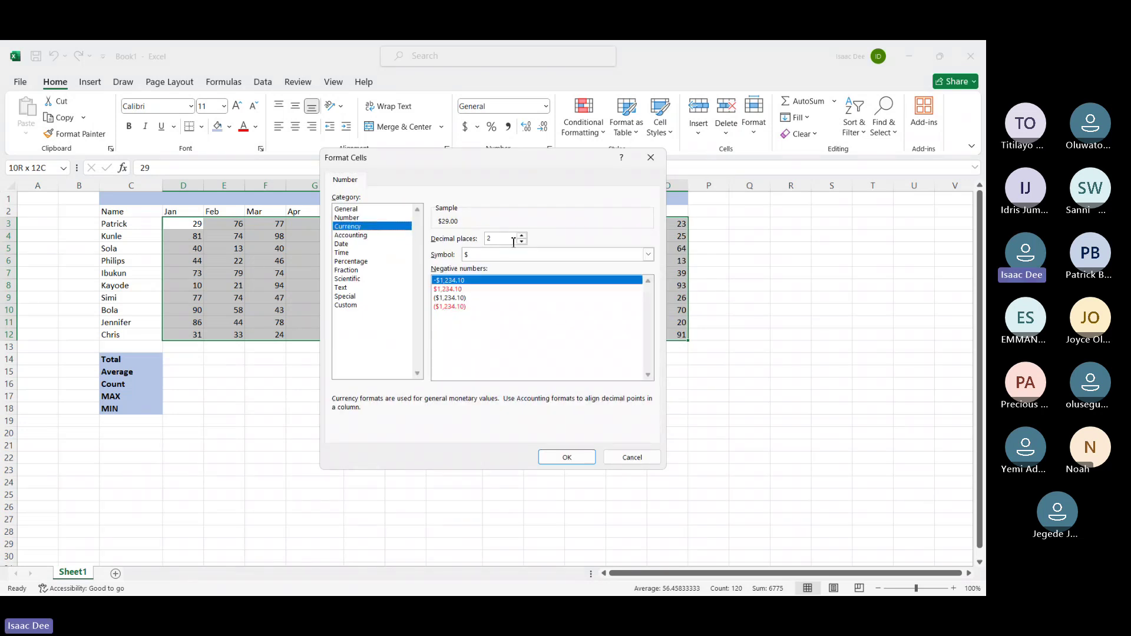
# Apply the ₦ Fulah (Nigeria) currency symbol to the figures in D3:O12, and undo that formatting
pyautogui.click(649, 254)
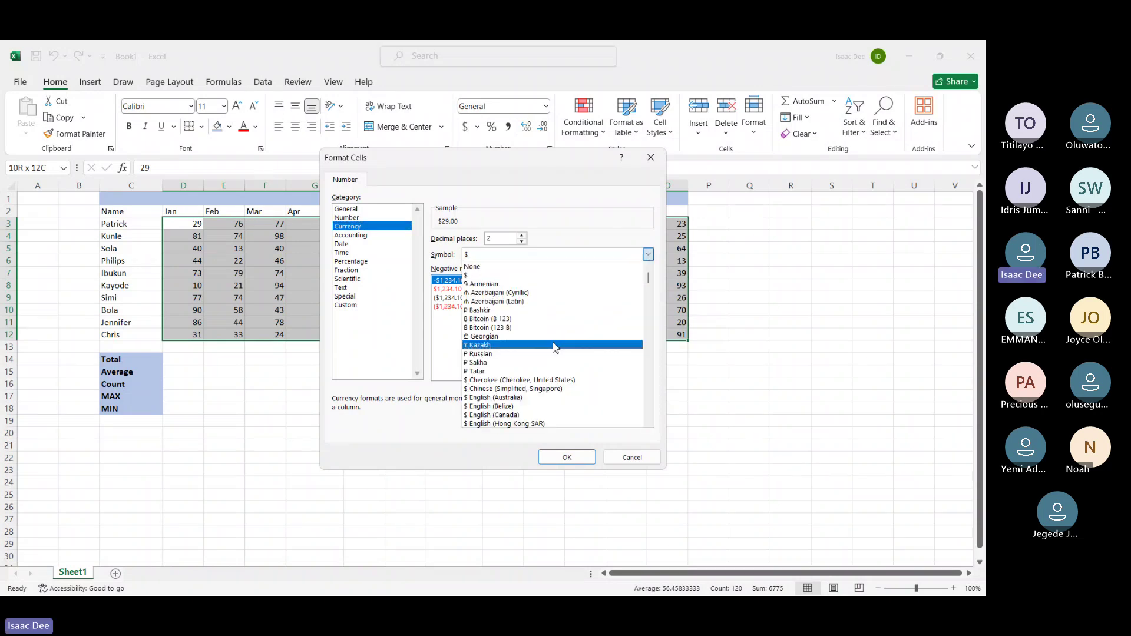
pyautogui.scroll(-3, 554, 348)
pyautogui.scroll(-2, 555, 347)
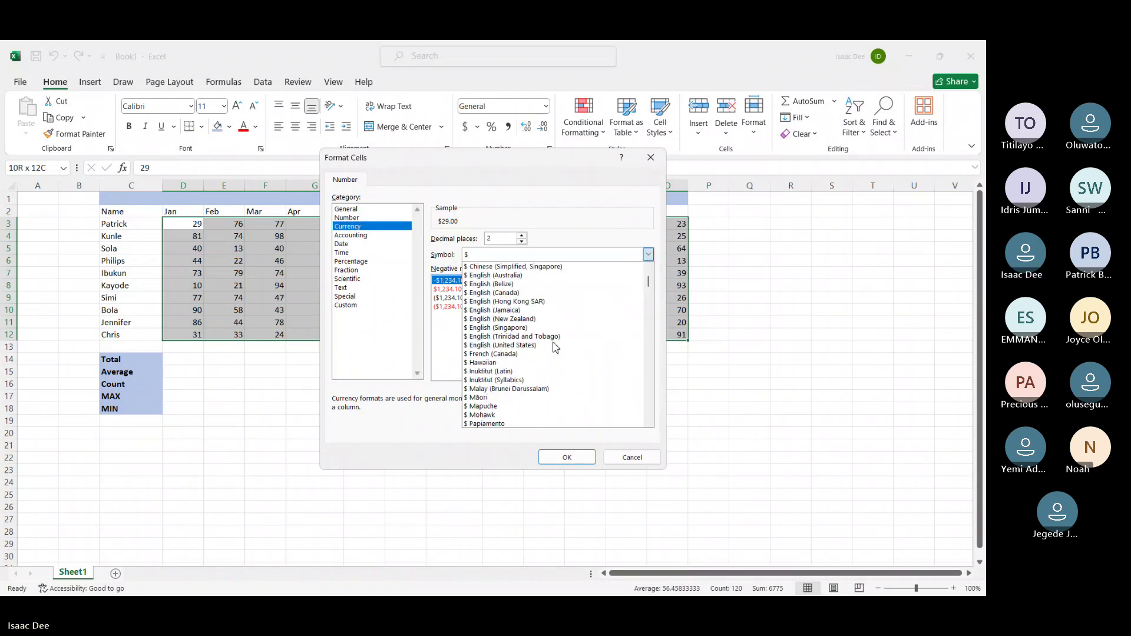
pyautogui.moveTo(651, 287)
pyautogui.mouseDown()
pyautogui.moveTo(650, 421)
pyautogui.moveTo(645, 268)
pyautogui.mouseUp()
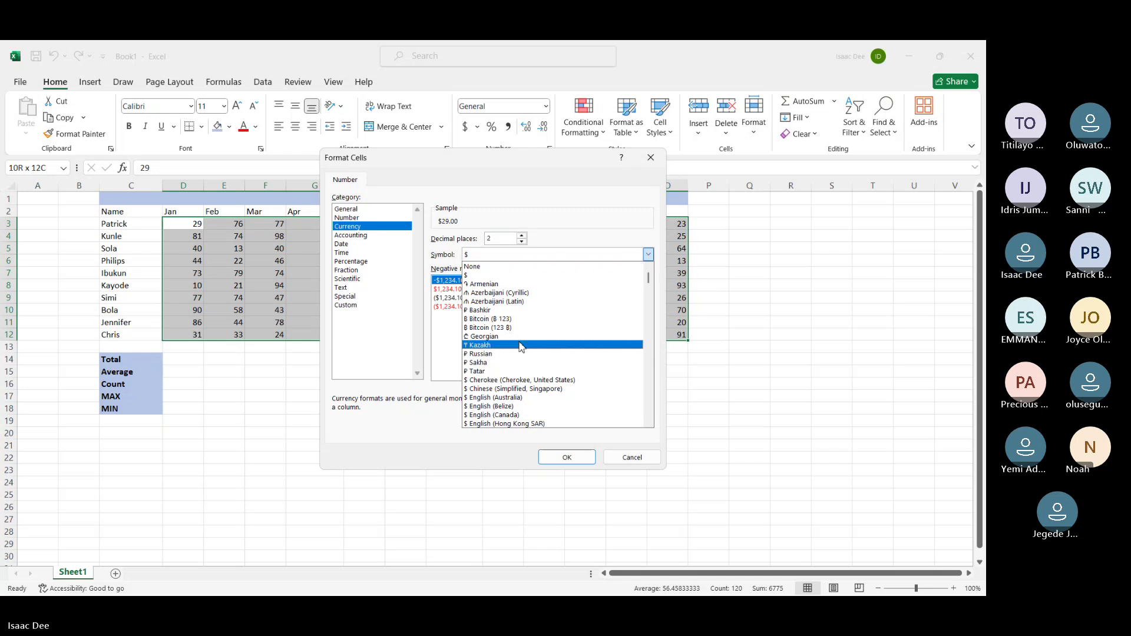
pyautogui.press('Down')
pyautogui.press('Down')
pyautogui.press('Down')
pyautogui.press('Down')
pyautogui.press('Down')
pyautogui.press('Down')
pyautogui.press('Down')
pyautogui.press('Down')
pyautogui.press('Down')
pyautogui.press('Down')
pyautogui.press('Down')
pyautogui.press('Down')
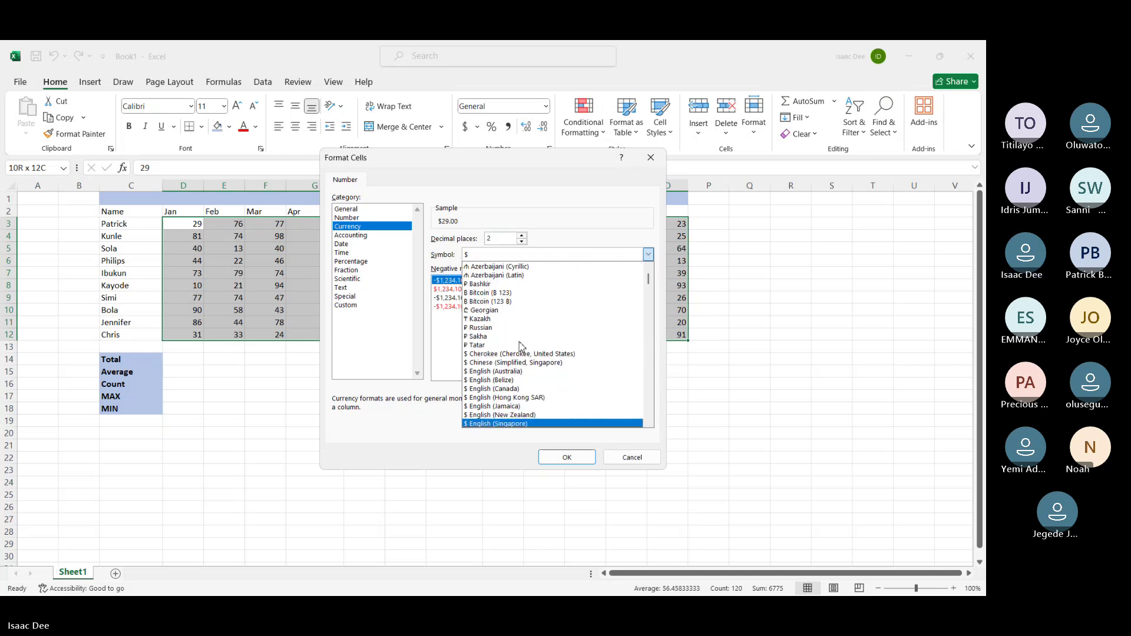
pyautogui.press('Down')
pyautogui.press('Down')
pyautogui.press('Down')
pyautogui.press('Down')
pyautogui.press('Down')
pyautogui.press('Down')
pyautogui.press('Down')
pyautogui.press('Down')
pyautogui.press('Down')
pyautogui.press('Down')
pyautogui.press('Down')
pyautogui.press('Down')
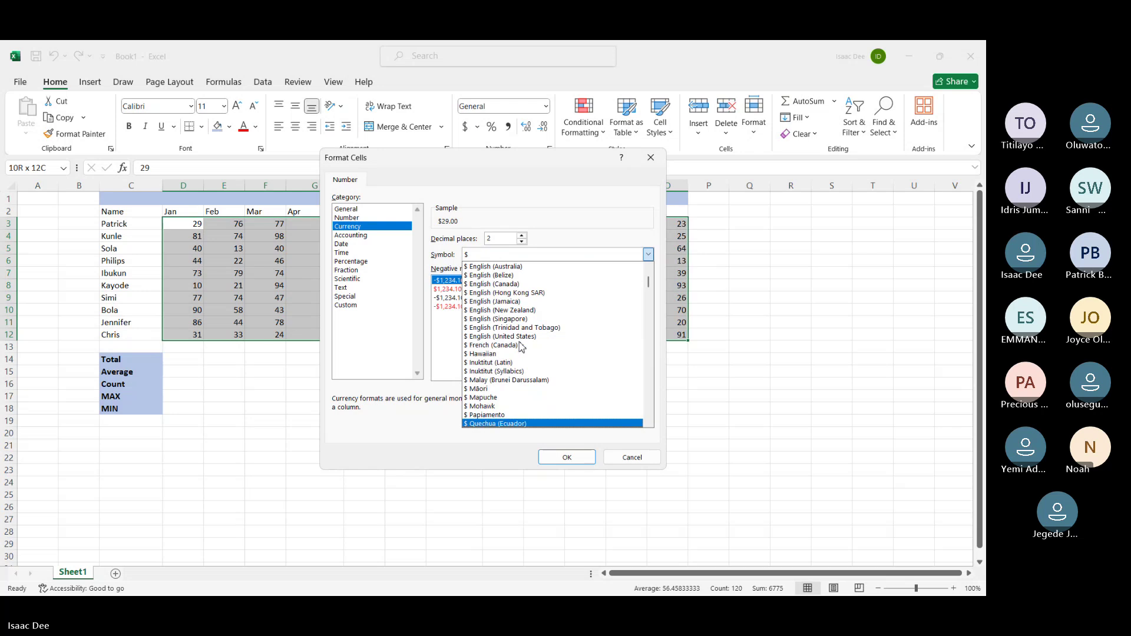
pyautogui.press('Down')
pyautogui.press('Down')
pyautogui.press('Down')
pyautogui.press('Down')
pyautogui.press('Down')
pyautogui.press('Down')
pyautogui.press('Down')
pyautogui.press('Down')
pyautogui.press('Down')
pyautogui.press('Down')
pyautogui.press('Down')
pyautogui.press('Down')
pyautogui.press('Down')
pyautogui.press('Down')
pyautogui.press('Down')
pyautogui.press('Down')
pyautogui.press('Down')
pyautogui.press('Down')
pyautogui.press('Down')
pyautogui.press('Down')
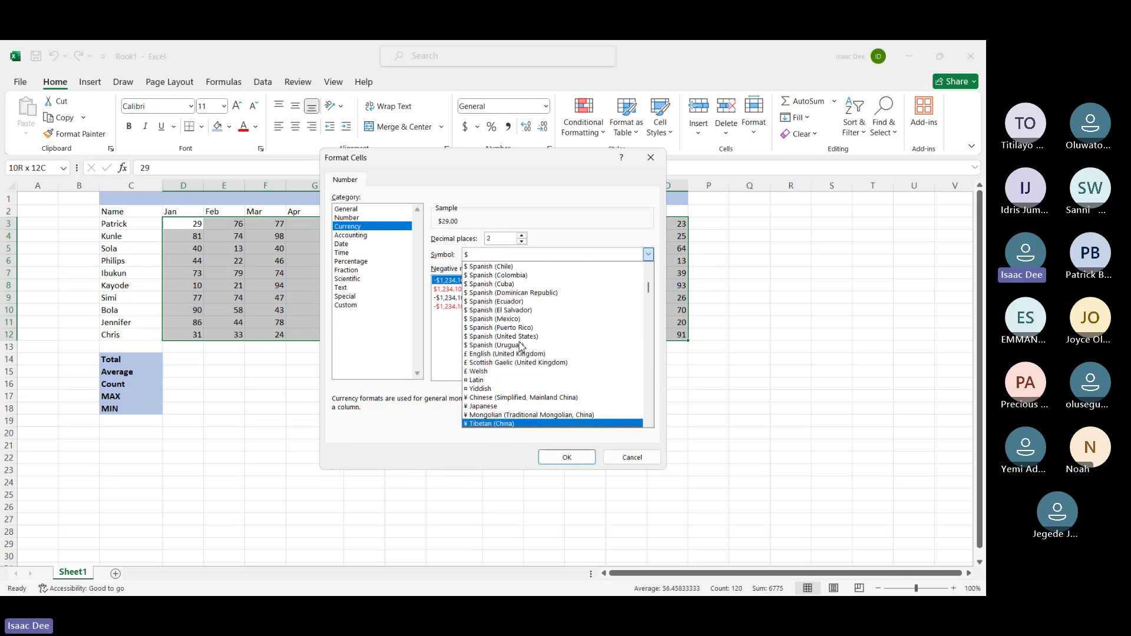
pyautogui.press('Down')
pyautogui.press('Down')
pyautogui.press('Down')
pyautogui.press('Down')
pyautogui.press('Down')
pyautogui.press('Down')
pyautogui.press('Down')
pyautogui.press('Down')
pyautogui.press('Down')
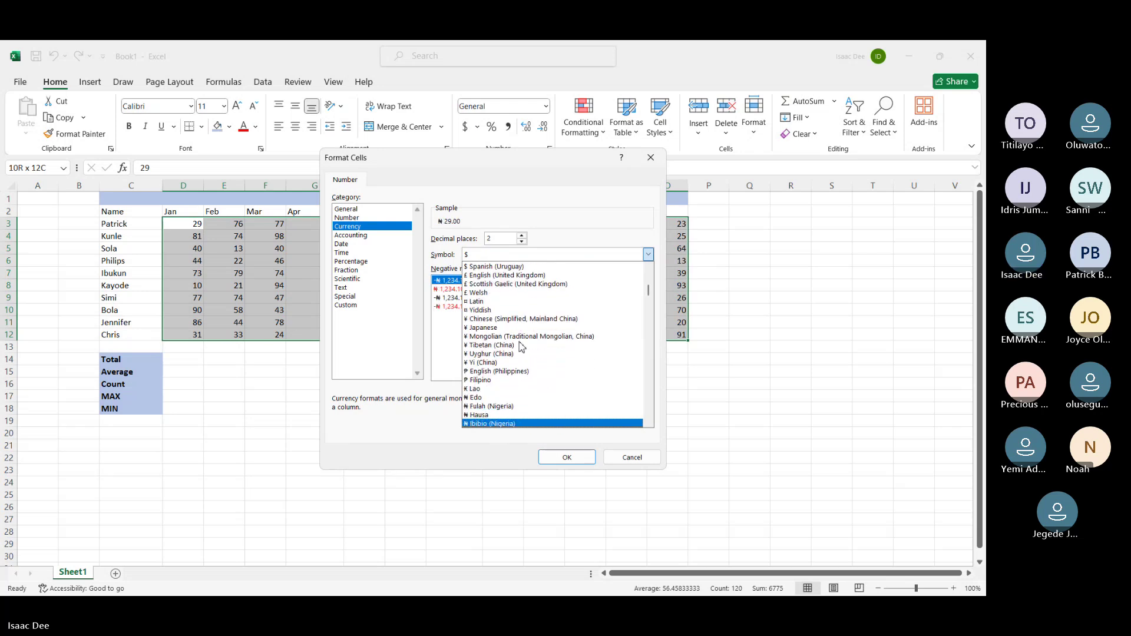
pyautogui.press('Down')
pyautogui.press('Down')
pyautogui.press('Down')
pyautogui.press('Down')
pyautogui.press('Down')
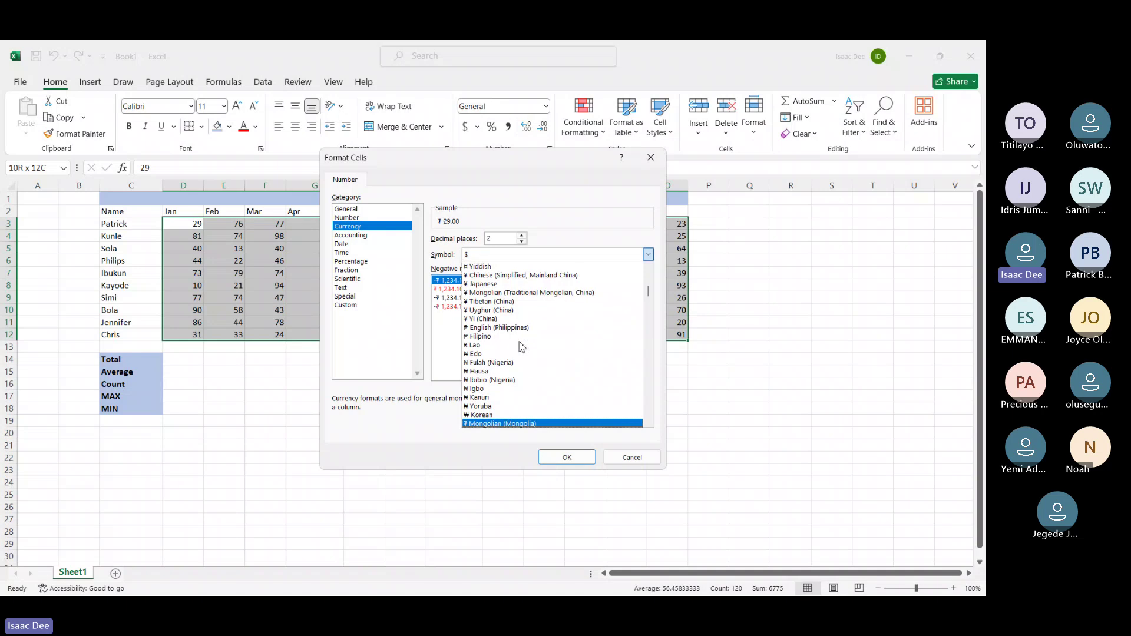
pyautogui.press('Down')
pyautogui.press('Down')
pyautogui.press('Up')
pyautogui.press('Up')
pyautogui.press('Up')
pyautogui.press('Up')
pyautogui.press('Up')
pyautogui.press('Up')
pyautogui.press('Up')
pyautogui.press('Up')
pyautogui.press('Up')
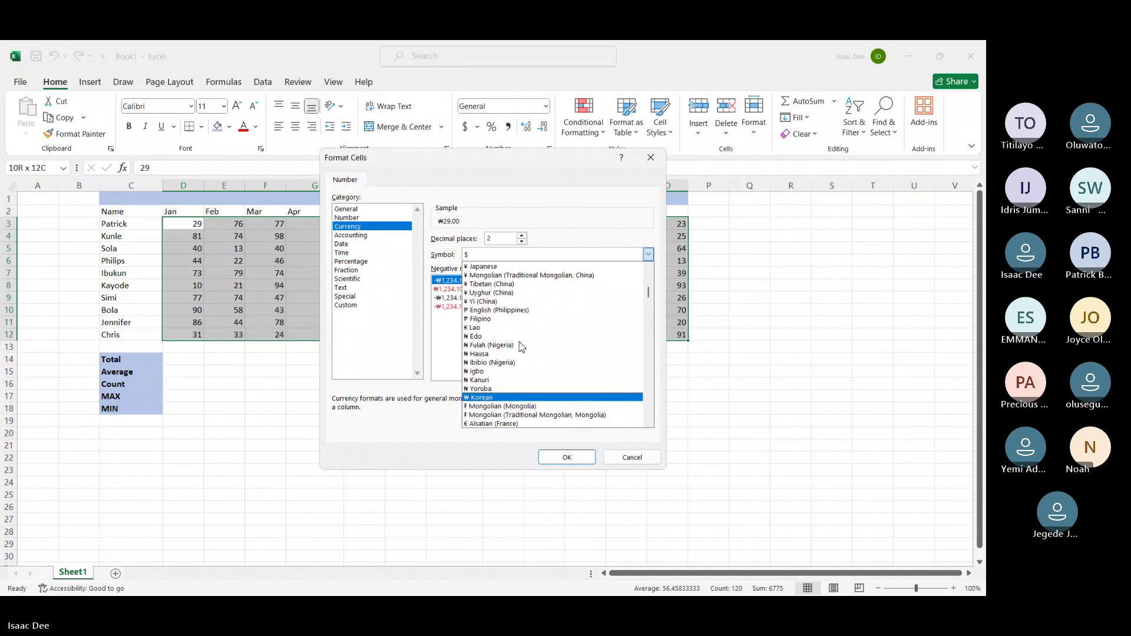
pyautogui.click(521, 346)
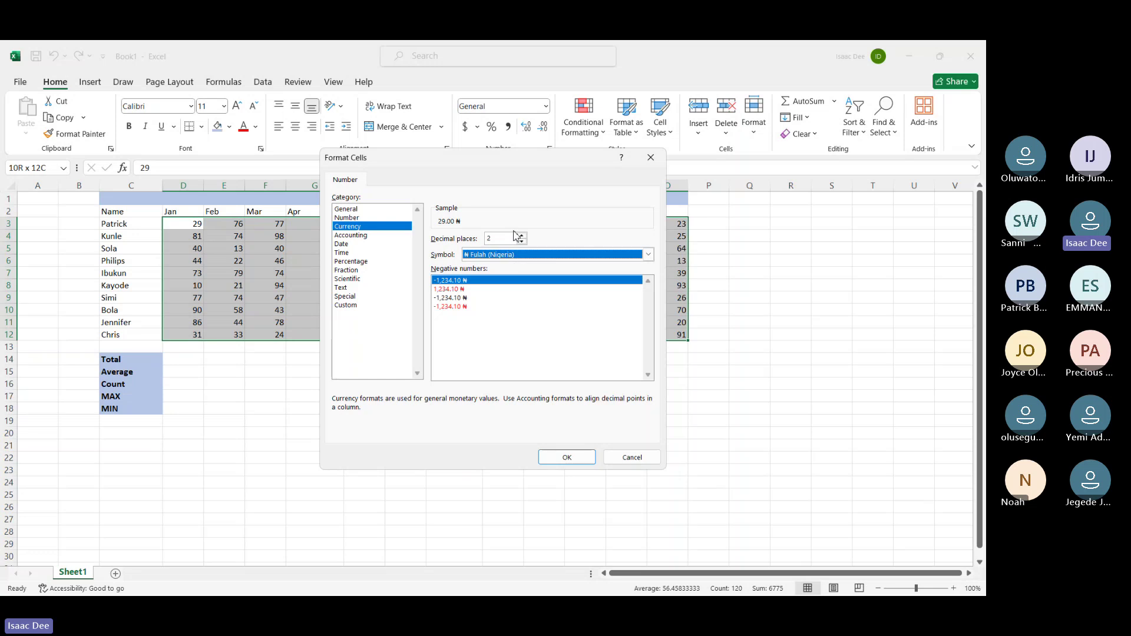
pyautogui.click(567, 457)
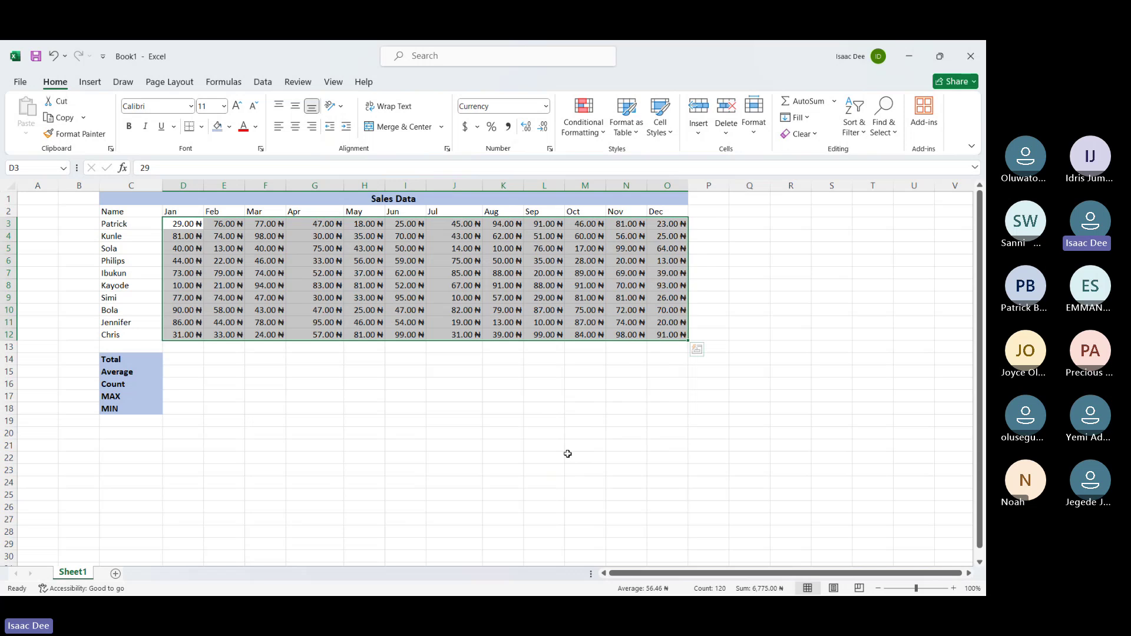
pyautogui.hotkey('ctrl', 'z')
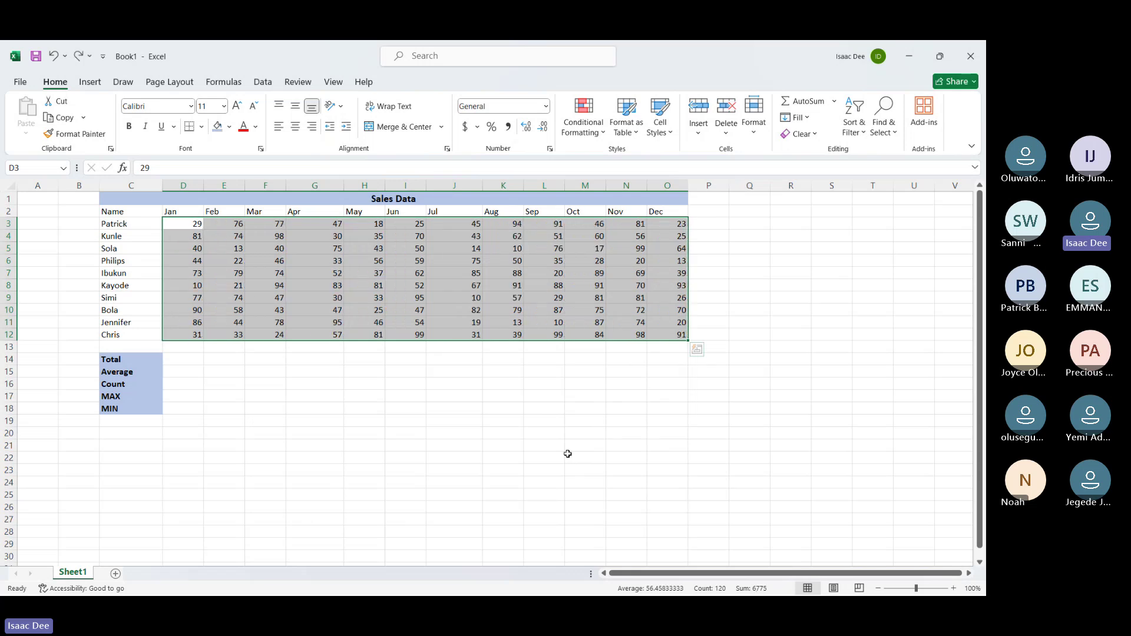
# Enter =SUM(D3:D12) in D14 to total the January sales
pyautogui.click(183, 360)
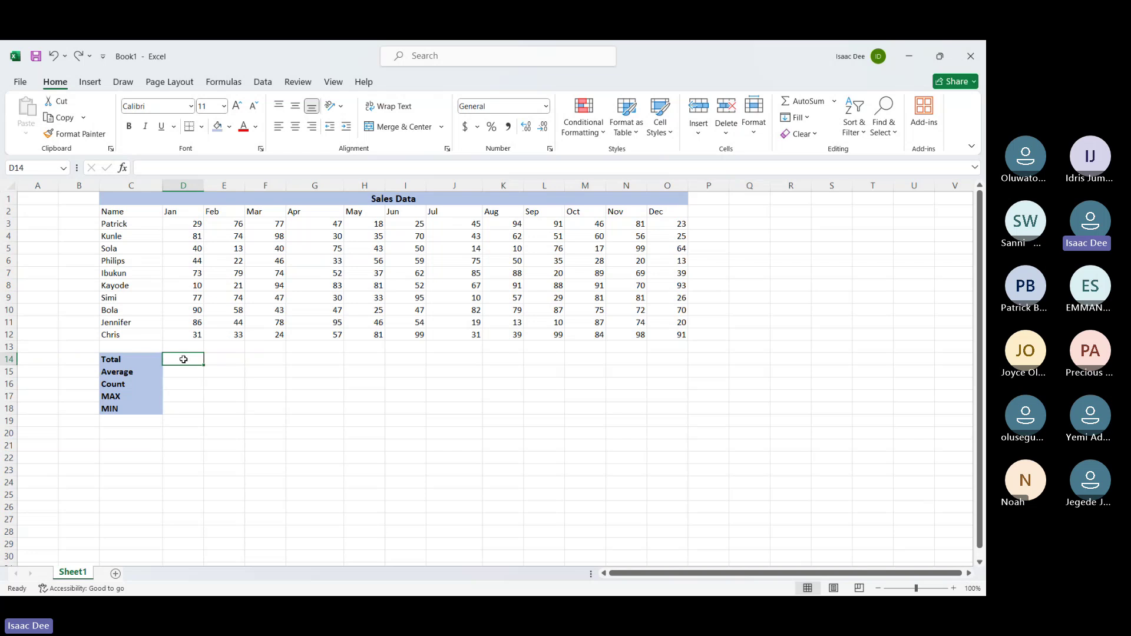
pyautogui.write('=sum')
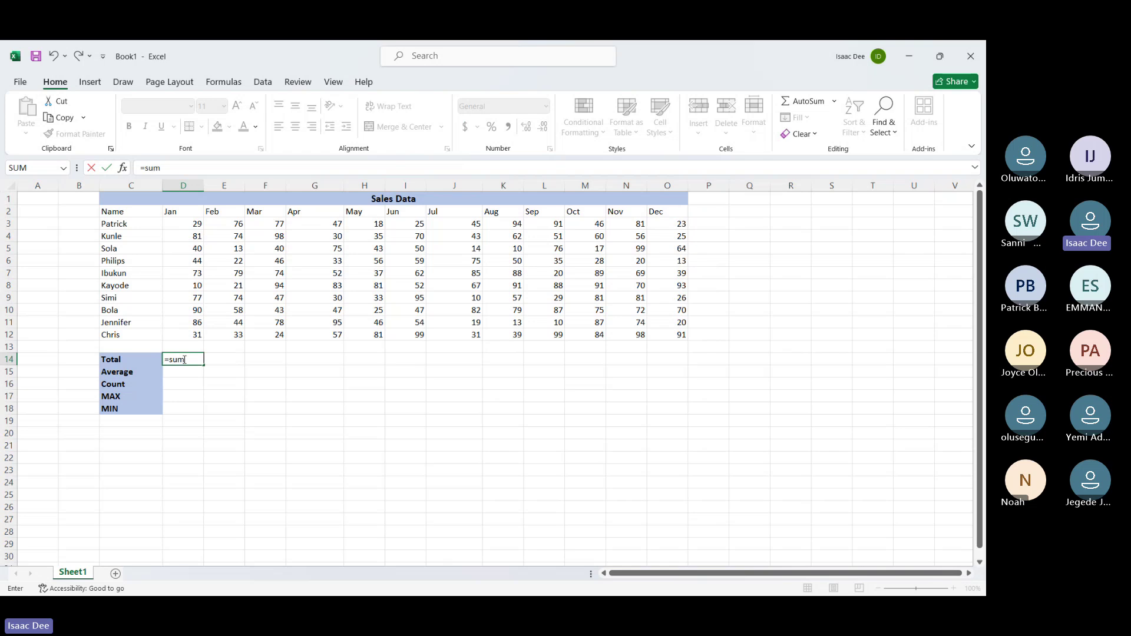
pyautogui.press('Tab')
pyautogui.moveTo(183, 224); pyautogui.dragTo(187, 330)
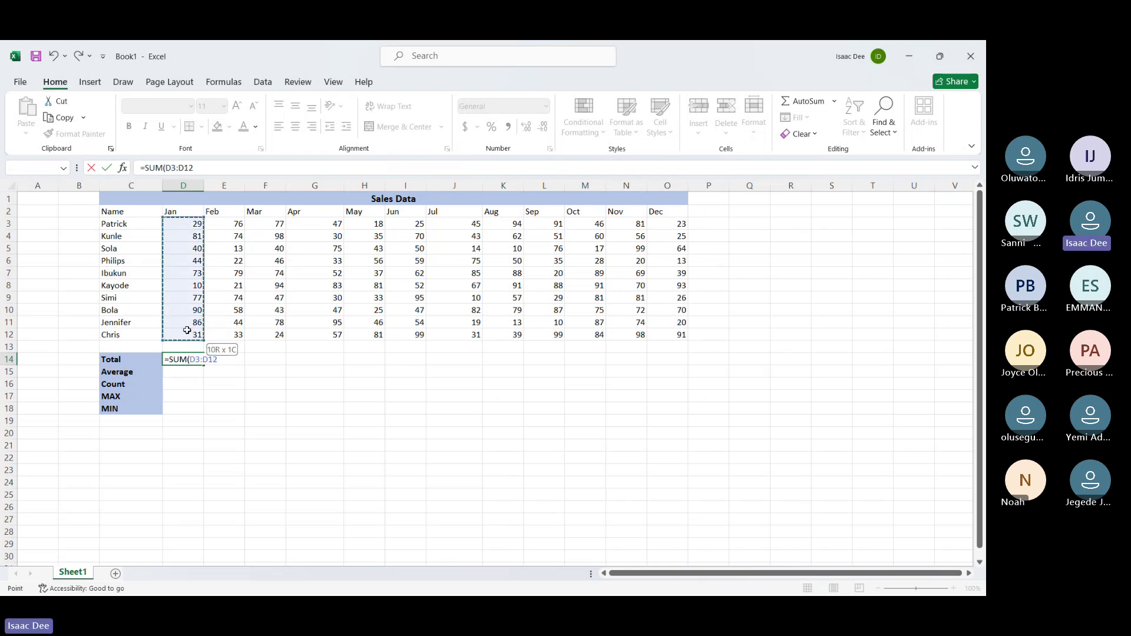
pyautogui.press('Return')
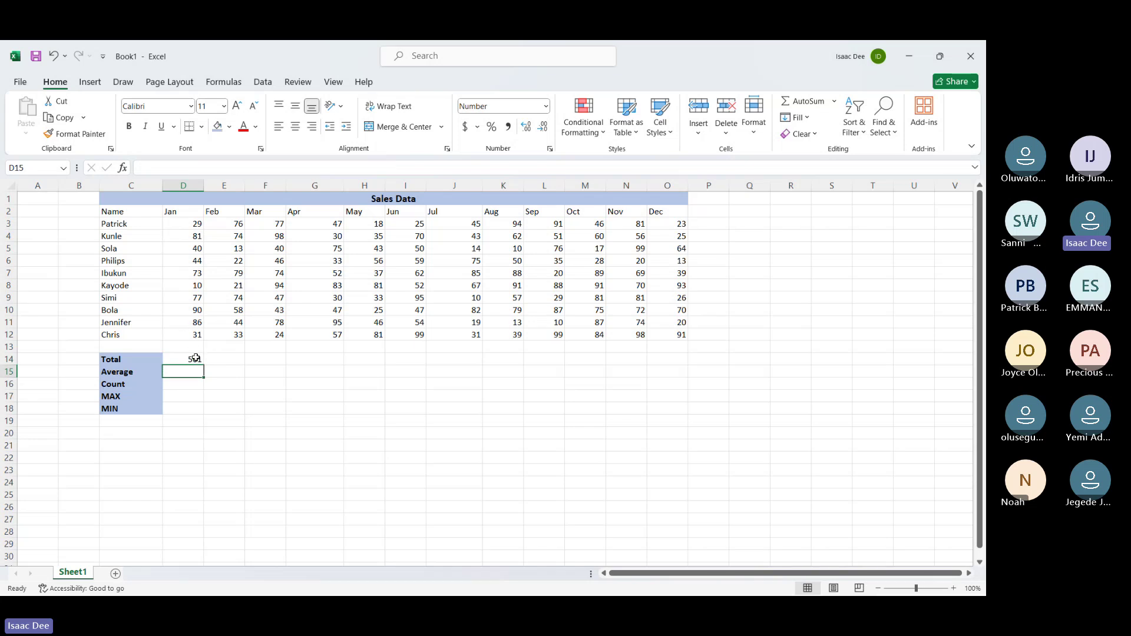
pyautogui.click(196, 358)
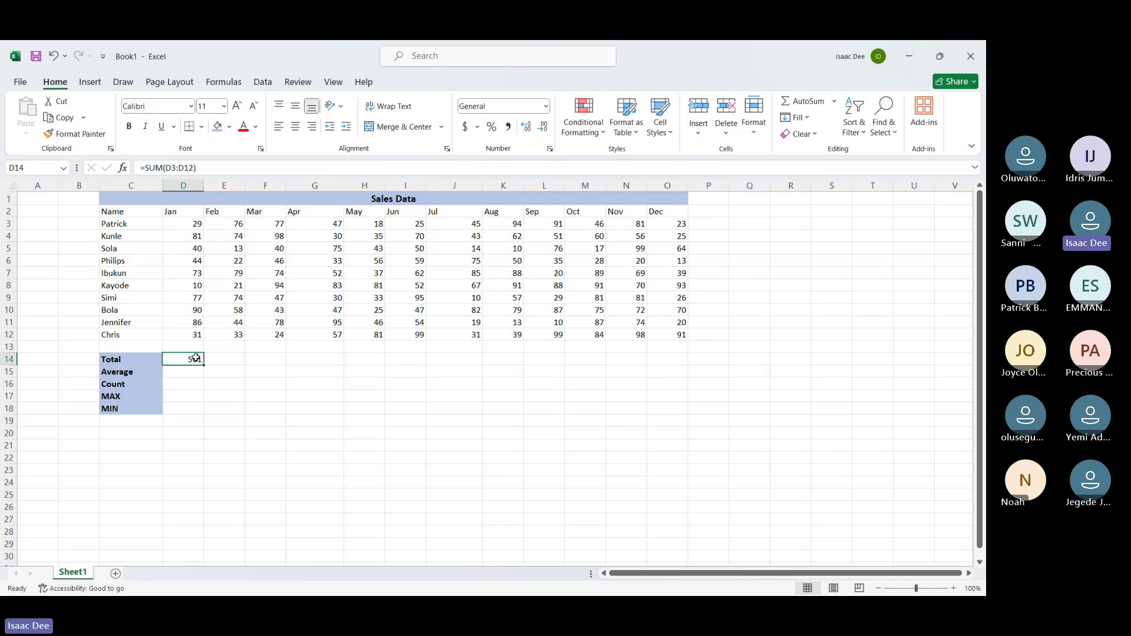
# Enter a SUM formula over E3:E12 in E14 to total the February sales
pyautogui.click(213, 362)
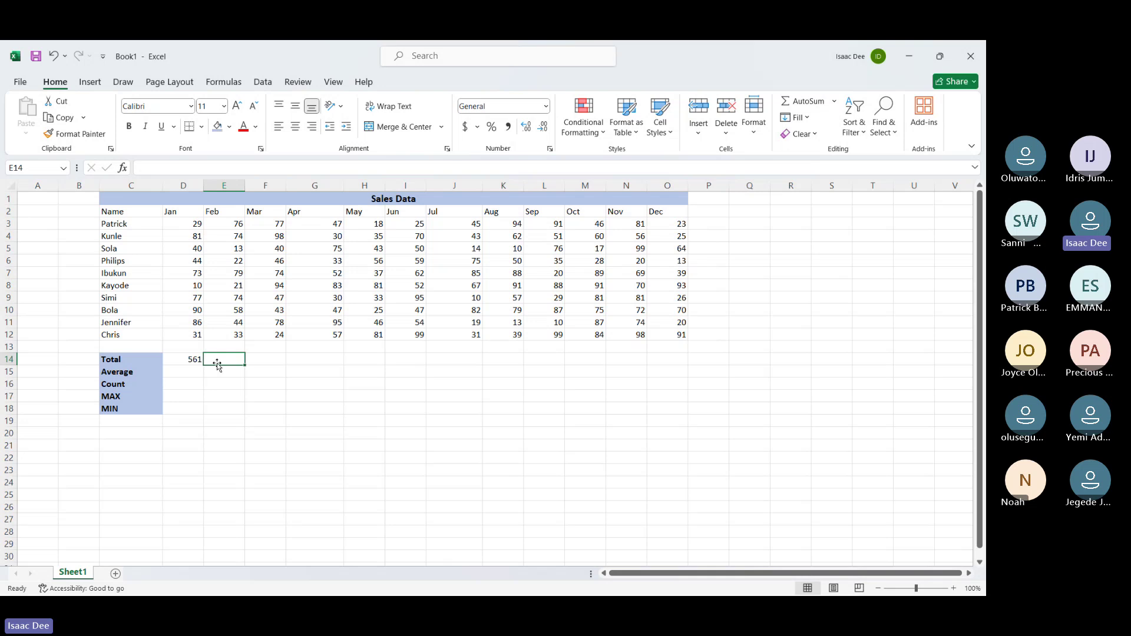
pyautogui.write('=sum')
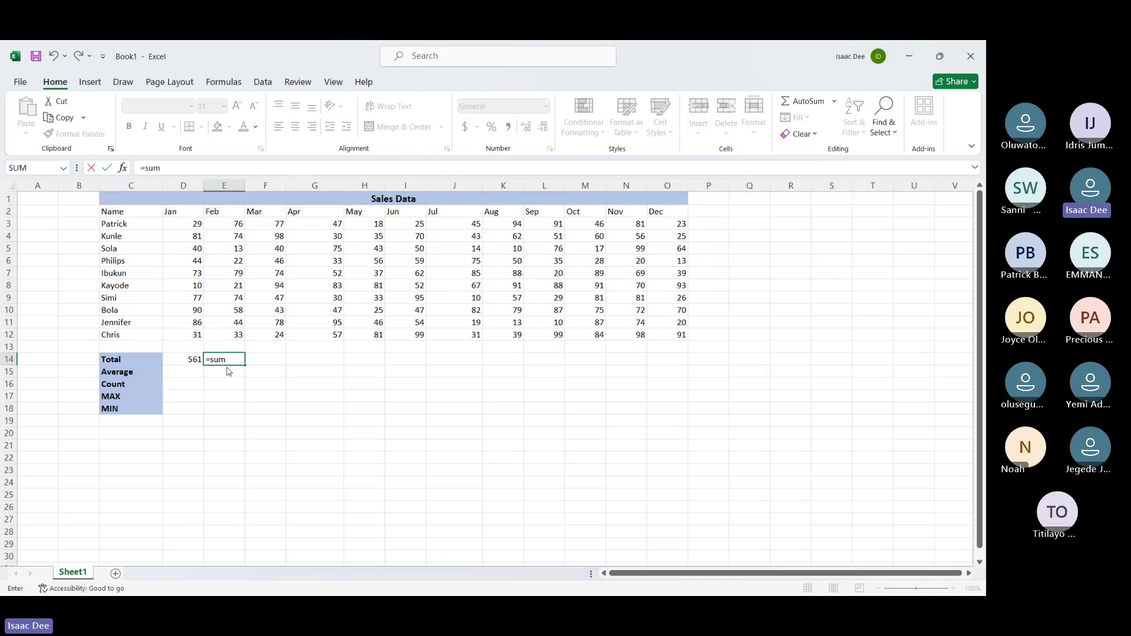
pyautogui.press('Tab')
pyautogui.moveTo(224, 223); pyautogui.dragTo(233, 333)
pyautogui.press('Return')
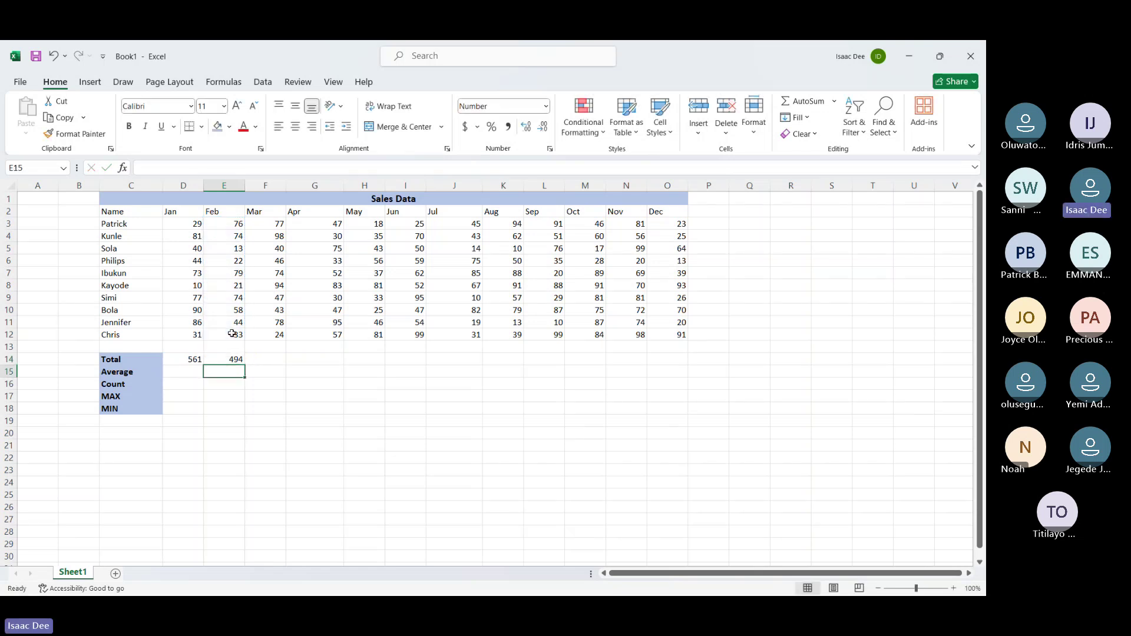
# Examine the range used by the SUM formula in D14 and compare it with the January, February and March figures
pyautogui.click(184, 362)
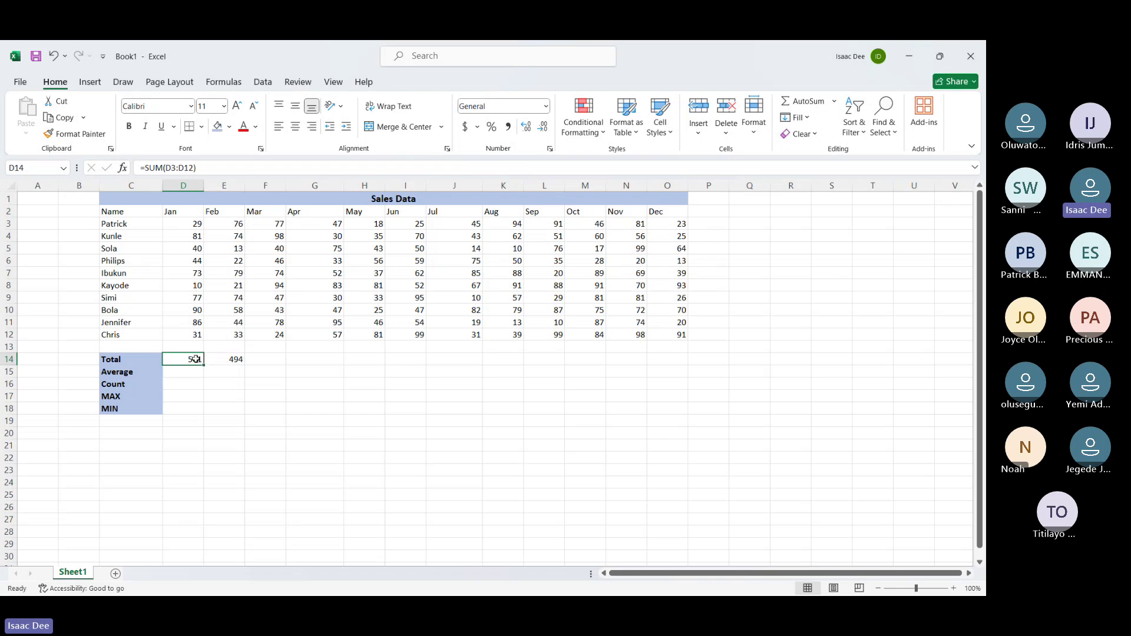
pyautogui.doubleClick(196, 359)
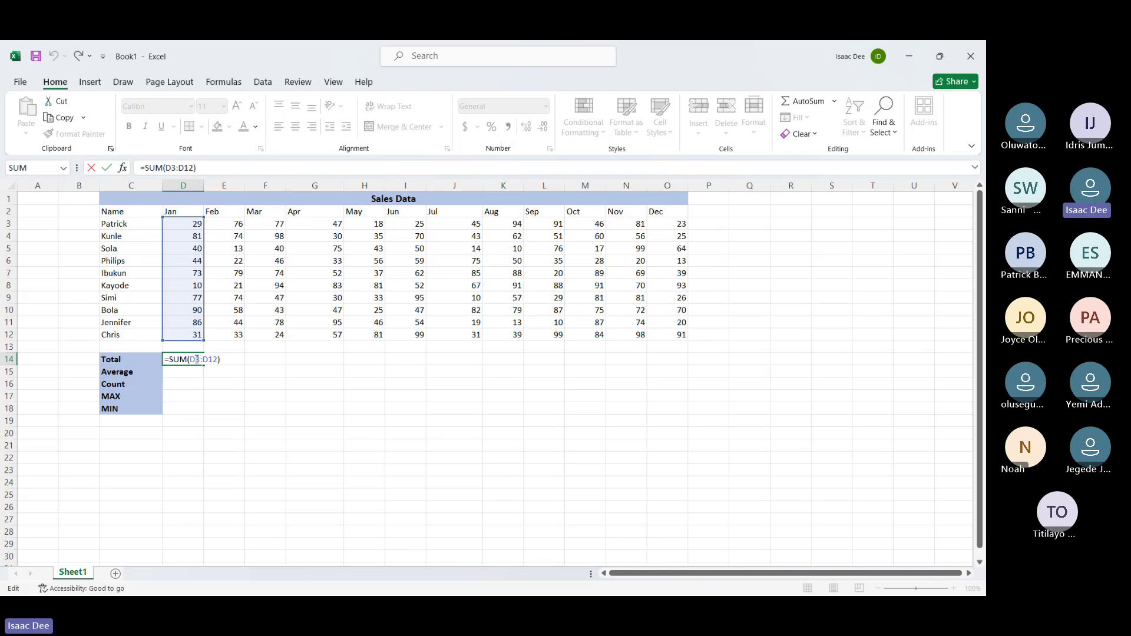
pyautogui.press('Return')
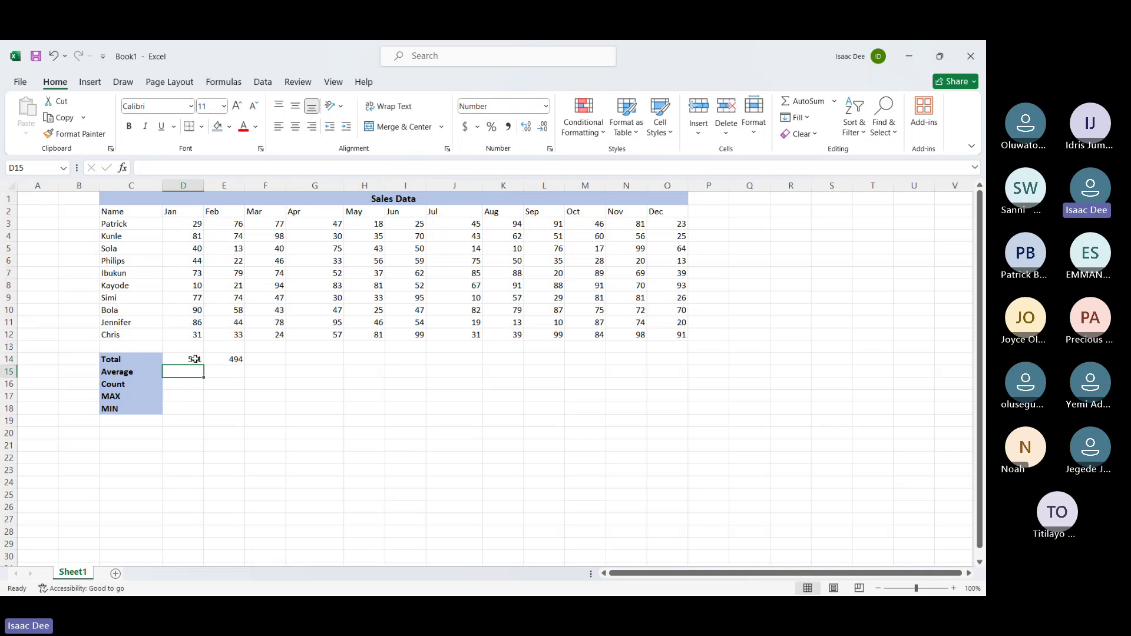
pyautogui.click(201, 362)
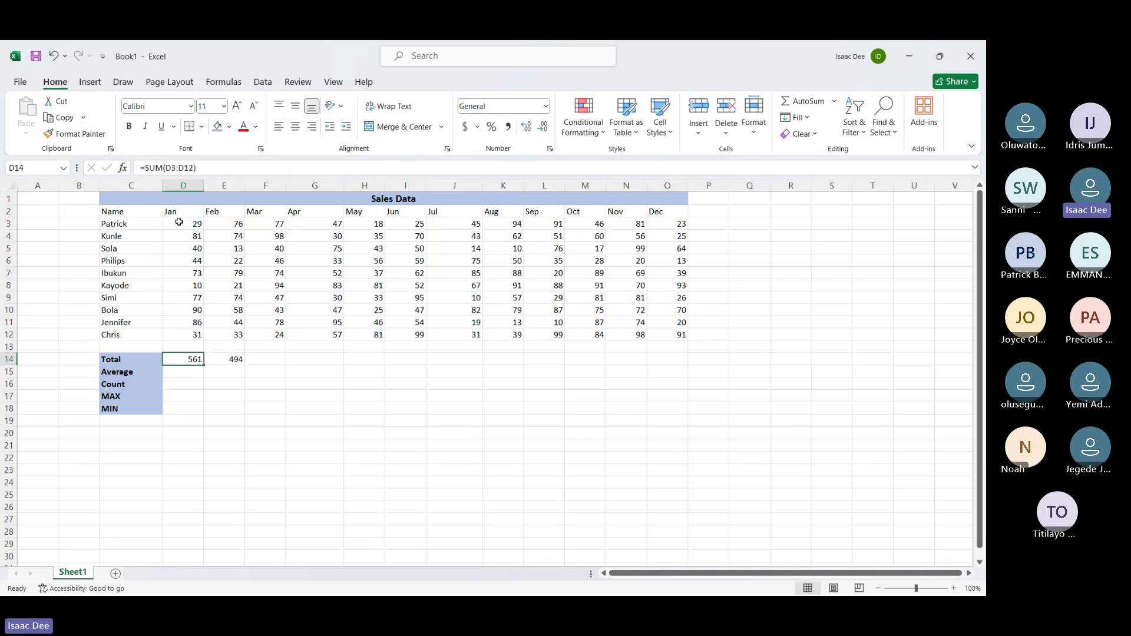
pyautogui.moveTo(180, 222); pyautogui.dragTo(190, 331)
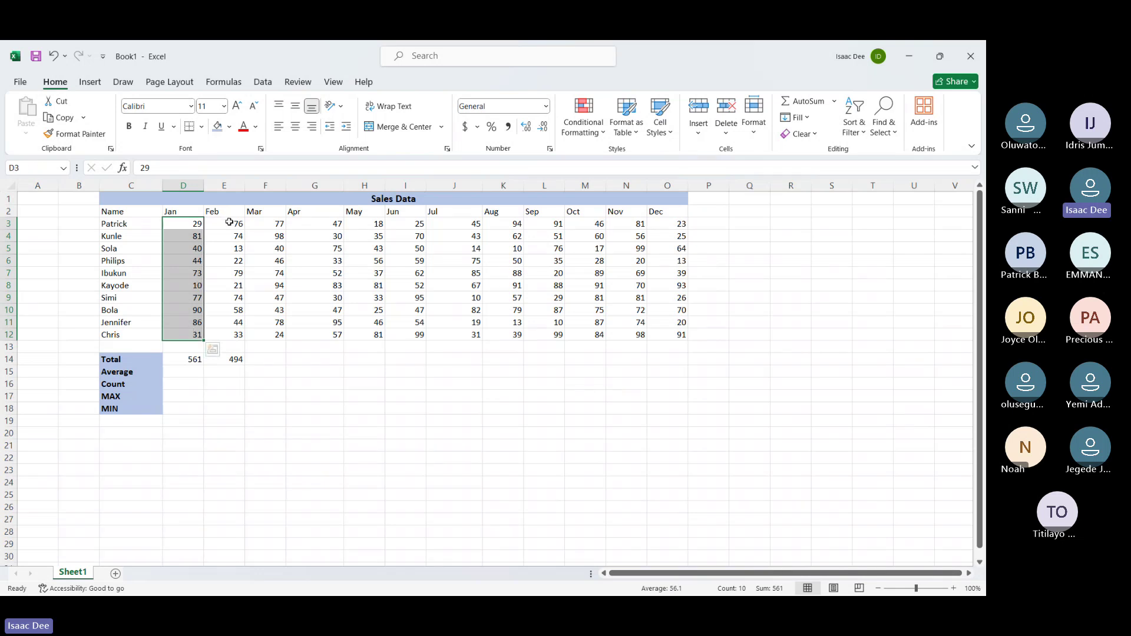
pyautogui.click(230, 222)
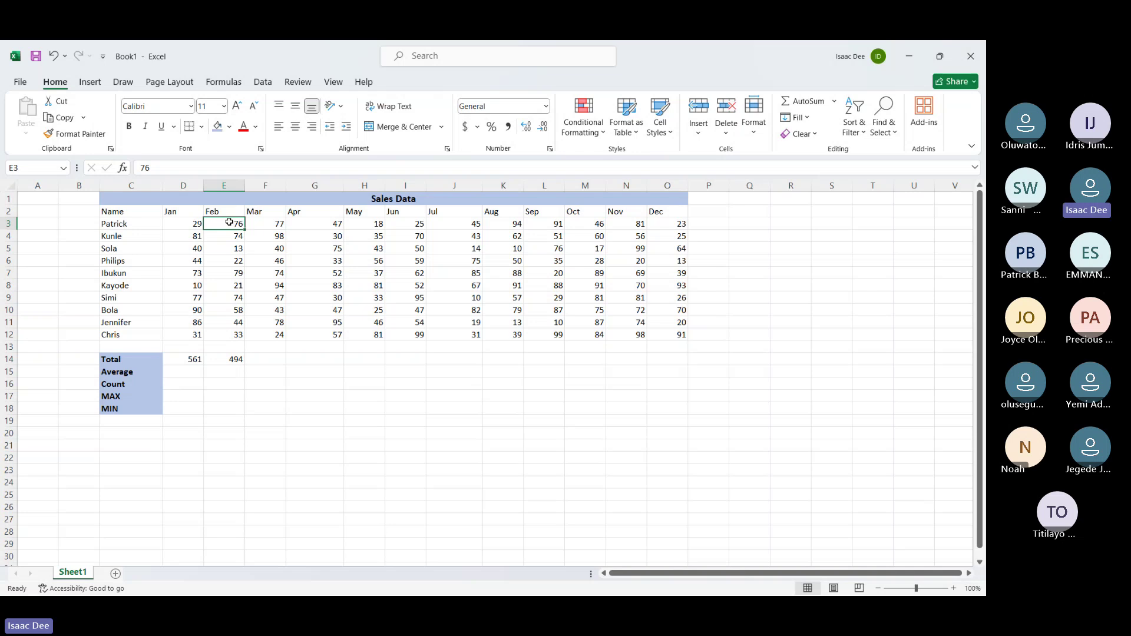
pyautogui.moveTo(229, 223); pyautogui.dragTo(233, 330)
pyautogui.moveTo(273, 224); pyautogui.dragTo(281, 323)
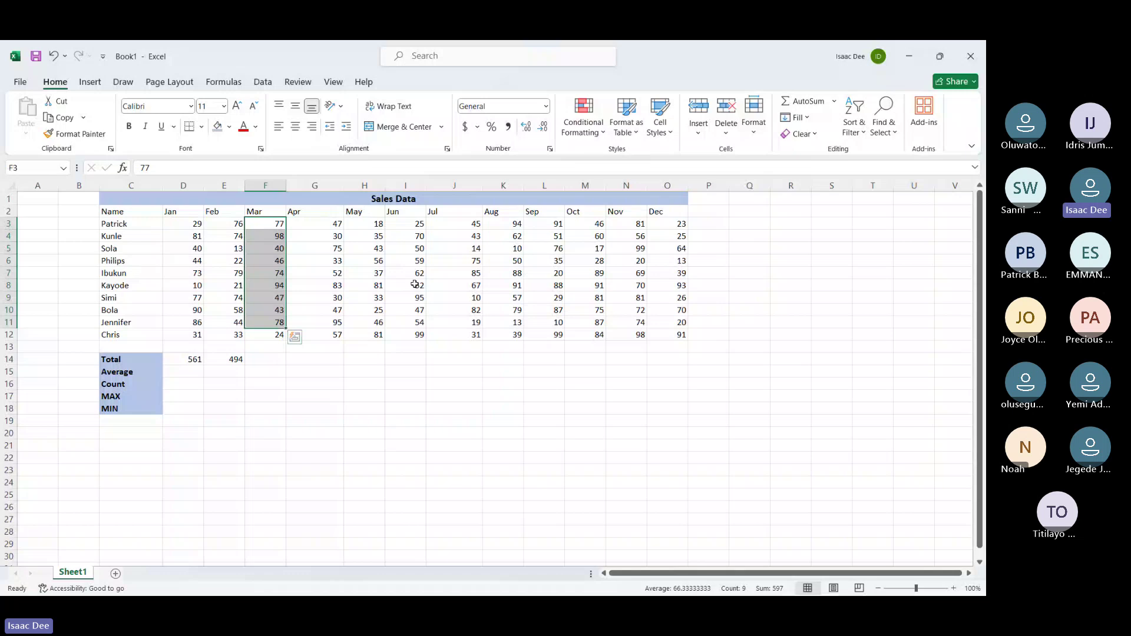
# AutoFill the SUM formula from D14 across to O14 to total every month through December
pyautogui.click(321, 359)
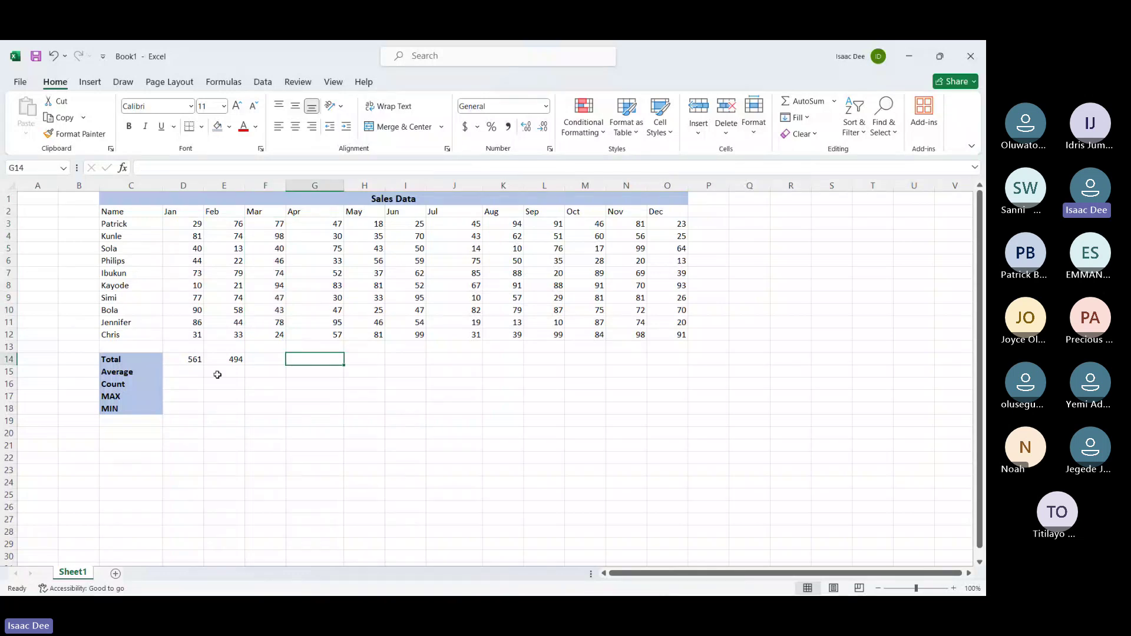
pyautogui.click(194, 361)
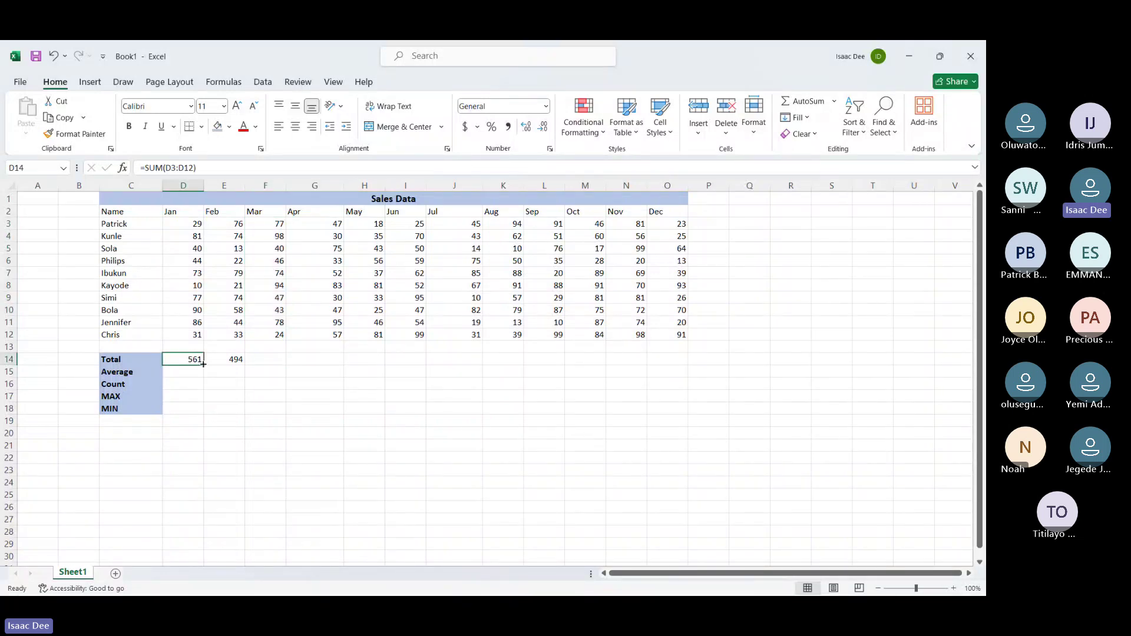
pyautogui.moveTo(203, 365); pyautogui.dragTo(681, 362)
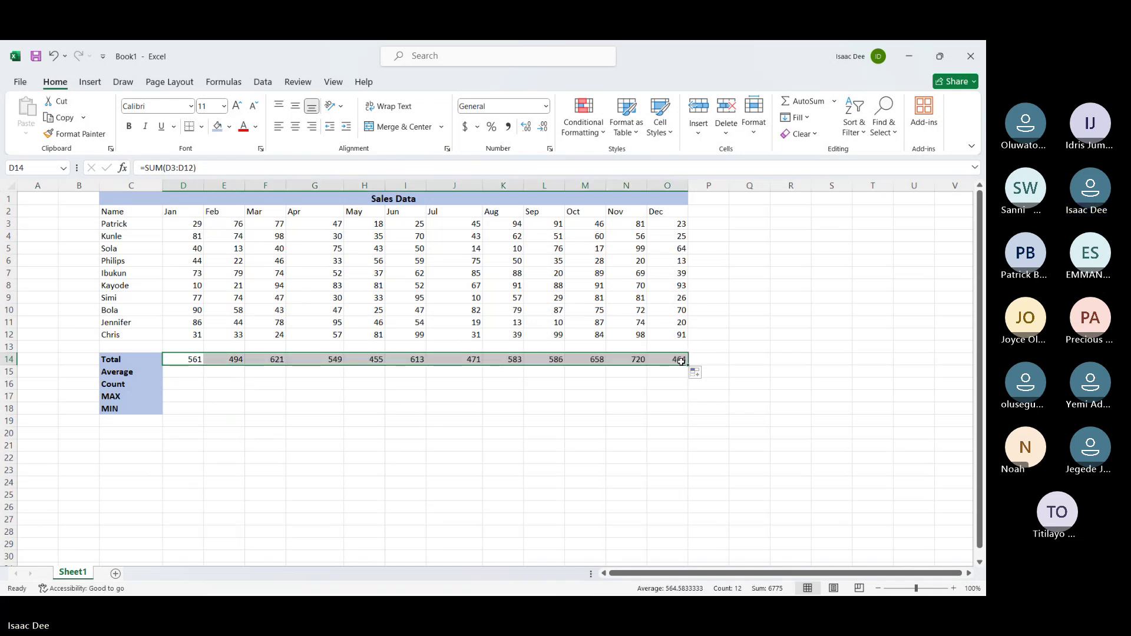
# Check the ranges used by the SUM formulas in the February, March and April totals, E14 to G14
pyautogui.doubleClick(237, 360)
pyautogui.press('Return')
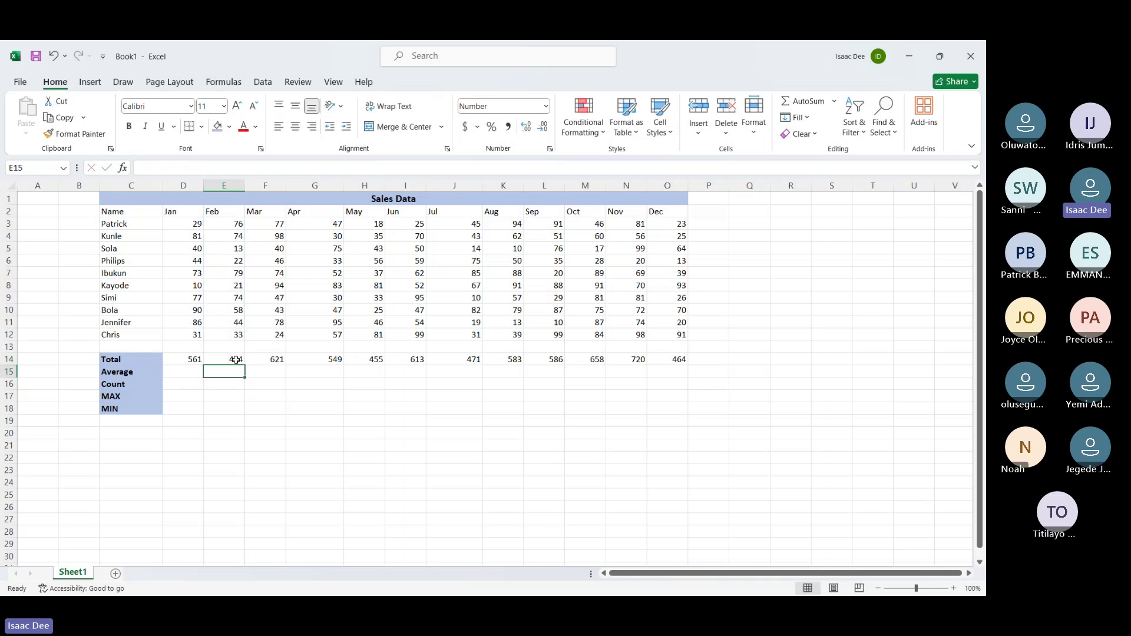
pyautogui.doubleClick(273, 355)
pyautogui.press('Return')
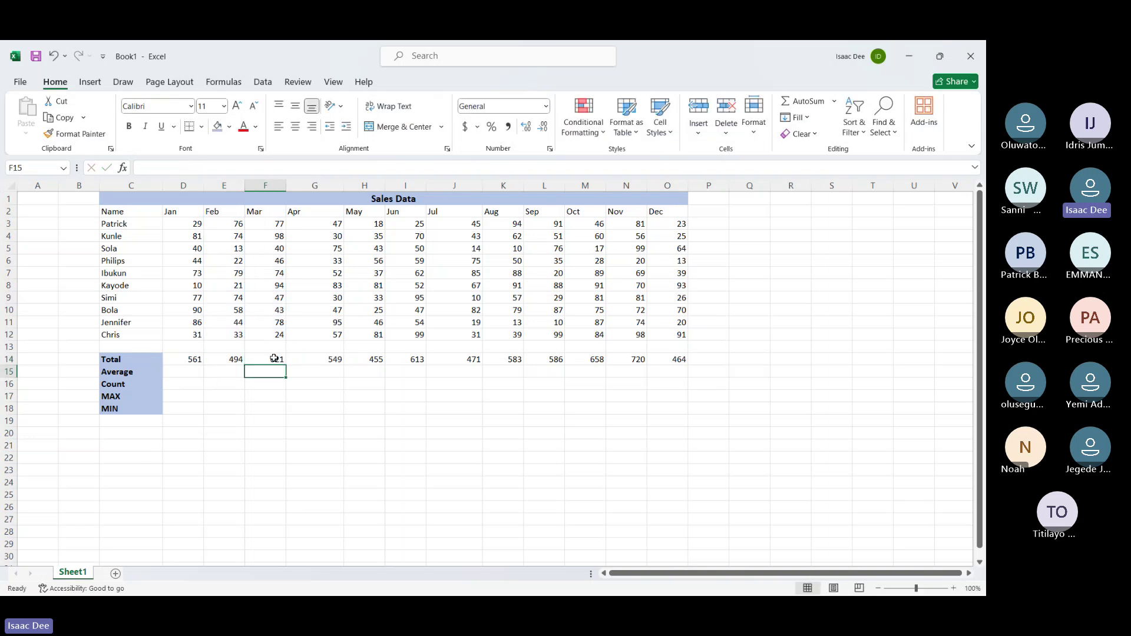
pyautogui.click(306, 362)
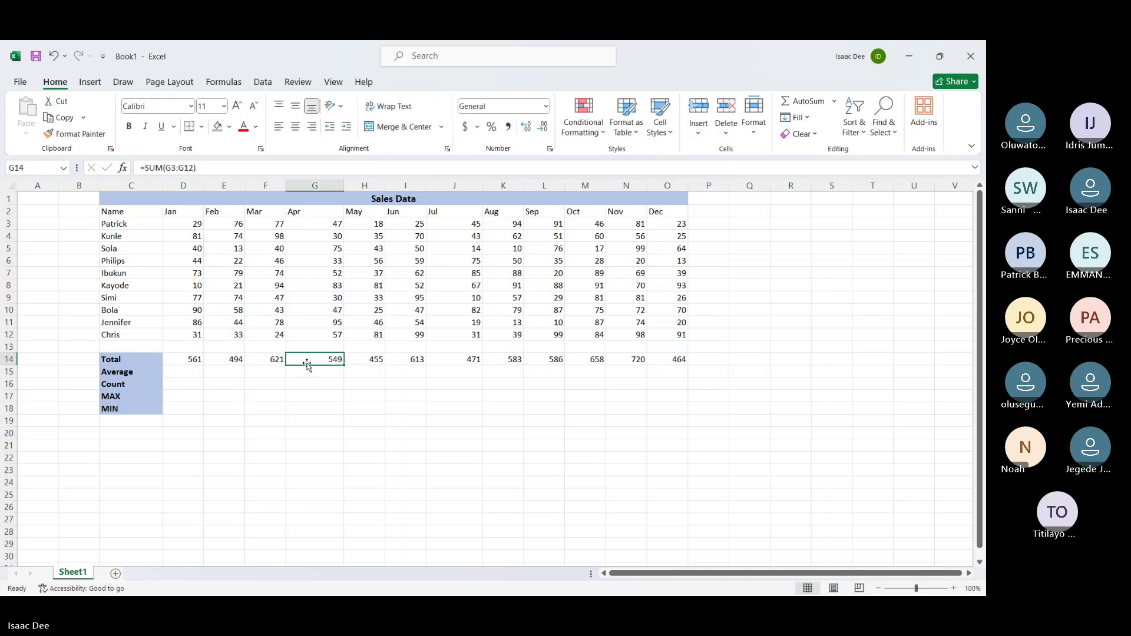
pyautogui.doubleClick(317, 356)
pyautogui.press('Return')
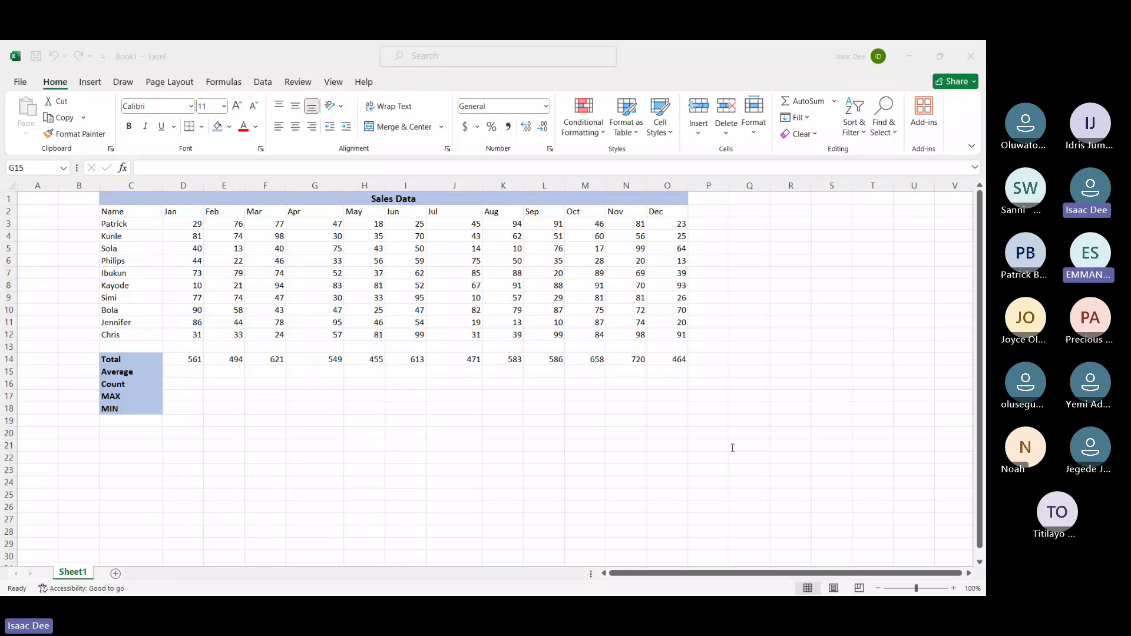
# Enter =RANDBETWEEN(2,50) in G24 and AutoFill it across to O24
pyautogui.click(932, 406)
pyautogui.click(320, 482)
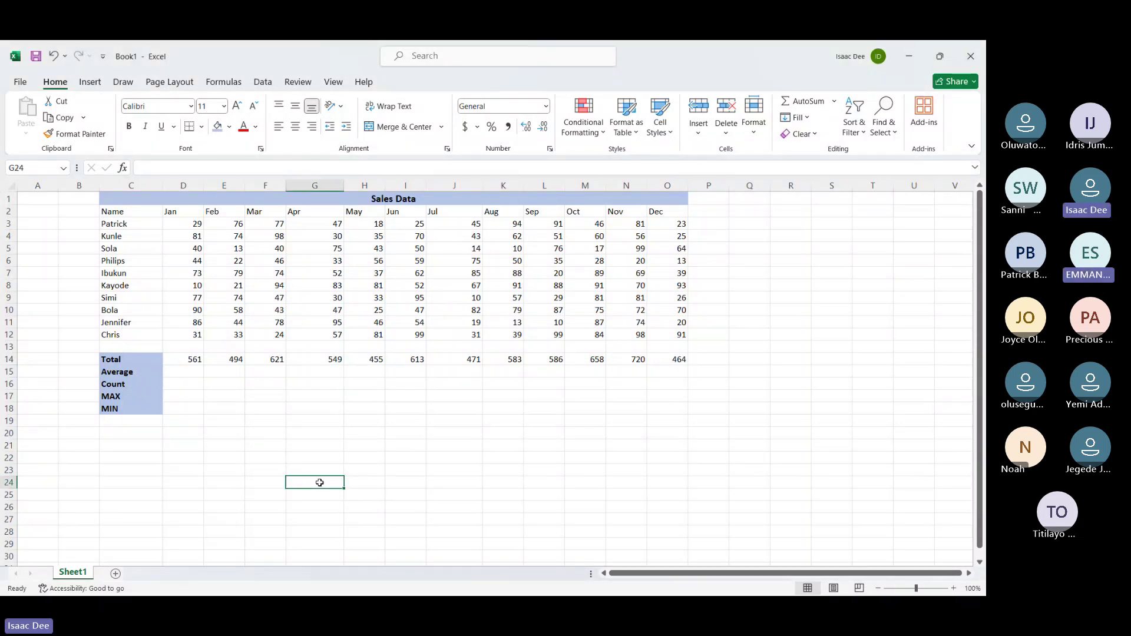
pyautogui.write('=ranf')
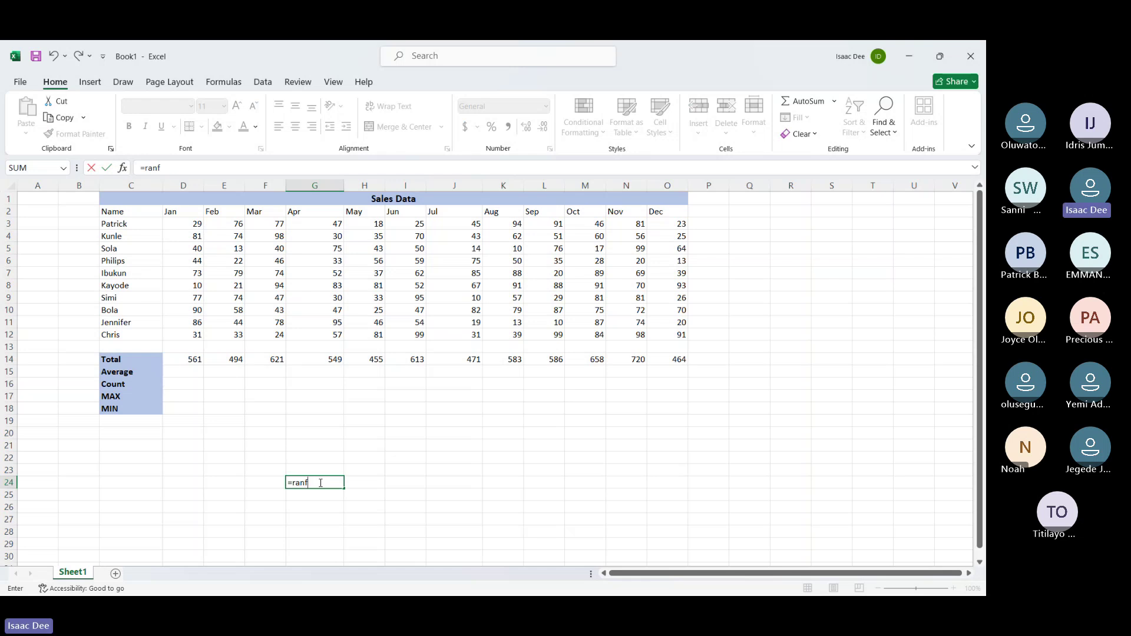
pyautogui.press('BackSpace')
pyautogui.write('db')
pyautogui.press('Tab')
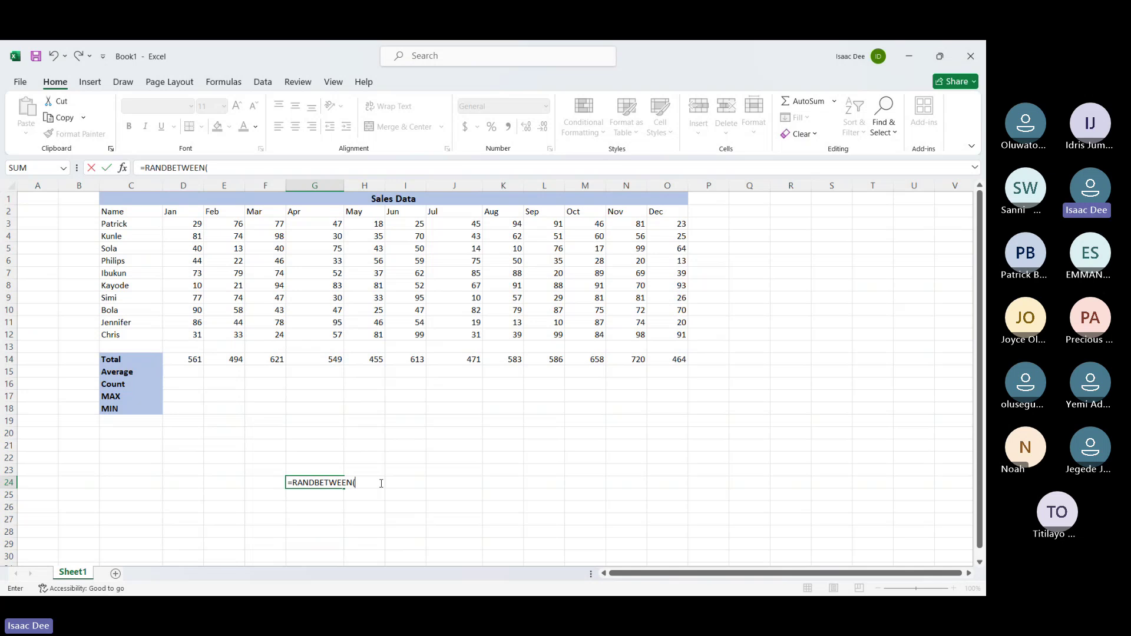
pyautogui.write('2,50')
pyautogui.press('Return')
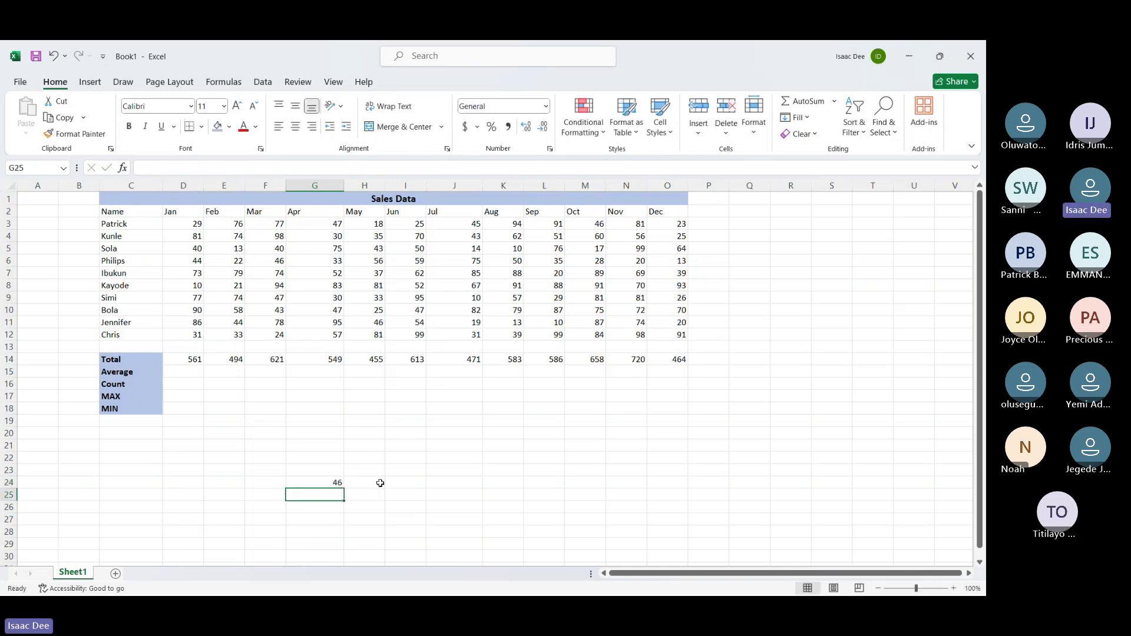
pyautogui.click(333, 482)
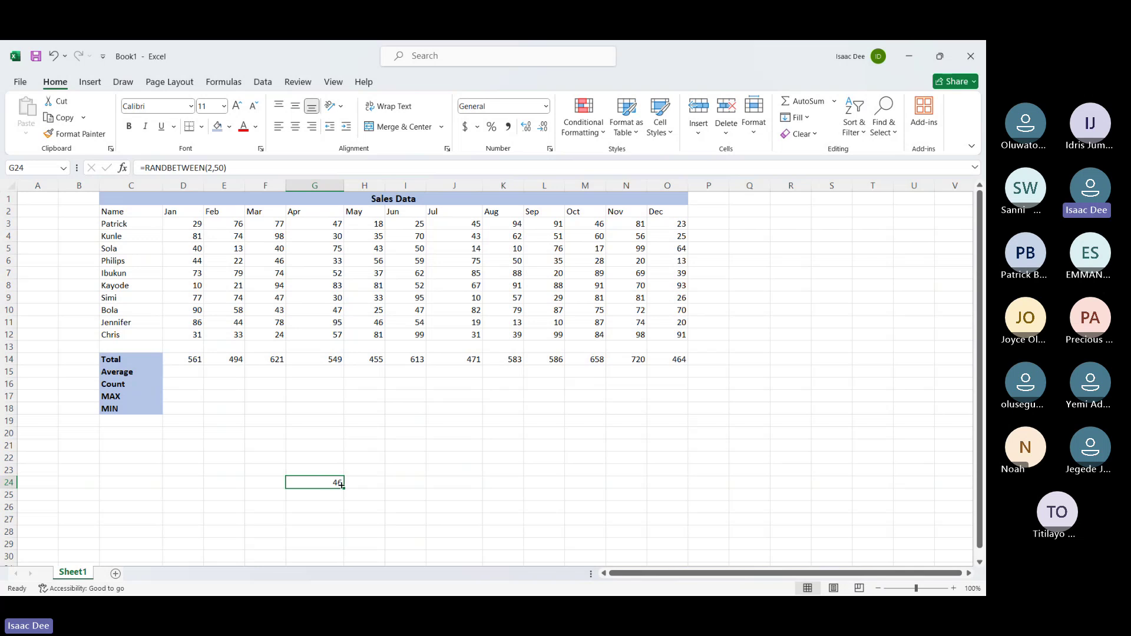
pyautogui.moveTo(341, 485); pyautogui.dragTo(674, 516)
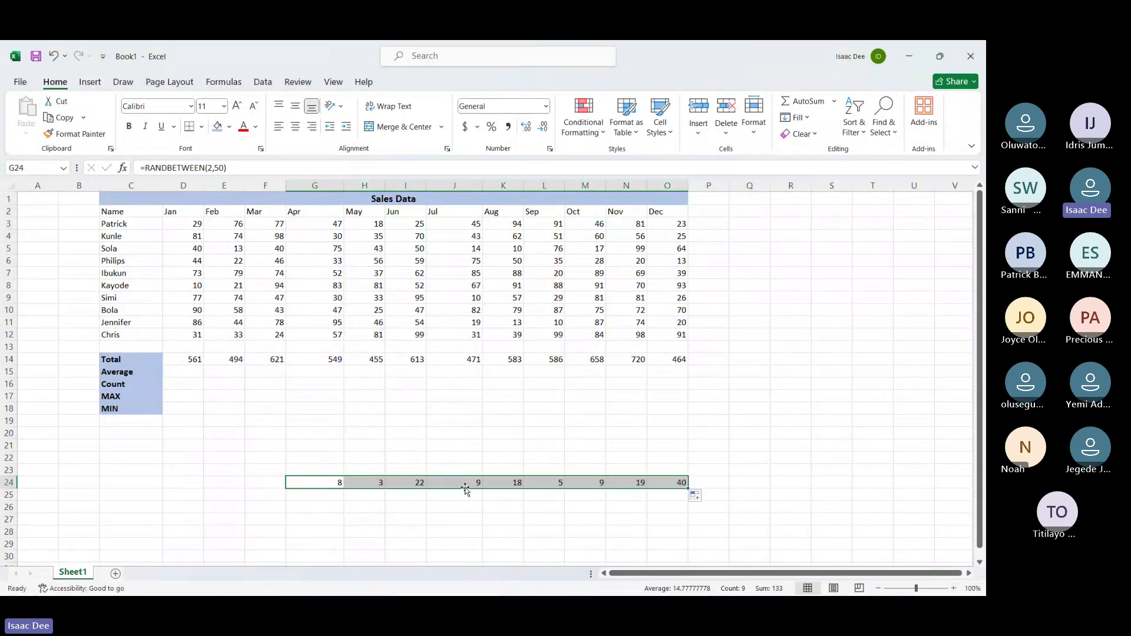
# Recalculate the random numbers in row 24 by entering a temporary s in H26 and I28, clearing each entry
pyautogui.click(351, 508)
pyautogui.write('s')
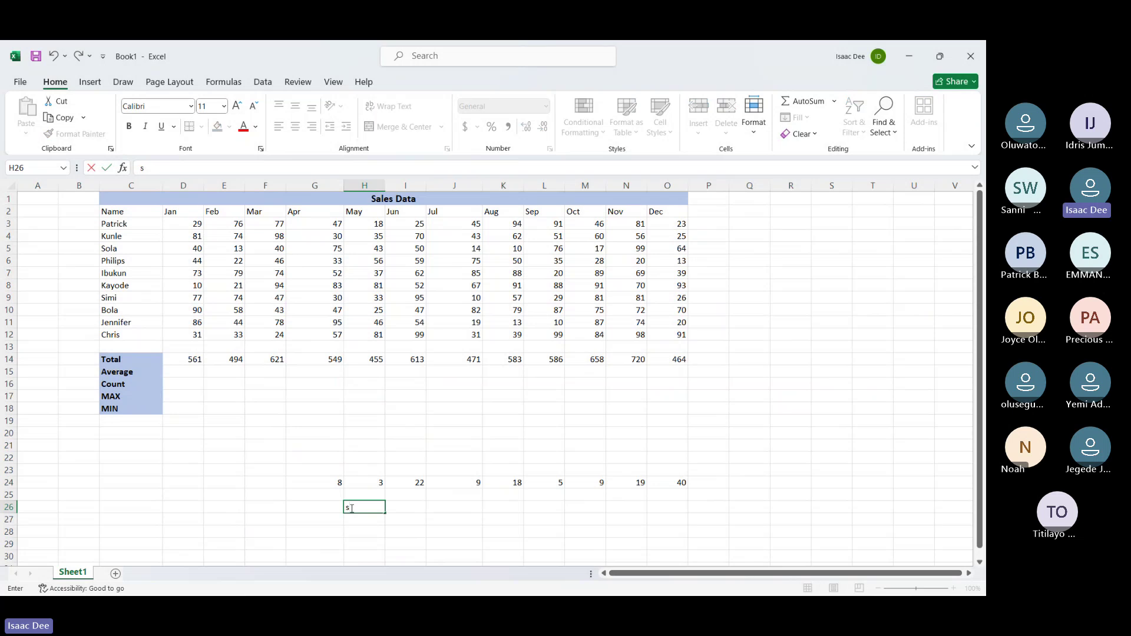
pyautogui.press('Return')
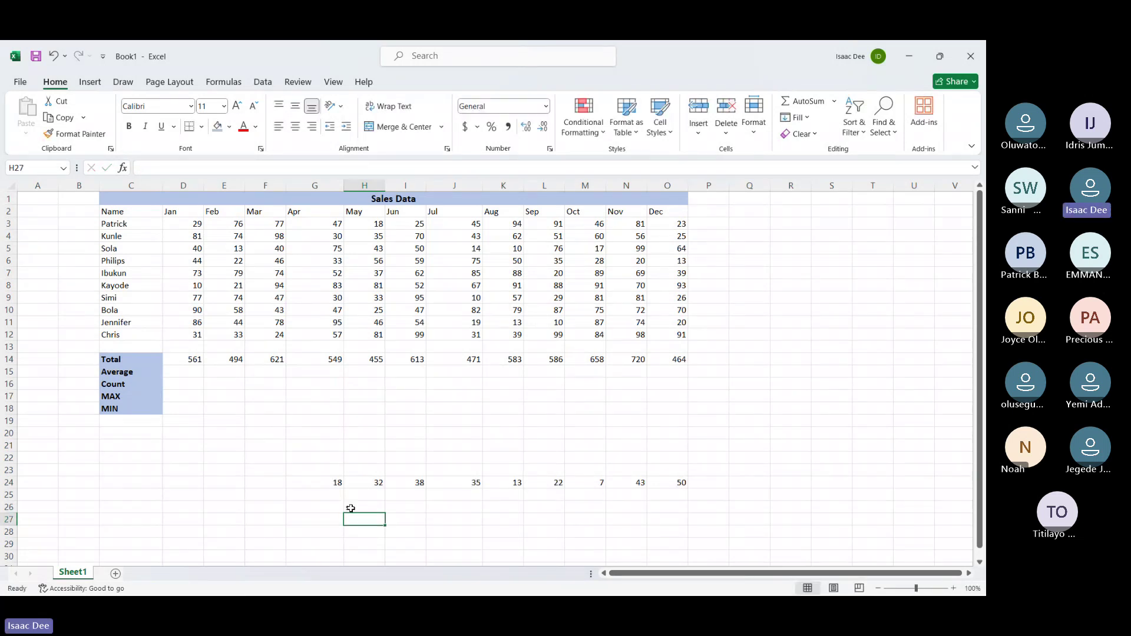
pyautogui.press('Delete')
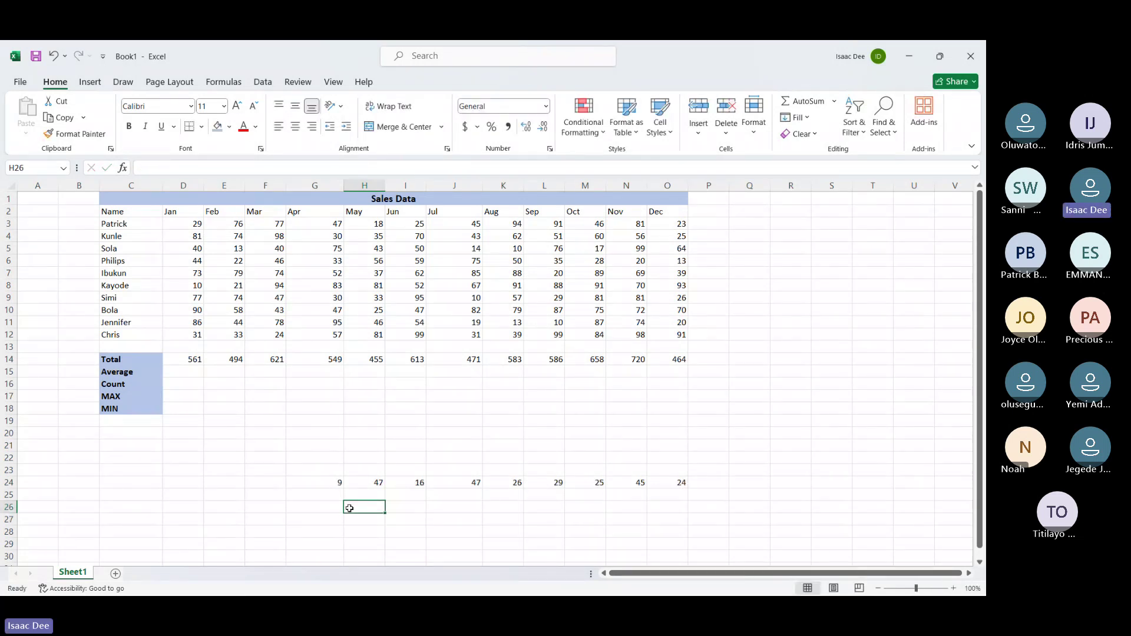
pyautogui.click(404, 531)
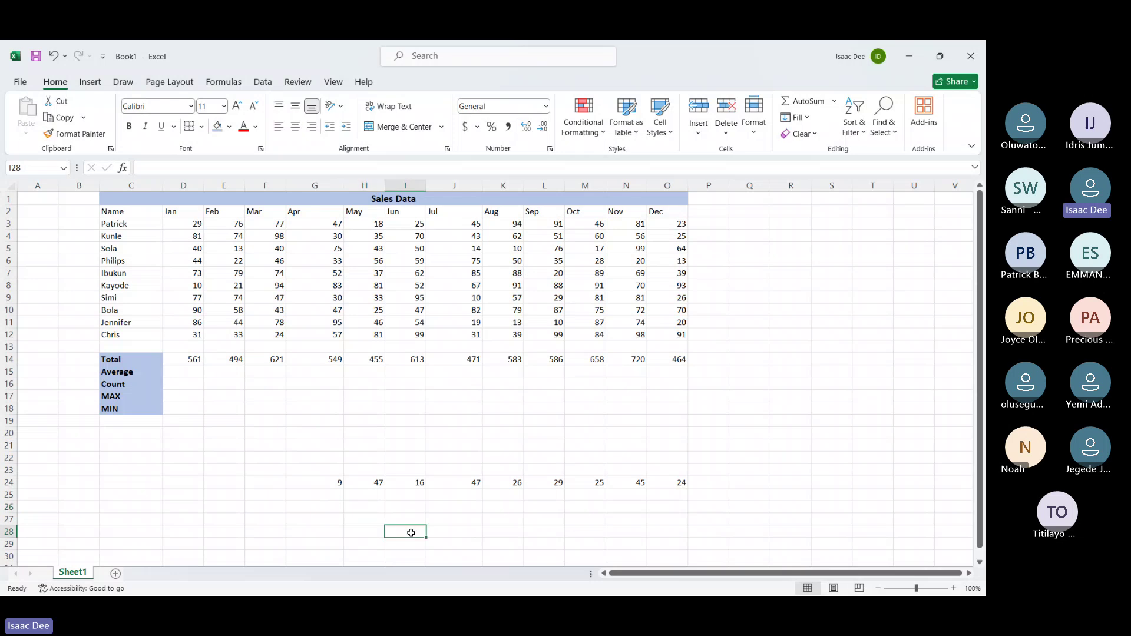
pyautogui.write('s')
pyautogui.press('Return')
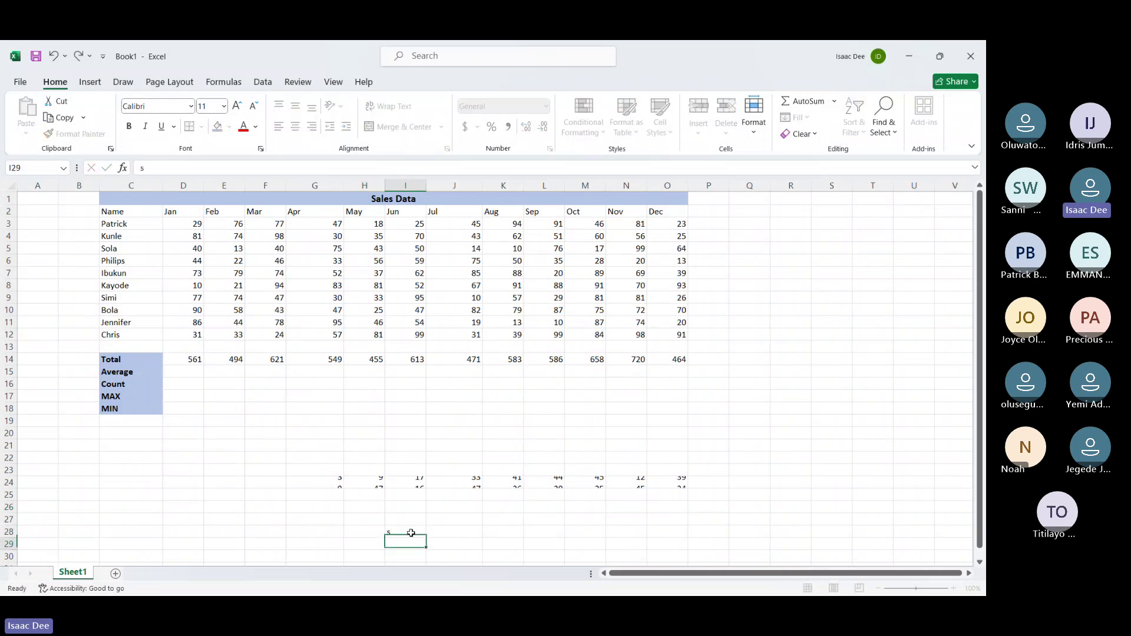
pyautogui.click(410, 533)
pyautogui.press('Delete')
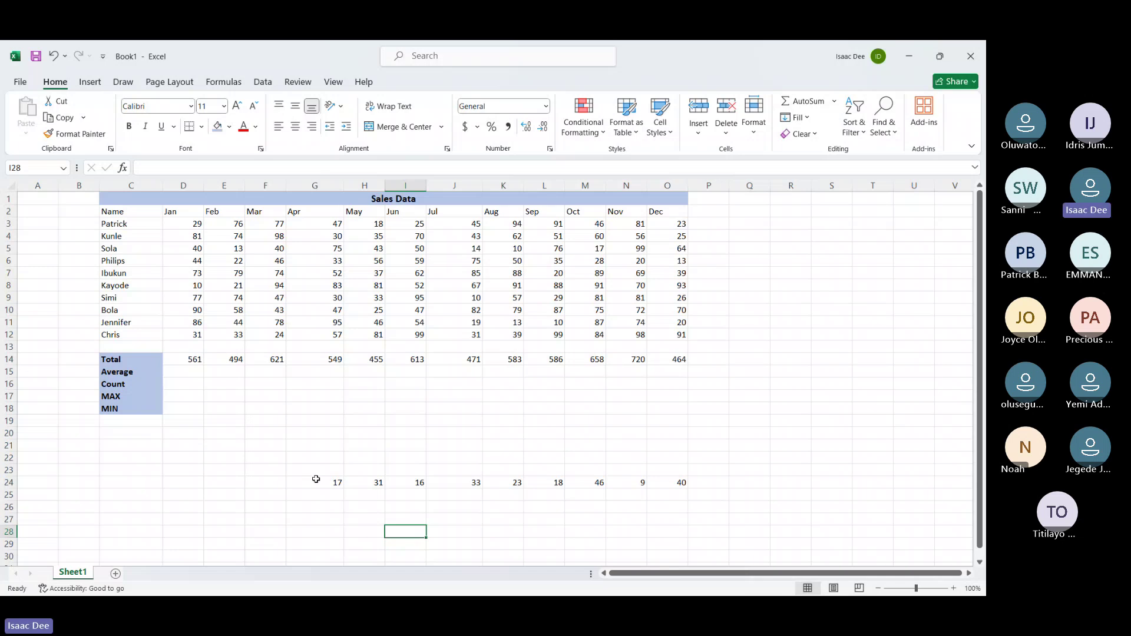
# Copy the random numbers in G24:O24 and paste them over themselves as values, and undo the paste
pyautogui.moveTo(316, 479); pyautogui.dragTo(680, 483)
pyautogui.hotkey('ctrl', 'c')
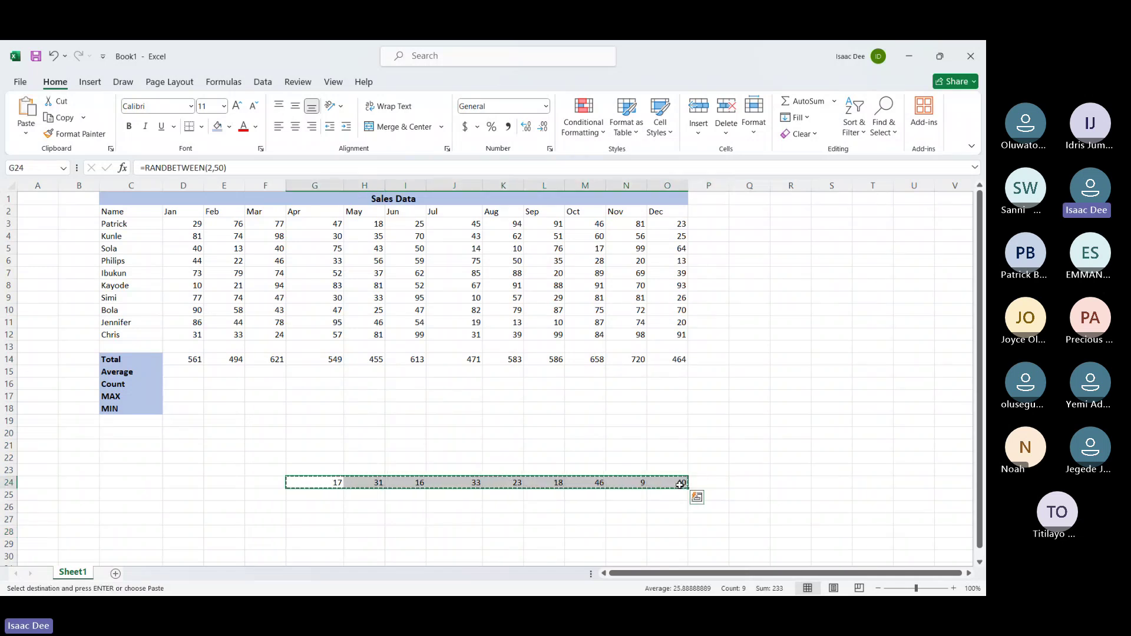
pyautogui.hotkey('ctrl', 'v')
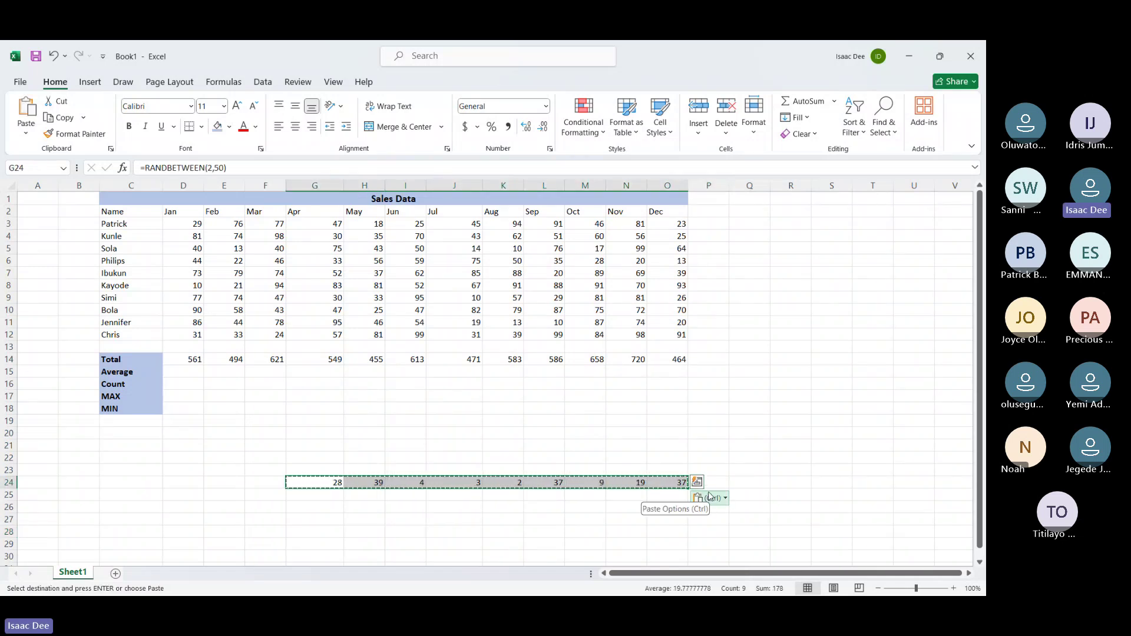
pyautogui.click(710, 497)
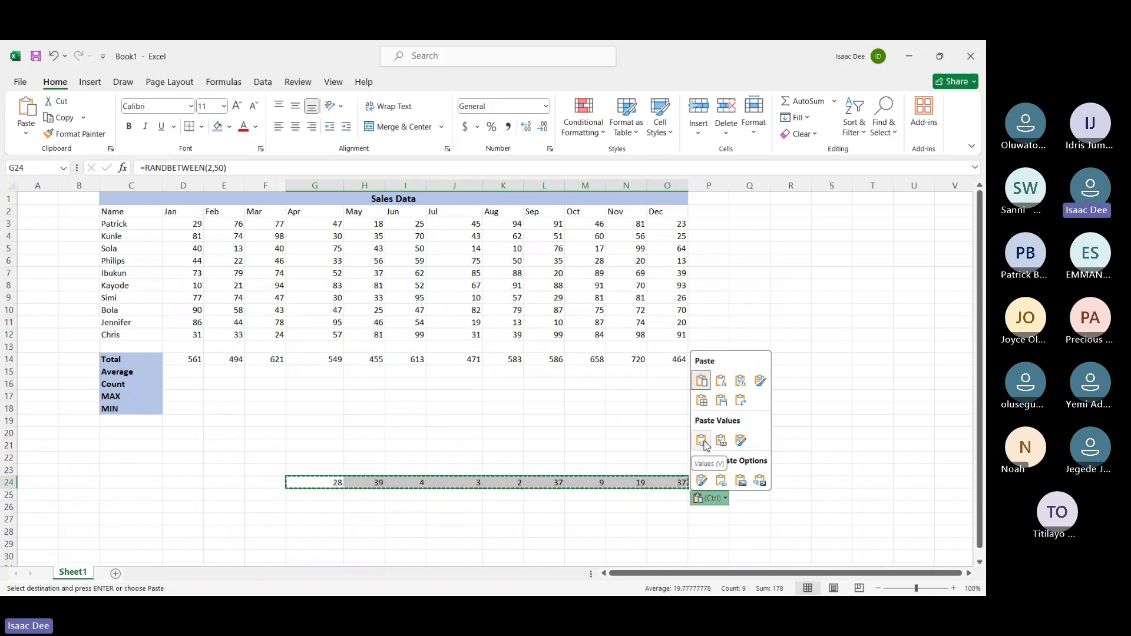
pyautogui.click(704, 442)
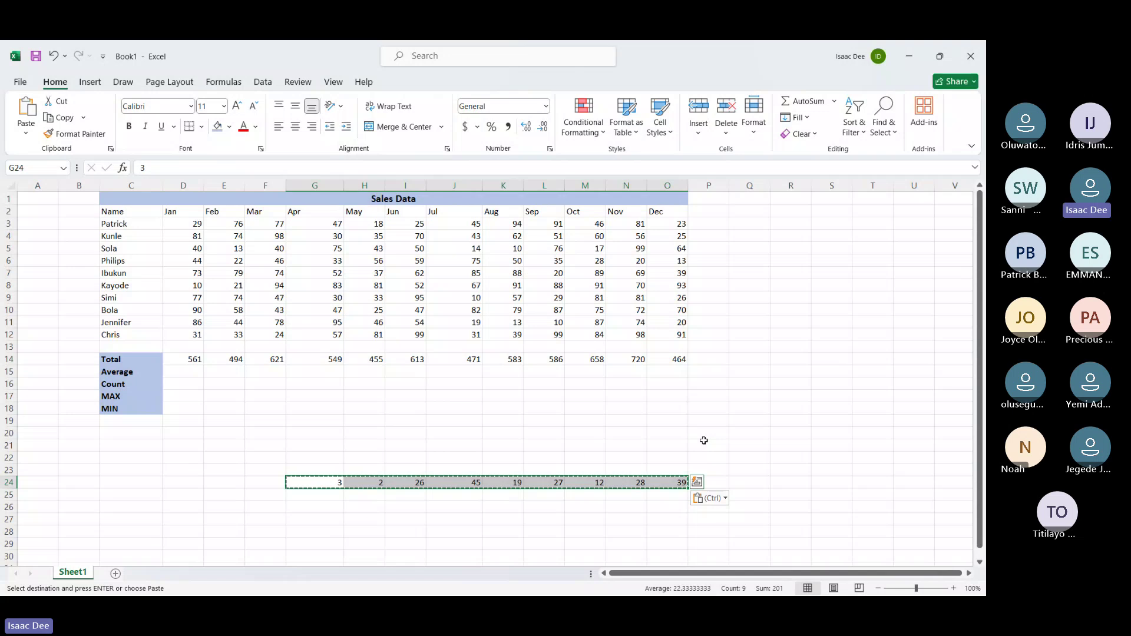
pyautogui.press('ctrl')
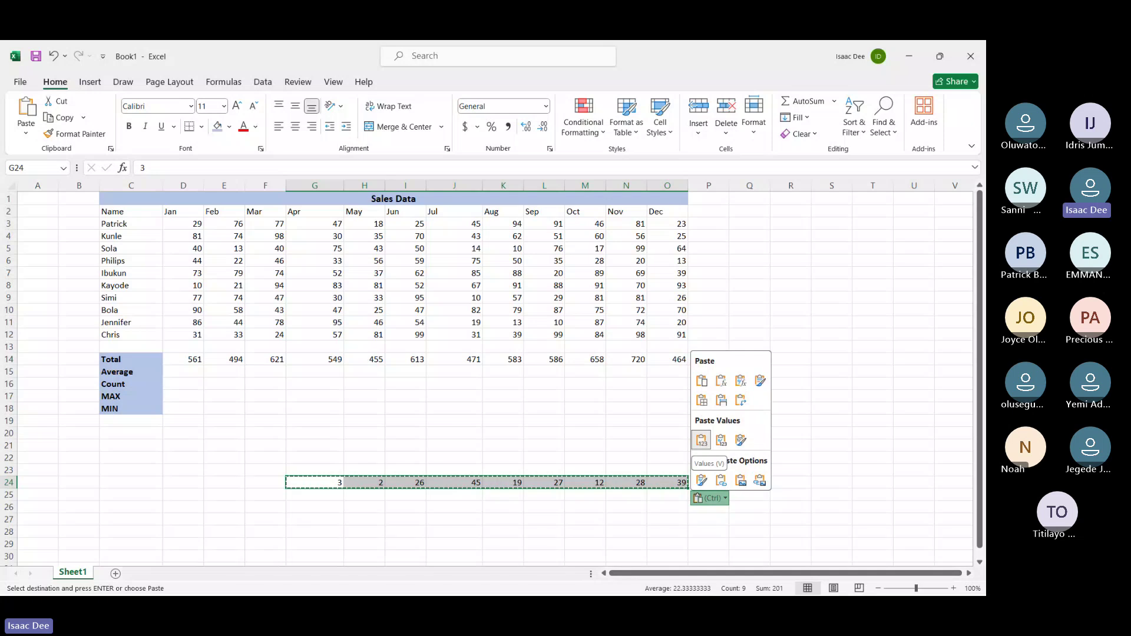
pyautogui.click(701, 439)
pyautogui.click(407, 482)
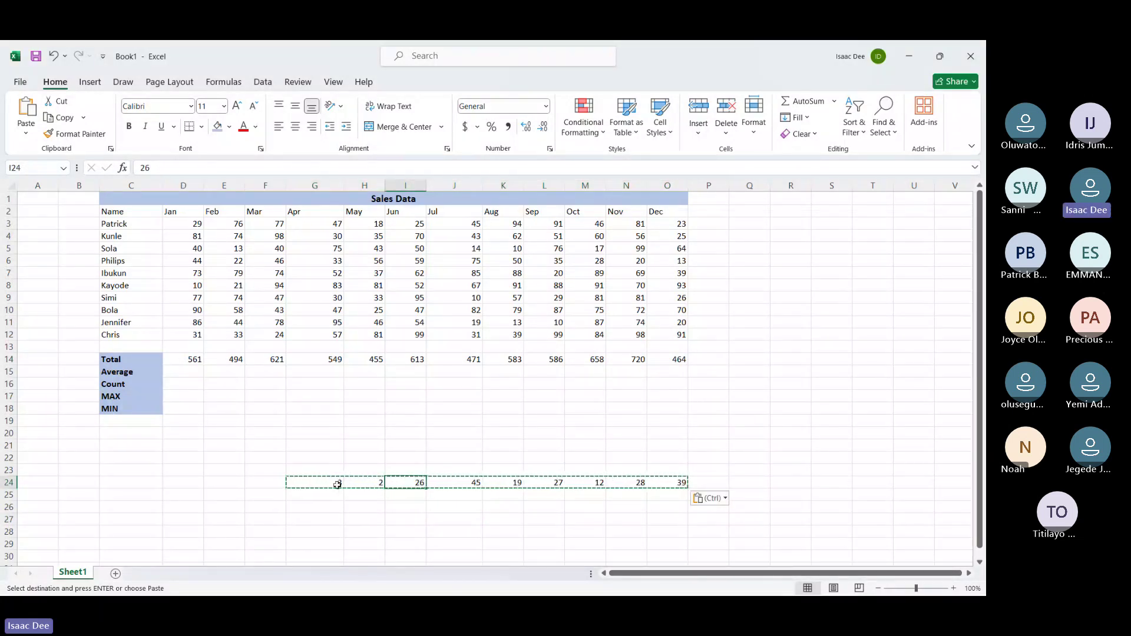
pyautogui.hotkey('ctrl', 'z')
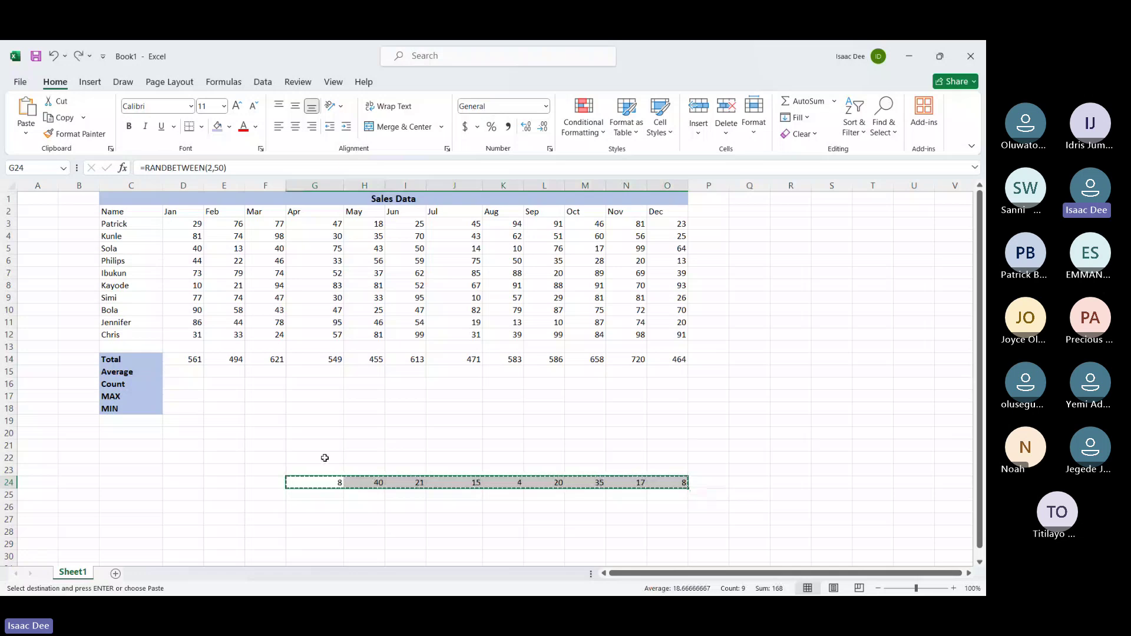
# Recalculate with a temporary s in H18, clear it, and delete the RANDBETWEEN formulas from G24:O24
pyautogui.click(352, 413)
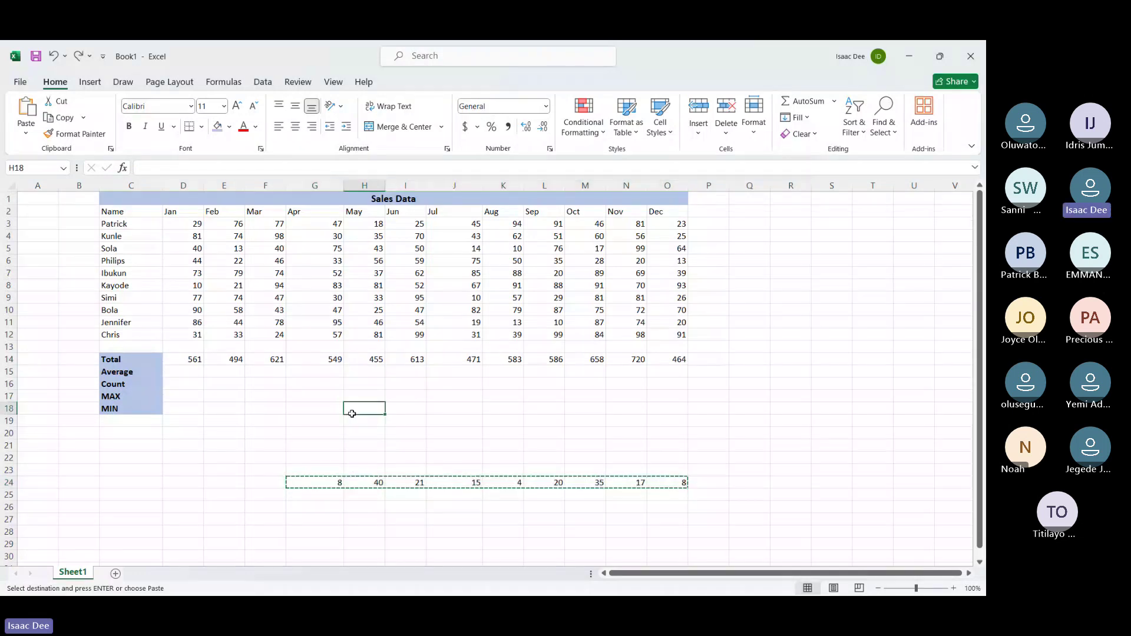
pyautogui.press('Escape')
pyautogui.press('Return')
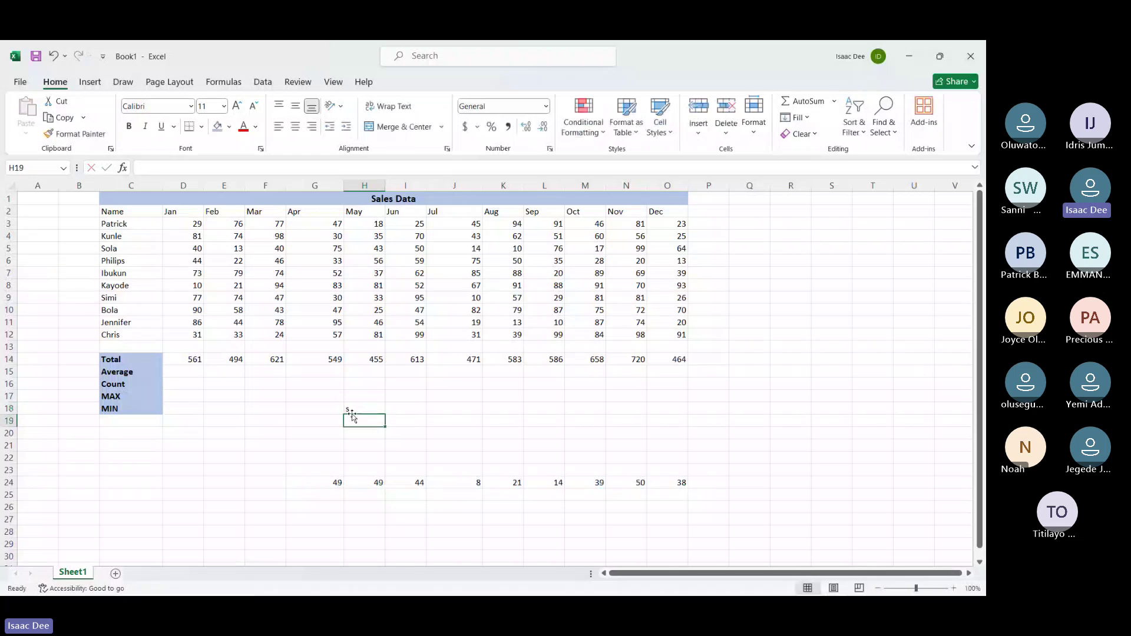
pyautogui.click(352, 412)
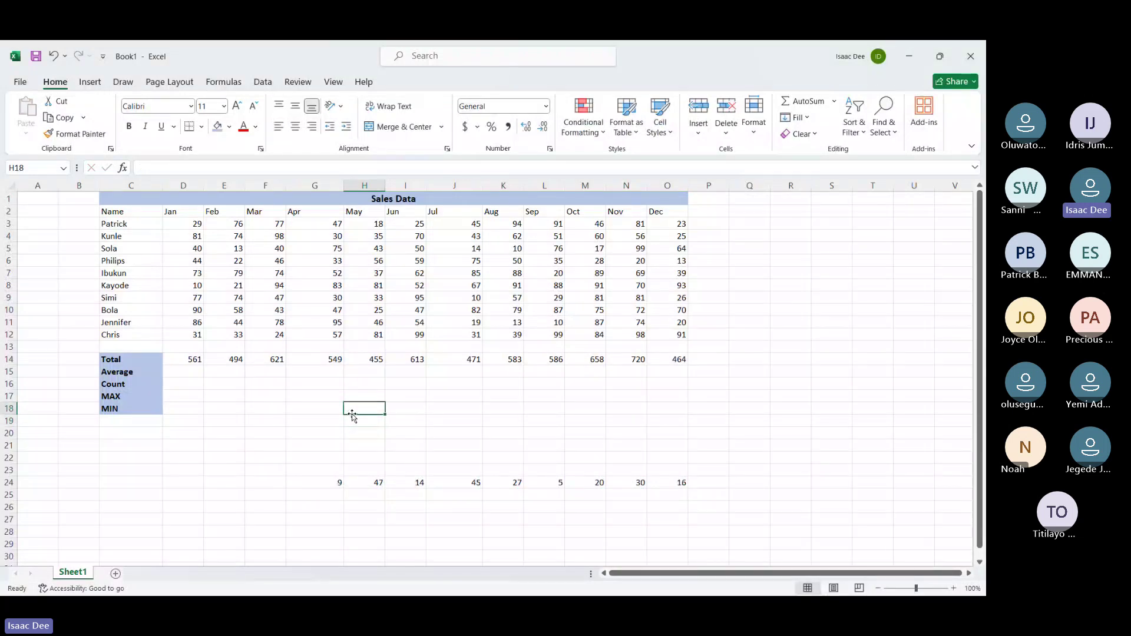
pyautogui.moveTo(325, 481); pyautogui.dragTo(663, 483)
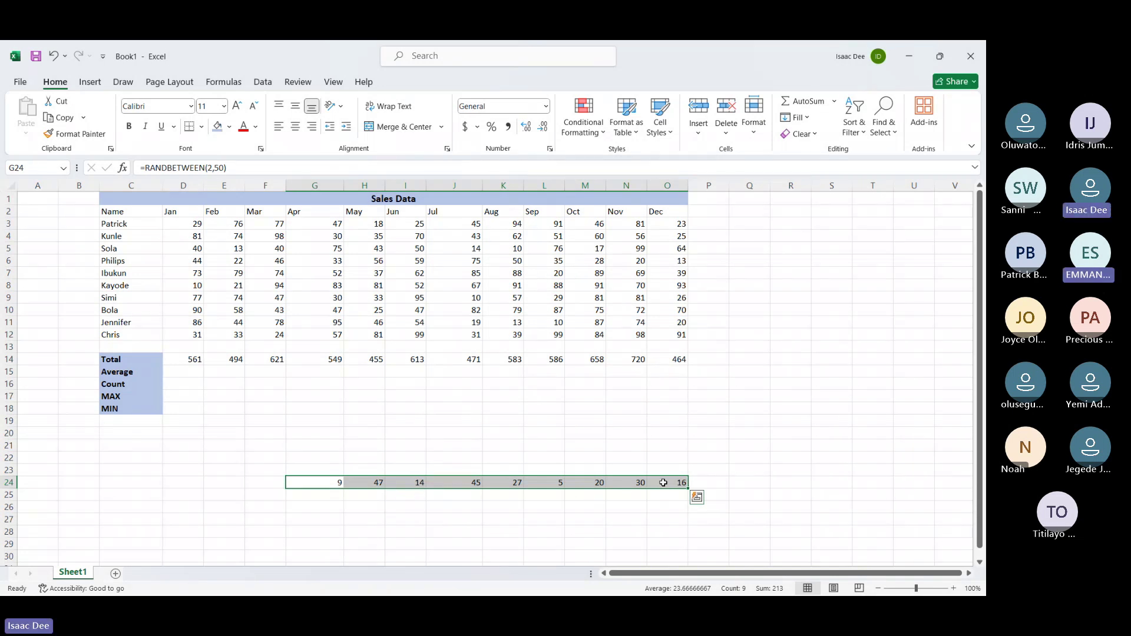
pyautogui.press('Delete')
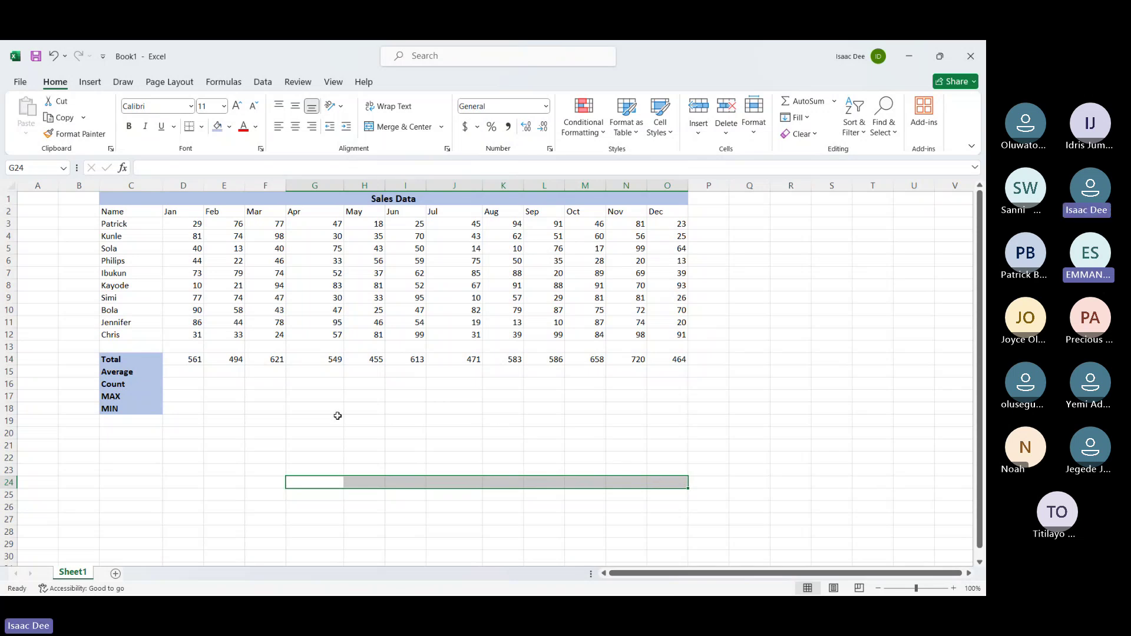
# Narrow the July column J and the April column G to fit their figures more closely
pyautogui.moveTo(482, 187); pyautogui.dragTo(459, 194)
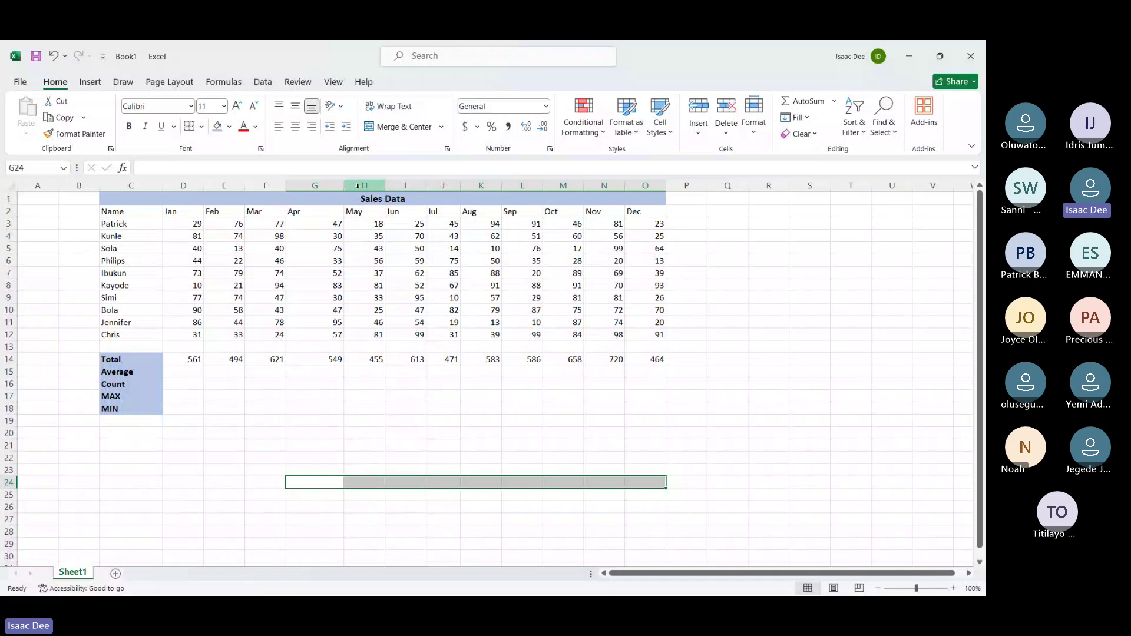
pyautogui.moveTo(346, 183); pyautogui.dragTo(325, 188)
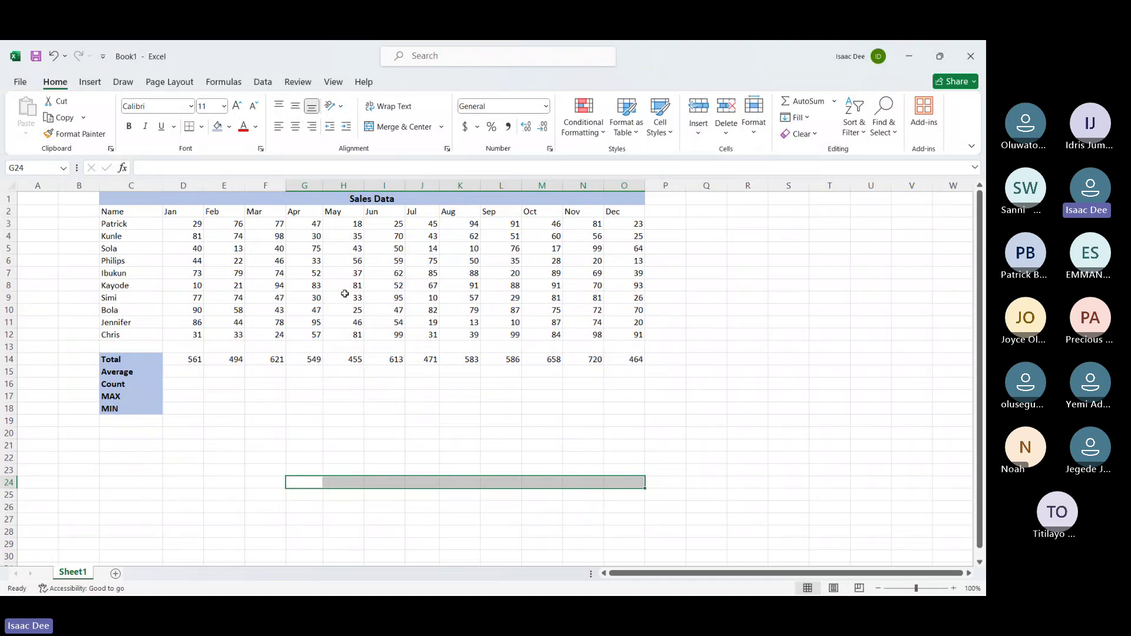
# Clear the SUM formulas from the Total row, D14 through O14
pyautogui.click(203, 391)
pyautogui.click(189, 360)
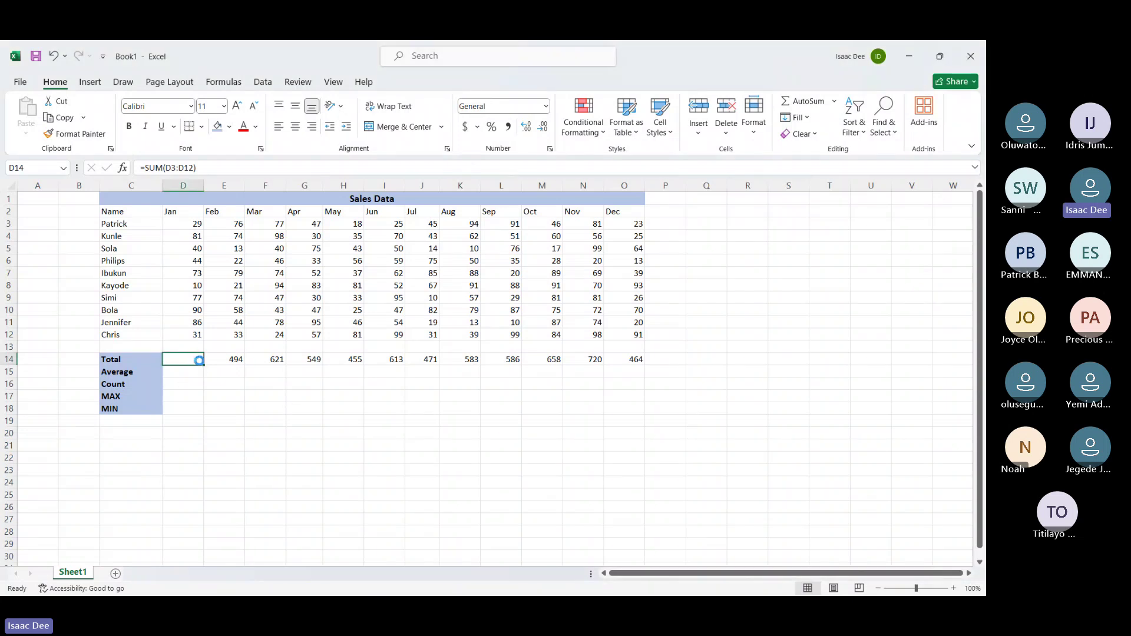
pyautogui.click(235, 361)
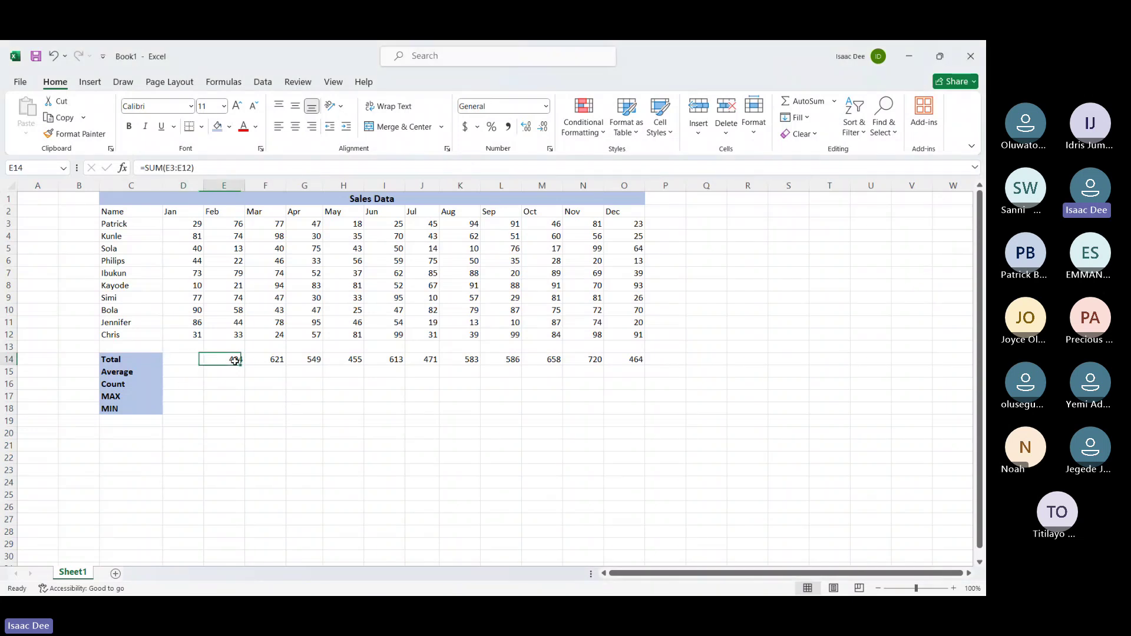
pyautogui.moveTo(235, 361); pyautogui.dragTo(642, 363)
pyautogui.press('Delete')
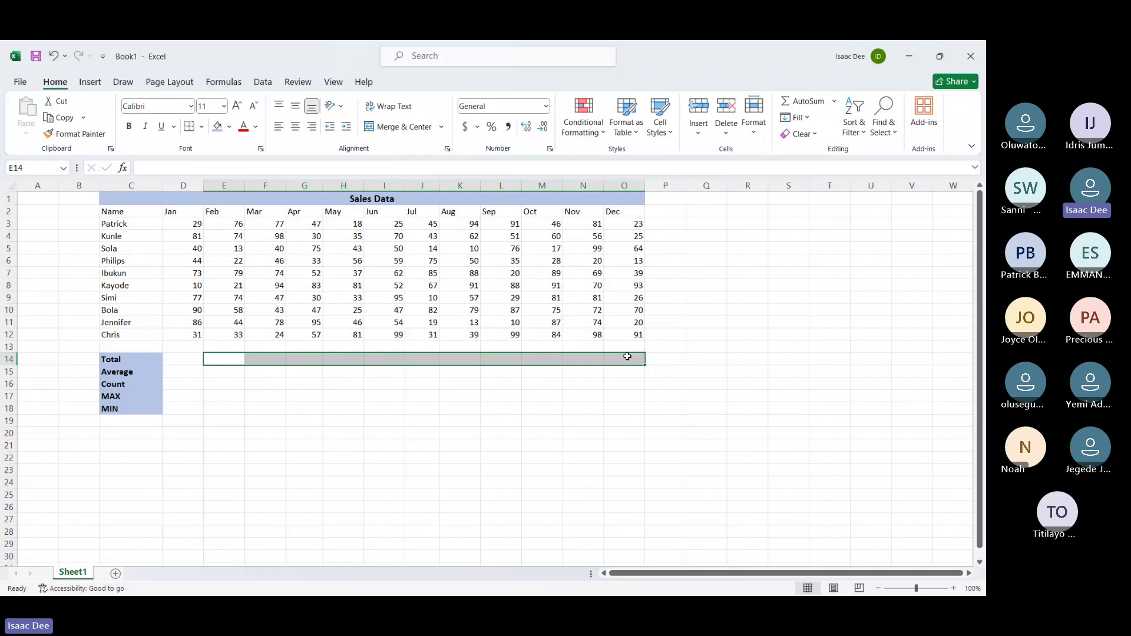
pyautogui.click(223, 500)
# Total the January figures D3:D12 with SUM in D14 and fill the formula across to December in O14
pyautogui.click(191, 358)
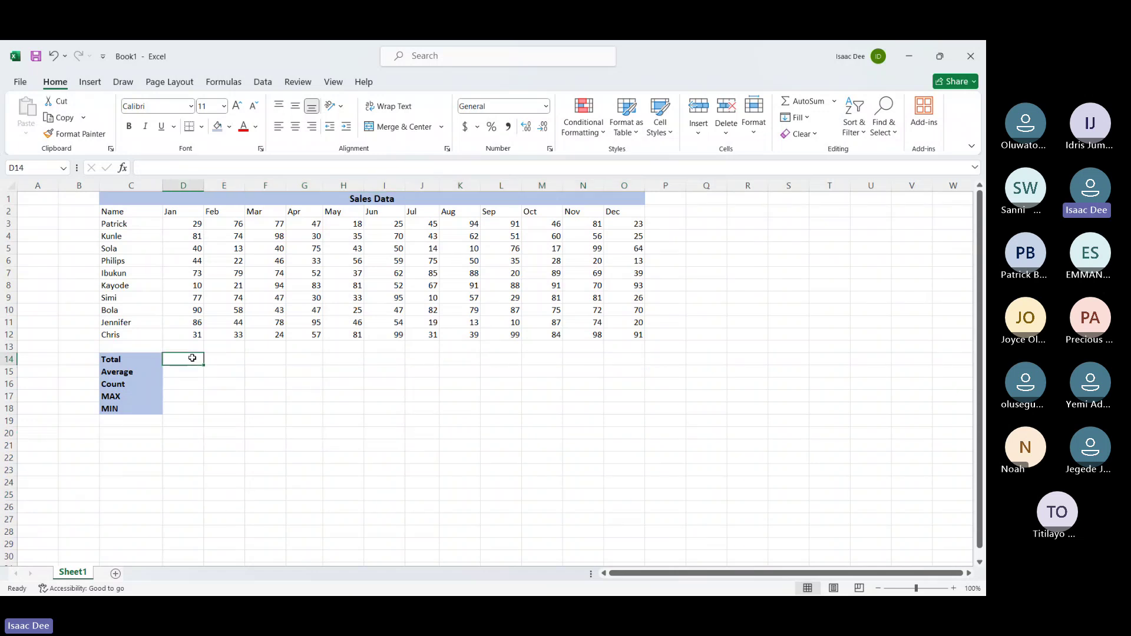
pyautogui.write('=sum')
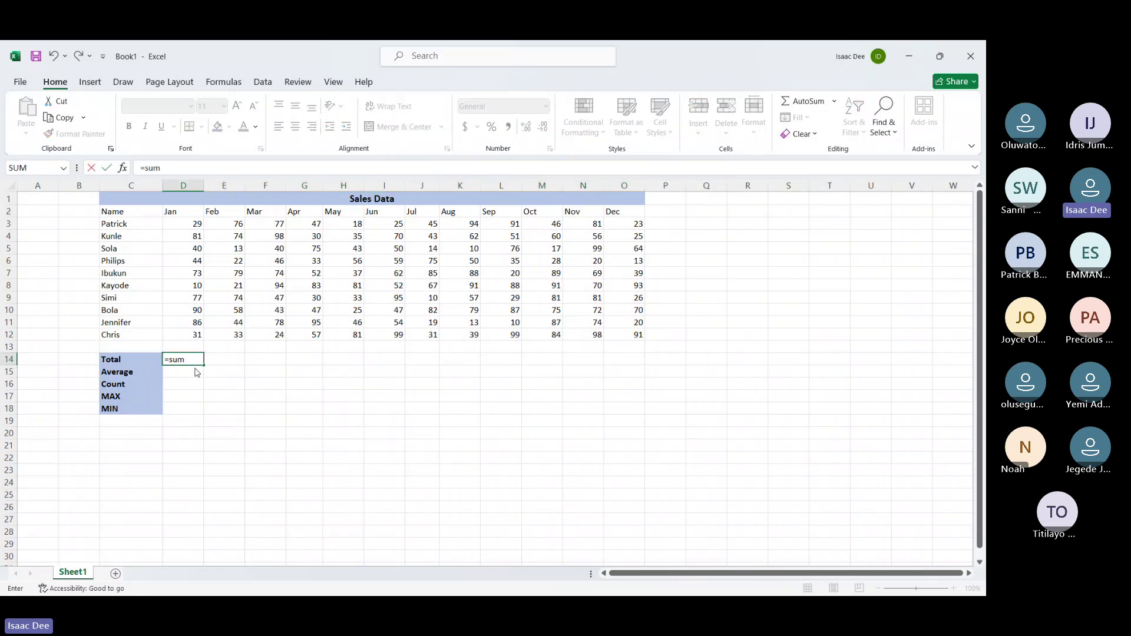
pyautogui.press('Tab')
pyautogui.moveTo(183, 222); pyautogui.dragTo(184, 335)
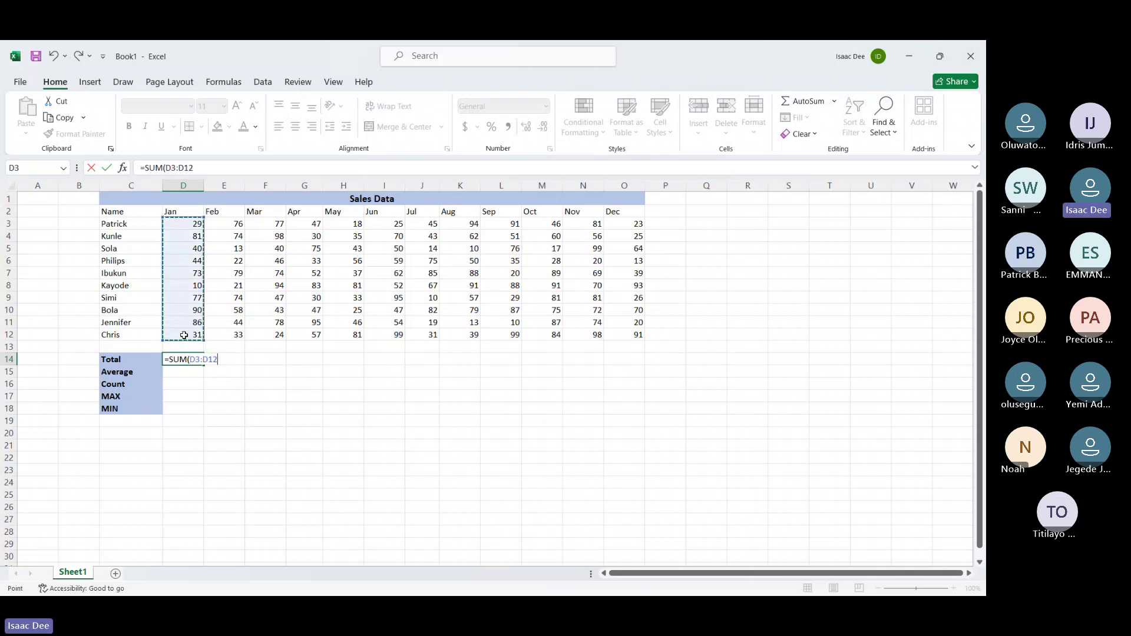
pyautogui.press('Return')
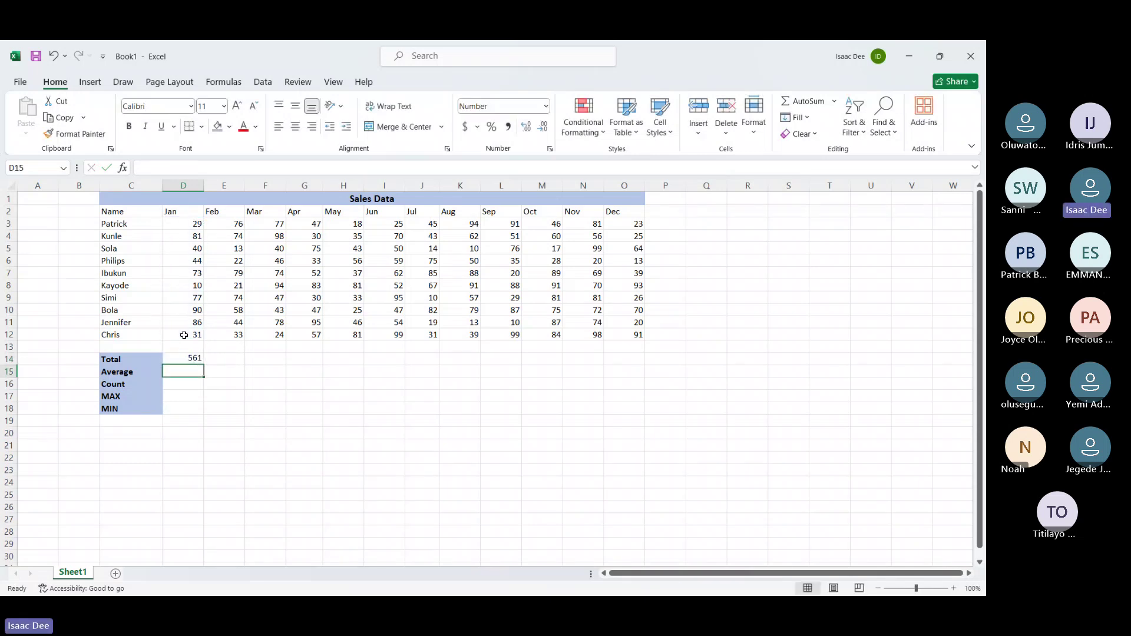
pyautogui.click(189, 359)
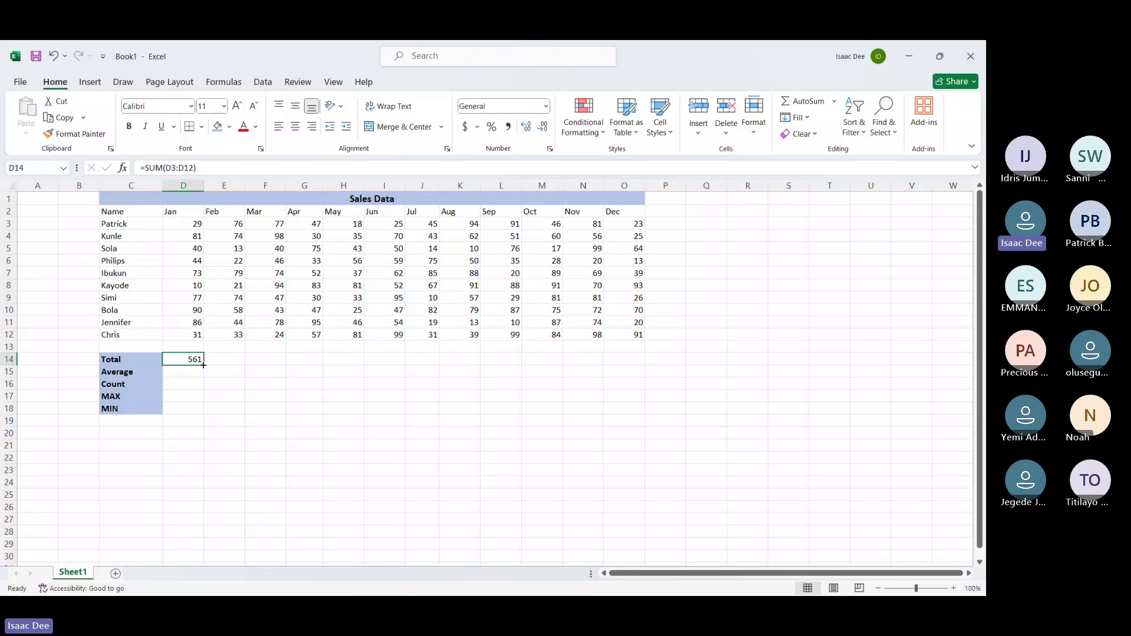
pyautogui.moveTo(202, 366); pyautogui.dragTo(628, 362)
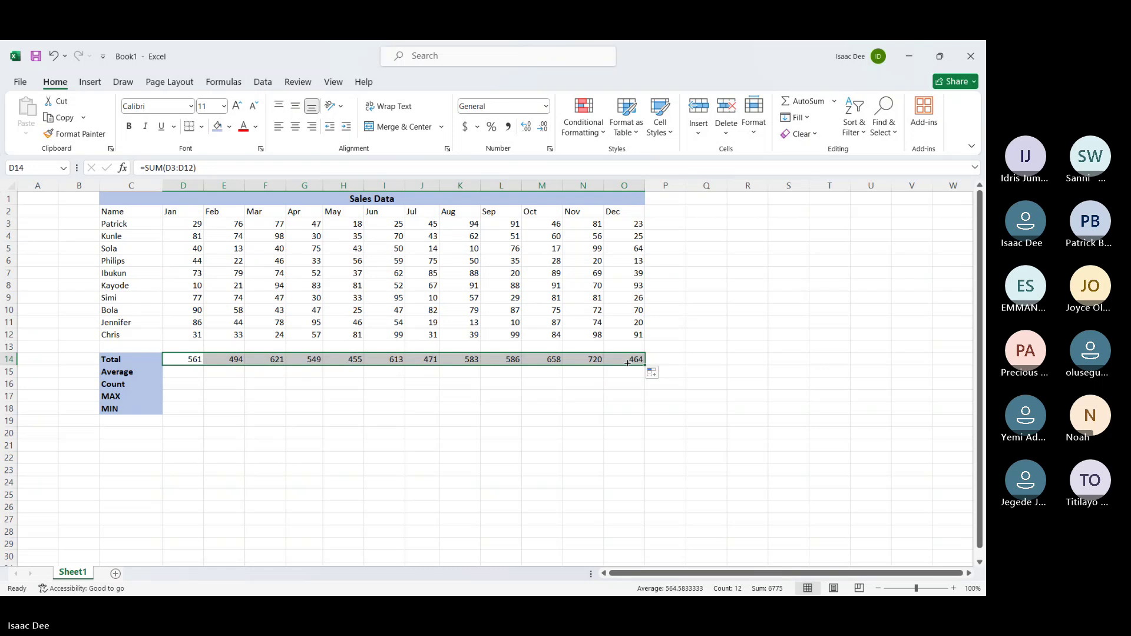
pyautogui.click(628, 385)
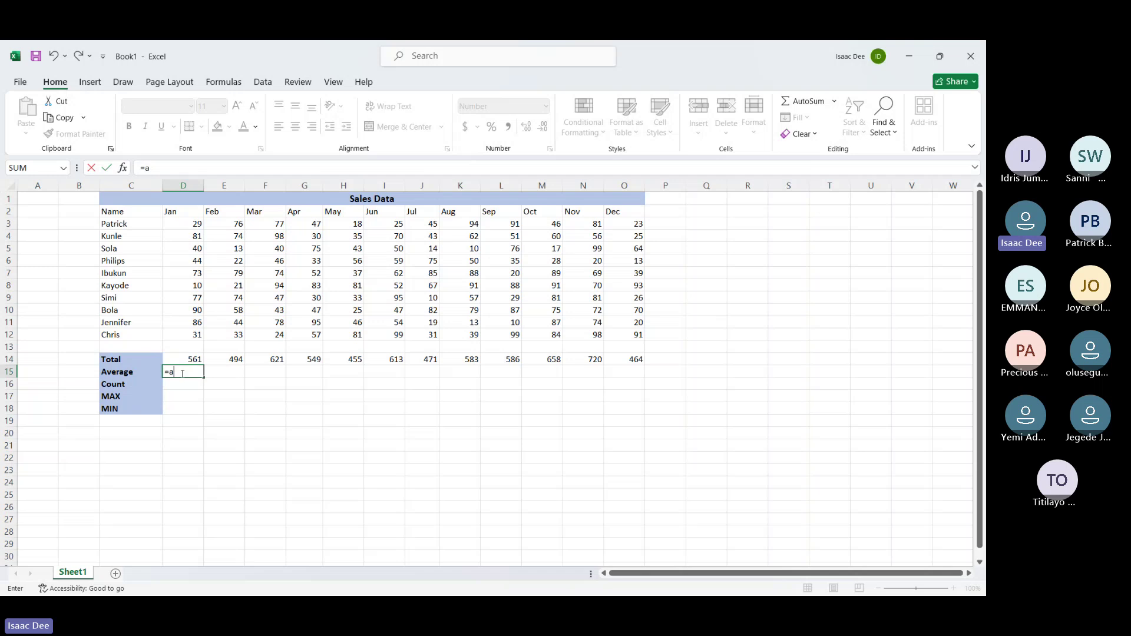
# Complete the AVERAGE formula for D3:D12 in D15 and fill it across to December in O15
pyautogui.write('vera')
pyautogui.press('Tab')
pyautogui.moveTo(189, 223); pyautogui.dragTo(184, 334)
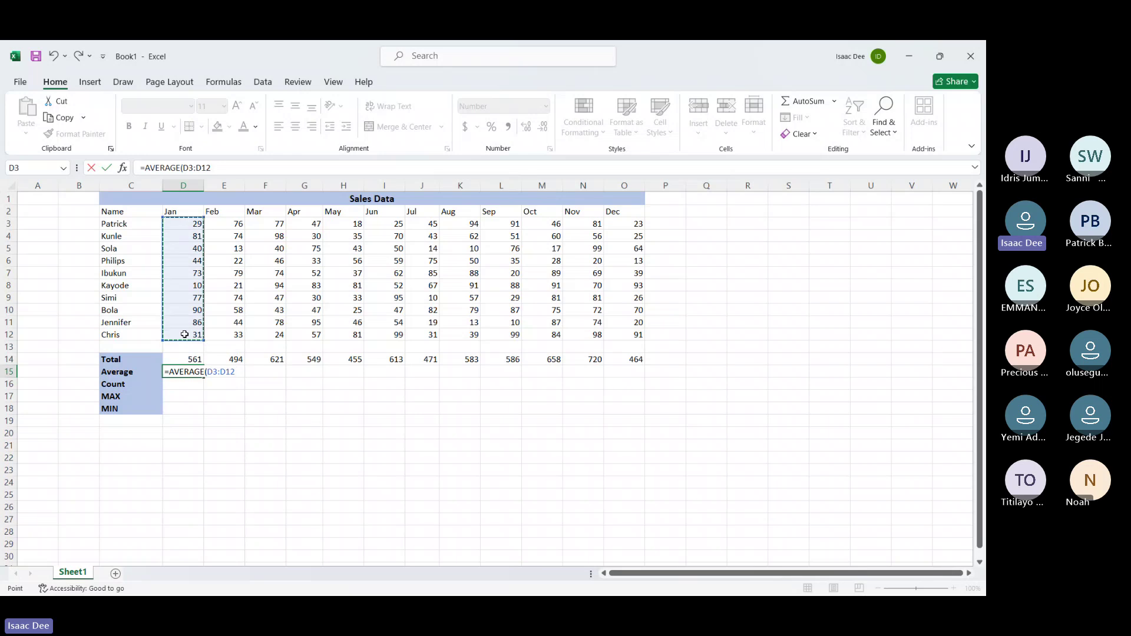
pyautogui.press('Return')
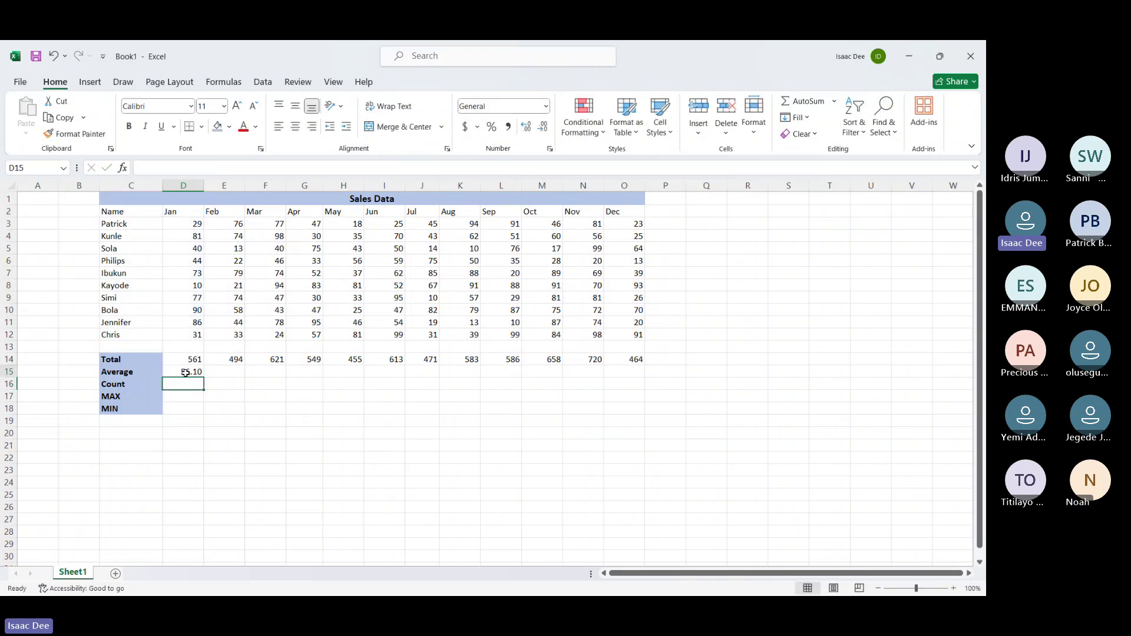
pyautogui.click(186, 372)
pyautogui.moveTo(204, 377); pyautogui.dragTo(629, 380)
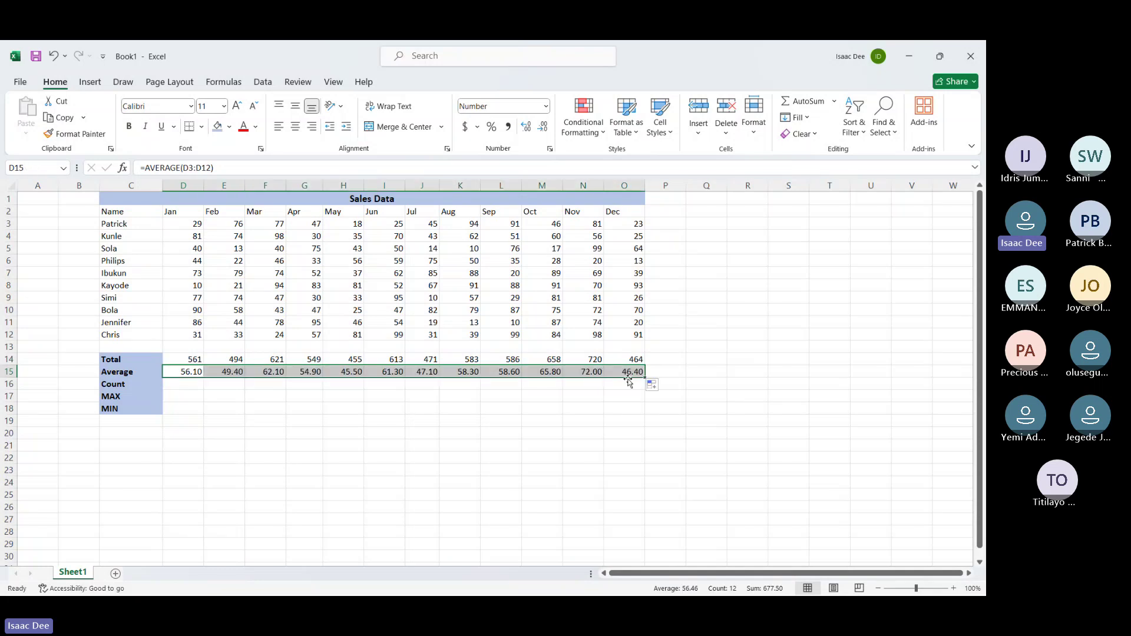
# Enter a COUNT formula for D3:D12 in D16 and fill it across to December in O16
pyautogui.click(174, 383)
pyautogui.write('=coun')
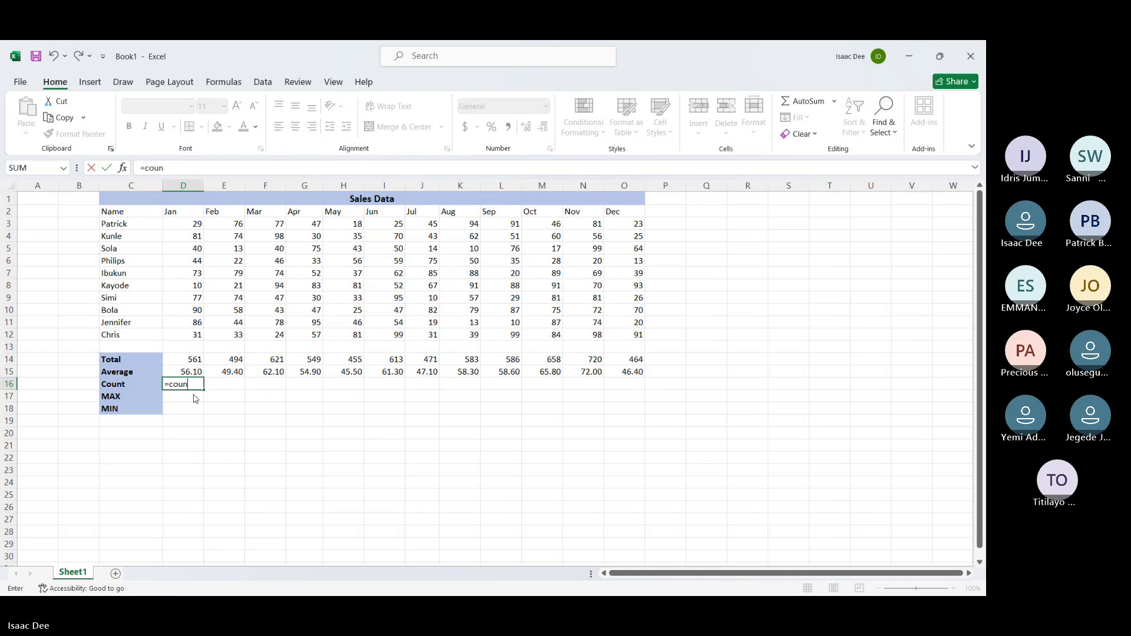
pyautogui.press('Tab')
pyautogui.moveTo(189, 223); pyautogui.dragTo(185, 332)
pyautogui.press('Return')
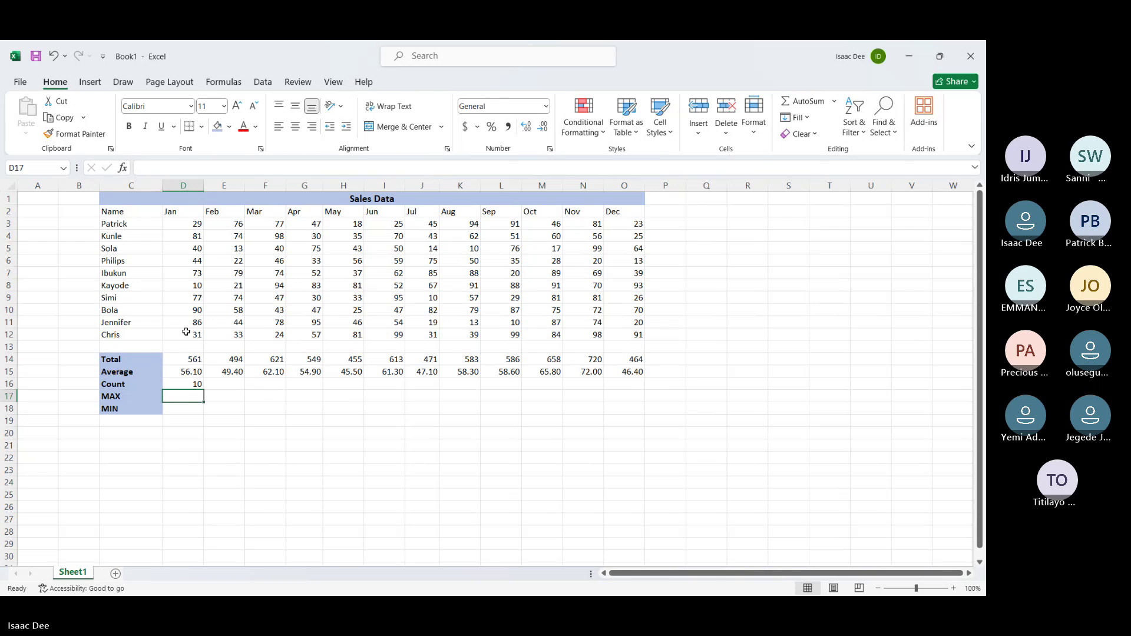
pyautogui.click(194, 381)
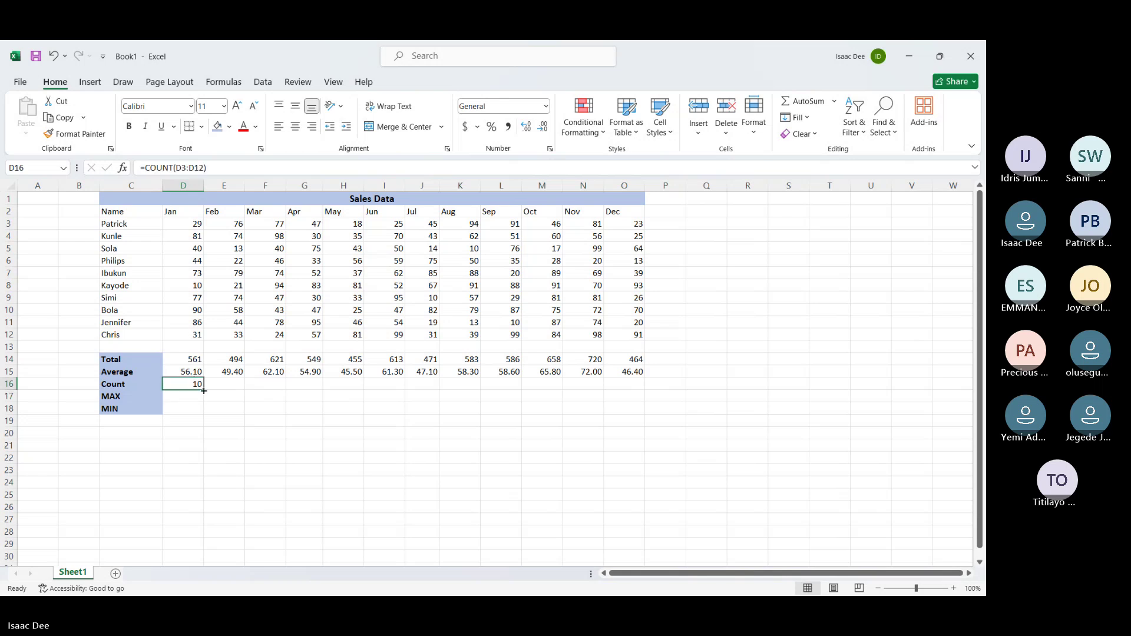
pyautogui.moveTo(204, 390); pyautogui.dragTo(640, 386)
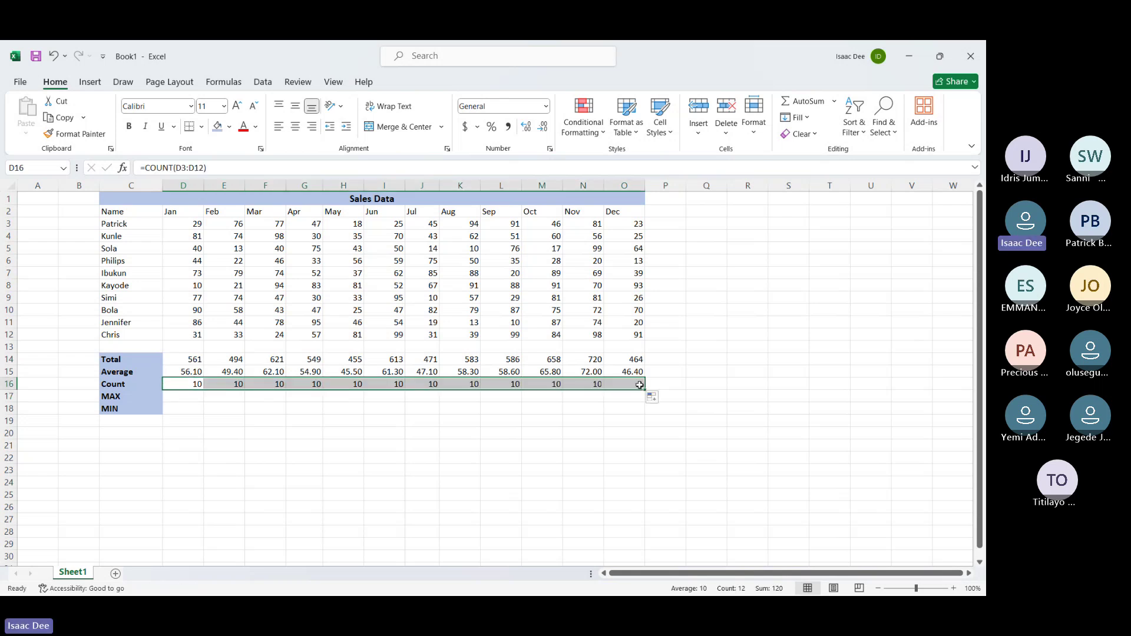
# Enter a MAX formula for D3:D12 in D17 and fill it across to December in O17
pyautogui.click(182, 396)
pyautogui.write('=')
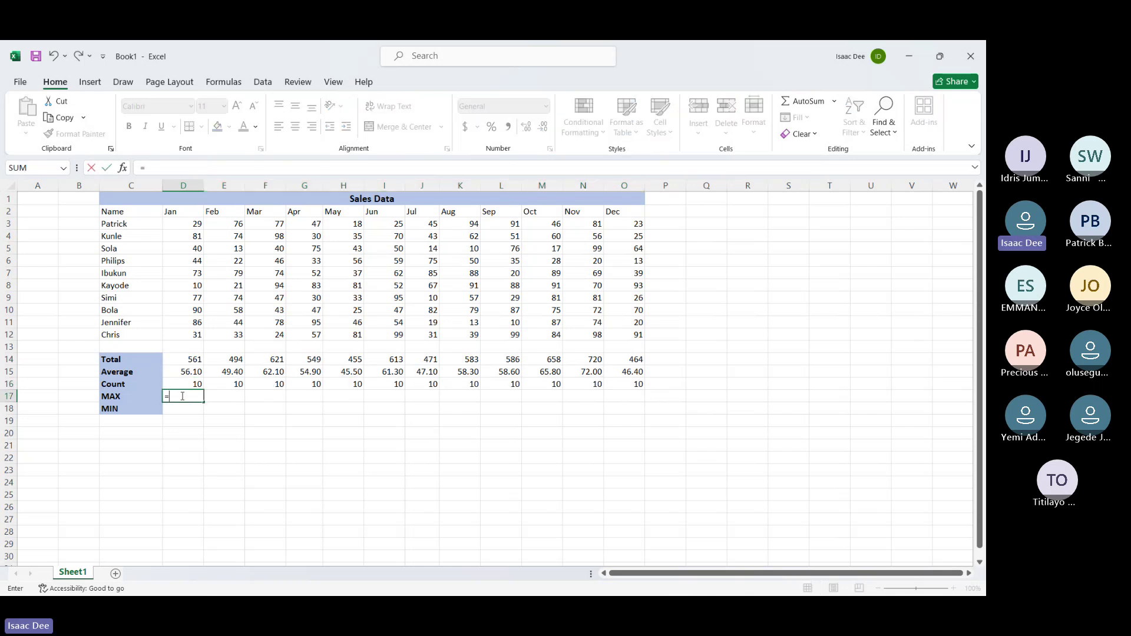
pyautogui.write('max')
pyautogui.press('Tab')
pyautogui.moveTo(178, 223); pyautogui.dragTo(188, 331)
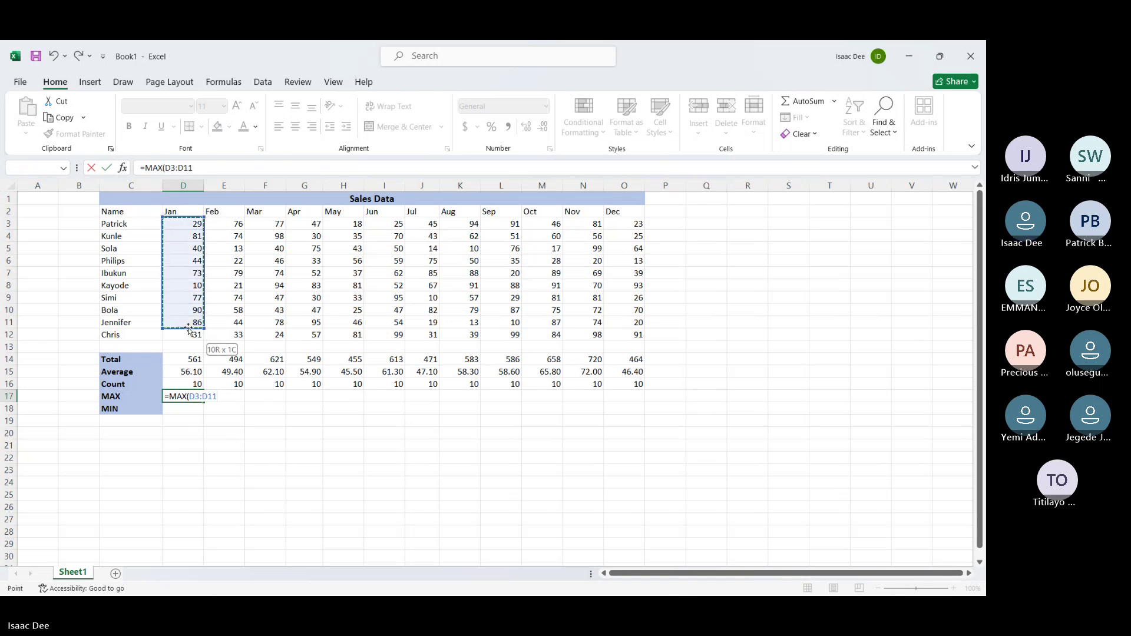
pyautogui.press('Return')
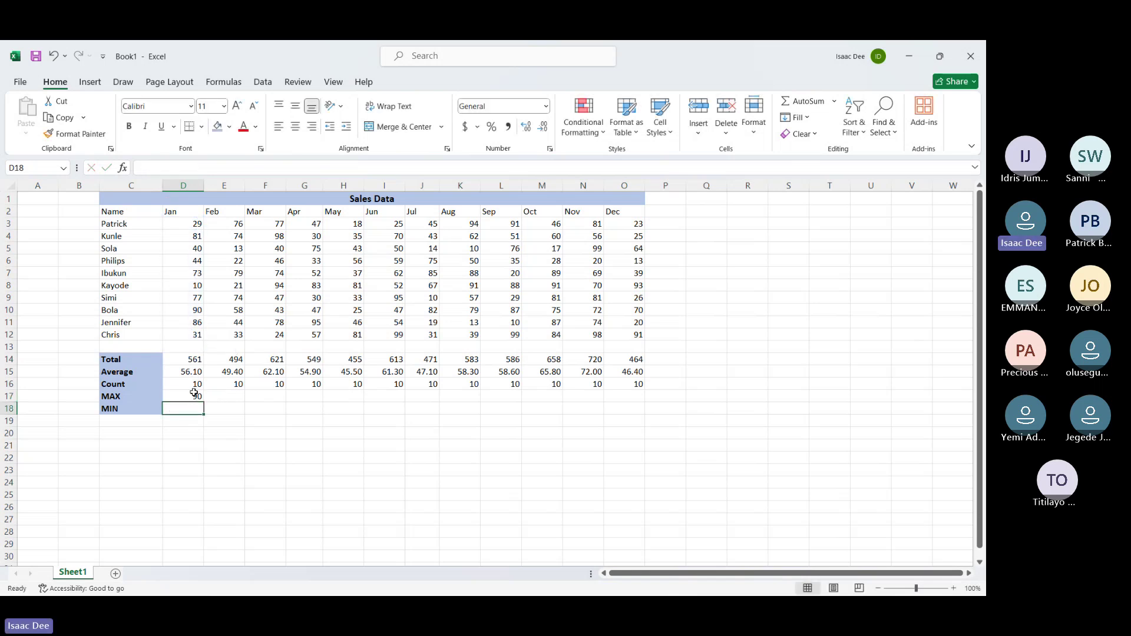
pyautogui.click(195, 396)
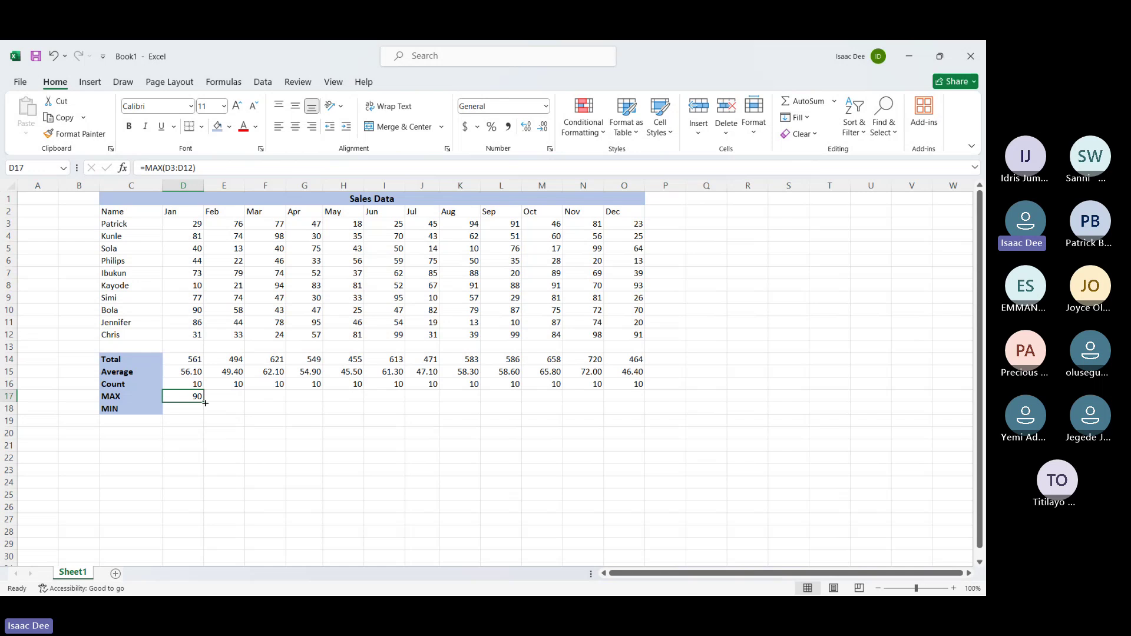
pyautogui.moveTo(203, 401); pyautogui.dragTo(631, 402)
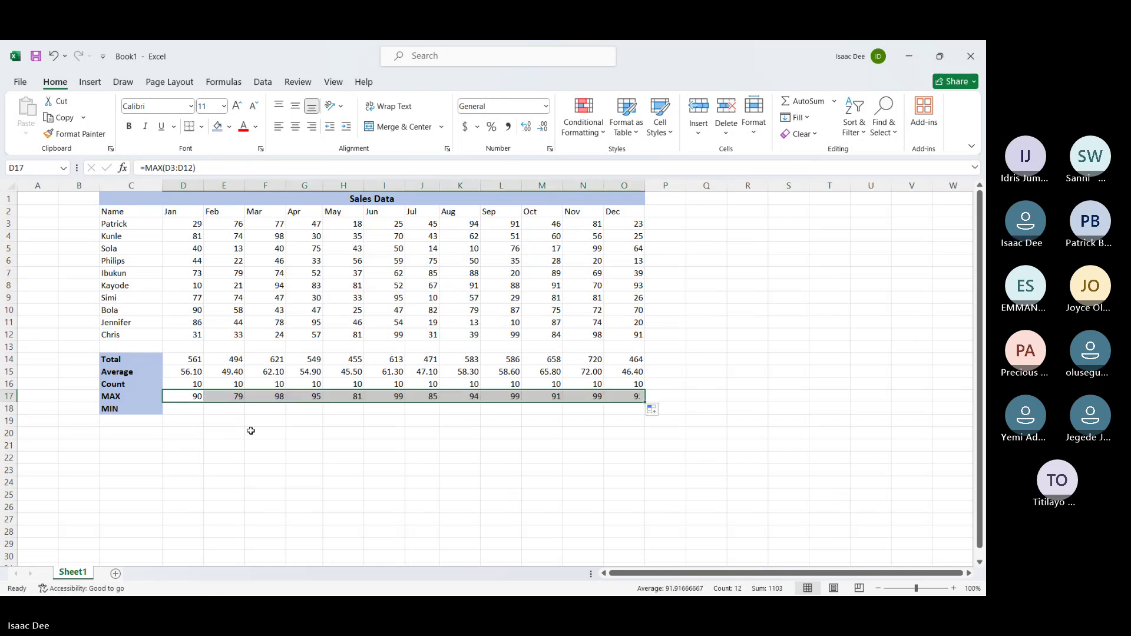
# Enter a MIN formula for D3:D12 in D18 and fill it across the row through P18
pyautogui.click(184, 408)
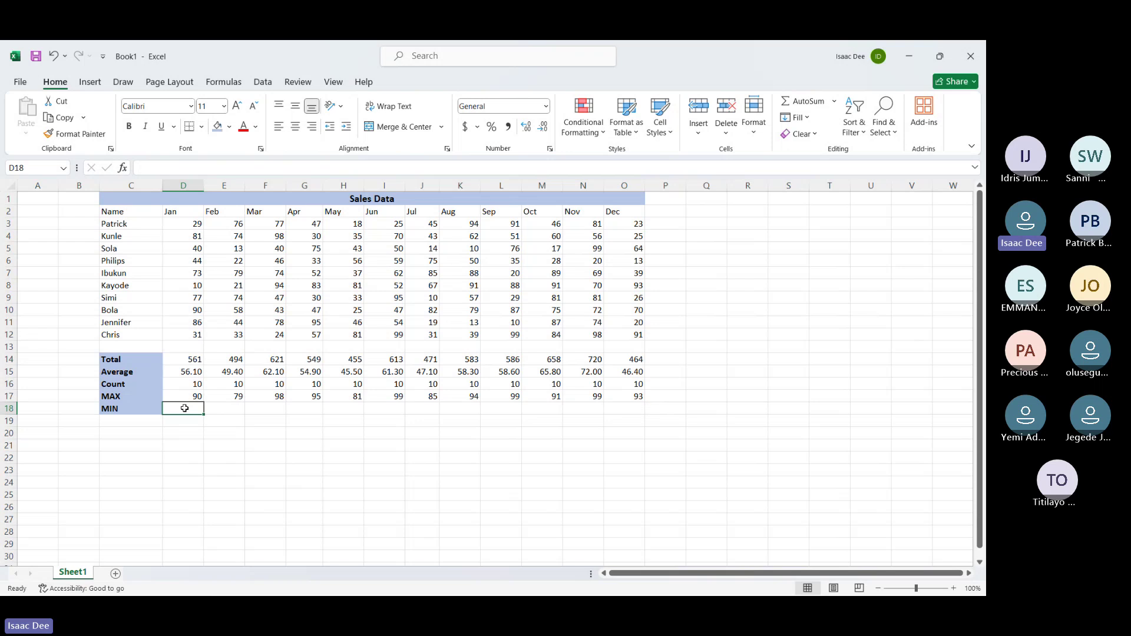
pyautogui.write('=min')
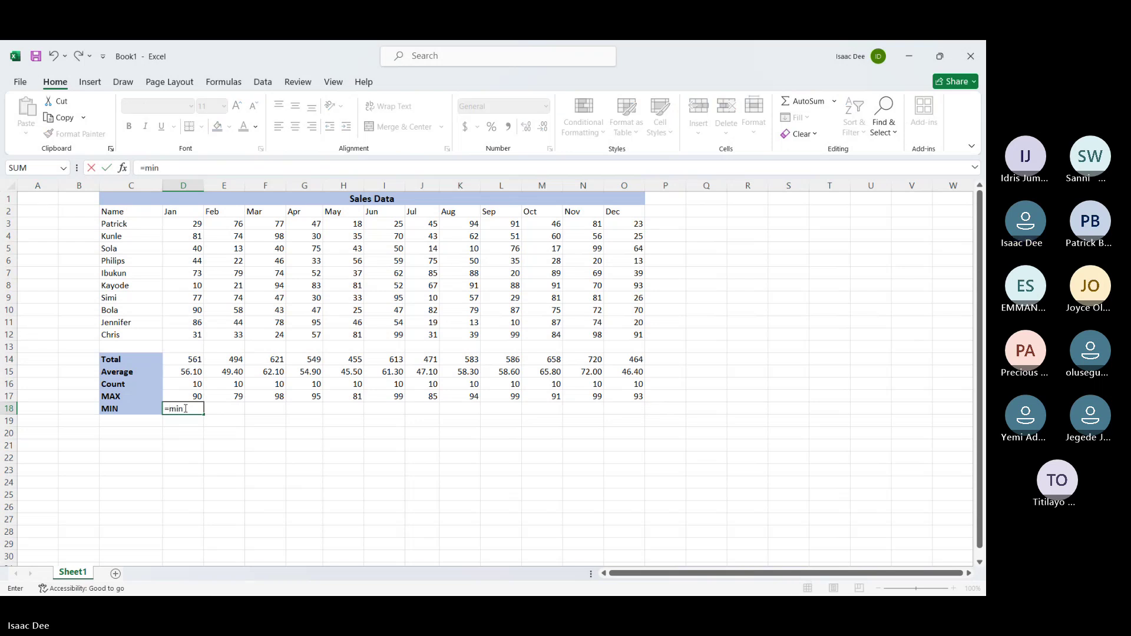
pyautogui.press('Tab')
pyautogui.moveTo(195, 223); pyautogui.dragTo(194, 332)
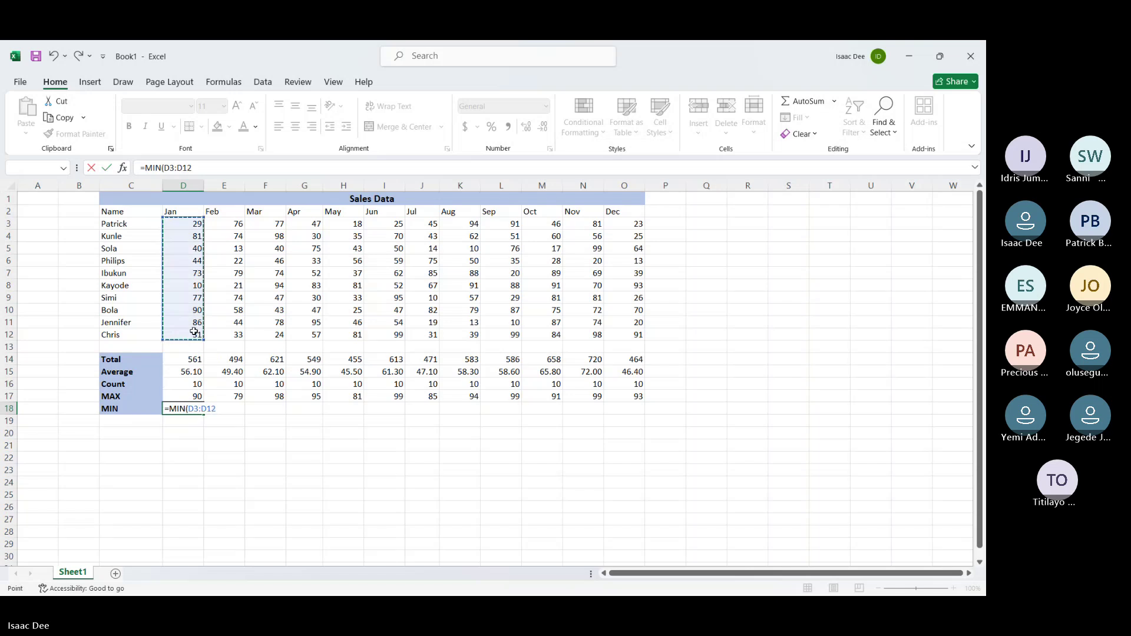
pyautogui.press('Return')
pyautogui.click(195, 409)
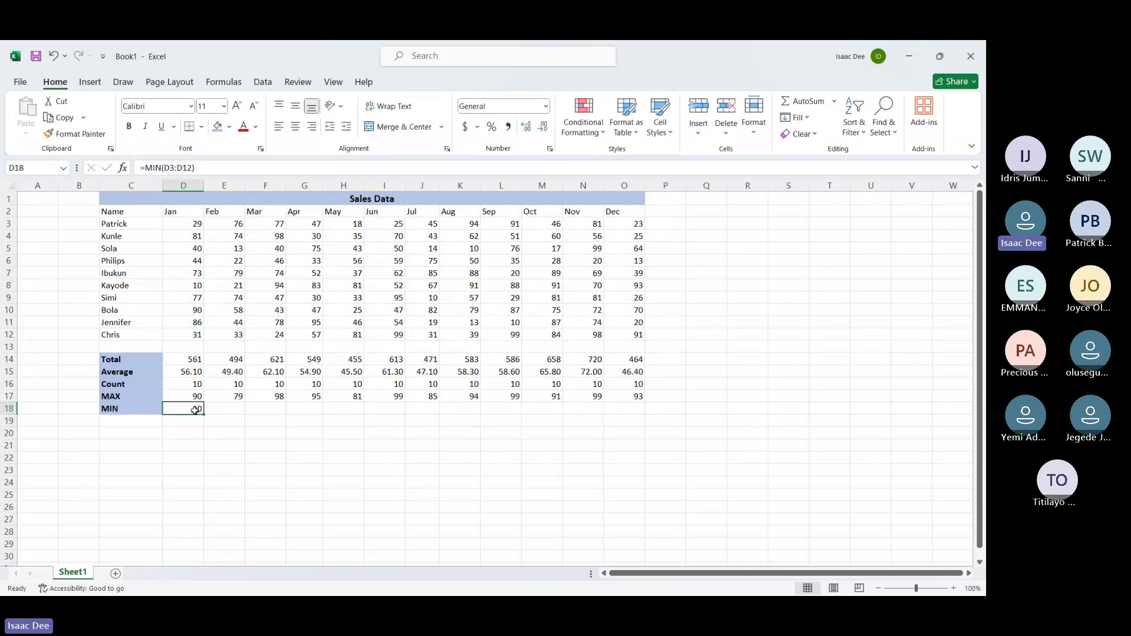
pyautogui.moveTo(204, 414); pyautogui.dragTo(665, 415)
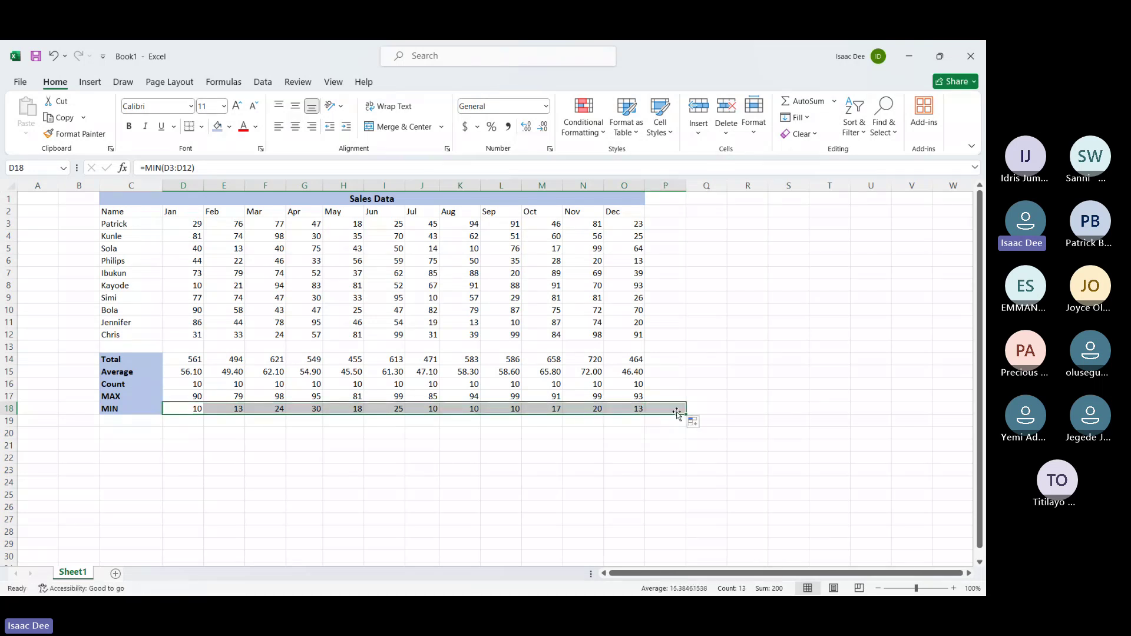
# Enter the sample values 2, 4, 5, 6, 7 and 8 in P4 through P9, beside the December figures
pyautogui.click(651, 445)
pyautogui.moveTo(663, 221); pyautogui.dragTo(664, 331)
pyautogui.click(744, 312)
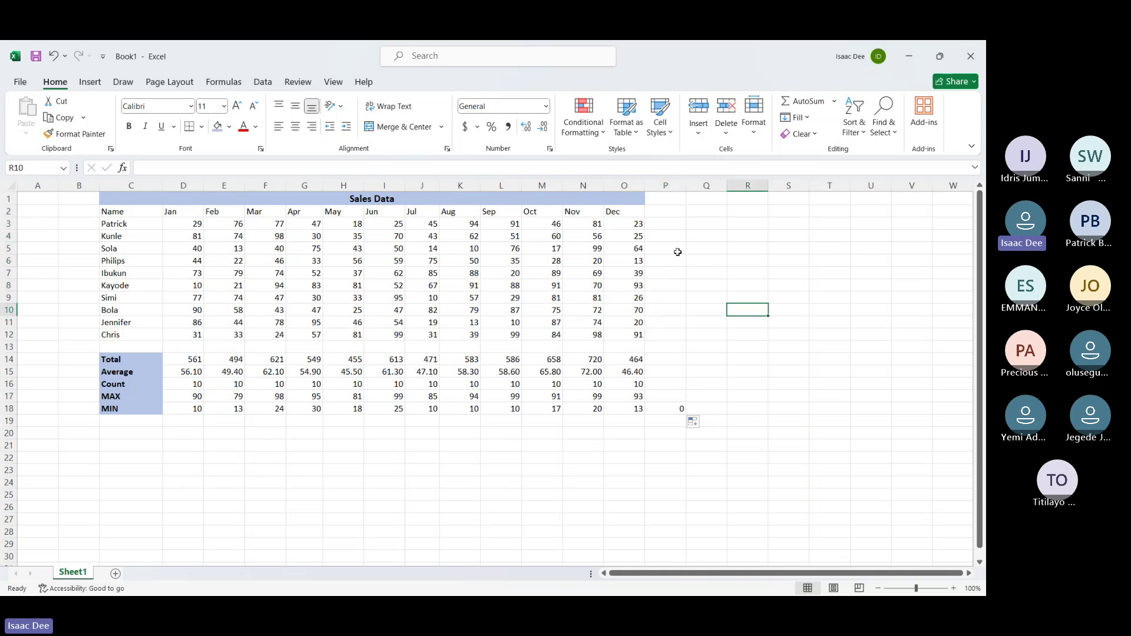
pyautogui.click(663, 235)
pyautogui.write('2')
pyautogui.press('Return')
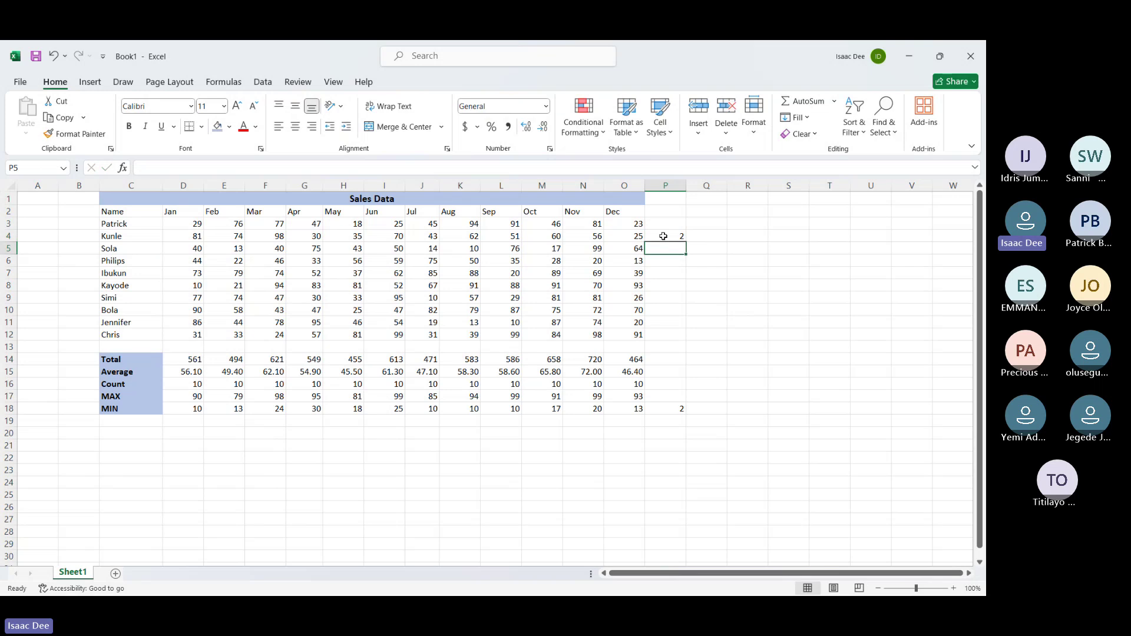
pyautogui.write('4')
pyautogui.press('Return')
pyautogui.write('5')
pyautogui.press('Return')
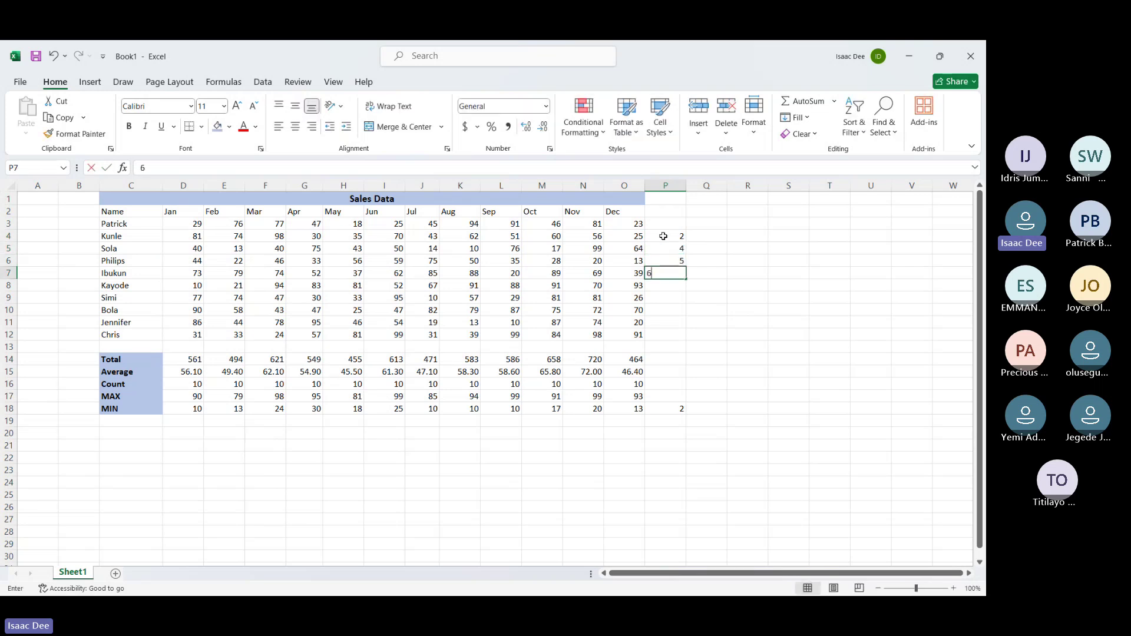
pyautogui.write('6')
pyautogui.press('Return')
pyautogui.write('7')
pyautogui.press('Return')
pyautogui.write('8')
pyautogui.press('Return')
pyautogui.write('e')
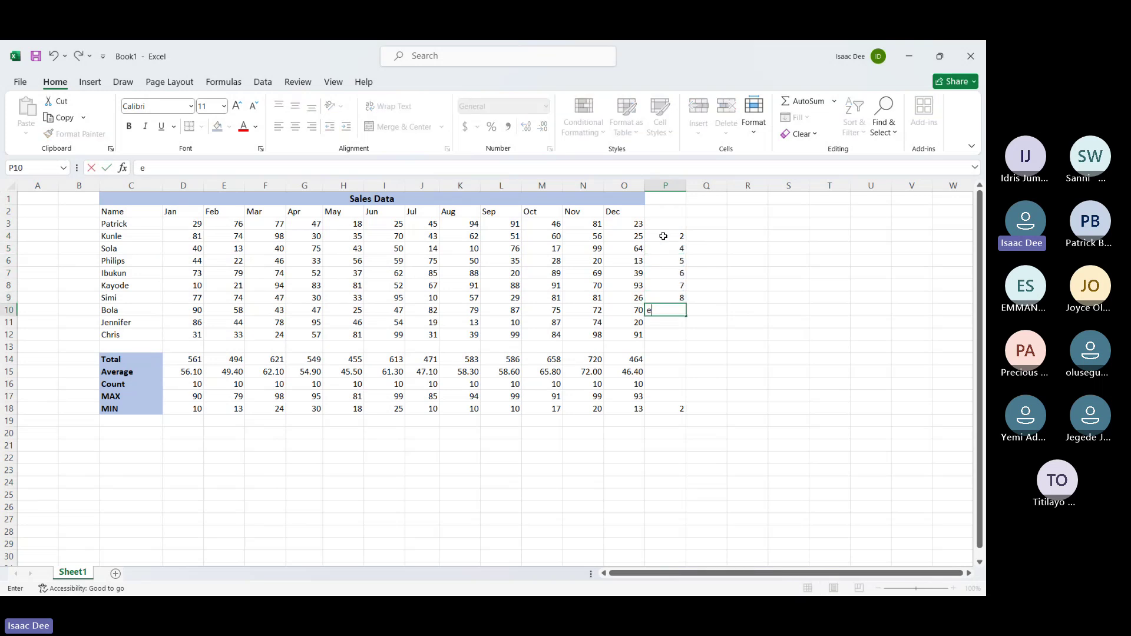
pyautogui.write('6')
pyautogui.hotkey('ctrl', 'Return')
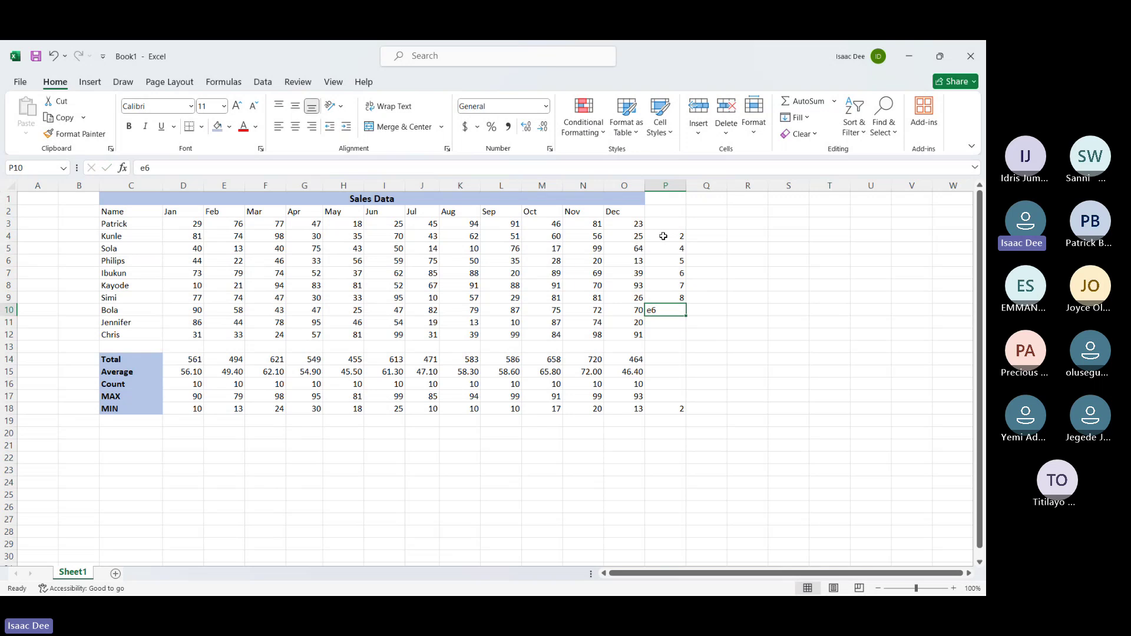
# Enter the sample values 6, 7 and 8 in P10 through P12
pyautogui.write('6')
pyautogui.press('Return')
pyautogui.write('7')
pyautogui.press('Return')
pyautogui.write('8')
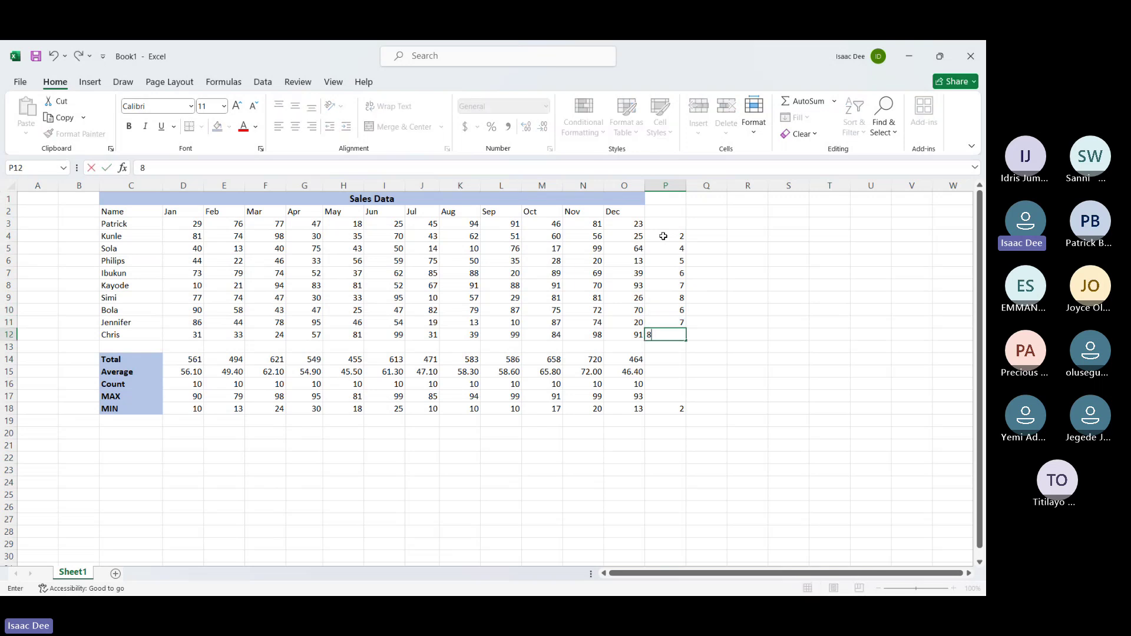
pyautogui.press('Return')
# Enter the sample value 3 in the empty cell P3 above the other column P values
pyautogui.press('Down')
pyautogui.press('Up')
pyautogui.press('Up')
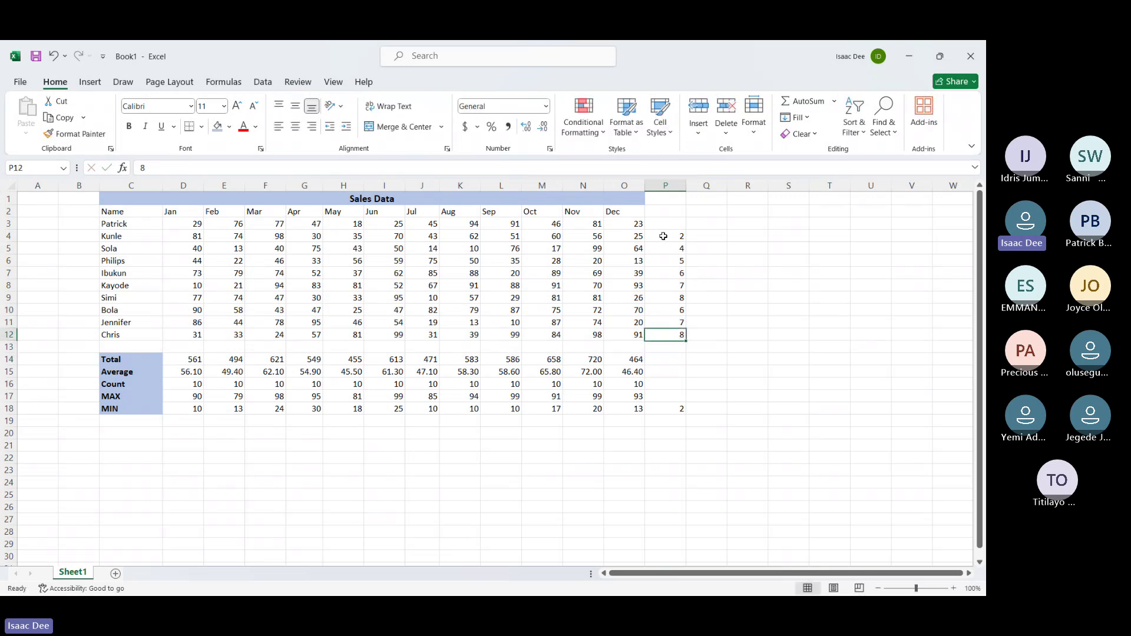
pyautogui.press('Up')
pyautogui.press('Up')
pyautogui.press('Up')
pyautogui.press('Up')
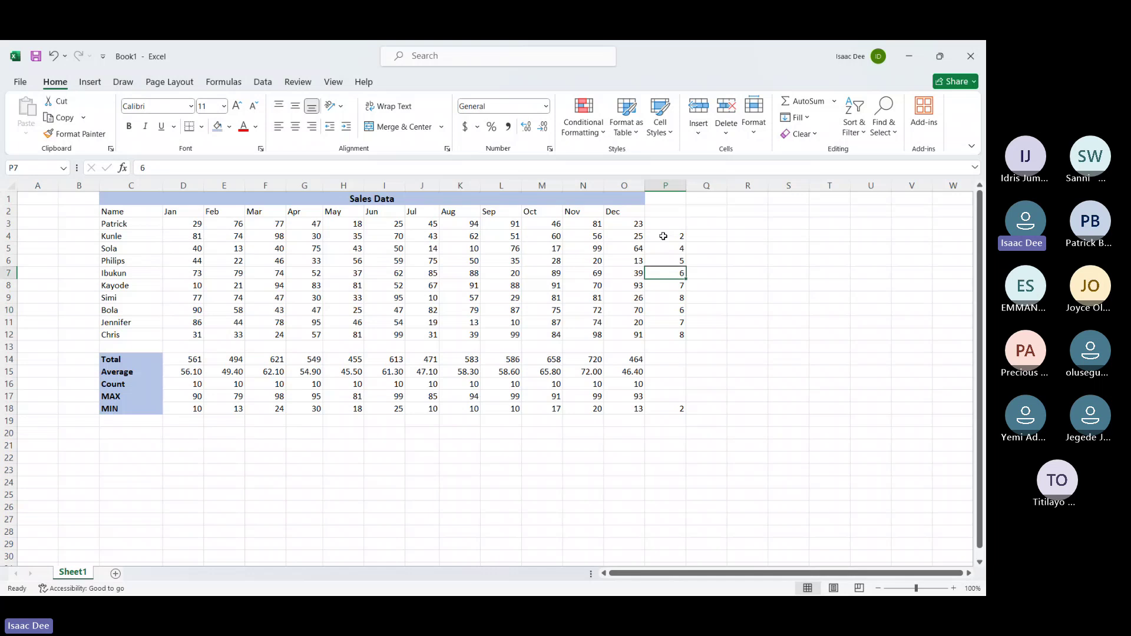
pyautogui.press('Up')
pyautogui.press('Up')
pyautogui.press('Up')
pyautogui.press('Up')
pyautogui.press('Up')
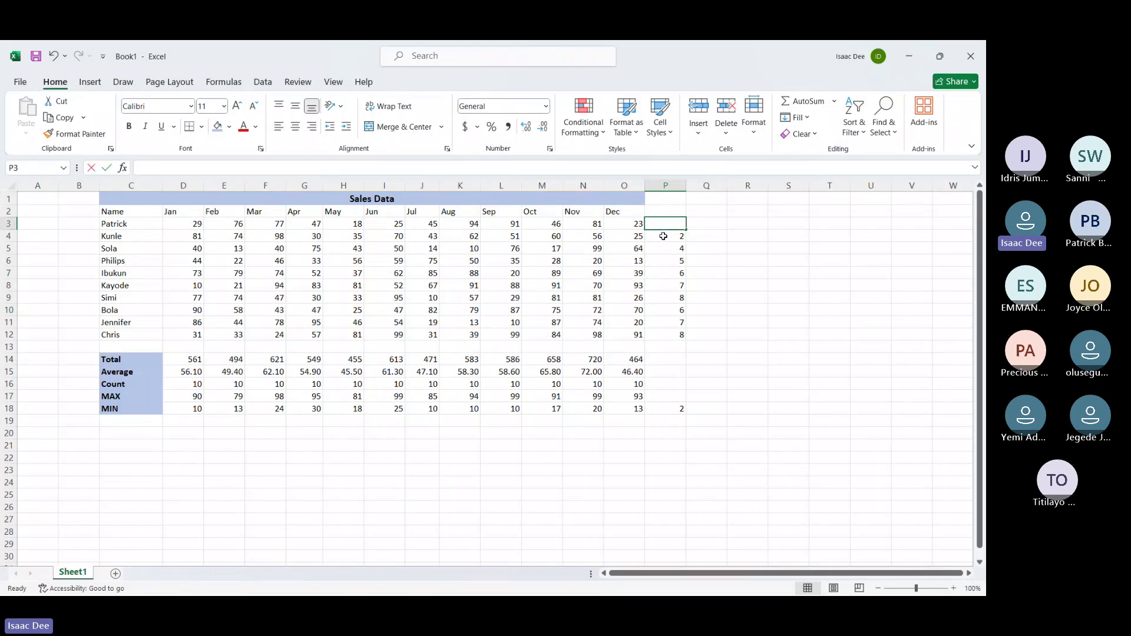
pyautogui.write('3')
pyautogui.press('Return')
pyautogui.press('Right')
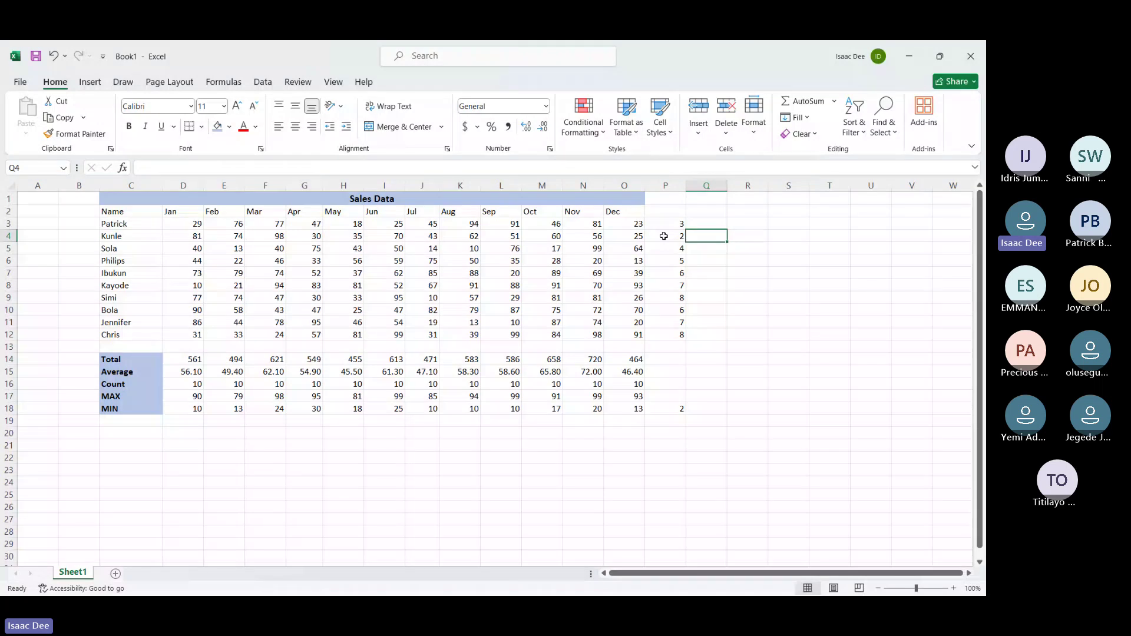
# Clear the sample values and the MIN formula from P3:P18 beside the December column
pyautogui.click(676, 224)
pyautogui.moveTo(676, 225); pyautogui.dragTo(678, 411)
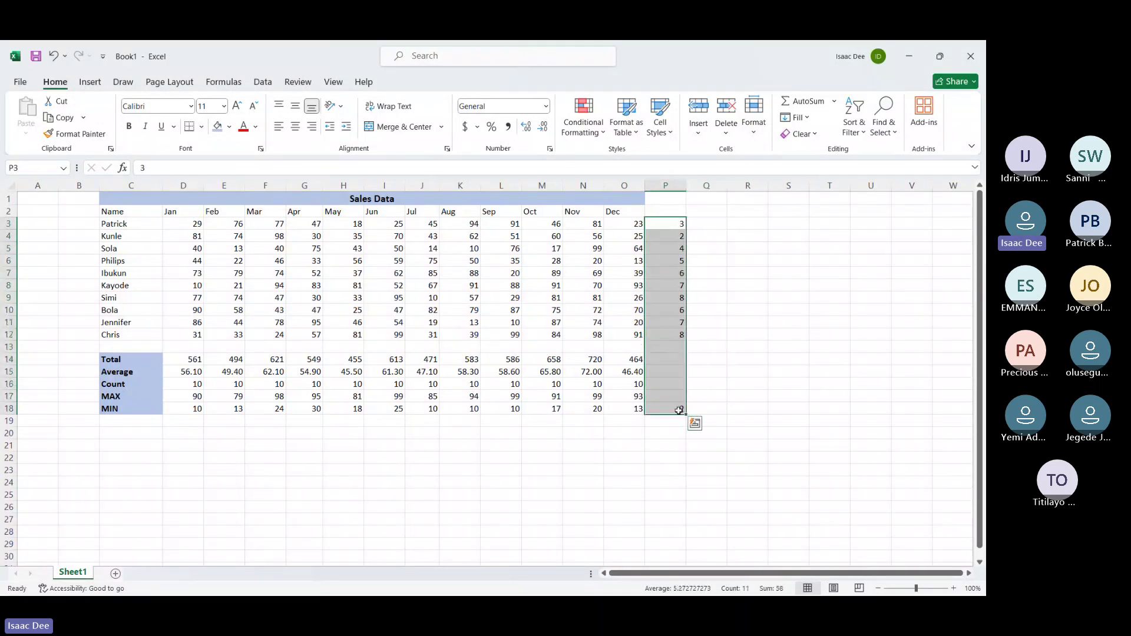
pyautogui.press('Delete')
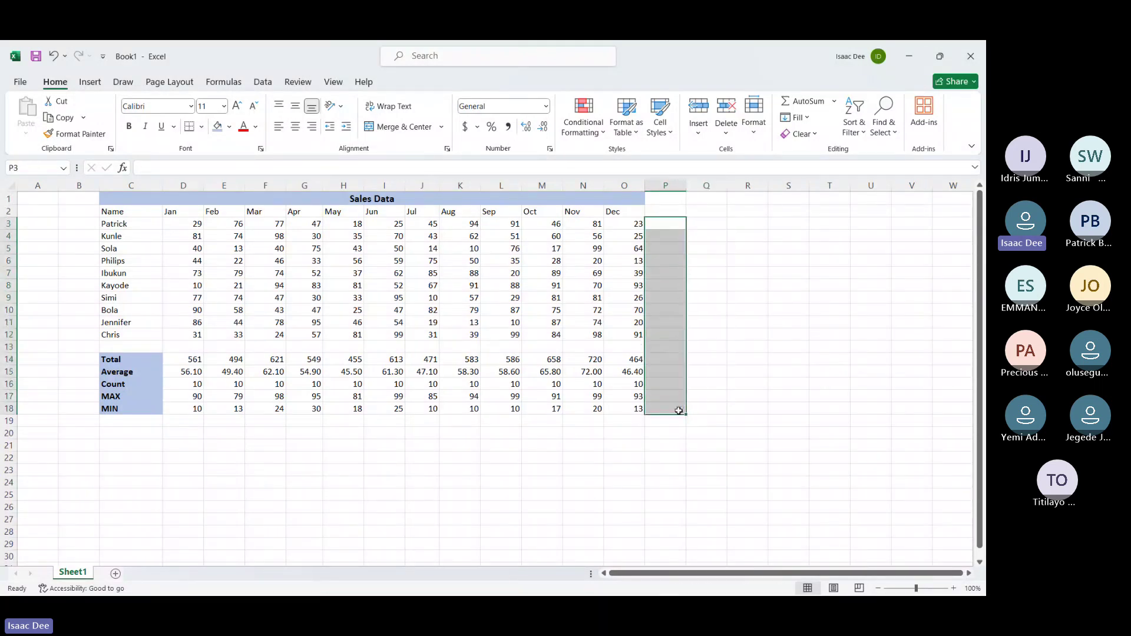
pyautogui.click(531, 504)
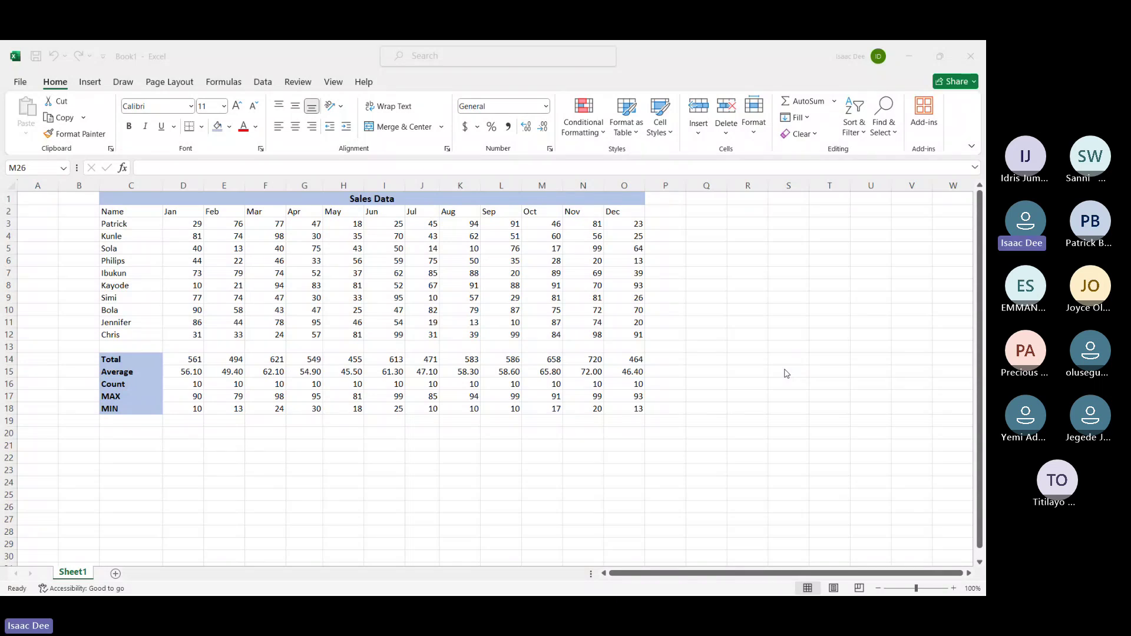
# Add the column heading Total in P2, beside the Dec heading
pyautogui.hotkey('alt', 'Tab')
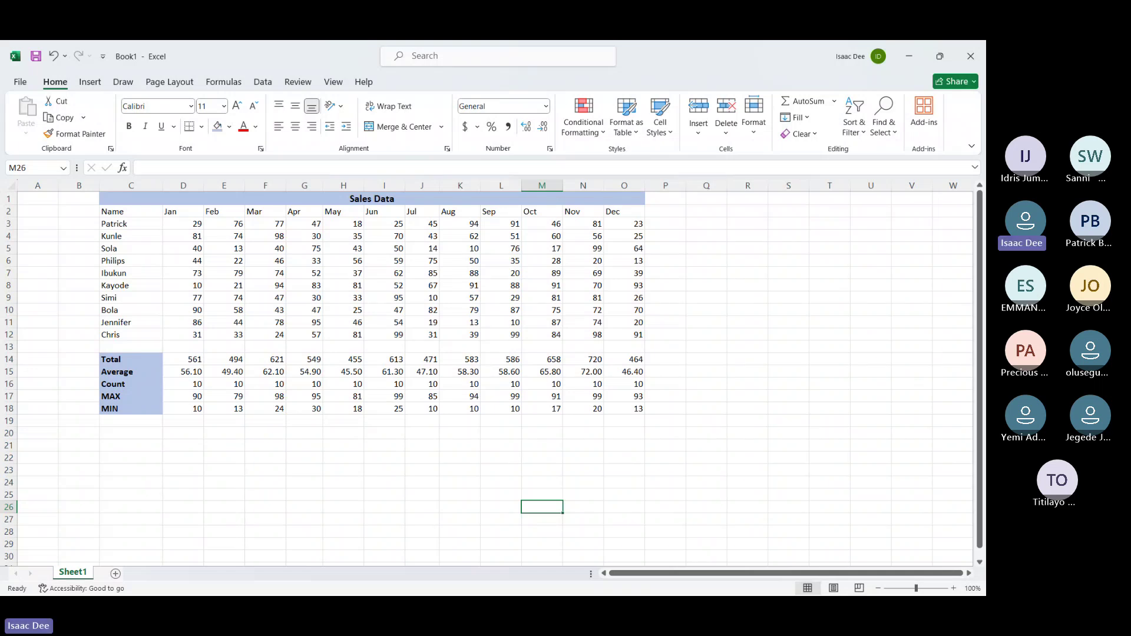
pyautogui.click(670, 210)
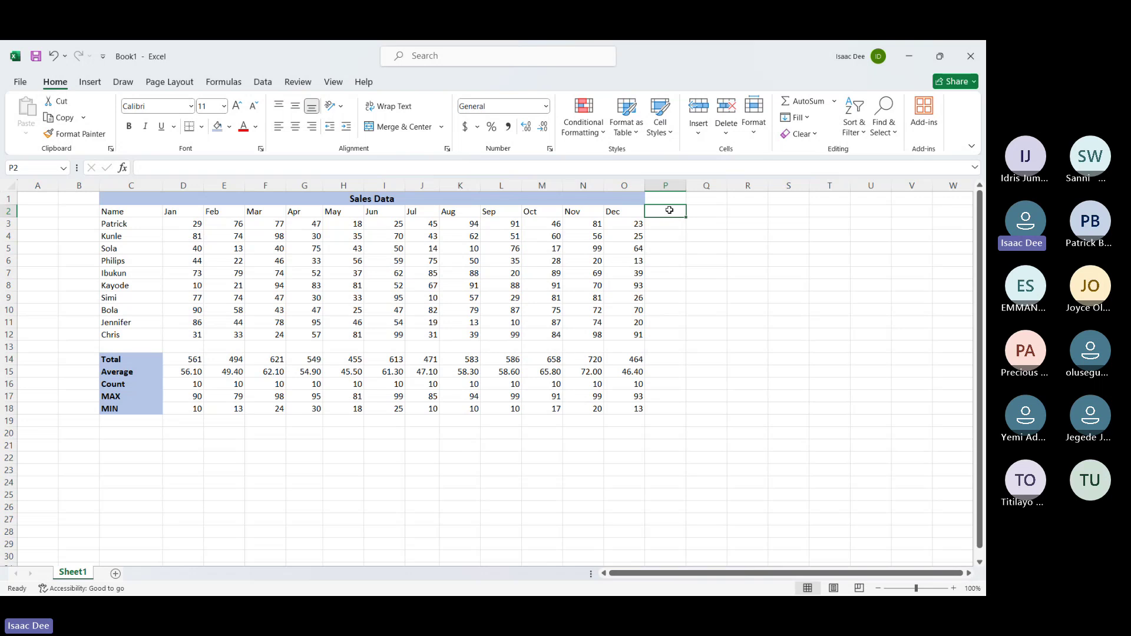
pyautogui.write('Tota')
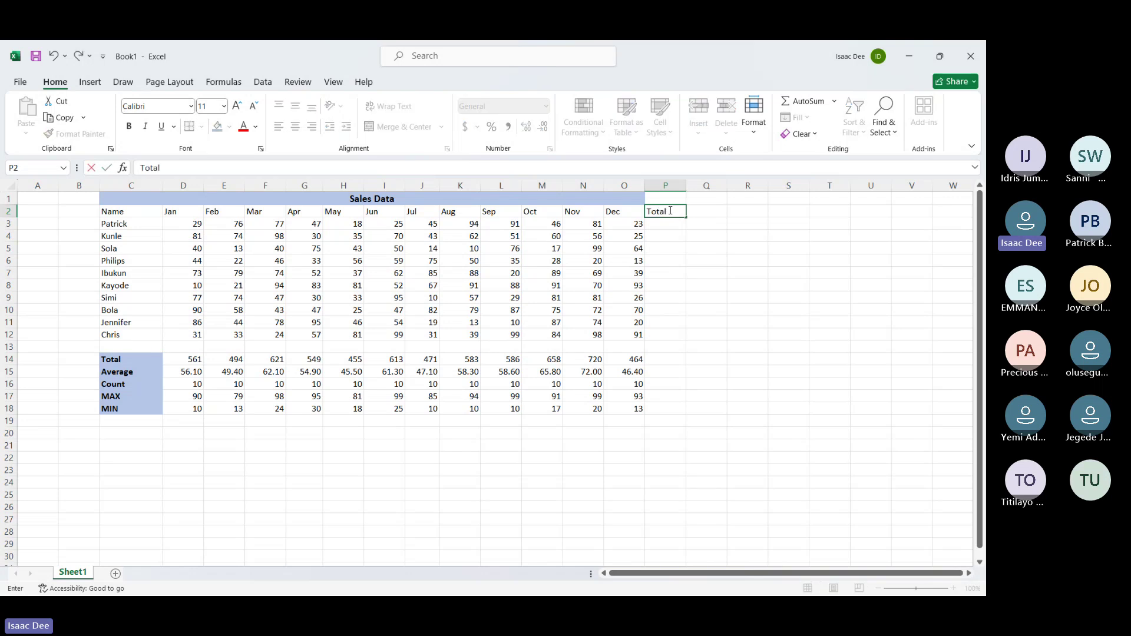
pyautogui.write('l')
pyautogui.press('Return')
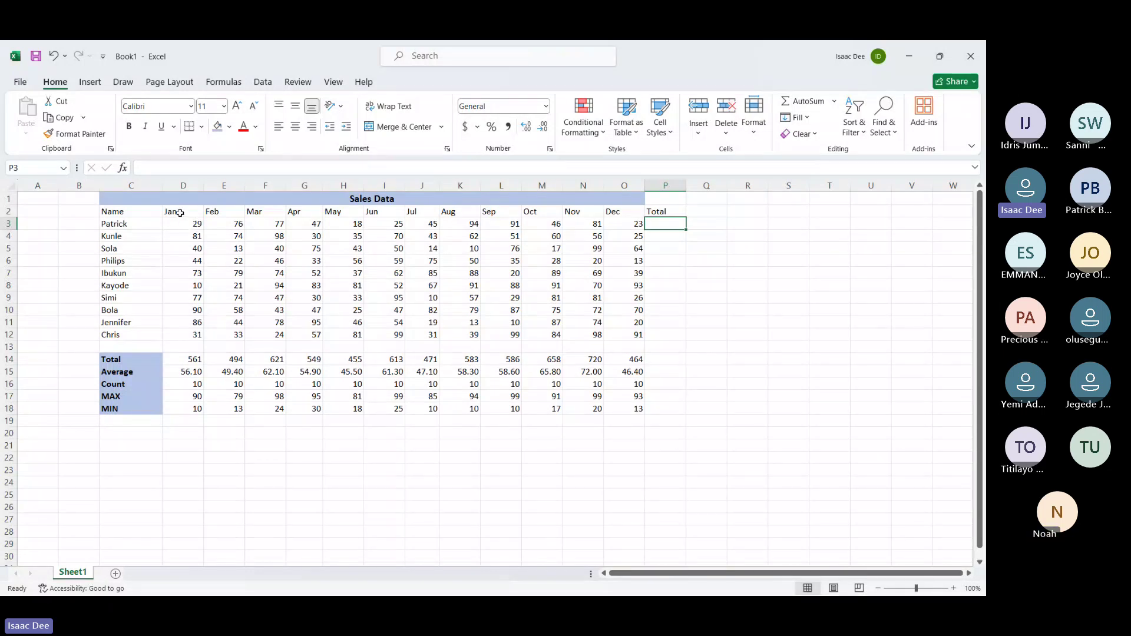
# Select the month headings Jan to Dec in D2:O2 and open the fill colour choices for them
pyautogui.moveTo(178, 213); pyautogui.dragTo(648, 219)
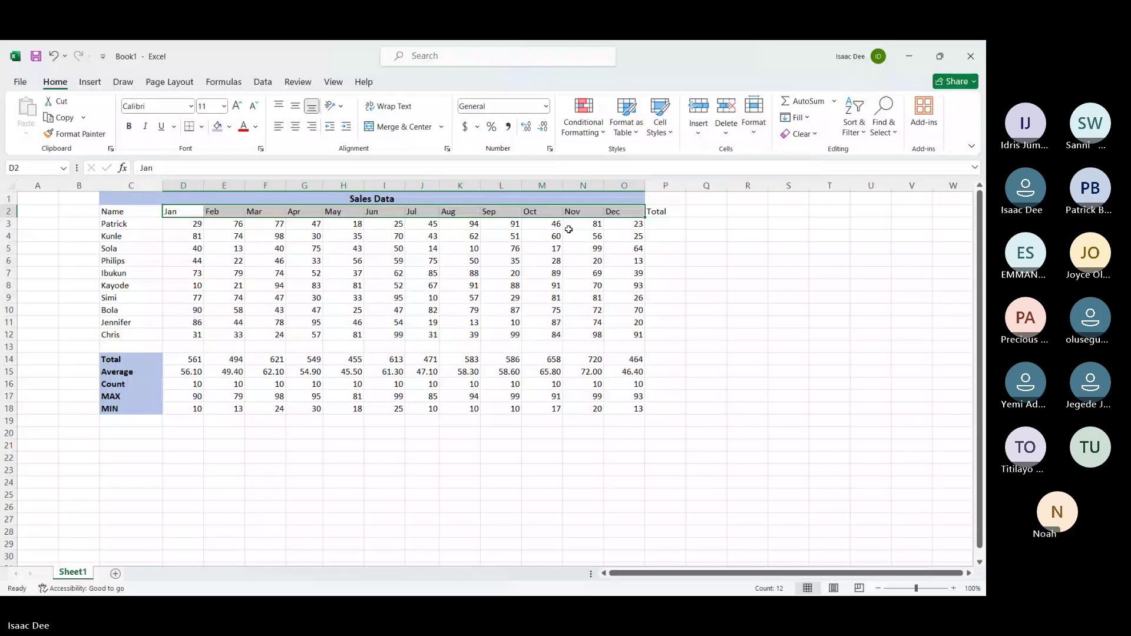
pyautogui.click(627, 66)
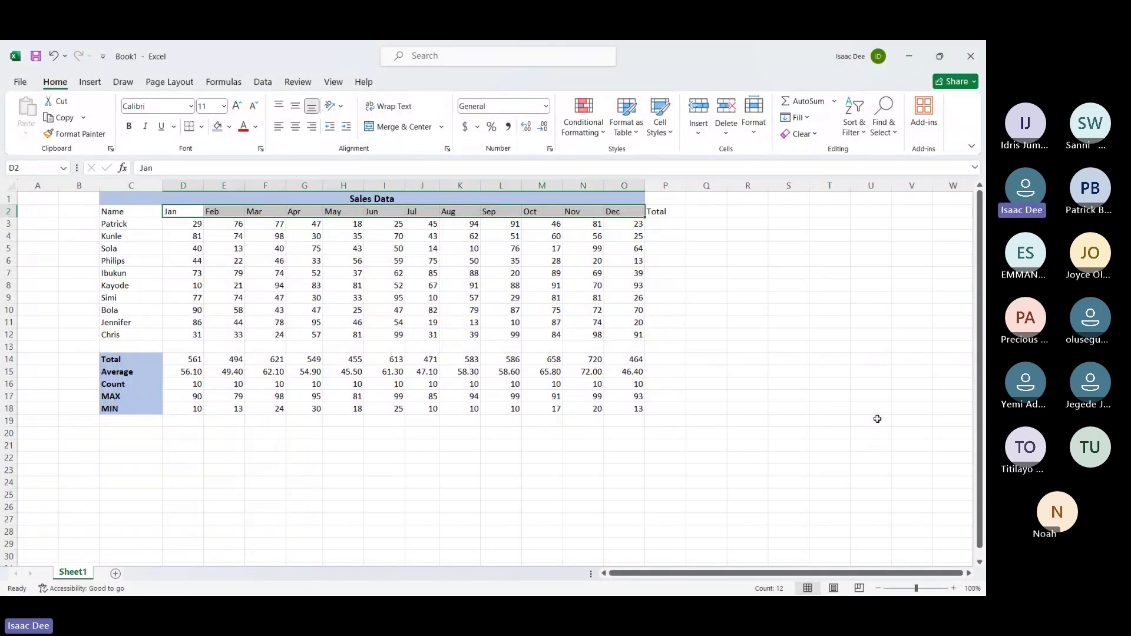
pyautogui.click(228, 127)
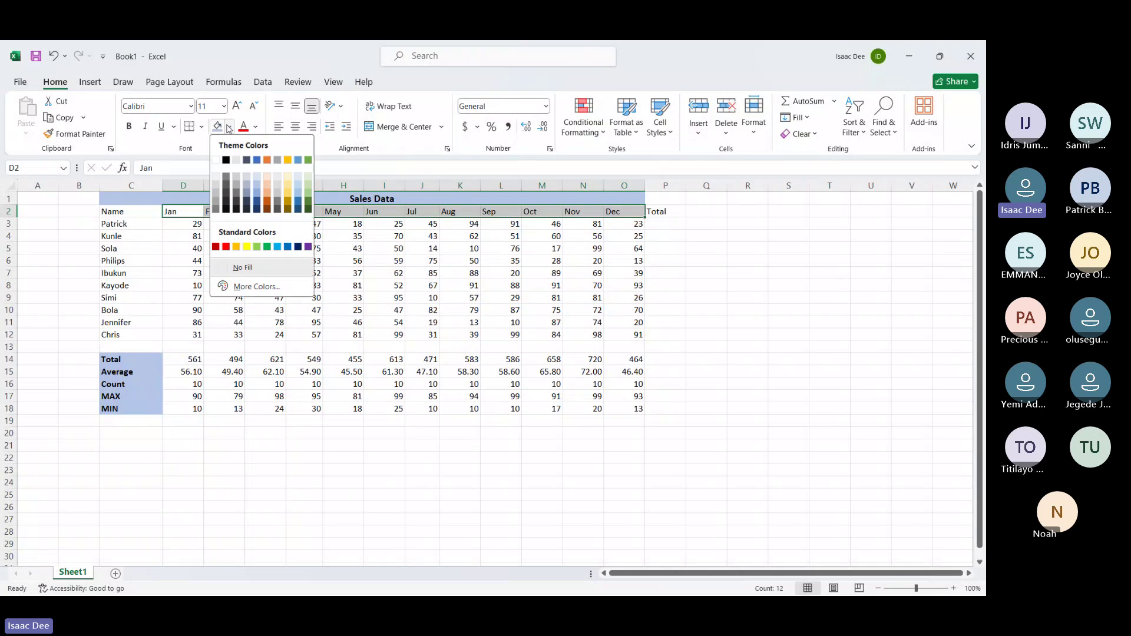
# Fill the Jan to Dec month headers in D2:O2 with a light gold background
pyautogui.click(288, 176)
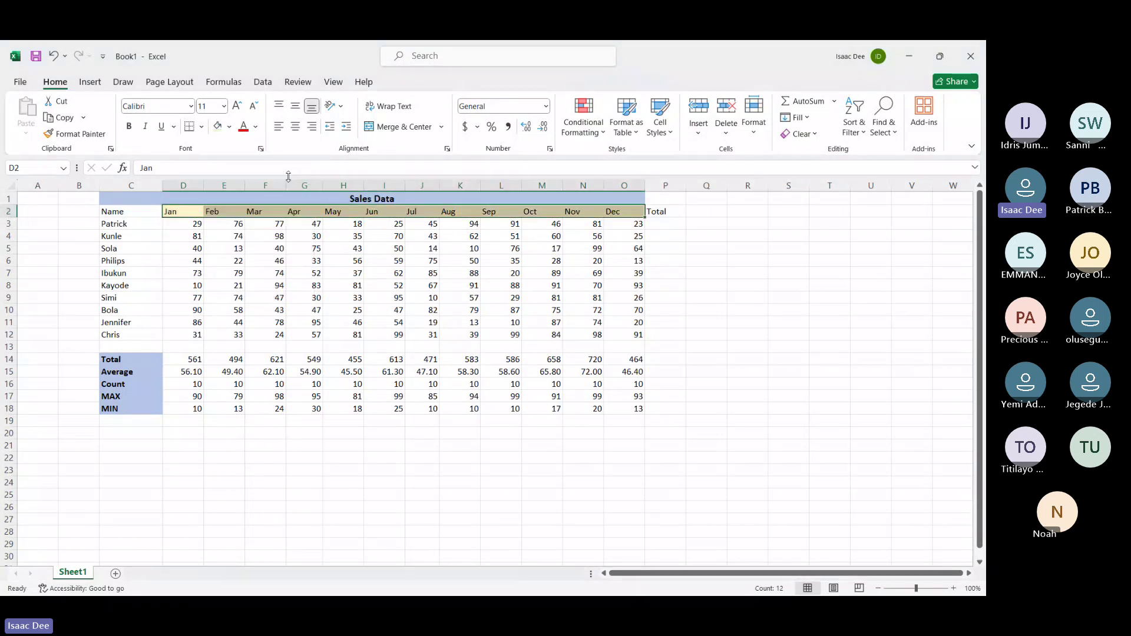
pyautogui.click(333, 446)
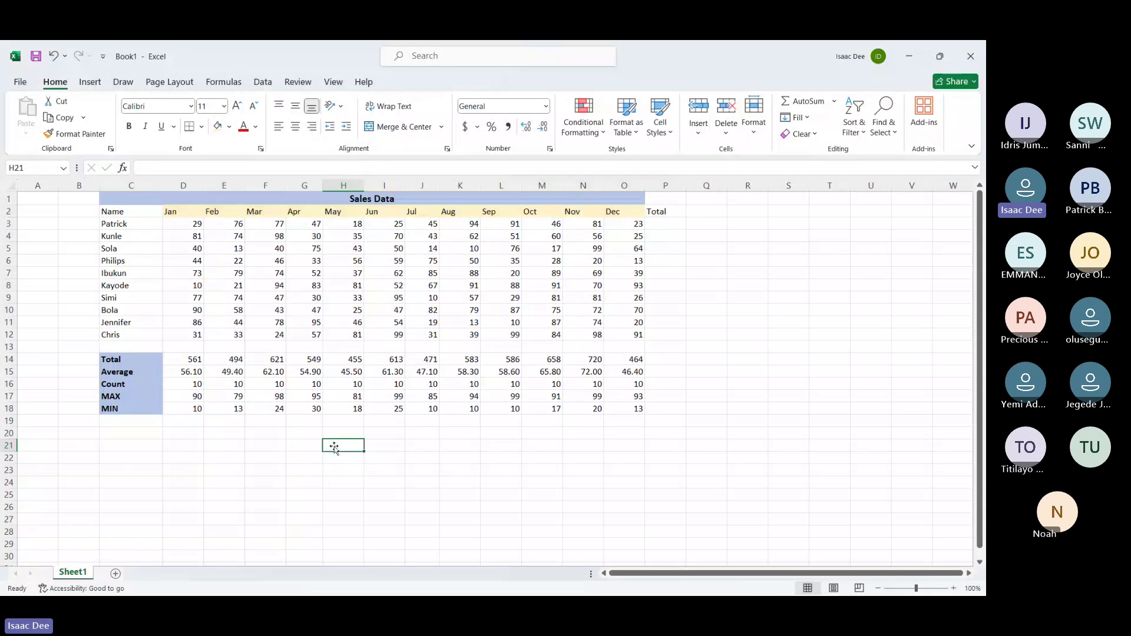
# Clear the monthly sales figures in D3:O12 and enter =RANDBETWEEN(10,100) in cell D3
pyautogui.moveTo(185, 224); pyautogui.dragTo(619, 331)
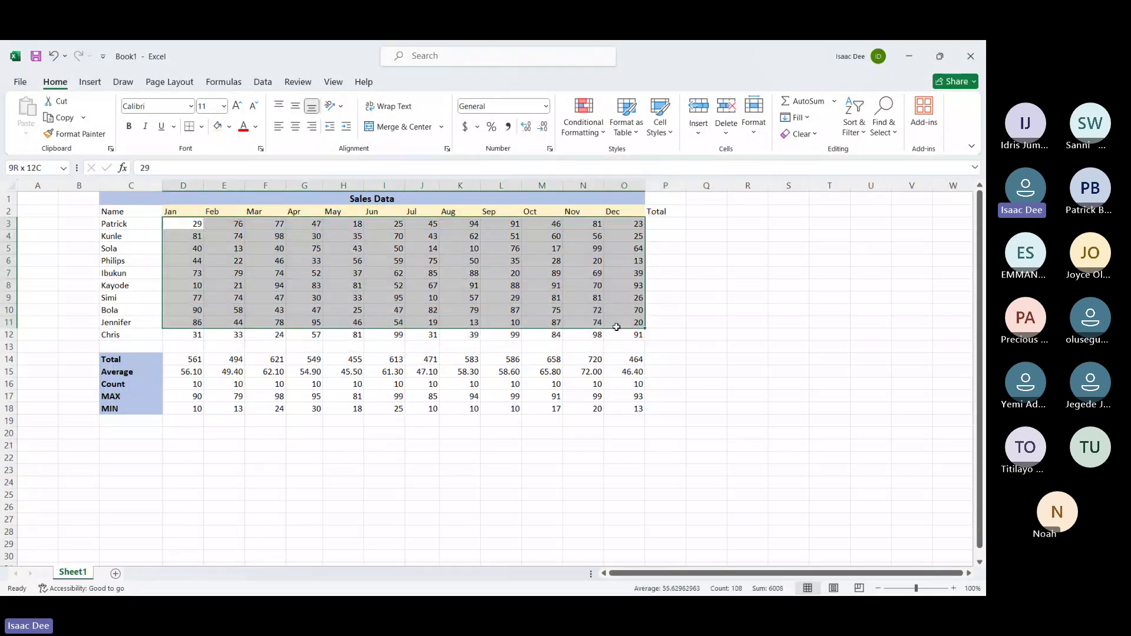
pyautogui.click(384, 470)
pyautogui.click(179, 224)
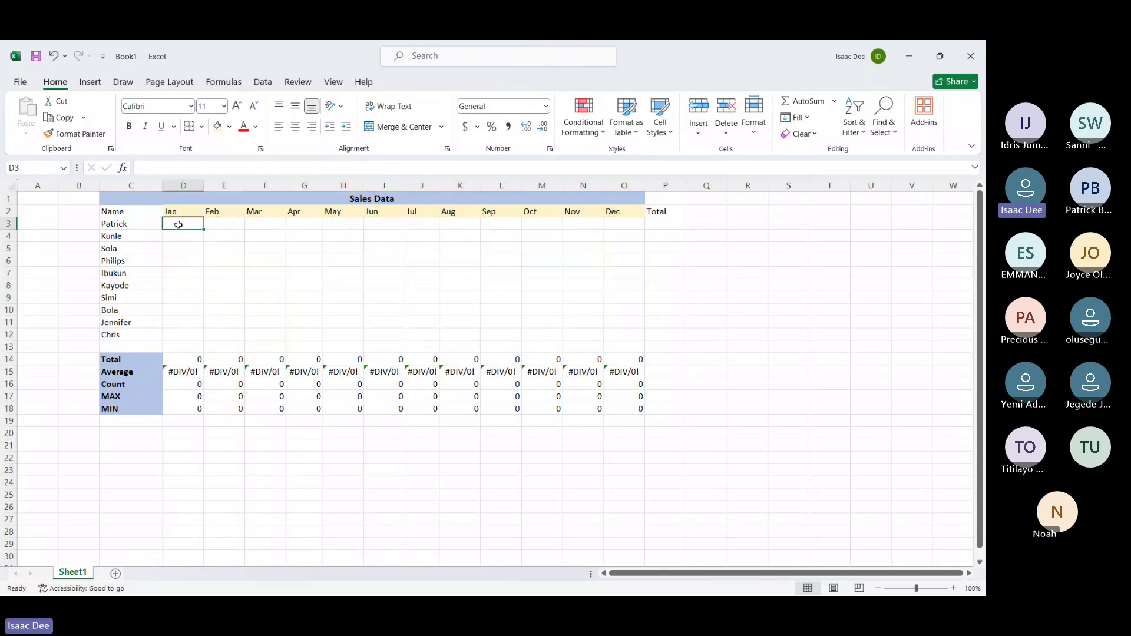
pyautogui.write('=')
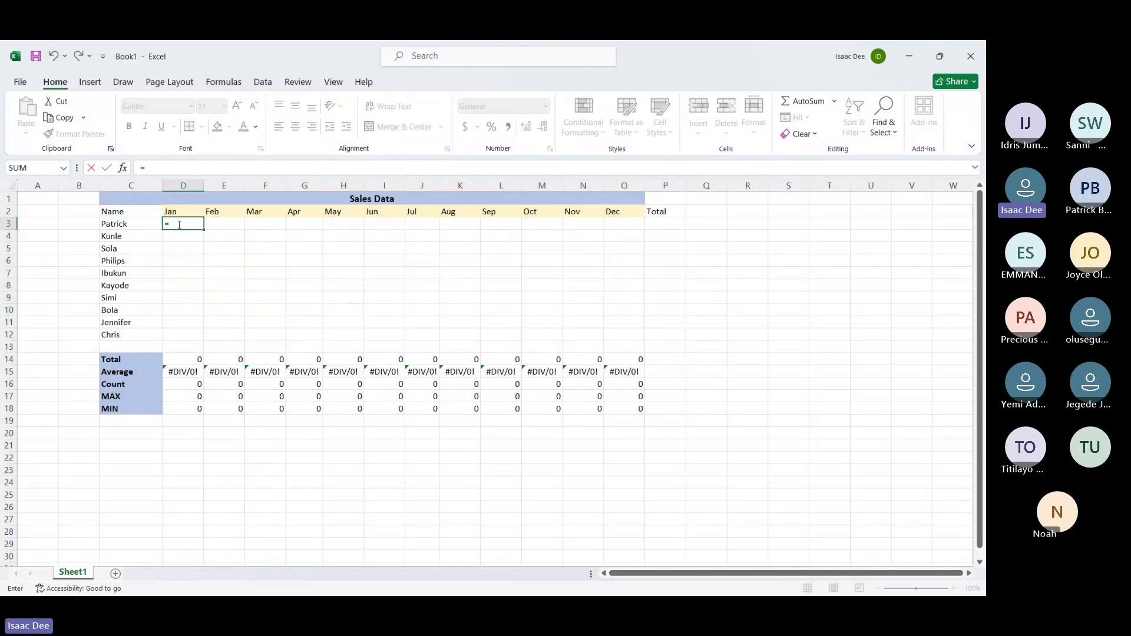
pyautogui.write('randb')
pyautogui.press('Tab')
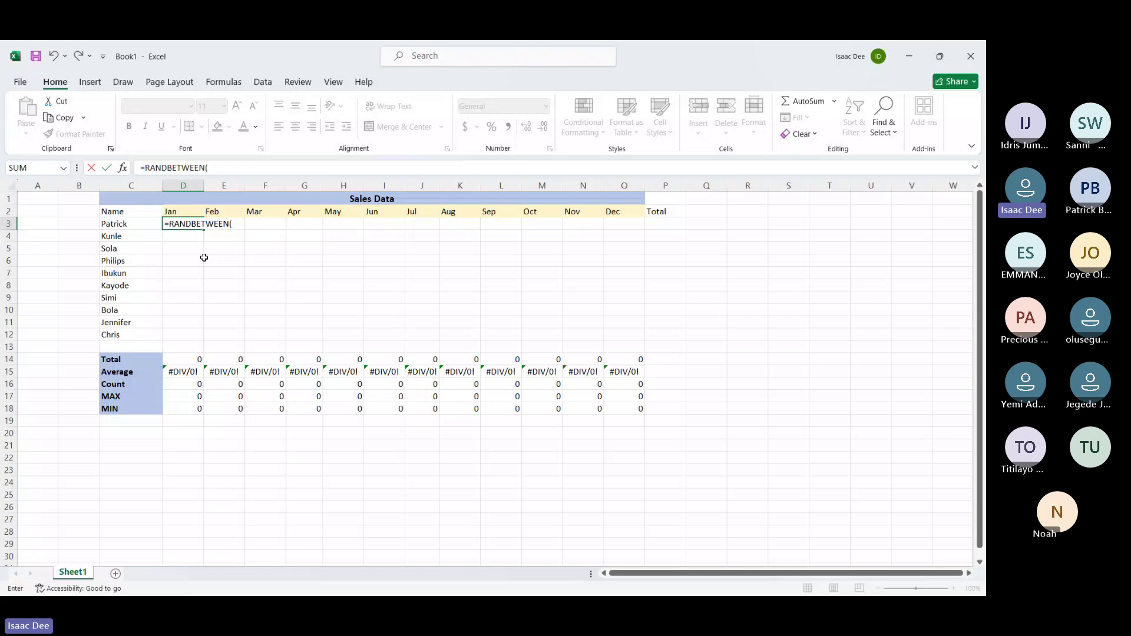
pyautogui.write('0,100)')
pyautogui.press('Return')
# Fill the random number formula from D3 across to the Dec column and down to row 12
pyautogui.click(202, 229)
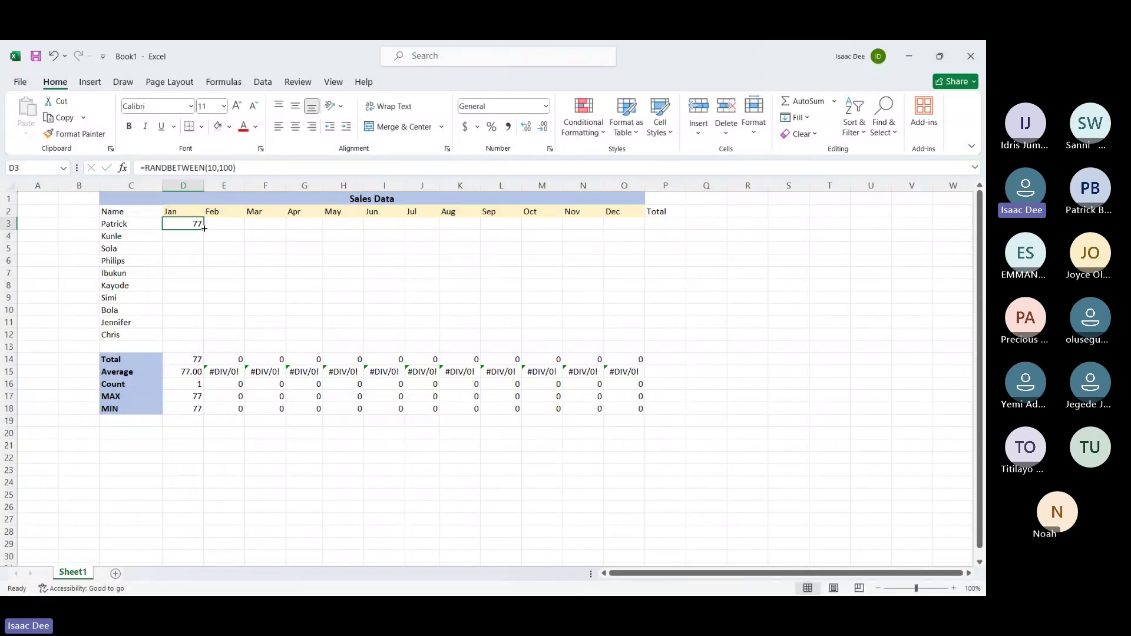
pyautogui.moveTo(204, 229); pyautogui.dragTo(685, 342)
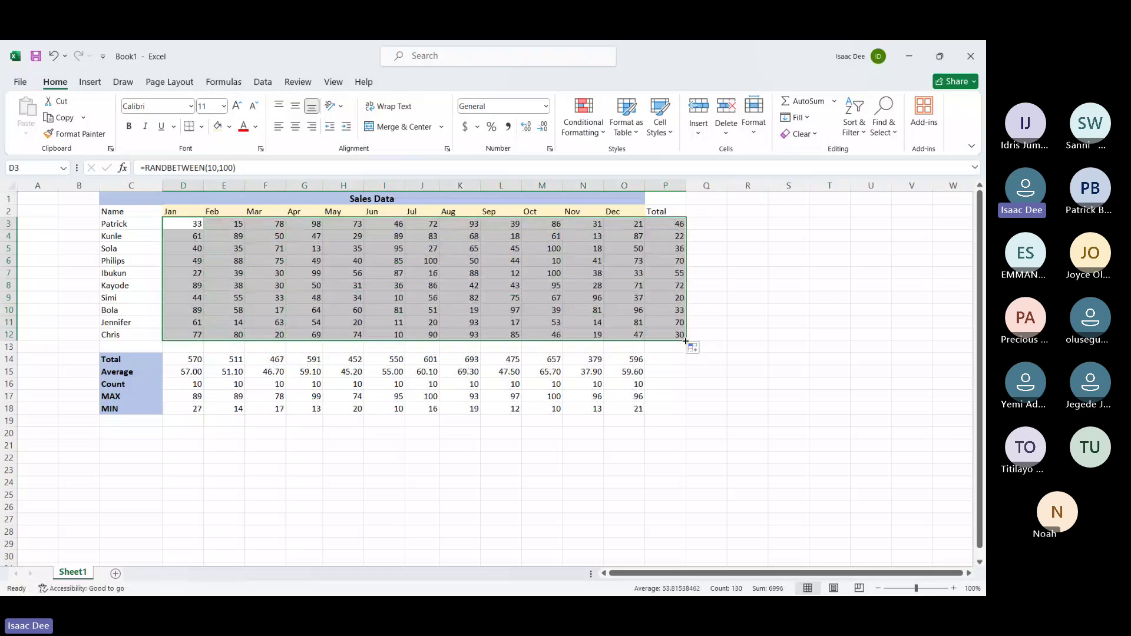
pyautogui.moveTo(686, 341); pyautogui.dragTo(650, 341)
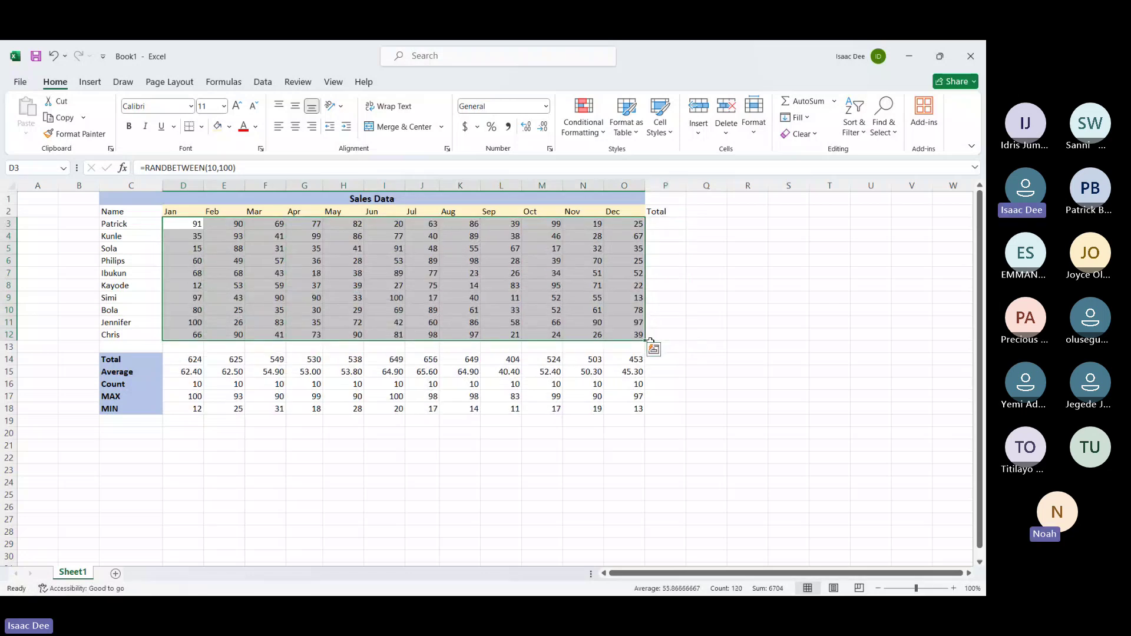
# Enter test values such as f, g and 3 in Q12 and clear them to make the random figures recalculate
pyautogui.click(724, 335)
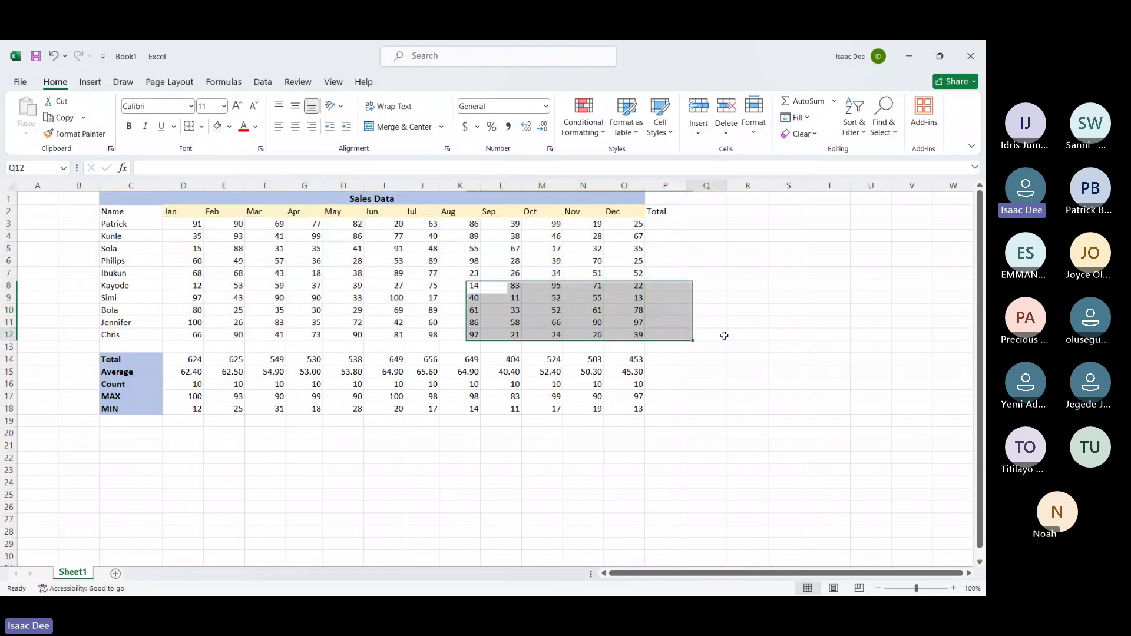
pyautogui.write('f')
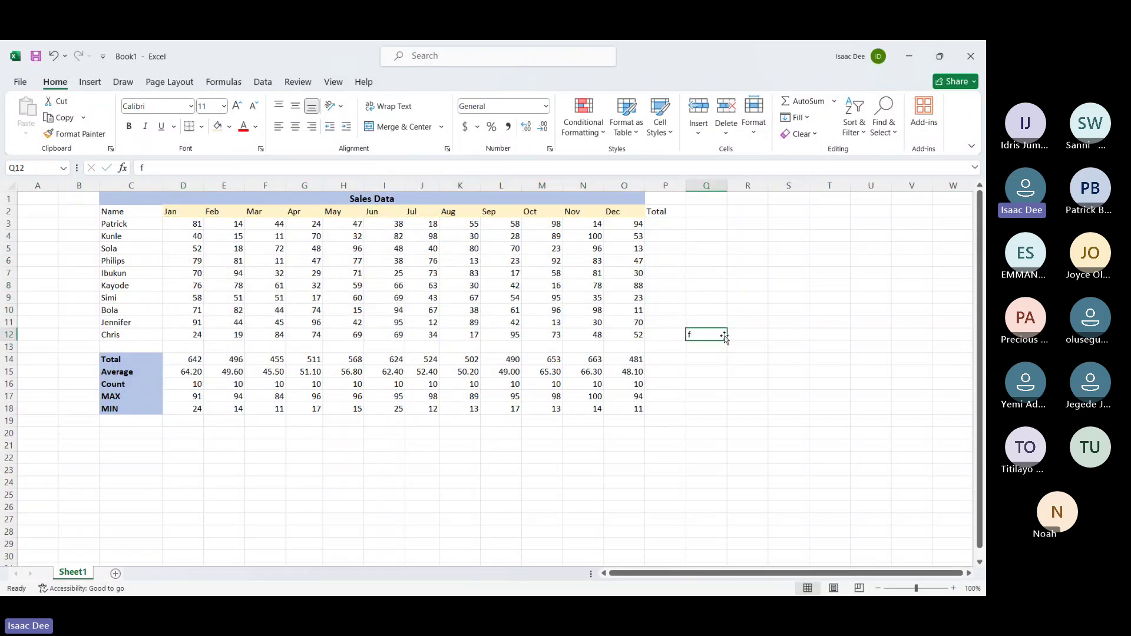
pyautogui.press('Delete')
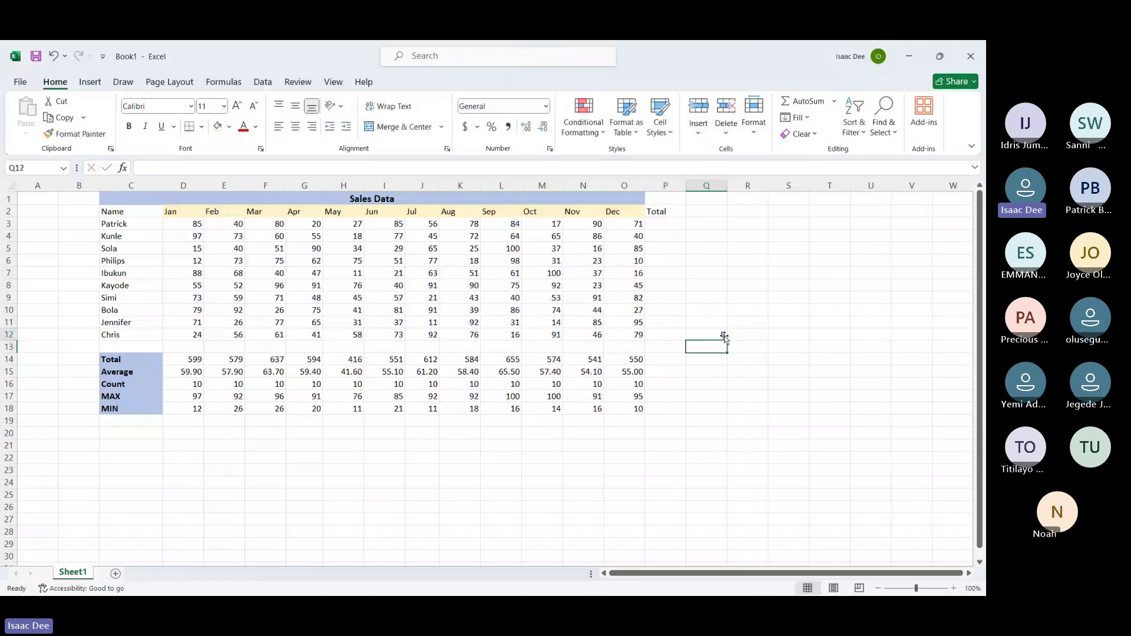
pyautogui.write('5')
pyautogui.write('g')
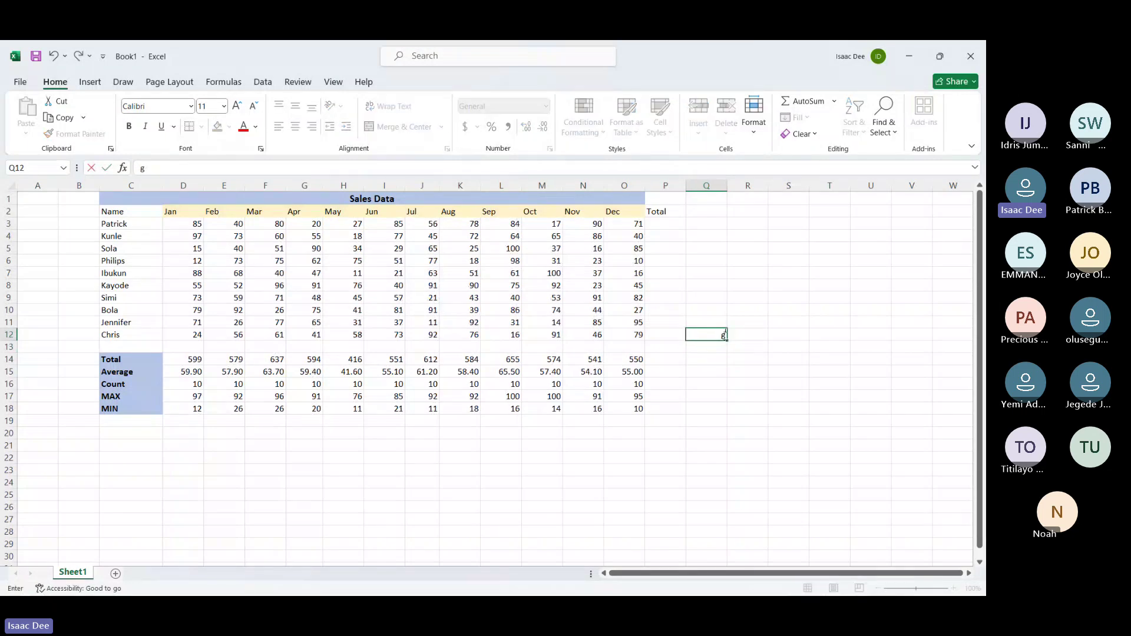
pyautogui.press('Return')
pyautogui.click(724, 336)
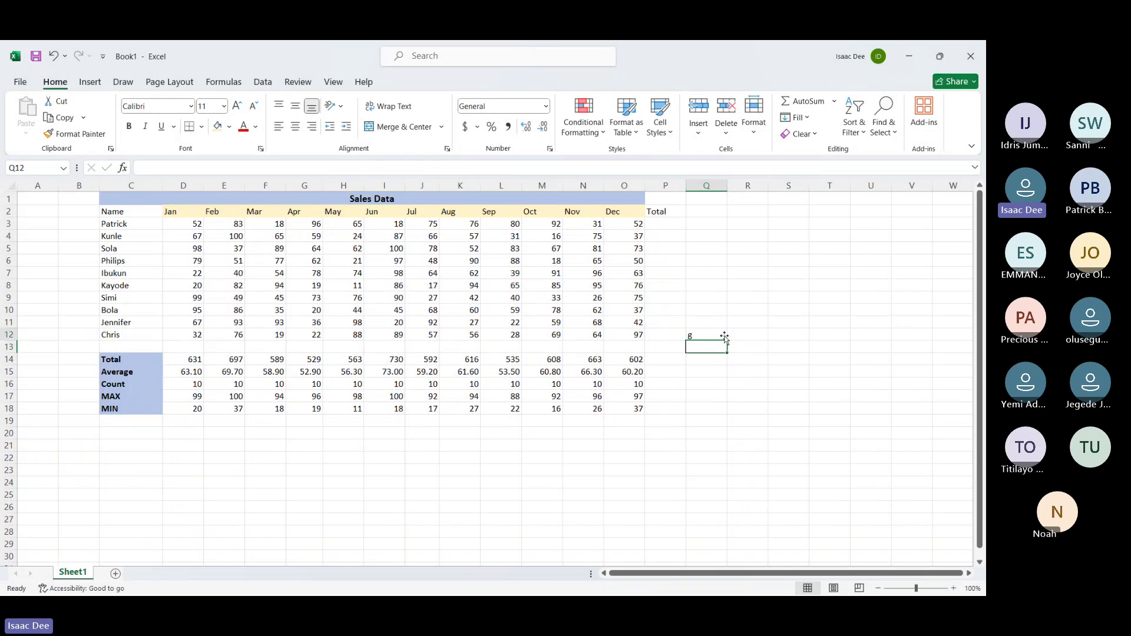
pyautogui.write('3')
pyautogui.press('Return')
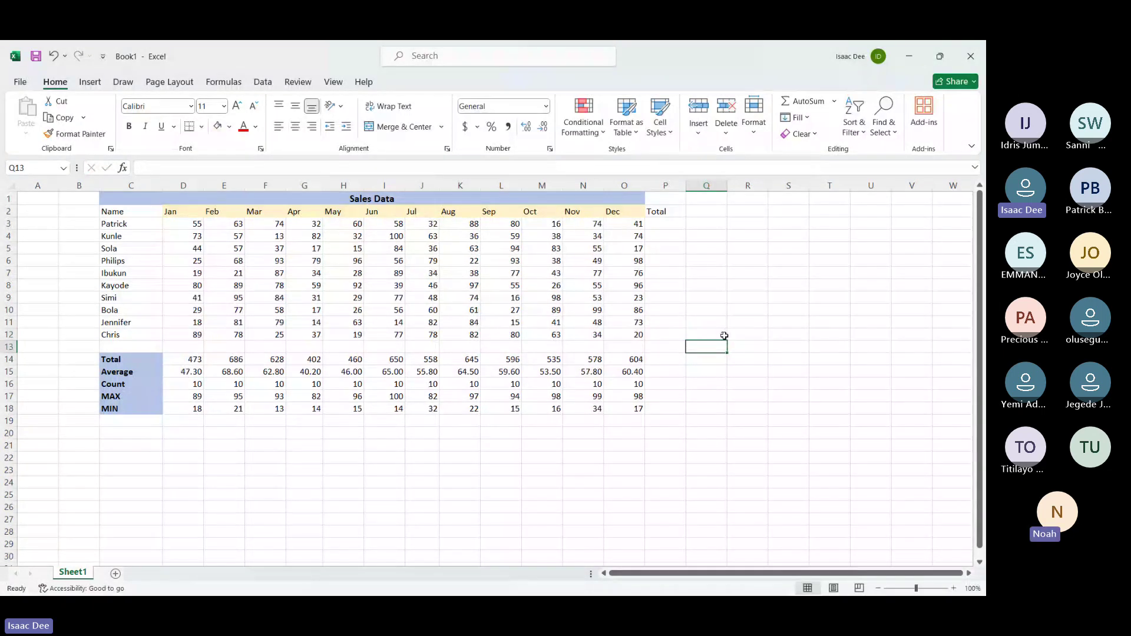
pyautogui.click(724, 336)
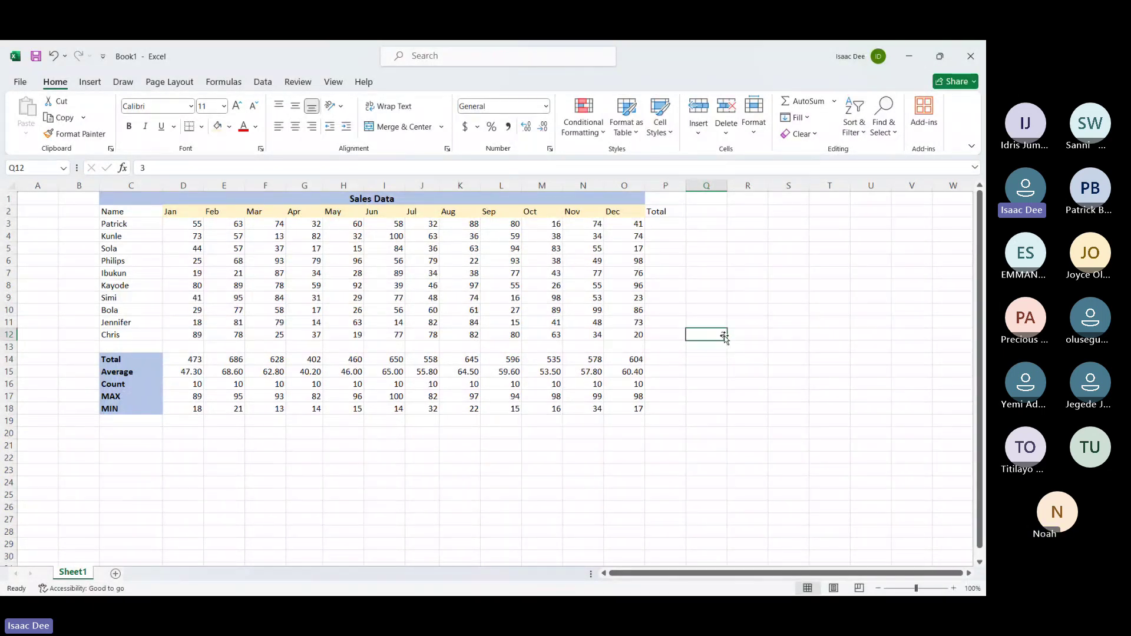
# Copy the random sales figures in D3:O12
pyautogui.click(183, 223)
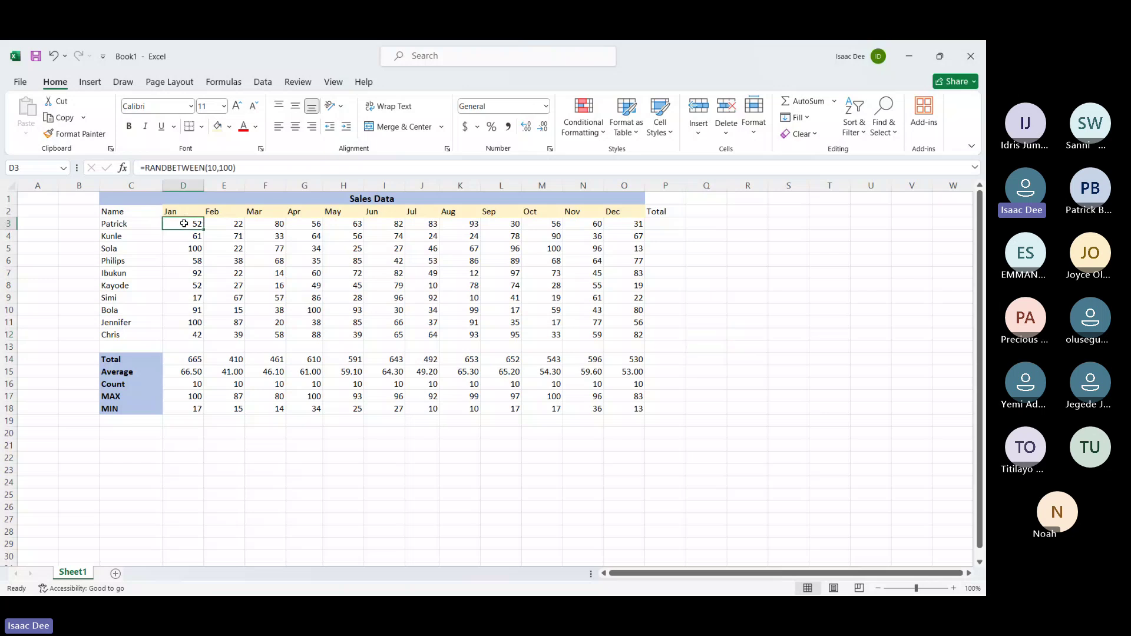
pyautogui.moveTo(184, 223); pyautogui.dragTo(624, 336)
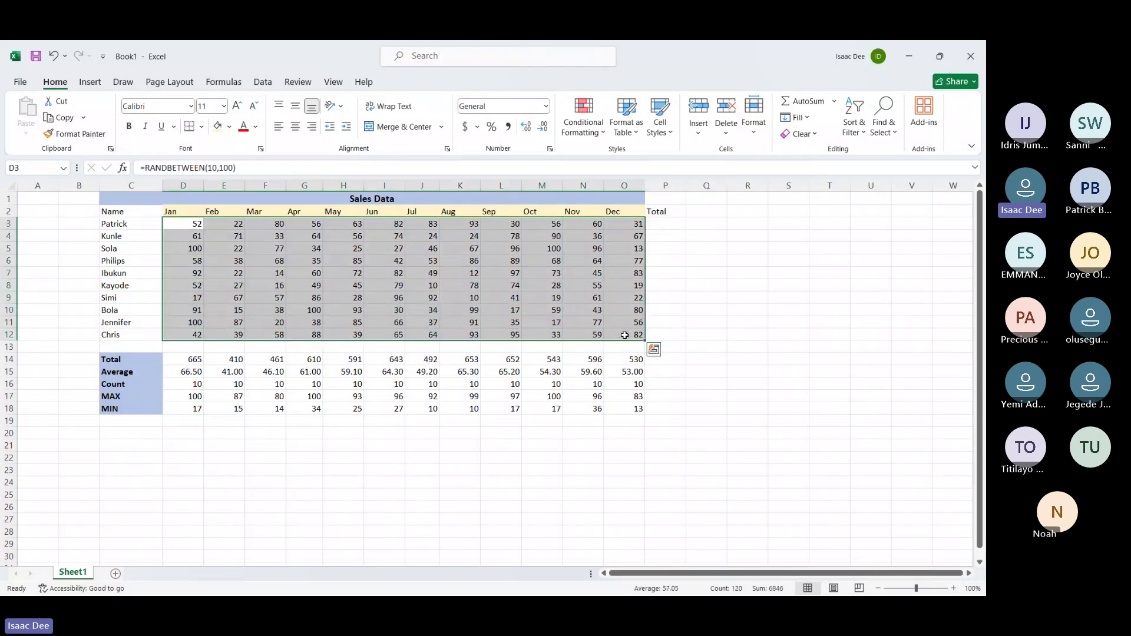
pyautogui.rightClick(624, 335)
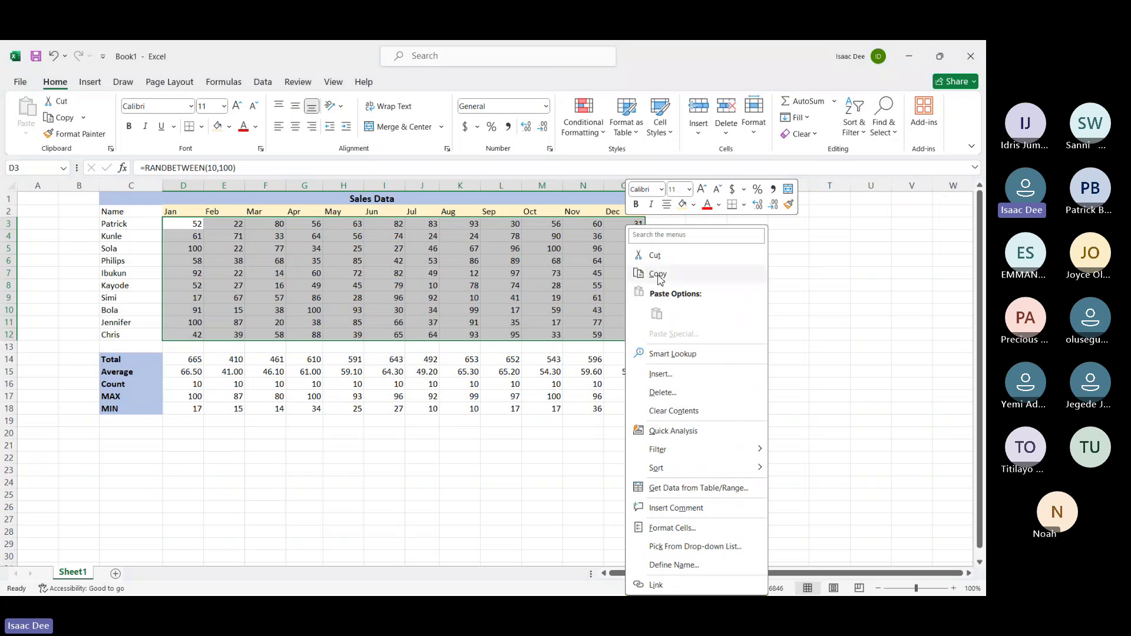
pyautogui.click(658, 275)
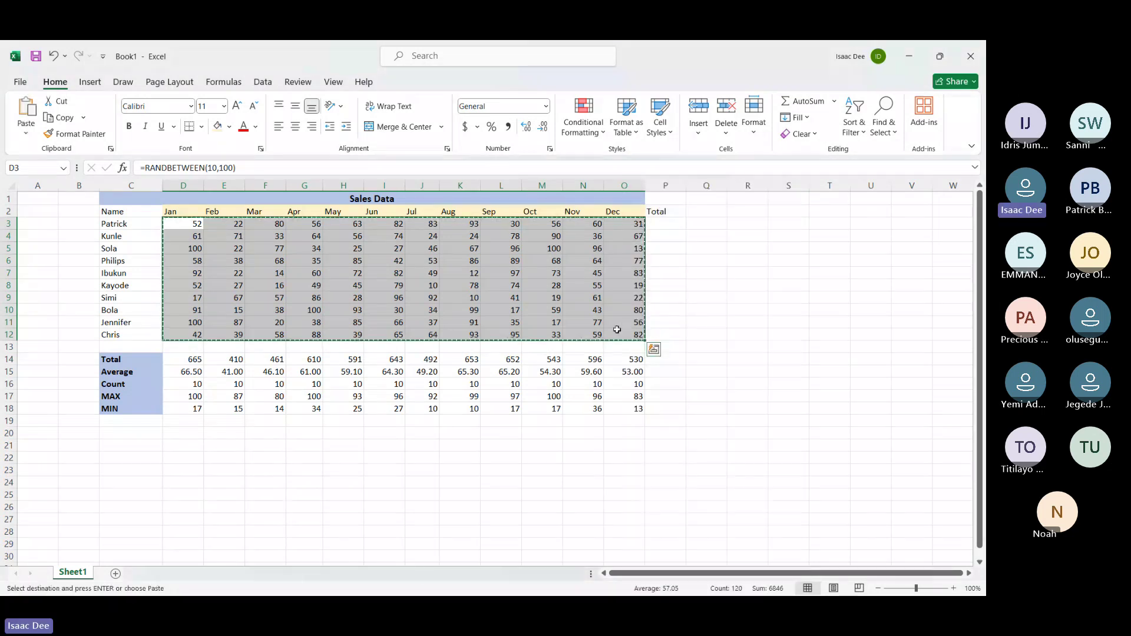
pyautogui.hotkey('ctrl', 'q')
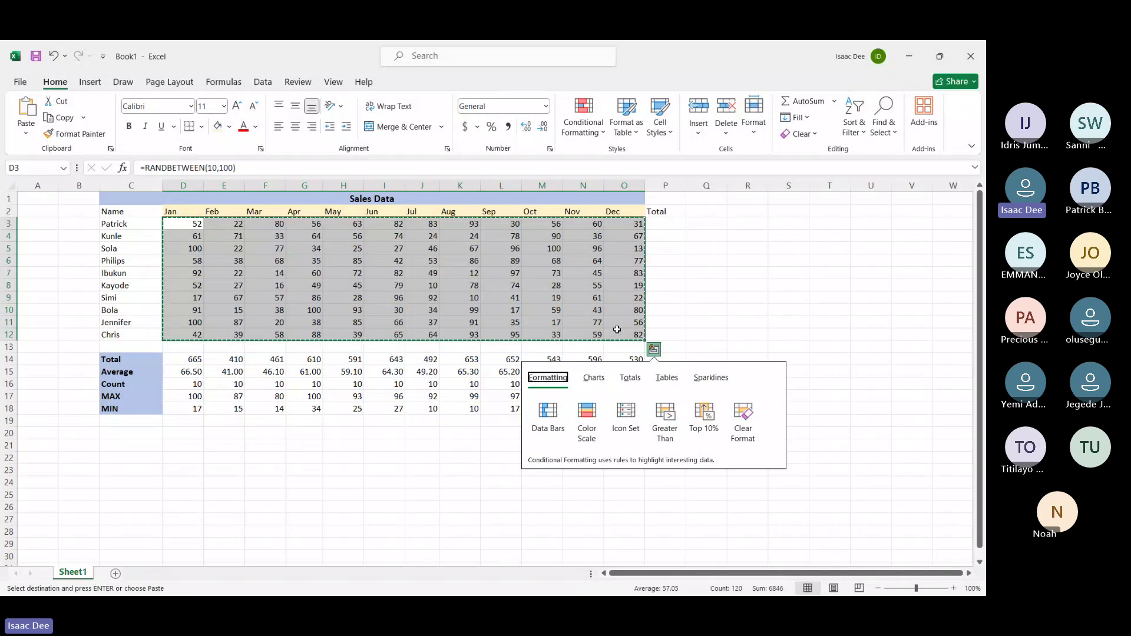
pyautogui.press('Escape')
pyautogui.click(541, 321)
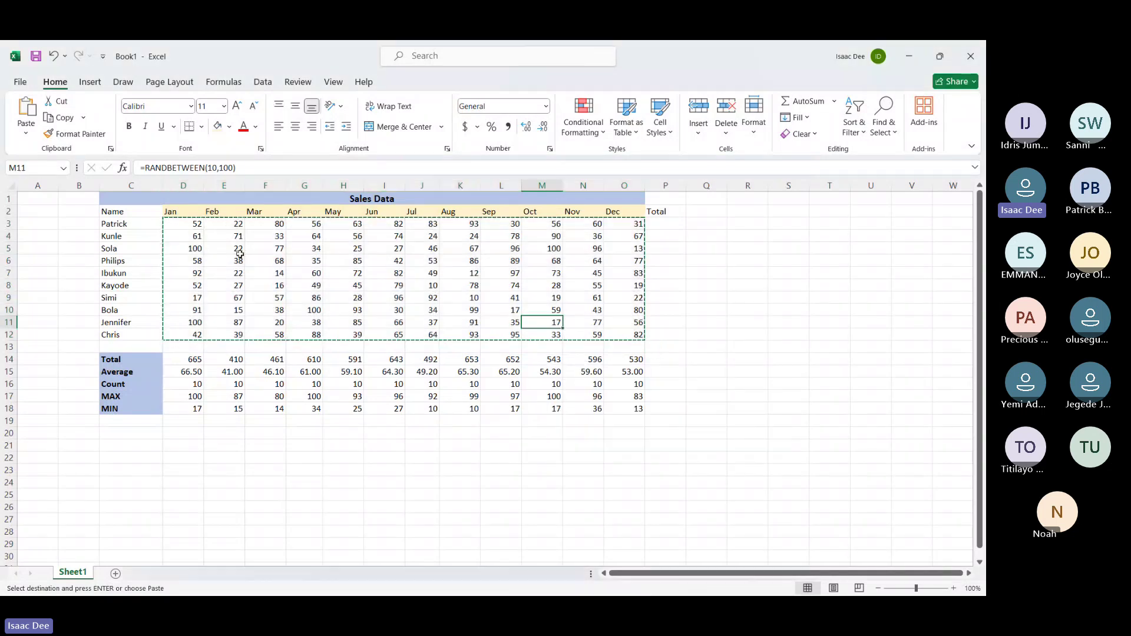
# Paste the copied figures back over D3:O12 as values only, replacing the RANDBETWEEN formulas
pyautogui.click(195, 226)
pyautogui.hotkey('ctrl', 'v')
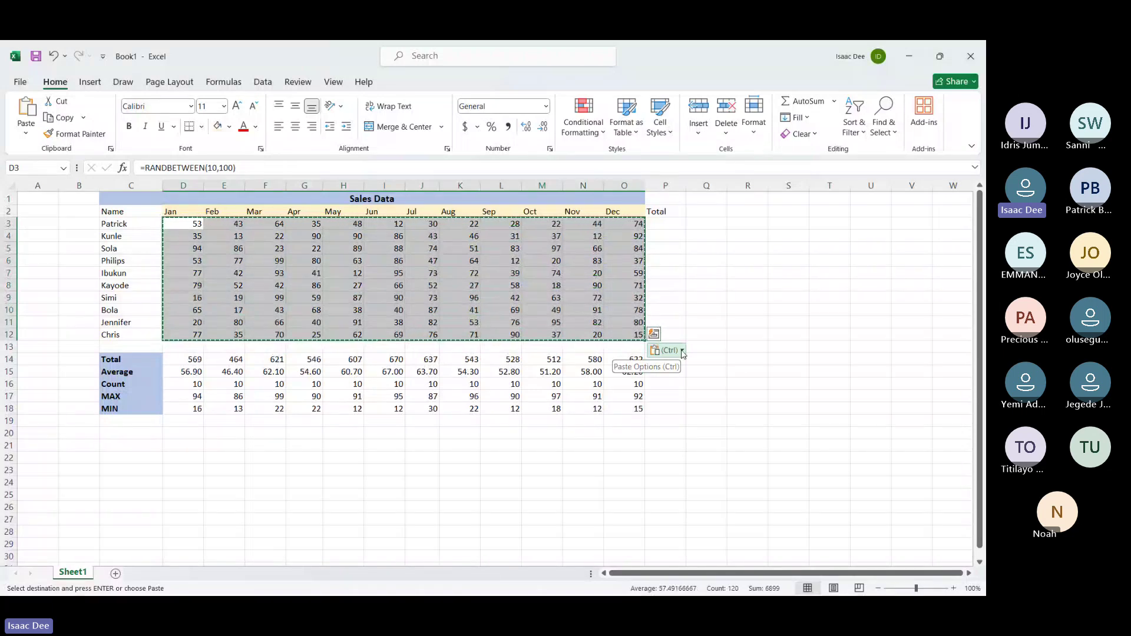
pyautogui.click(681, 351)
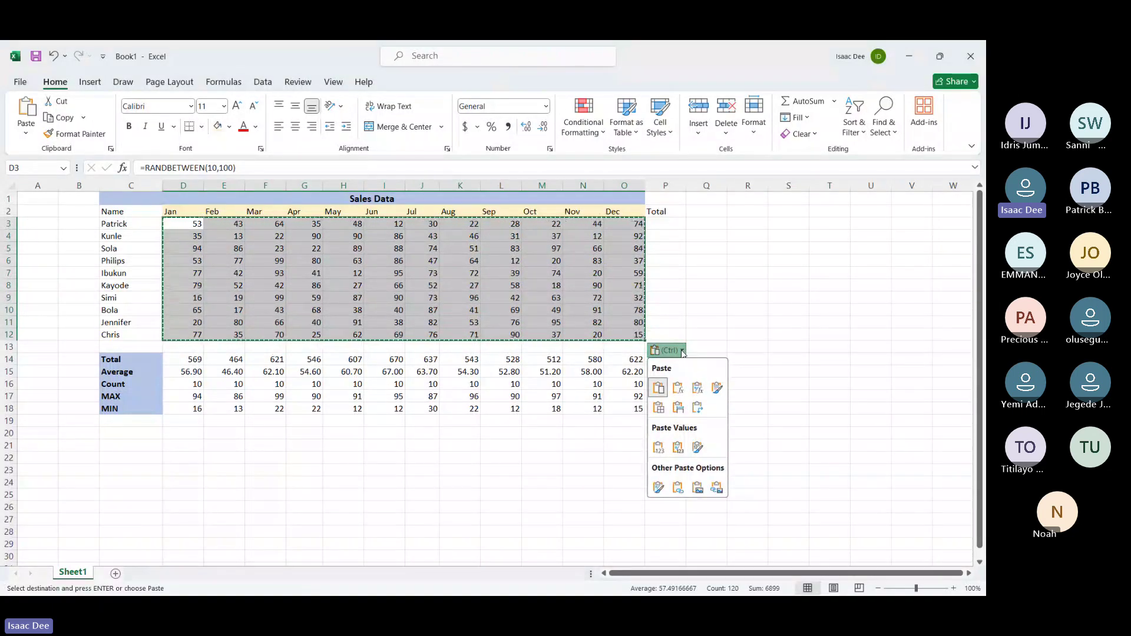
pyautogui.click(682, 351)
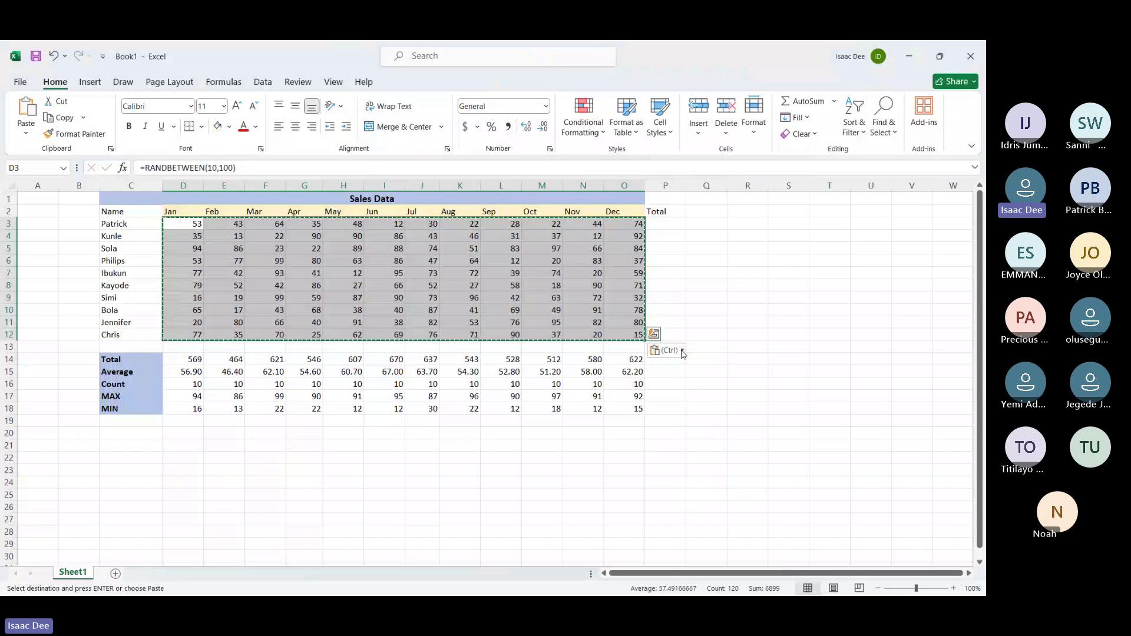
pyautogui.click(680, 354)
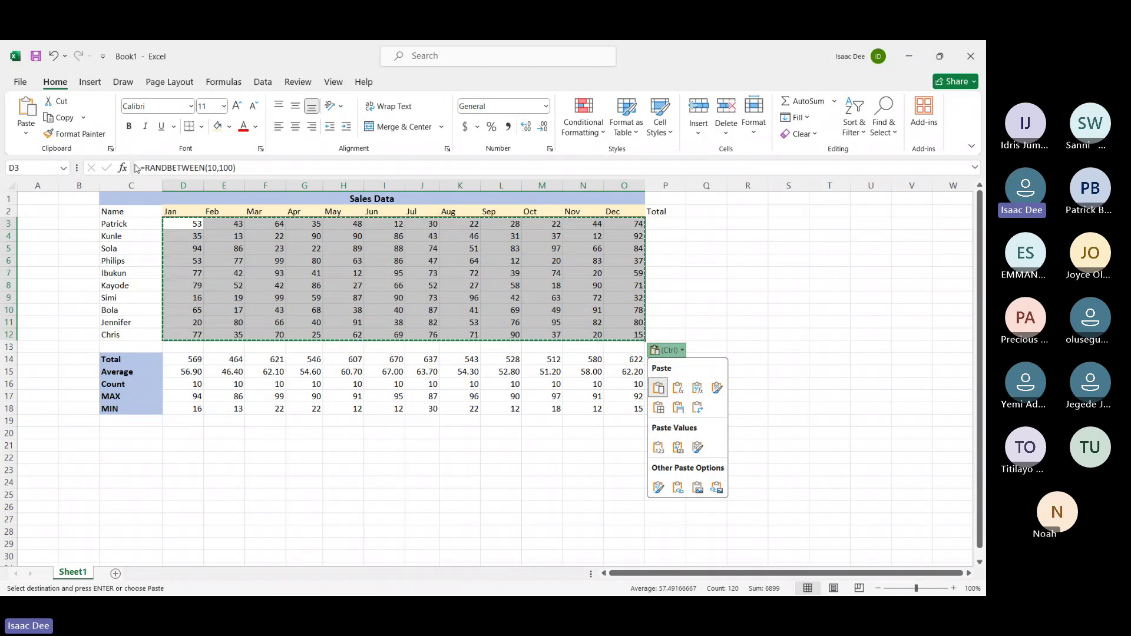
pyautogui.click(657, 447)
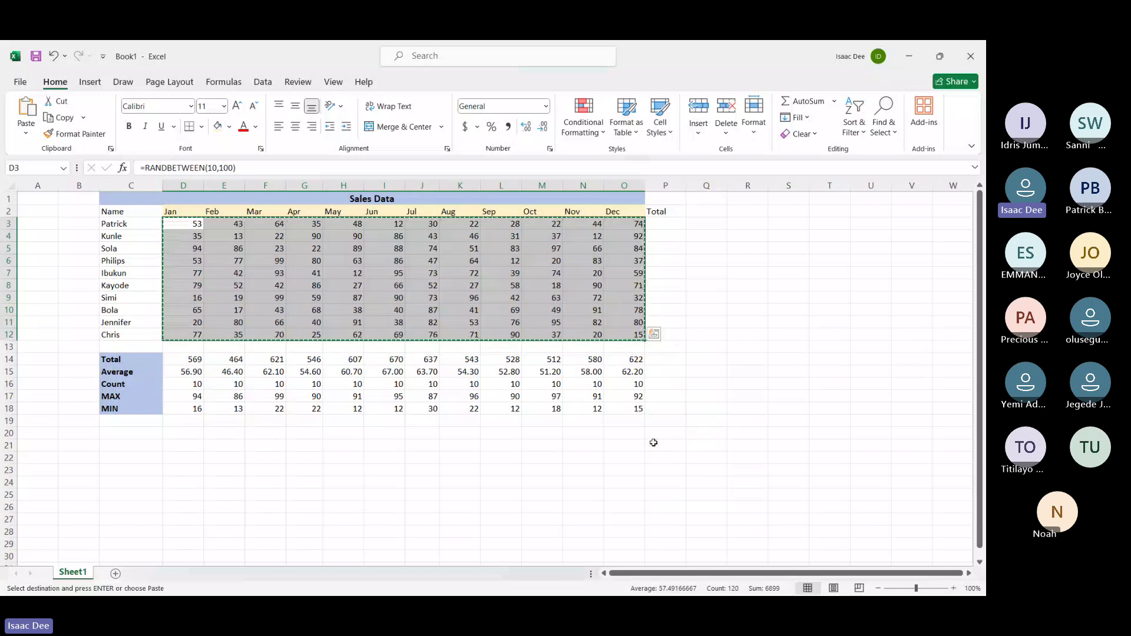
# Check the pasted cells for fixed values, using a test entry d in F21 and deleting it again
pyautogui.click(197, 237)
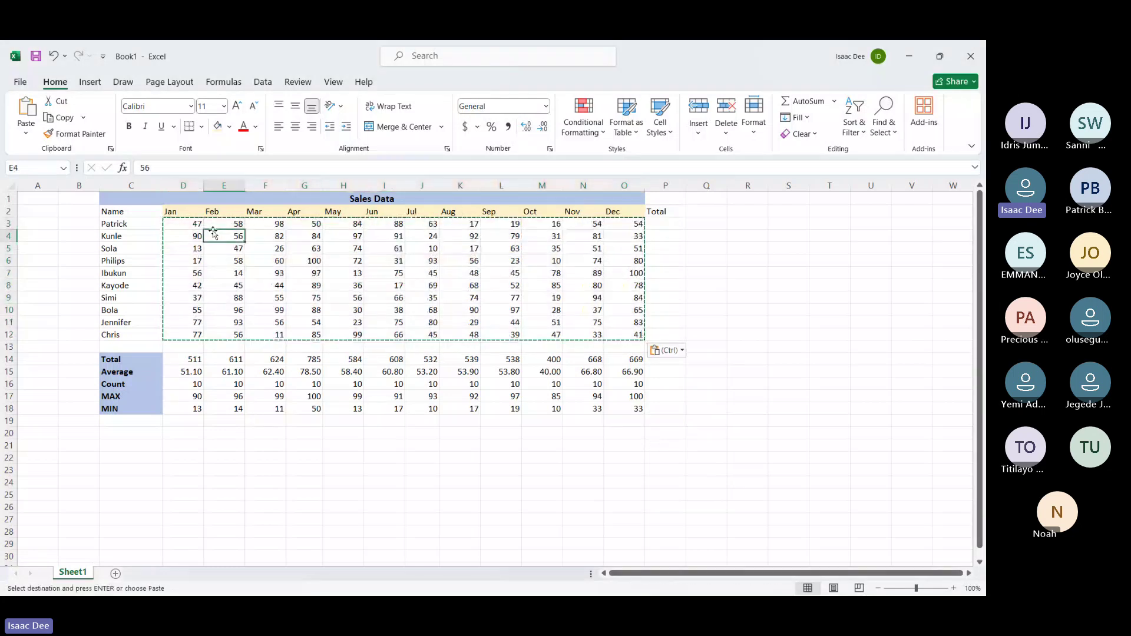
pyautogui.press('Up')
pyautogui.press('Up')
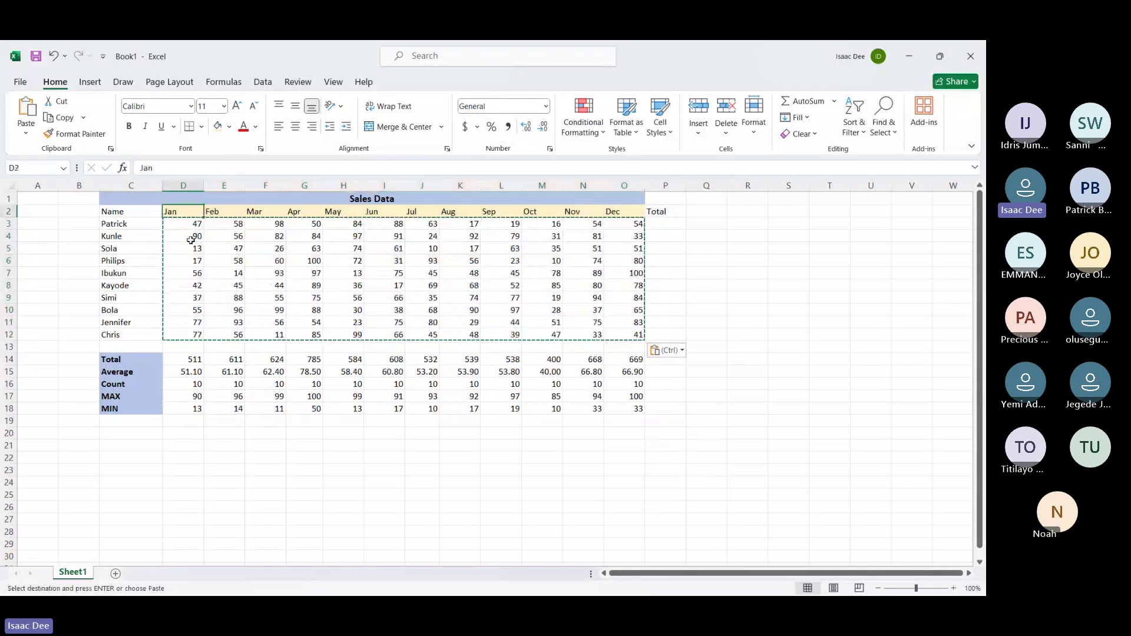
pyautogui.click(282, 448)
pyautogui.write('d')
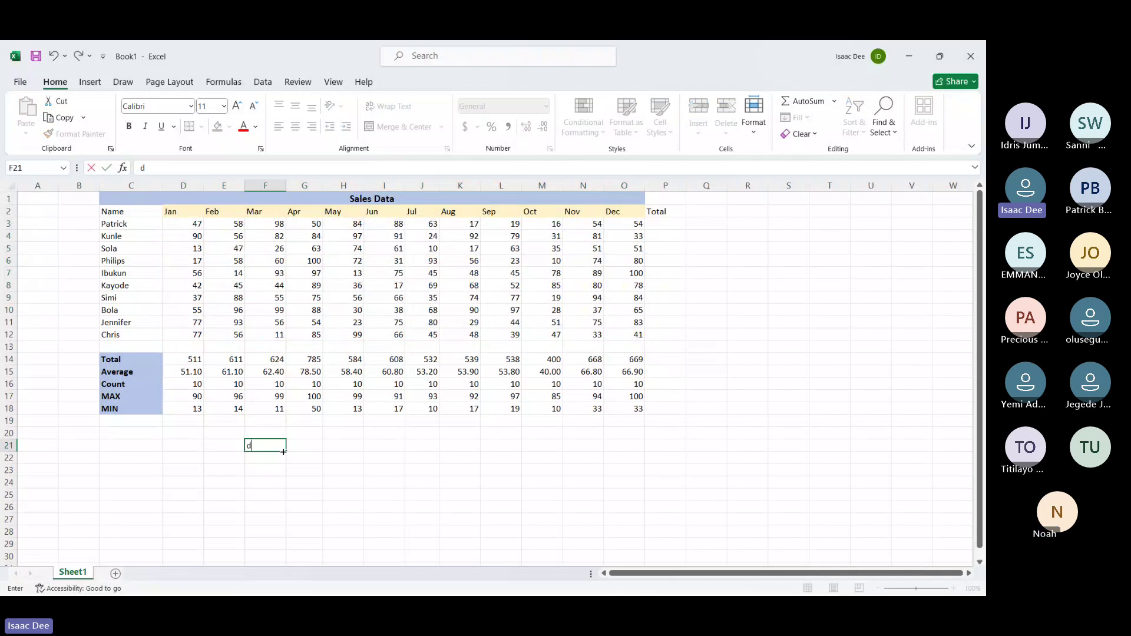
pyautogui.press('Return')
pyautogui.press('Up')
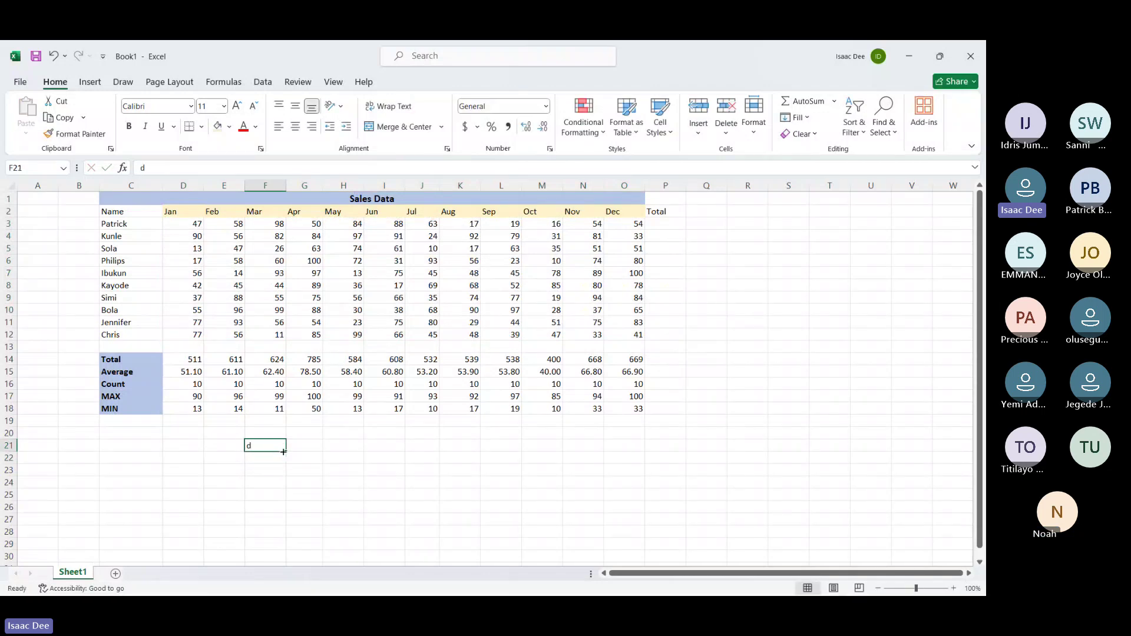
pyautogui.press('Delete')
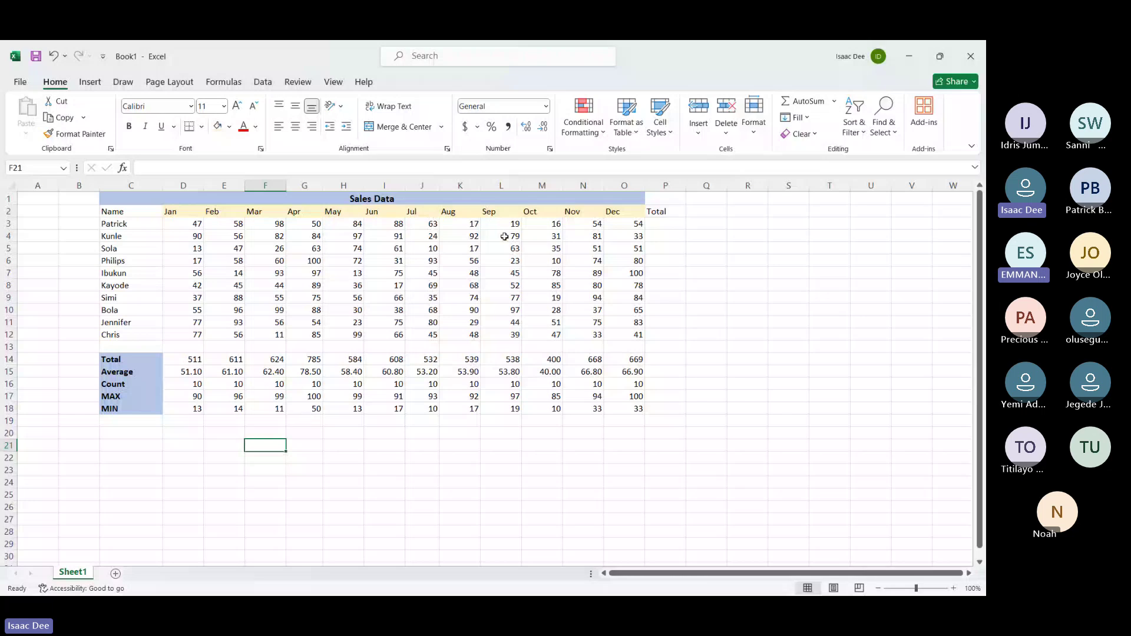
# Make the month headings Jan to Dec in D2:O2 bold
pyautogui.click(610, 215)
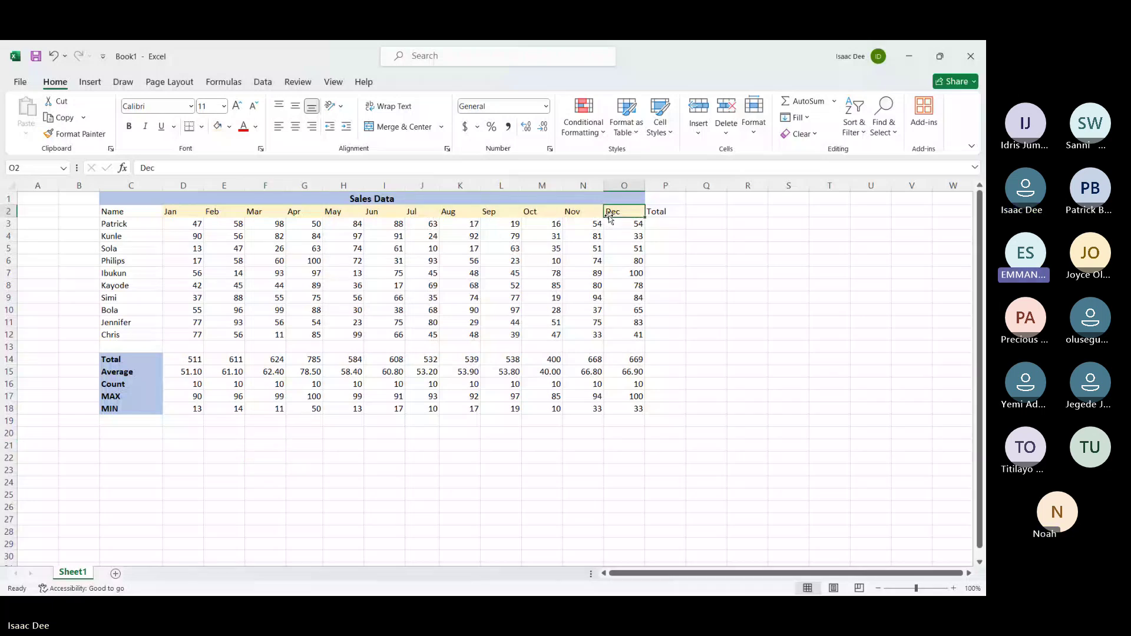
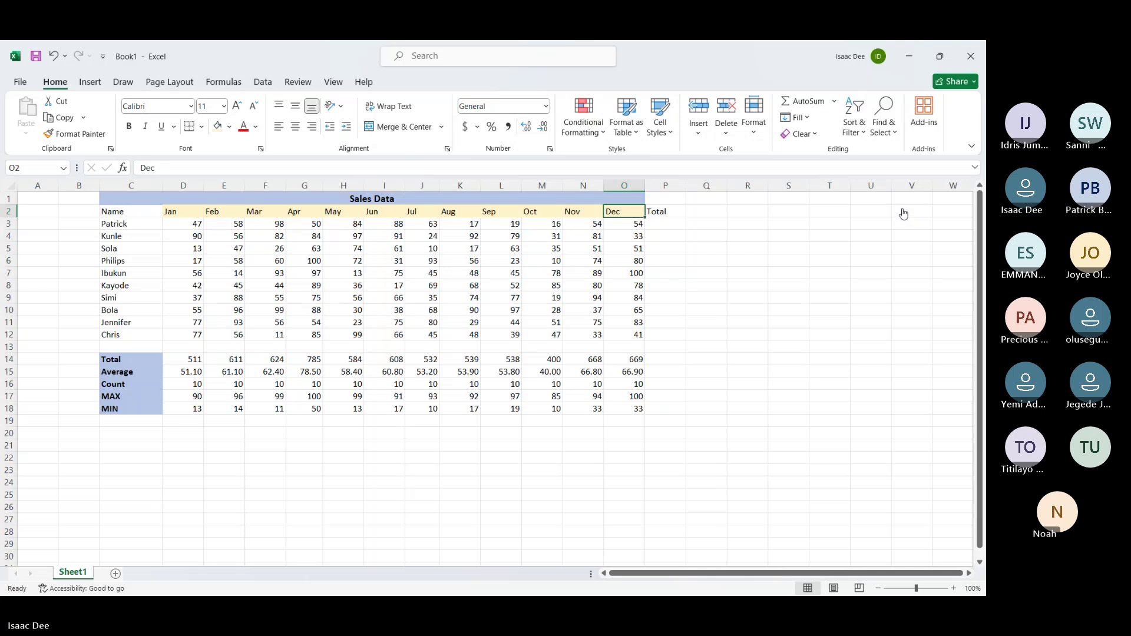
pyautogui.click(637, 211)
pyautogui.click(186, 214)
pyautogui.moveTo(187, 215); pyautogui.dragTo(609, 213)
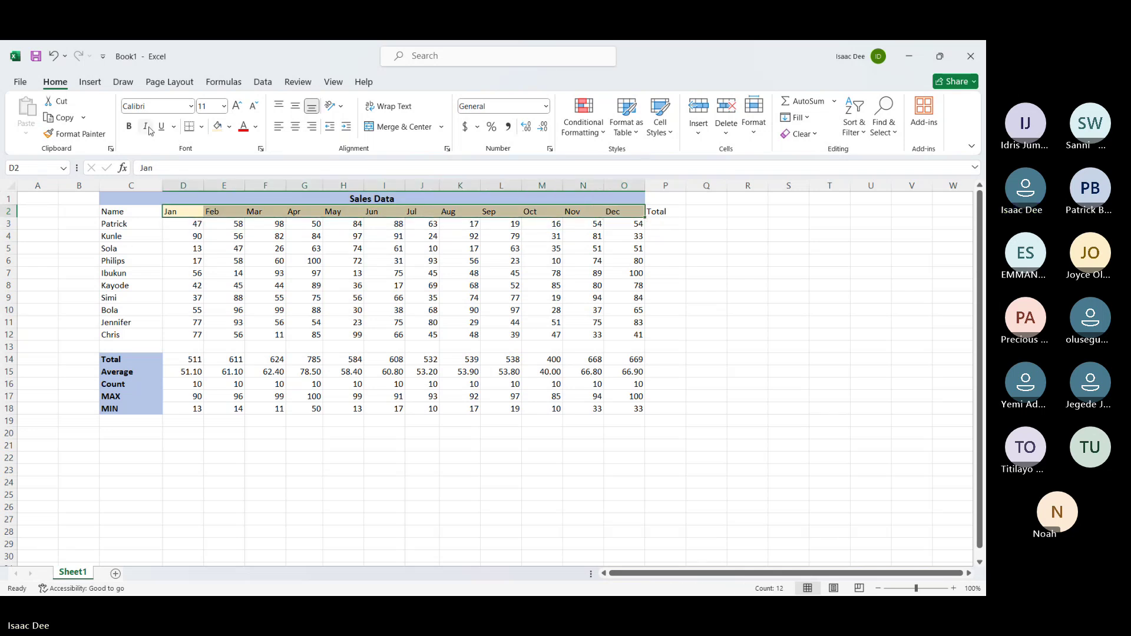
pyautogui.click(129, 126)
pyautogui.click(722, 344)
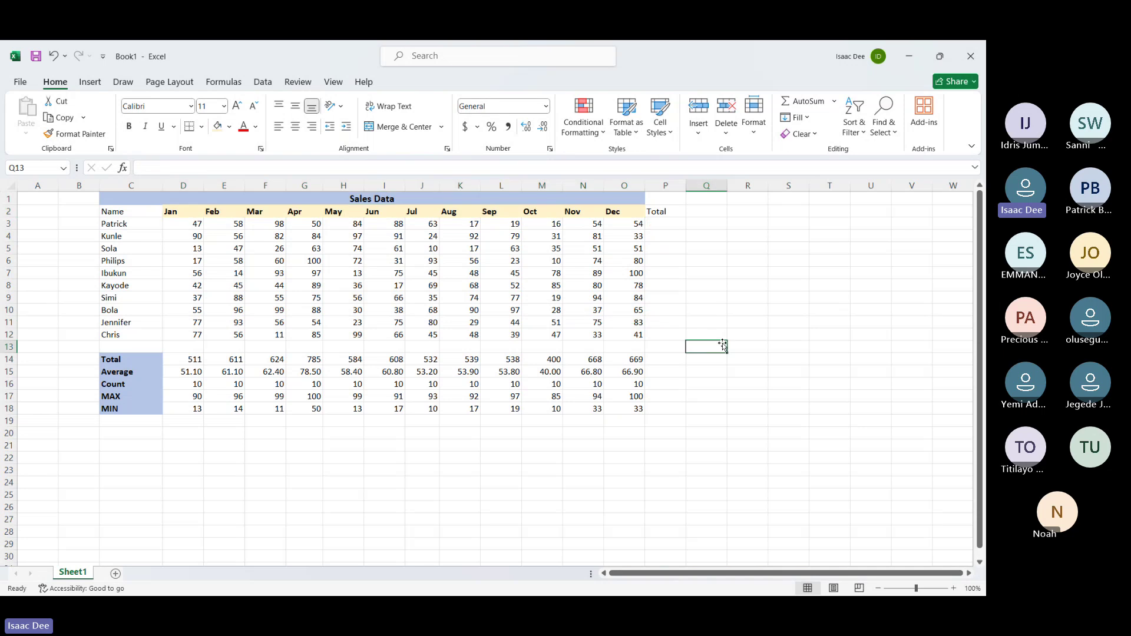
# Copy the formatting of the Dec heading in O2 onto the Total heading in P2 with Format Painter
pyautogui.click(622, 216)
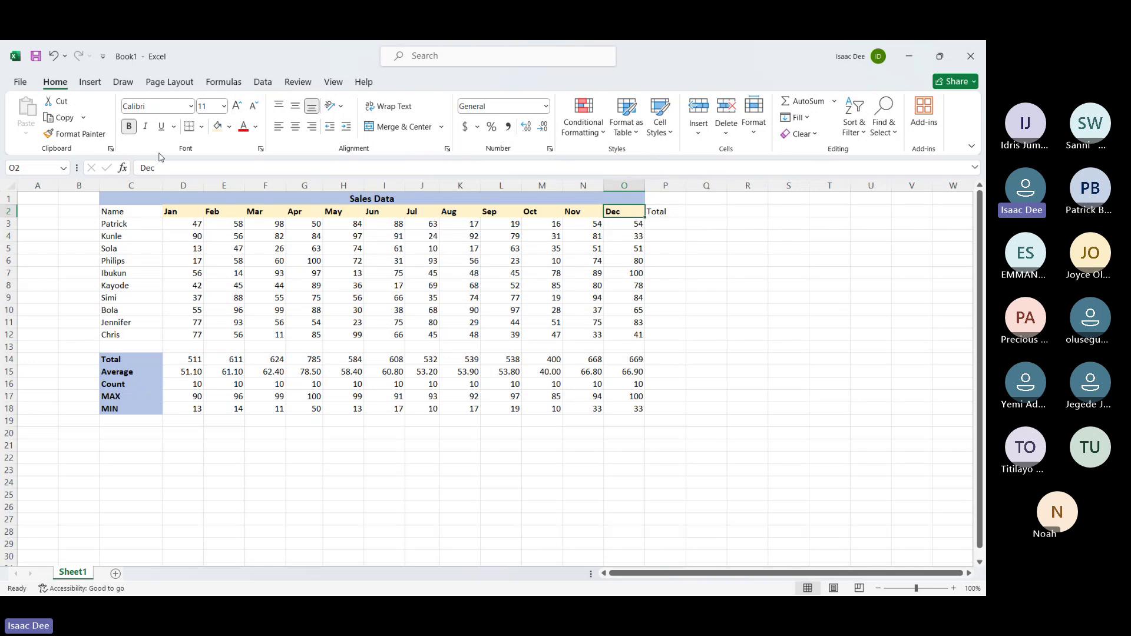
pyautogui.click(75, 136)
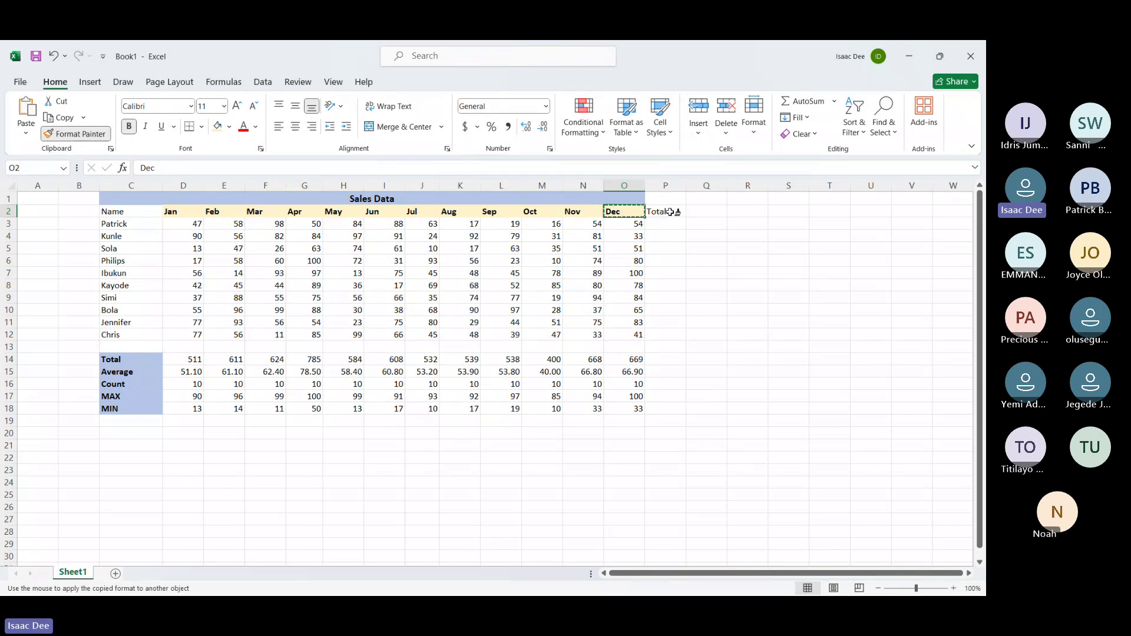
pyautogui.click(670, 212)
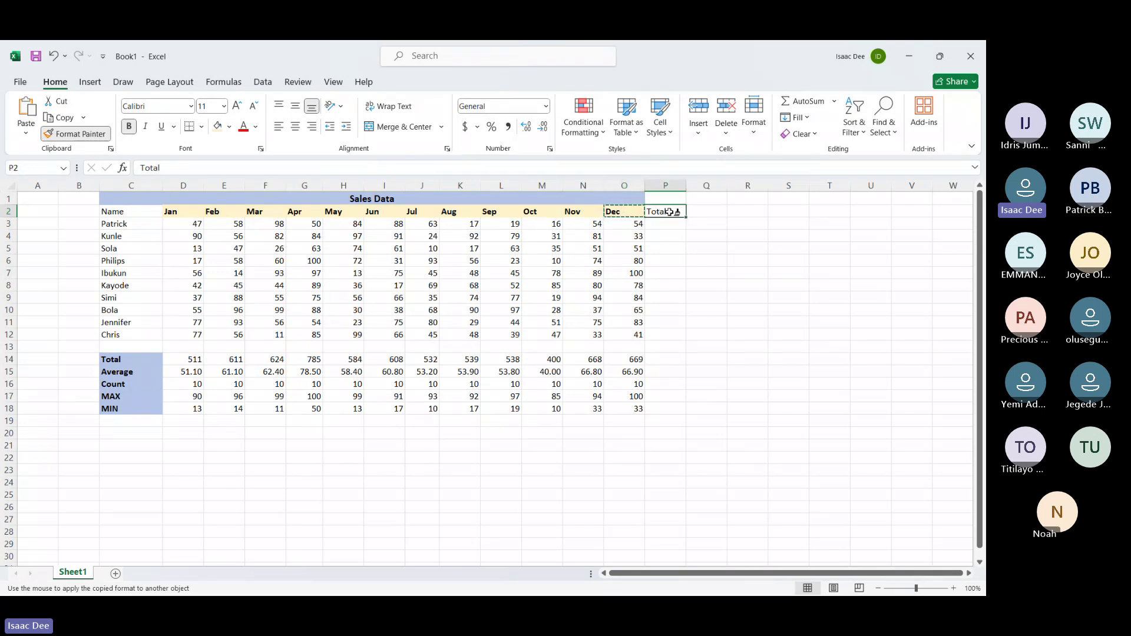
pyautogui.click(617, 216)
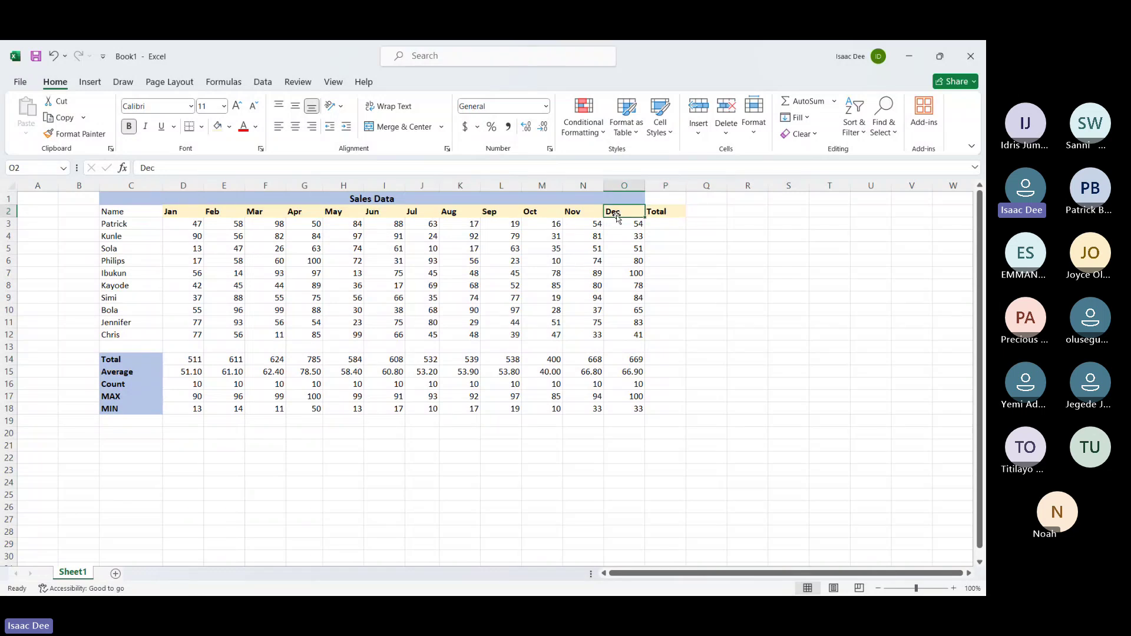
pyautogui.click(577, 222)
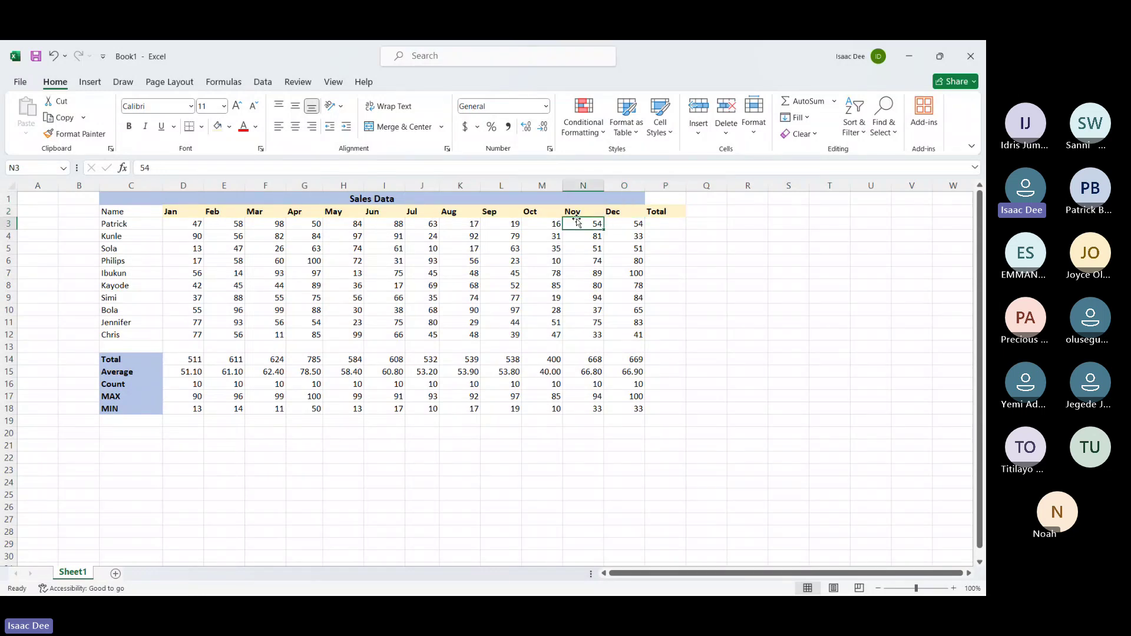
# Paint the blue formatting of the Average label in C15 onto the Total heading in P2
pyautogui.click(126, 360)
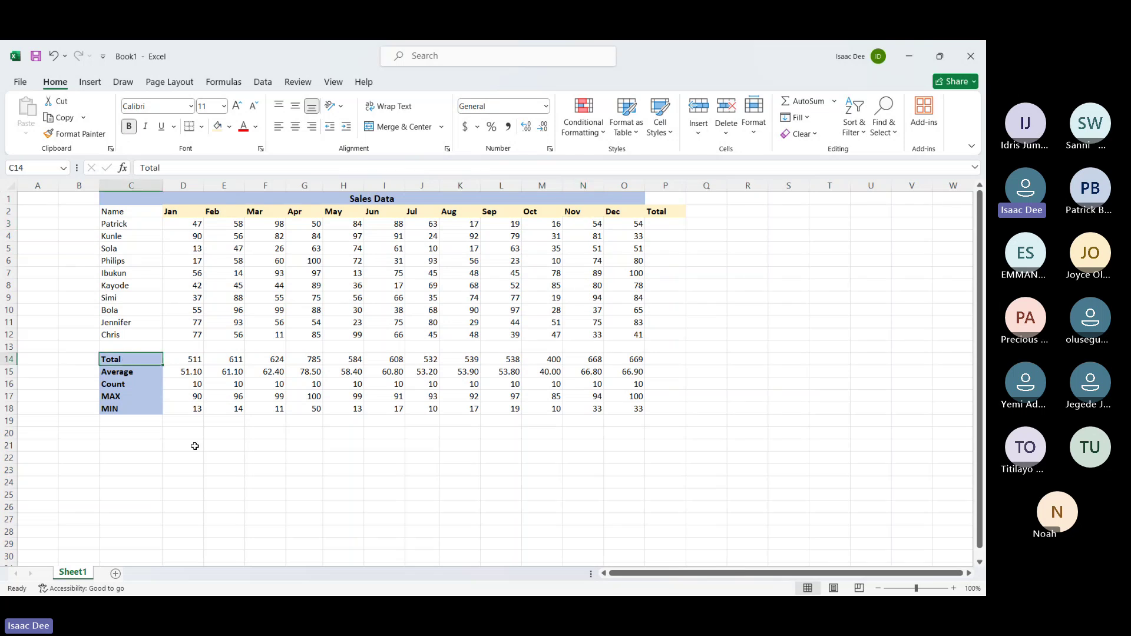
pyautogui.press('Return')
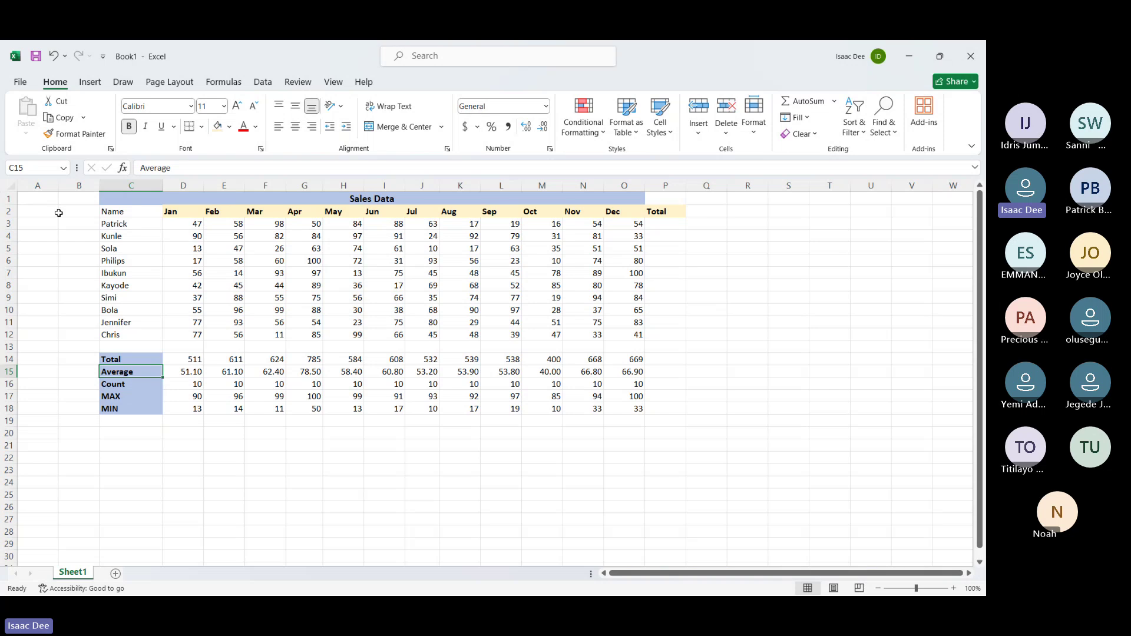
pyautogui.click(69, 139)
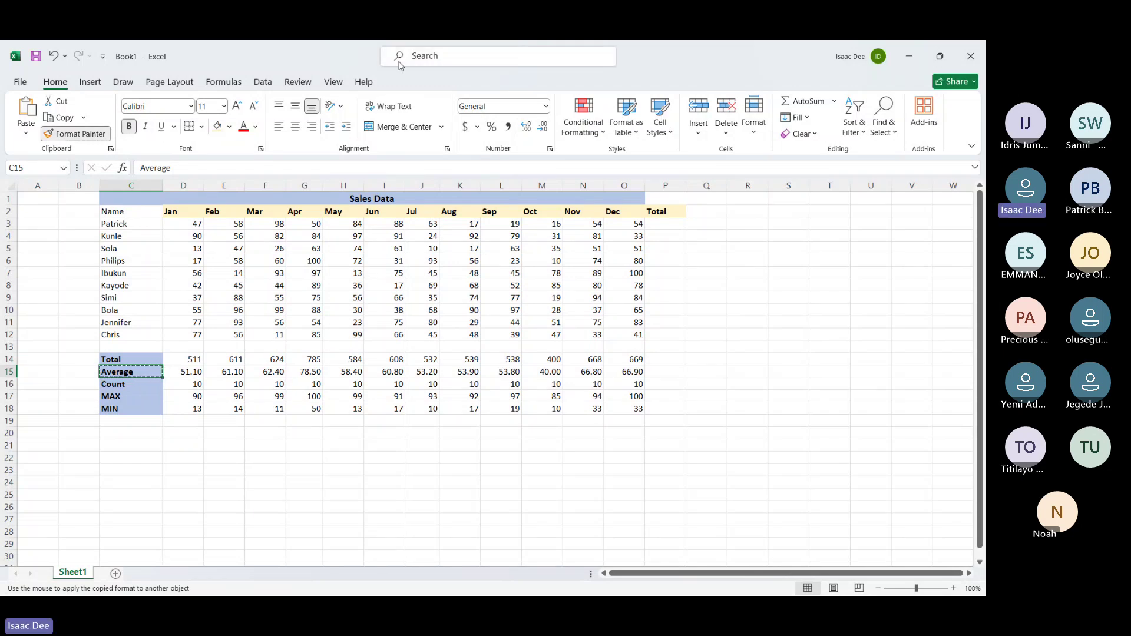
pyautogui.click(660, 210)
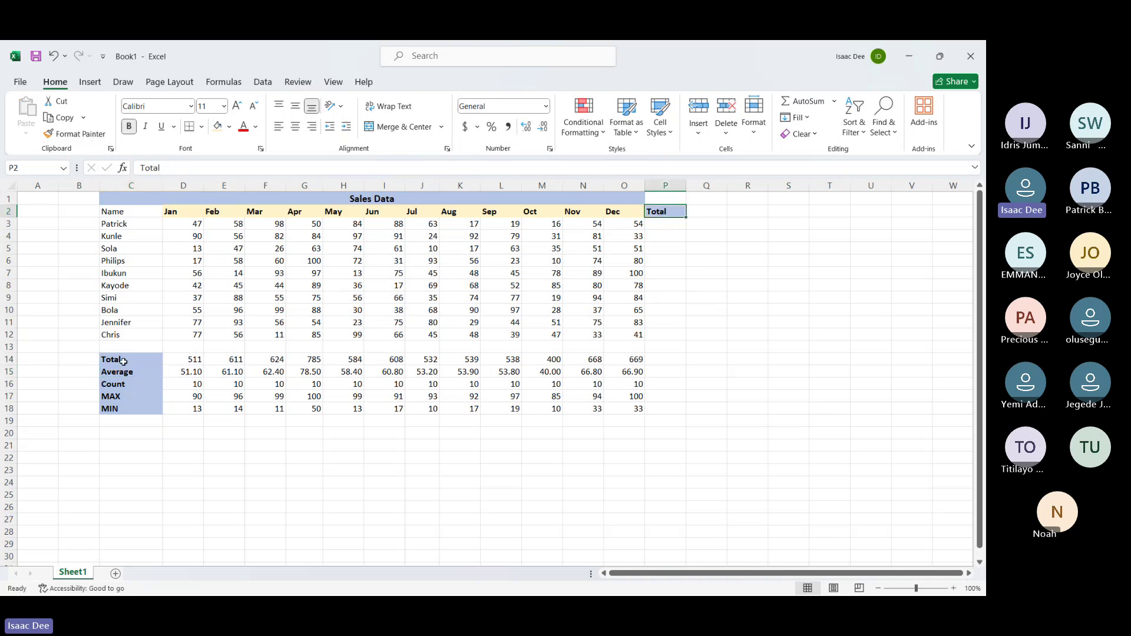
# Return the Total heading in P2 to the month heading style by painting the Dec cell's formatting onto it
pyautogui.click(621, 212)
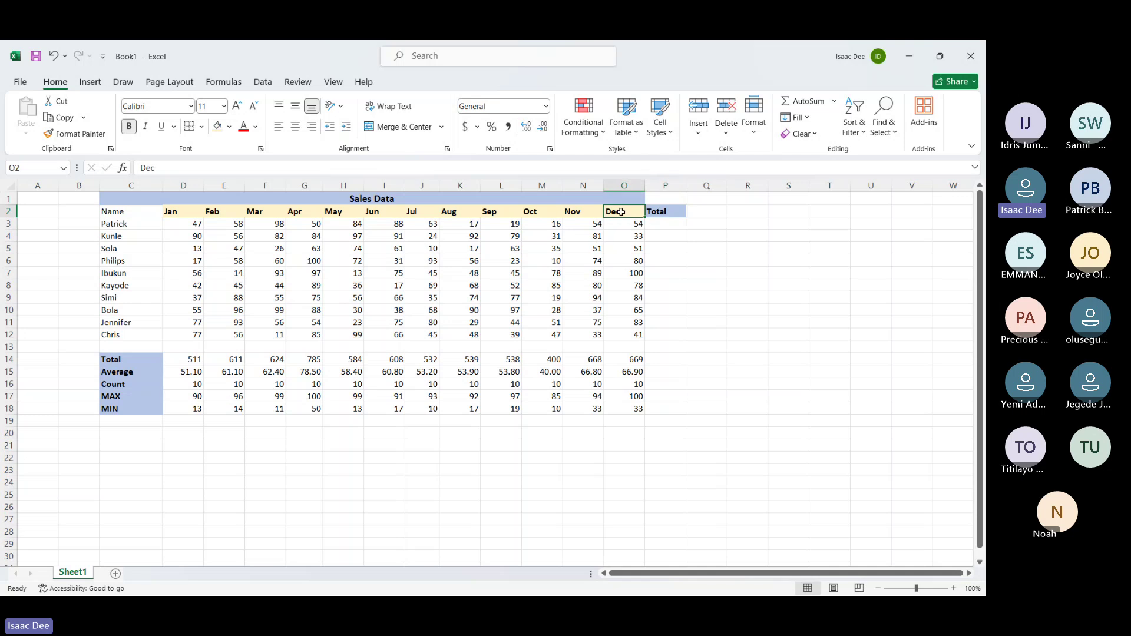
pyautogui.click(77, 134)
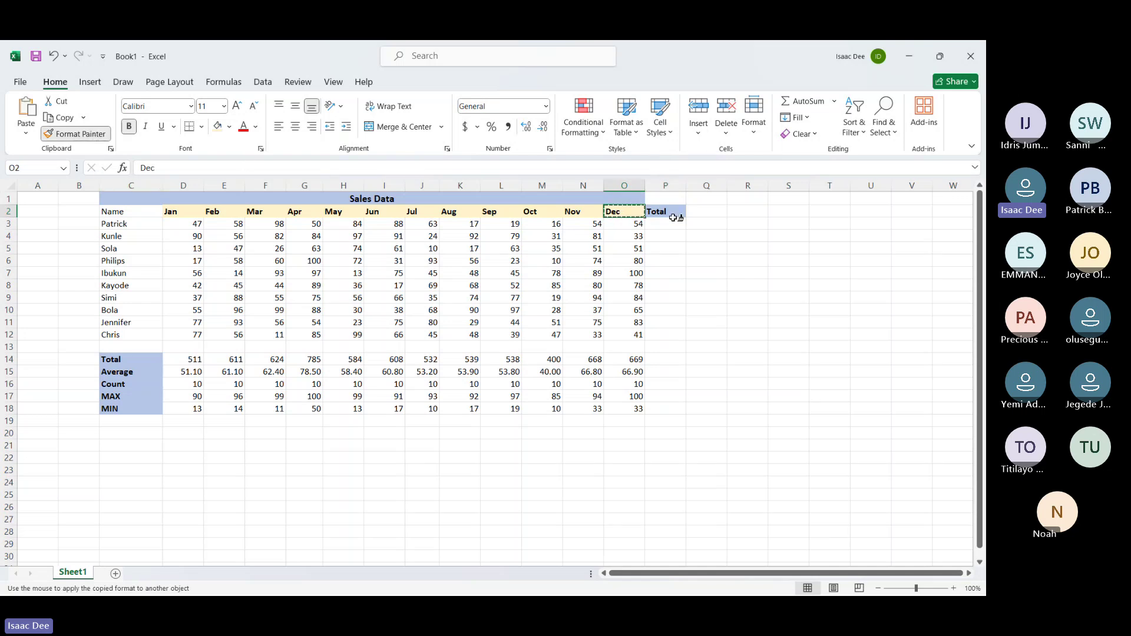
pyautogui.click(665, 213)
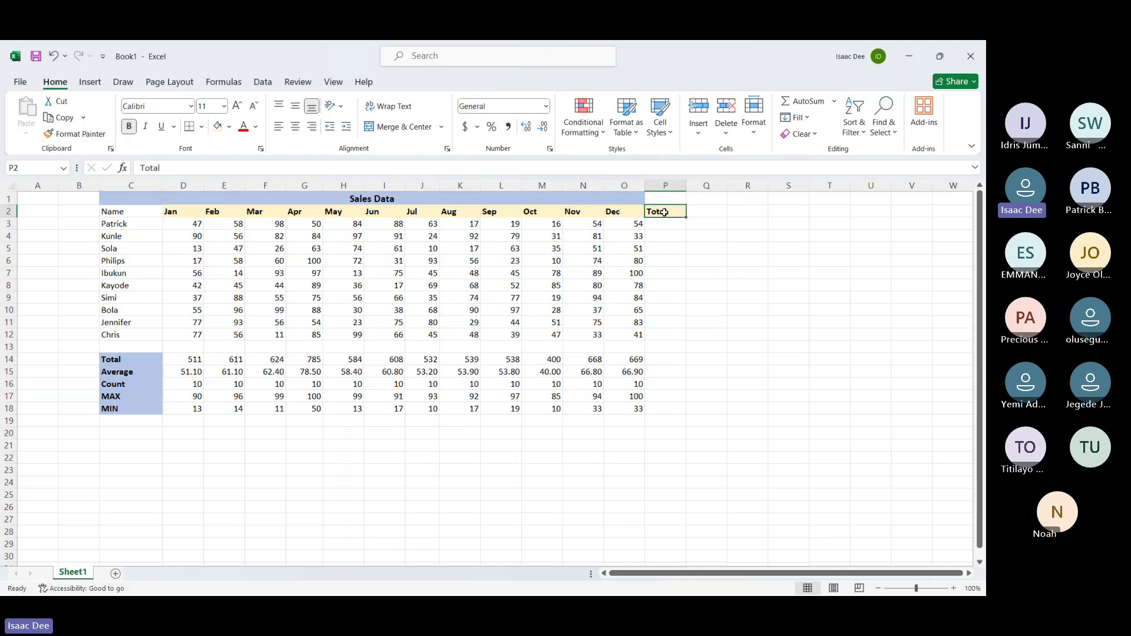
pyautogui.click(664, 225)
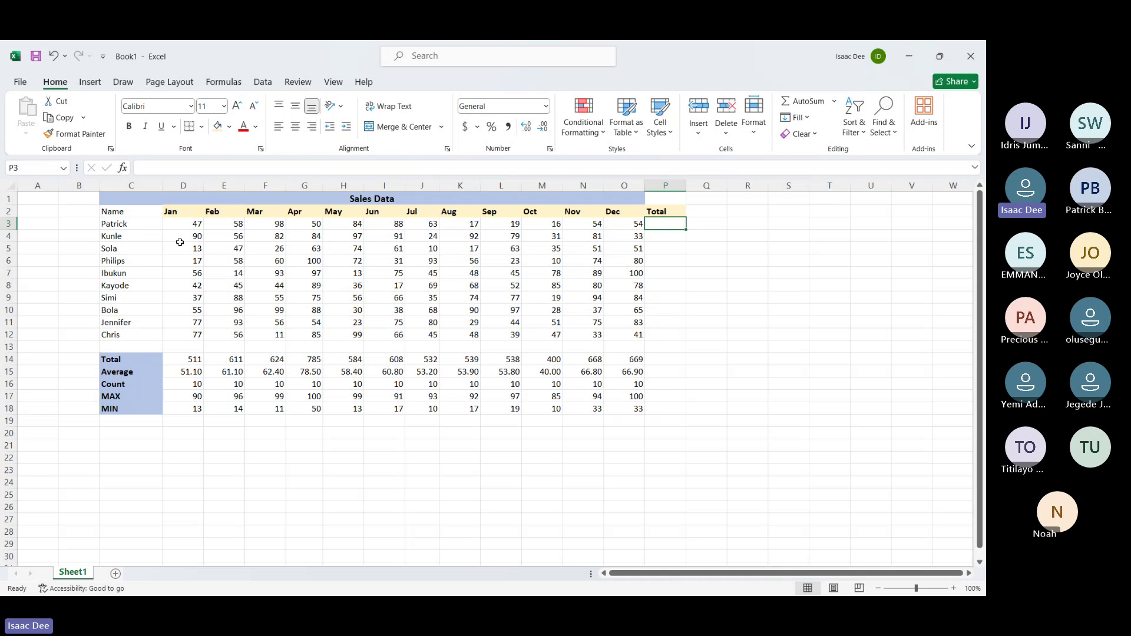
pyautogui.moveTo(184, 225); pyautogui.dragTo(182, 334)
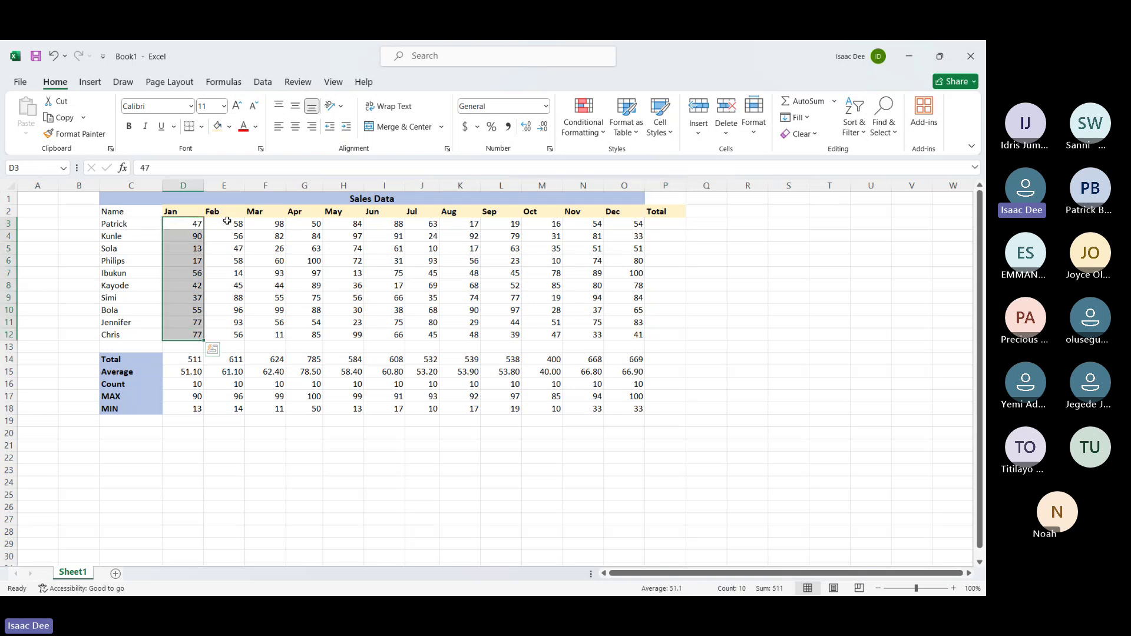
pyautogui.moveTo(227, 225); pyautogui.dragTo(234, 333)
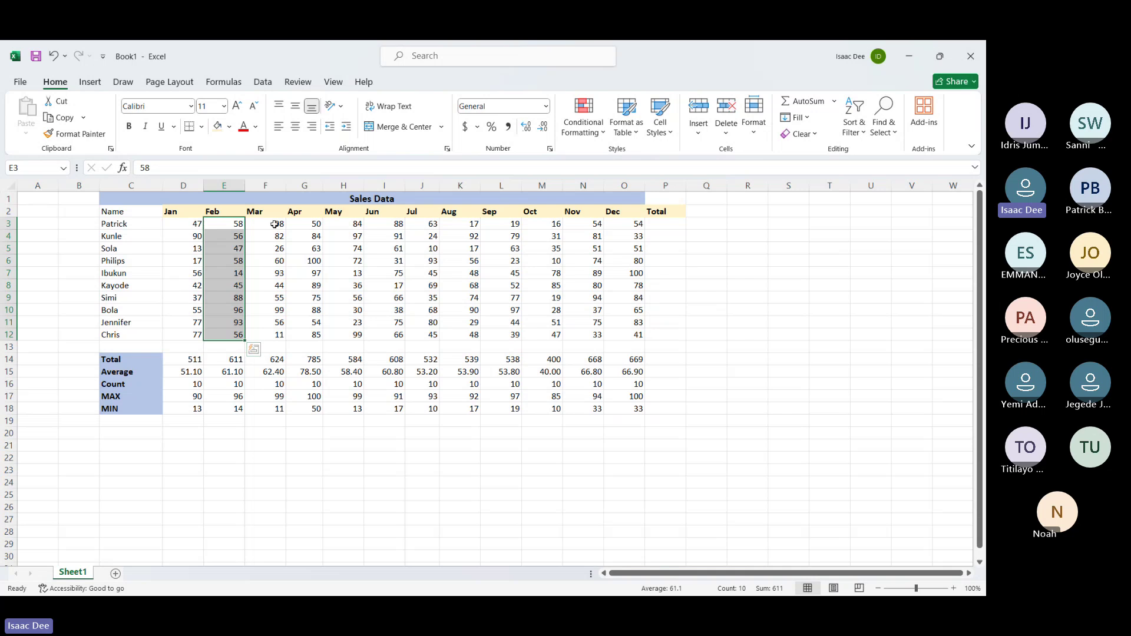
pyautogui.moveTo(279, 225); pyautogui.dragTo(278, 335)
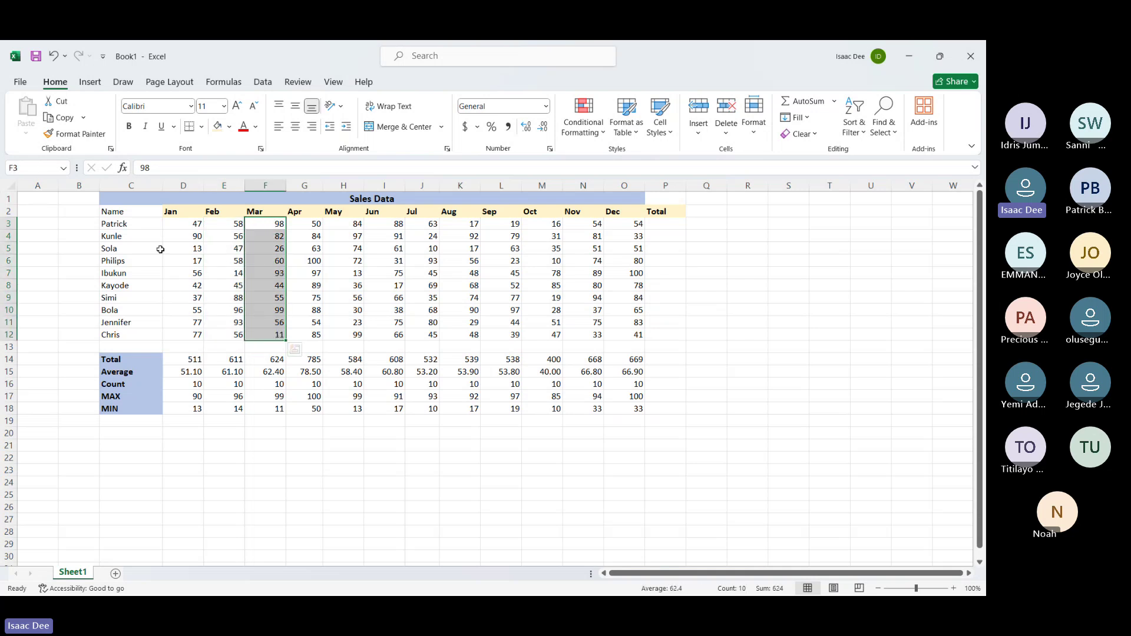
# Copy the formatting of the Jan heading in D2 onto the Name heading in C2 with Format Painter
pyautogui.click(177, 212)
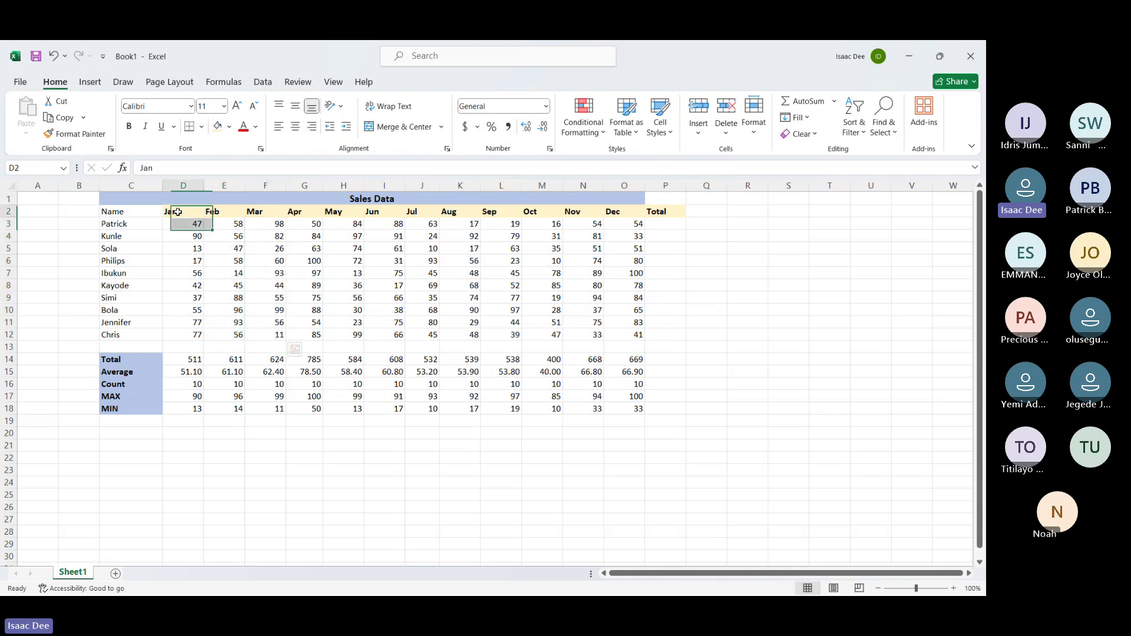
pyautogui.click(76, 135)
pyautogui.click(126, 213)
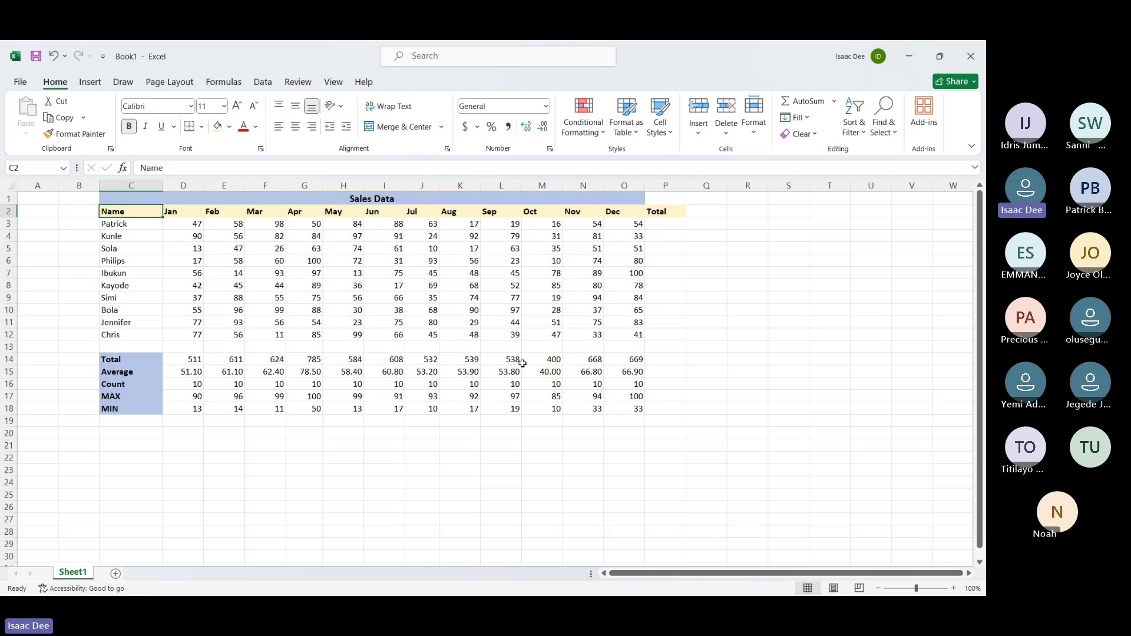
# Enter =SUM(D3:O3) in P3 to total the first salesperson's January to December figures
pyautogui.click(653, 225)
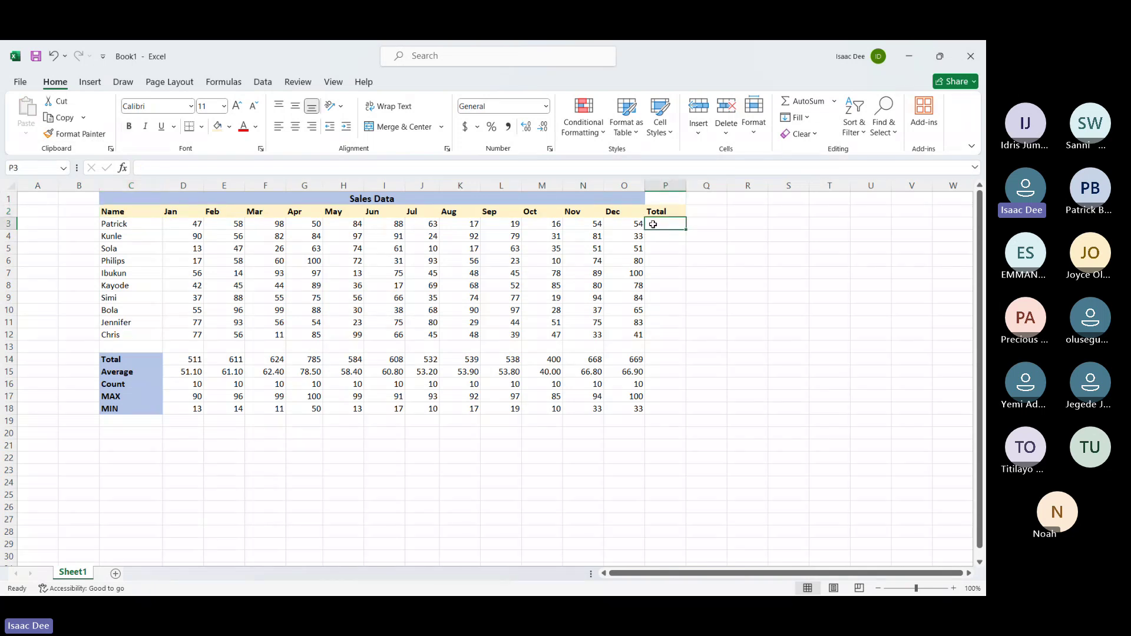
pyautogui.write('=sum(')
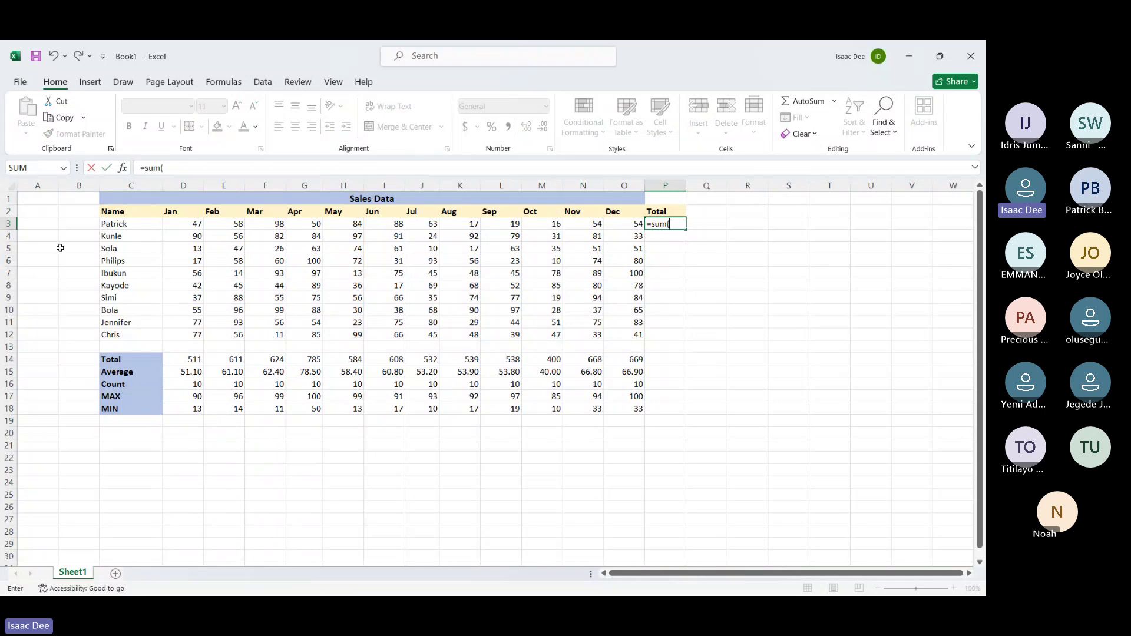
pyautogui.click(177, 224)
pyautogui.moveTo(177, 224); pyautogui.dragTo(631, 222)
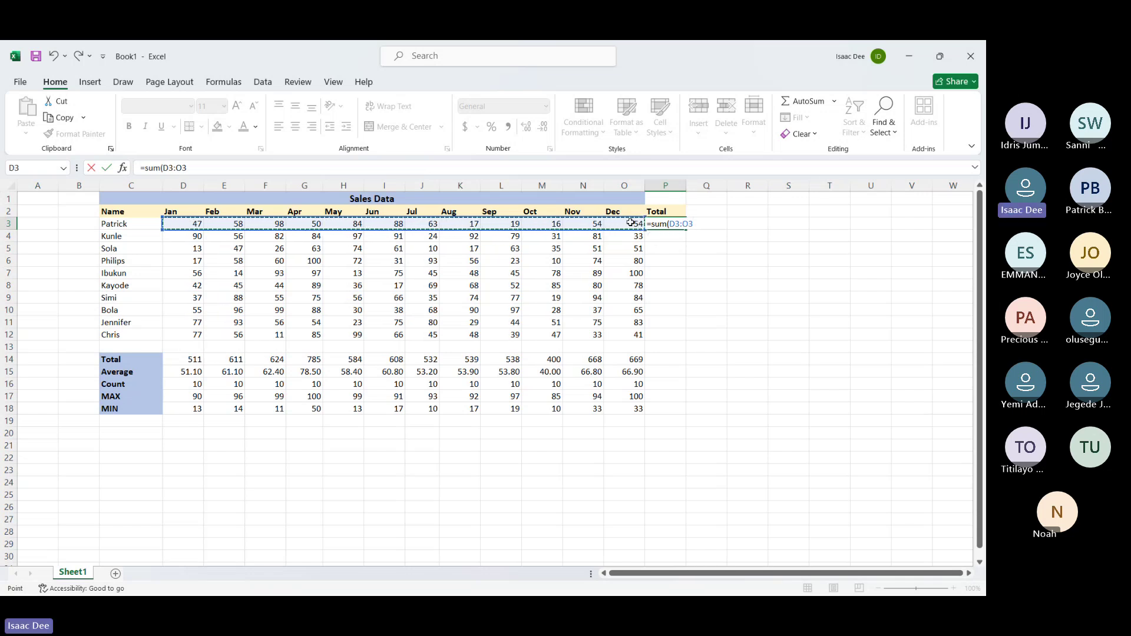
pyautogui.press('Return')
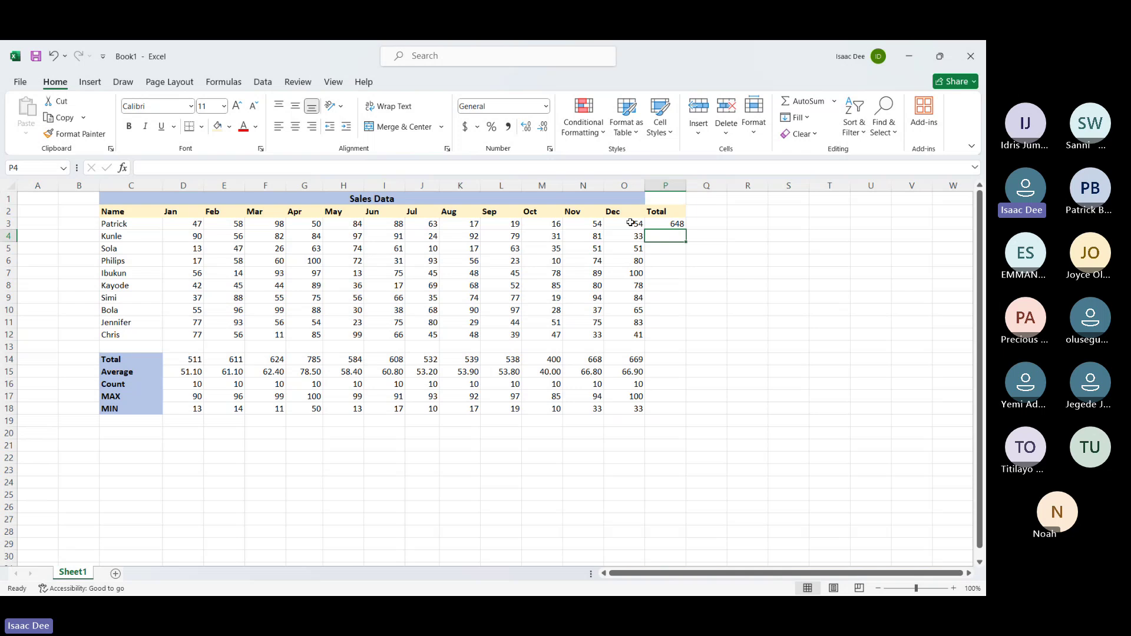
# Compare the SUM formulas in P3 and D14, and fill the row total formula from P3 down to P12
pyautogui.click(682, 224)
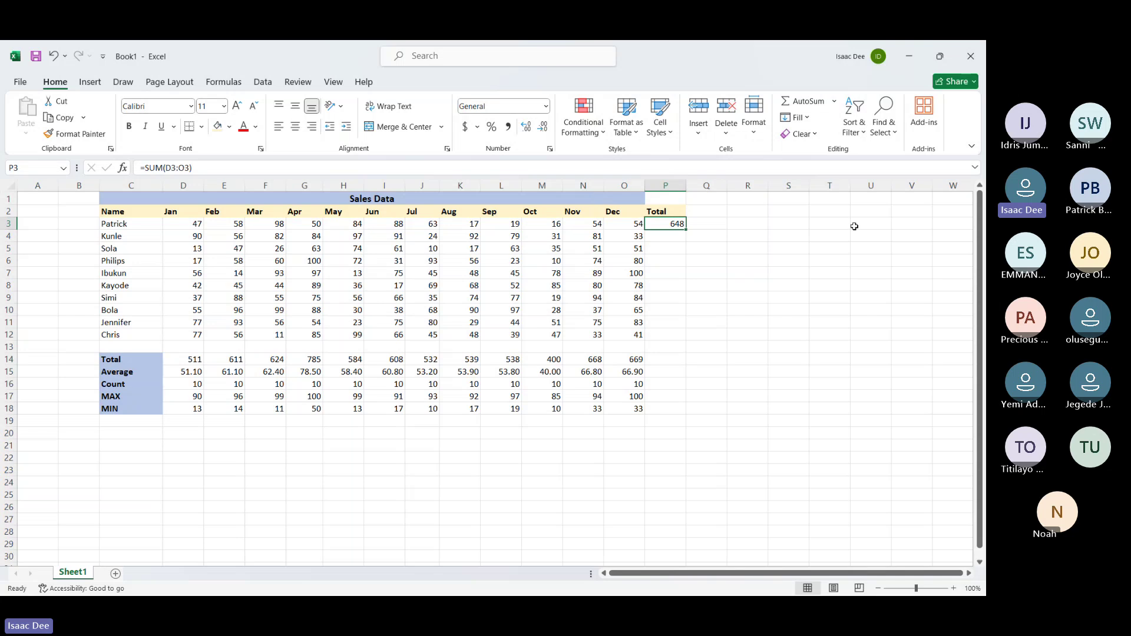
pyautogui.click(189, 359)
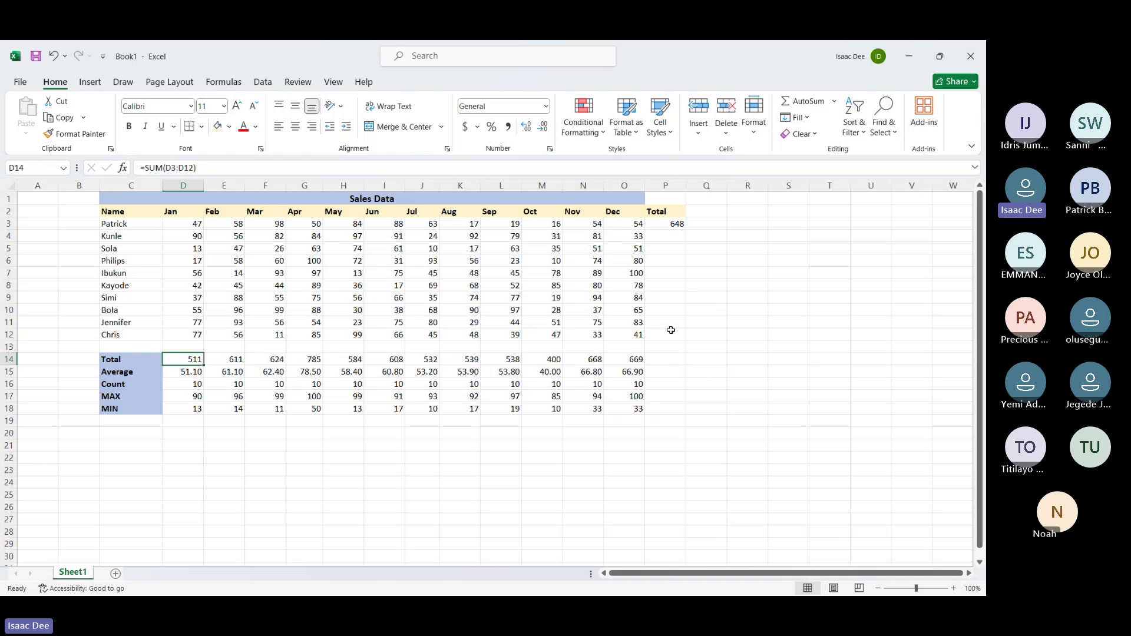
pyautogui.click(673, 225)
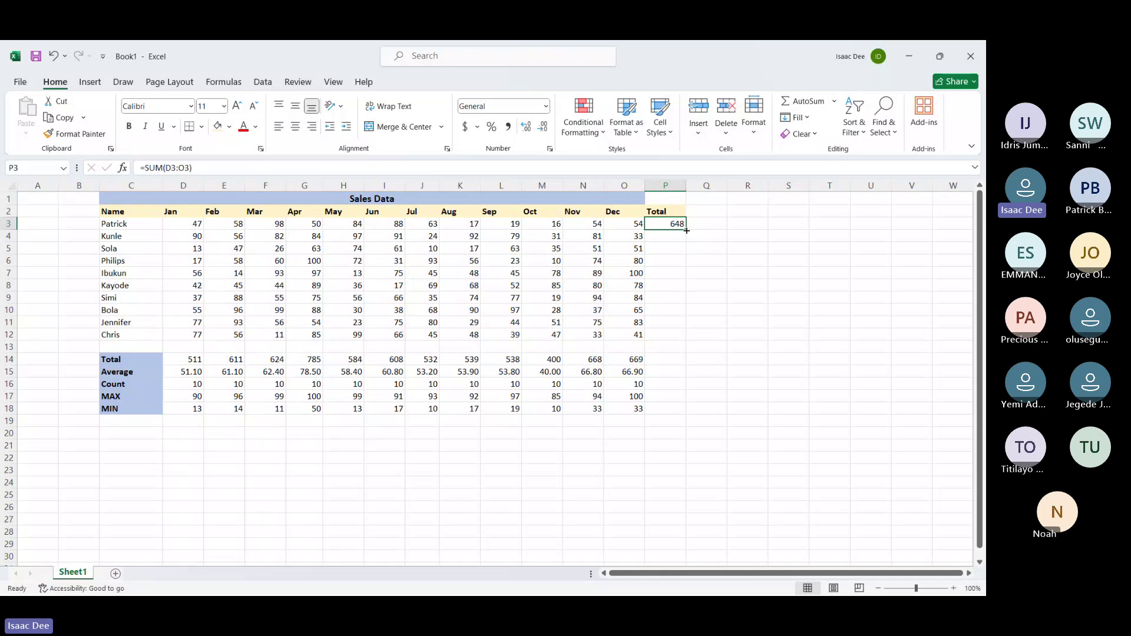
pyautogui.moveTo(687, 231); pyautogui.dragTo(686, 340)
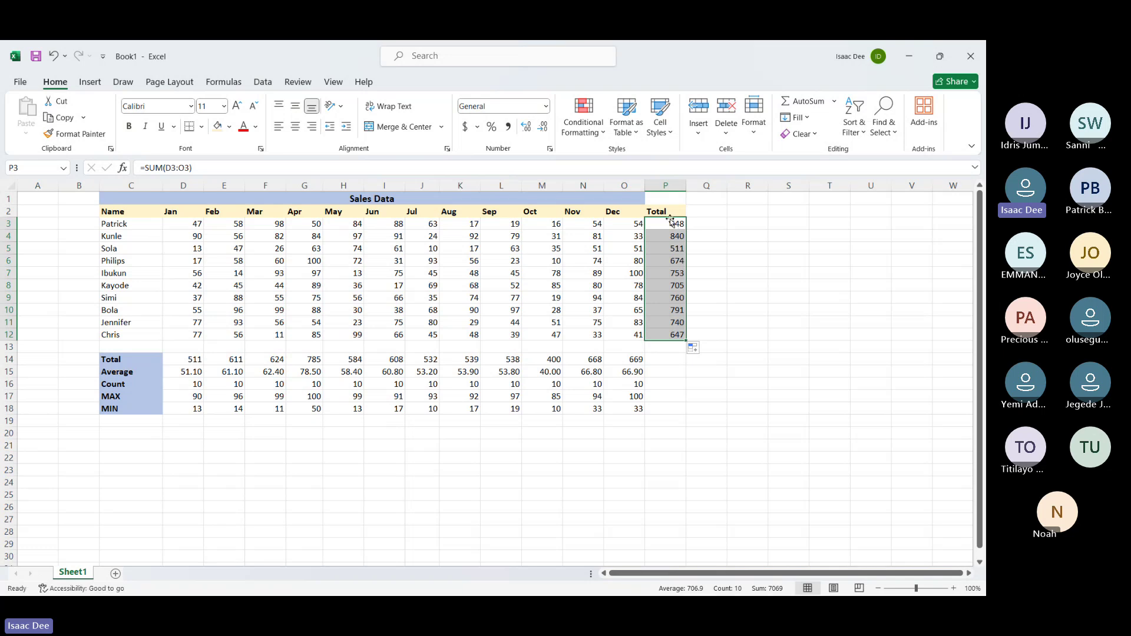
# Inspect the cell ranges used by the copied row total formulas in P3 through P7
pyautogui.click(671, 224)
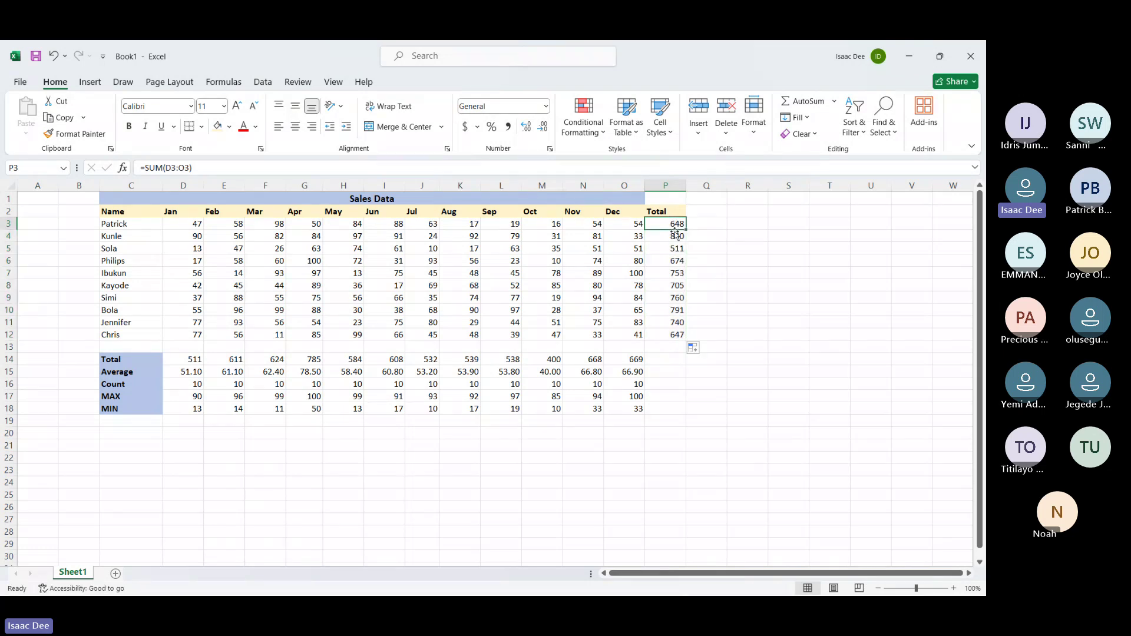
pyautogui.doubleClick(676, 235)
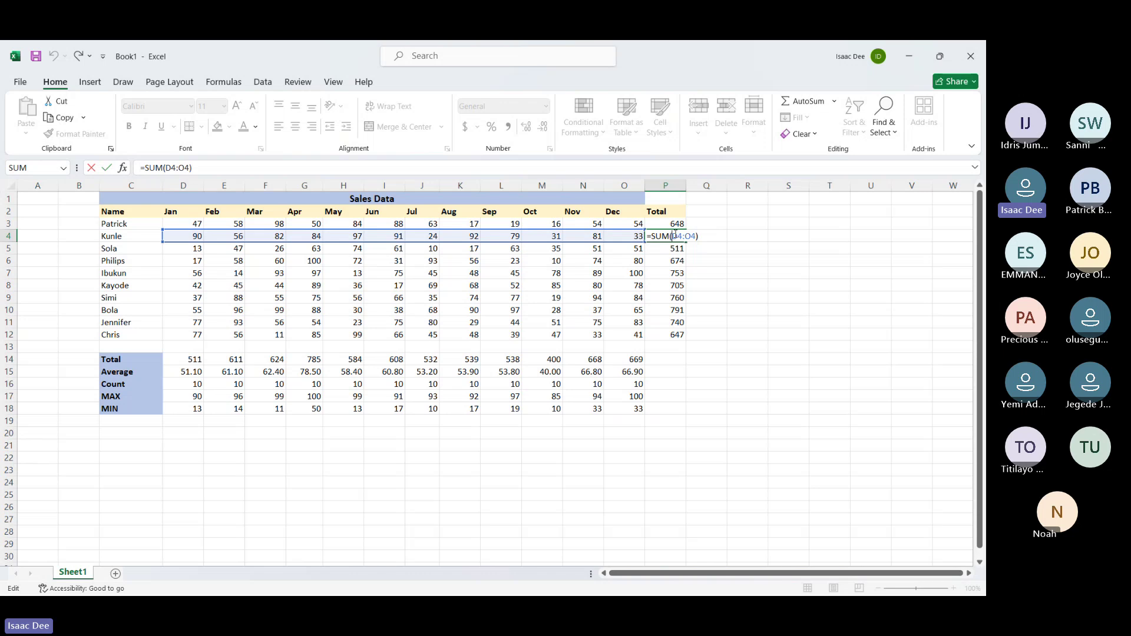
pyautogui.press('Return')
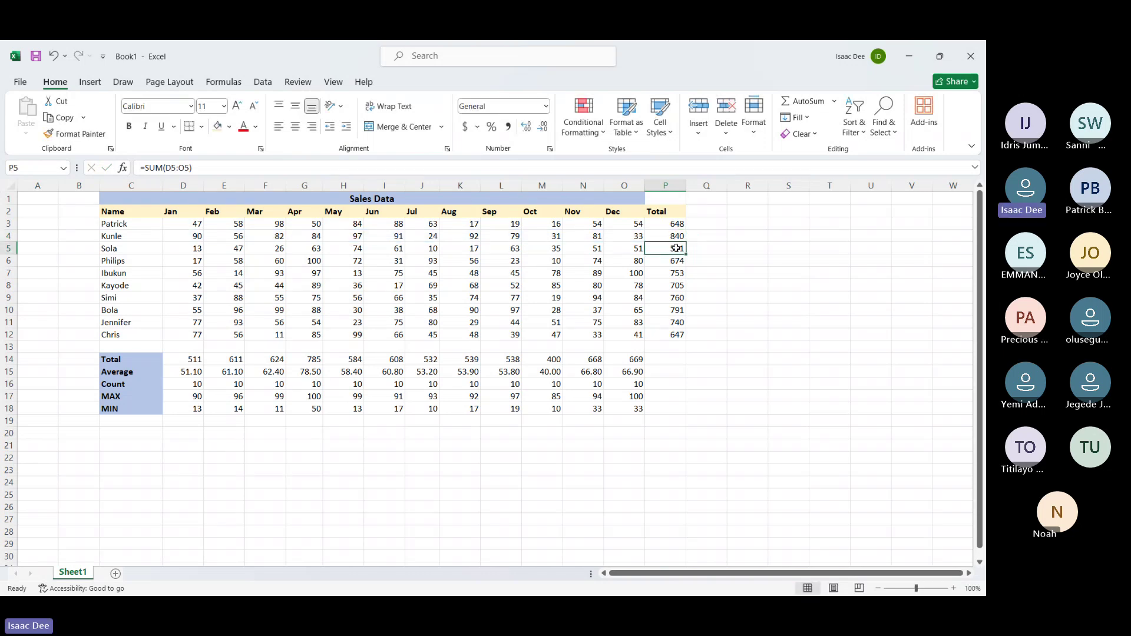
pyautogui.doubleClick(676, 248)
pyautogui.press('Return')
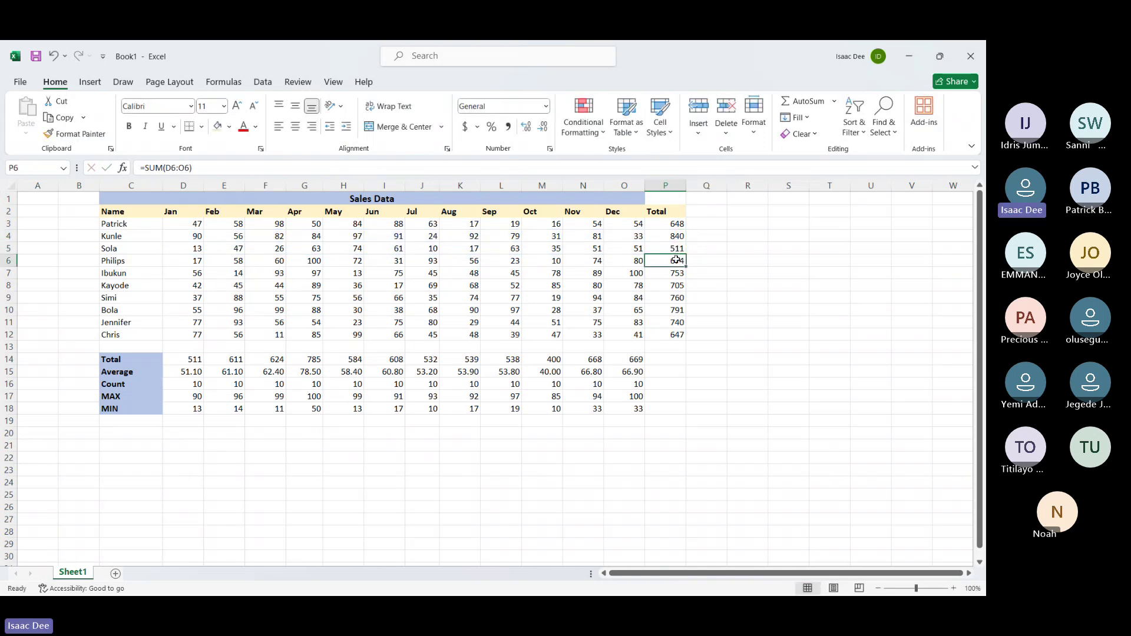
pyautogui.doubleClick(677, 260)
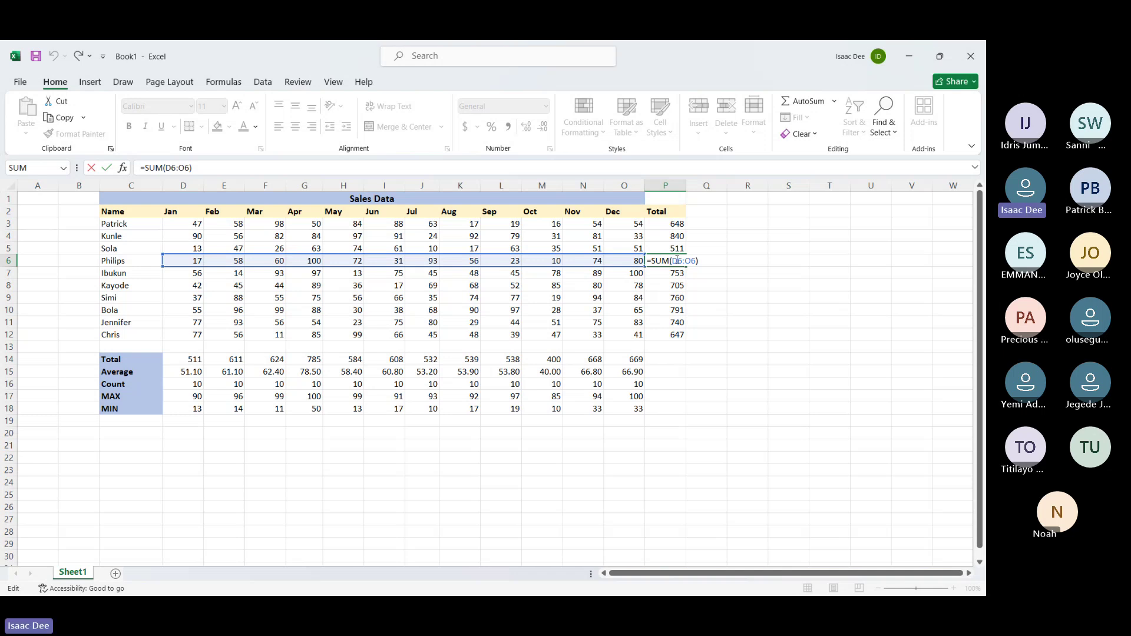
pyautogui.press('Return')
pyautogui.doubleClick(677, 272)
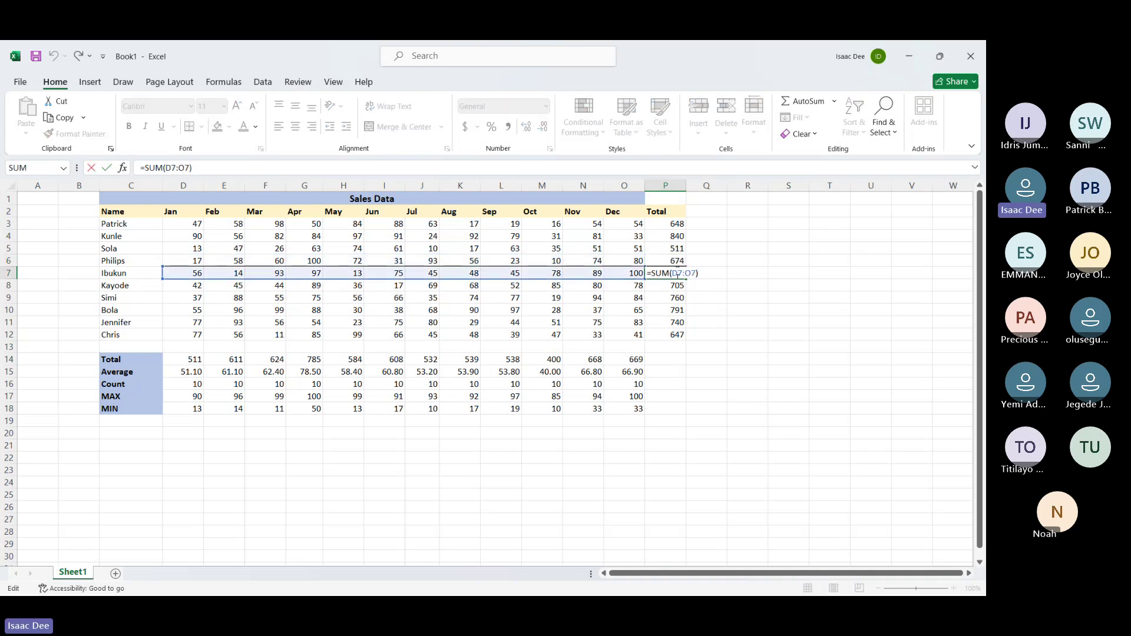
pyautogui.press('Return')
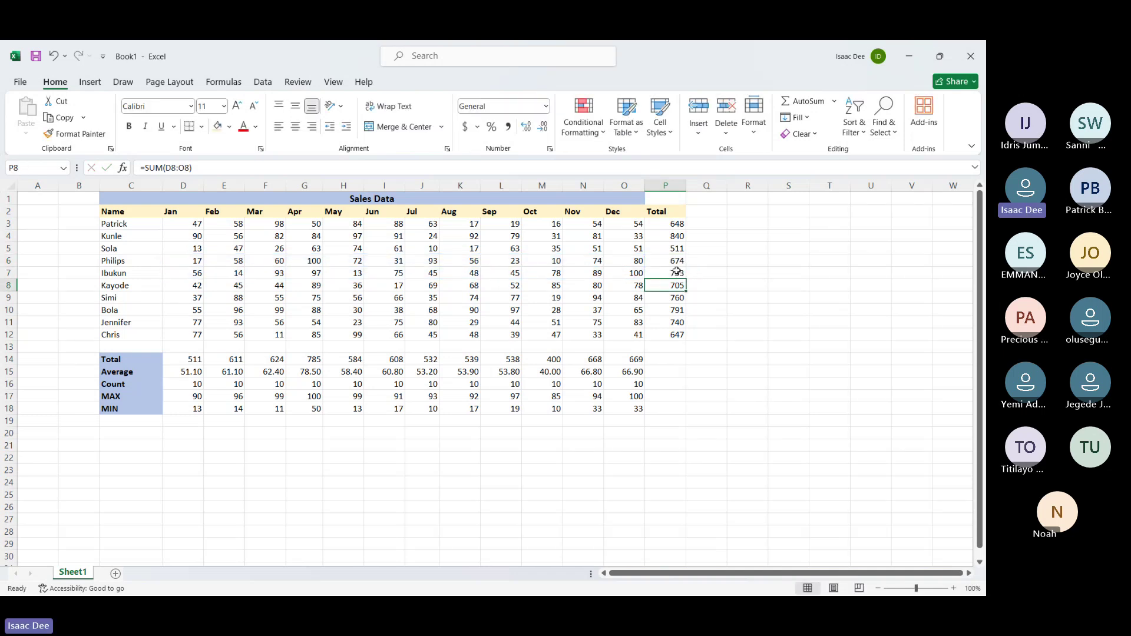
# Recheck the range summed in P3 and fill its formula down to P12 again
pyautogui.doubleClick(670, 224)
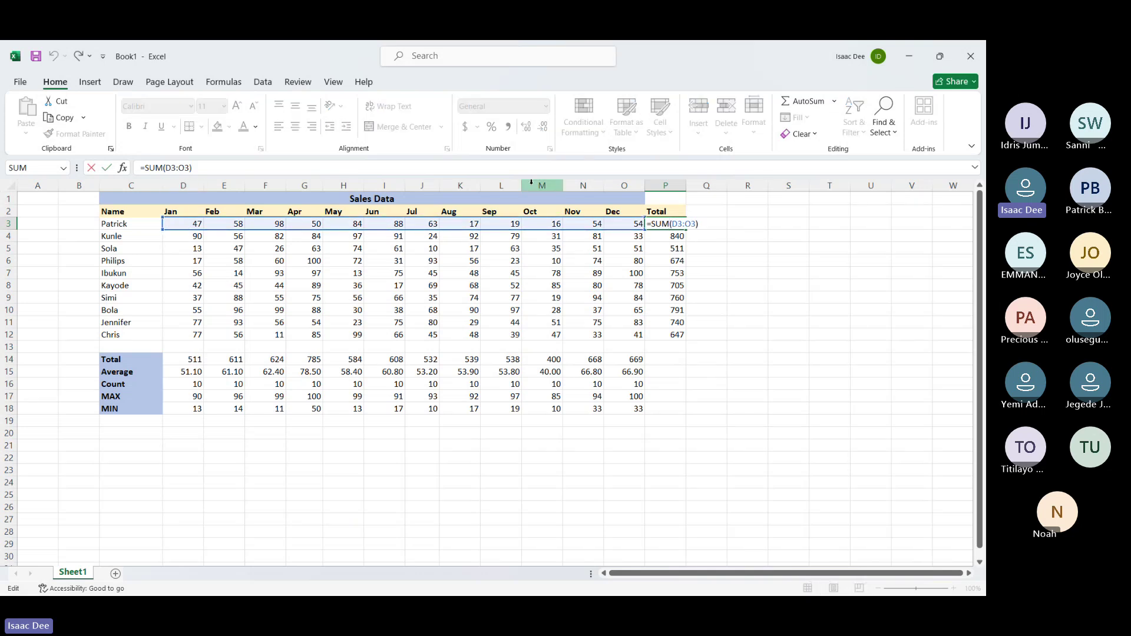
pyautogui.press('Return')
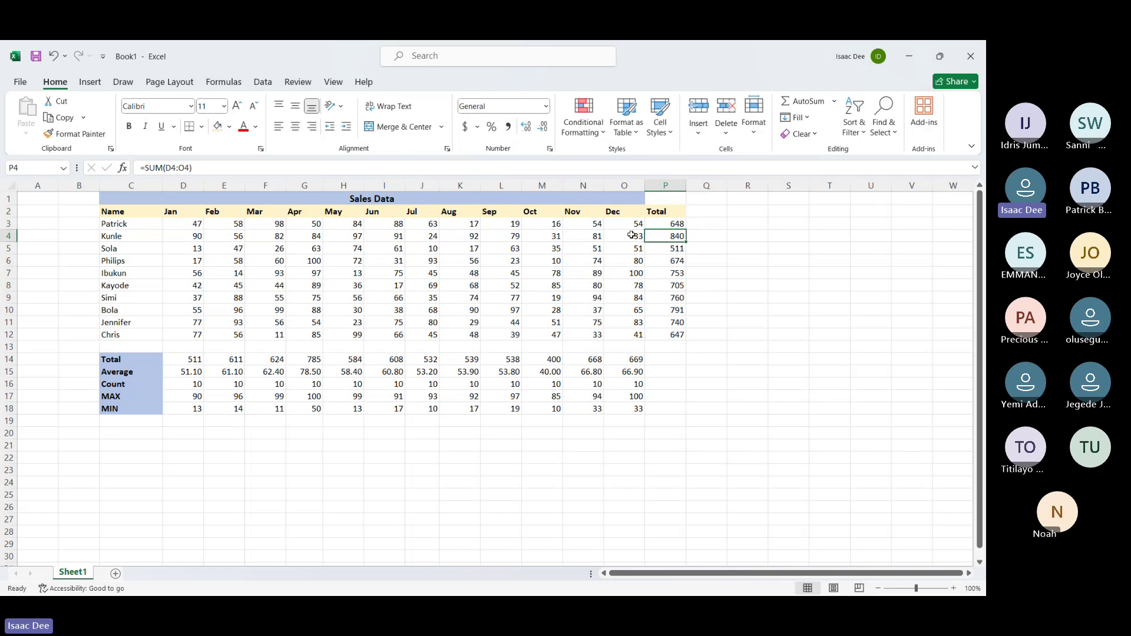
pyautogui.press('Down')
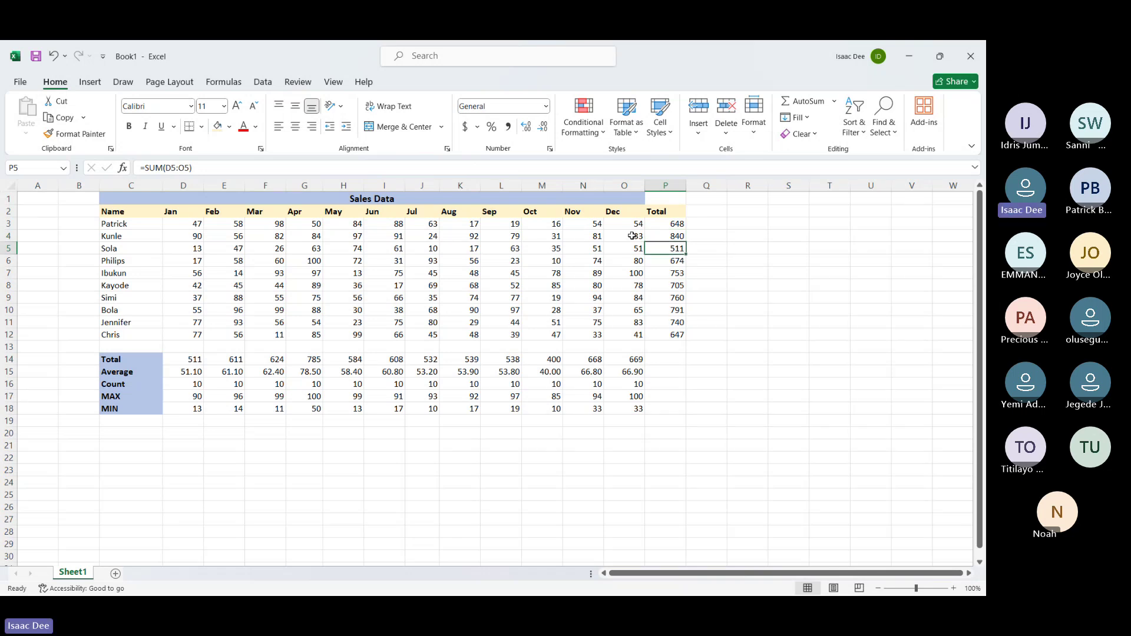
pyautogui.click(681, 224)
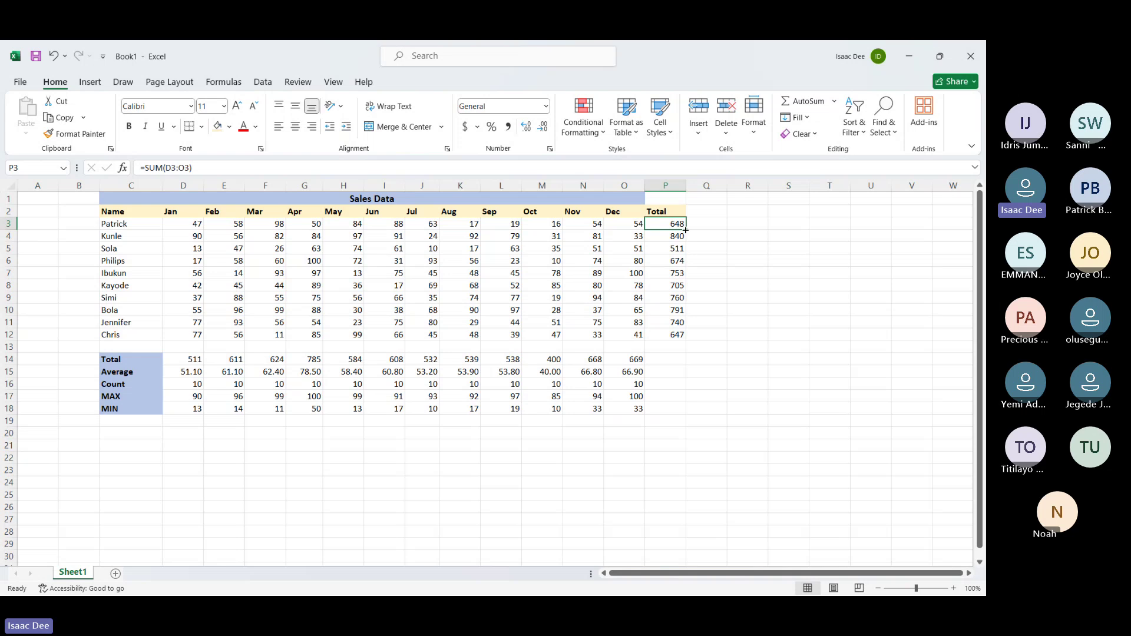
pyautogui.moveTo(685, 230); pyautogui.dragTo(684, 336)
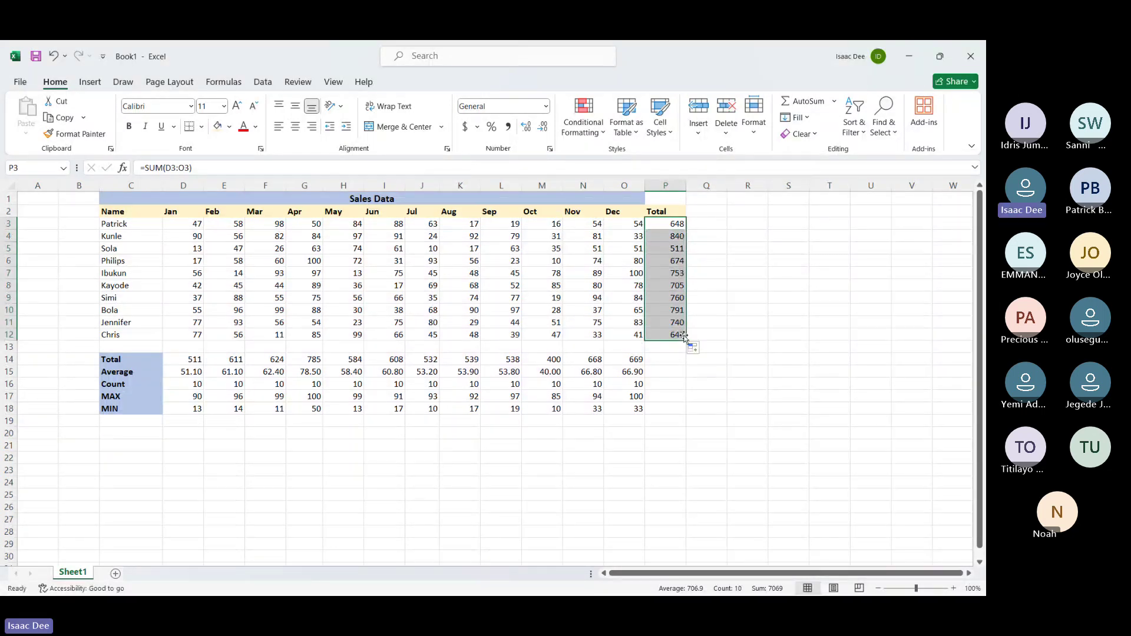
# Add the headings Average, MAX and MIN in Q2, R2 and S2 beside the Total heading
pyautogui.click(701, 216)
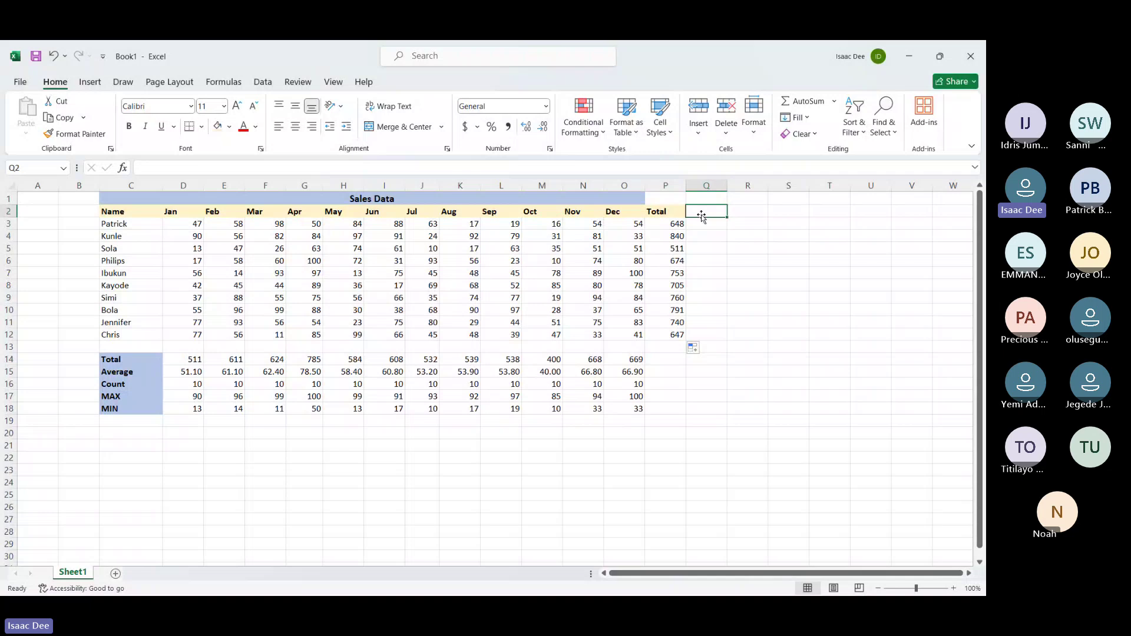
pyautogui.write('ge')
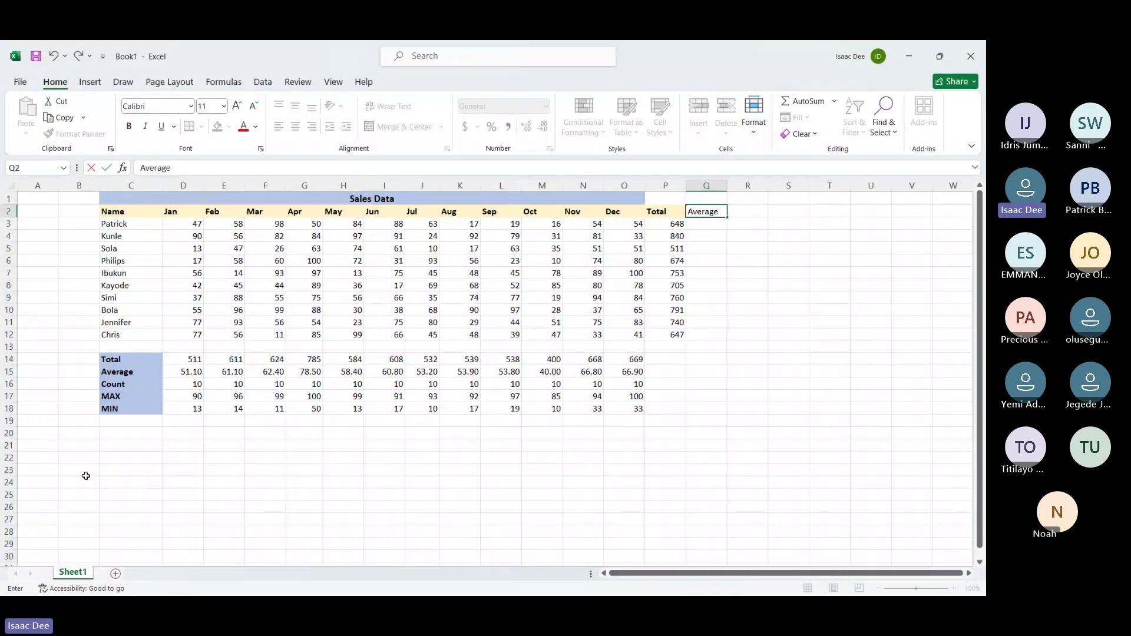
pyautogui.click(120, 374)
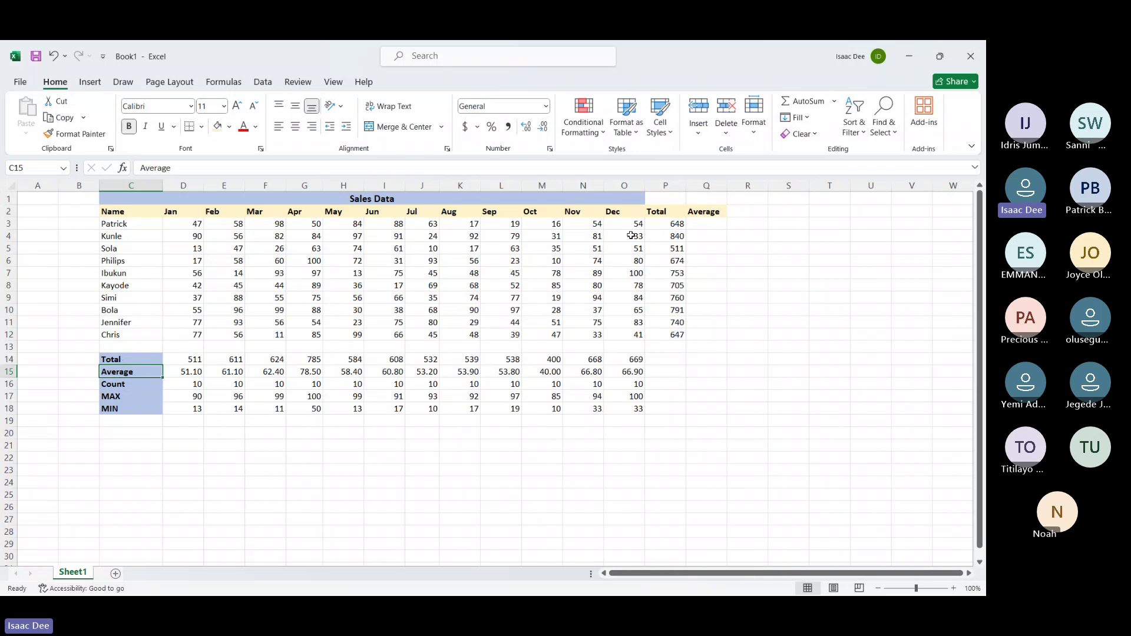
pyautogui.click(734, 211)
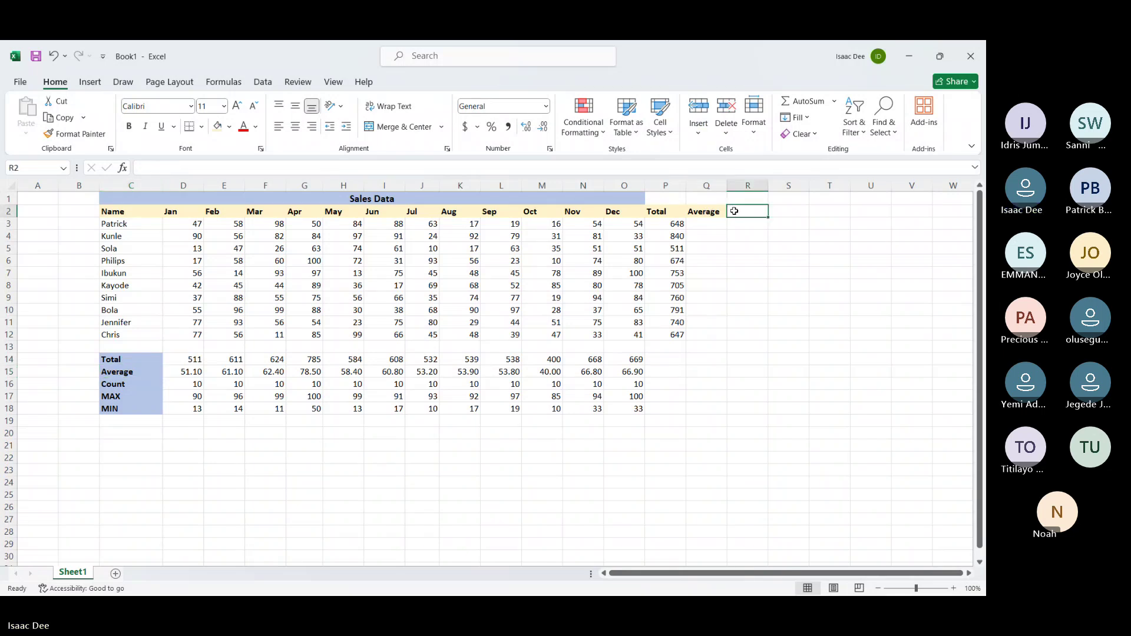
pyautogui.write('MAXC')
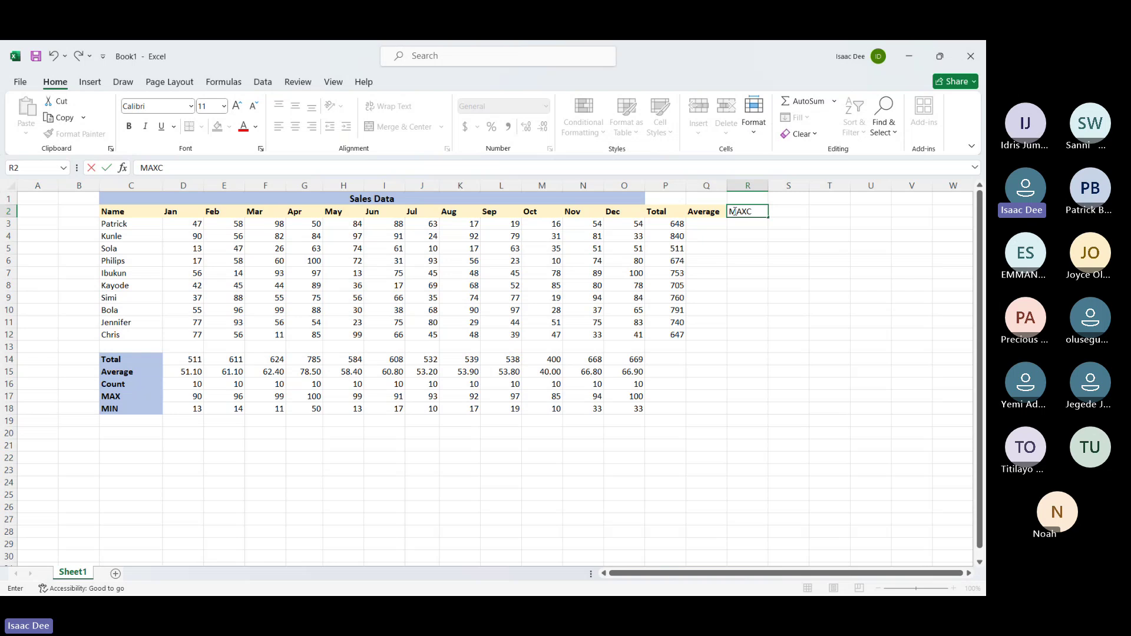
pyautogui.press('BackSpace')
pyautogui.press('Tab')
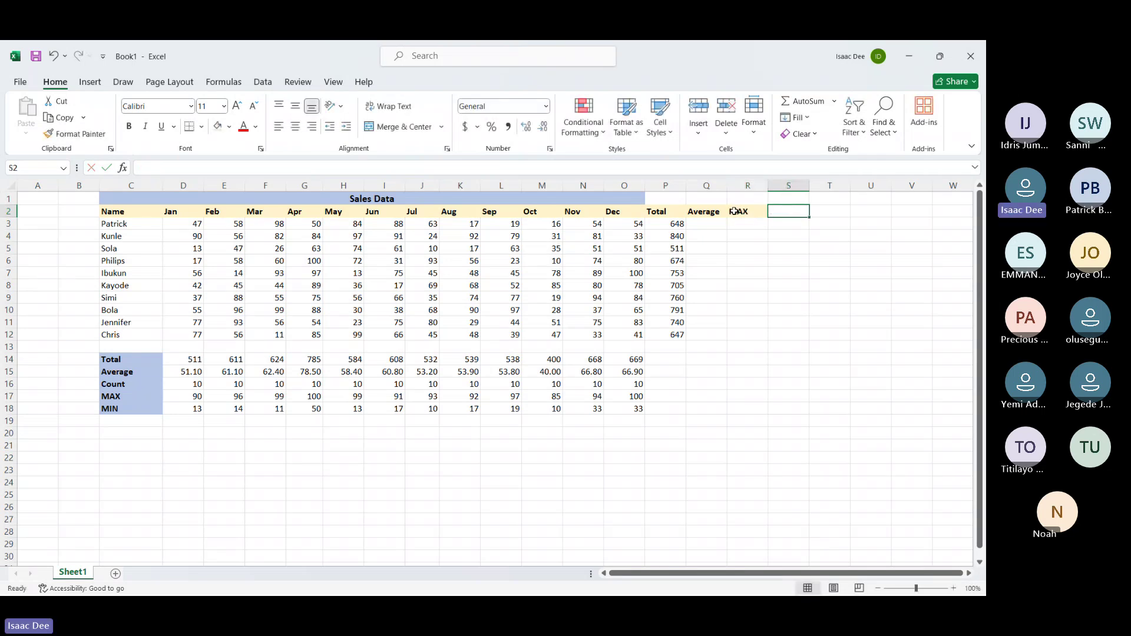
pyautogui.write('MIN')
pyautogui.press('Return')
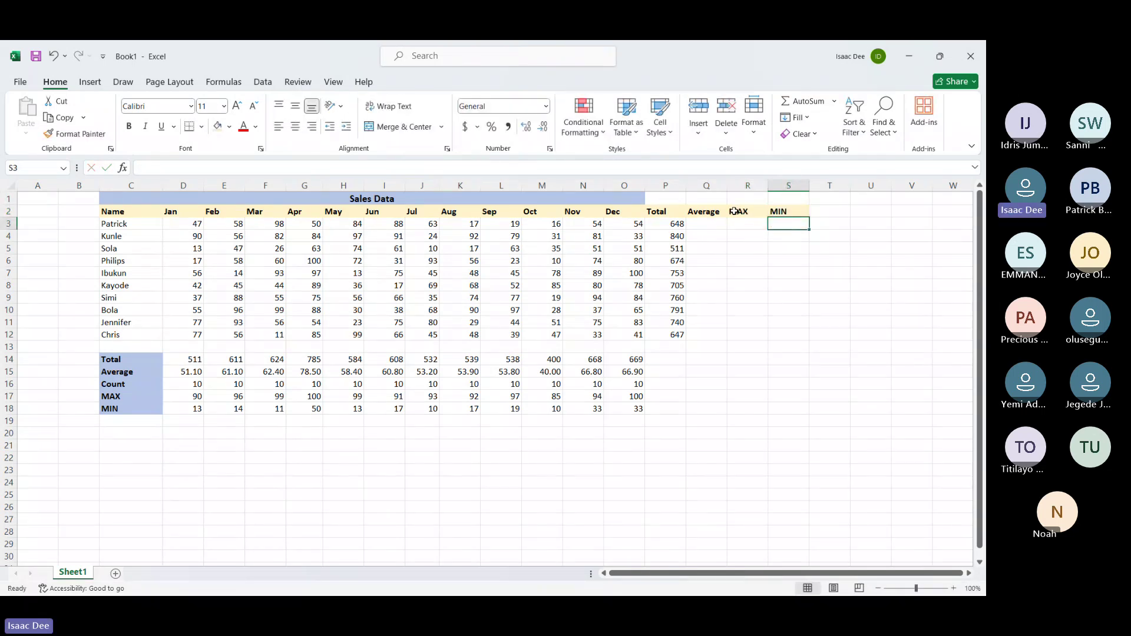
# Enter =AVERAGE(D3:O3) in Q3 and fill it down to Q12 for all salespeople
pyautogui.click(709, 226)
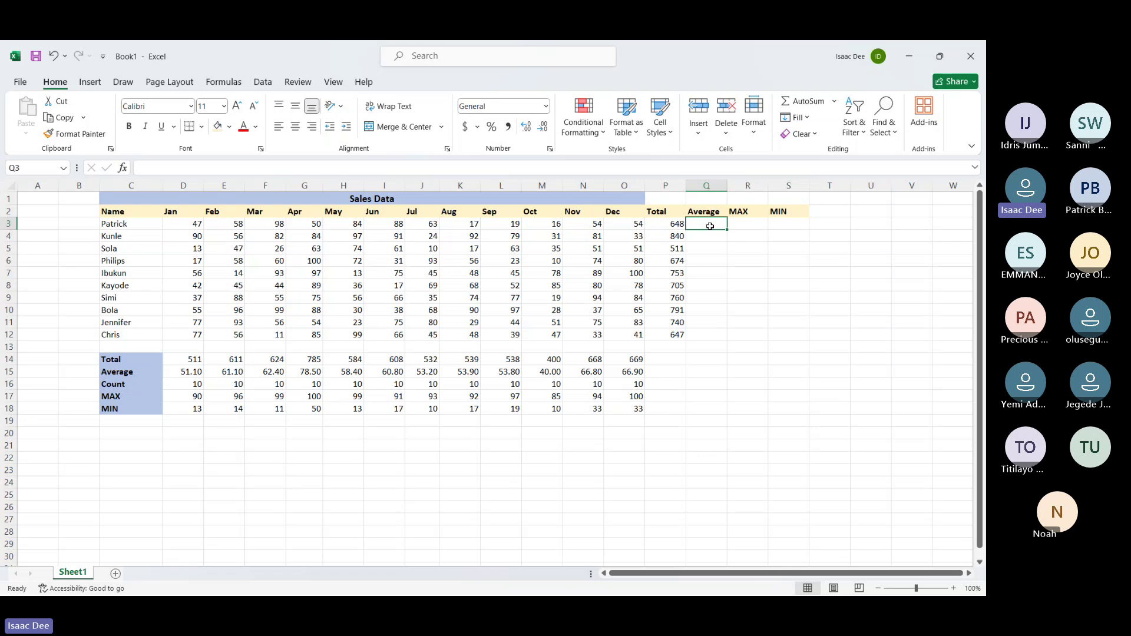
pyautogui.write('=AVERAGE(')
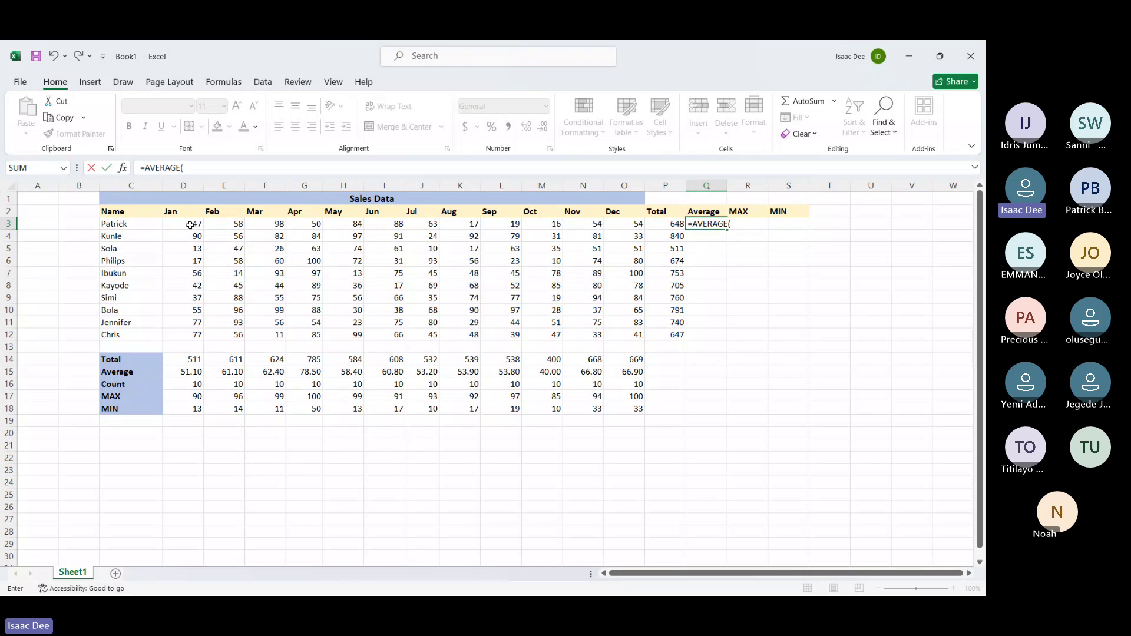
pyautogui.moveTo(194, 226); pyautogui.dragTo(618, 224)
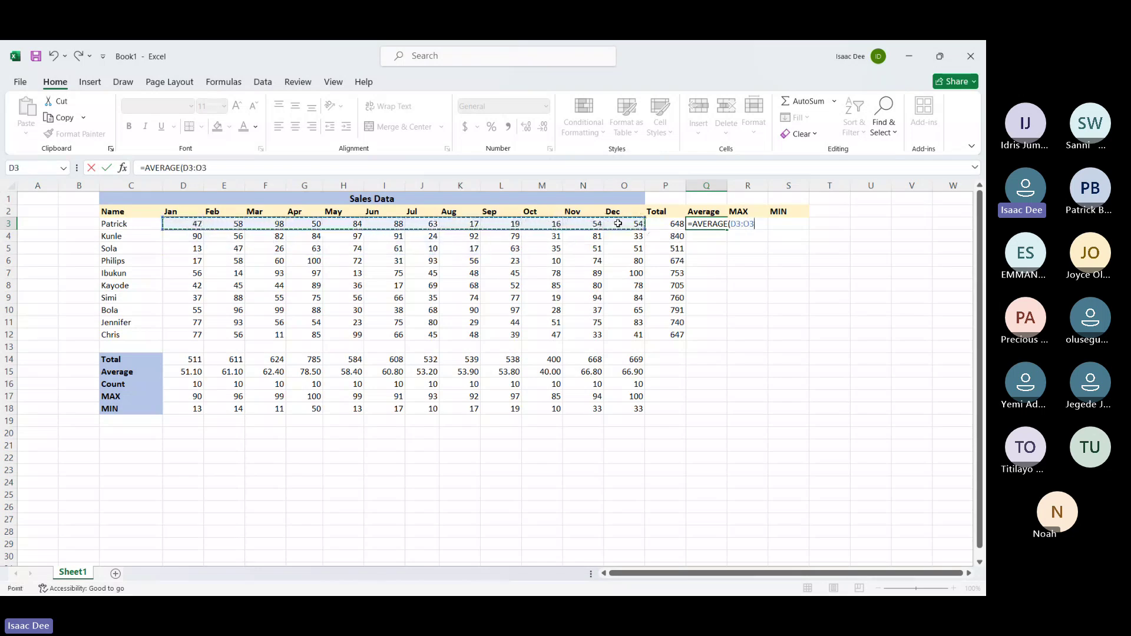
pyautogui.press('Return')
pyautogui.click(716, 225)
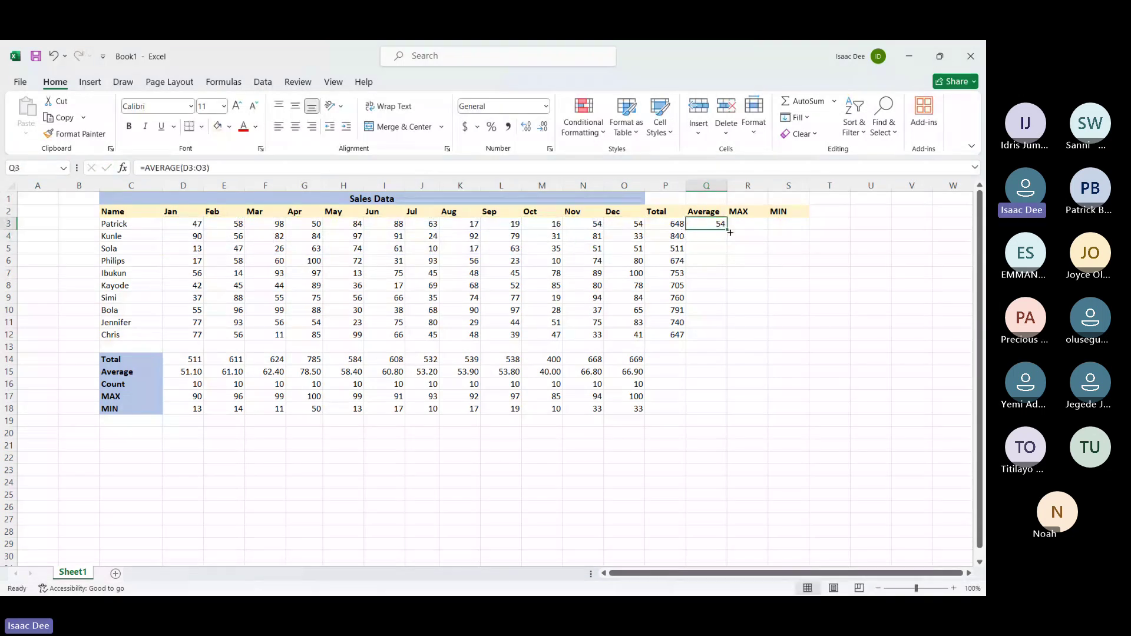
pyautogui.doubleClick(727, 230)
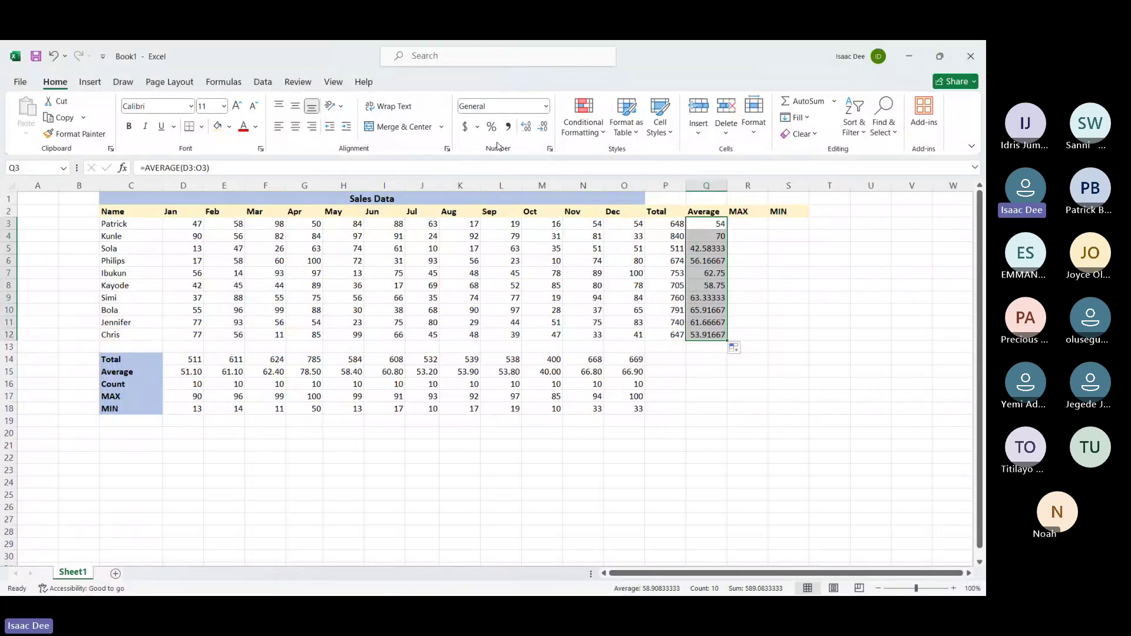
# Format the salesperson averages in Q3:Q12 to show two decimal places
pyautogui.click(542, 126)
pyautogui.click(542, 127)
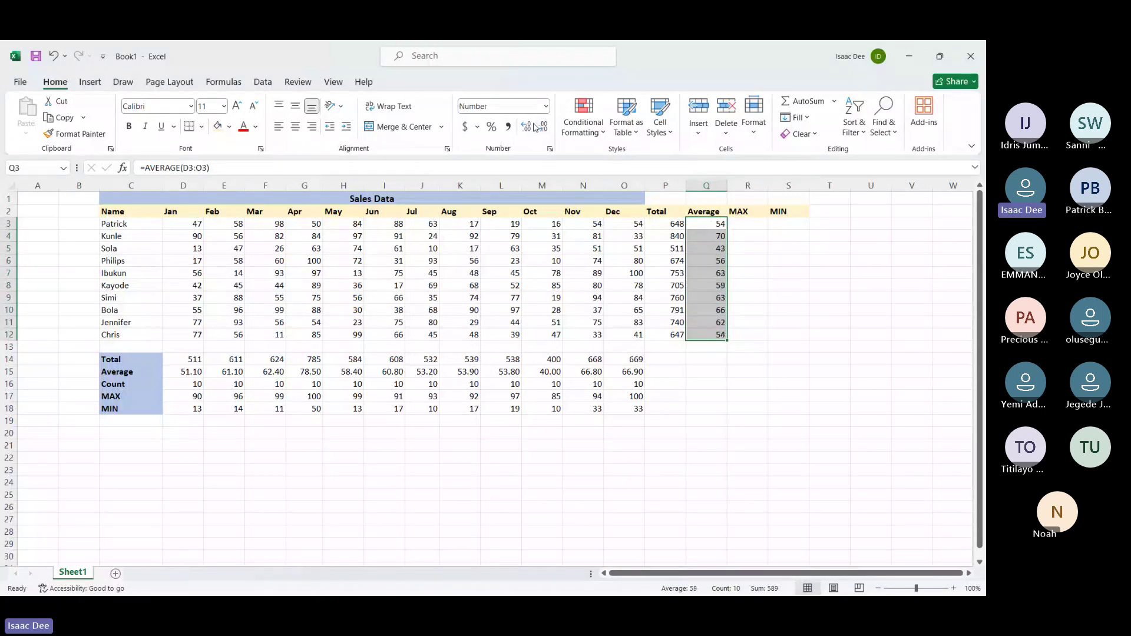
pyautogui.click(527, 127)
pyautogui.click(527, 126)
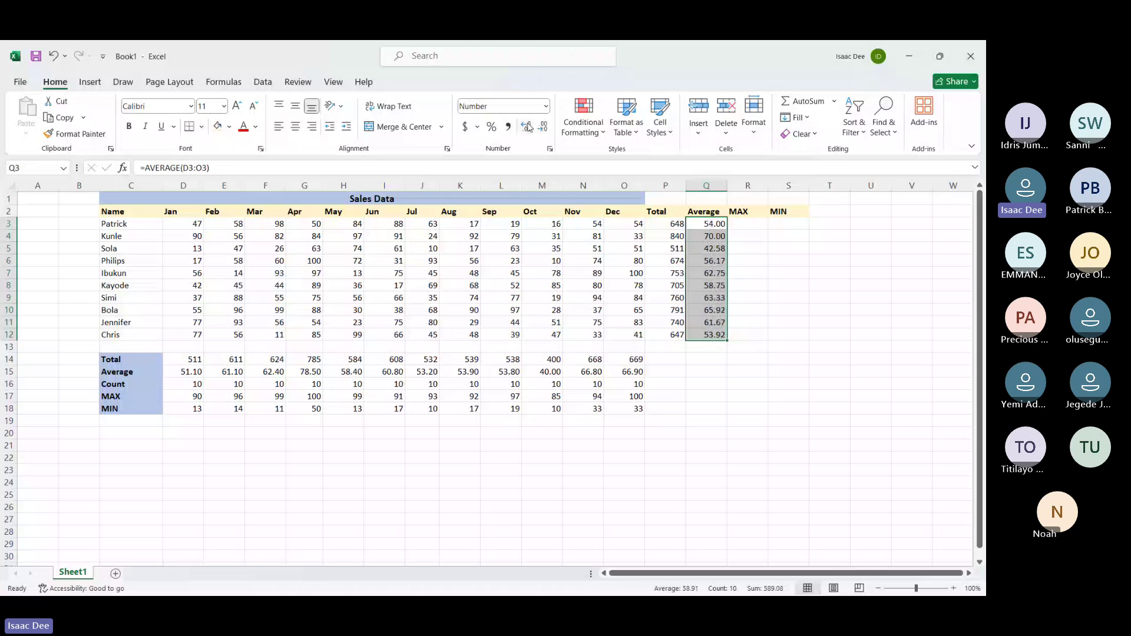
# Enter =MAX(D3:O3) in R3 and fill it down to R12 for all salespeople
pyautogui.click(737, 225)
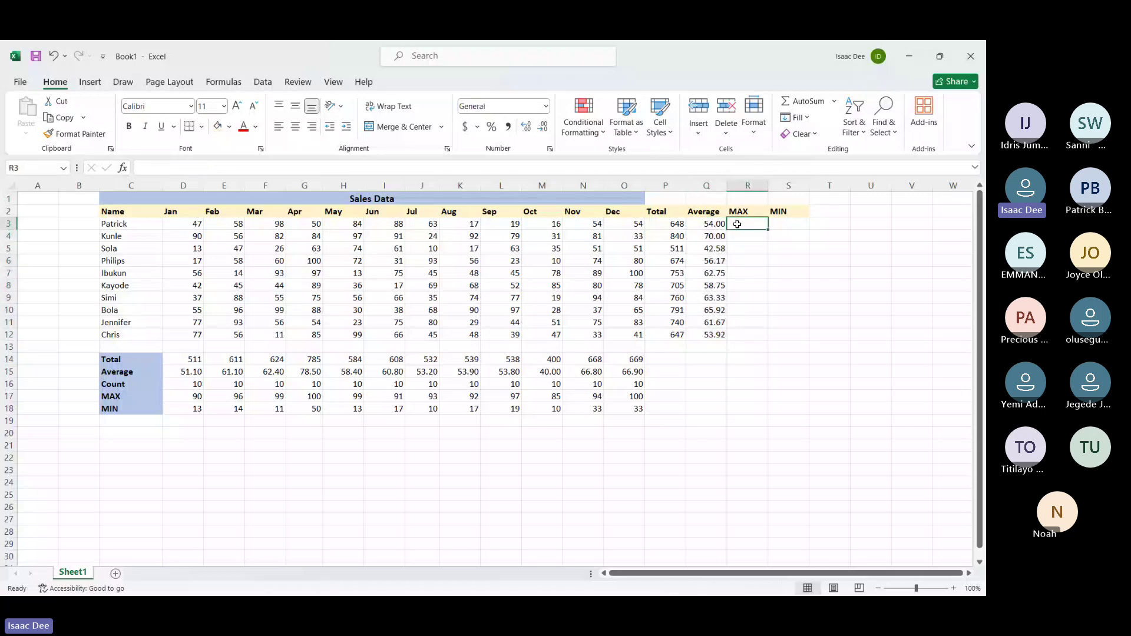
pyautogui.write('=max')
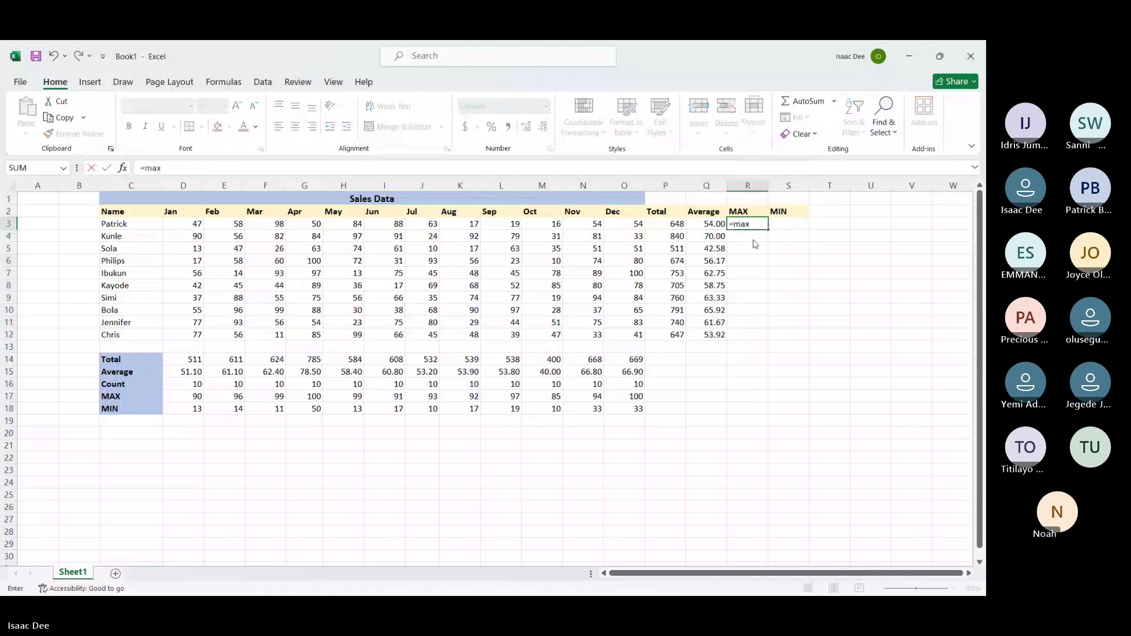
pyautogui.press('Tab')
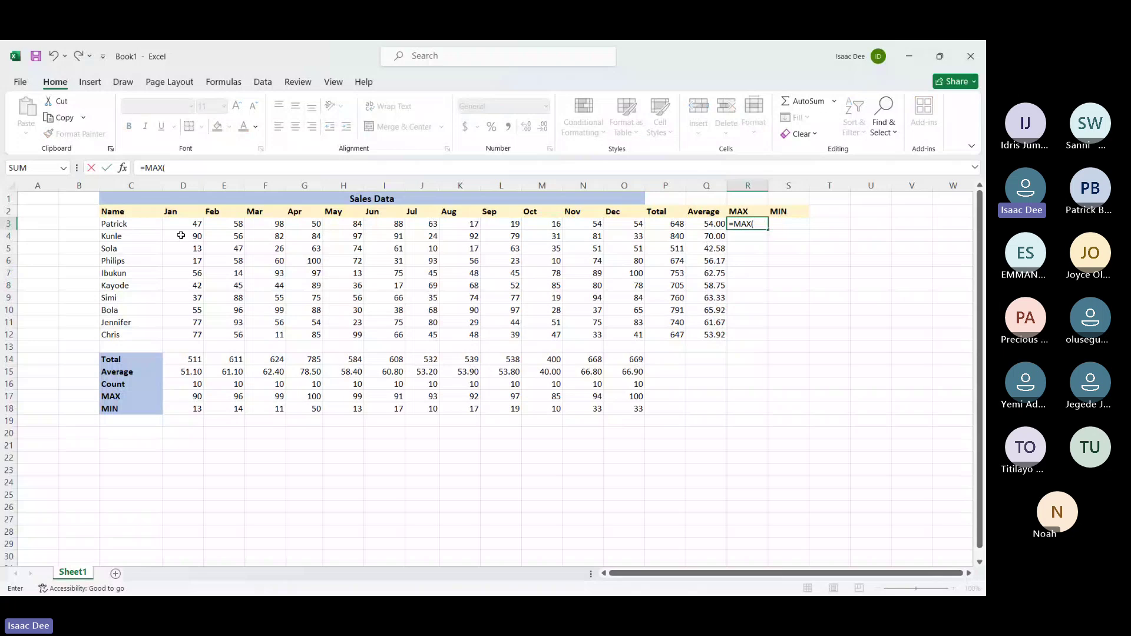
pyautogui.moveTo(183, 225); pyautogui.dragTo(635, 230)
pyautogui.press('Return')
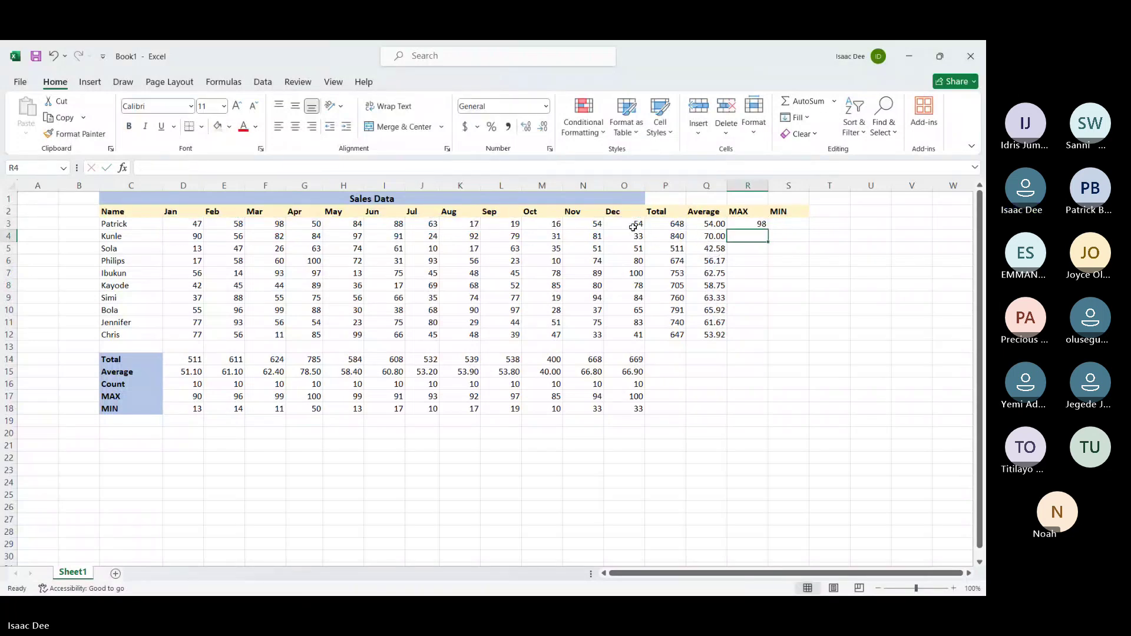
pyautogui.click(754, 224)
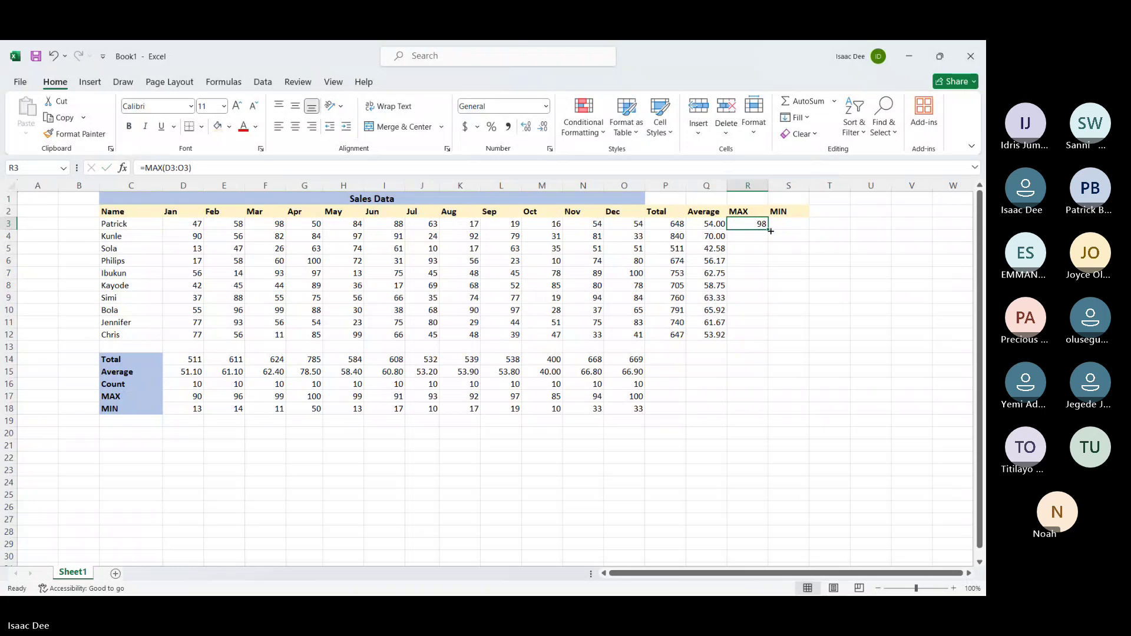
pyautogui.doubleClick(768, 229)
# Enter =MIN(D3:O3) in S3 and fill it down to S12 for all salespeople
pyautogui.click(783, 224)
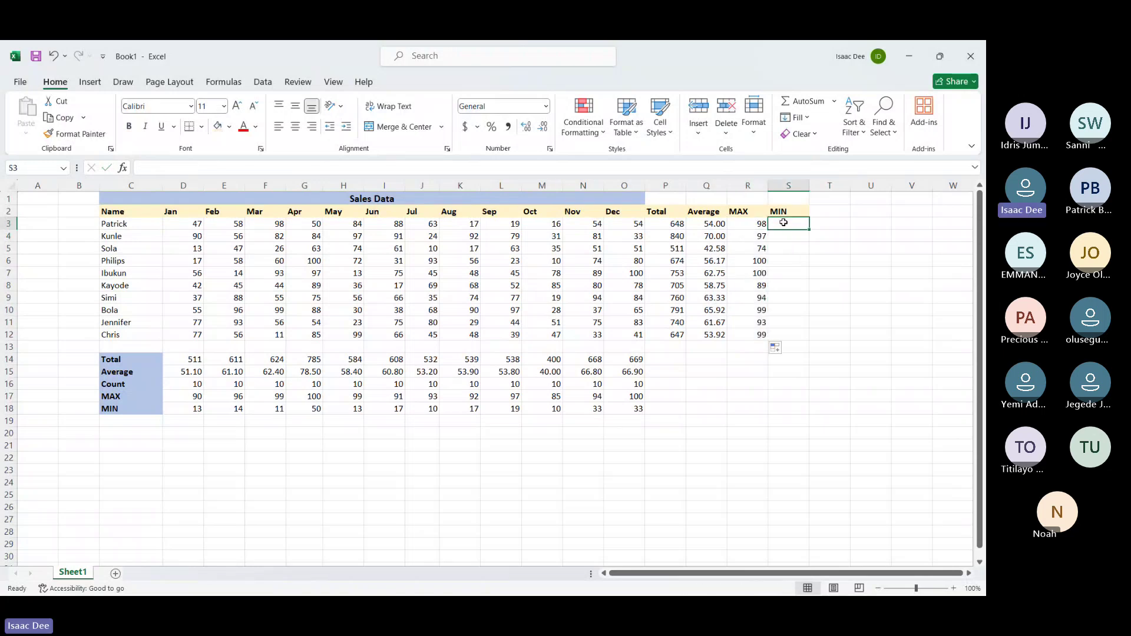
pyautogui.write('=min')
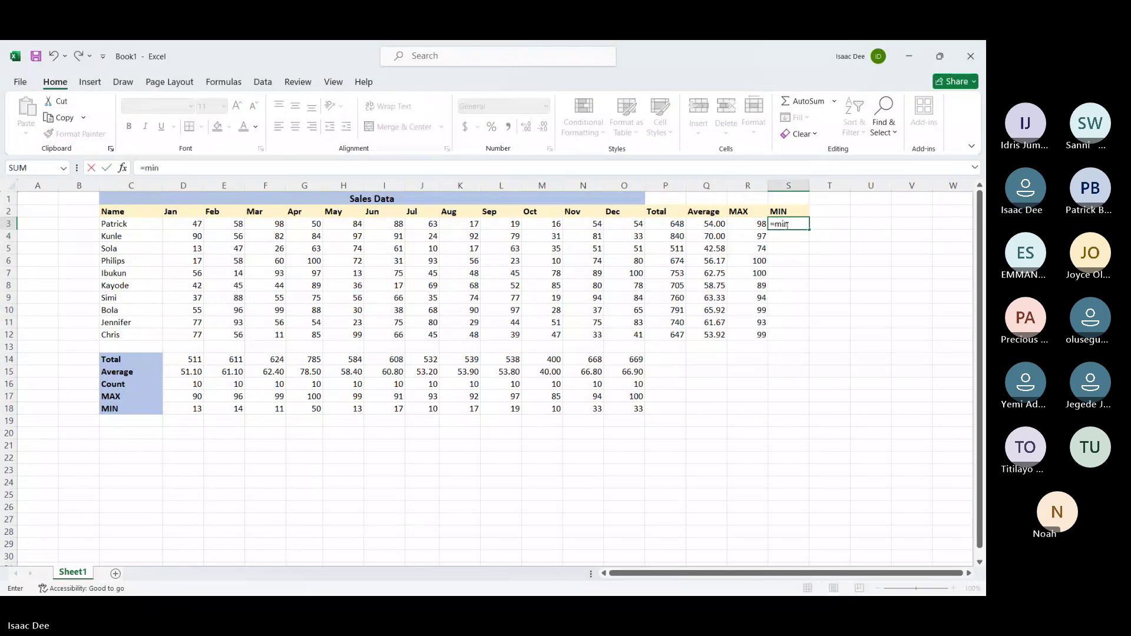
pyautogui.press('Tab')
pyautogui.moveTo(172, 224); pyautogui.dragTo(543, 240)
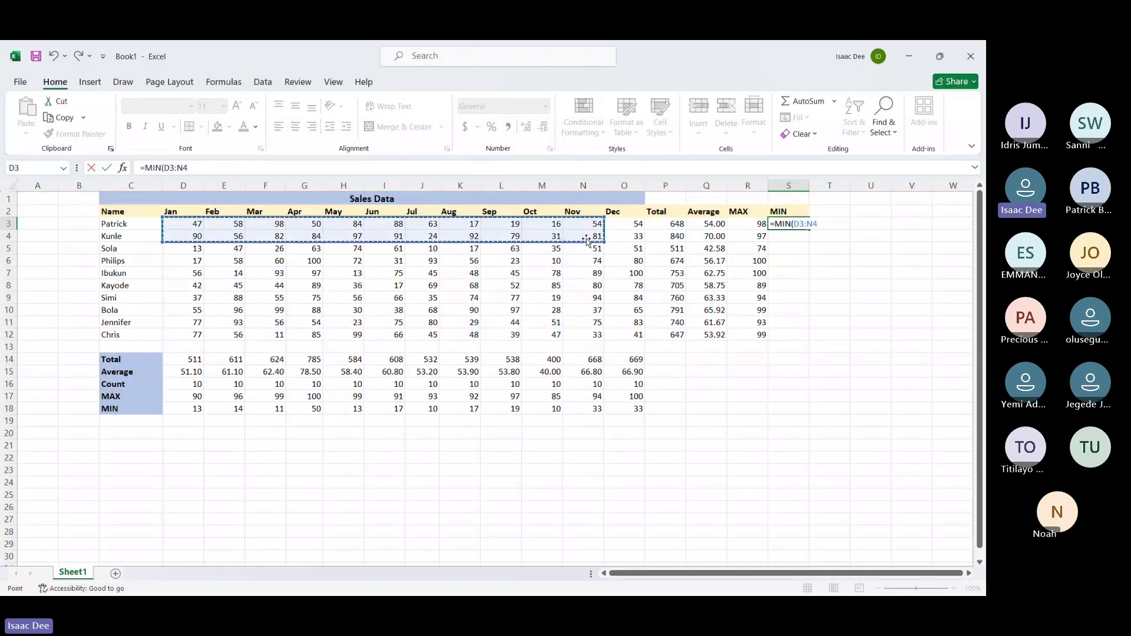
pyautogui.click(580, 249)
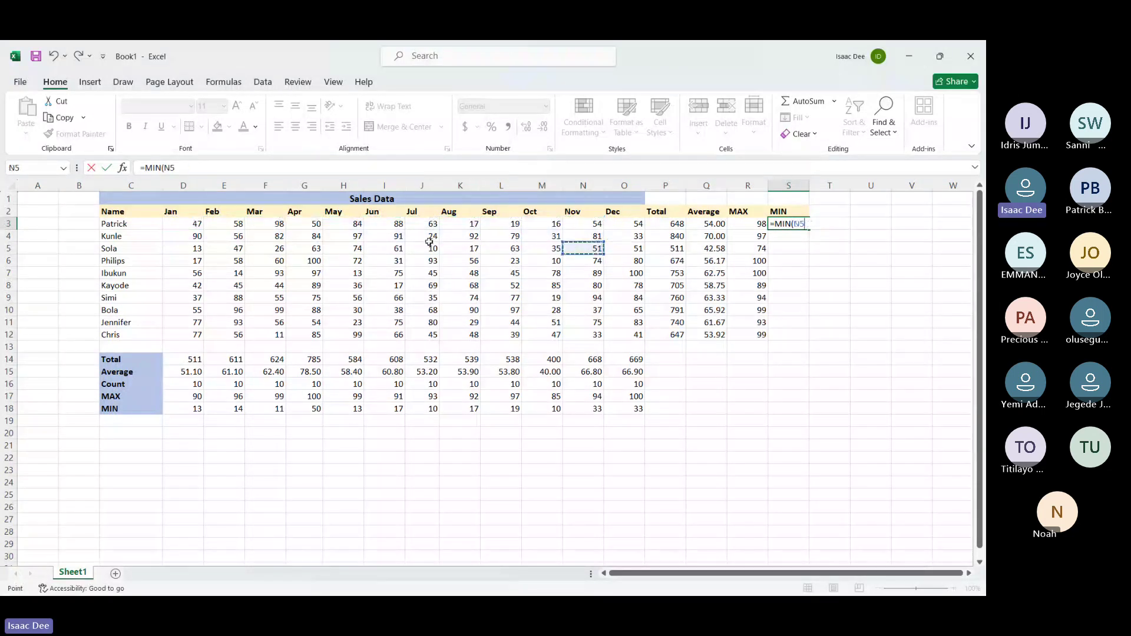
pyautogui.moveTo(177, 224); pyautogui.dragTo(610, 226)
pyautogui.press('Return')
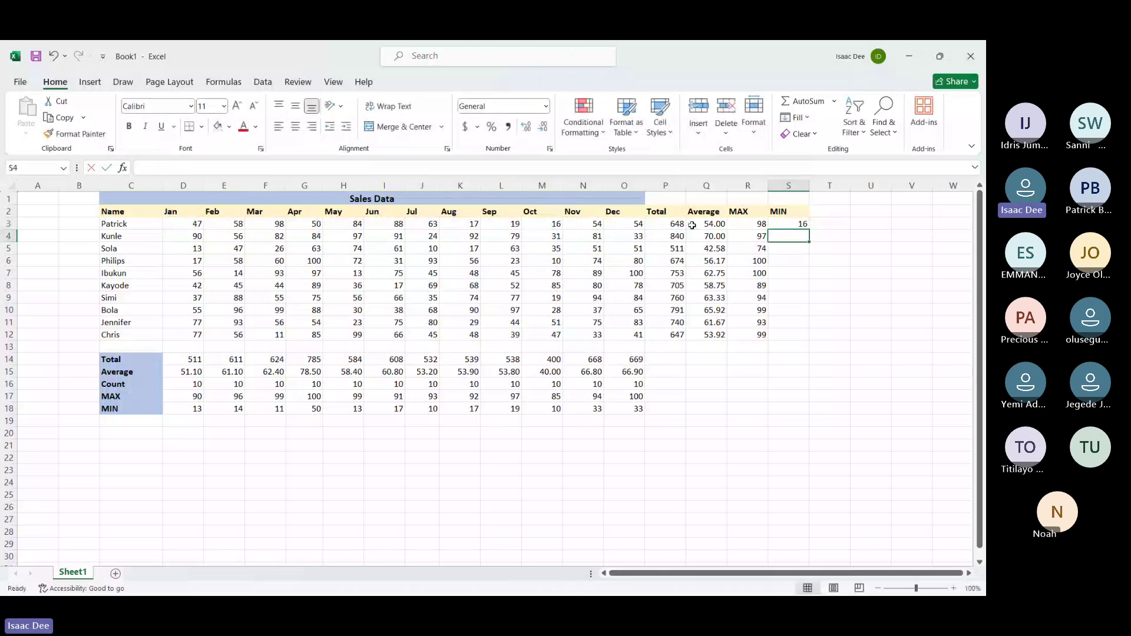
pyautogui.click(788, 224)
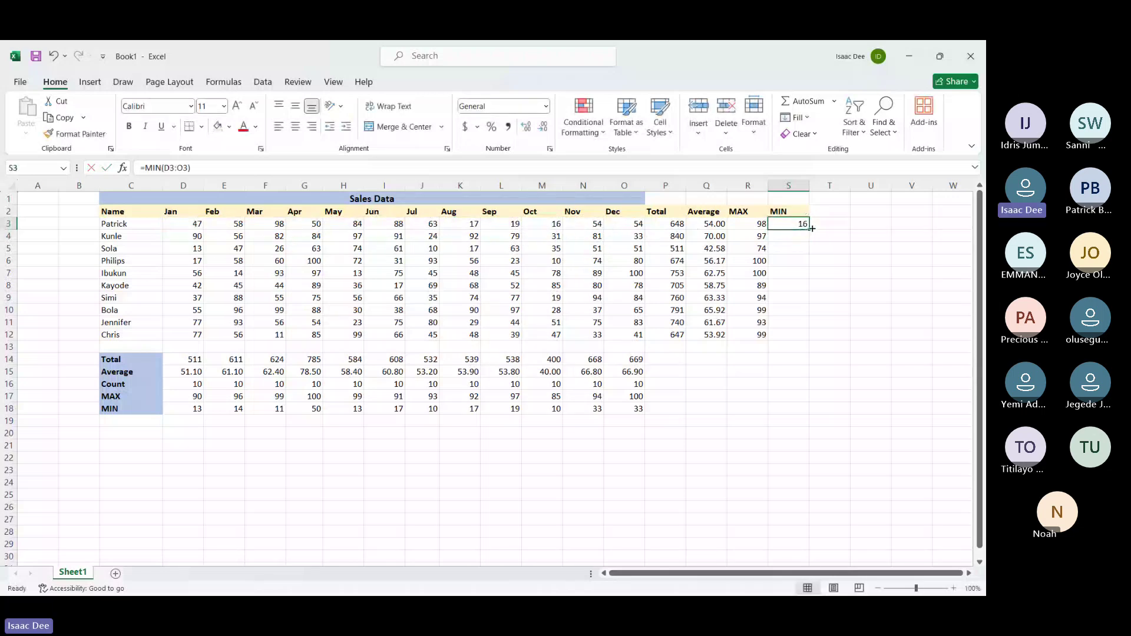
pyautogui.doubleClick(809, 229)
pyautogui.click(884, 313)
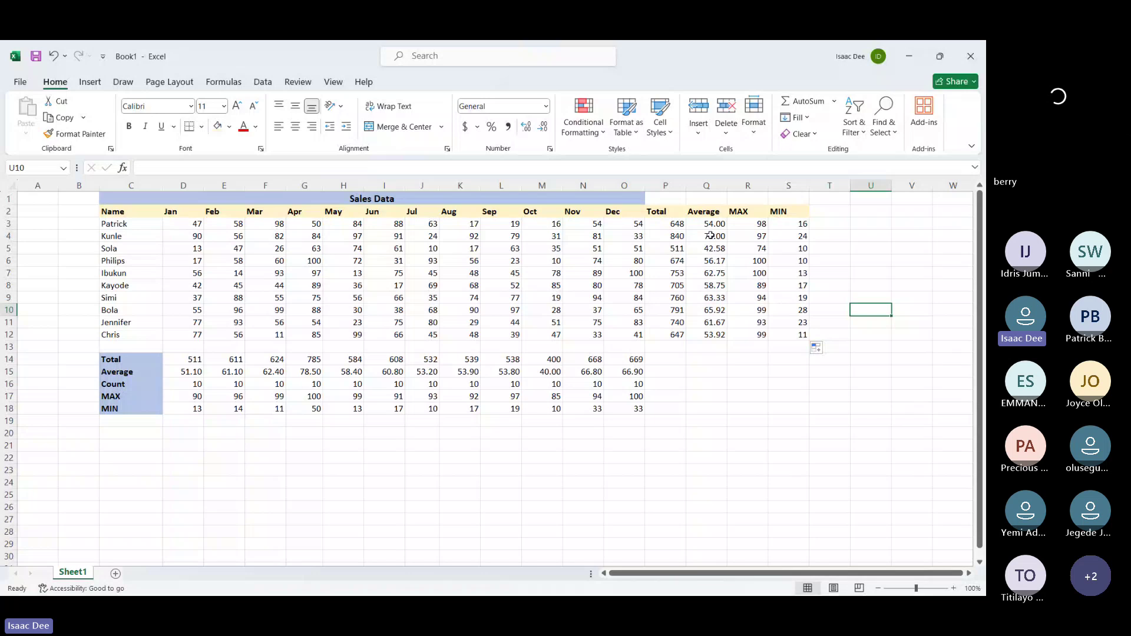
# Clear all contents and formatting from the row summaries in P2:S12 and the monthly summaries in C14:O18
pyautogui.moveTo(668, 213); pyautogui.dragTo(804, 336)
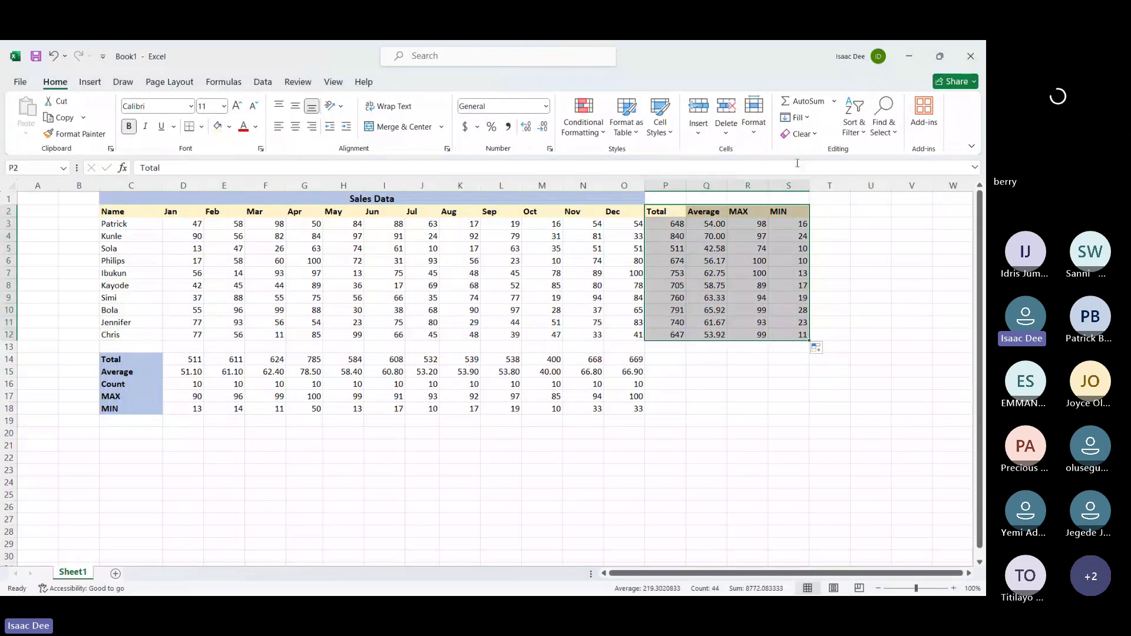
pyautogui.click(813, 135)
pyautogui.click(823, 155)
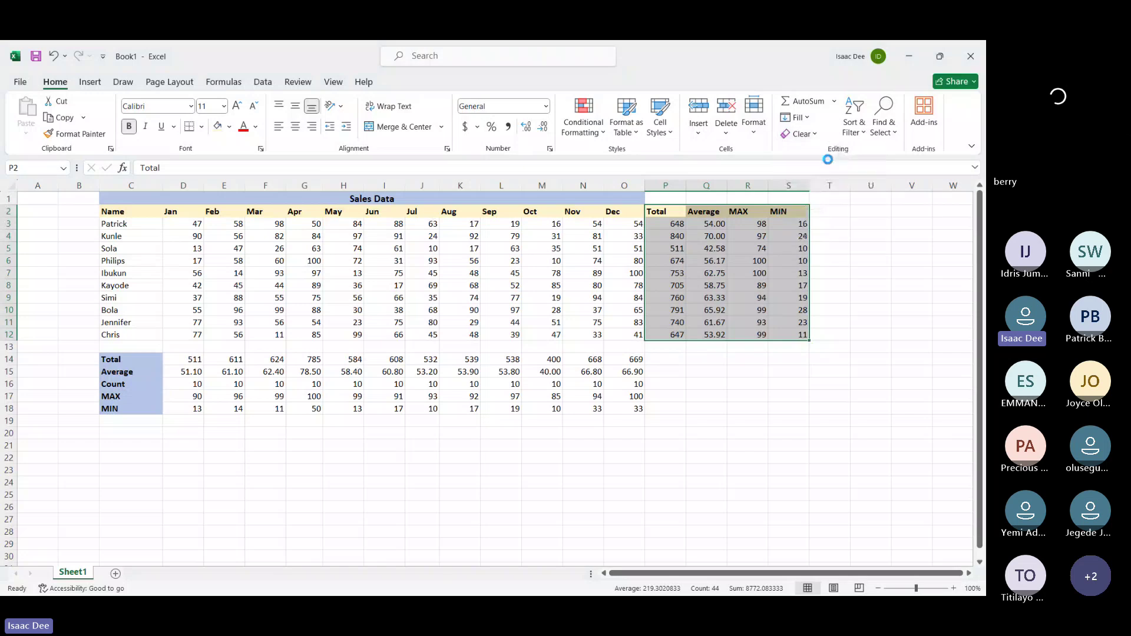
pyautogui.moveTo(118, 359); pyautogui.dragTo(625, 410)
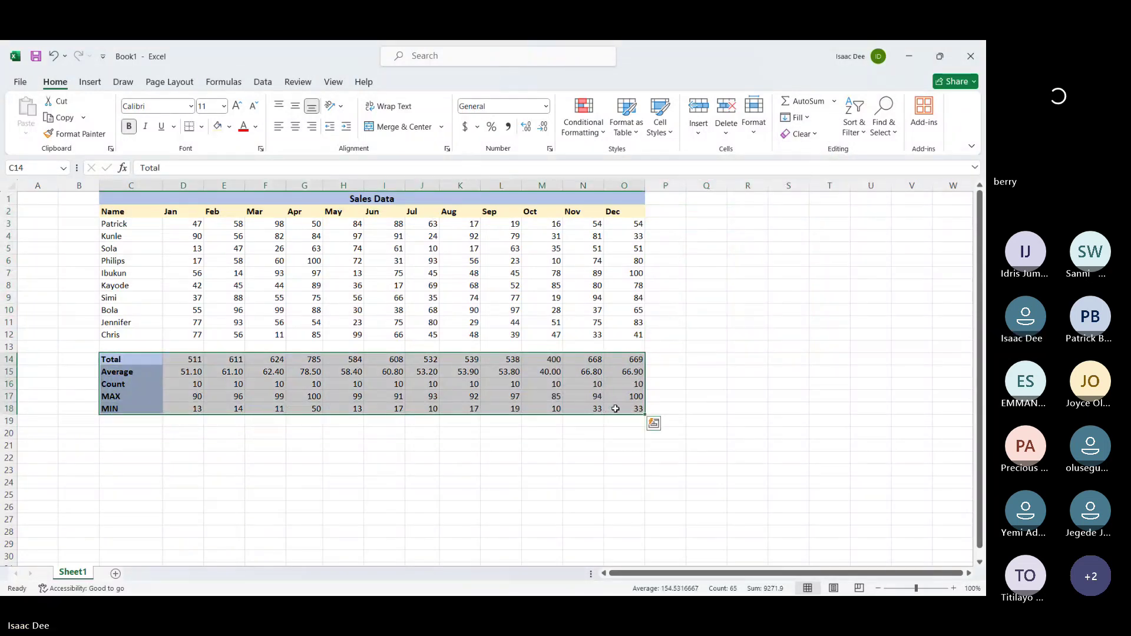
pyautogui.click(811, 134)
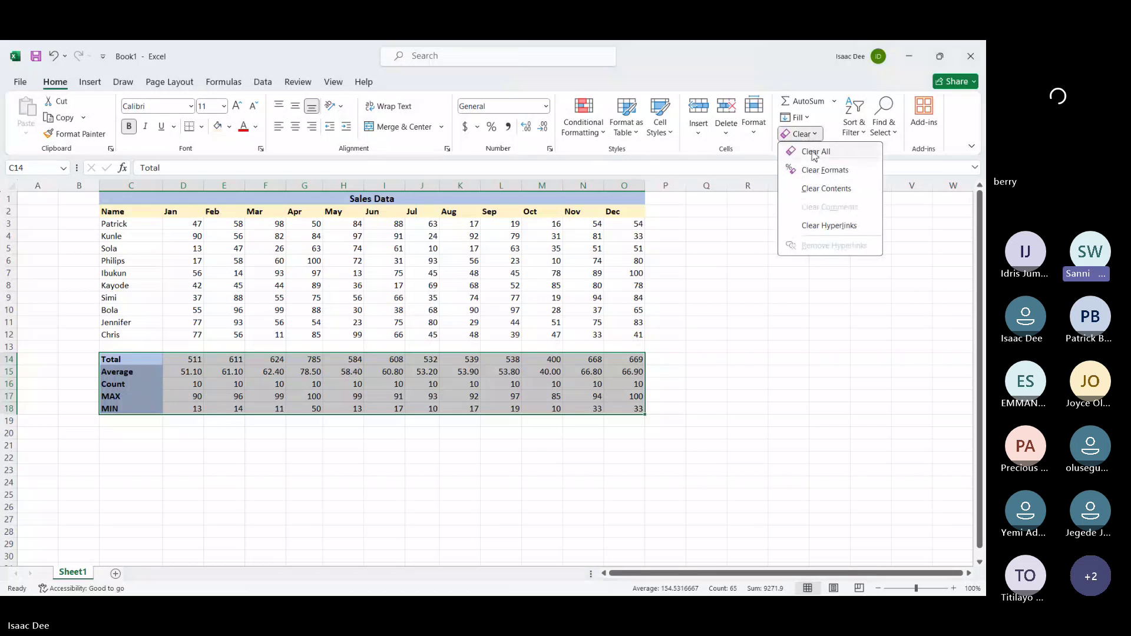
pyautogui.click(821, 153)
pyautogui.click(792, 337)
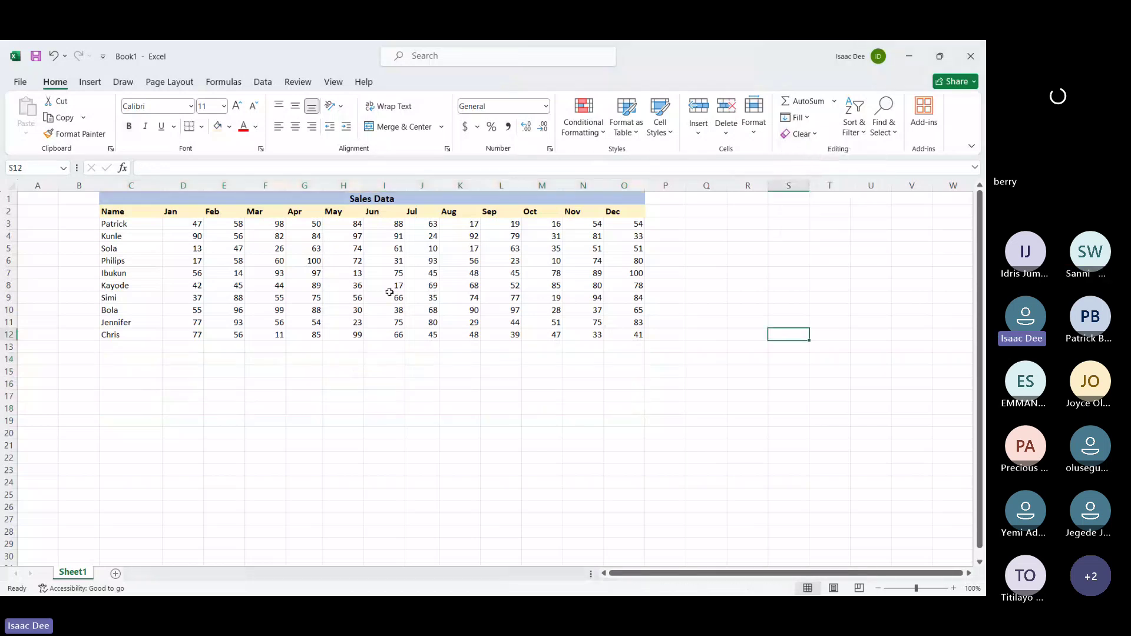
pyautogui.doubleClick(385, 199)
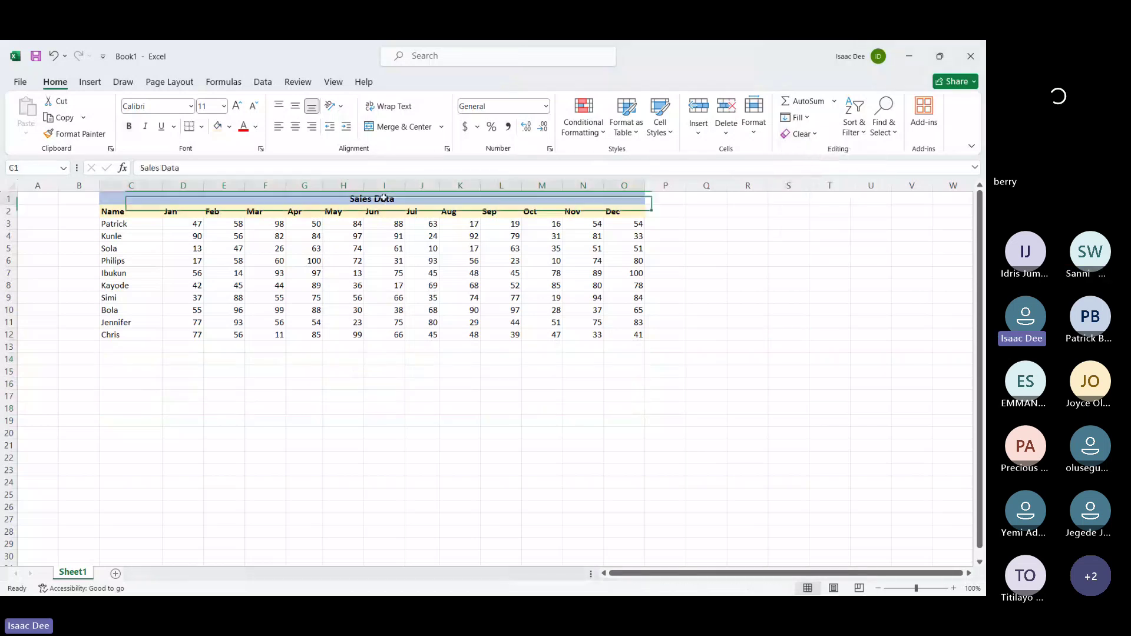
pyautogui.click(474, 407)
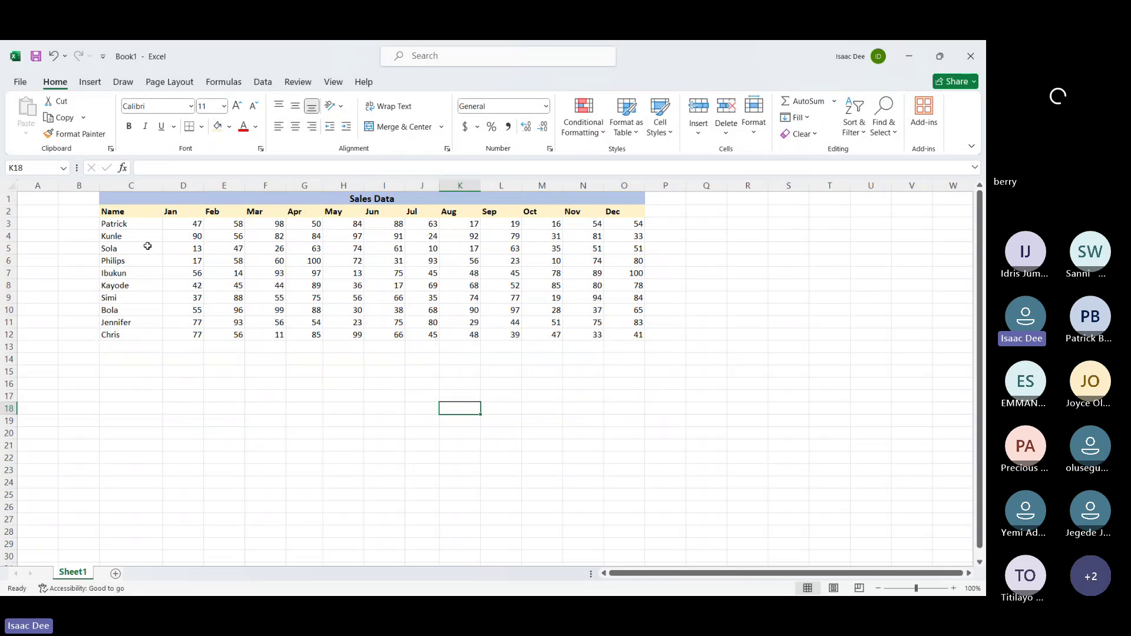
# Replace the names in C3:C7 with the products Milk, Tea, Bread, Egg and Butter
pyautogui.click(136, 228)
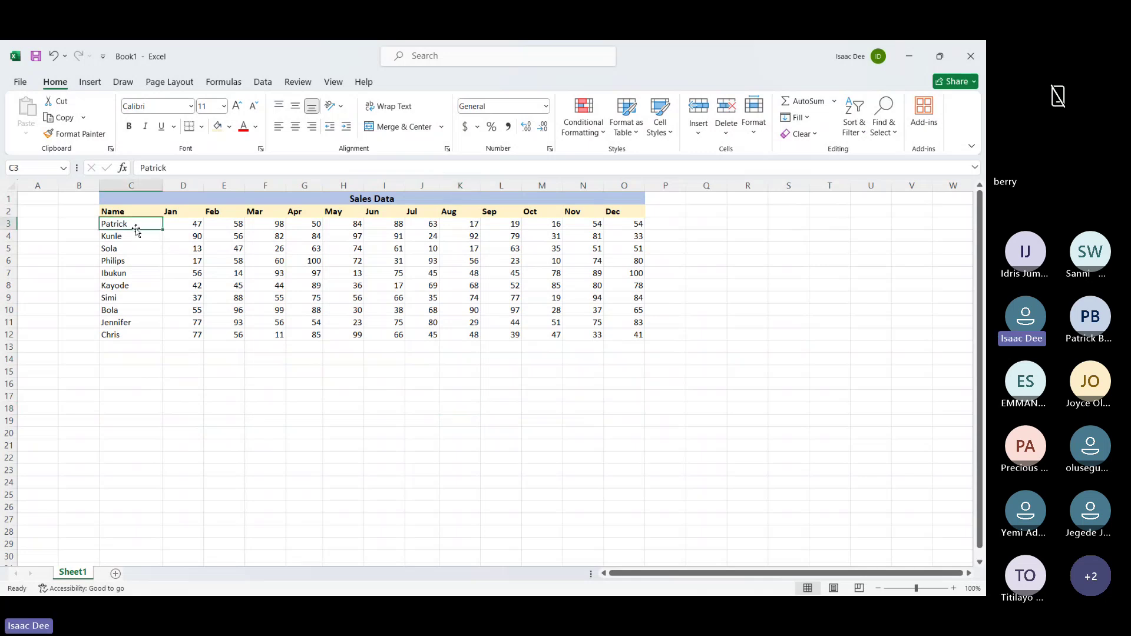
pyautogui.write('Milk')
pyautogui.press('Return')
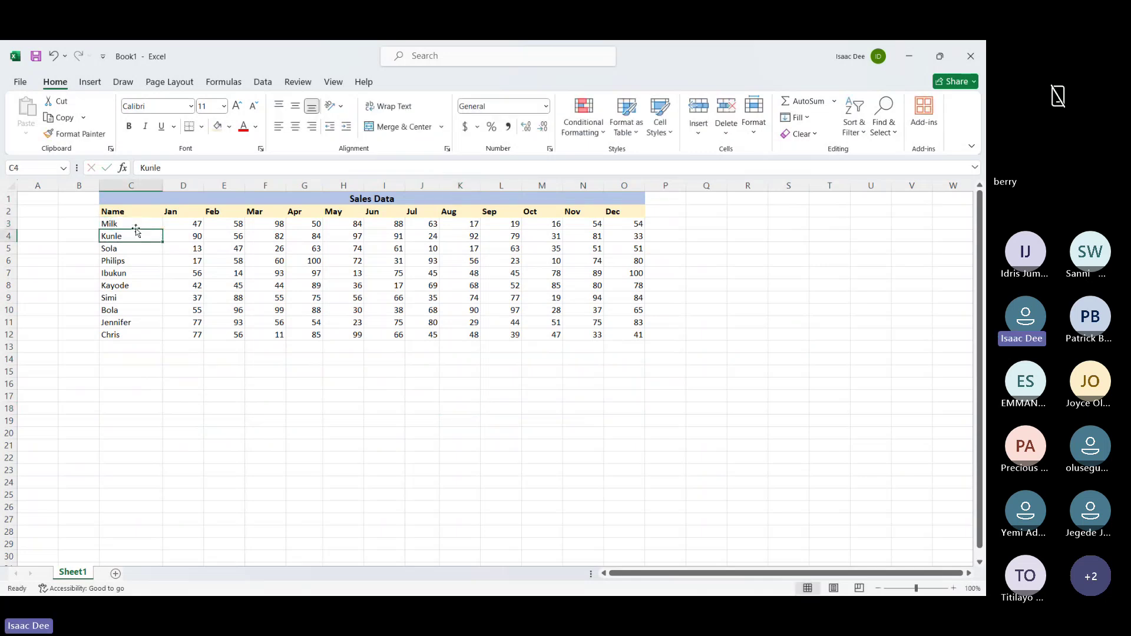
pyautogui.write('Tea')
pyautogui.press('Return')
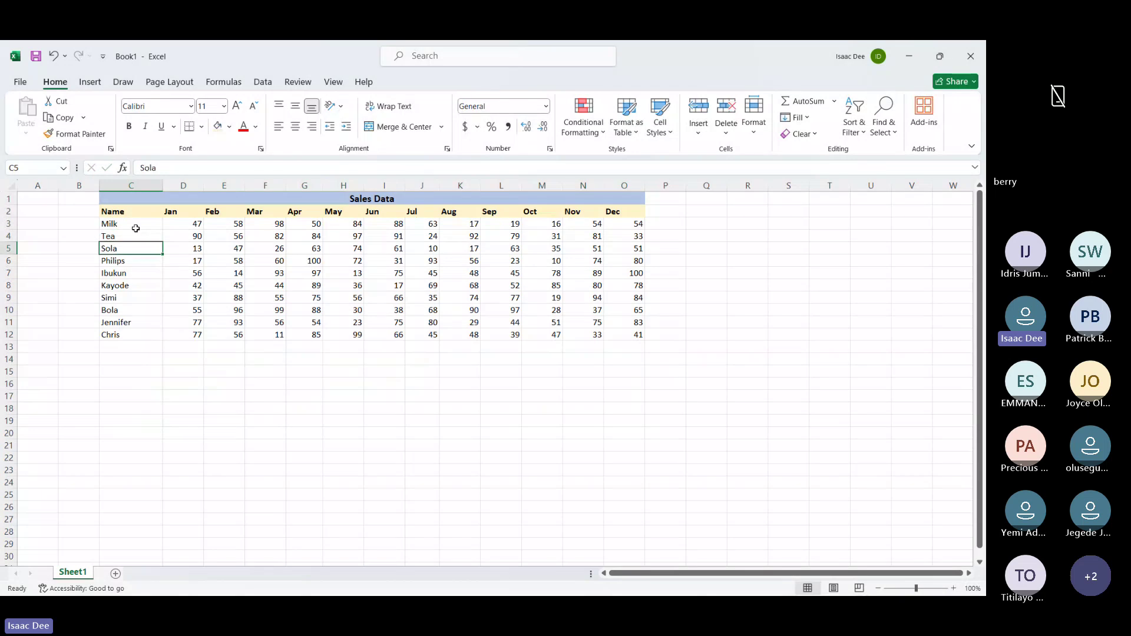
pyautogui.write('Bread')
pyautogui.press('Return')
pyautogui.write('E')
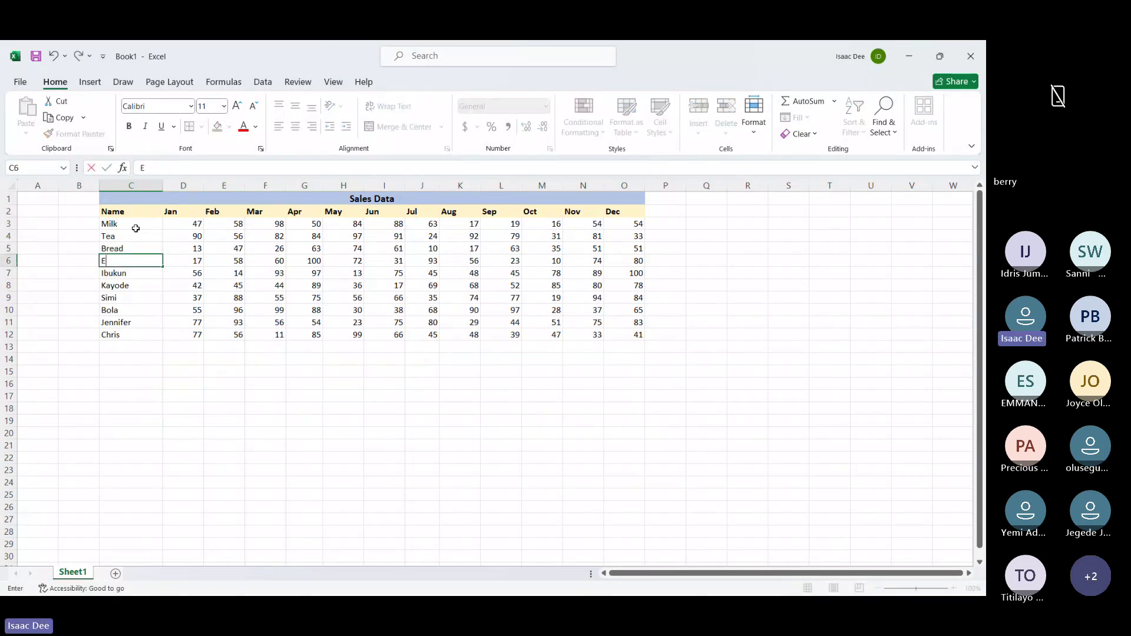
pyautogui.write('gg')
pyautogui.press('Return')
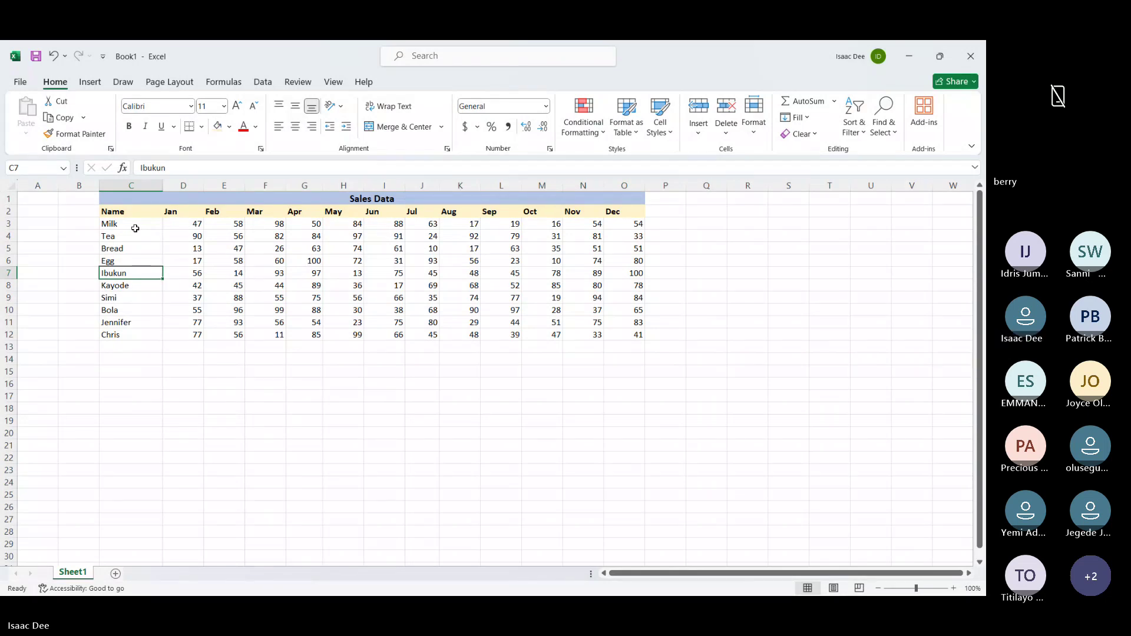
pyautogui.write('Butter')
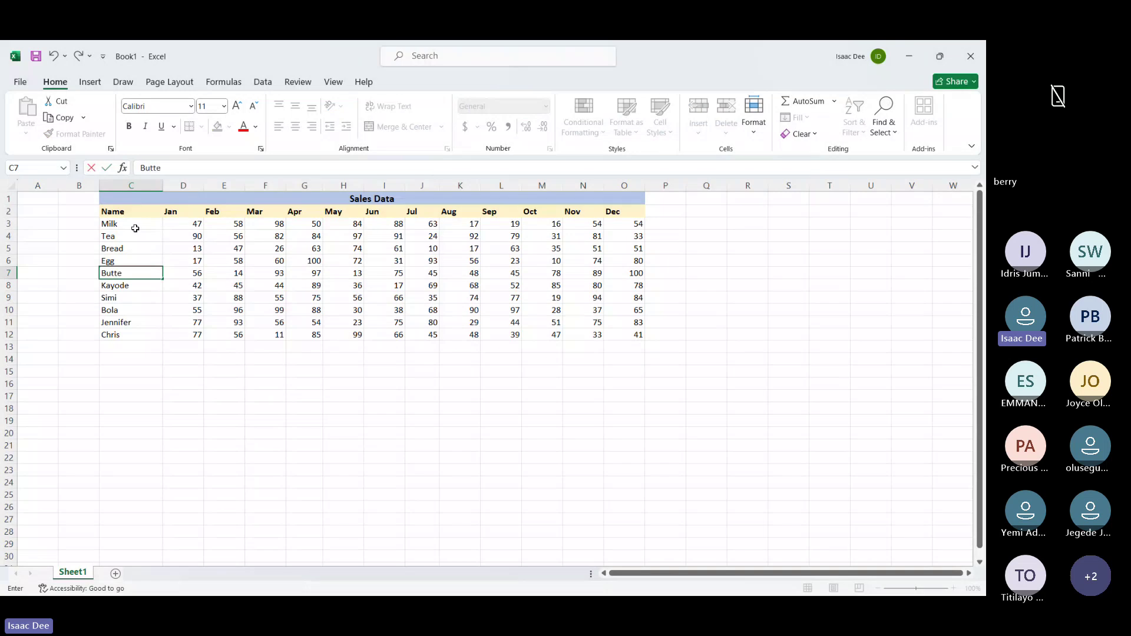
pyautogui.press('Return')
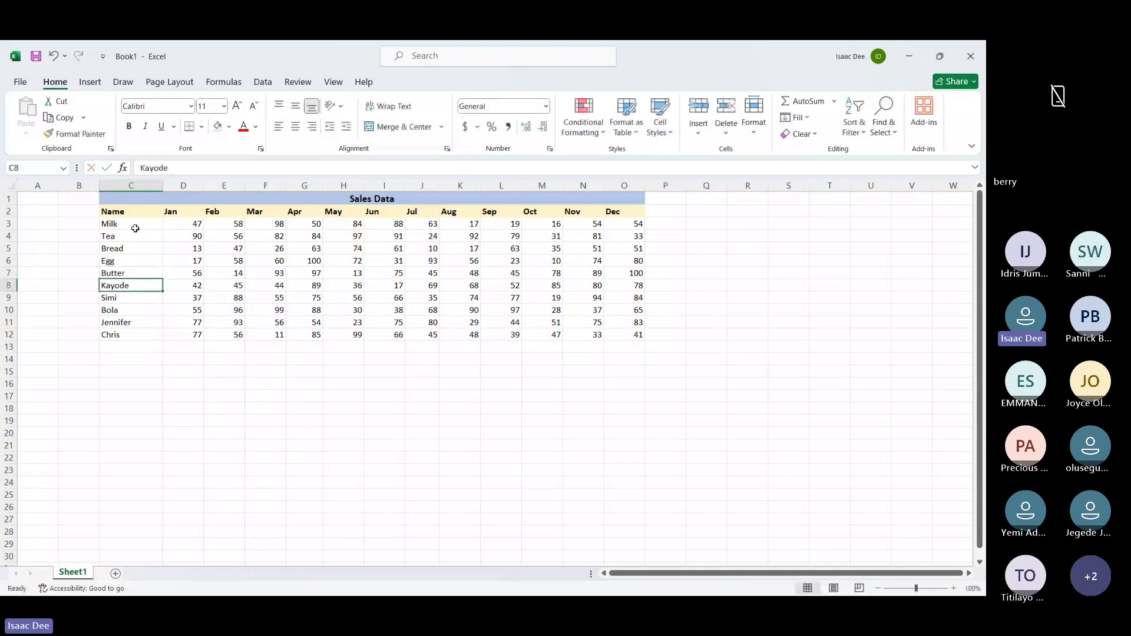
# Replace the names in C8:C12 with the products Tomato, Sardine, Wine, Oil and Rice
pyautogui.write('Tomato')
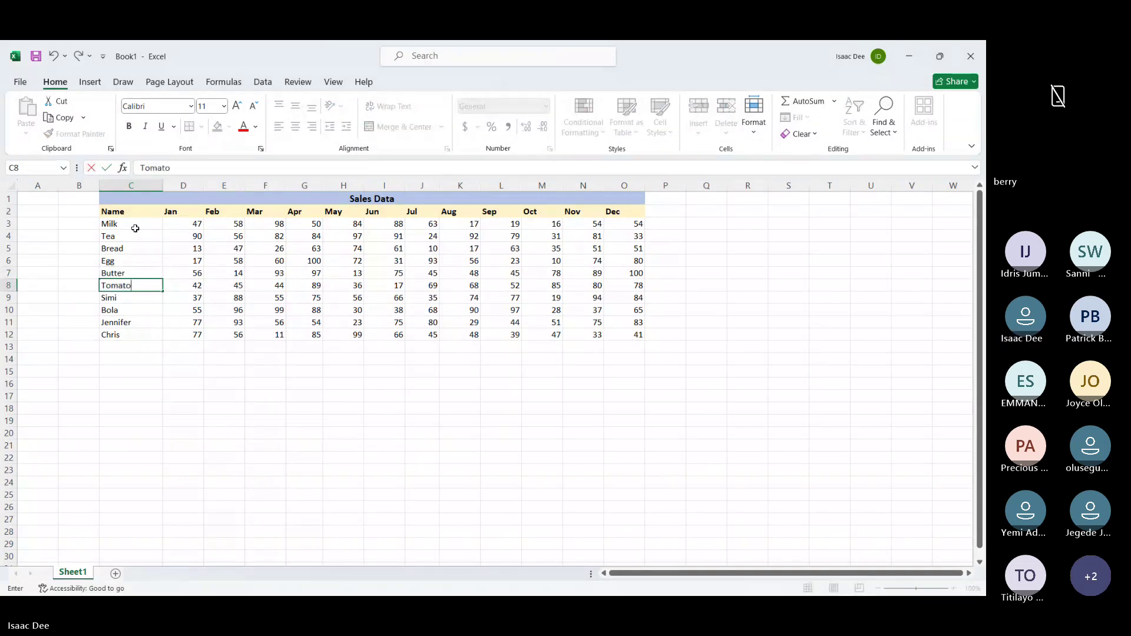
pyautogui.press('Return')
pyautogui.write('Sales Data')
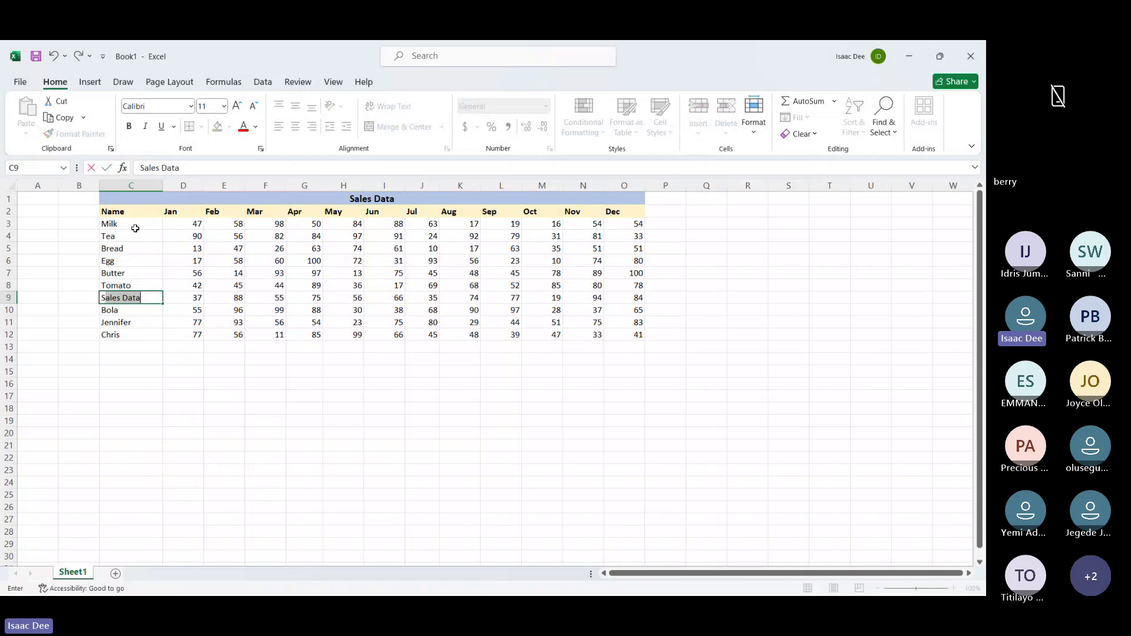
pyautogui.write('rdine')
pyautogui.press('Return')
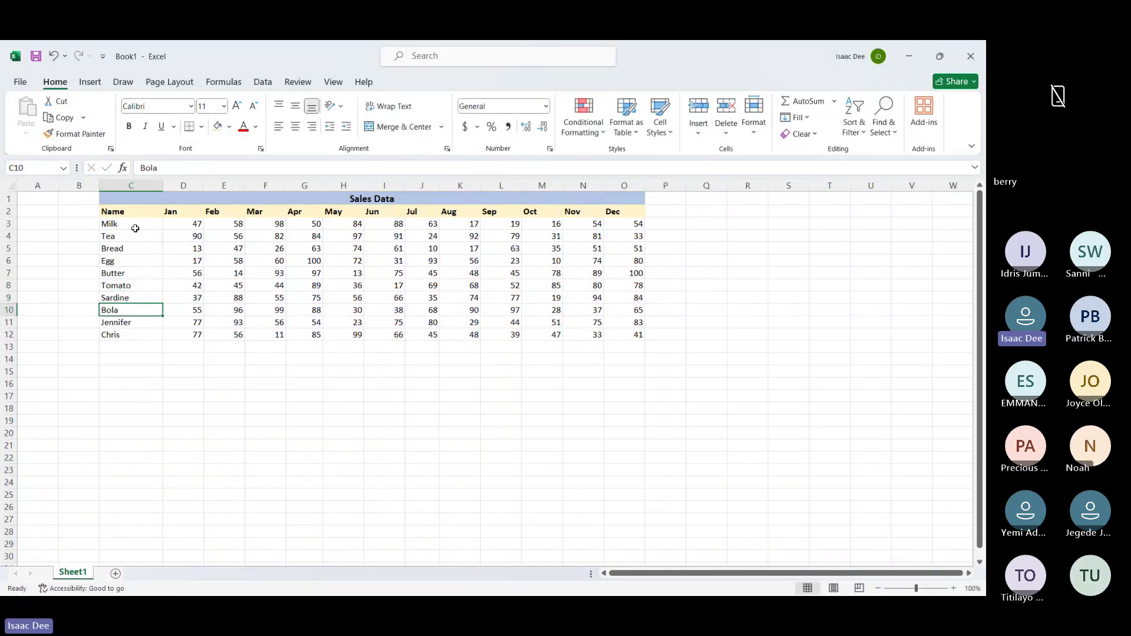
pyautogui.write('Wine')
pyautogui.press('Return')
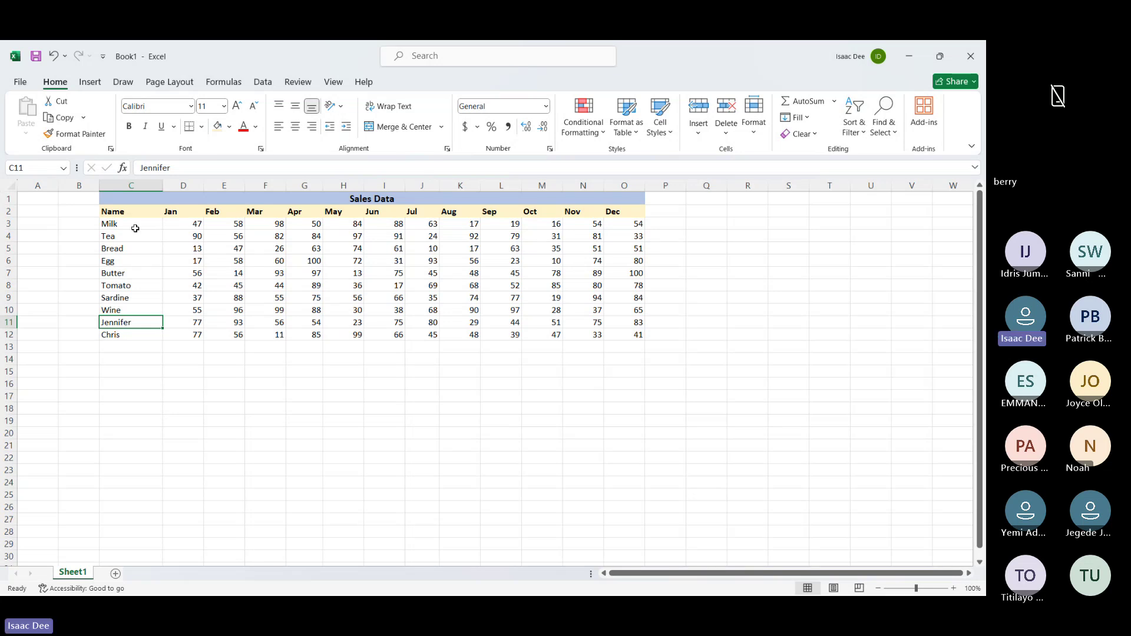
pyautogui.write('Oil')
pyautogui.press('Return')
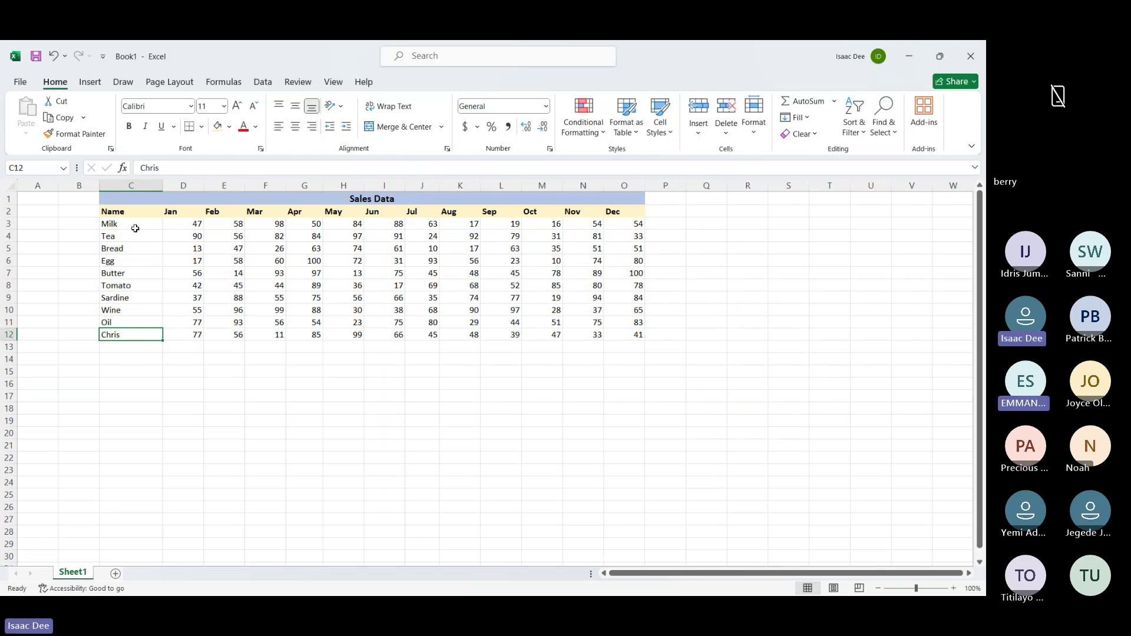
pyautogui.write('Ma')
pyautogui.press('BackSpace')
pyautogui.press('BackSpace')
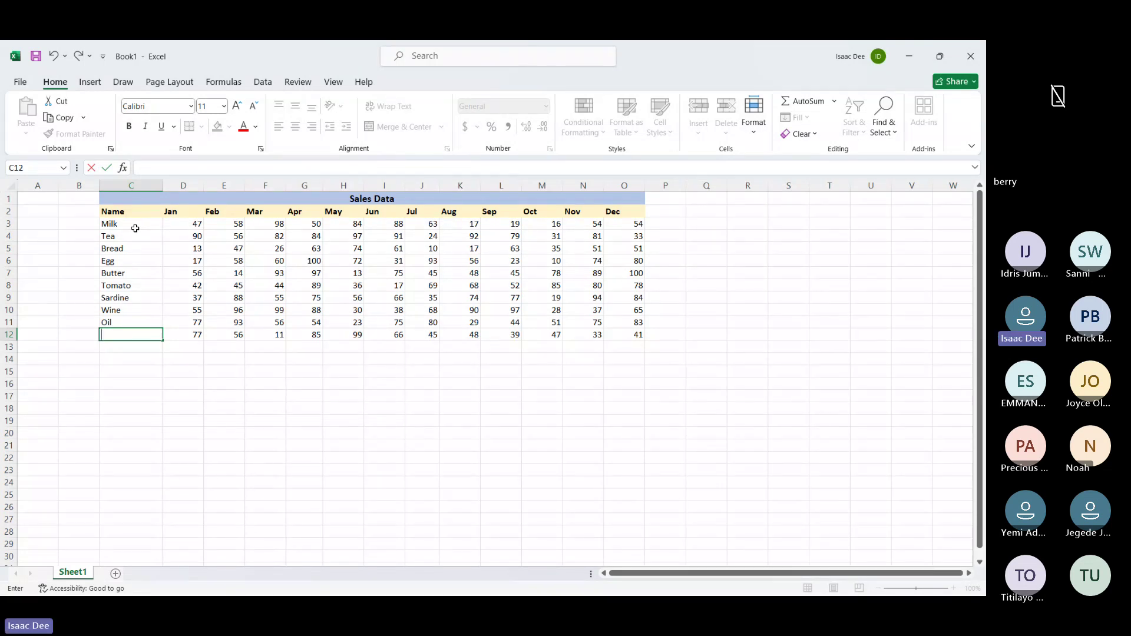
pyautogui.write('Rice')
pyautogui.press('Return')
# Enter 5% in C19 below the sales table
pyautogui.press('Right')
pyautogui.press('Right')
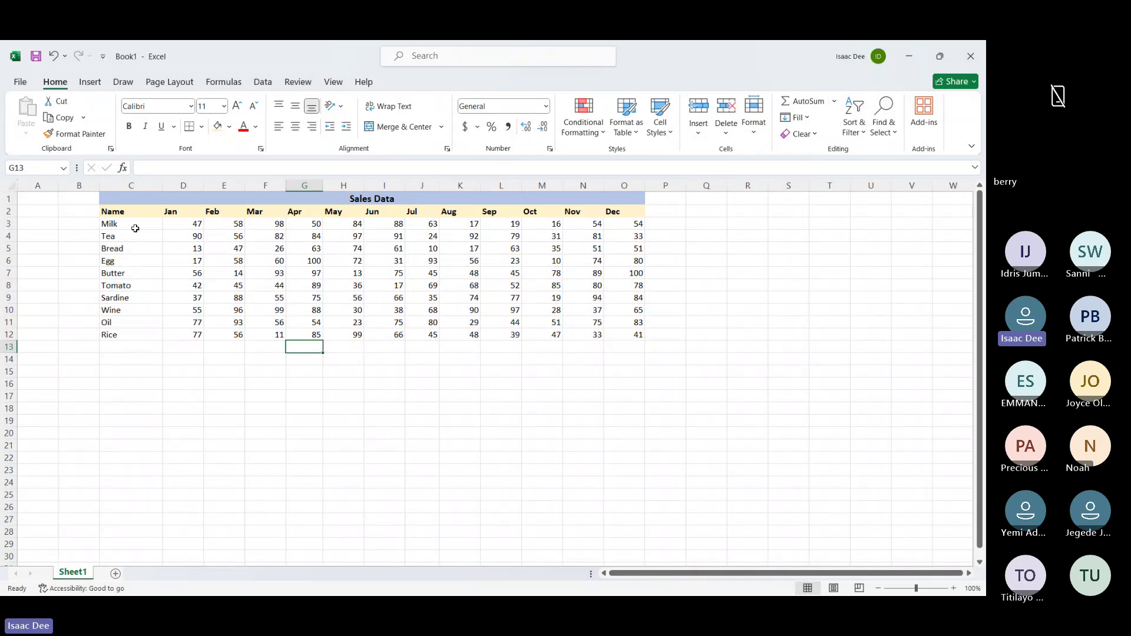
pyautogui.press('Down')
pyautogui.press('Left')
pyautogui.press('Left')
pyautogui.press('Left')
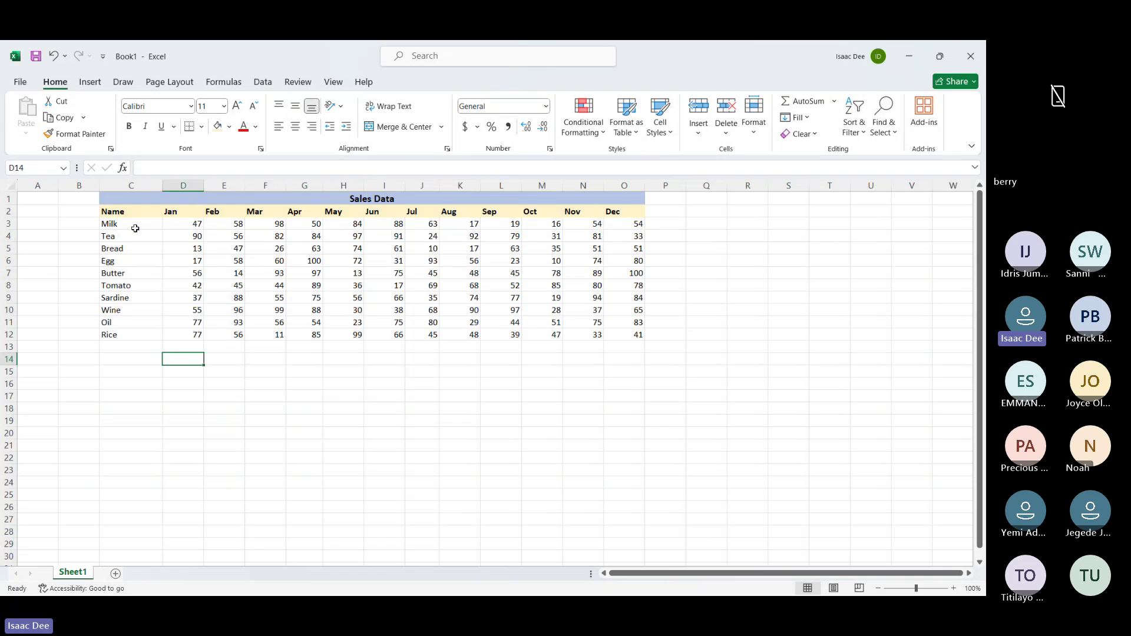
pyautogui.press('Left')
pyautogui.press('Down')
pyautogui.press('Down')
pyautogui.press('Down')
pyautogui.press('Down')
pyautogui.press('Down')
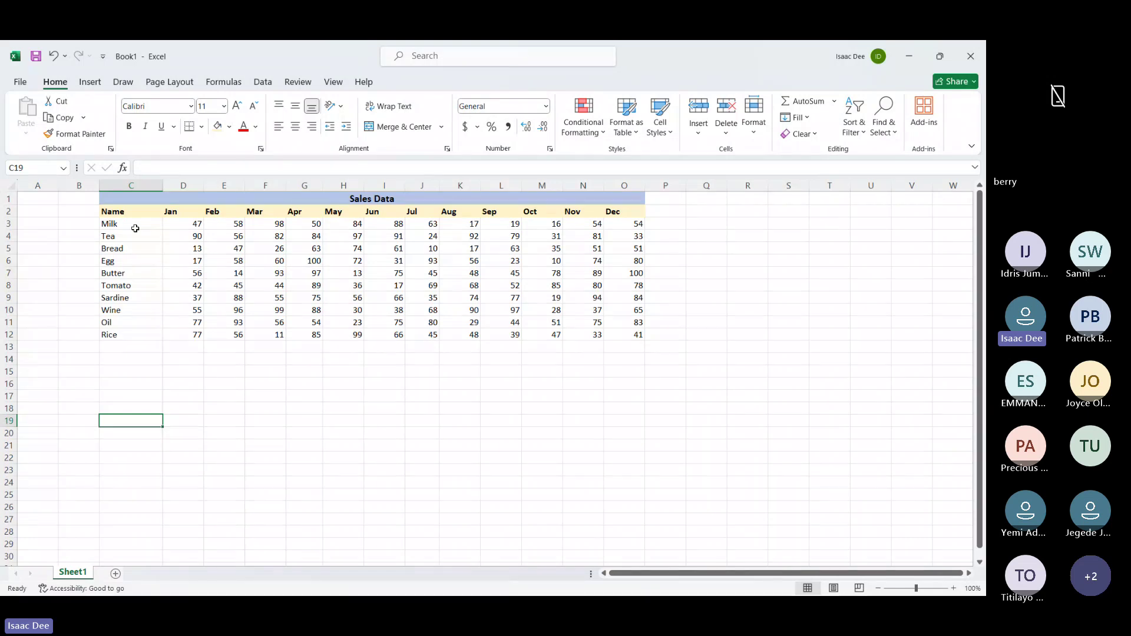
pyautogui.write('5')
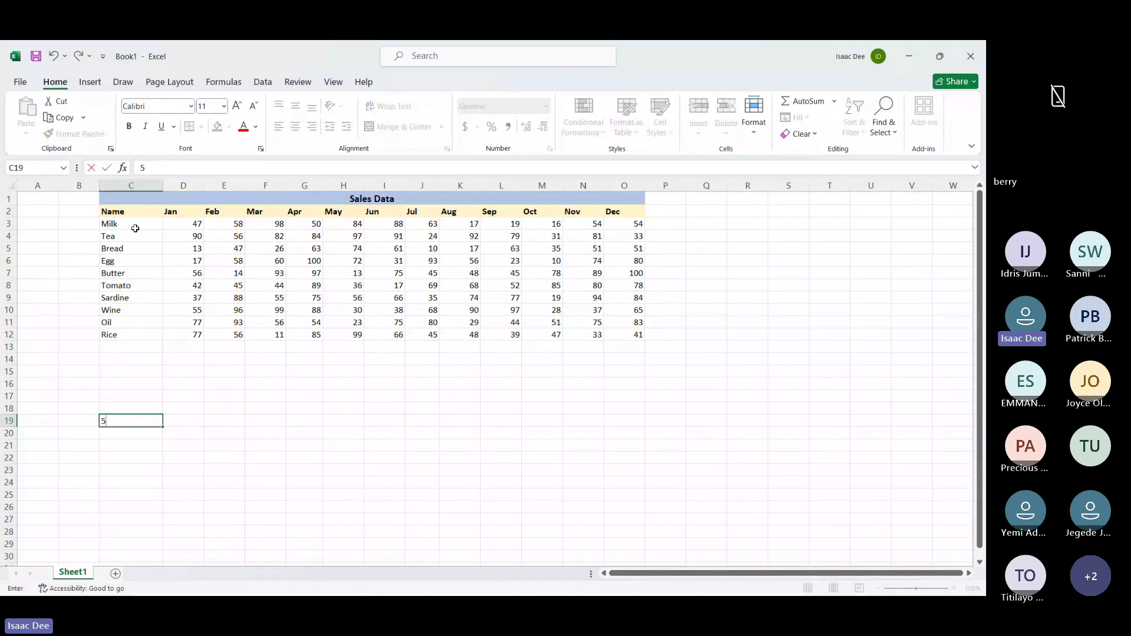
pyautogui.write('%')
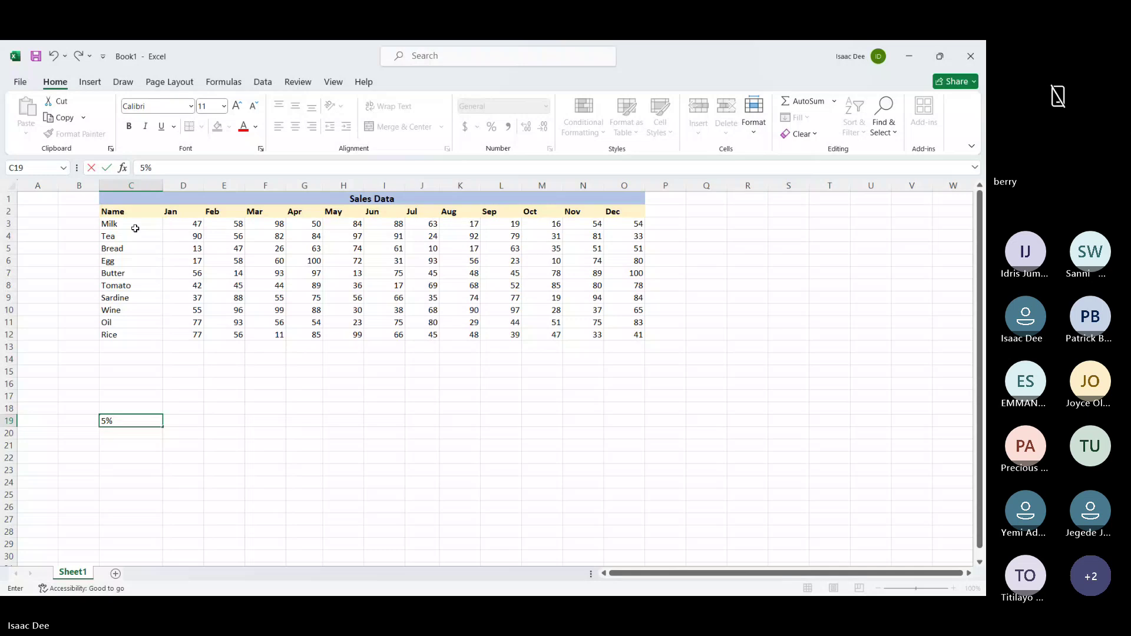
pyautogui.press('Return')
pyautogui.press('Return')
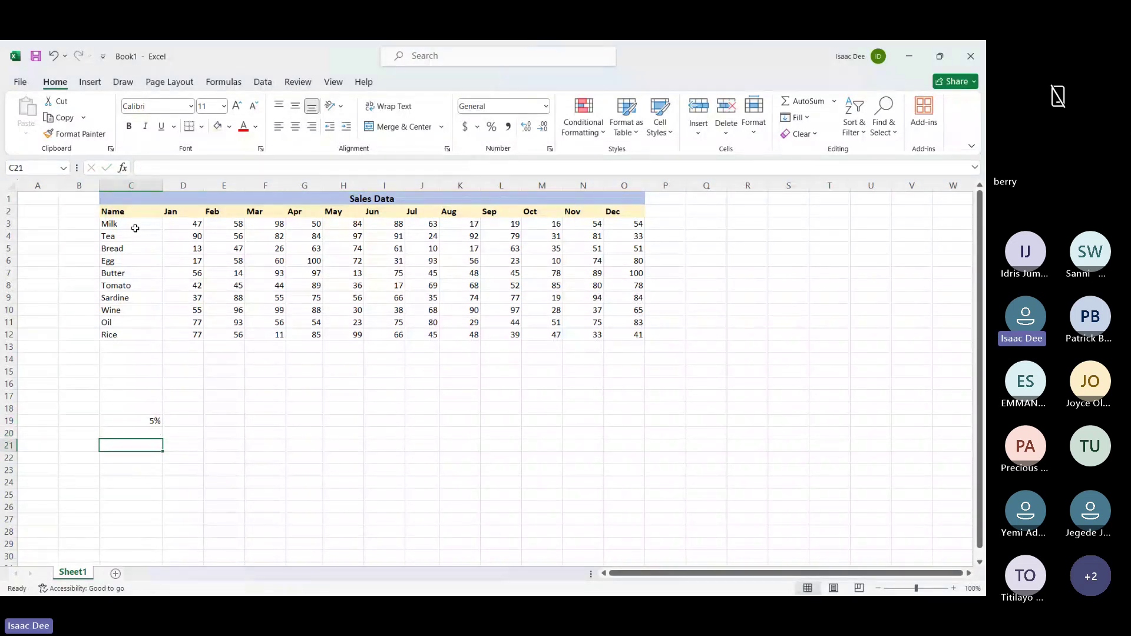
# Replace the content of C19 with the label VAT = 5%
pyautogui.press('Up')
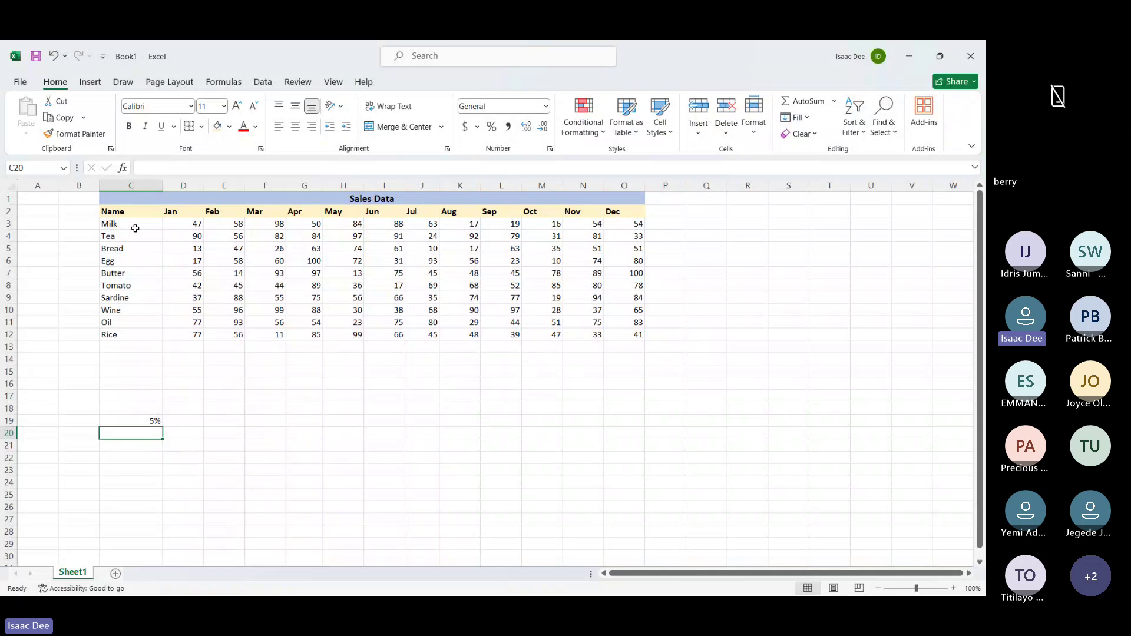
pyautogui.press('Up')
pyautogui.write('VAT')
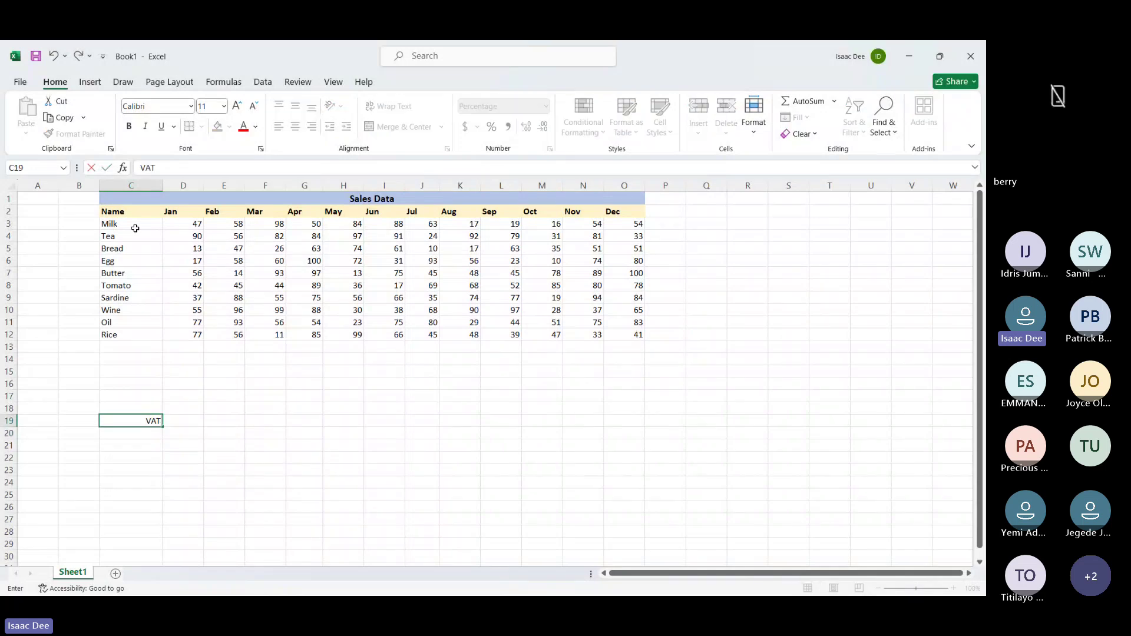
pyautogui.write(' = 5%')
pyautogui.press('Return')
pyautogui.press('Return')
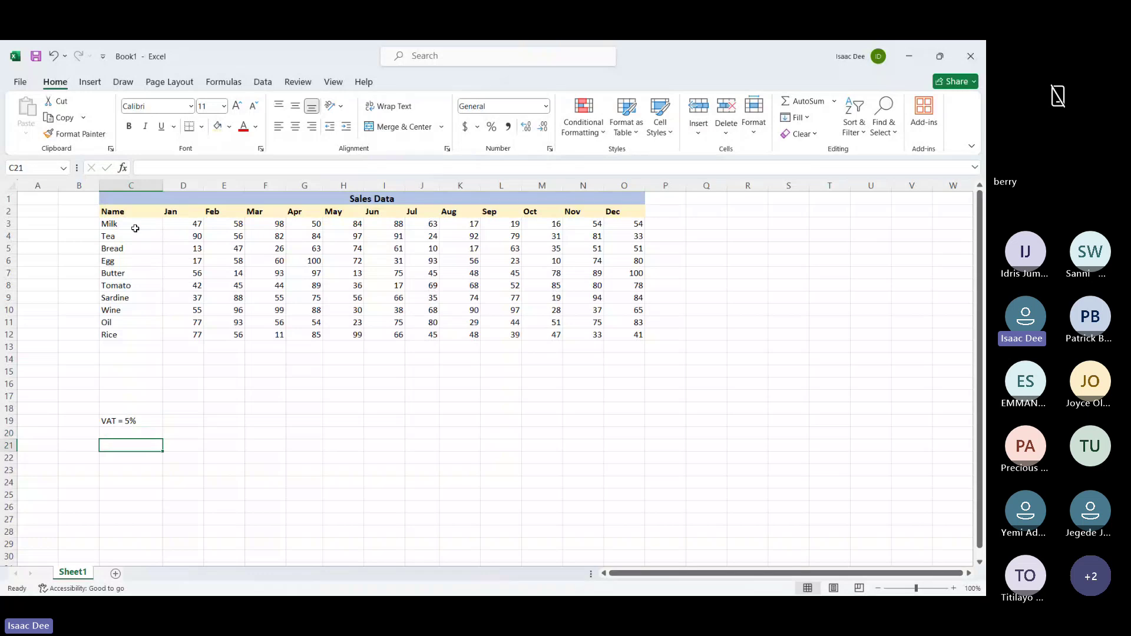
# Enter the labels Absolute in C22 and Relative in C23
pyautogui.press('Return')
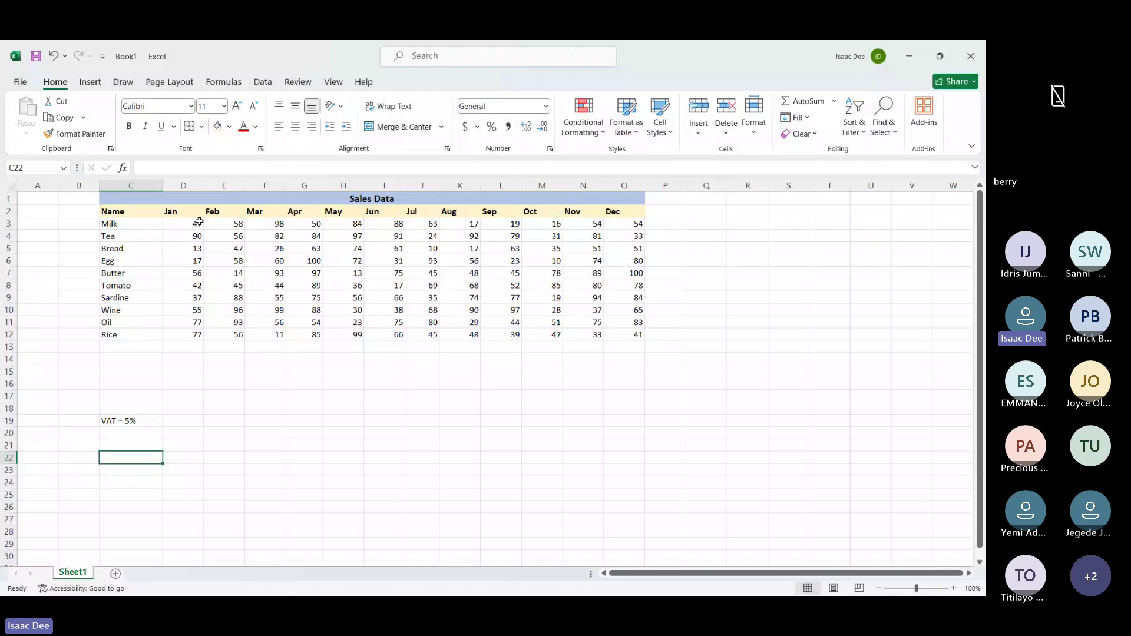
pyautogui.write('Absol')
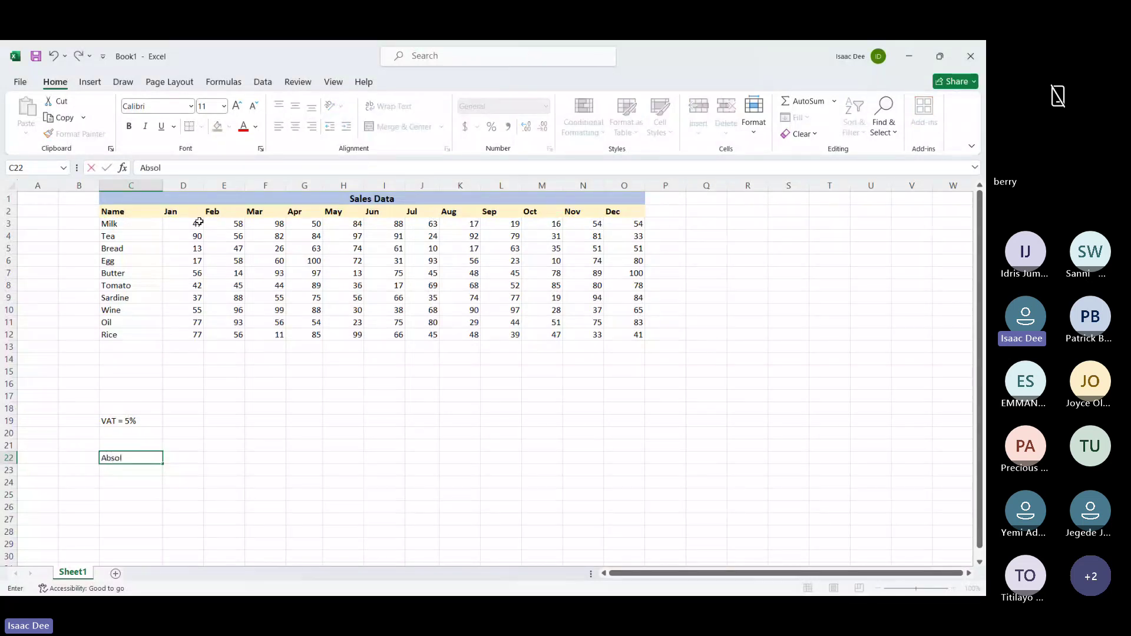
pyautogui.write('ute')
pyautogui.press('Return')
pyautogui.write('R')
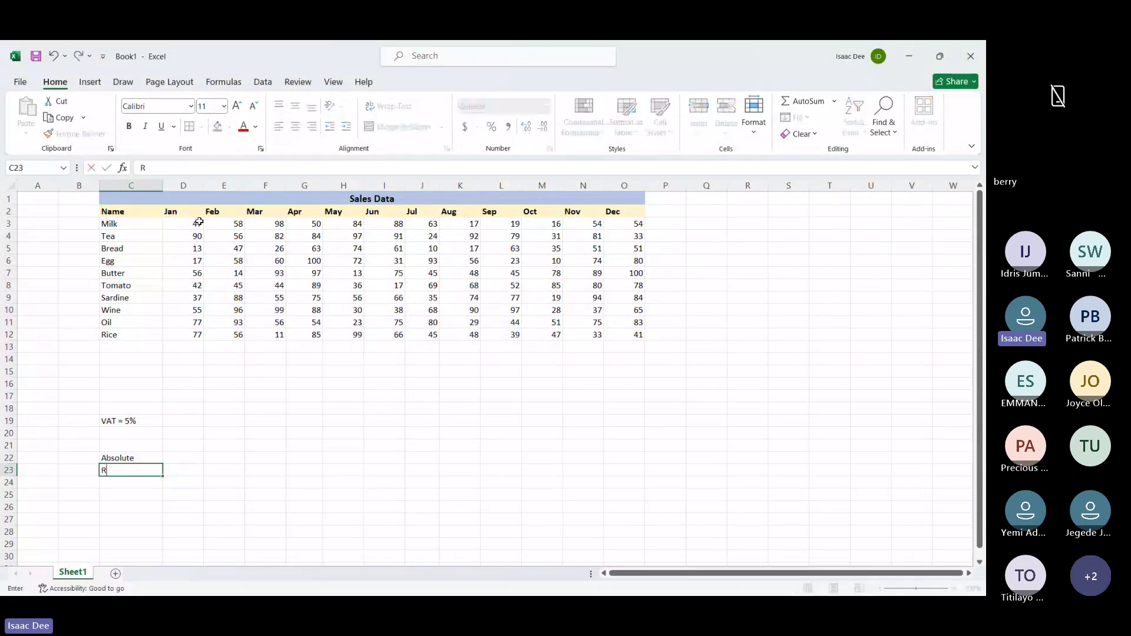
pyautogui.write('elative')
pyautogui.press('Return')
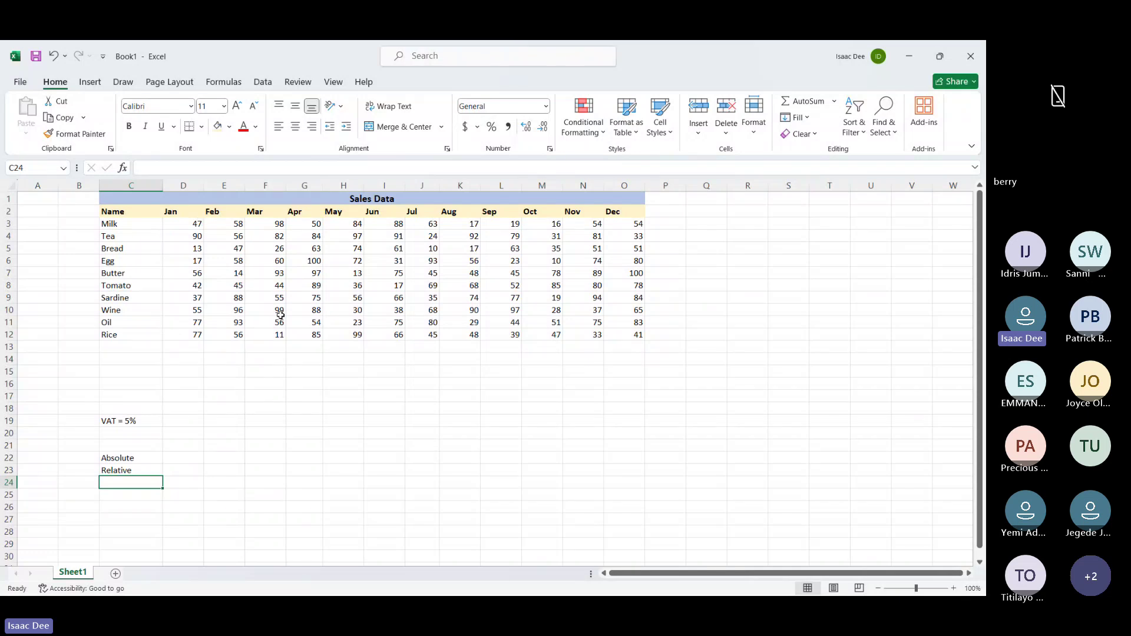
# Calculate 5% VAT on Milk's January sales in I22 with the formula =D3*5%
pyautogui.click(366, 459)
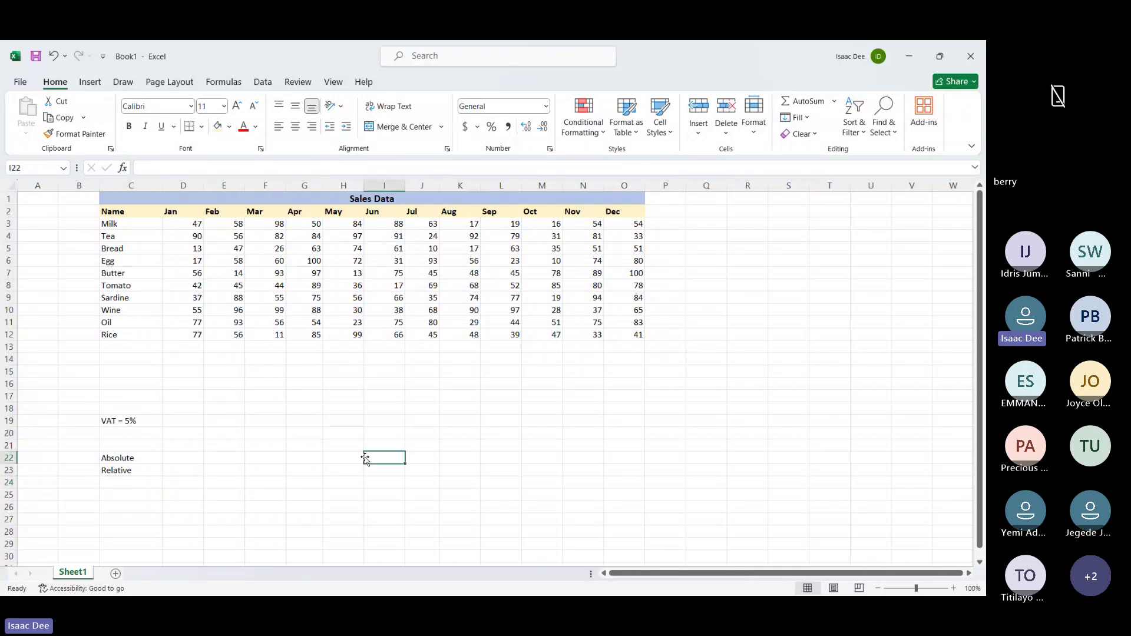
pyautogui.write('=')
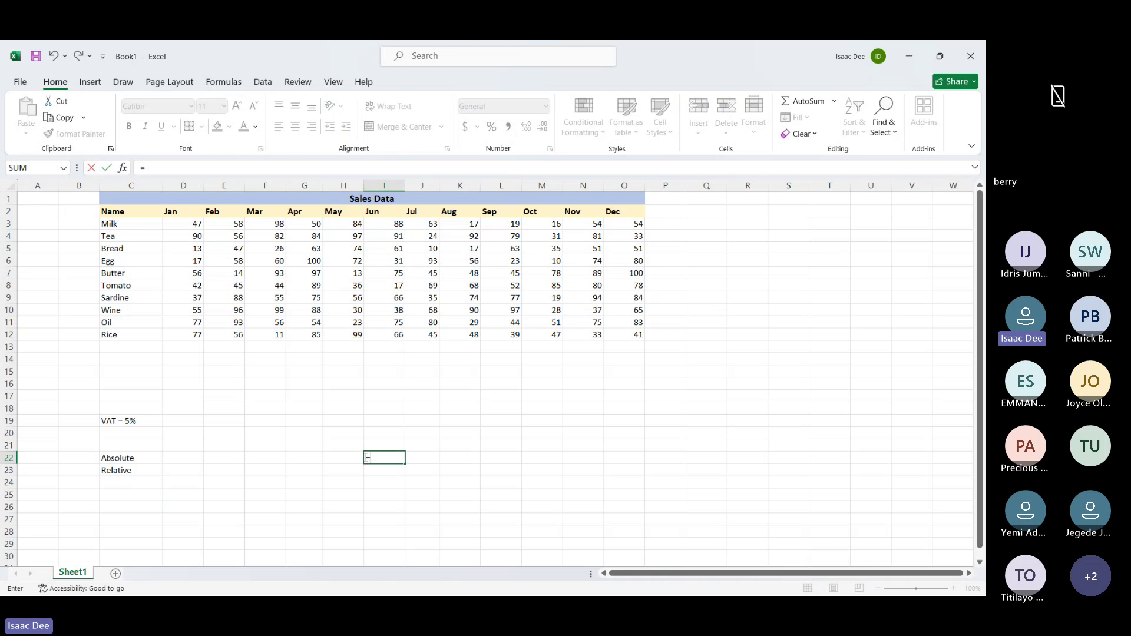
pyautogui.click(190, 222)
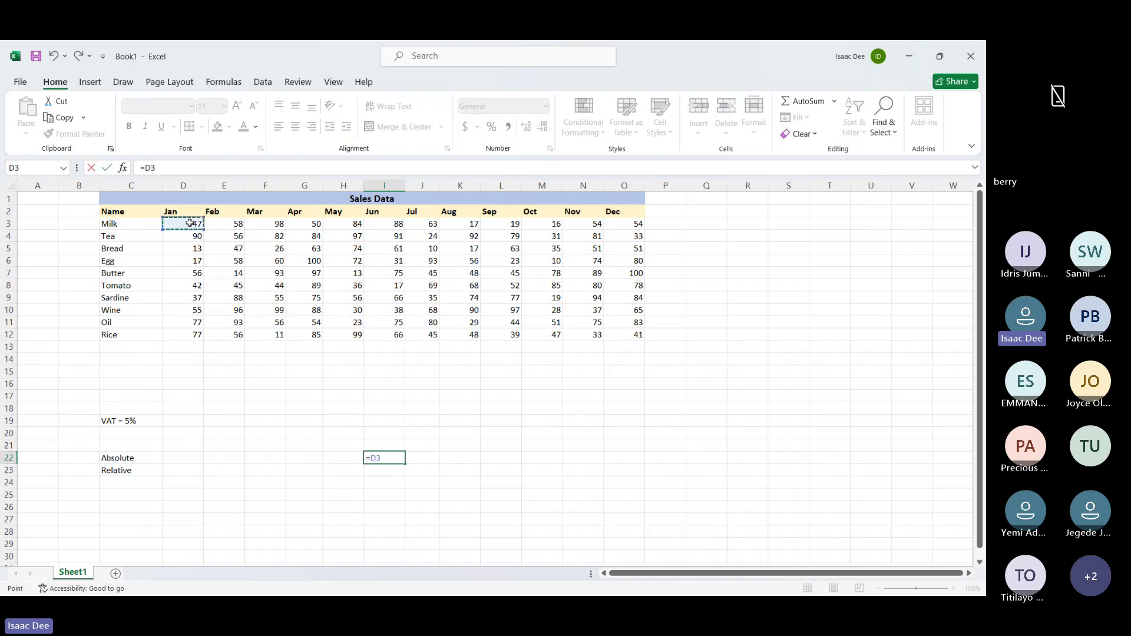
pyautogui.write('*5%')
pyautogui.press('Return')
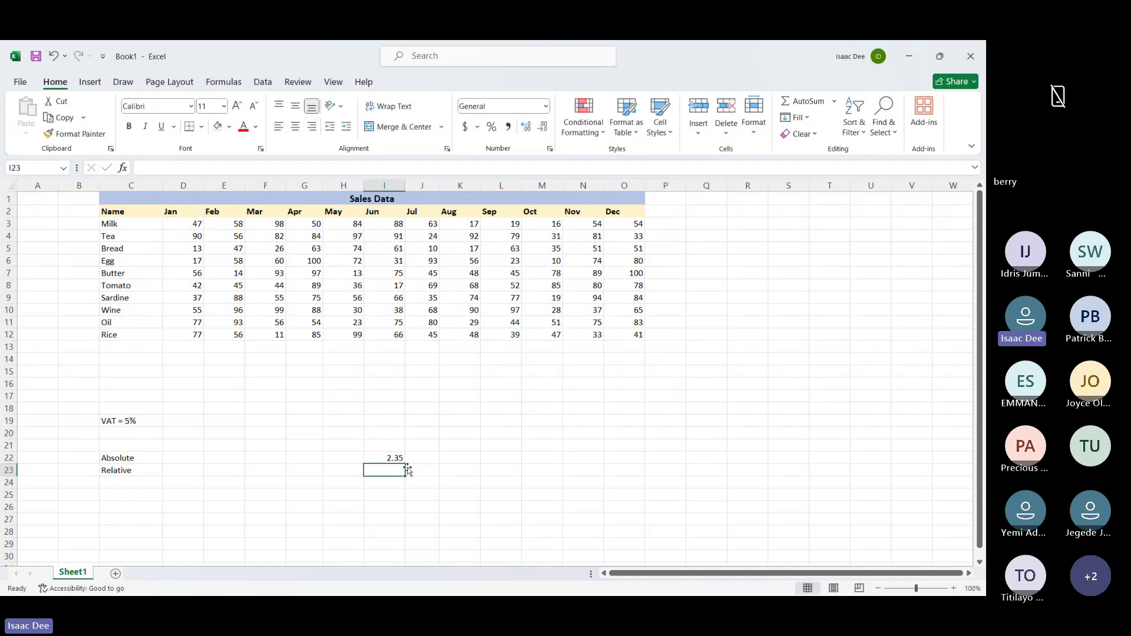
# Change the formula in I22 to =(D3*5%)+D3 so it adds the VAT to Milk's January sales
pyautogui.click(398, 459)
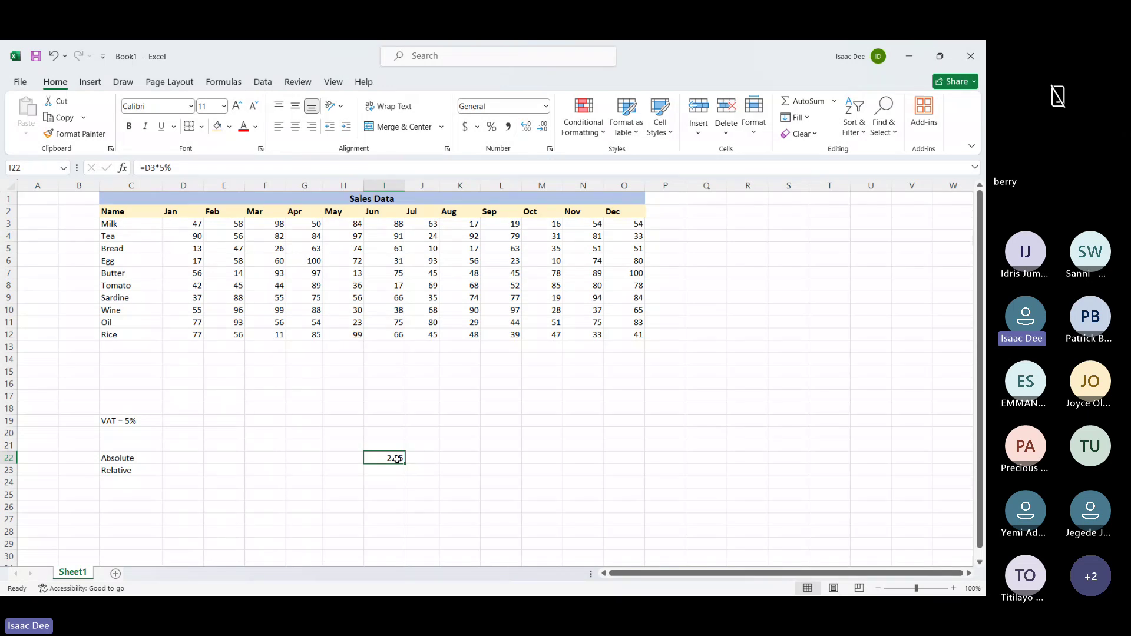
pyautogui.doubleClick(398, 459)
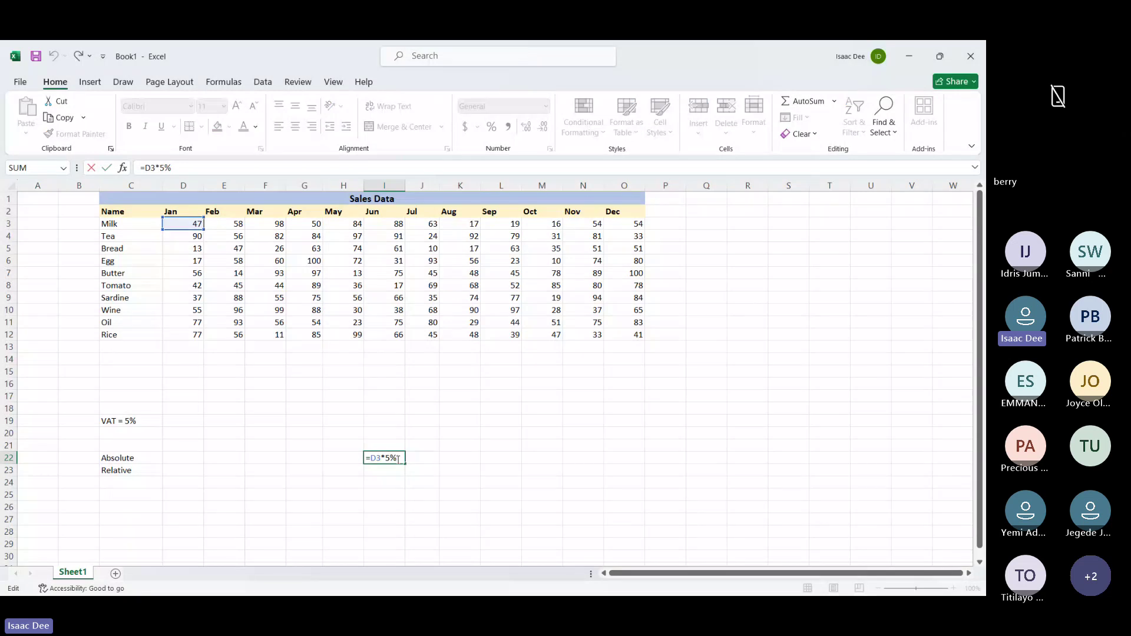
pyautogui.click(372, 459)
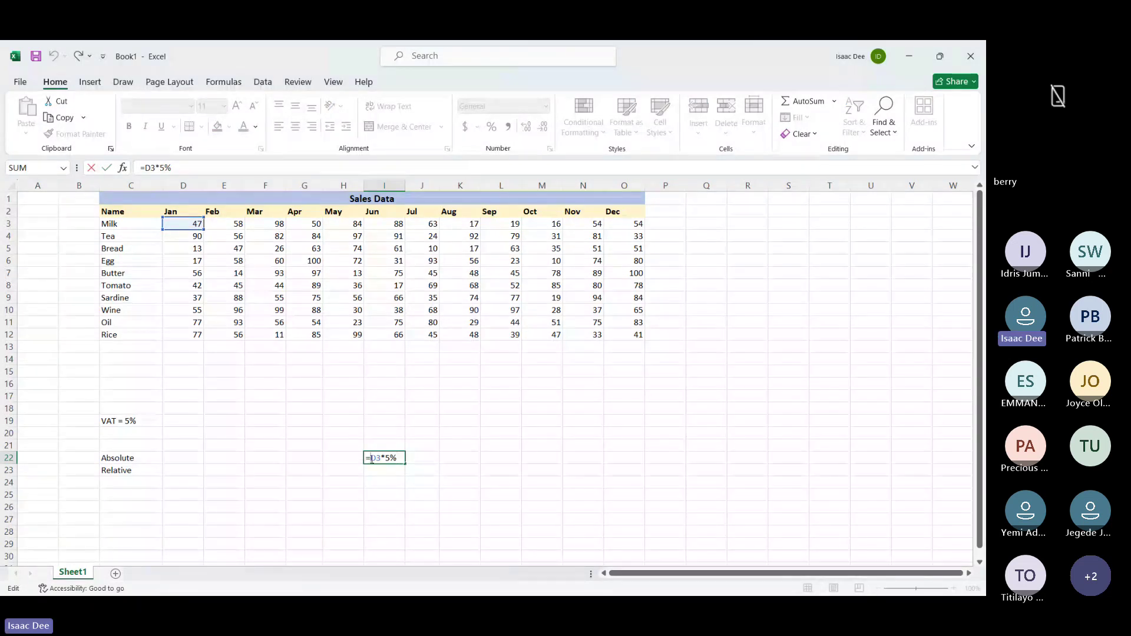
pyautogui.write('(')
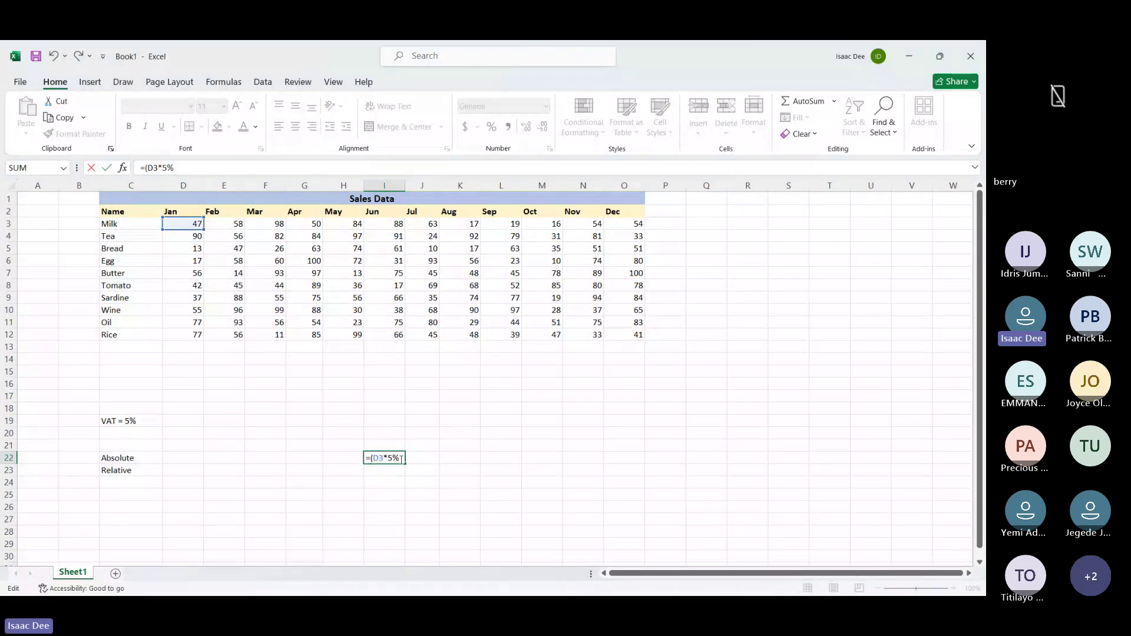
pyautogui.write(')+')
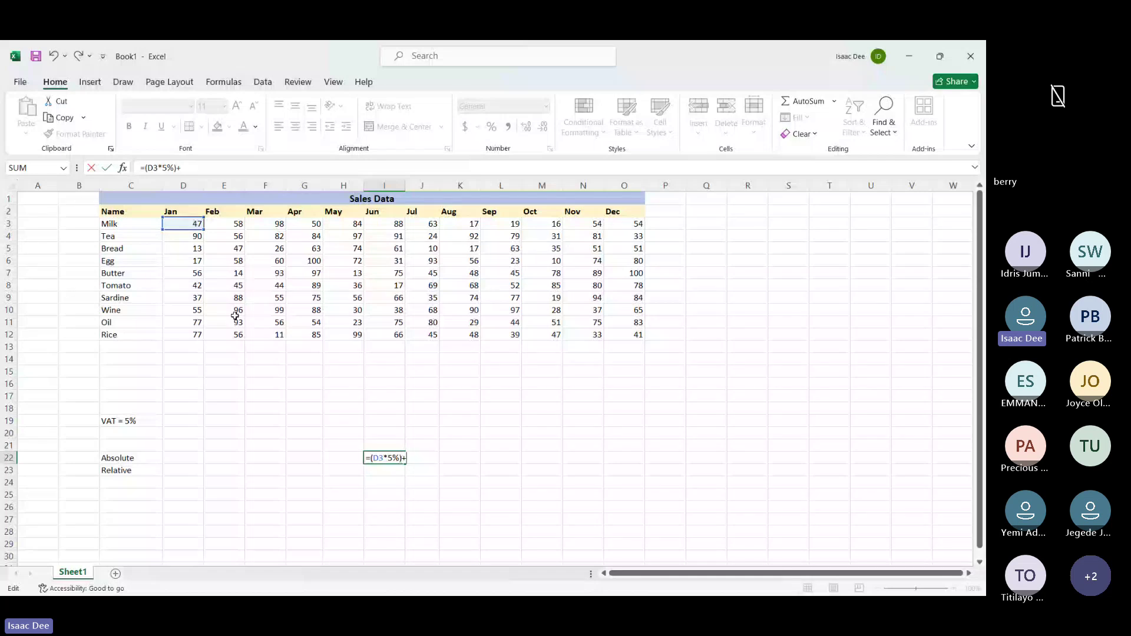
pyautogui.write('D3')
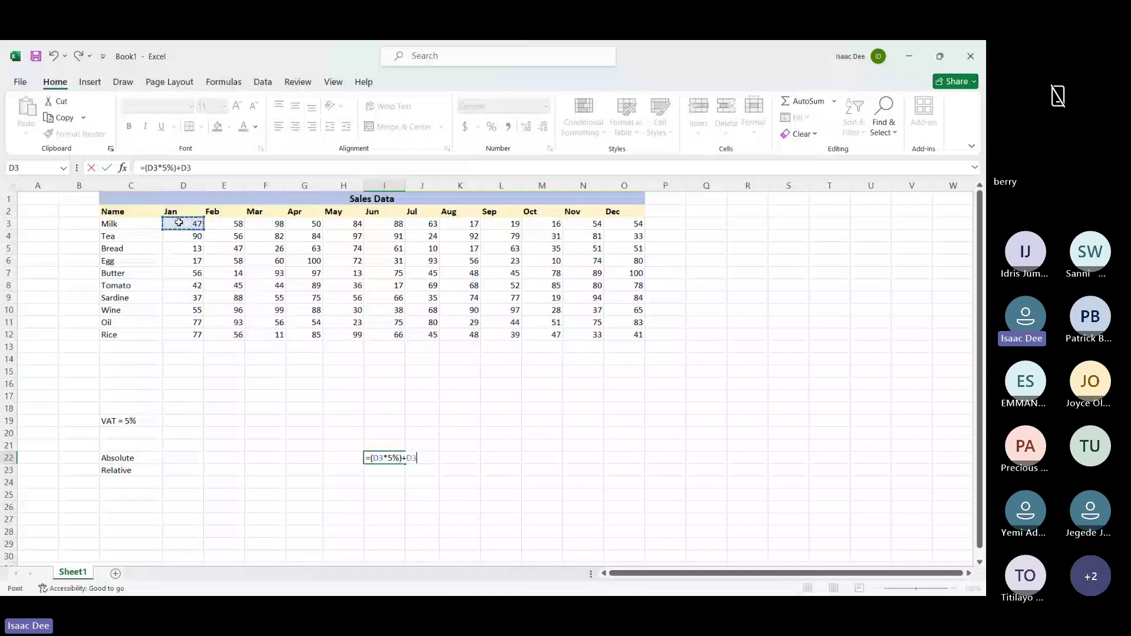
pyautogui.press('Return')
# Examine the parts of the VAT formula in I22 and clear the cell
pyautogui.click(389, 458)
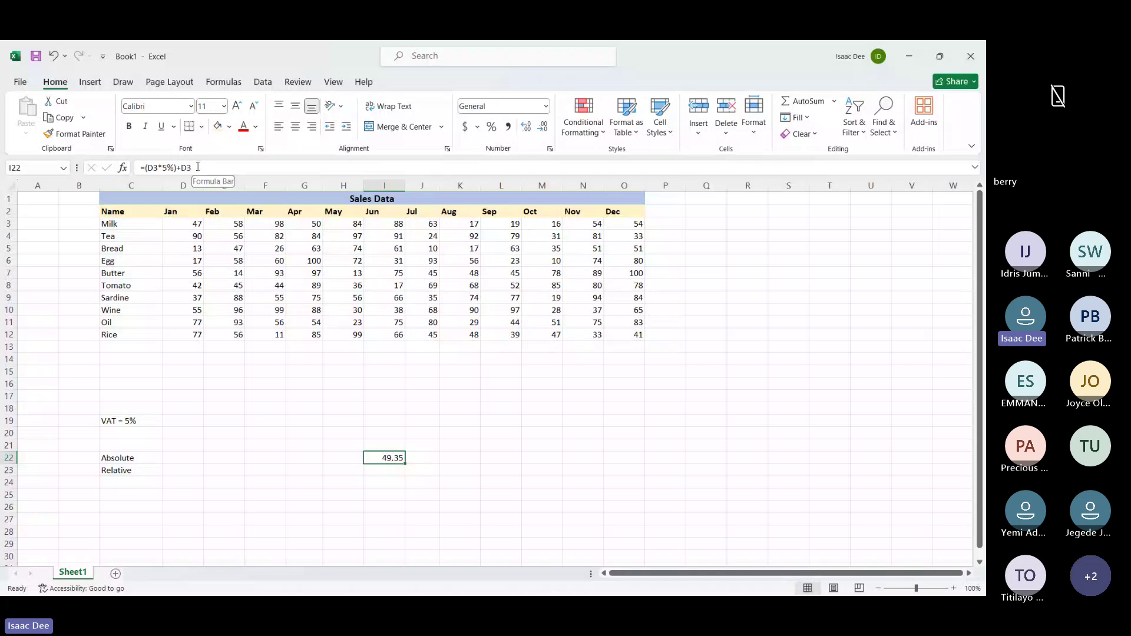
pyautogui.click(174, 167)
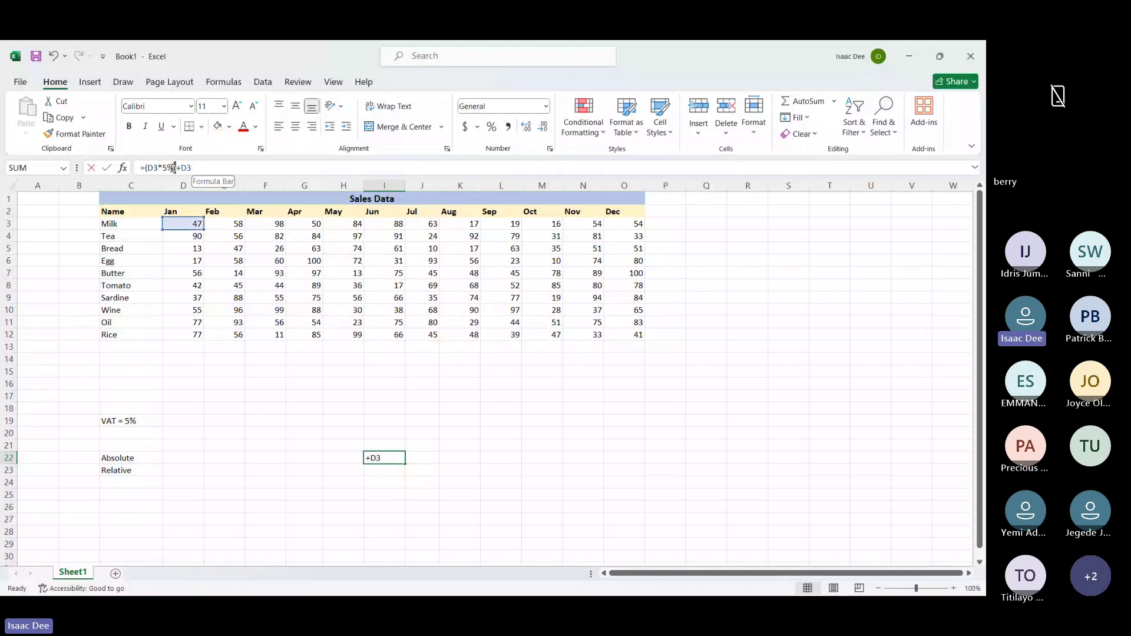
pyautogui.moveTo(174, 168); pyautogui.dragTo(145, 168)
pyautogui.click(163, 168)
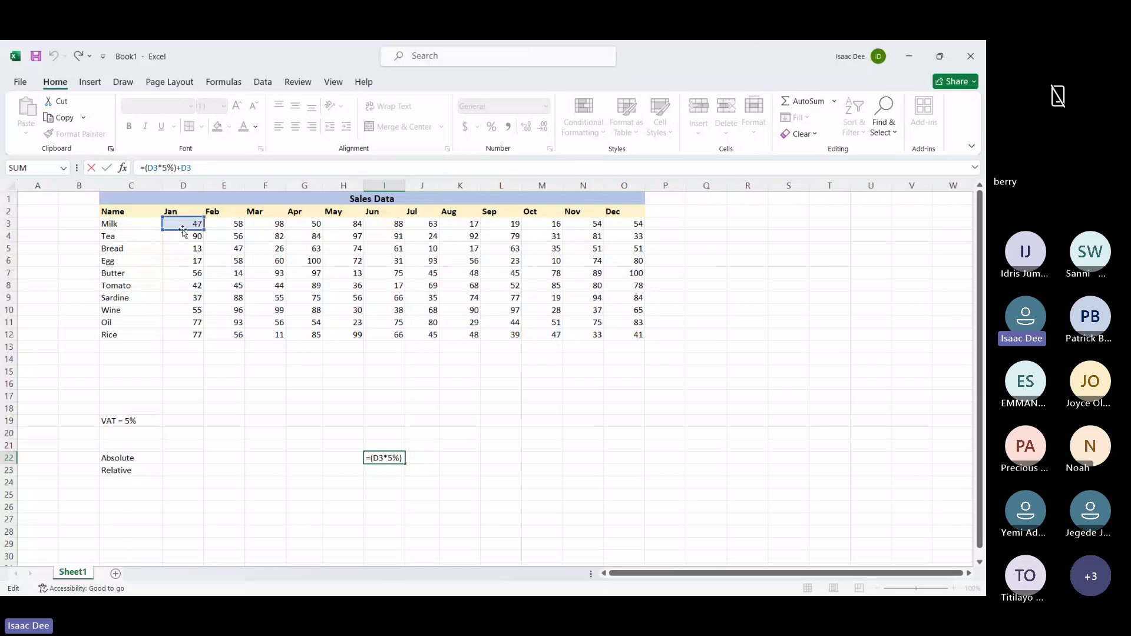
pyautogui.press('Return')
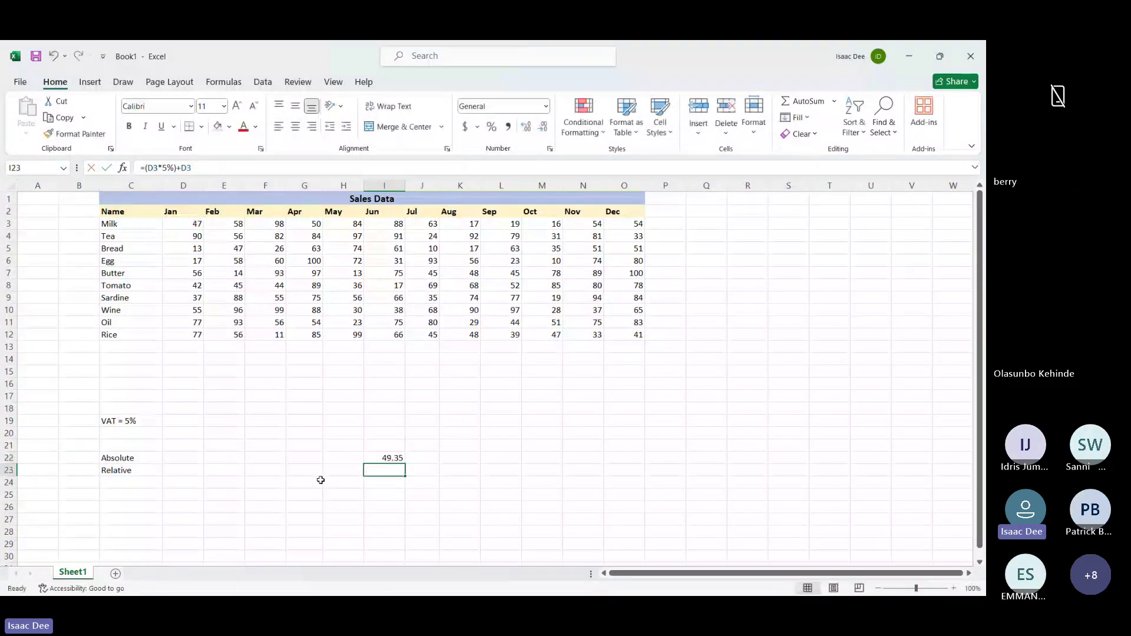
pyautogui.click(390, 459)
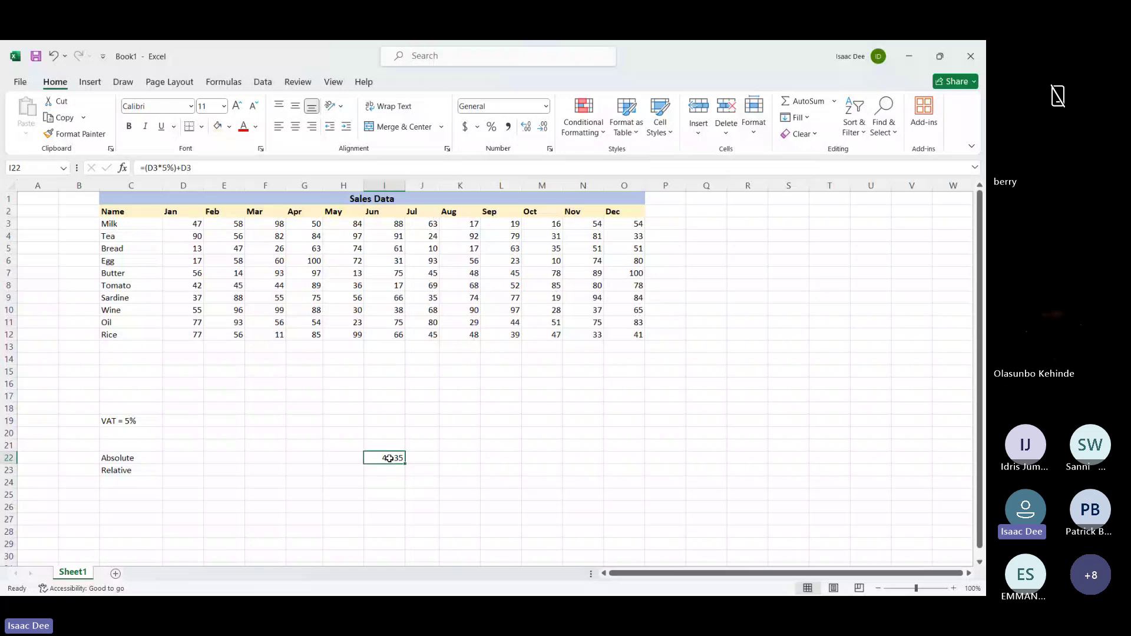
pyautogui.press('Delete')
pyautogui.moveTo(168, 213); pyautogui.dragTo(668, 212)
pyautogui.click(694, 226)
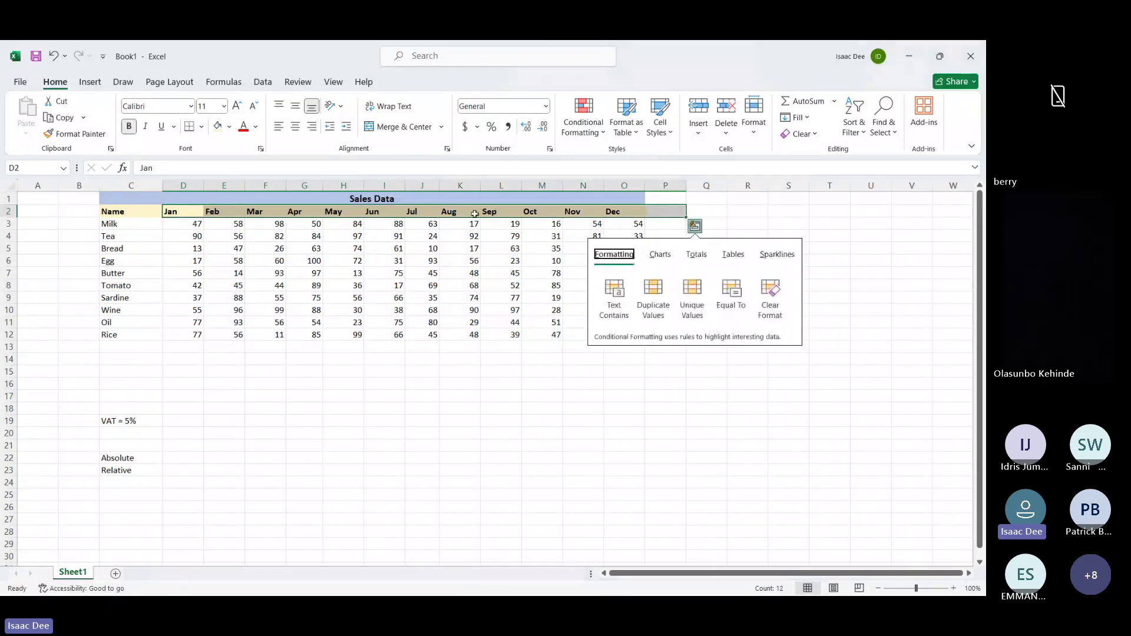
pyautogui.press('Escape')
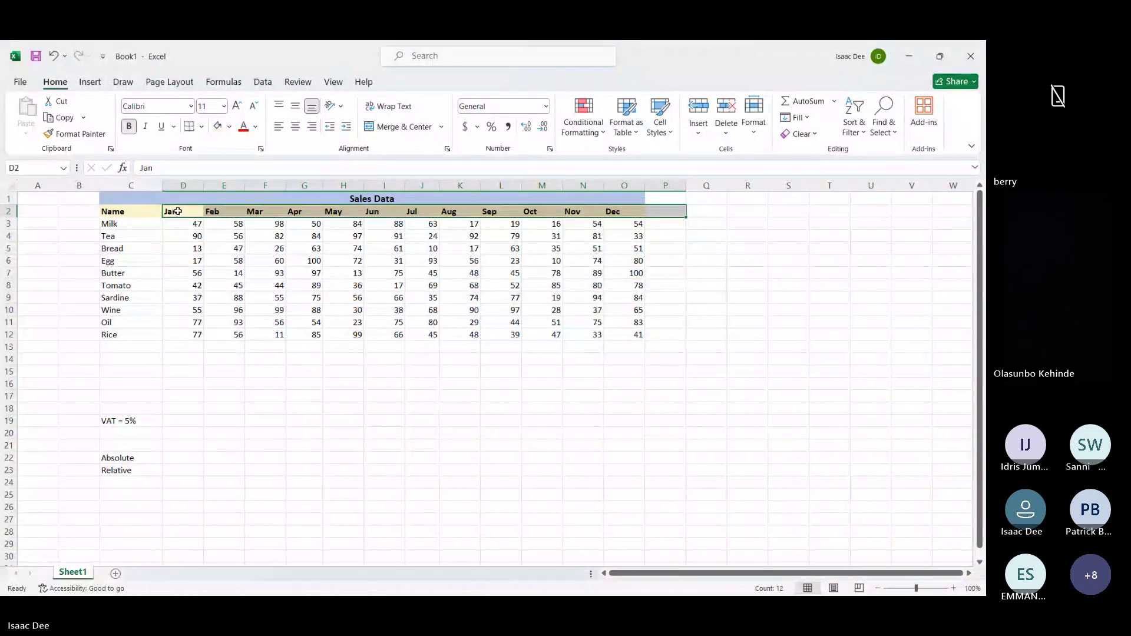
# Copy the month headers Jan to Dec from D2:O2 into row 19, starting at D19
pyautogui.click(178, 211)
pyautogui.moveTo(177, 211); pyautogui.dragTo(617, 209)
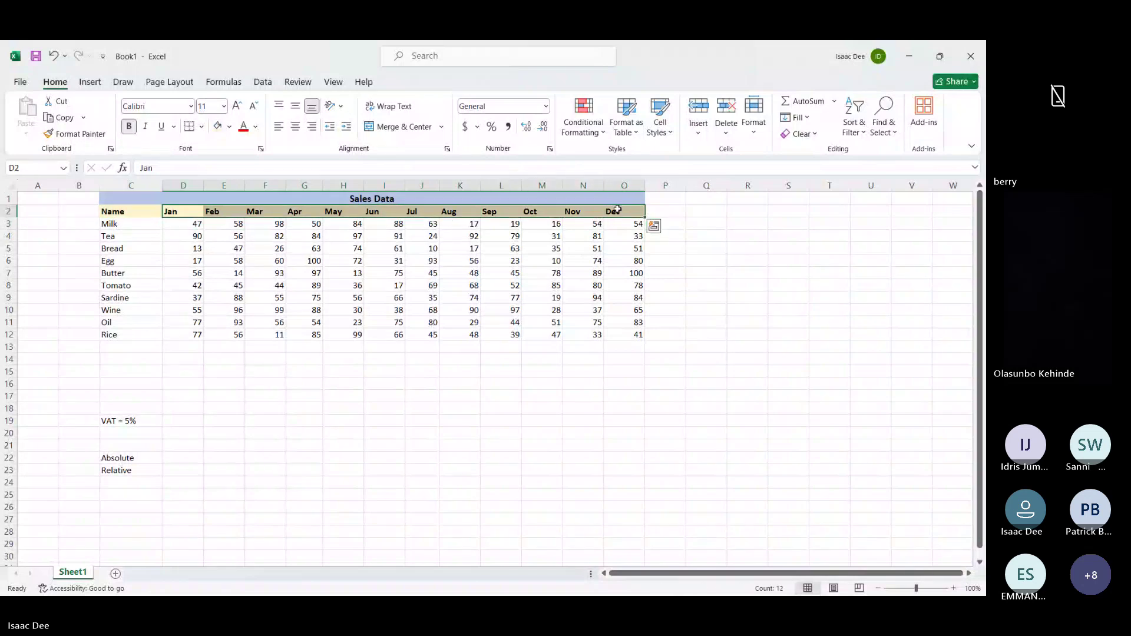
pyautogui.hotkey('ctrl', 'c')
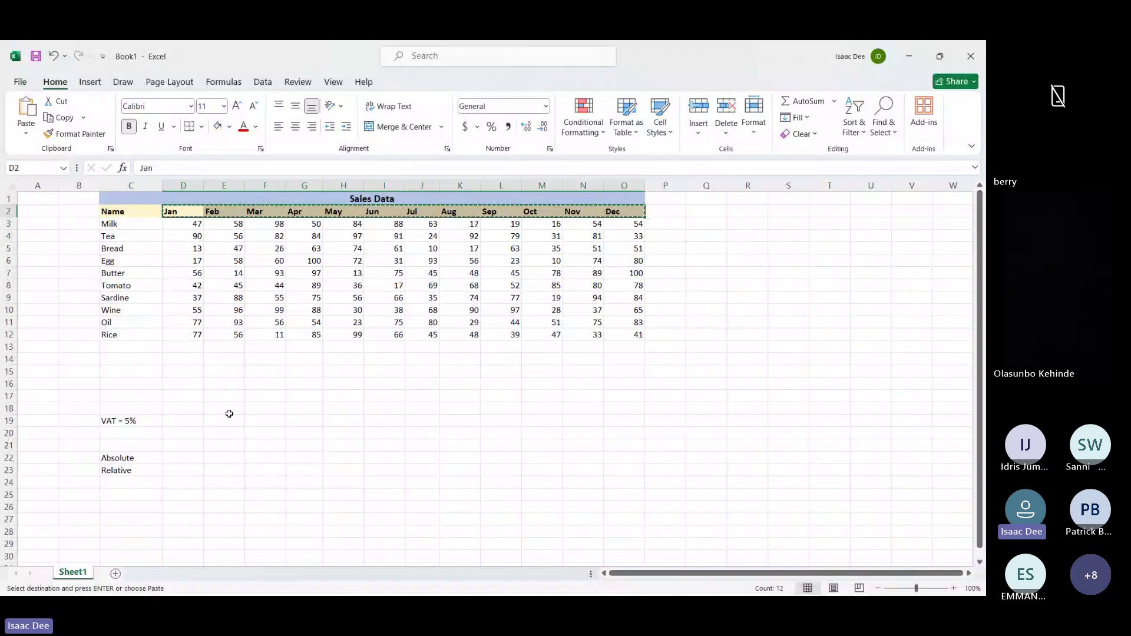
pyautogui.click(187, 422)
pyautogui.hotkey('ctrl', 'v')
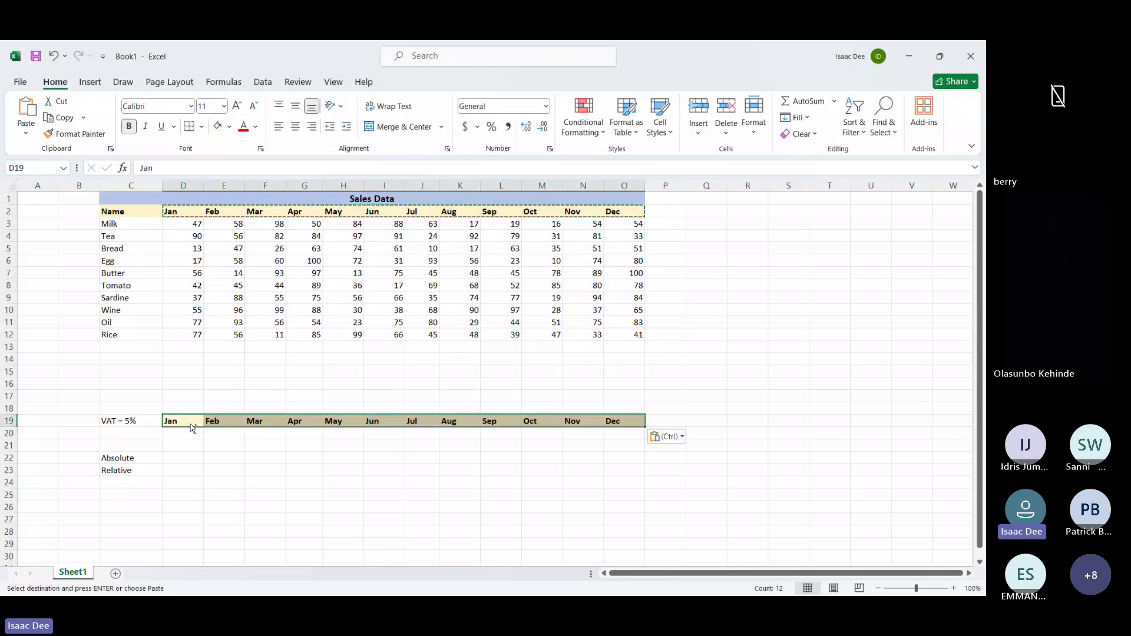
pyautogui.click(192, 430)
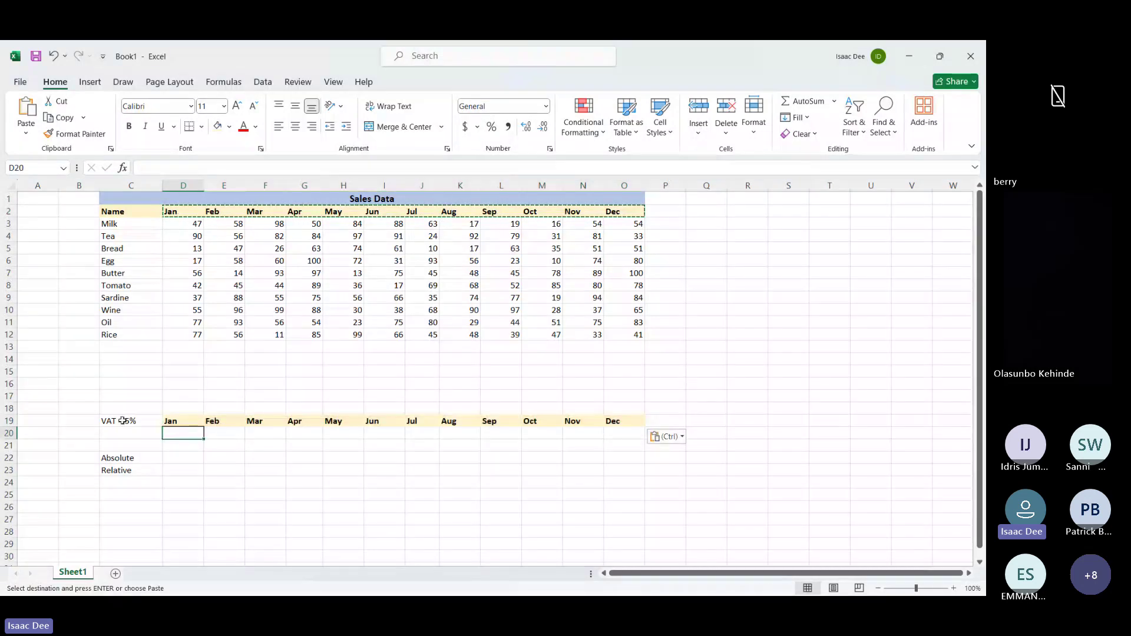
# Clear the labels in C19:C23 and enter VAT = 5% in A20
pyautogui.moveTo(121, 420); pyautogui.dragTo(128, 474)
pyautogui.press('Delete')
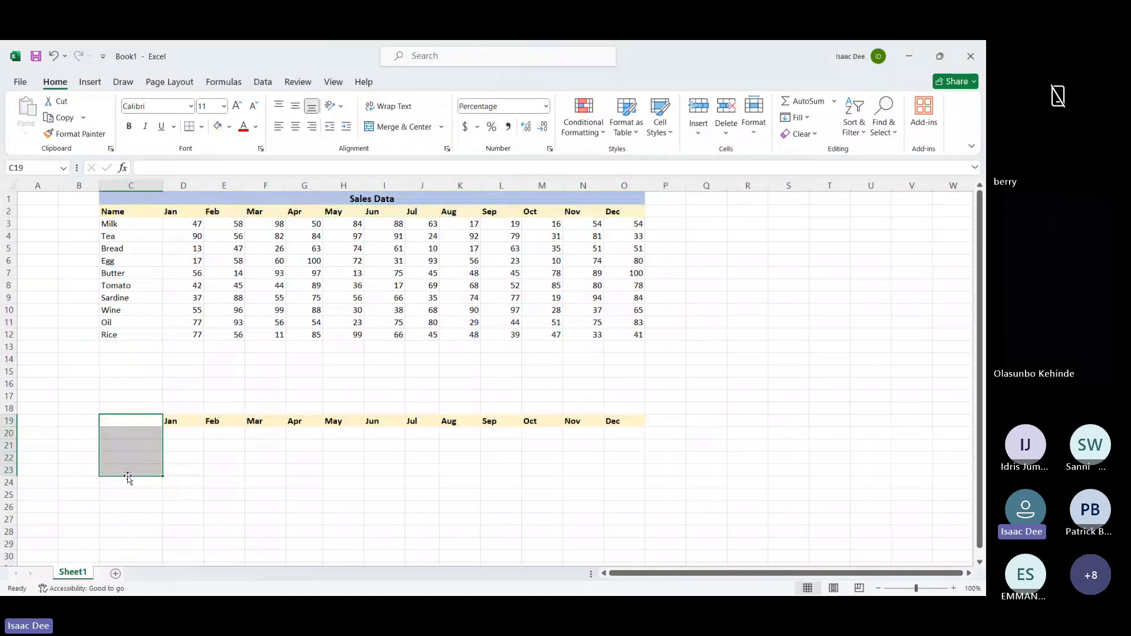
pyautogui.click(36, 432)
pyautogui.write('V')
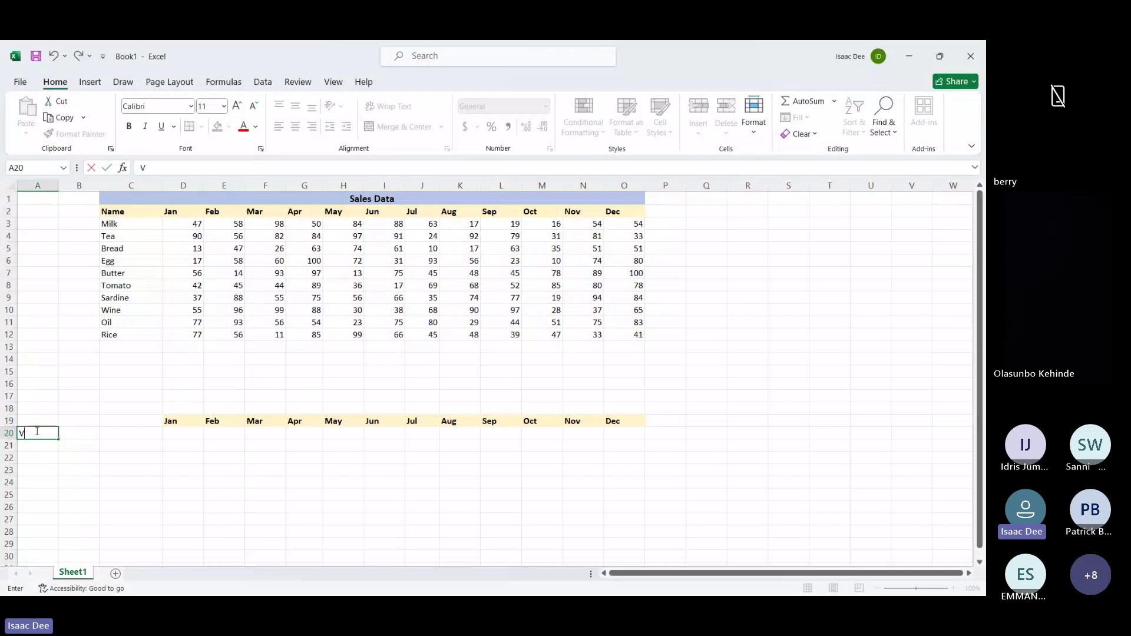
pyautogui.write('AT = 5%')
pyautogui.press('Return')
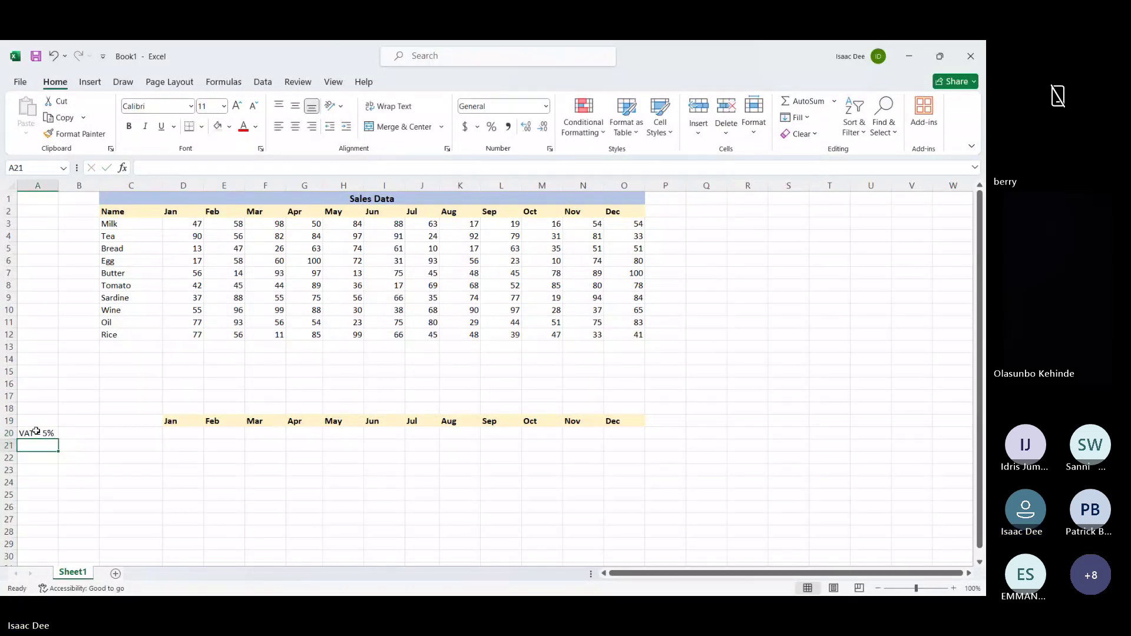
# Enter the formula =(D3*5%)+D3 in D20 to calculate Milk's VAT-inclusive January sales
pyautogui.click(183, 433)
pyautogui.write('=')
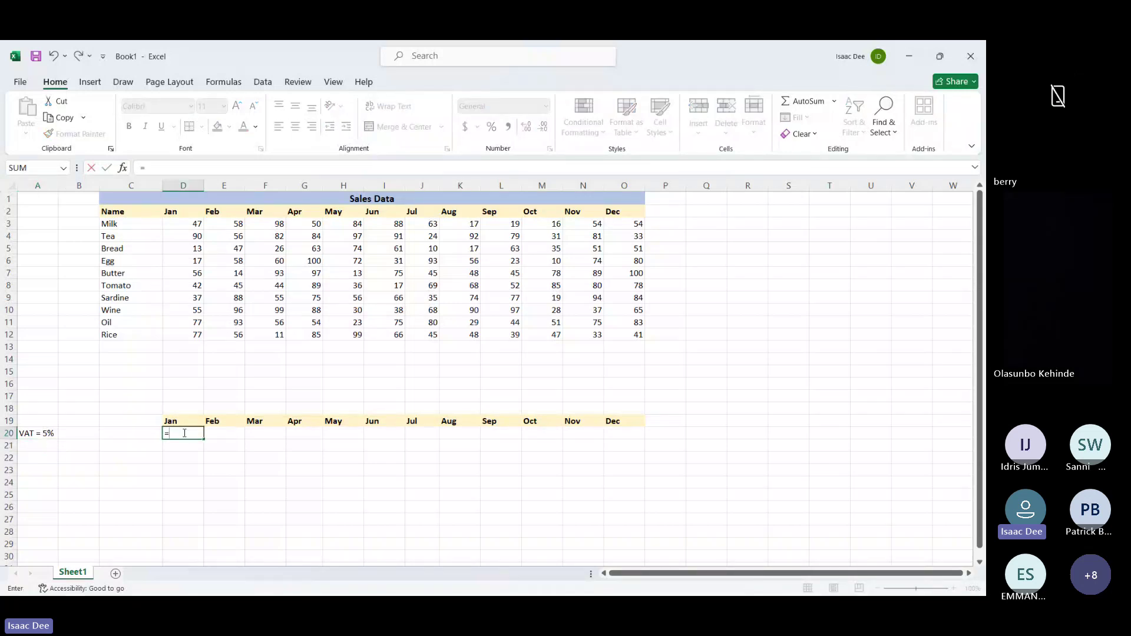
pyautogui.write('(')
pyautogui.click(185, 224)
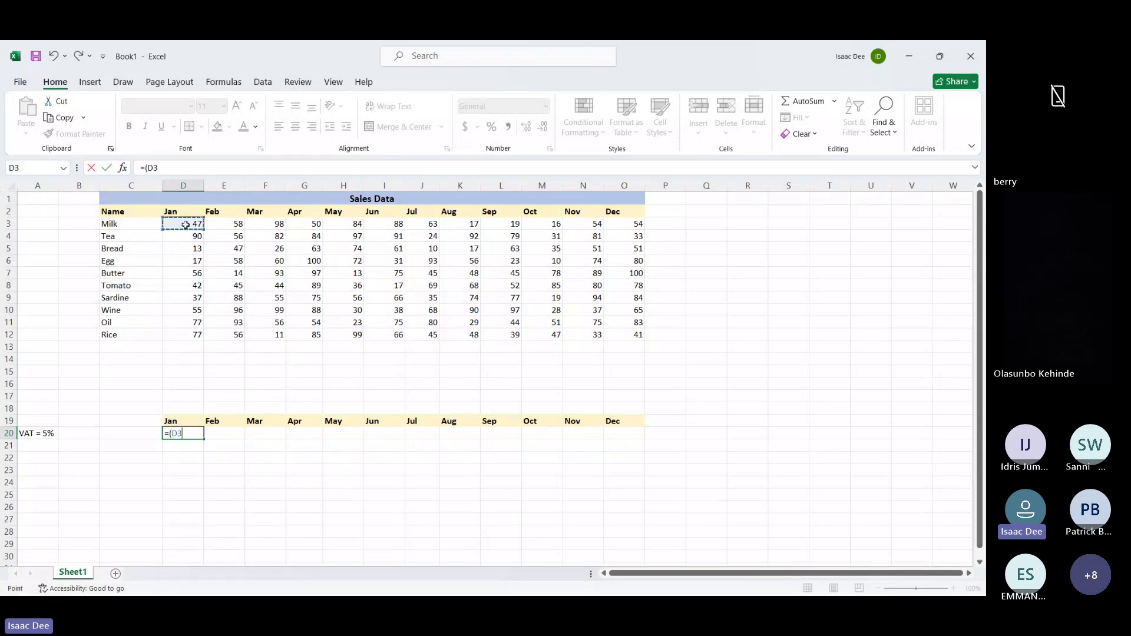
pyautogui.write('*')
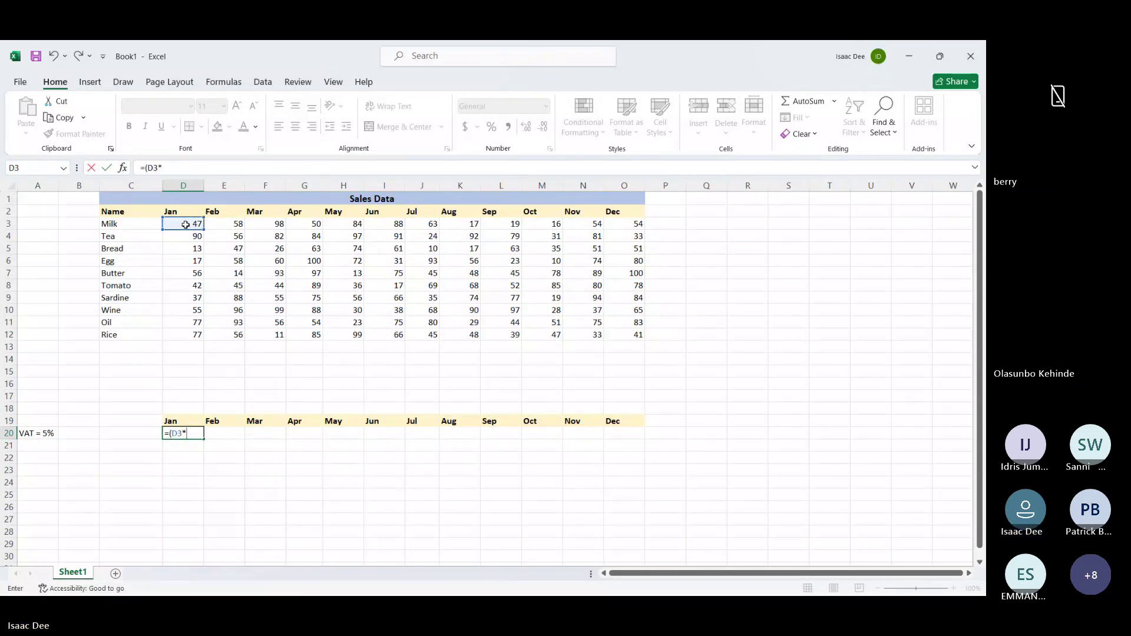
pyautogui.write('5%)+')
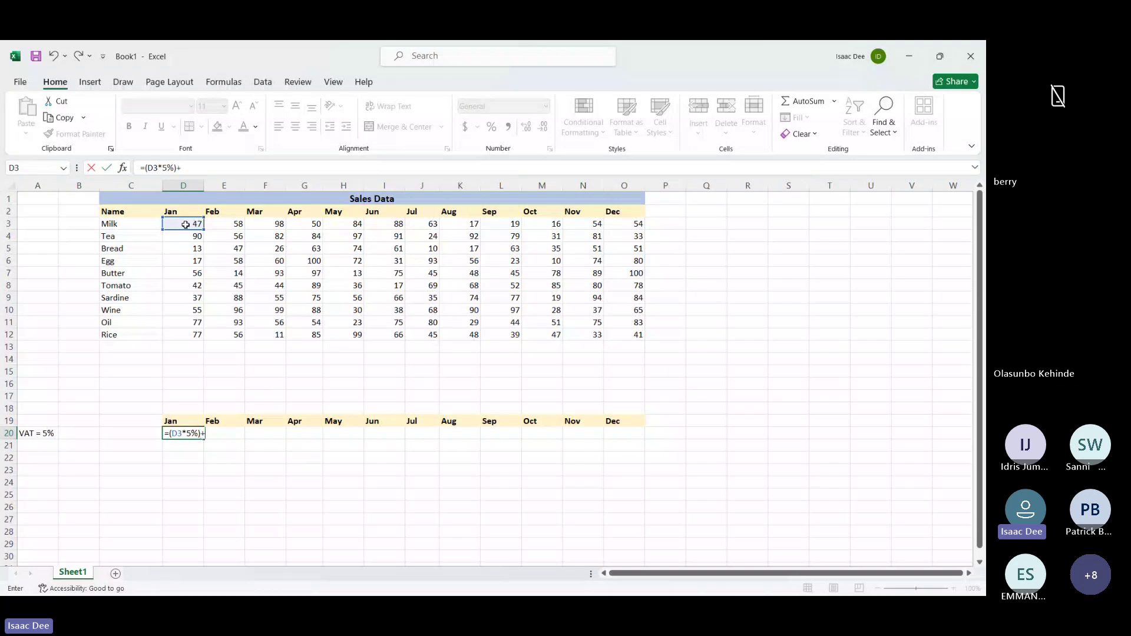
pyautogui.click(187, 222)
pyautogui.press('Return')
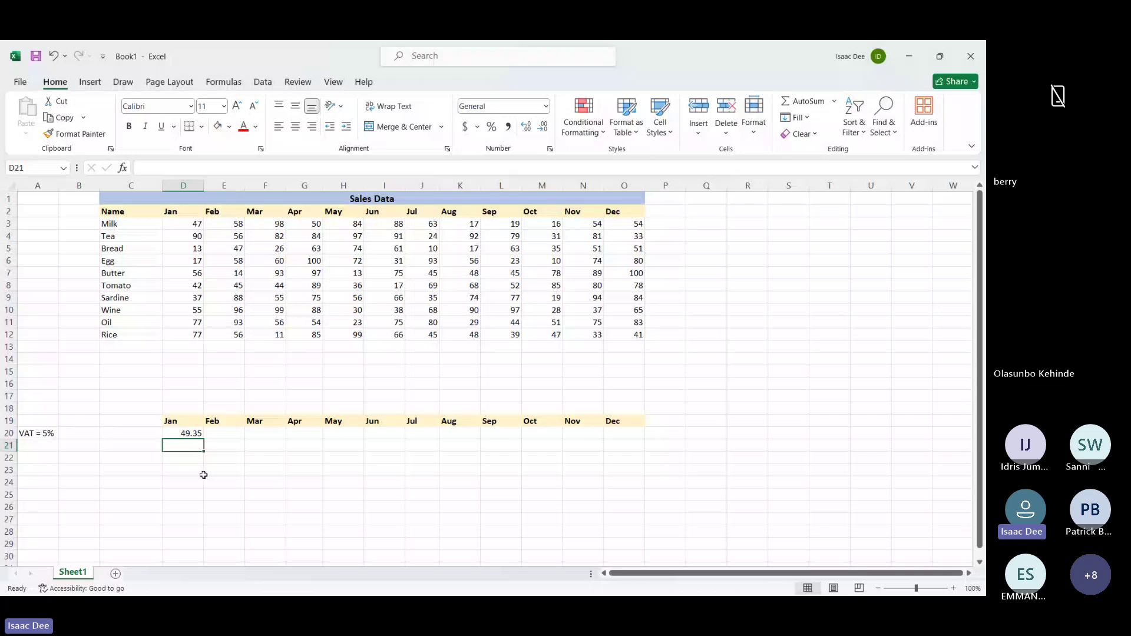
pyautogui.click(186, 432)
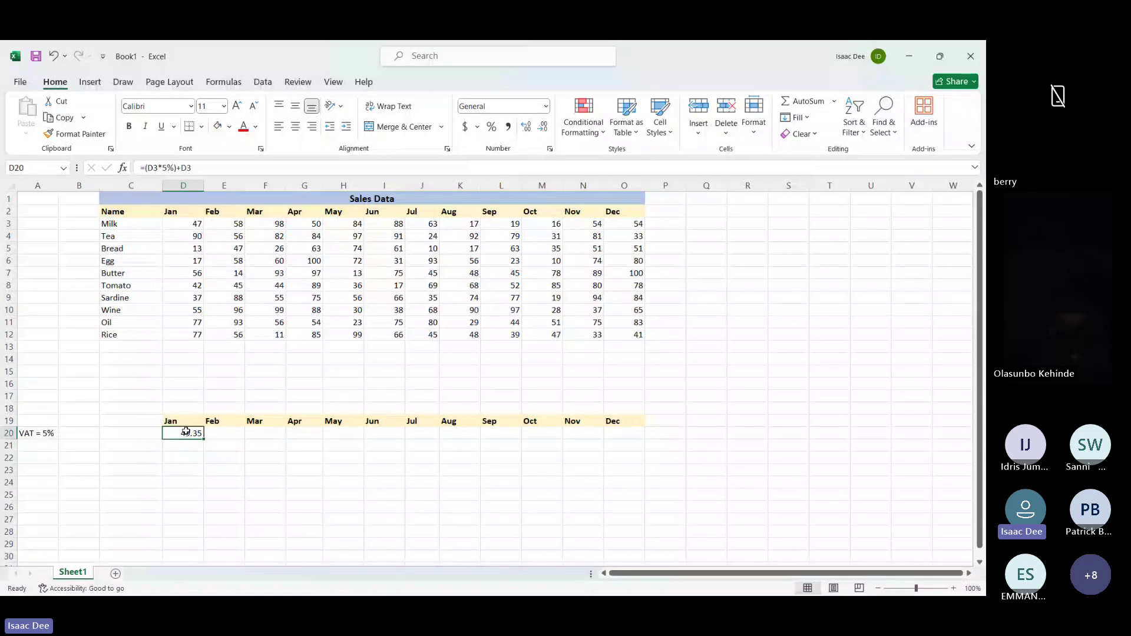
# Copy the product names Milk to Rice from C3:C12 into column C, starting at C20
pyautogui.moveTo(112, 224); pyautogui.dragTo(126, 332)
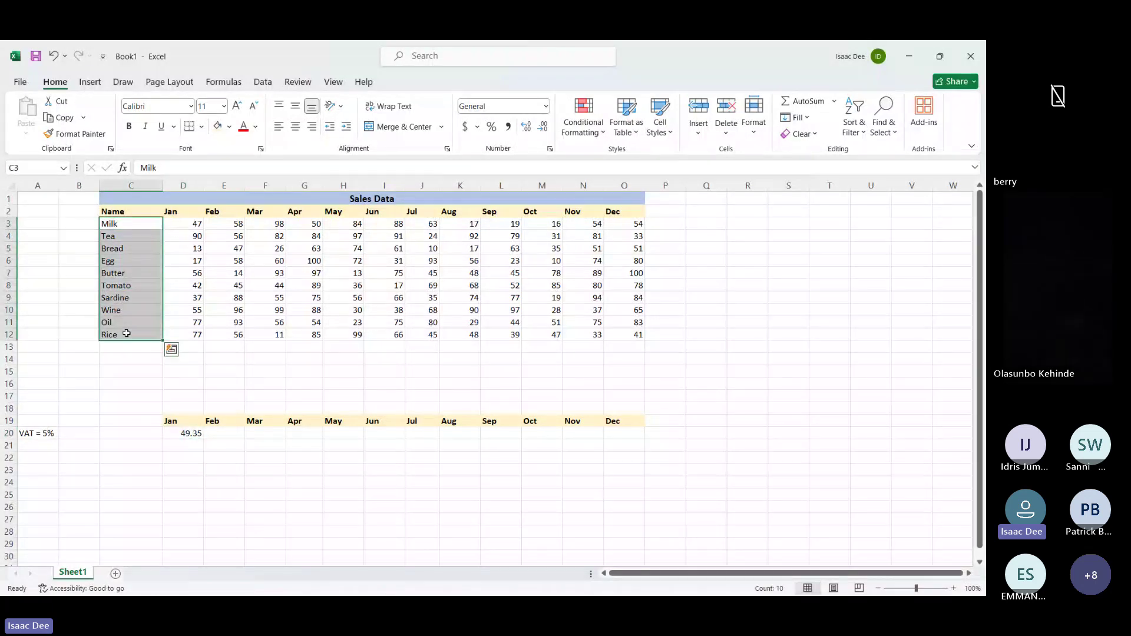
pyautogui.hotkey('ctrl', 'c')
pyautogui.click(118, 434)
pyautogui.hotkey('ctrl', 'v')
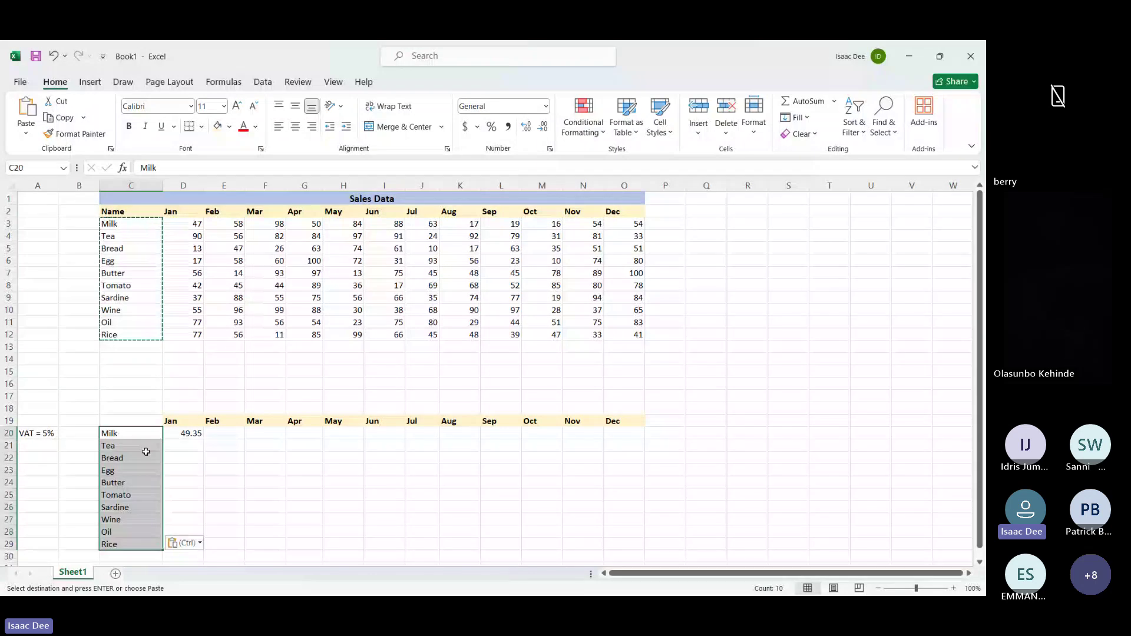
pyautogui.click(222, 472)
pyautogui.scroll(-5, 324, 483)
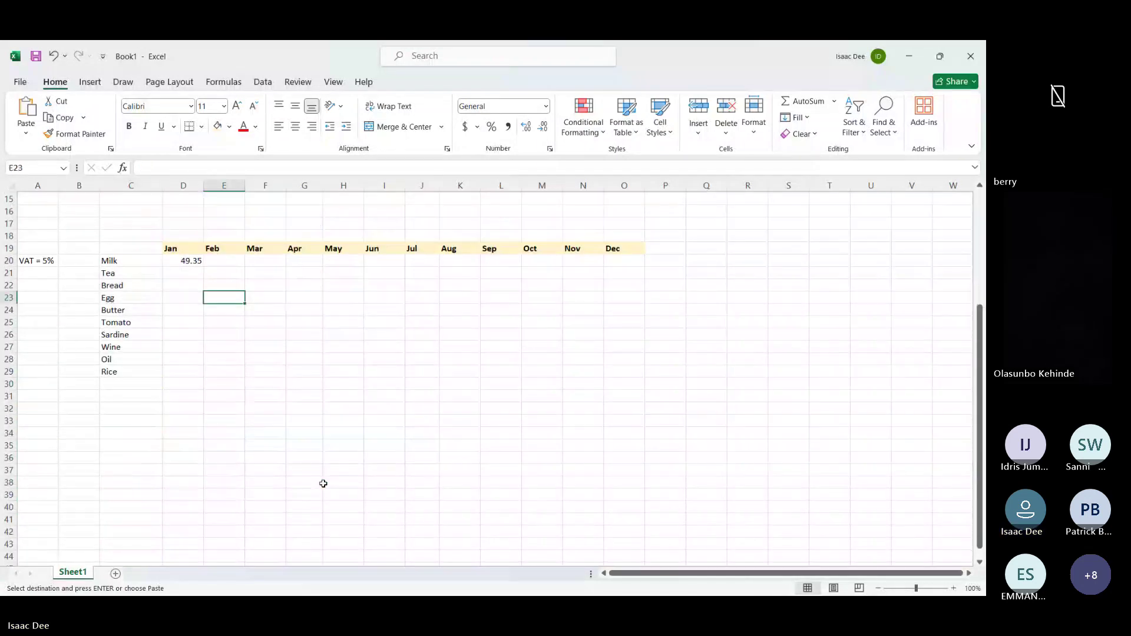
pyautogui.scroll(4, 323, 484)
pyautogui.scroll(1, 323, 483)
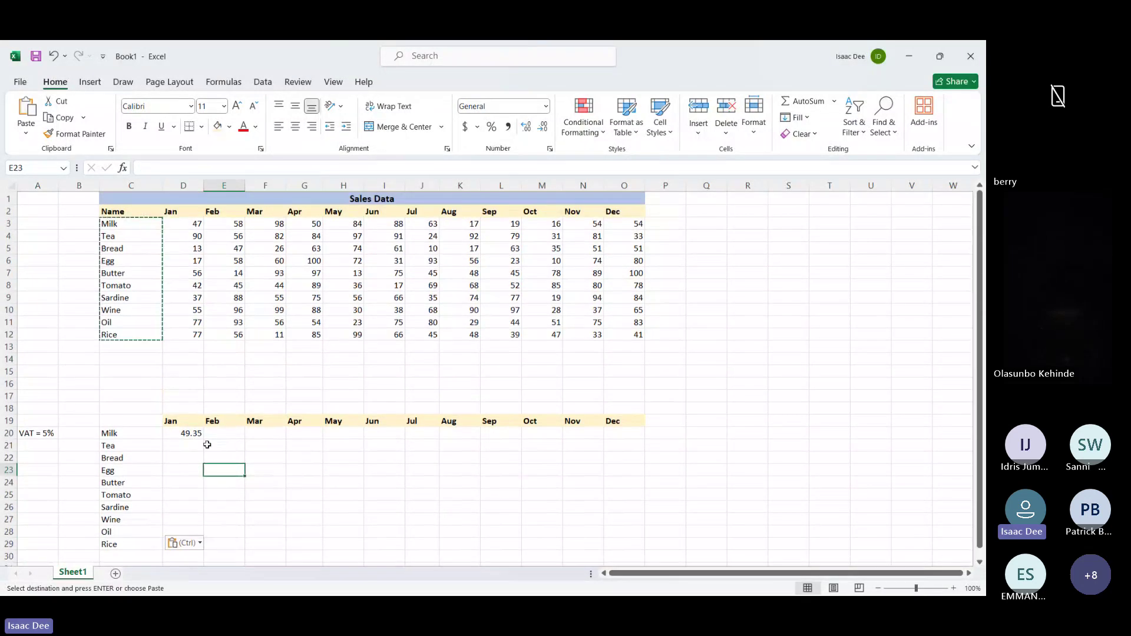
# Fill the VAT formula in D20 across to O20 for Dec and undo the fill
pyautogui.click(195, 435)
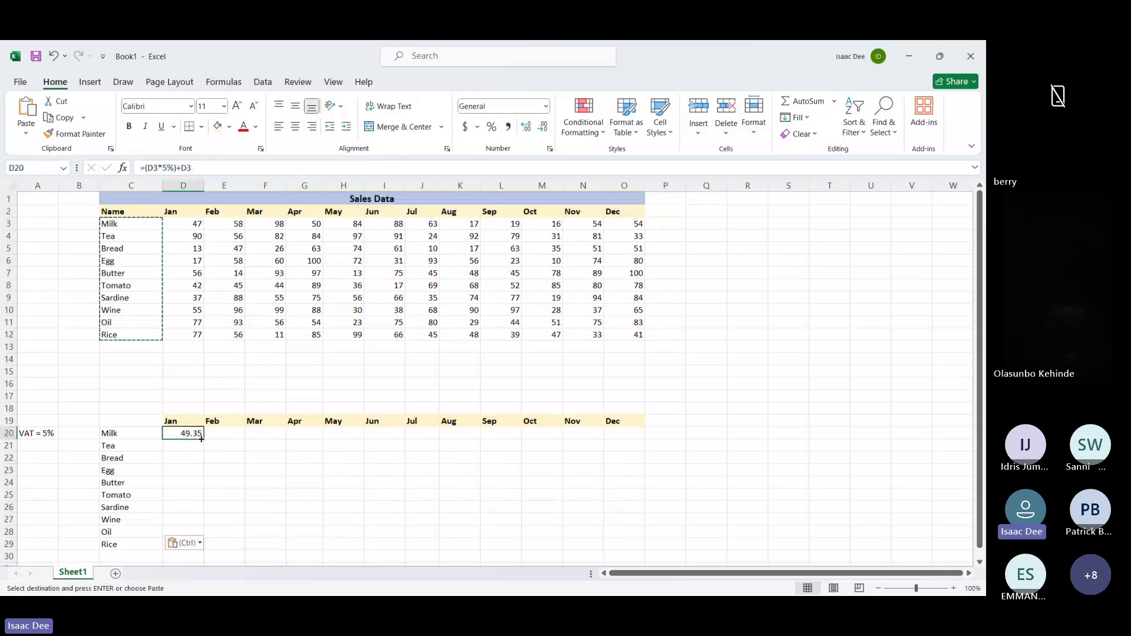
pyautogui.moveTo(197, 439); pyautogui.dragTo(636, 439)
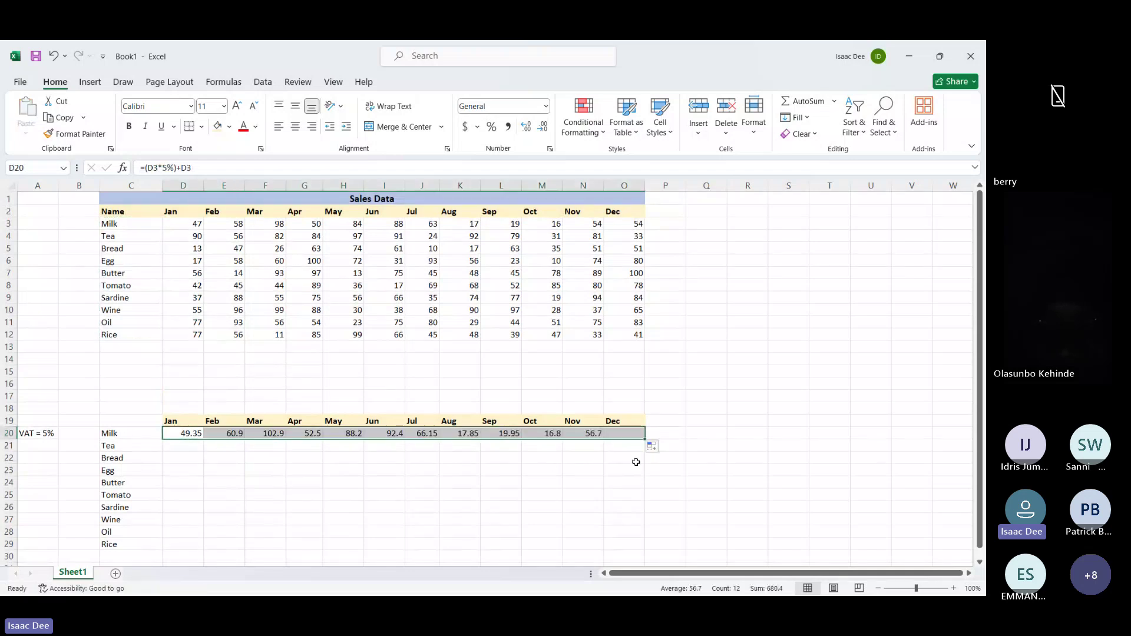
pyautogui.scroll(-1, 657, 471)
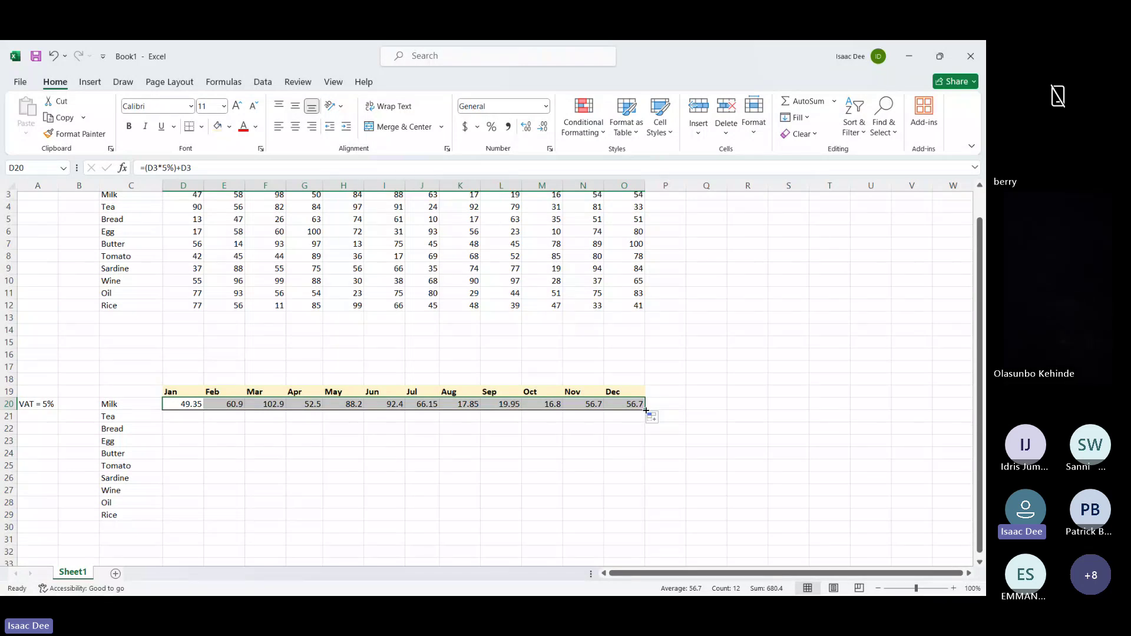
pyautogui.hotkey('ctrl', 'z')
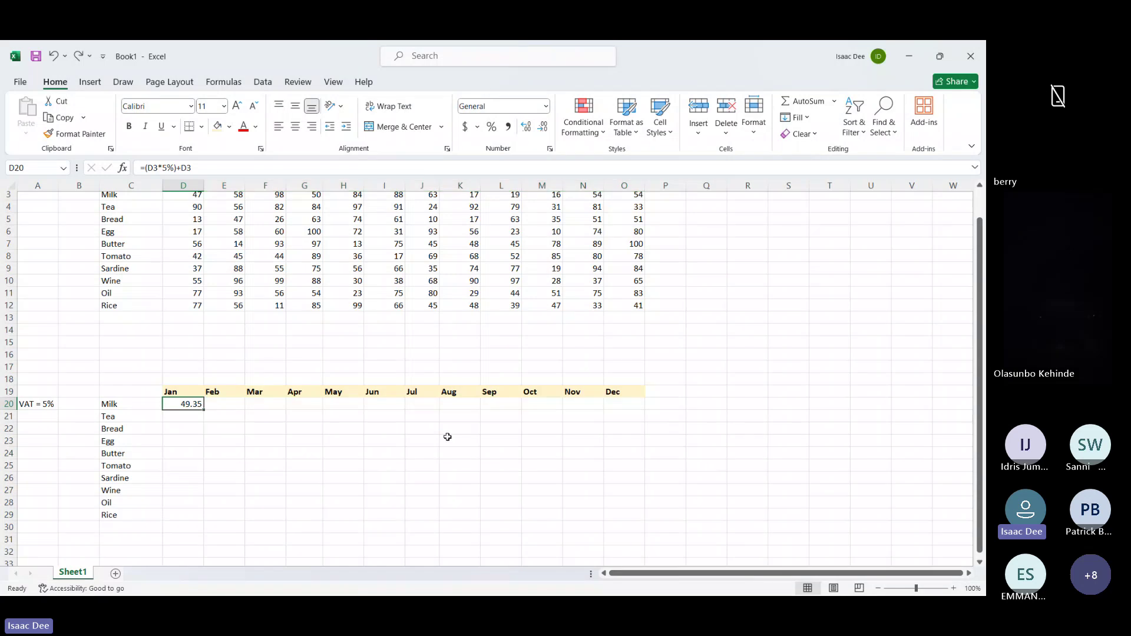
# Remove the 5% from the formula in D20 and clear the whole formula from the cell
pyautogui.click(174, 168)
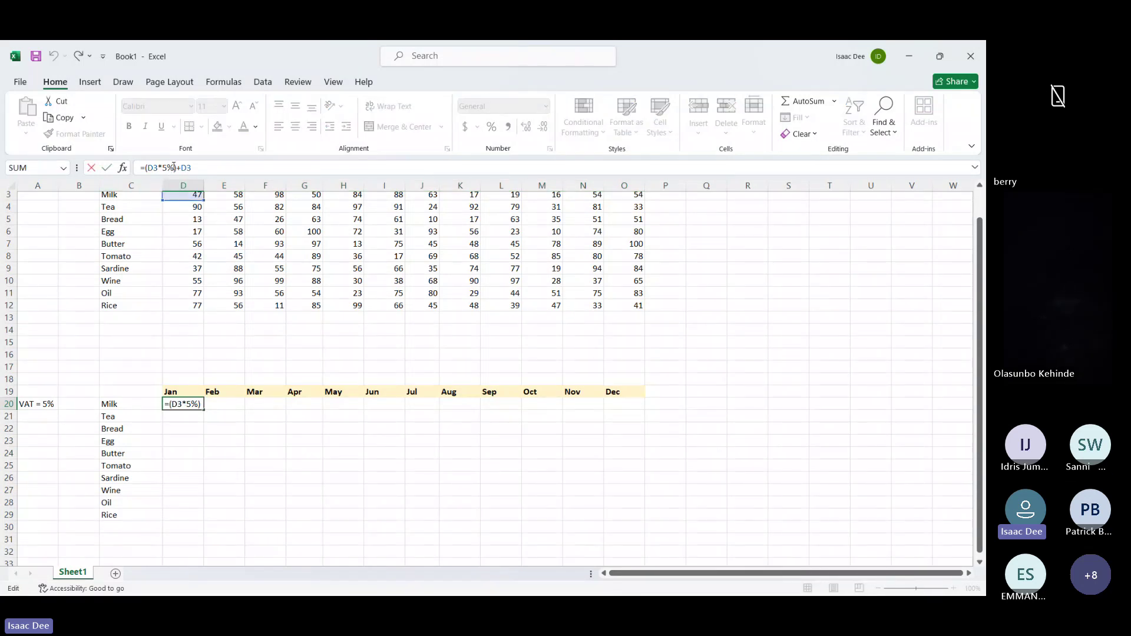
pyautogui.press('BackSpace')
pyautogui.press('BackSpace')
pyautogui.scroll(1, 649, 404)
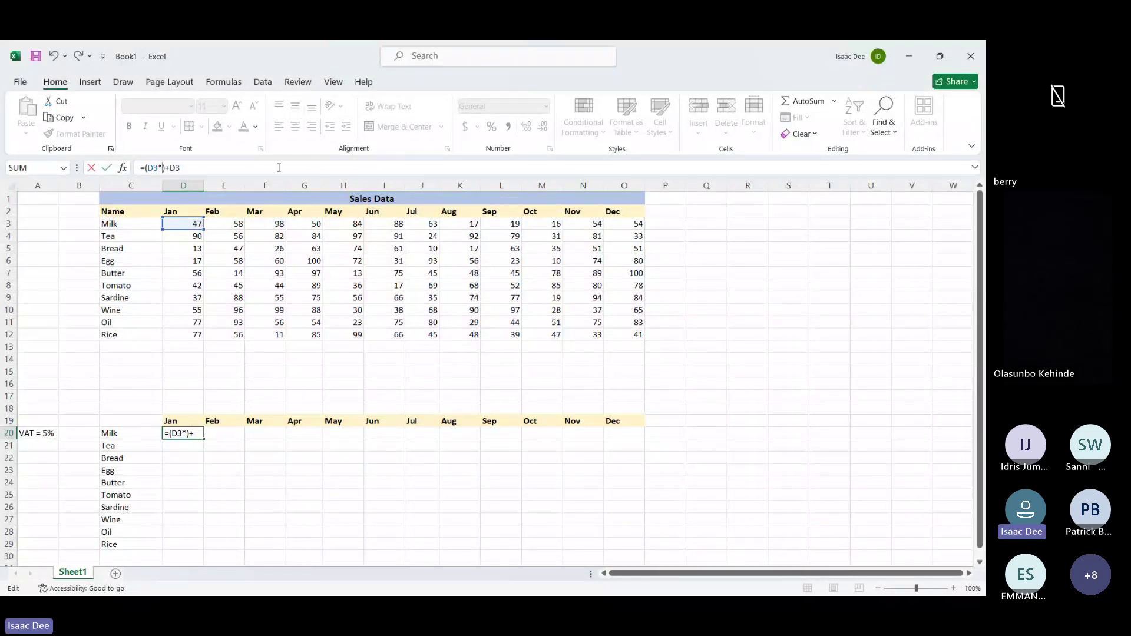
pyautogui.moveTo(279, 168); pyautogui.dragTo(139, 168)
pyautogui.press('BackSpace')
pyautogui.press('Return')
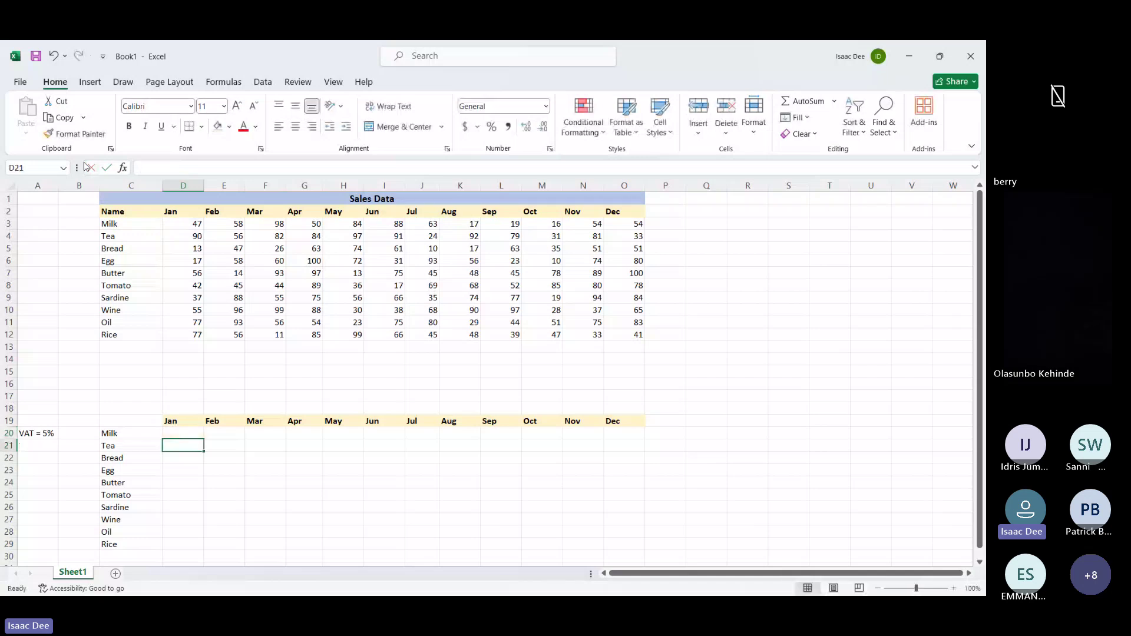
# Enter the VAT rate 5% in cell S3, beside the sales table
pyautogui.click(804, 224)
pyautogui.write('5%')
pyautogui.press('Return')
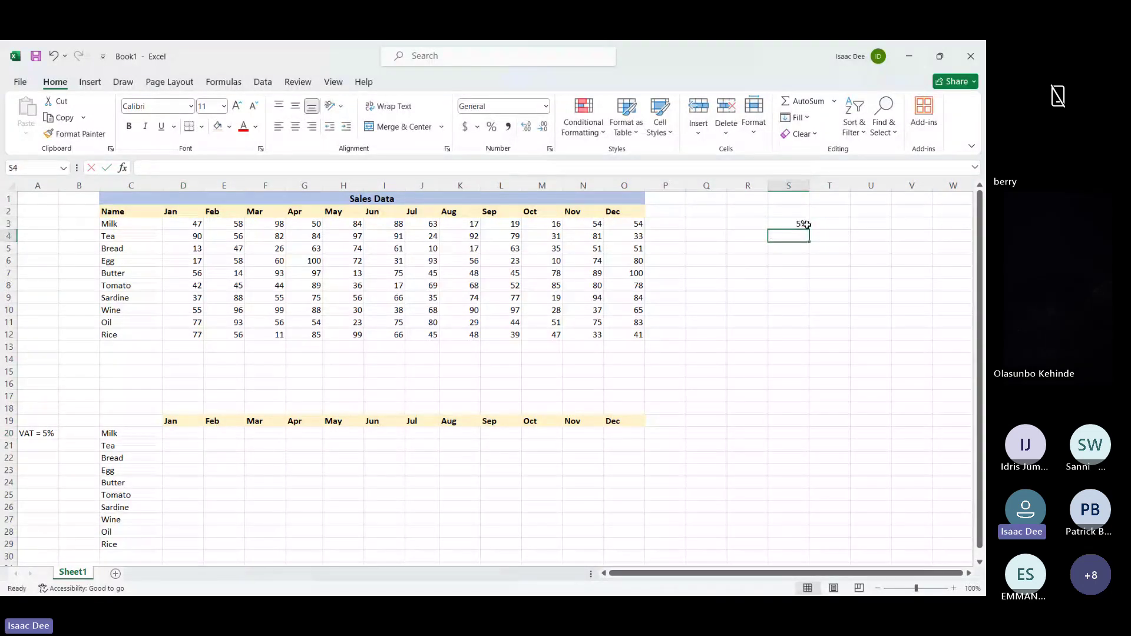
pyautogui.click(807, 225)
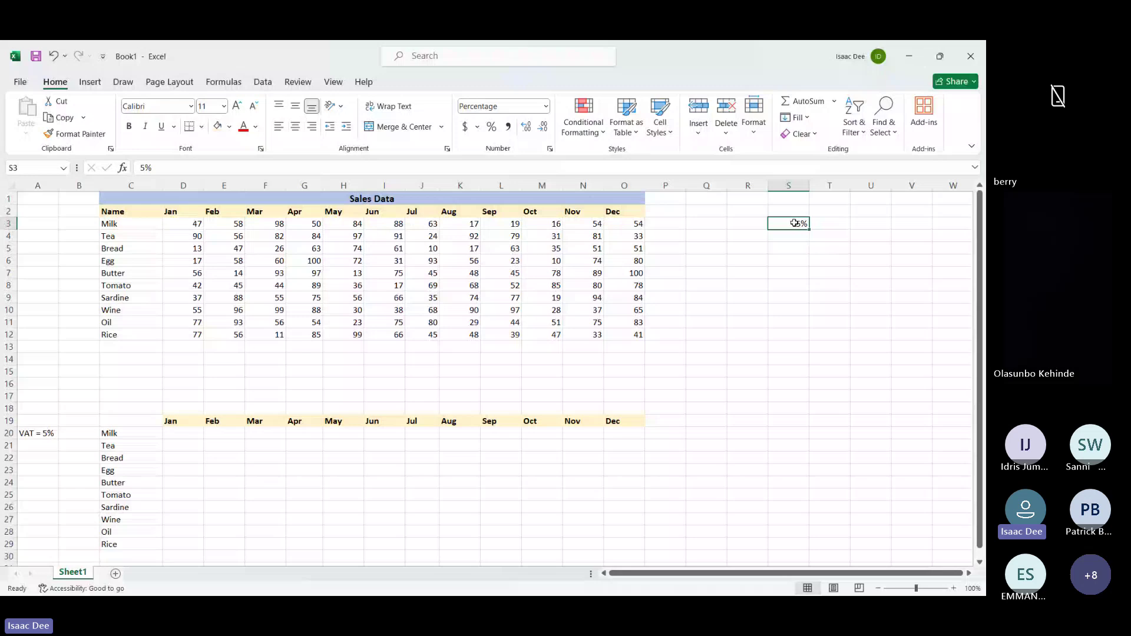
# Enter the formula =(D3*S3)+D3 in D20, taking the VAT rate from cell S3
pyautogui.click(195, 430)
pyautogui.write('=(')
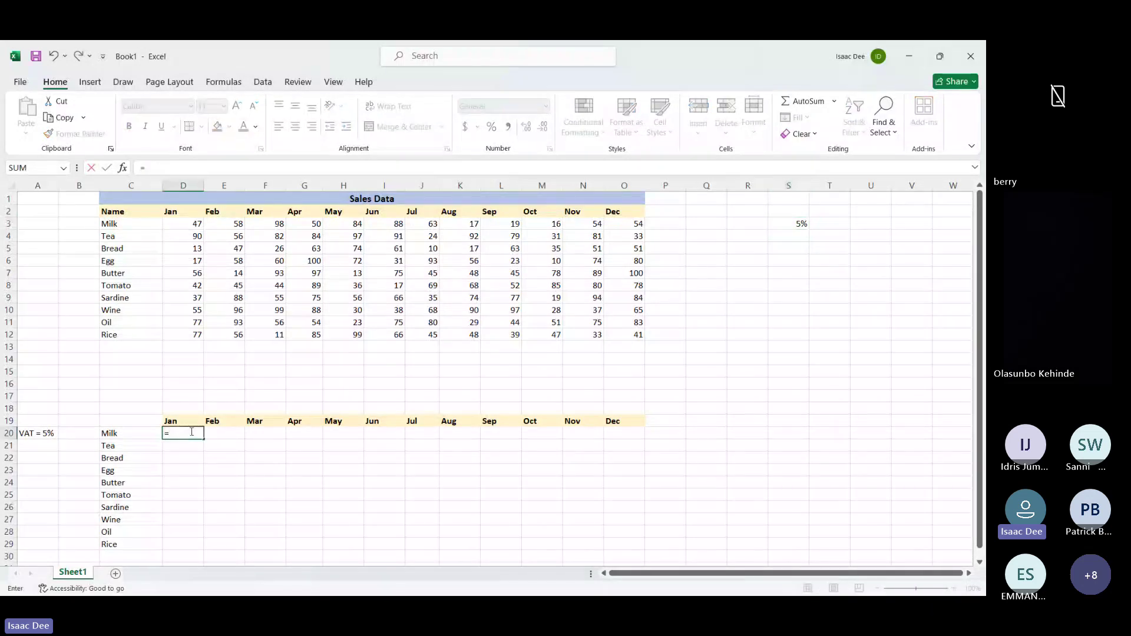
pyautogui.click(180, 220)
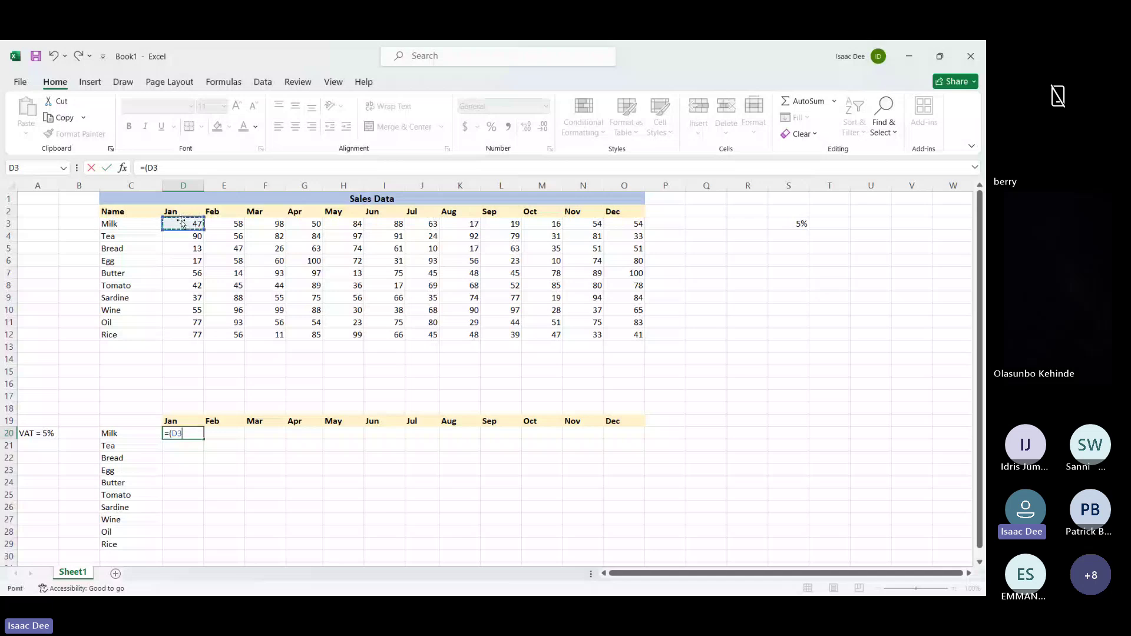
pyautogui.write('*')
pyautogui.click(783, 225)
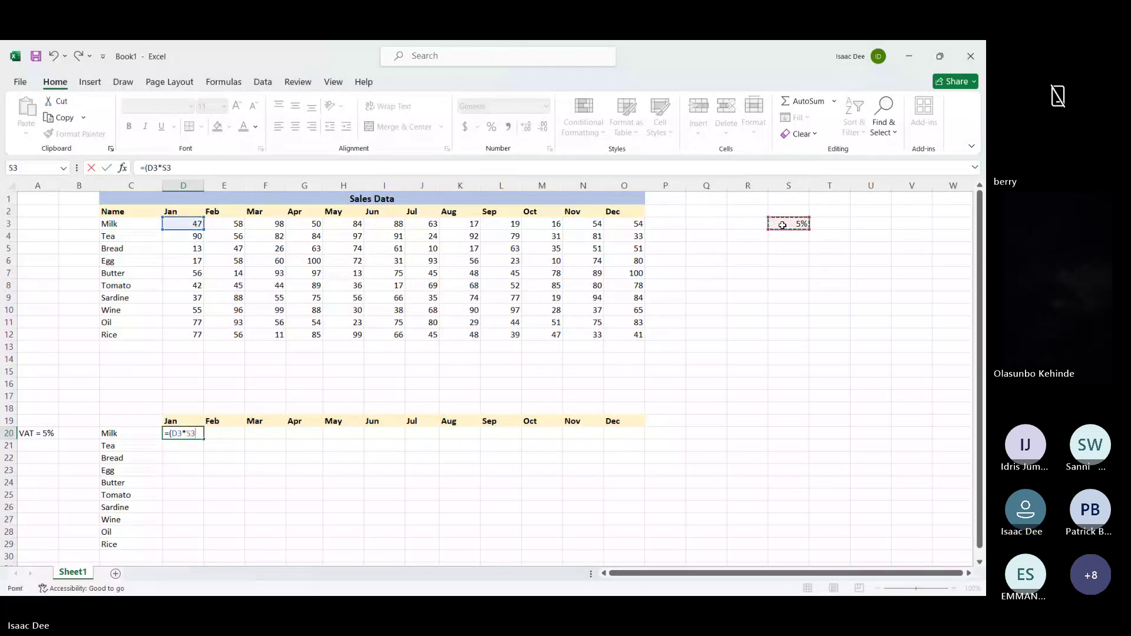
pyautogui.write(')')
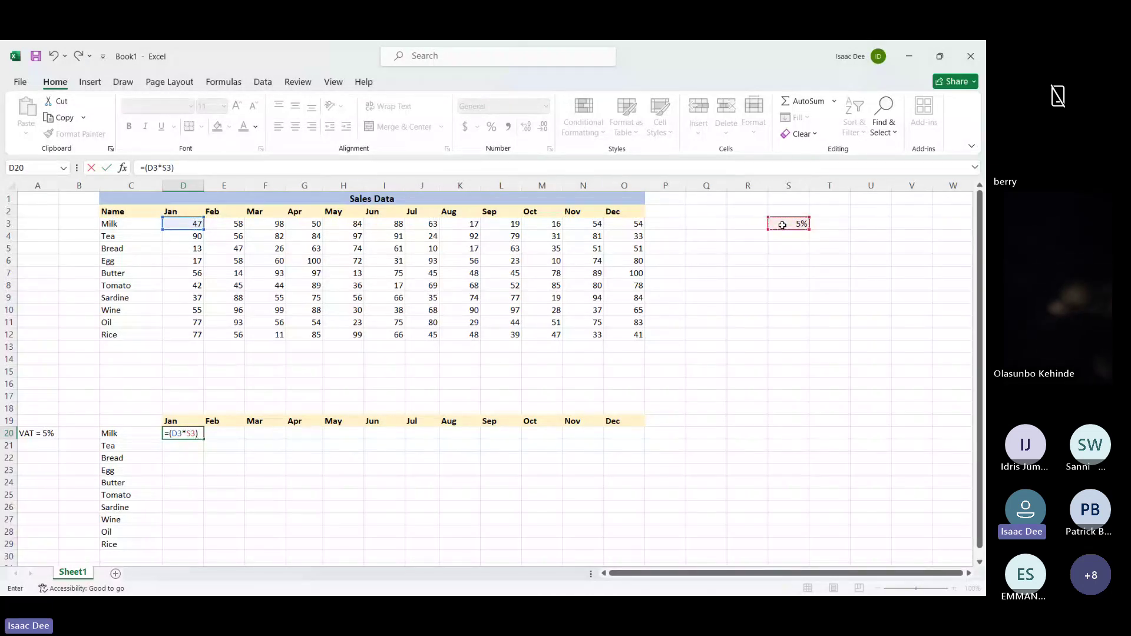
pyautogui.write('+')
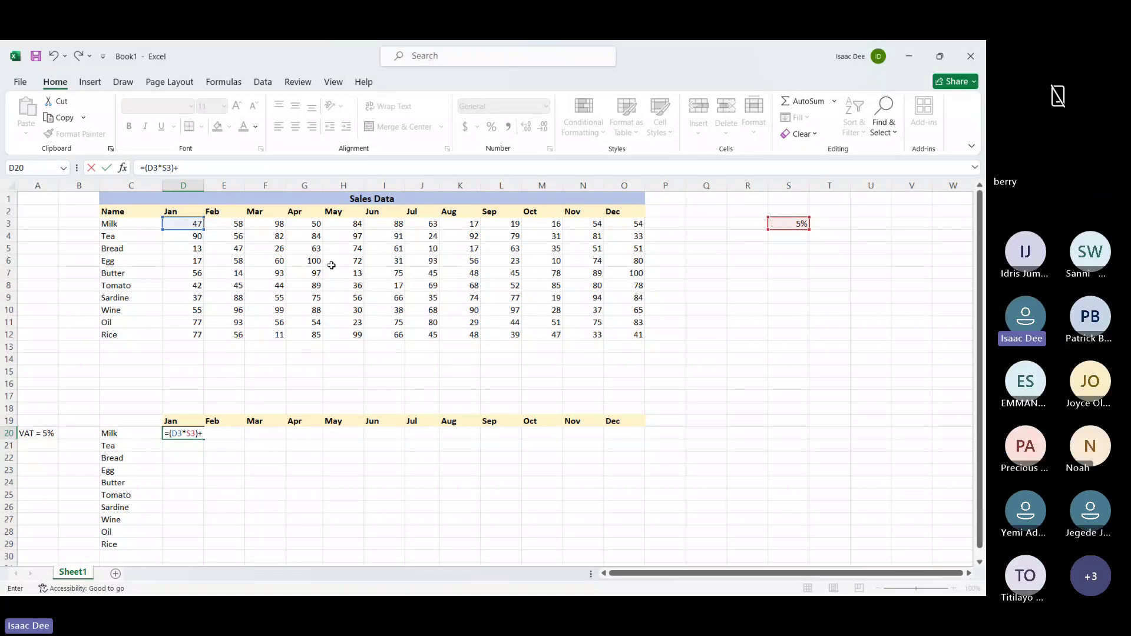
pyautogui.click(179, 223)
pyautogui.press('Return')
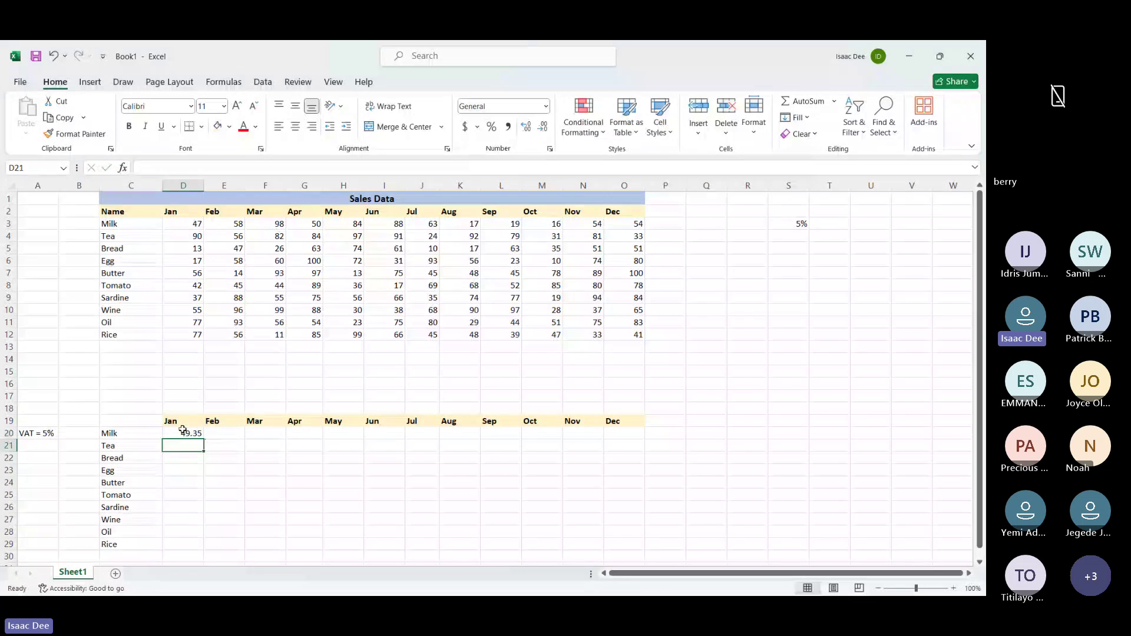
# Fill the formula in D20 across all months and down all products to O29
pyautogui.click(182, 430)
pyautogui.moveTo(204, 439); pyautogui.dragTo(646, 551)
pyautogui.click(729, 545)
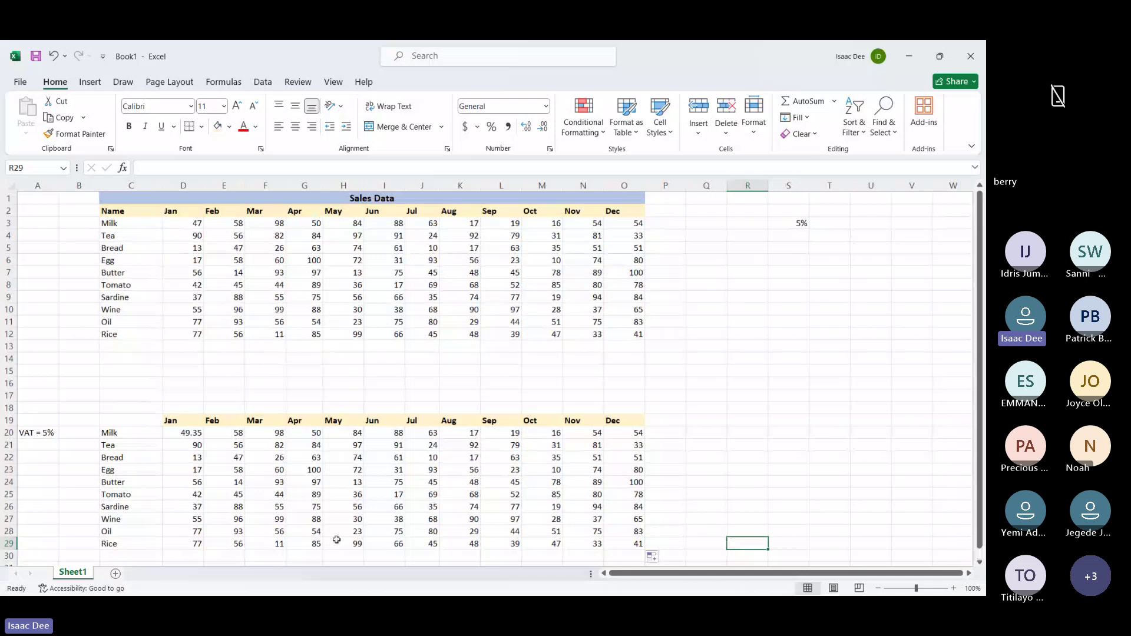
# Examine the cell references in the January formulas for Milk, Tea and Egg in D20, D21 and D23
pyautogui.doubleClick(186, 433)
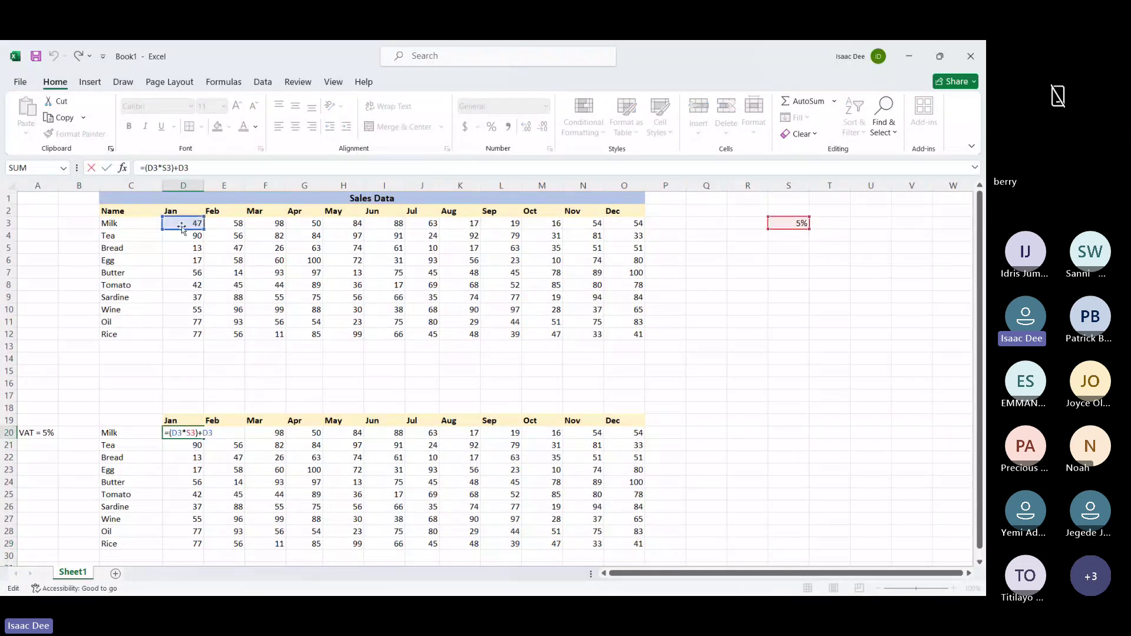
pyautogui.click(170, 170)
pyautogui.press('Return')
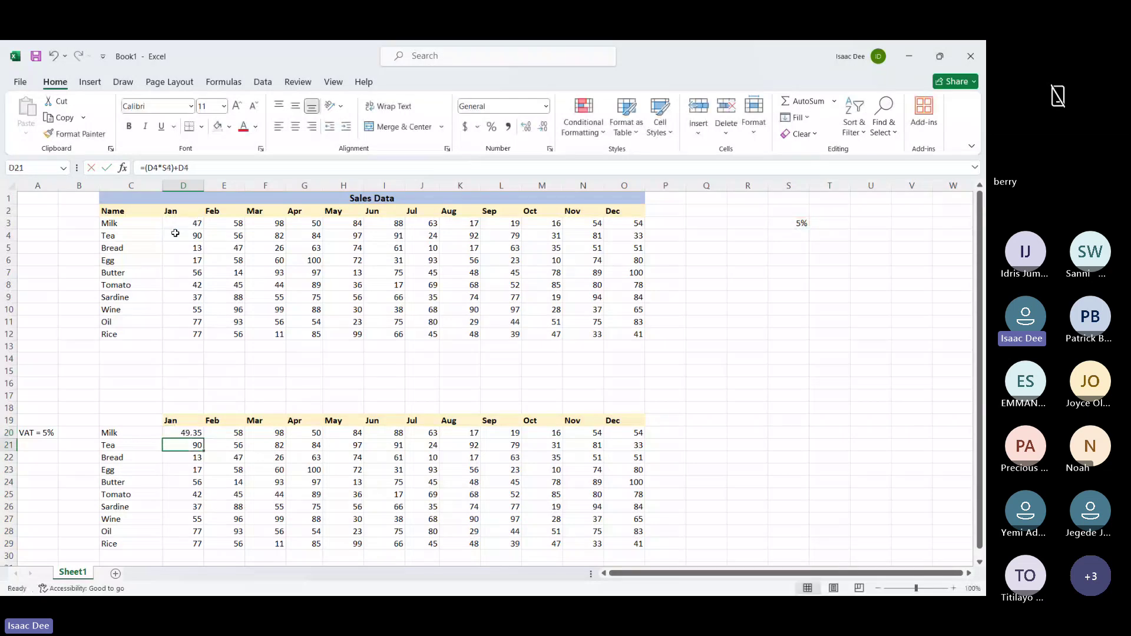
pyautogui.doubleClick(183, 446)
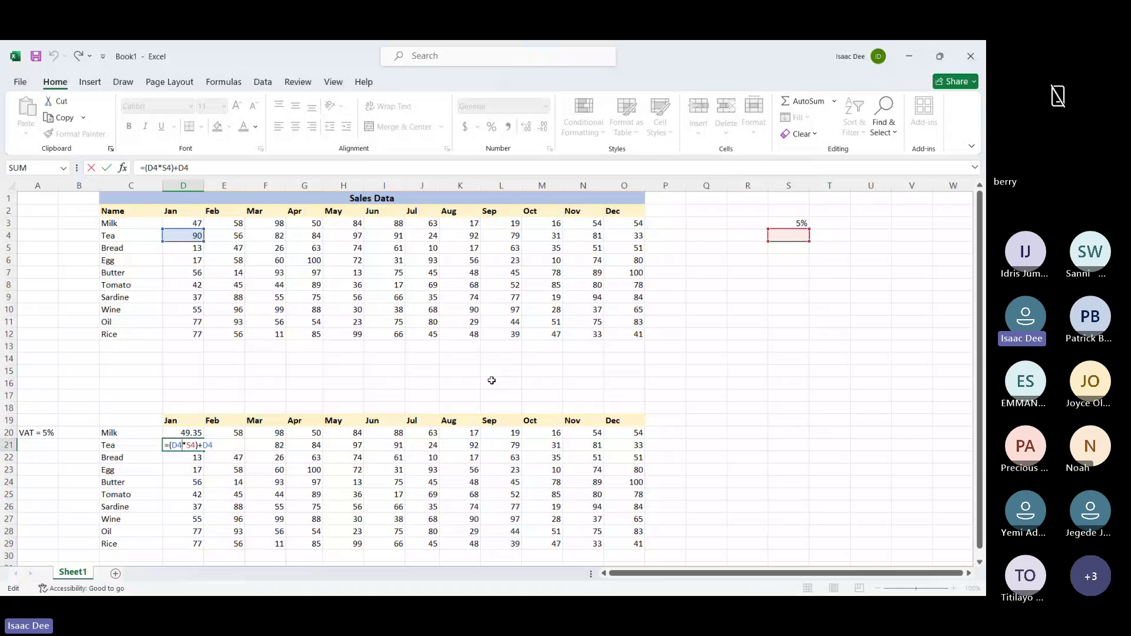
pyautogui.press('Return')
pyautogui.press('Return')
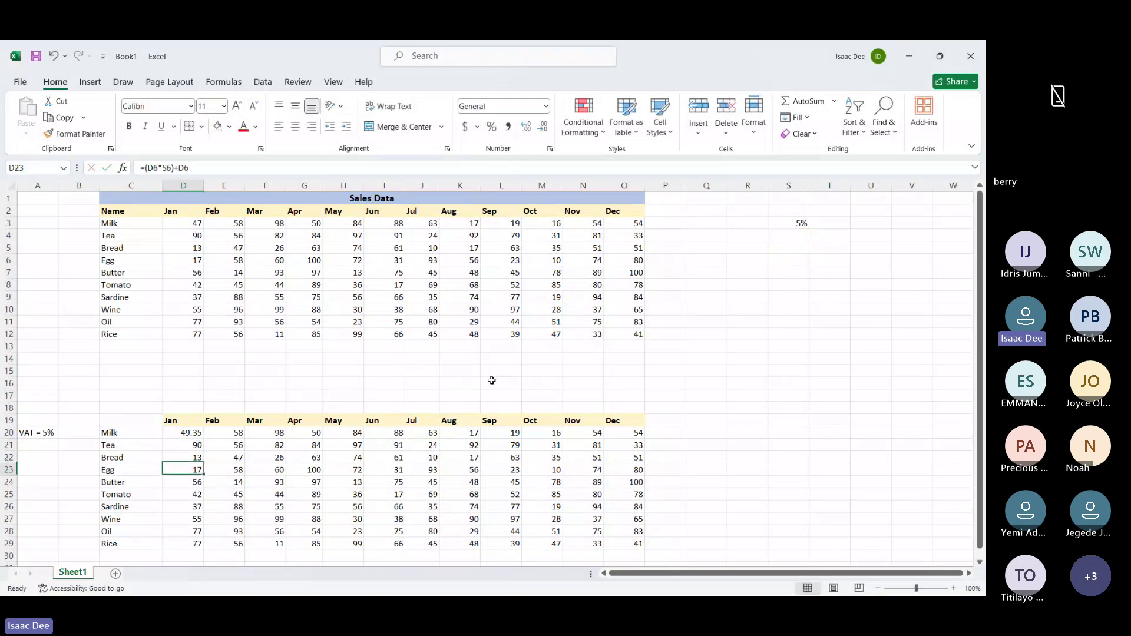
pyautogui.doubleClick(181, 466)
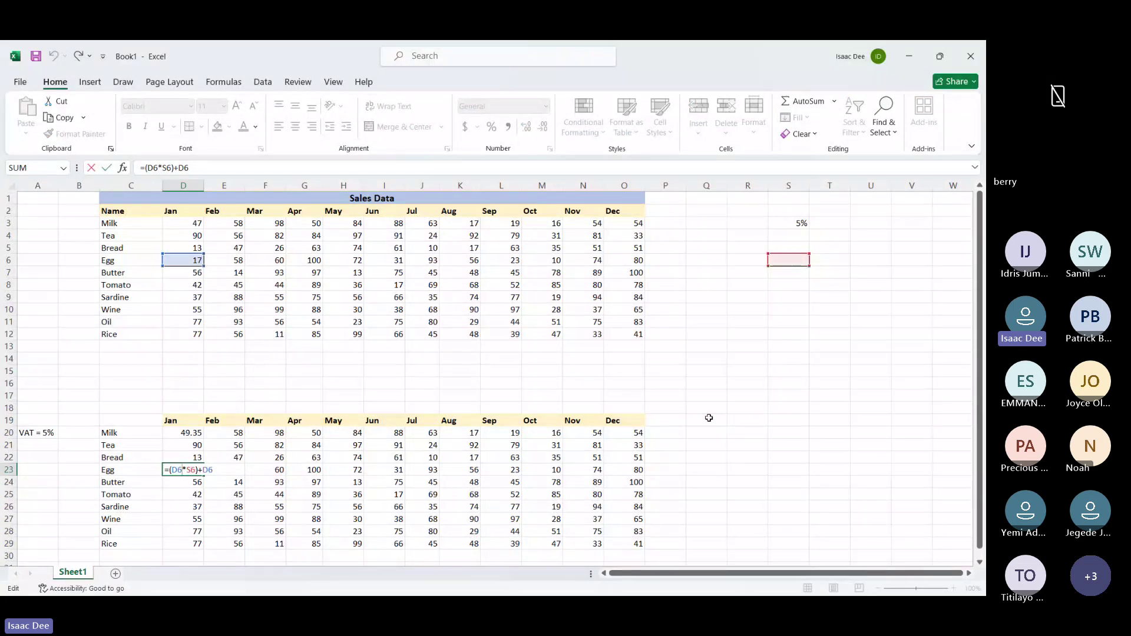
pyautogui.press('Return')
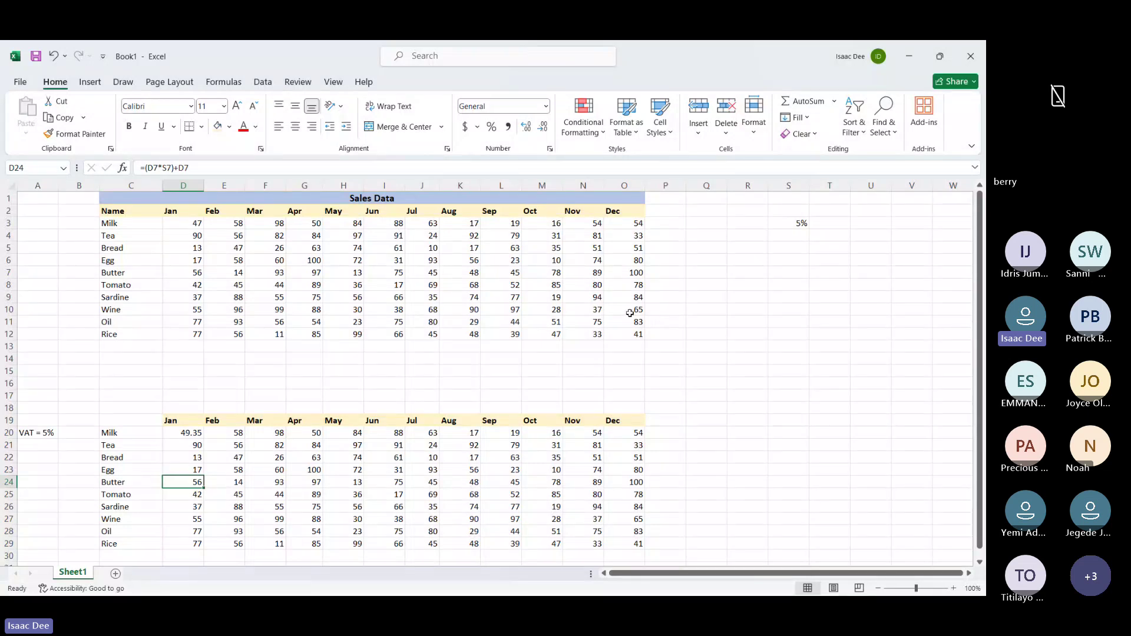
# Clear all the VAT formulas from D20:O29
pyautogui.moveTo(189, 431); pyautogui.dragTo(613, 540)
pyautogui.press('Delete')
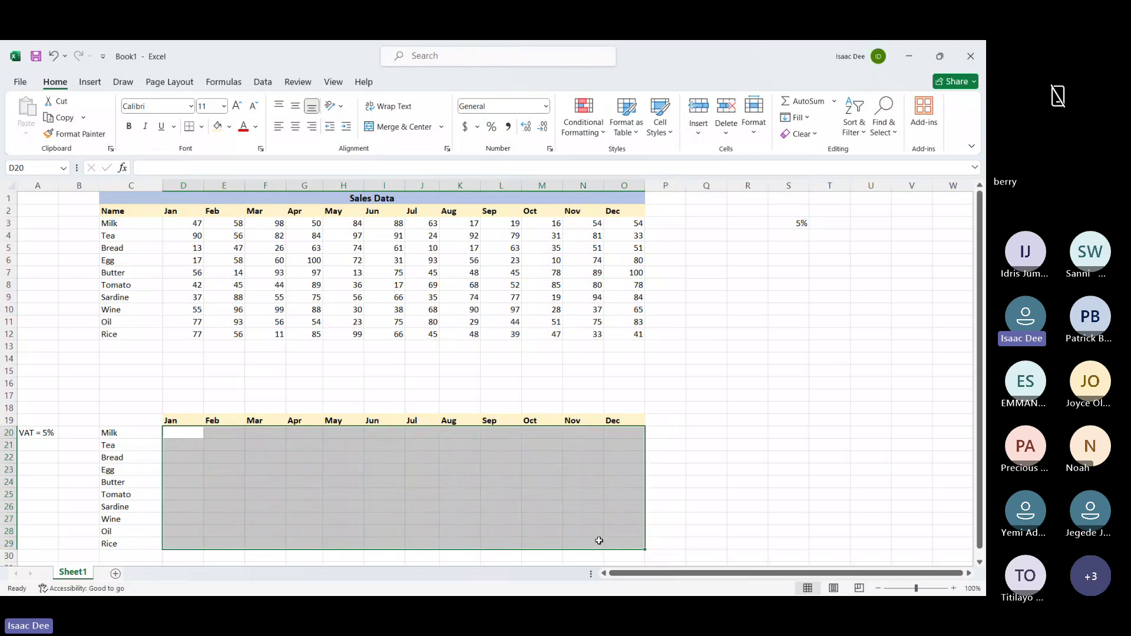
pyautogui.click(232, 506)
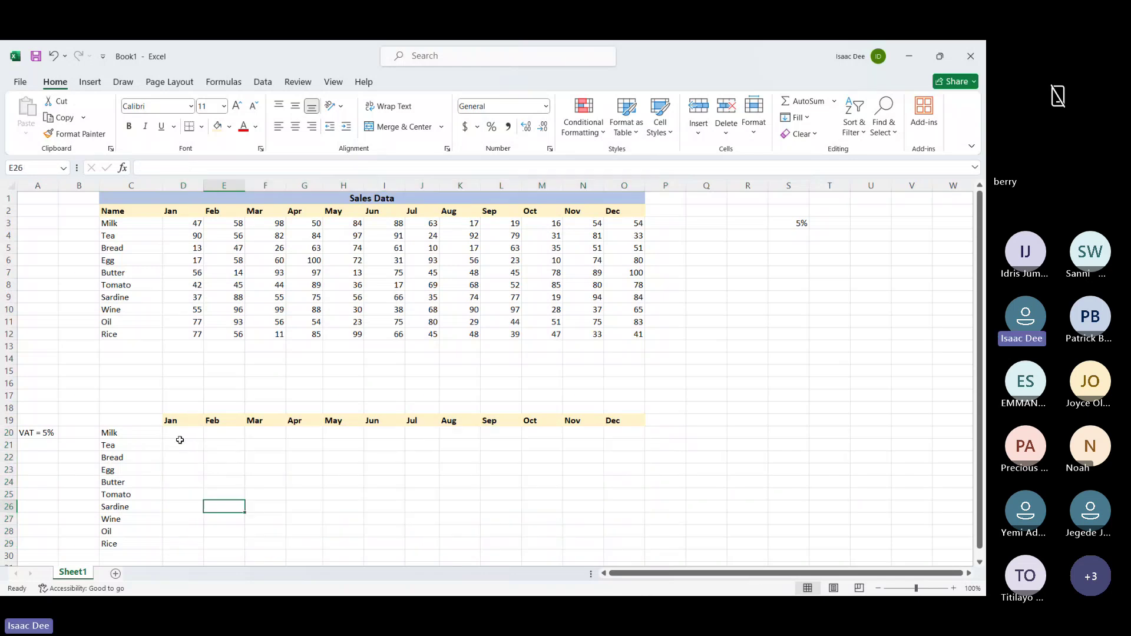
# Enter the formula =(D3*$S$3) in D20, locking both the column and row of the VAT rate cell
pyautogui.click(182, 434)
pyautogui.write('=')
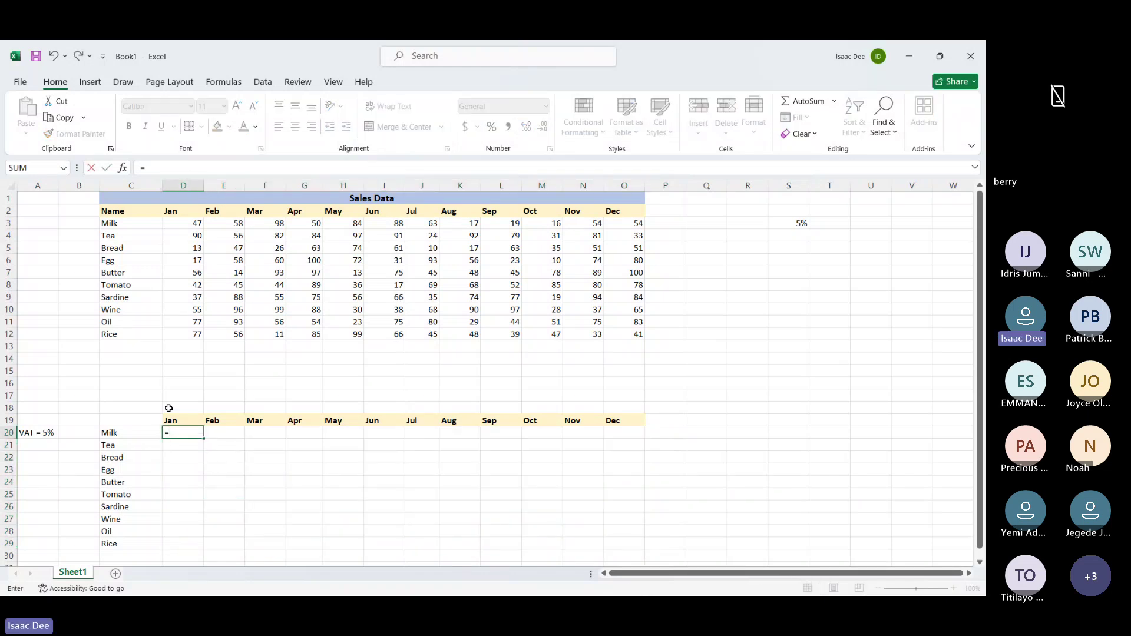
pyautogui.write('(')
pyautogui.click(183, 224)
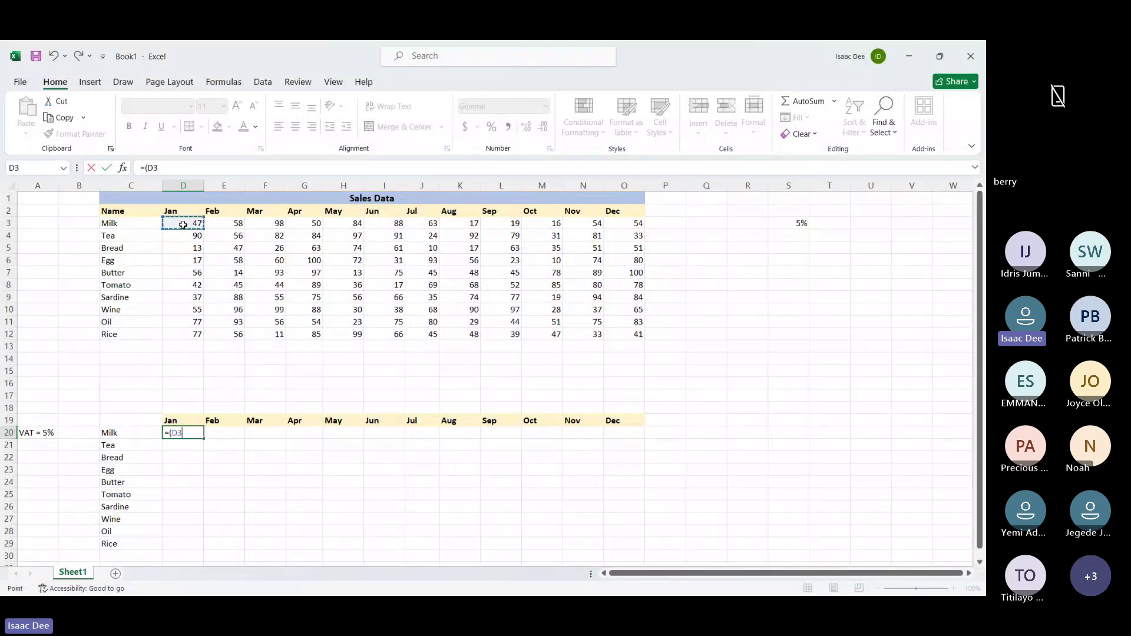
pyautogui.write('*')
pyautogui.click(796, 223)
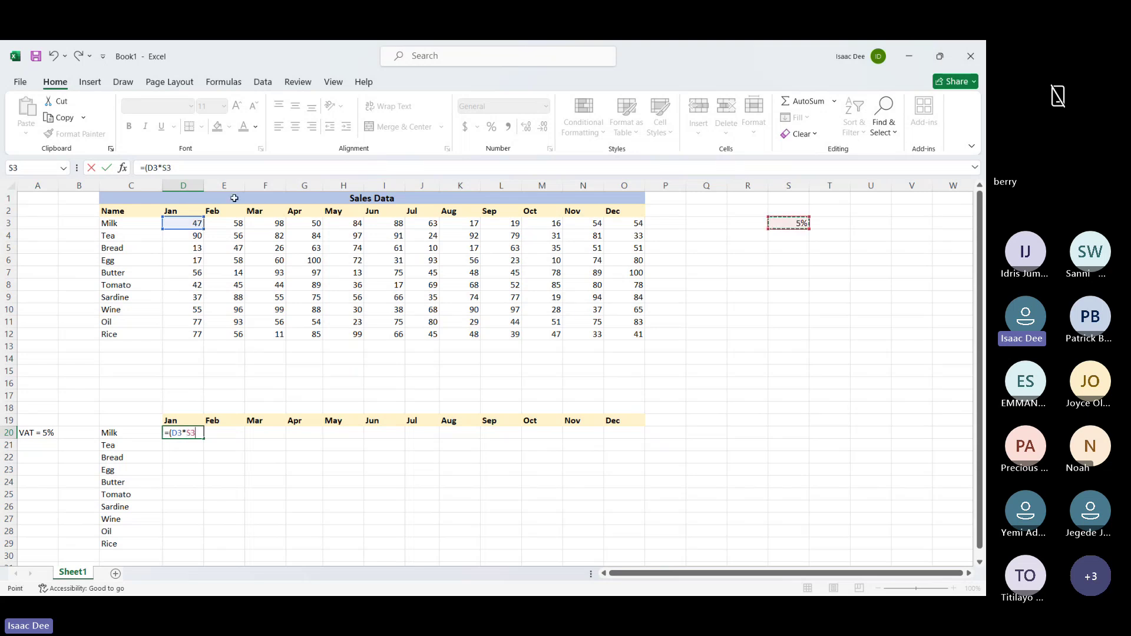
pyautogui.click(175, 168)
pyautogui.click(164, 168)
pyautogui.write('$')
pyautogui.press('Right')
pyautogui.write('$')
pyautogui.press('Return')
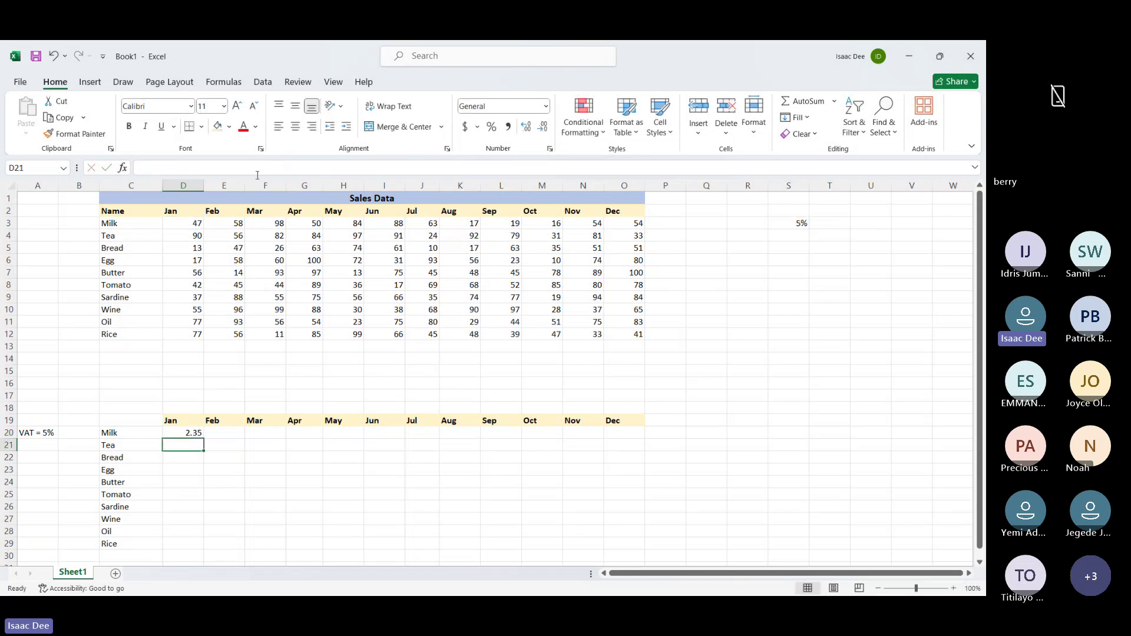
# Fill the absolute-reference formula in D20 across all months and down all products to O29
pyautogui.click(183, 433)
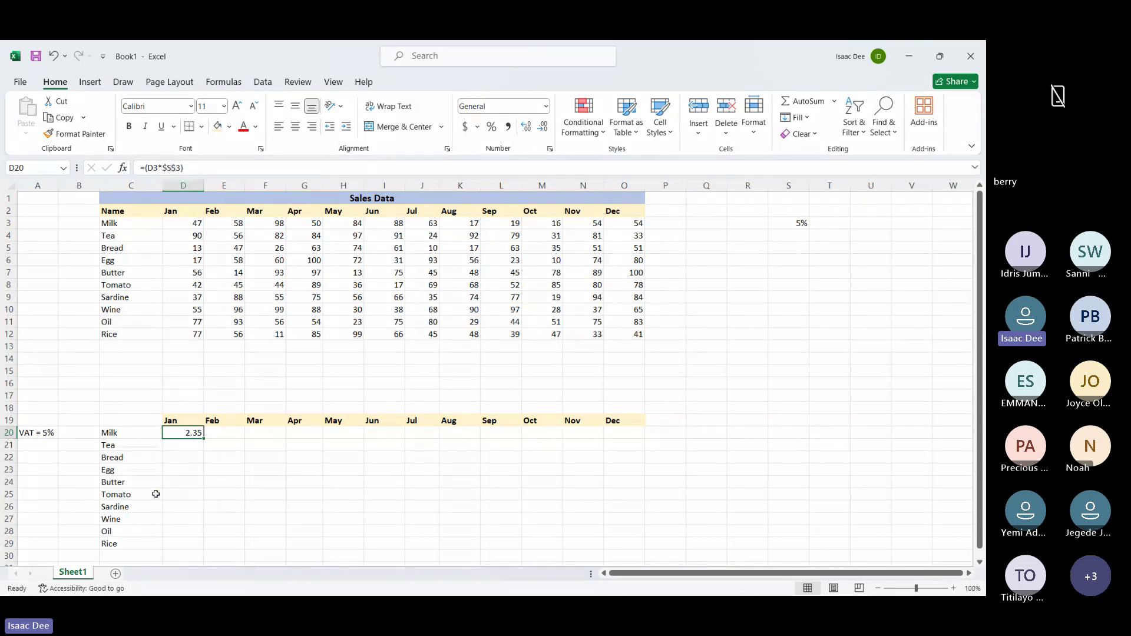
pyautogui.moveTo(204, 438); pyautogui.dragTo(640, 547)
pyautogui.click(747, 506)
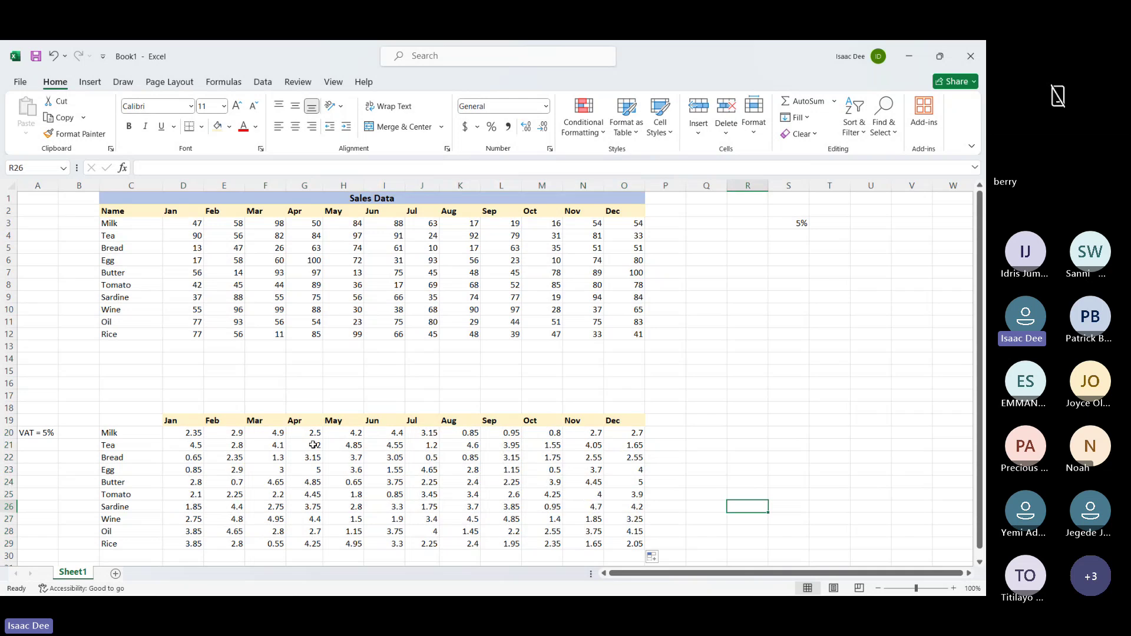
# Examine the cell references in the formulas for February Milk in E20 and August Butter in K24
pyautogui.click(237, 433)
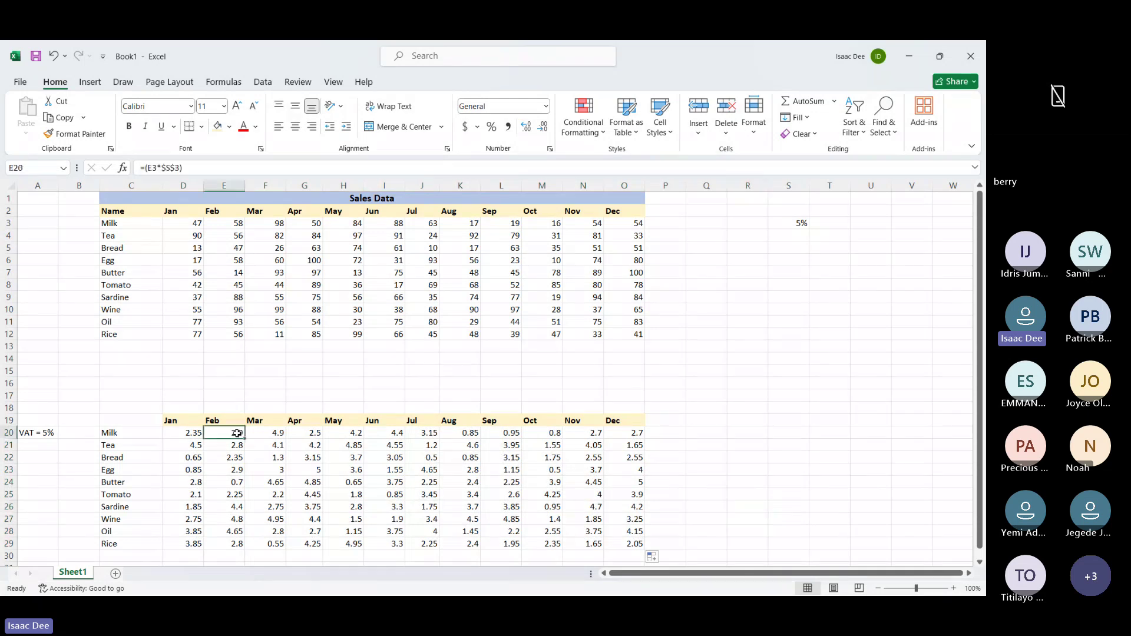
pyautogui.doubleClick(237, 434)
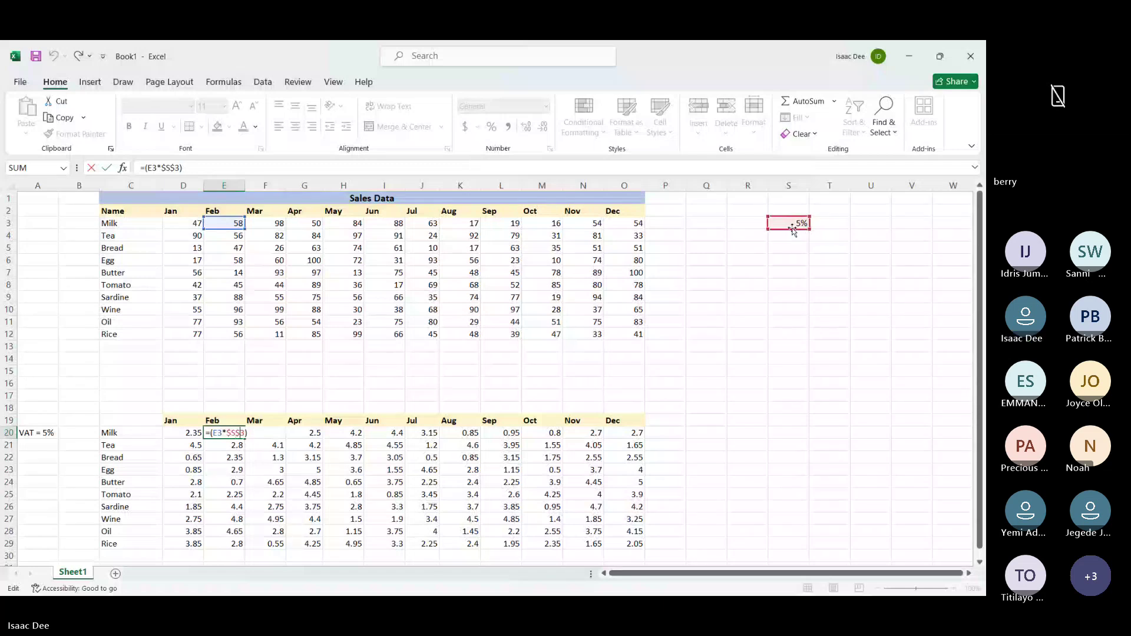
pyautogui.press('Return')
pyautogui.click(472, 483)
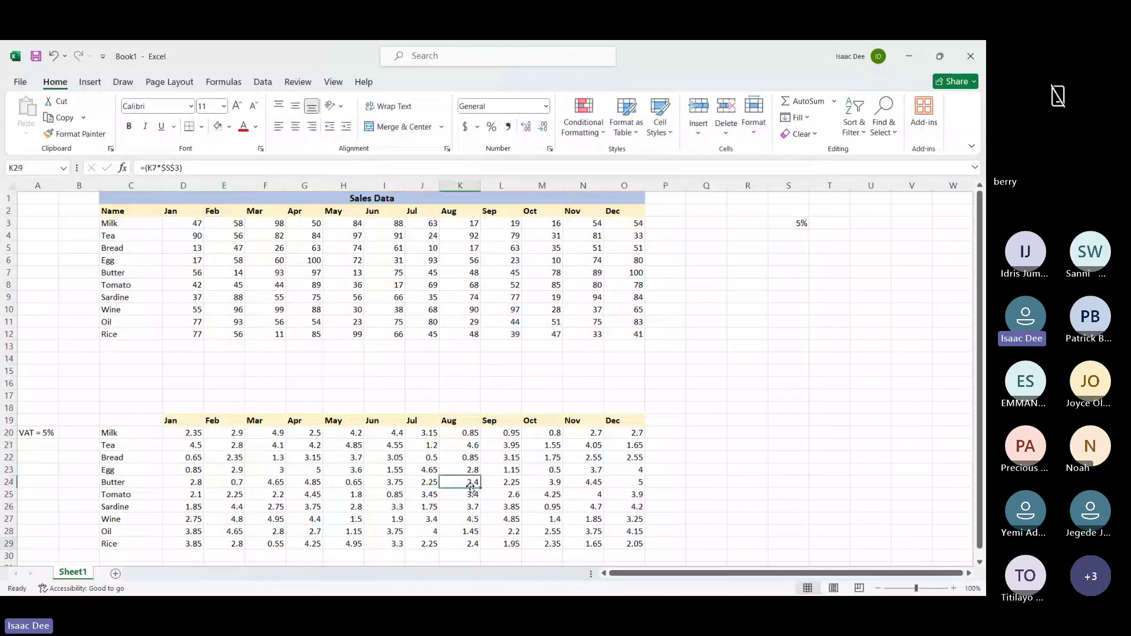
pyautogui.doubleClick(468, 481)
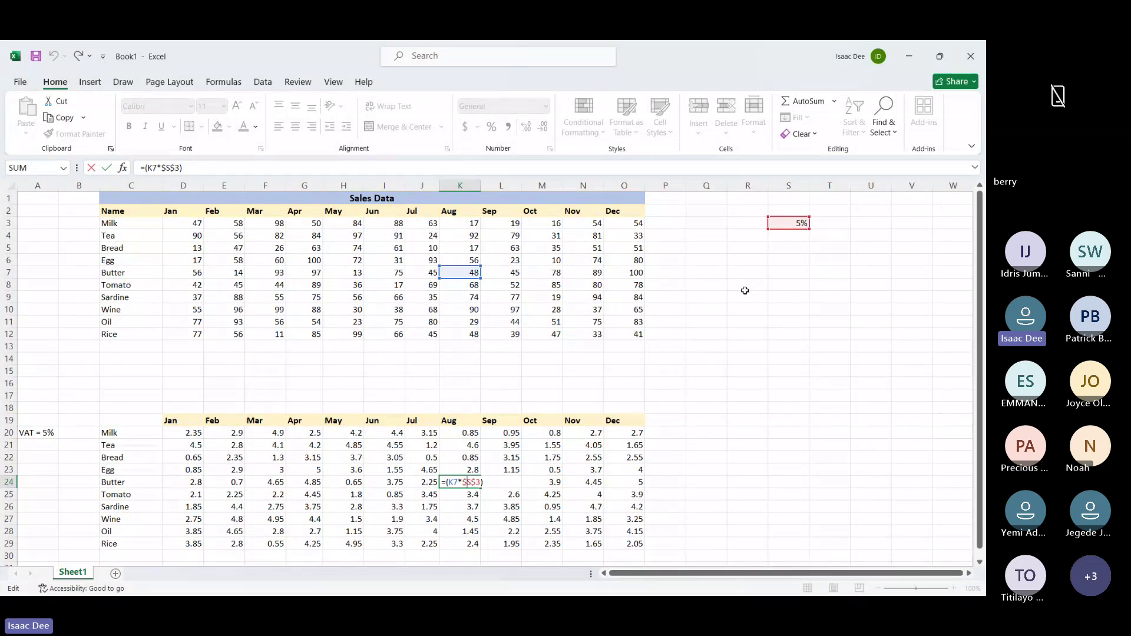
pyautogui.press('Return')
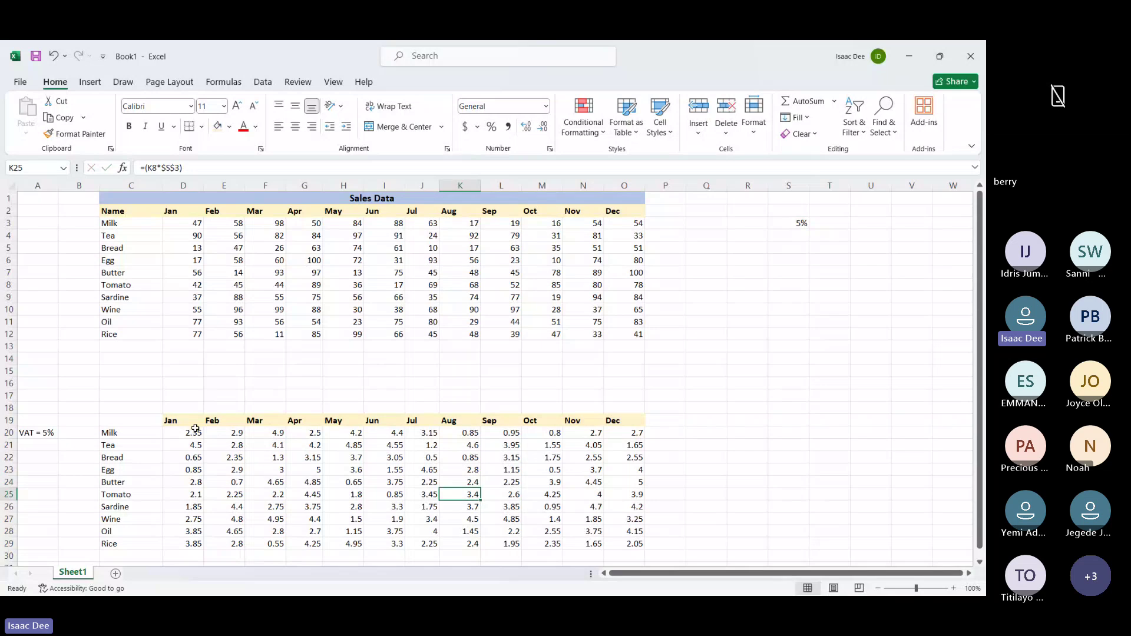
# Clear the absolute-reference VAT formulas from D20:O29
pyautogui.moveTo(195, 428); pyautogui.dragTo(626, 550)
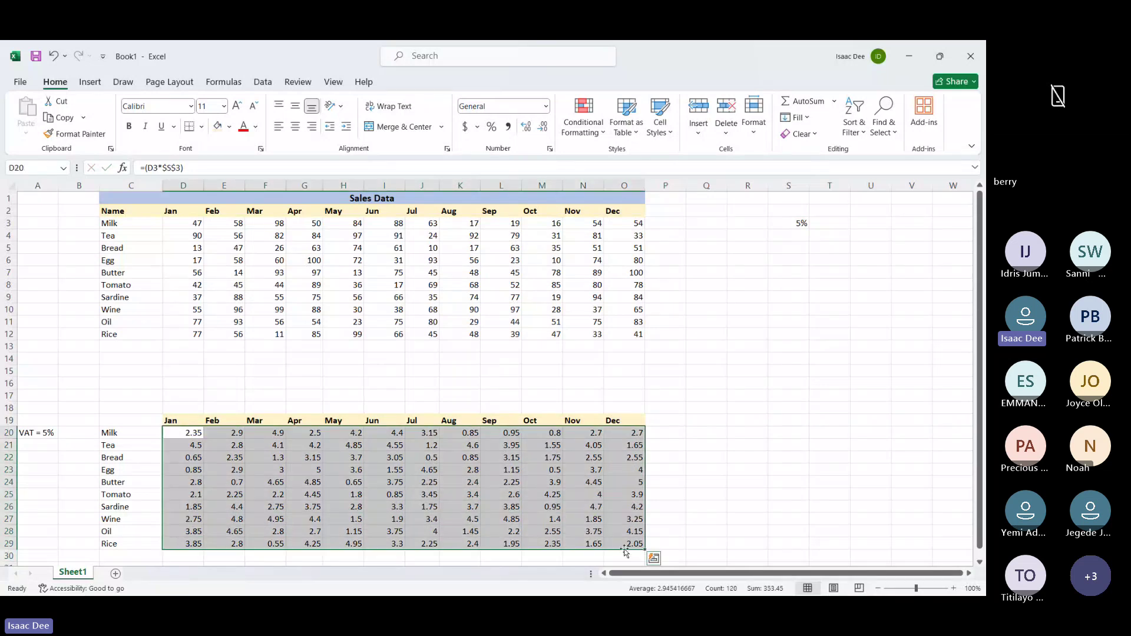
pyautogui.press('Delete')
# Enter the formula =(D3*$S3) in D20, locking only the rate's column, and fill it across the Milk row to O20
pyautogui.click(185, 432)
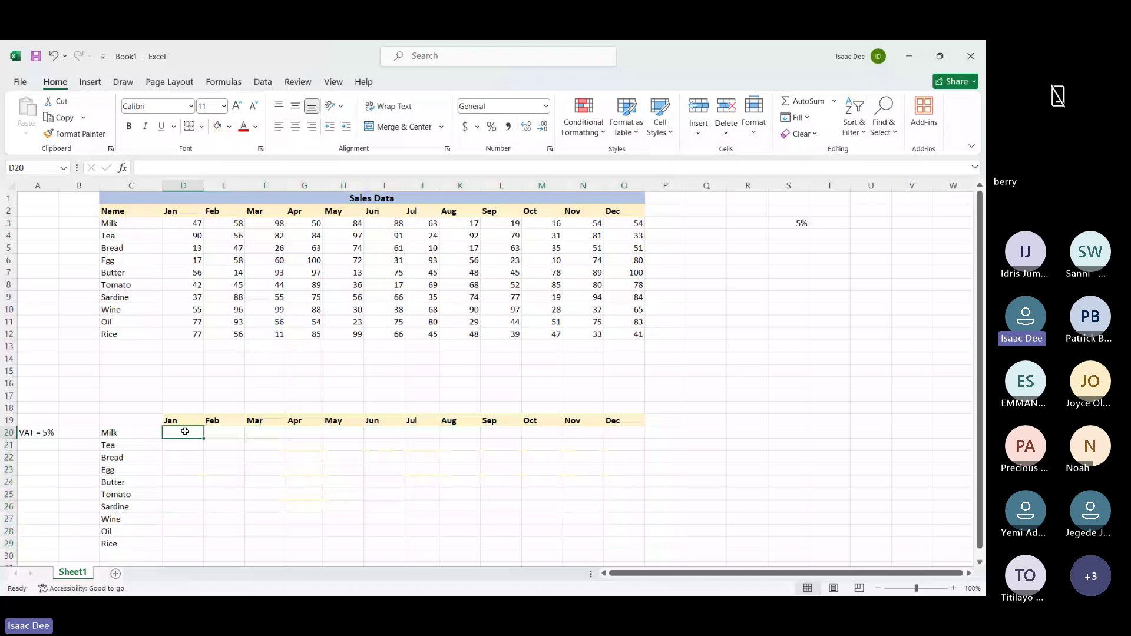
pyautogui.write('=')
pyautogui.write('(')
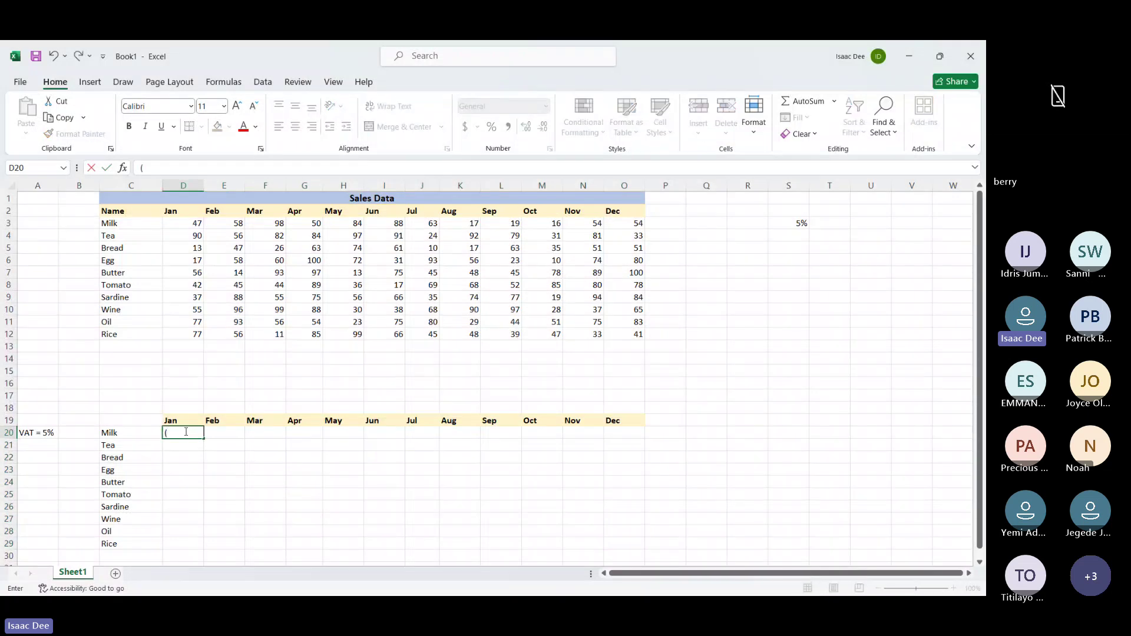
pyautogui.press('BackSpace')
pyautogui.write('=')
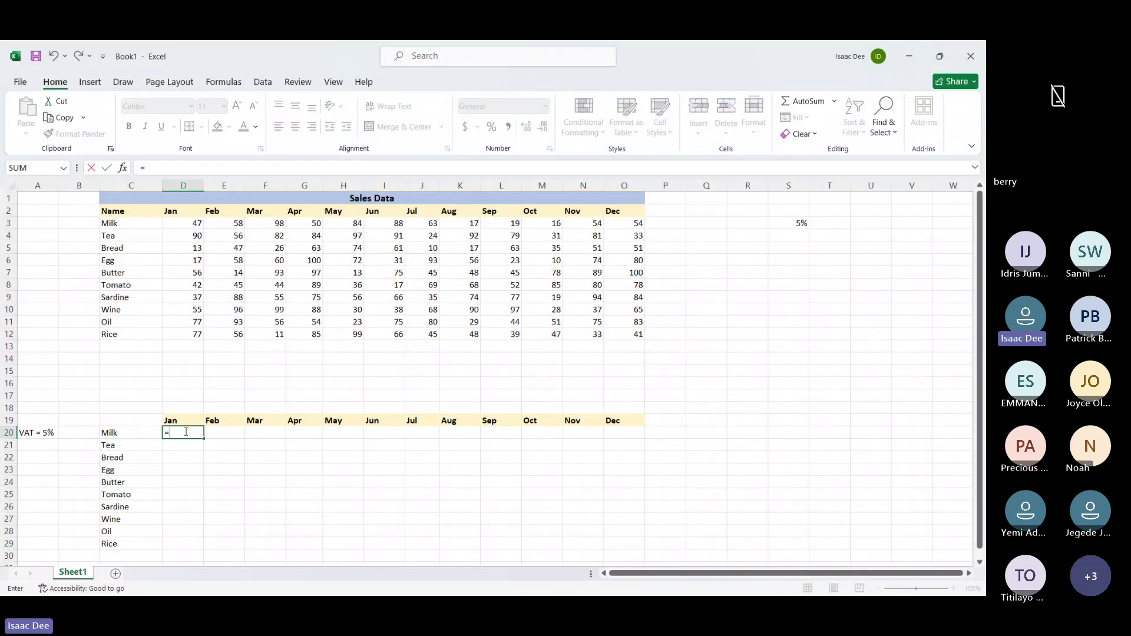
pyautogui.write('(')
pyautogui.click(188, 223)
pyautogui.write('*')
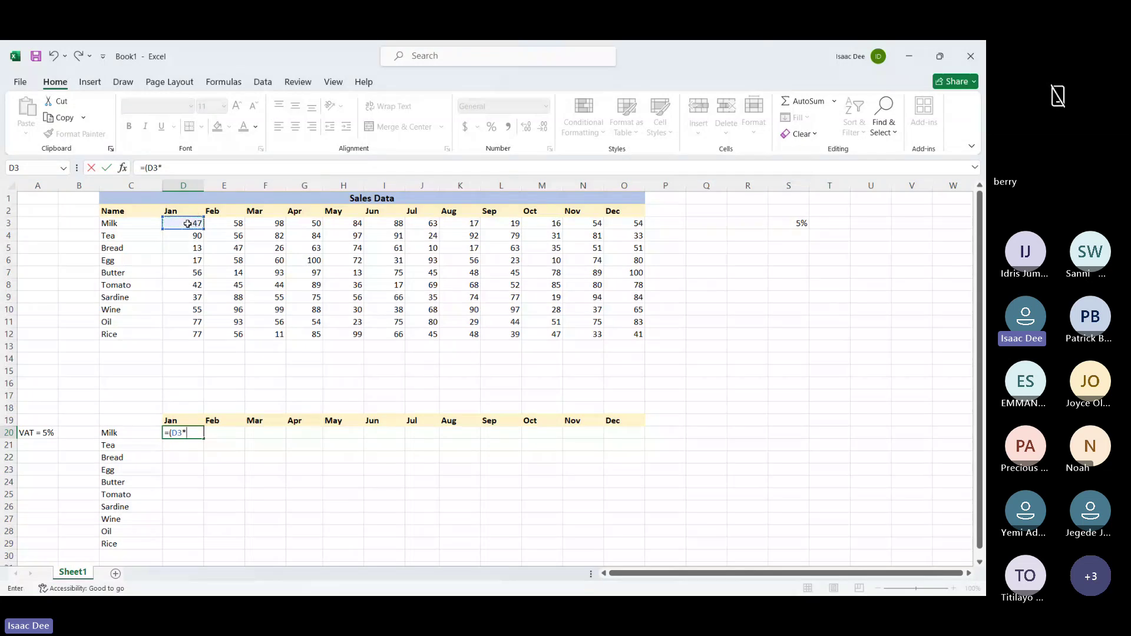
pyautogui.write('$S3')
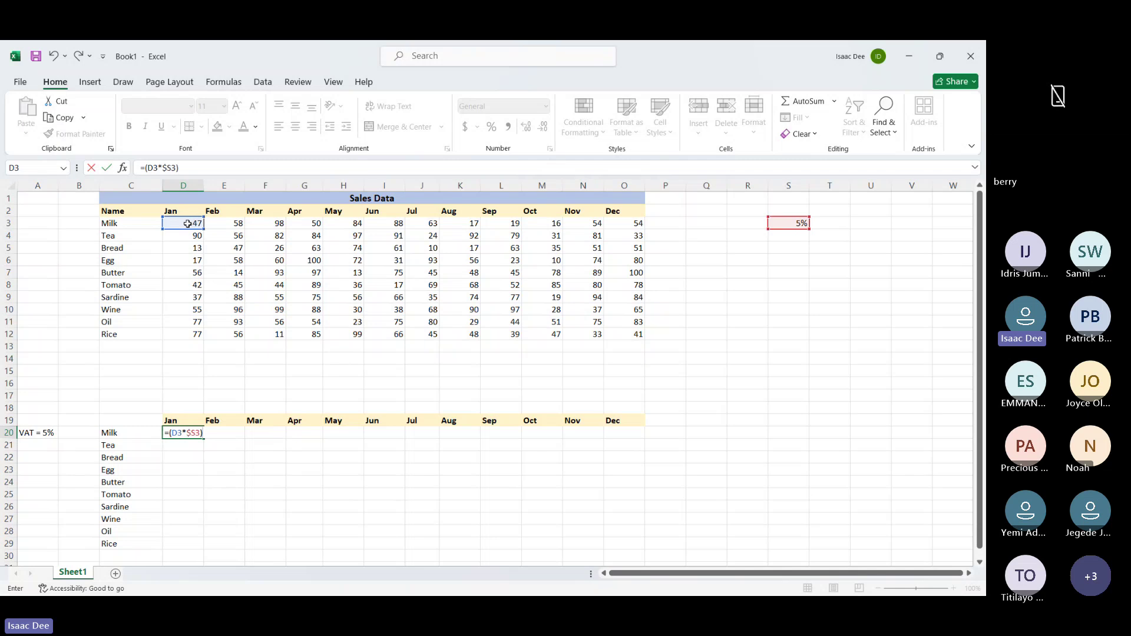
pyautogui.write(')')
pyautogui.press('Return')
pyautogui.click(192, 433)
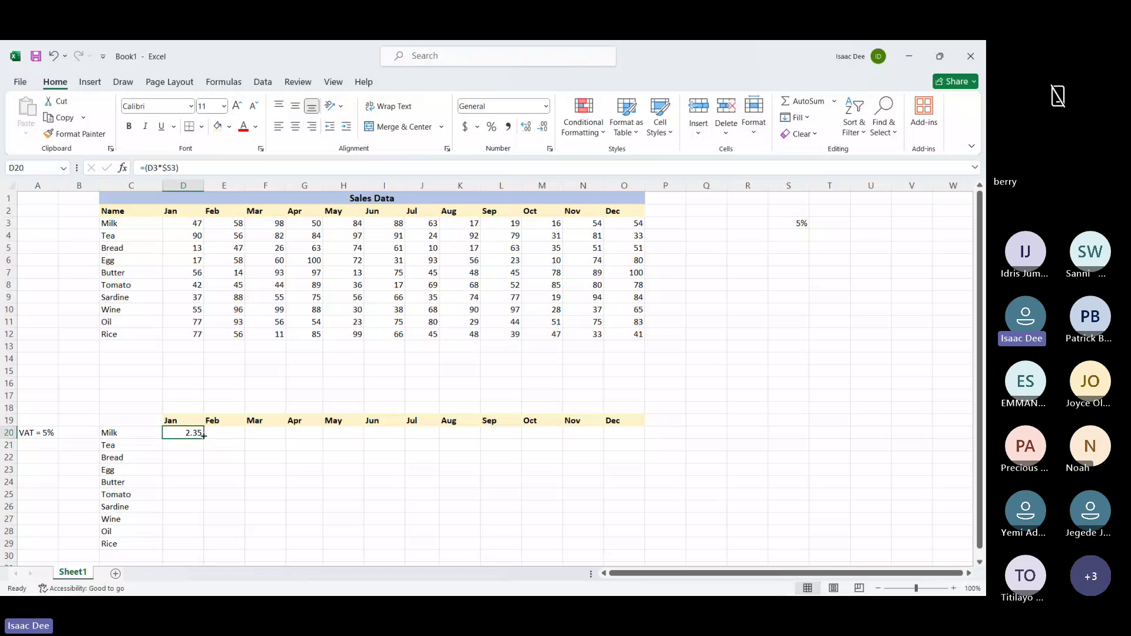
pyautogui.moveTo(204, 438); pyautogui.dragTo(626, 439)
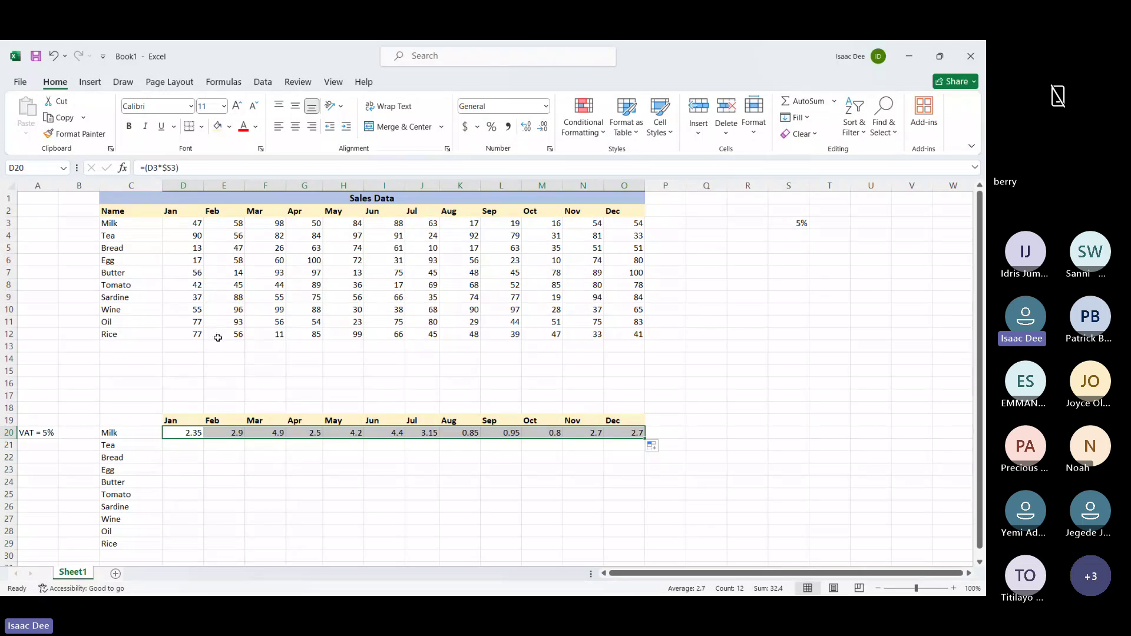
# Examine the VAT rate cell S3 and the cells beside it along row 3
pyautogui.click(806, 222)
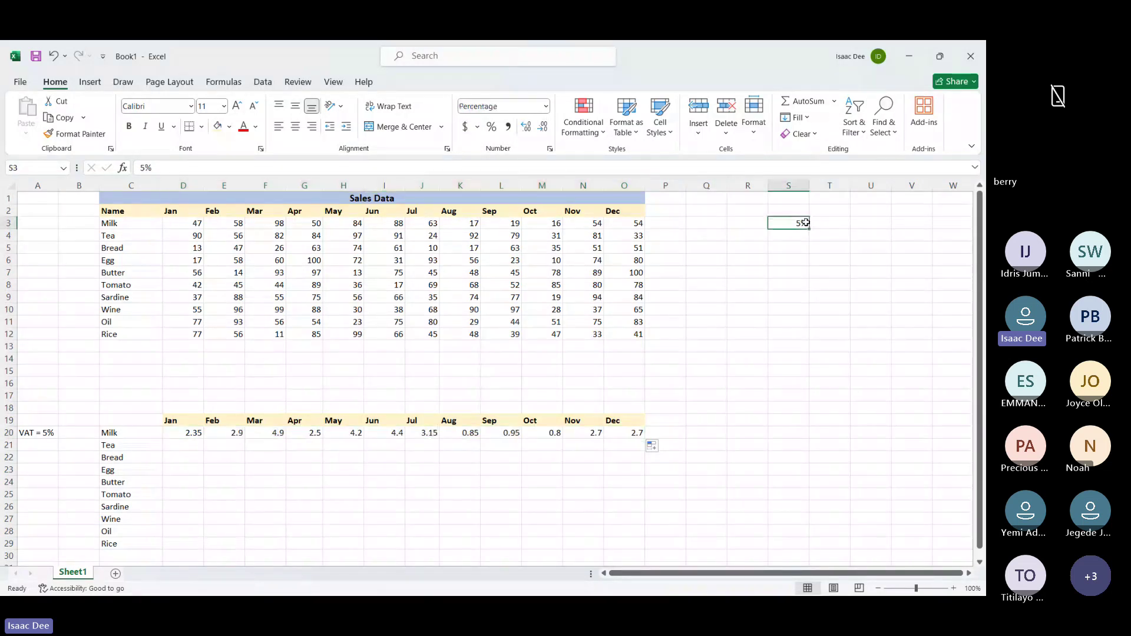
pyautogui.press('Right')
pyautogui.press('Right')
pyautogui.press('Right')
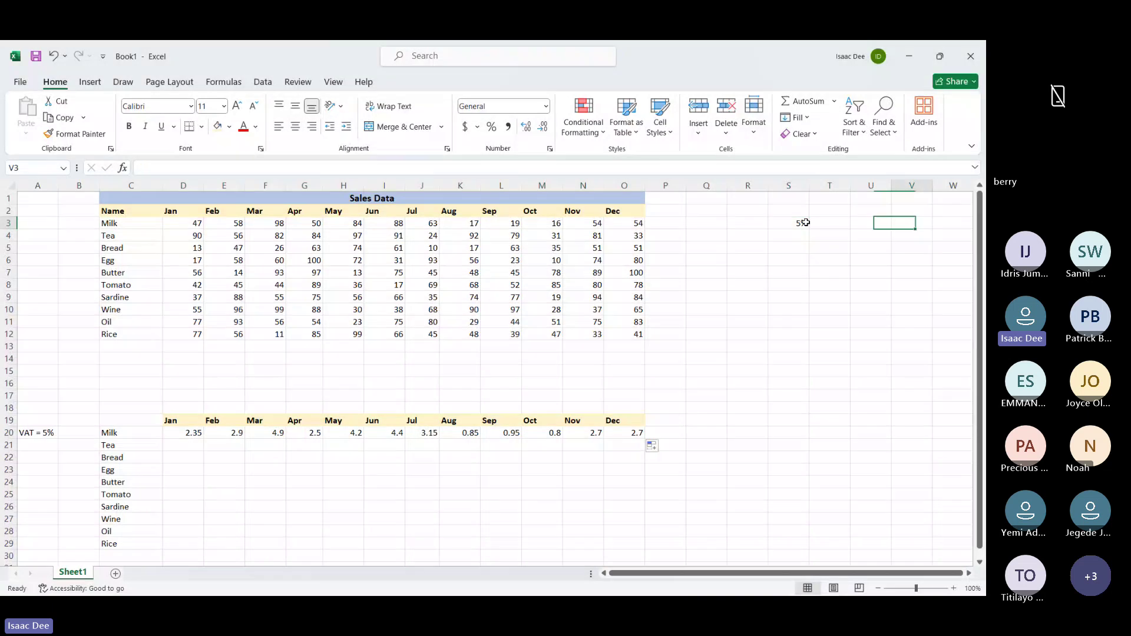
pyautogui.press('Right')
pyautogui.press('Right')
pyautogui.press('Left')
pyautogui.press('Left')
pyautogui.press('Left')
pyautogui.press('Left')
pyautogui.press('Left')
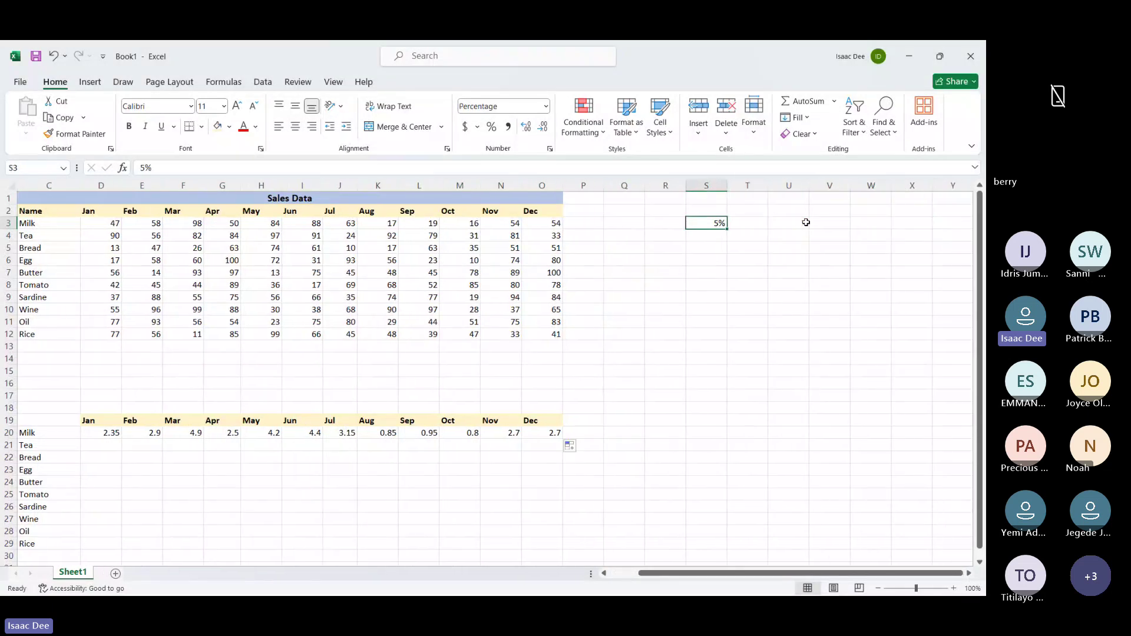
# Fill the column-locked formula in D20 down the January column to D29
pyautogui.hscroll(-2, 806, 222)
pyautogui.scroll(-2, 806, 222)
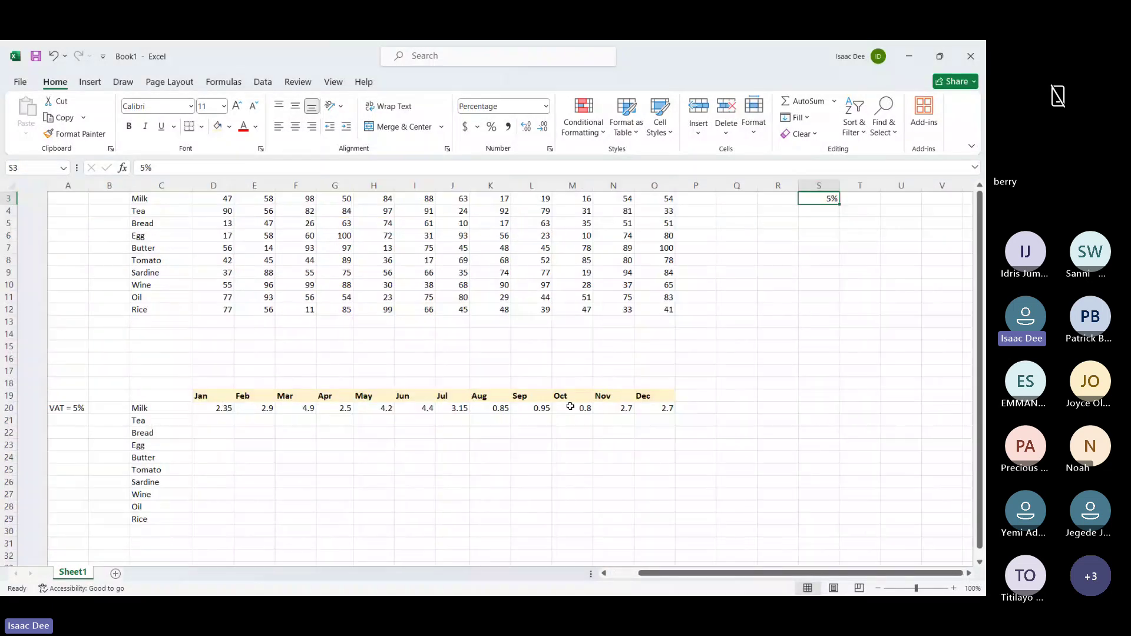
pyautogui.click(193, 413)
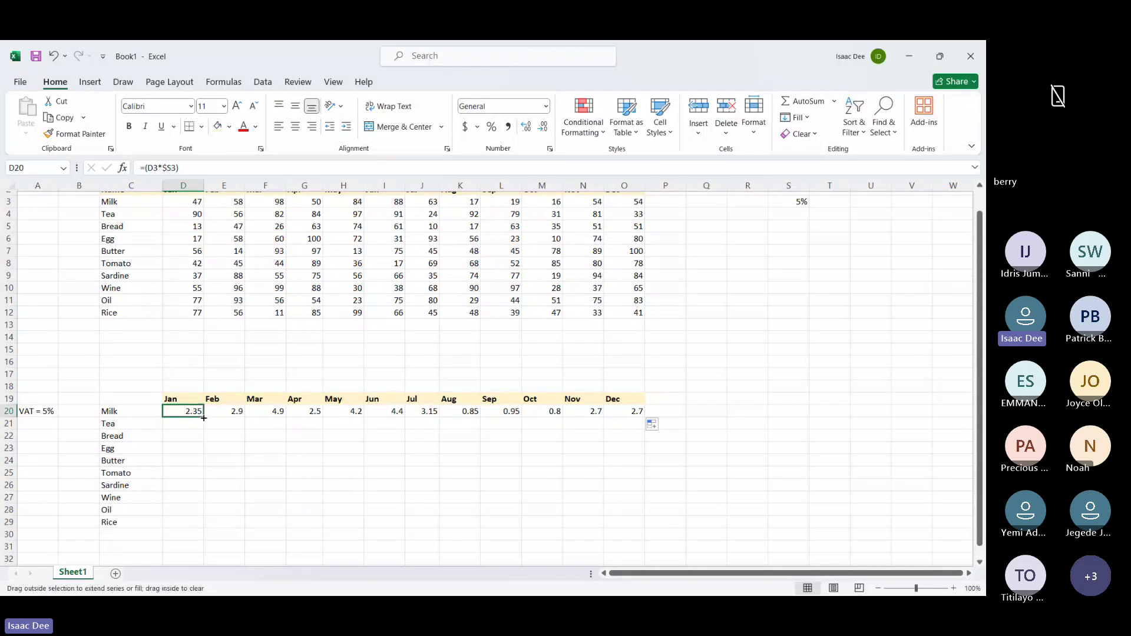
pyautogui.moveTo(201, 417); pyautogui.dragTo(202, 533)
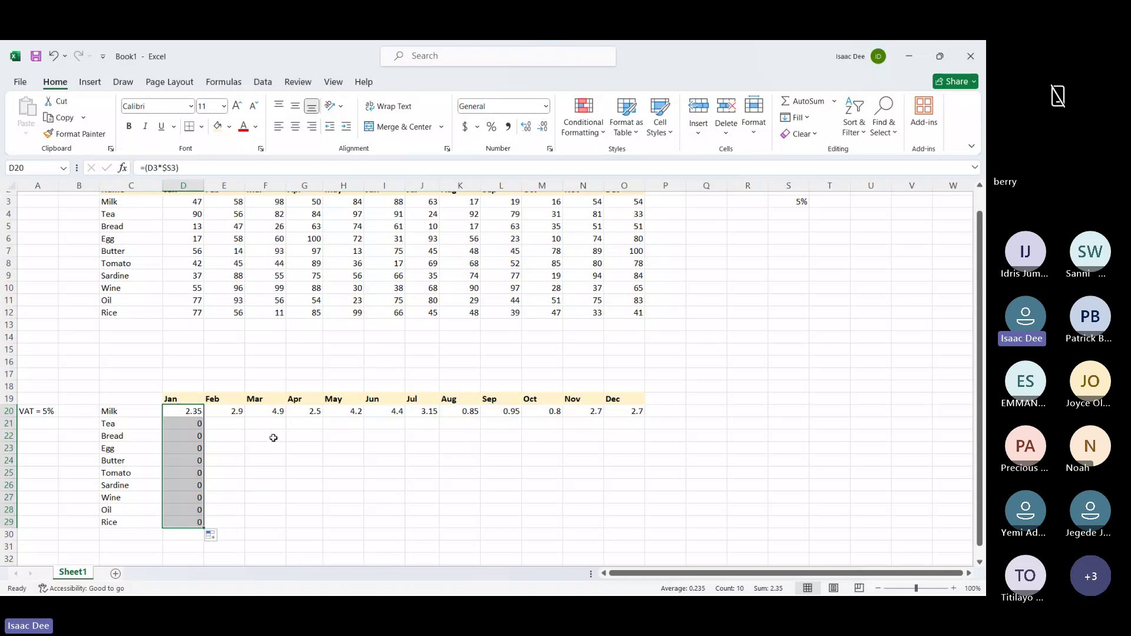
# Examine the cell references in the January formulas for Tea and Egg in D21 and D23
pyautogui.doubleClick(197, 424)
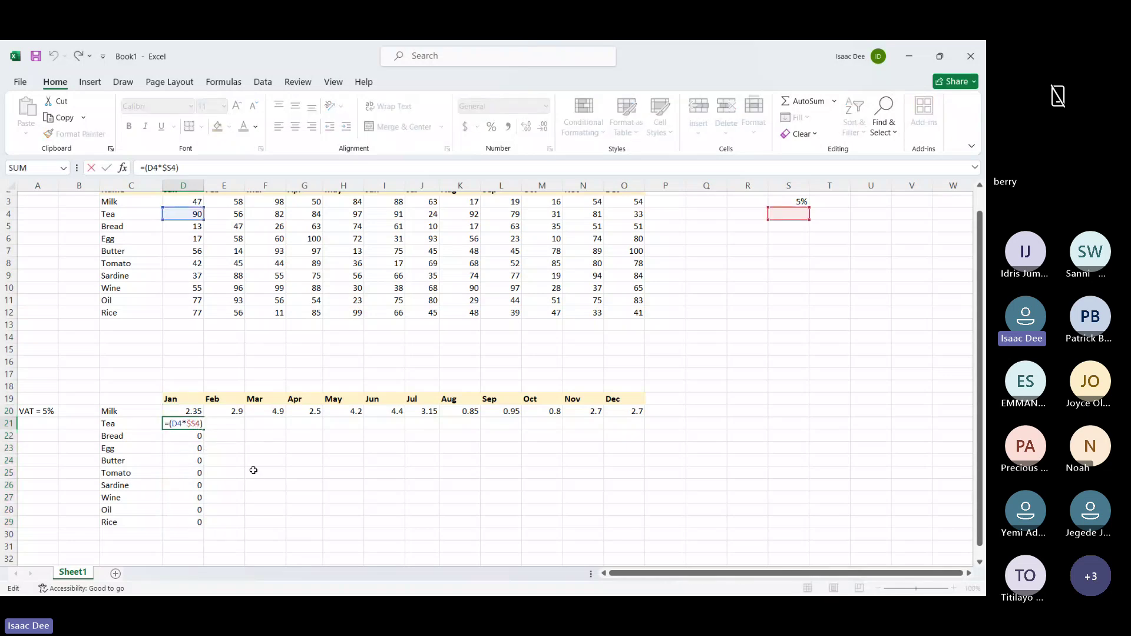
pyautogui.press('Return')
pyautogui.press('Down')
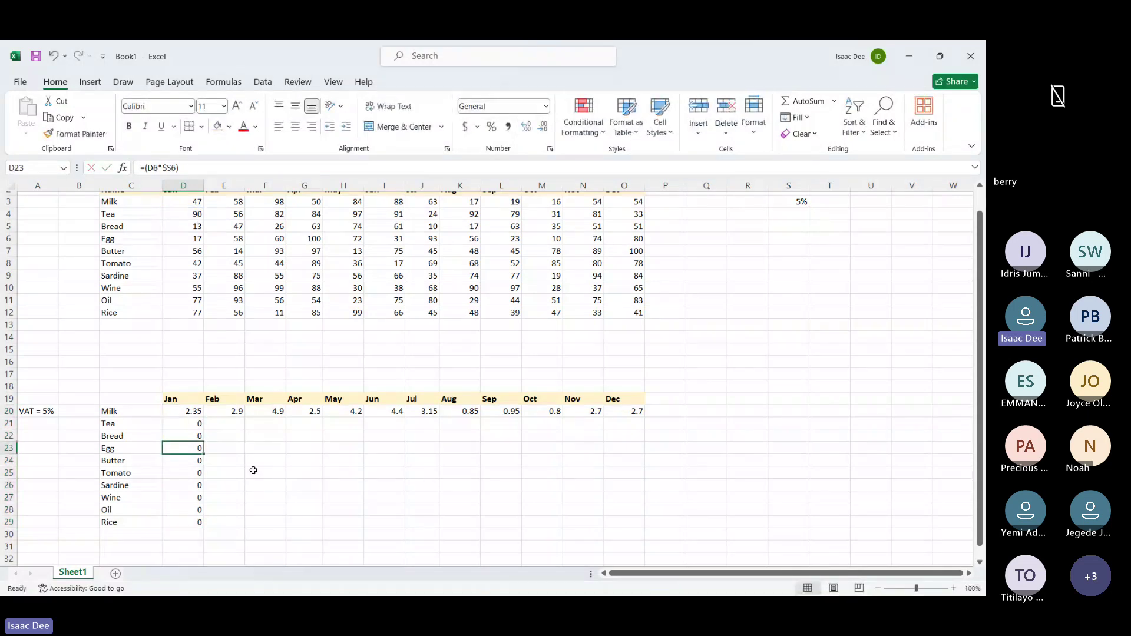
pyautogui.doubleClick(188, 447)
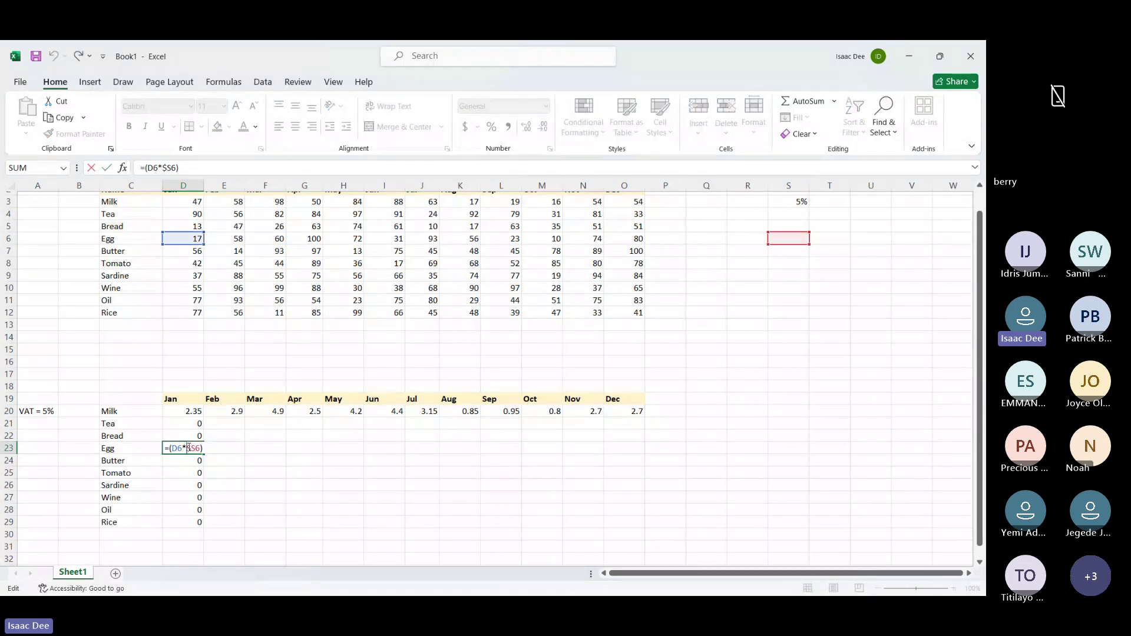
pyautogui.press('Return')
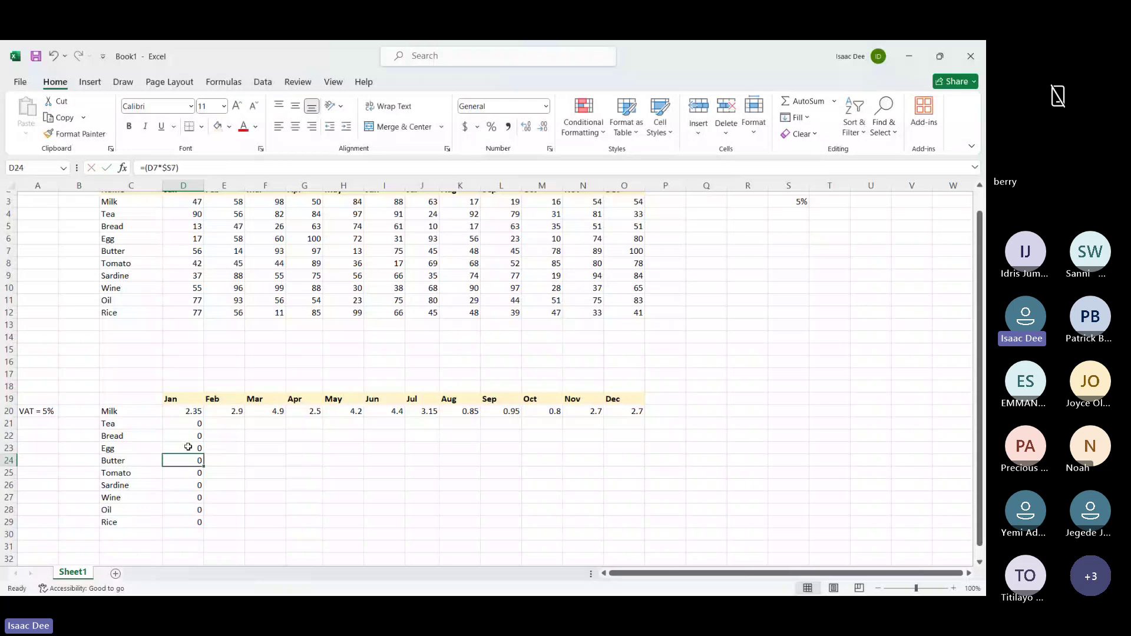
# Clear the column-locked VAT formulas from D20:O28 and from the January Rice cell D29
pyautogui.moveTo(197, 407); pyautogui.dragTo(623, 515)
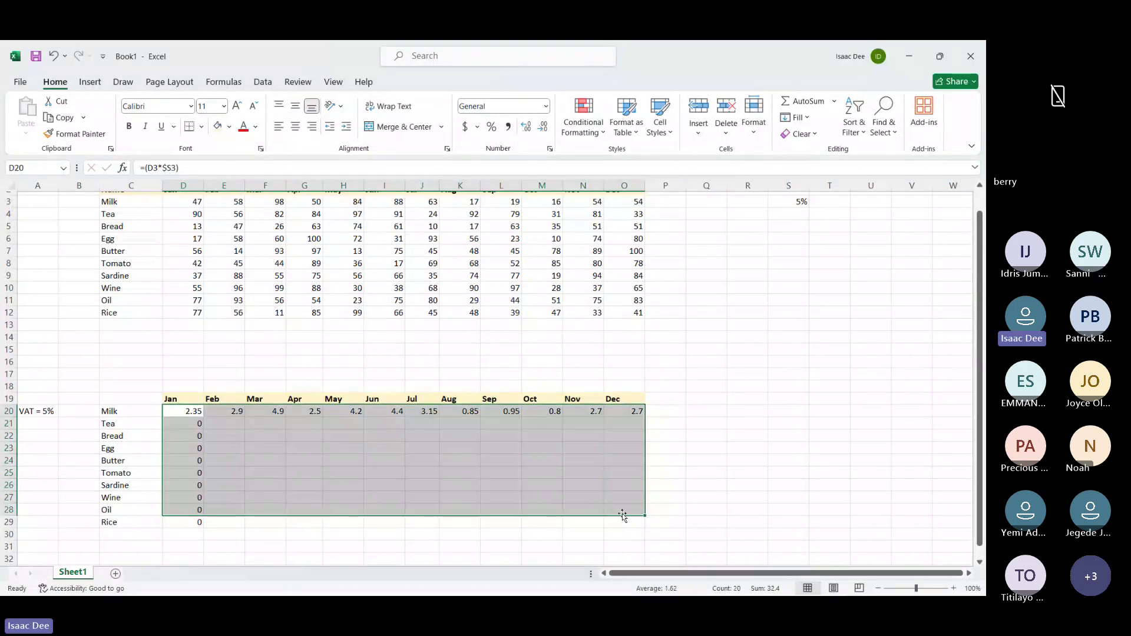
pyautogui.hotkey('ctrl', 'z')
pyautogui.press('Down')
pyautogui.press('Down')
pyautogui.press('Down')
pyautogui.press('Down')
pyautogui.press('Down')
pyautogui.press('Down')
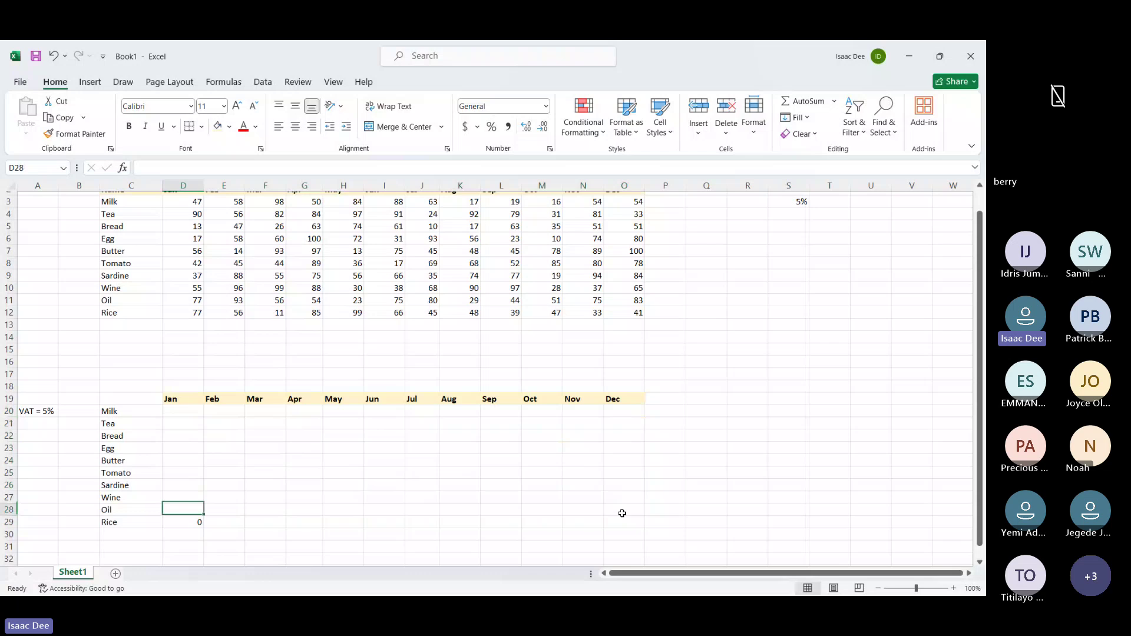
pyautogui.press('Down')
pyautogui.press('Delete')
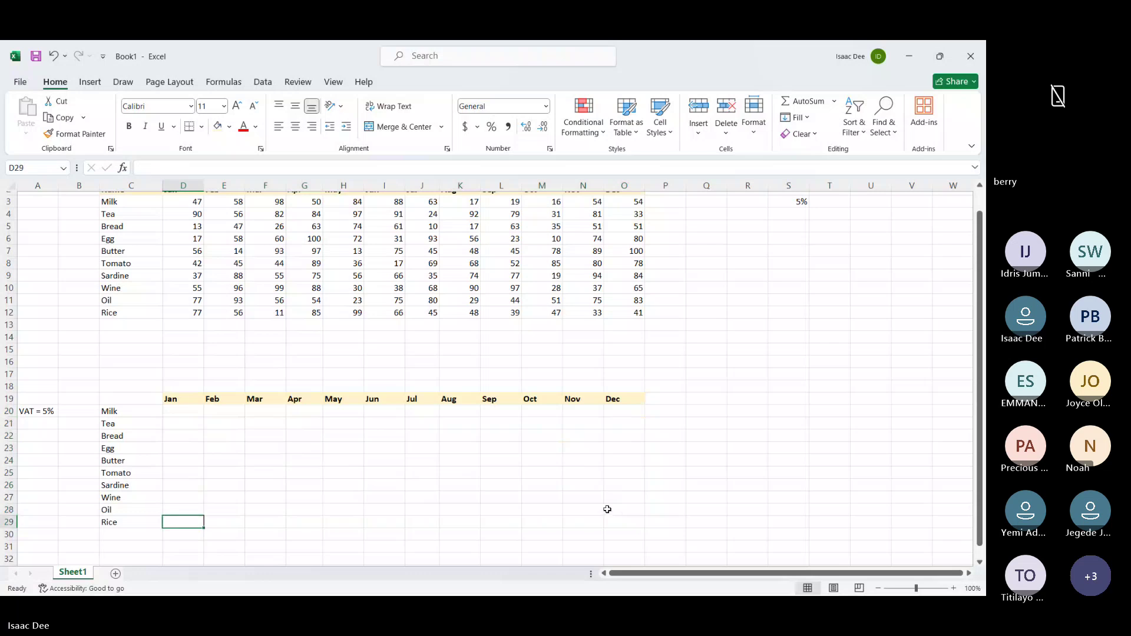
# Enter the row-locked VAT formula =(D3*S$3) for January Milk in D20 and fill it across D20:O29
pyautogui.click(194, 413)
pyautogui.write('=')
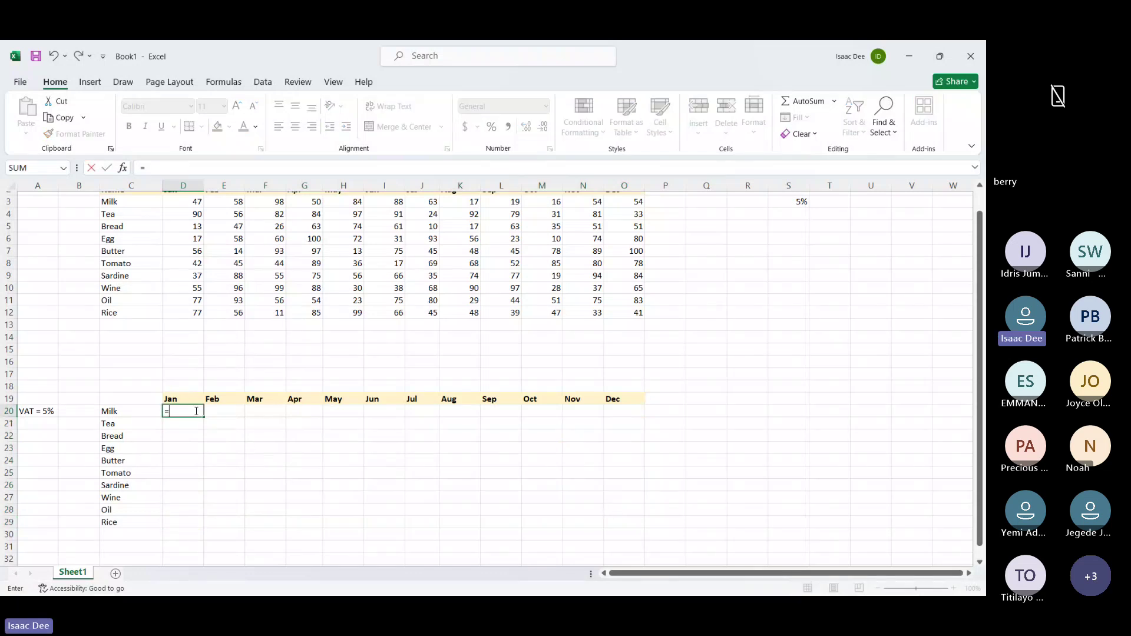
pyautogui.write('(')
pyautogui.click(190, 203)
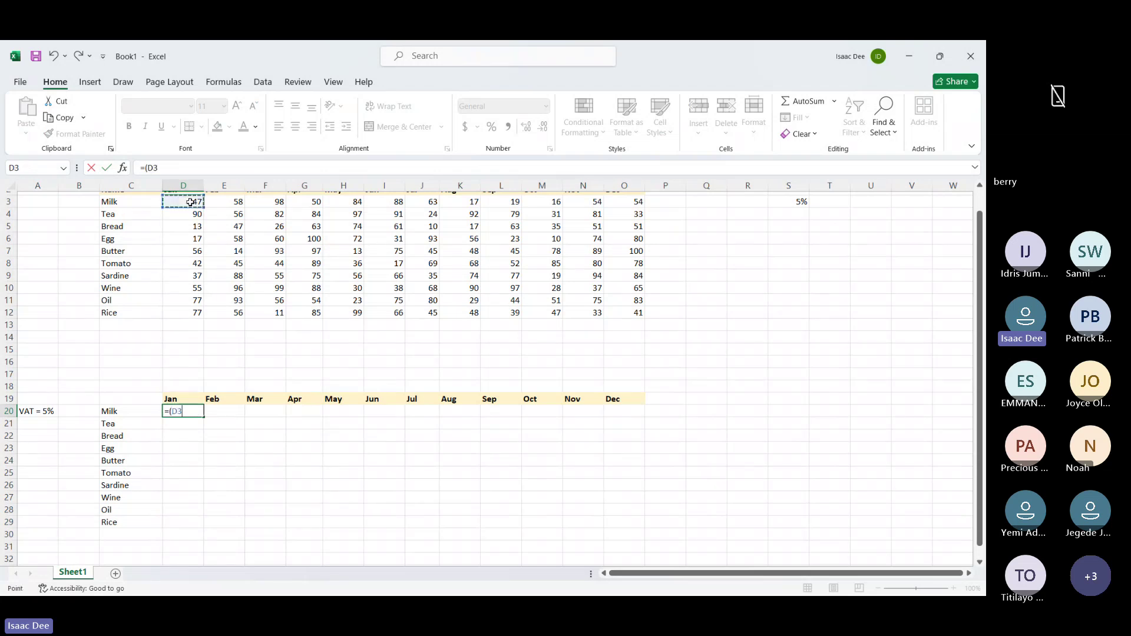
pyautogui.write('*')
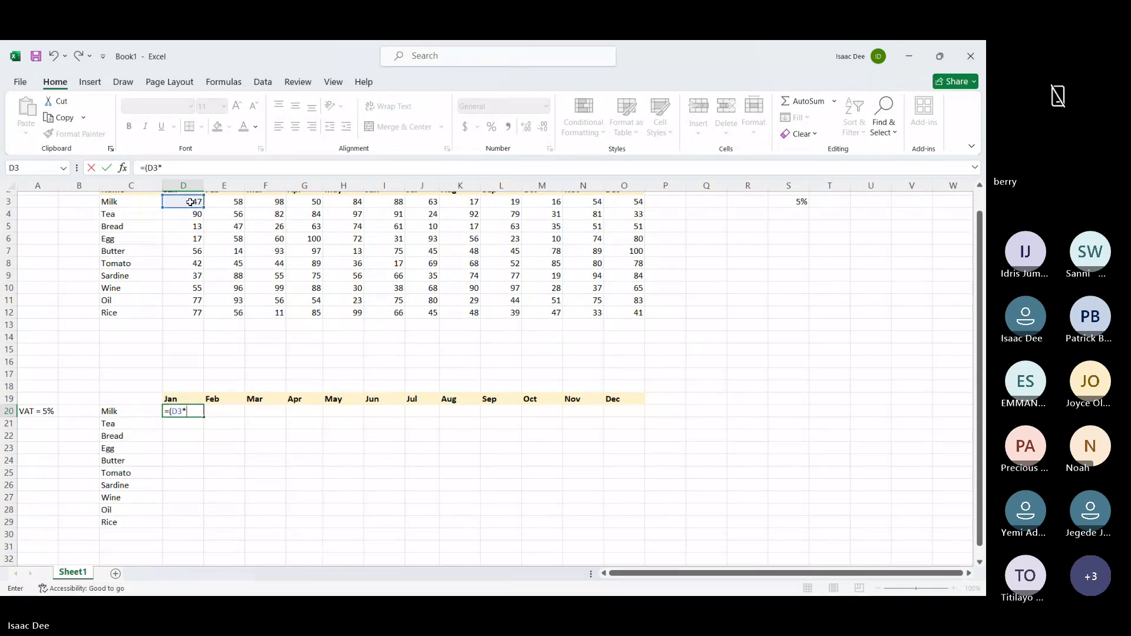
pyautogui.write('$')
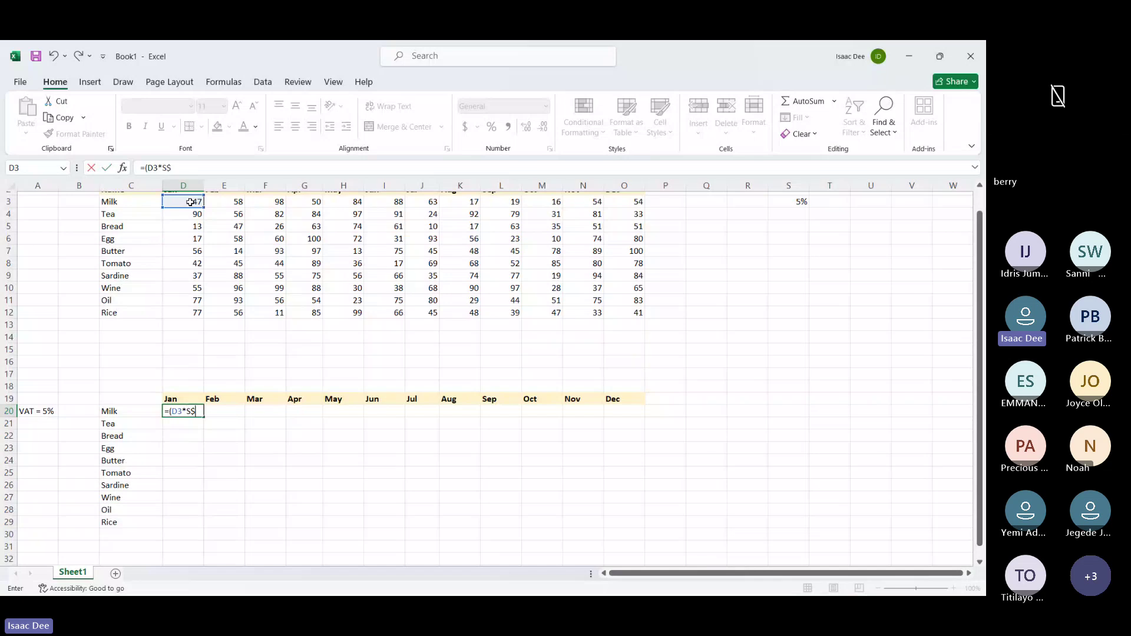
pyautogui.write('S$3')
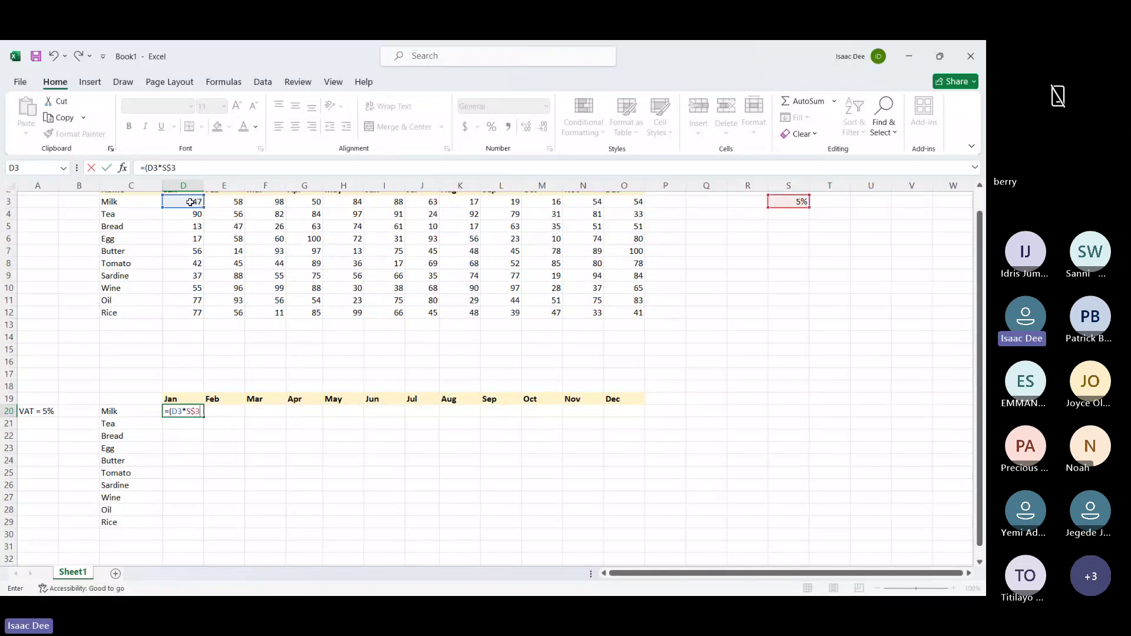
pyautogui.press('Return')
pyautogui.click(191, 411)
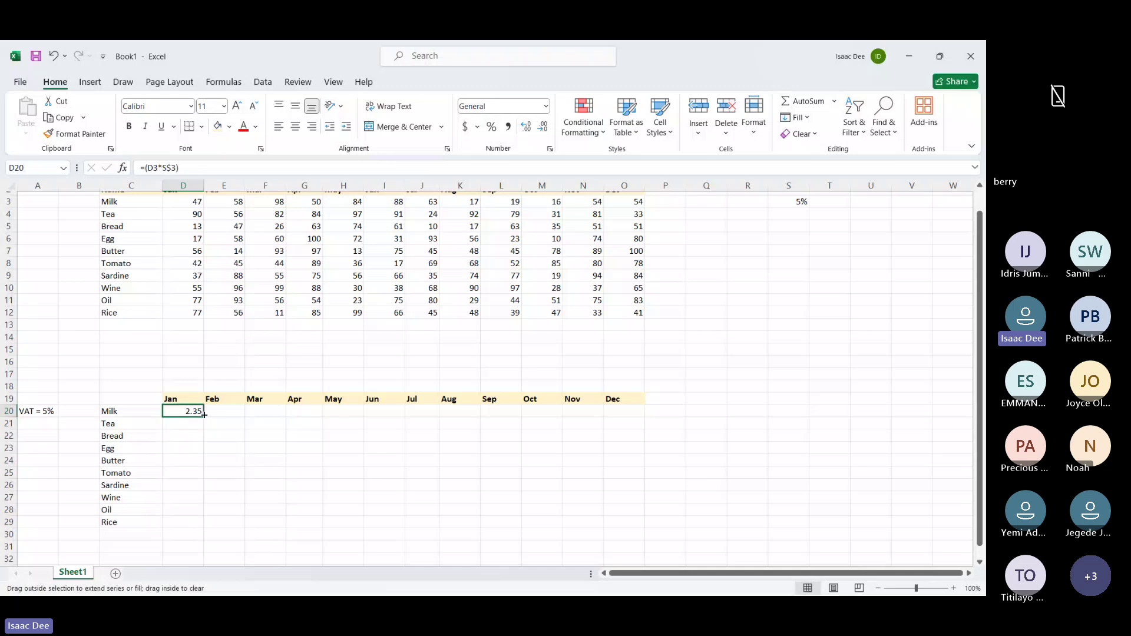
pyautogui.moveTo(204, 415); pyautogui.dragTo(624, 505)
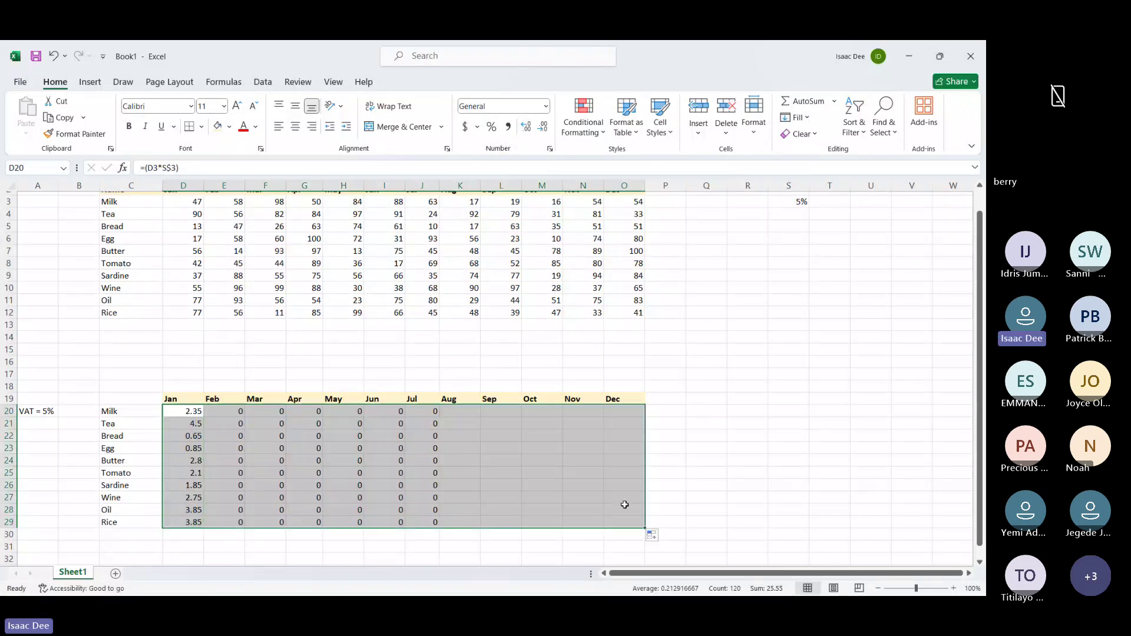
# Examine the cell references in the January formulas for Milk, Tea and Butter in D20, D21 and D24
pyautogui.click(177, 414)
pyautogui.scroll(1, 177, 416)
pyautogui.scroll(-1, 178, 416)
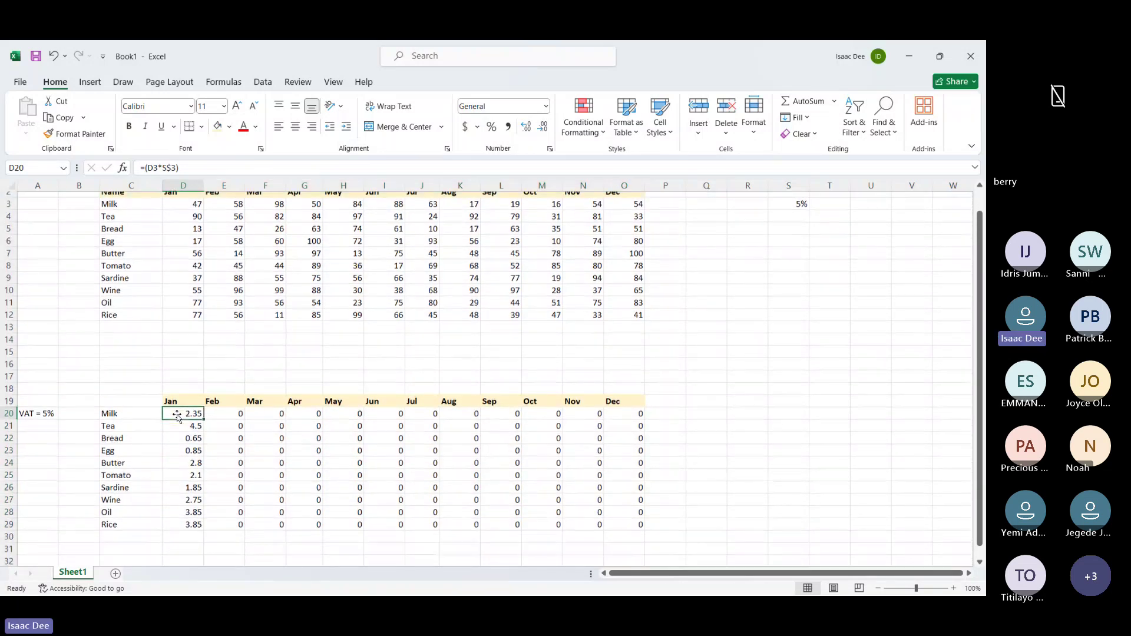
pyautogui.scroll(-1, 177, 416)
pyautogui.doubleClick(192, 403)
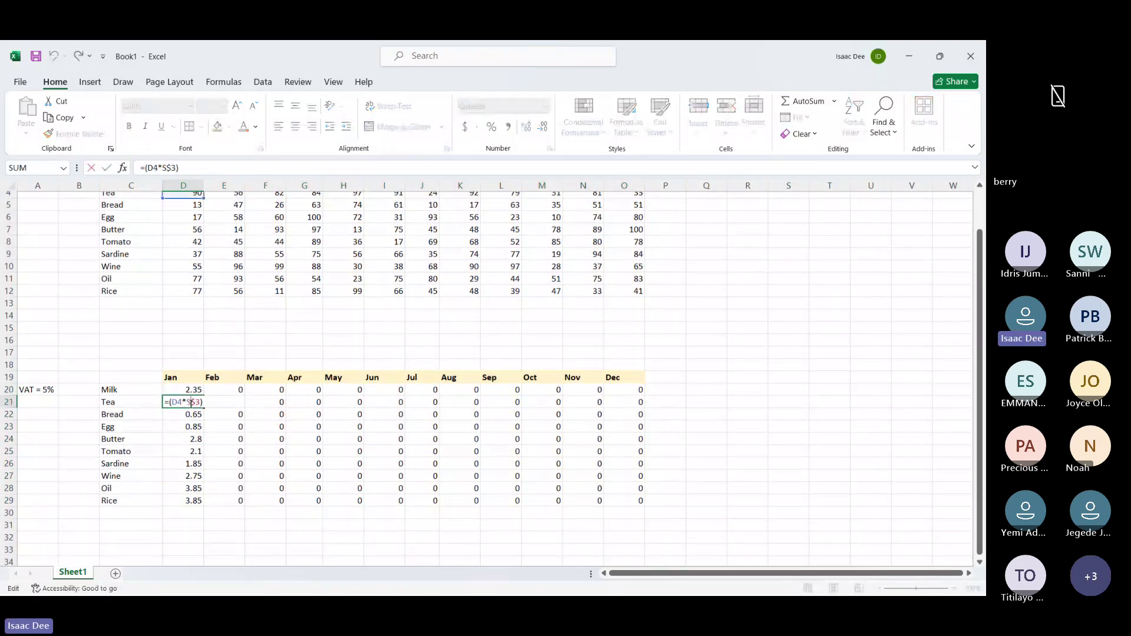
pyautogui.scroll(2, 192, 403)
pyautogui.press('Return')
pyautogui.doubleClick(192, 483)
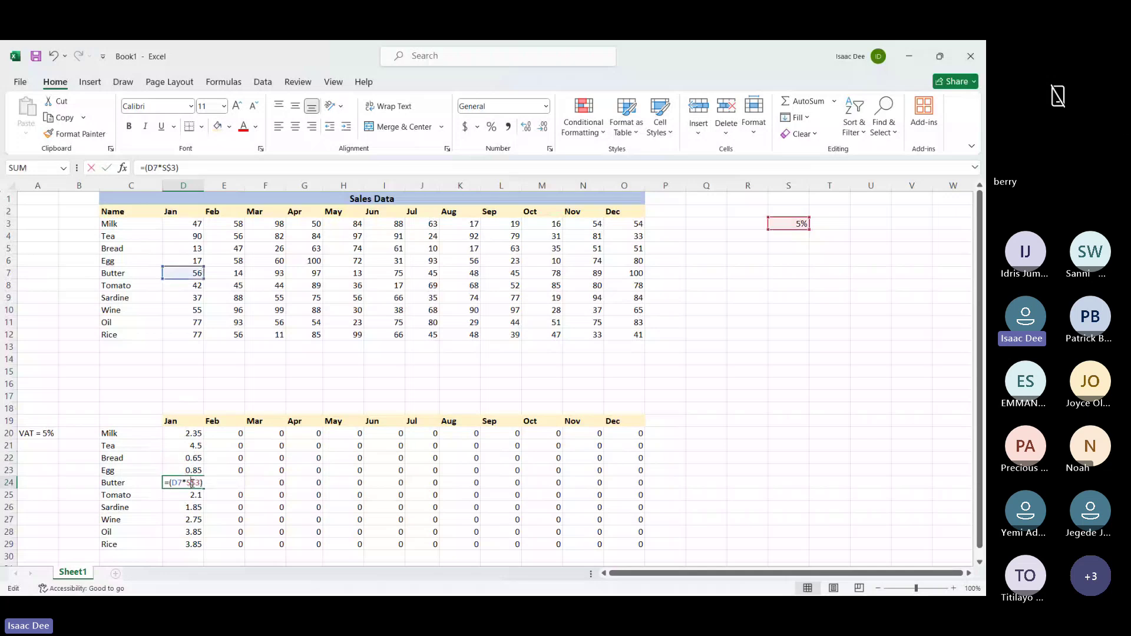
pyautogui.press('Return')
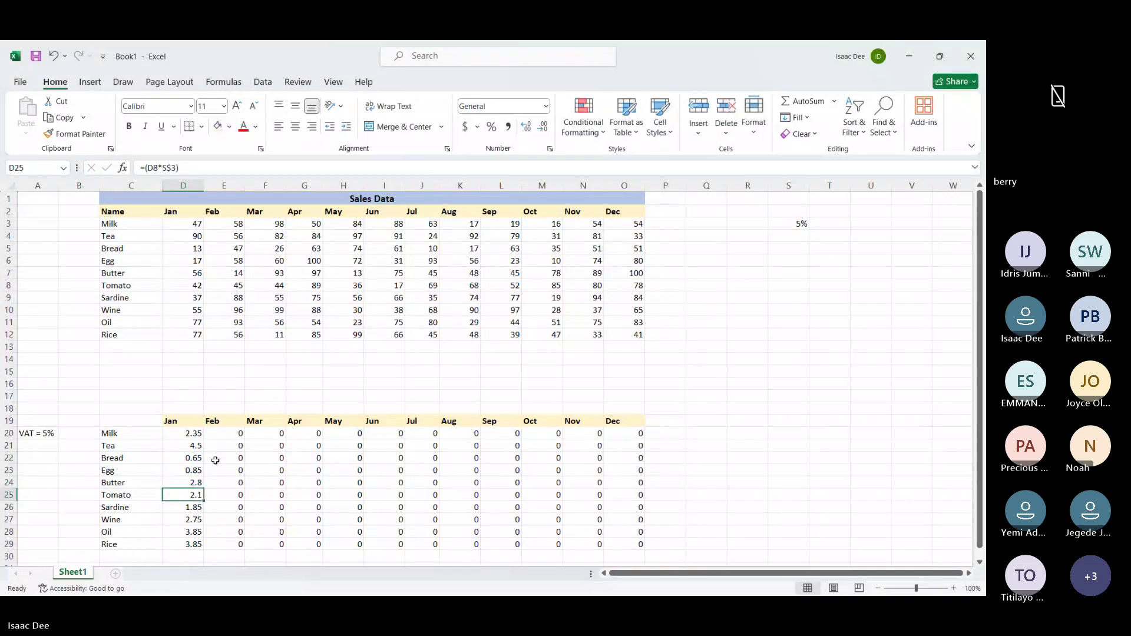
# Examine how the VAT rate reference shifts across the other months in E20, G21, K22, M23 and N23
pyautogui.click(237, 435)
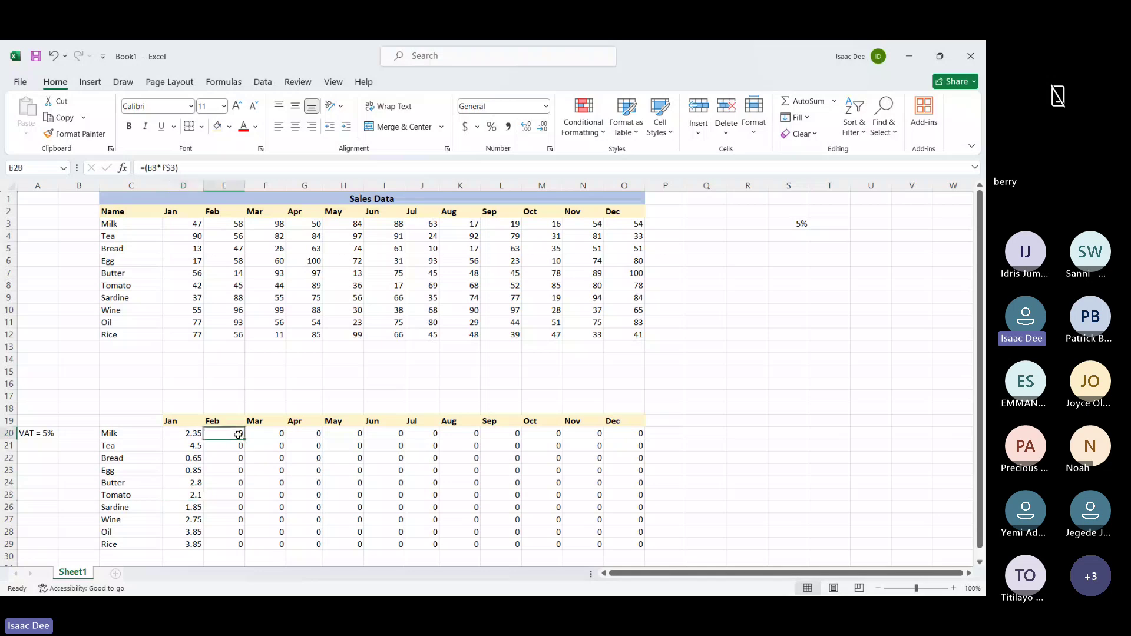
pyautogui.doubleClick(238, 435)
pyautogui.press('Return')
pyautogui.press('Right')
pyautogui.press('Right')
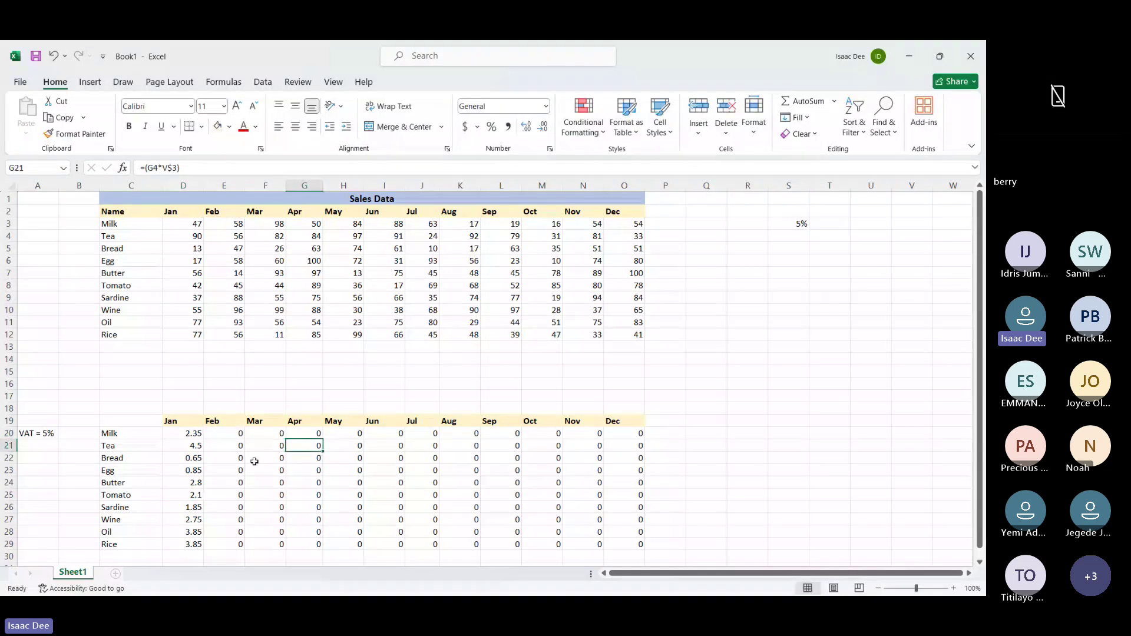
pyautogui.press('F2')
pyautogui.press('Return')
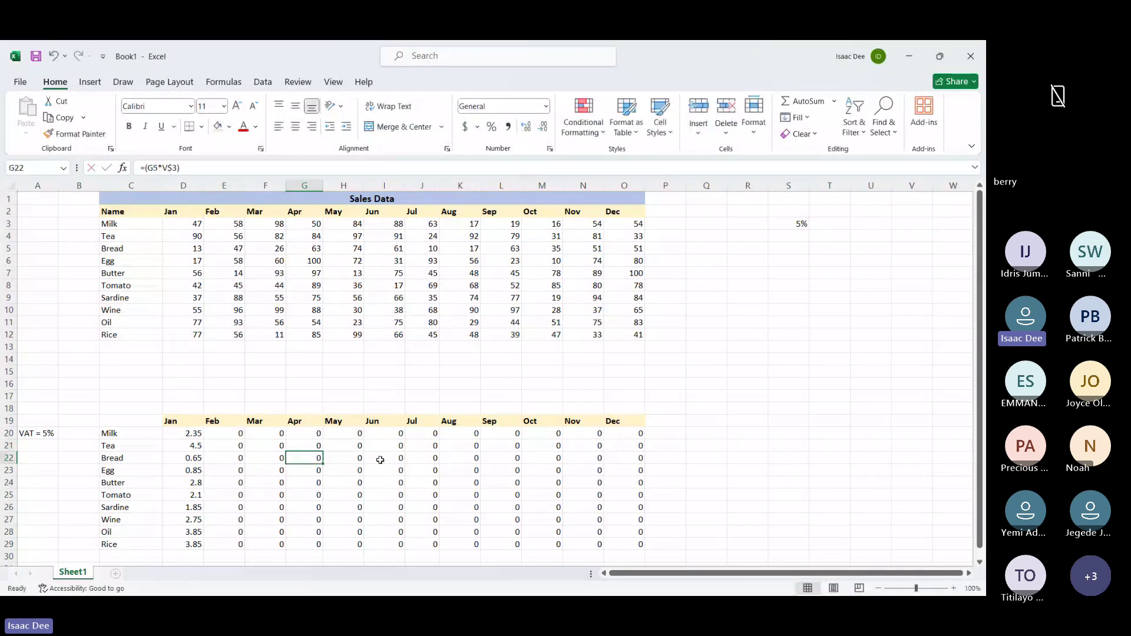
pyautogui.doubleClick(462, 457)
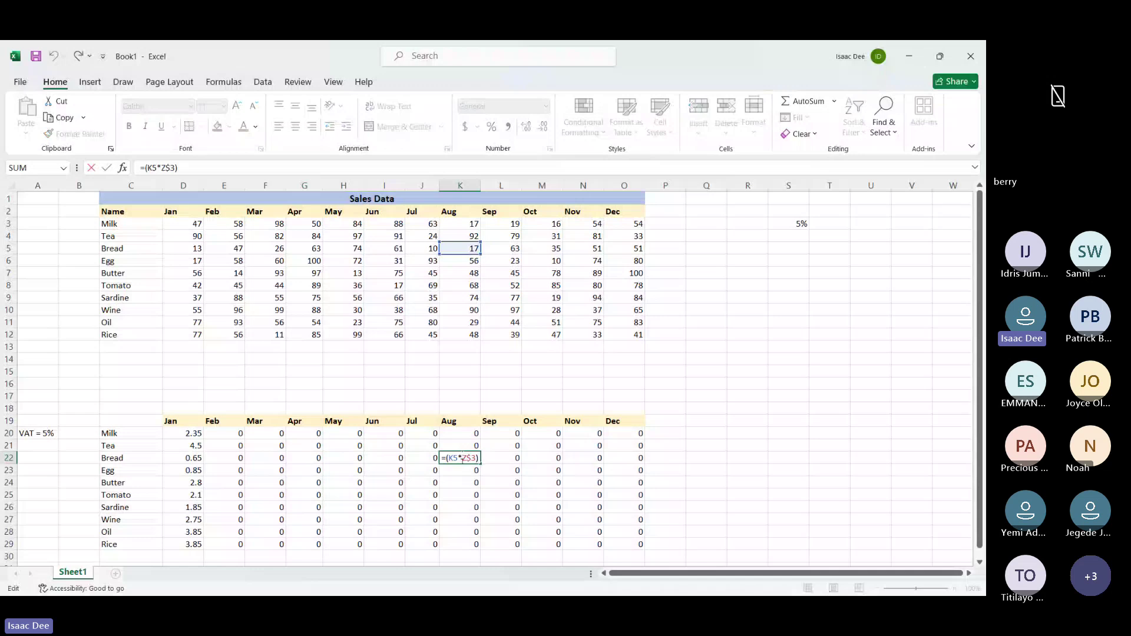
pyautogui.press('Return')
pyautogui.click(542, 470)
pyautogui.click(583, 470)
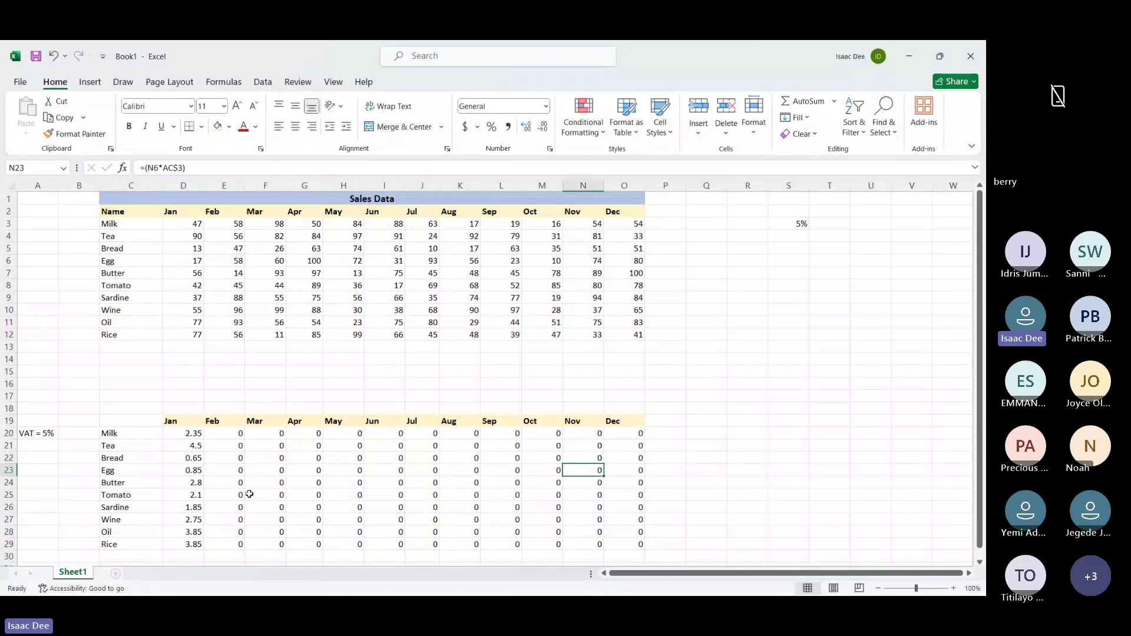
# Change the January Milk formula in D20 to =(D3*$S$3)+D3, fully locking the VAT rate and adding the sales value
pyautogui.click(200, 434)
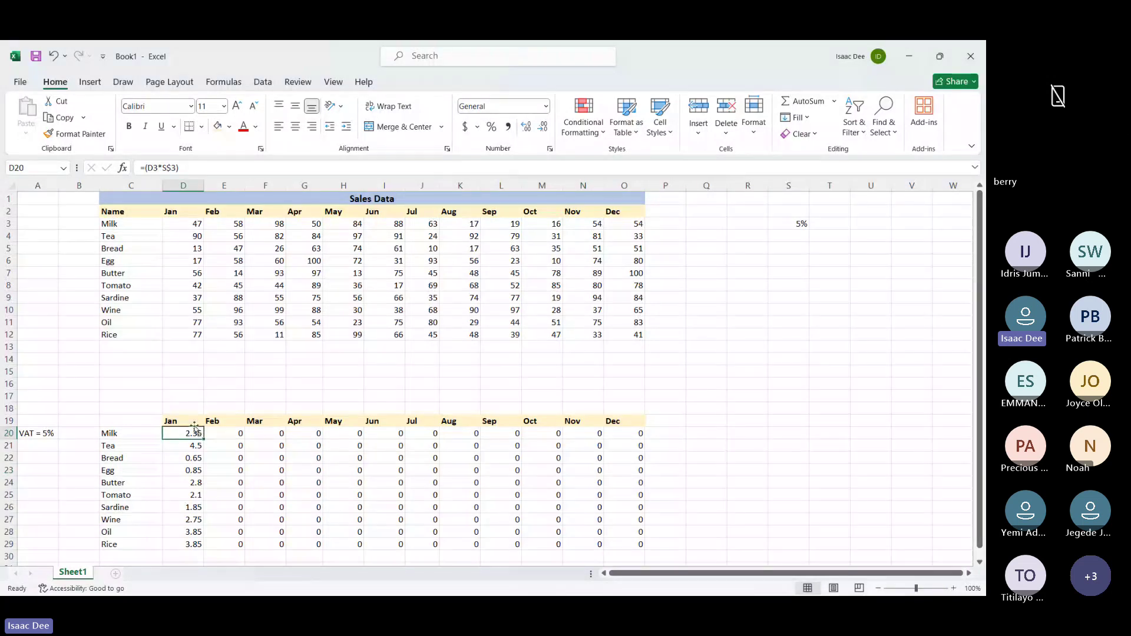
pyautogui.click(164, 168)
pyautogui.write('$')
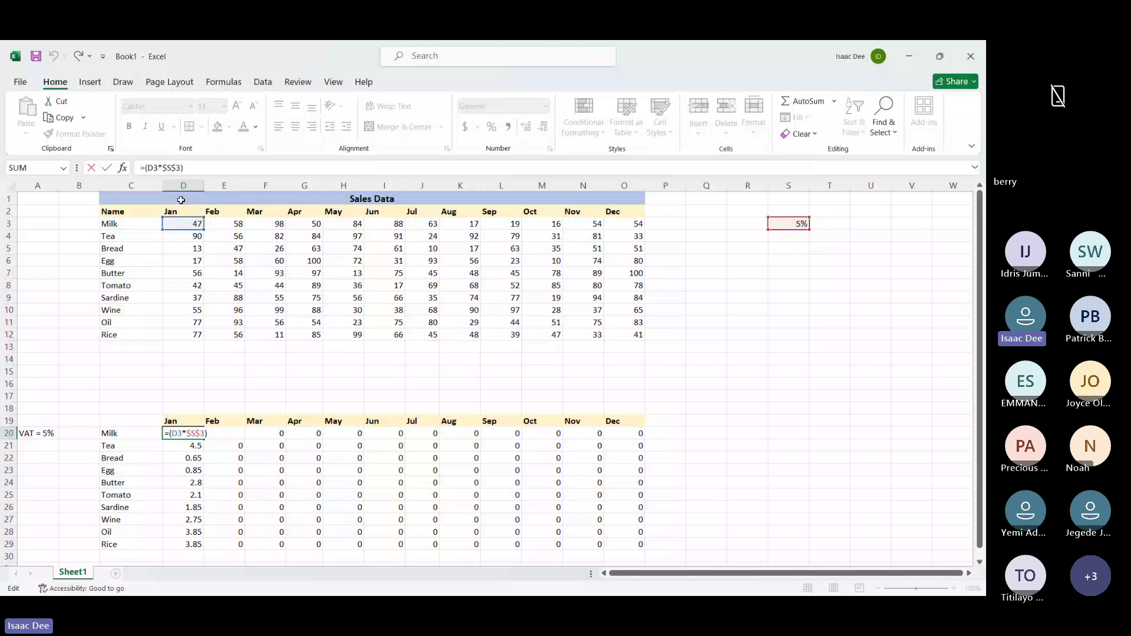
pyautogui.click(191, 167)
pyautogui.write('+')
pyautogui.click(186, 224)
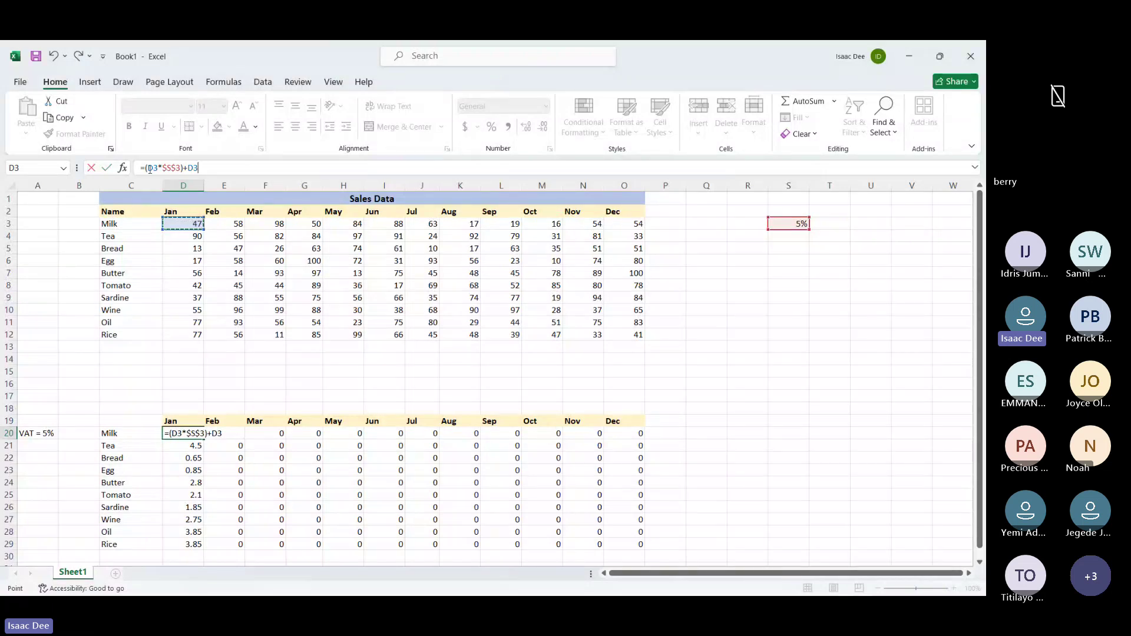
pyautogui.moveTo(147, 169); pyautogui.dragTo(182, 169)
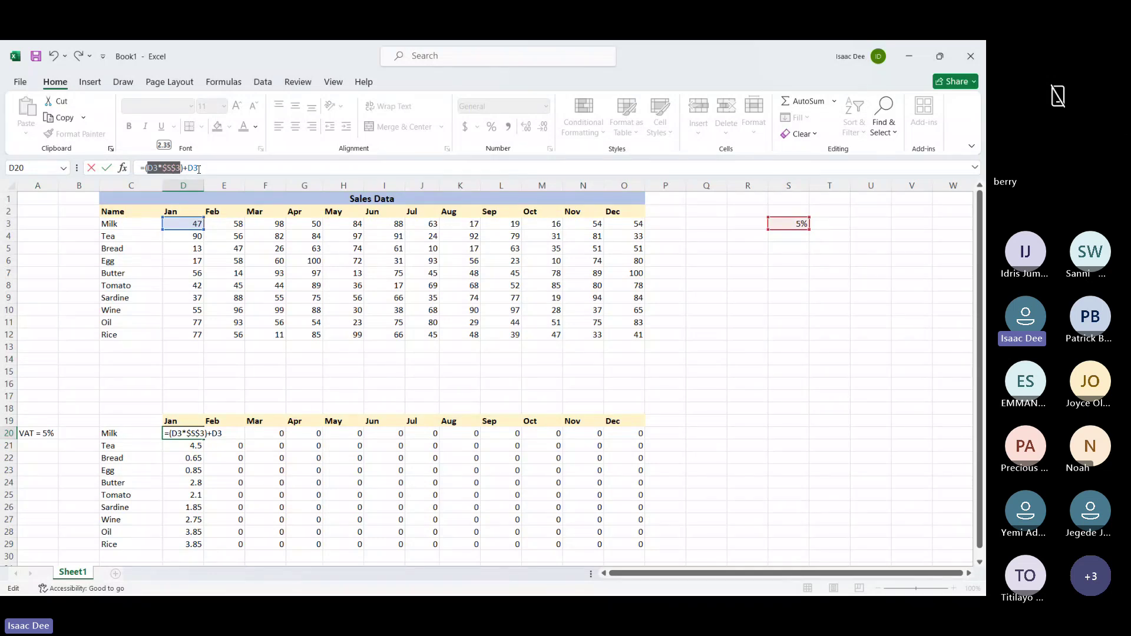
pyautogui.press('Return')
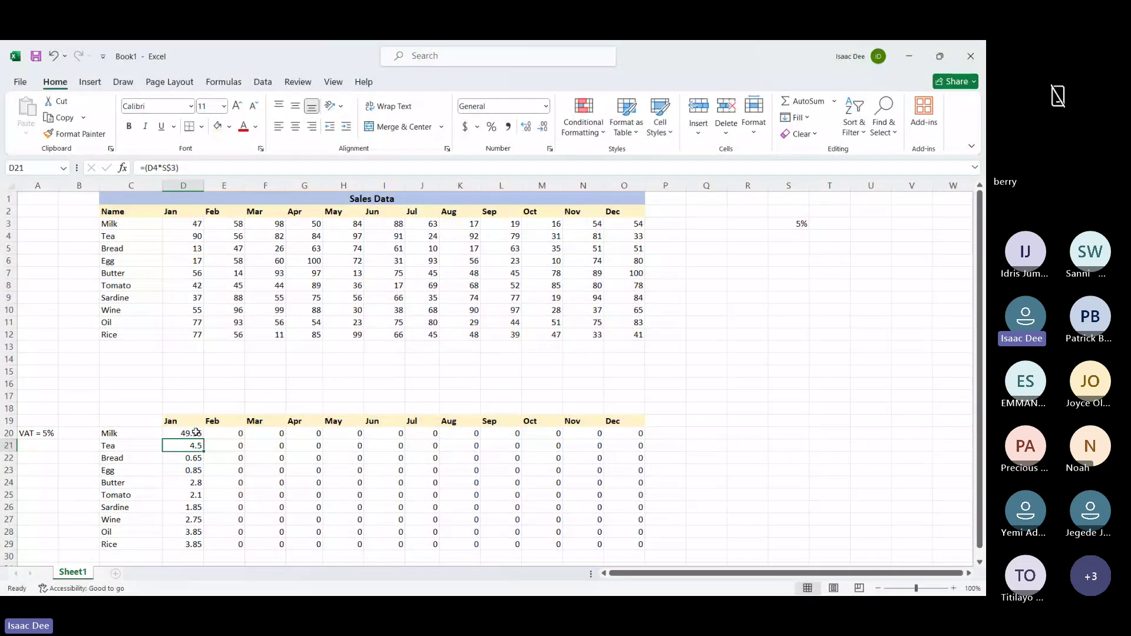
# Fill the formula in D20 across to December and down to Rice, covering D20:O29
pyautogui.moveTo(196, 433); pyautogui.dragTo(645, 436)
pyautogui.doubleClick(645, 437)
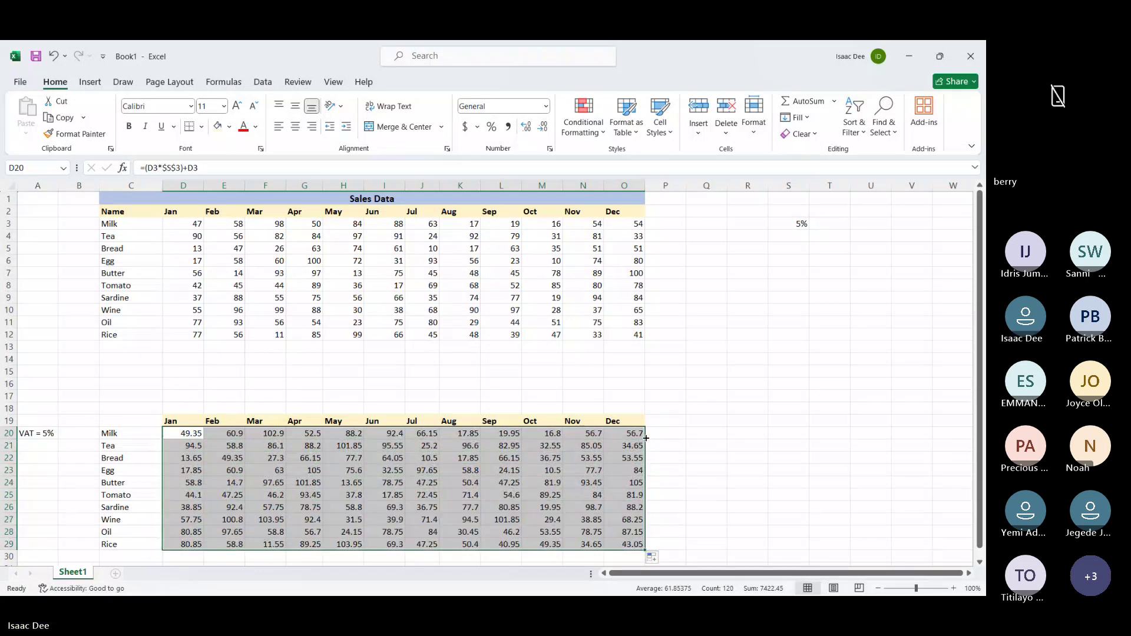
pyautogui.scroll(-1, 713, 491)
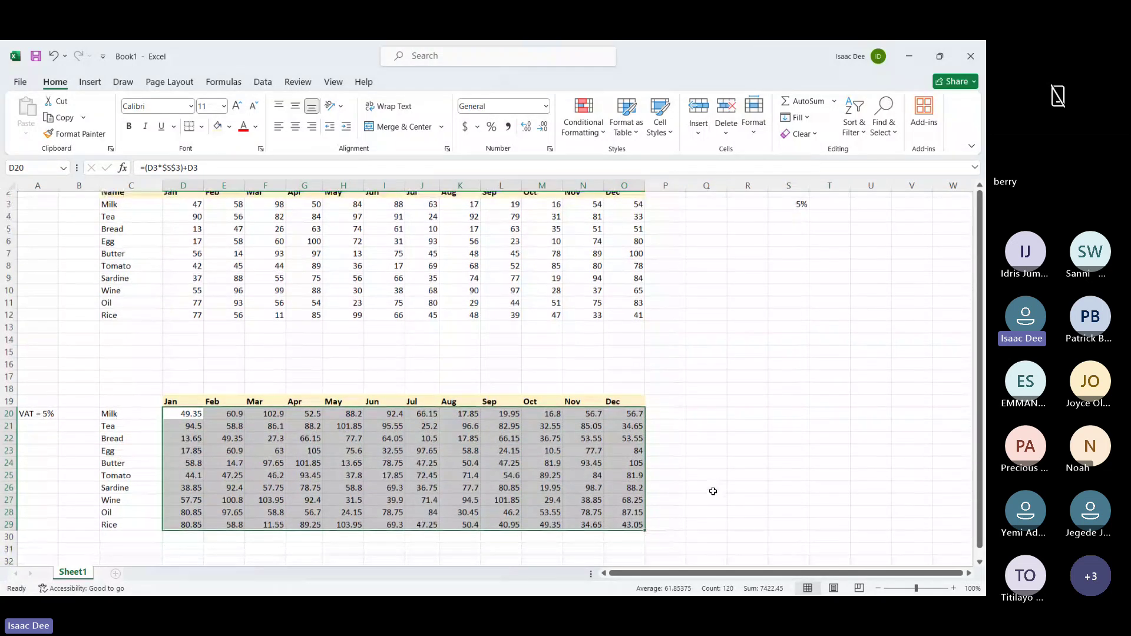
pyautogui.click(711, 489)
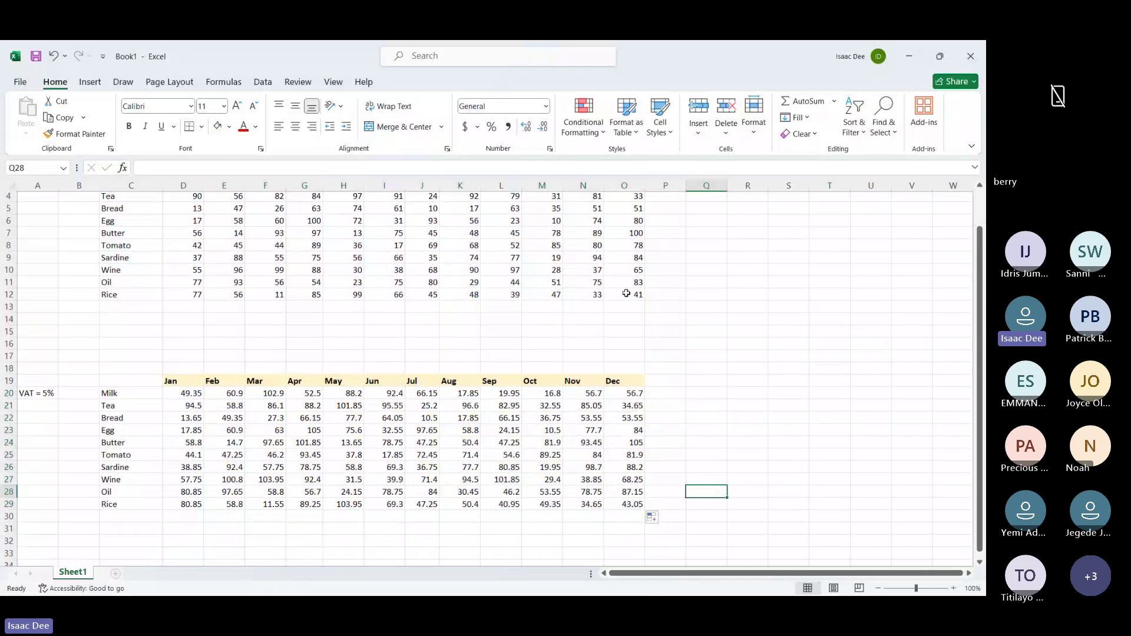
pyautogui.scroll(1, 626, 293)
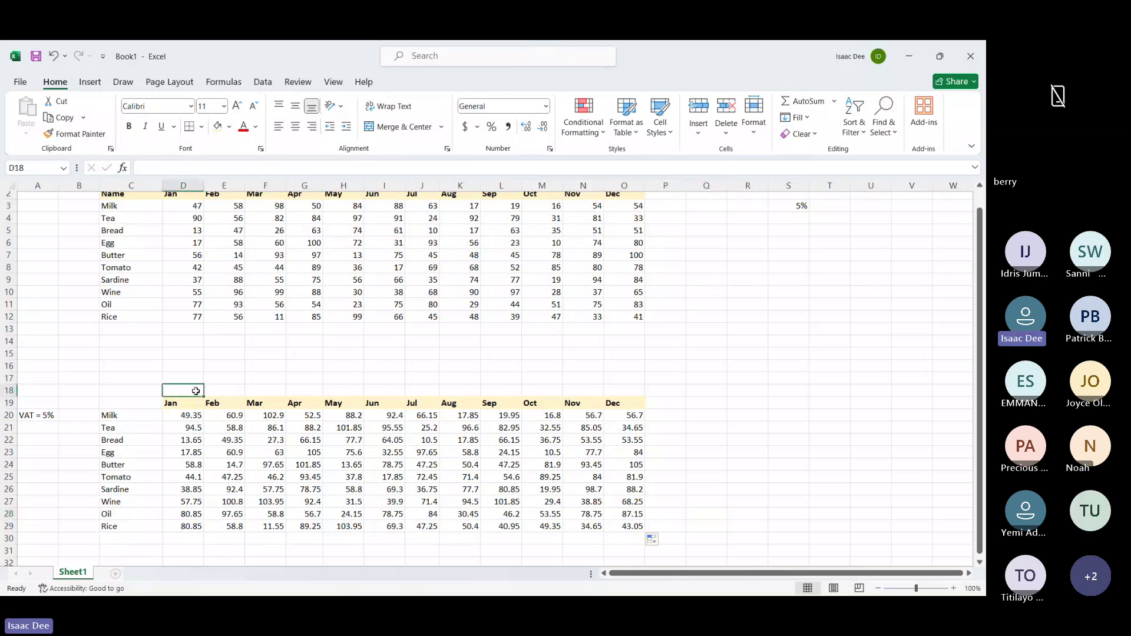
pyautogui.moveTo(197, 392); pyautogui.dragTo(652, 389)
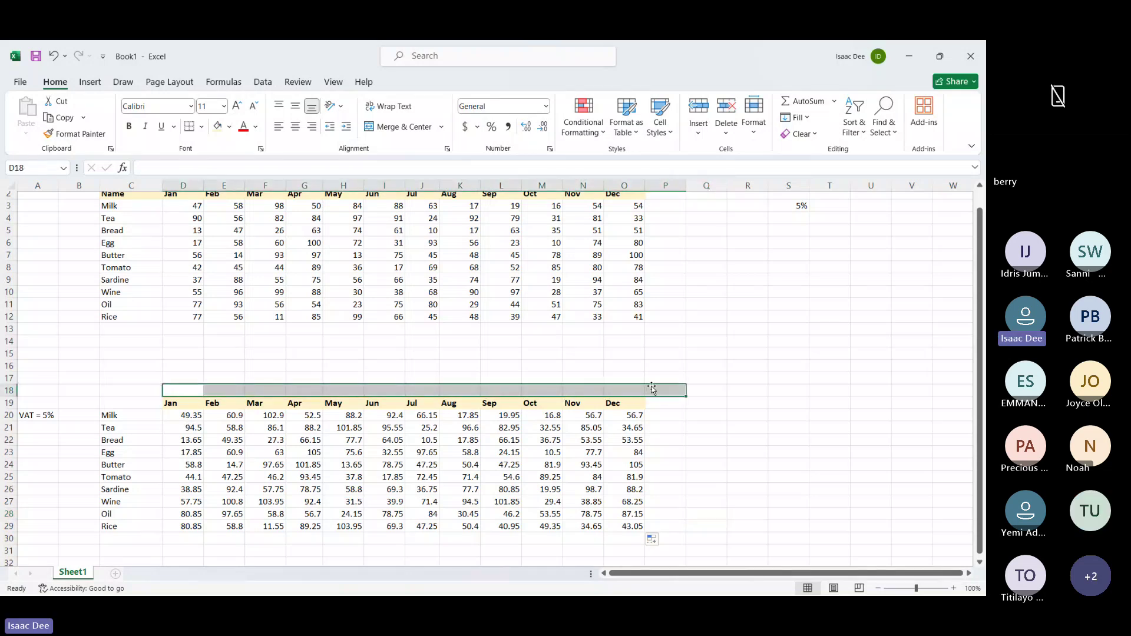
pyautogui.click(706, 501)
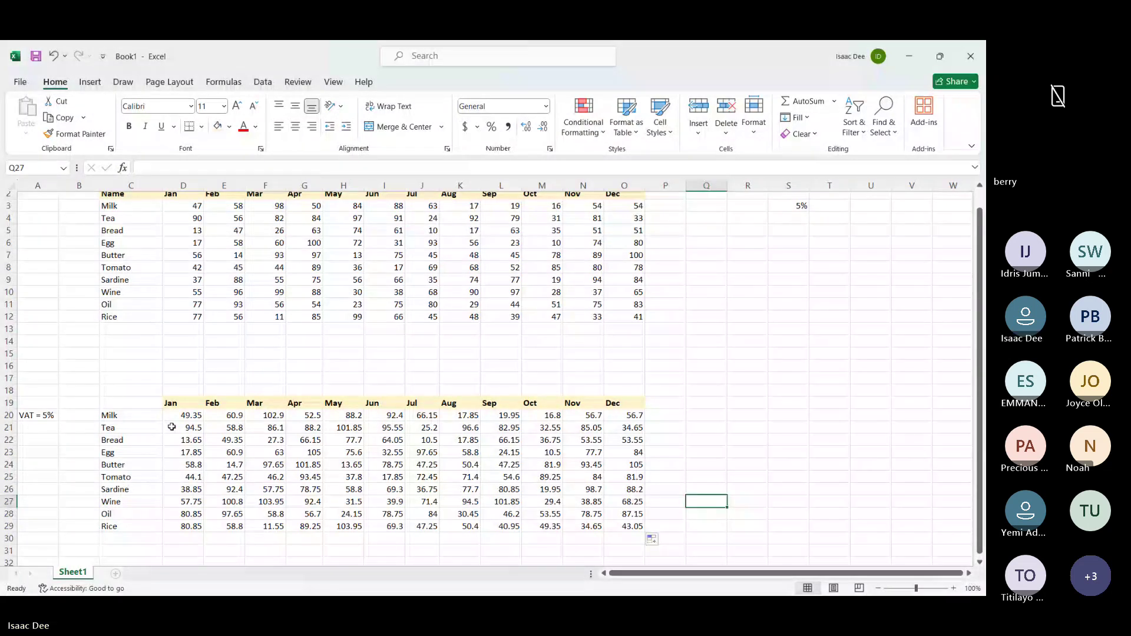
# Clear all the formulas from the VAT table range D20:O29
pyautogui.moveTo(172, 418); pyautogui.dragTo(617, 526)
pyautogui.press('Delete')
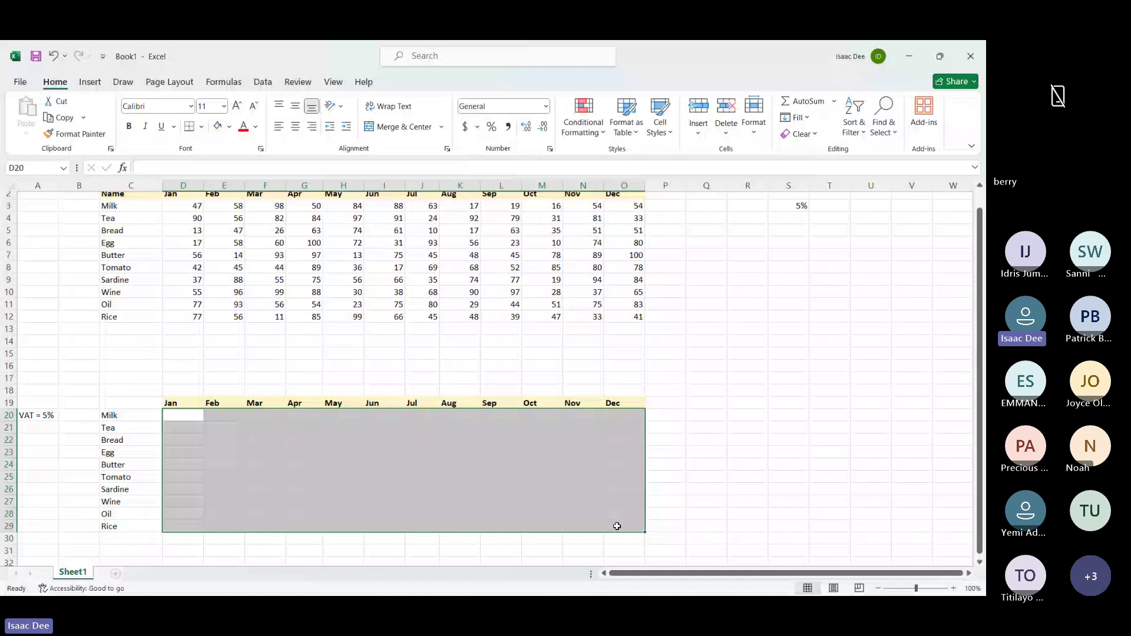
pyautogui.click(747, 487)
pyautogui.click(179, 414)
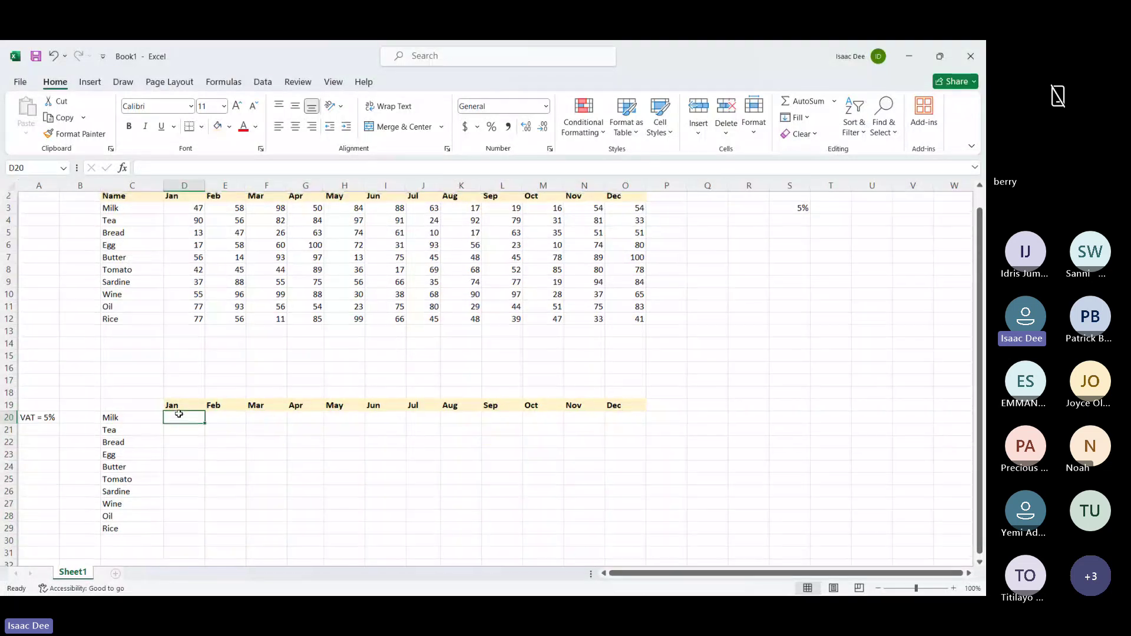
pyautogui.scroll(1, 179, 415)
pyautogui.write('(')
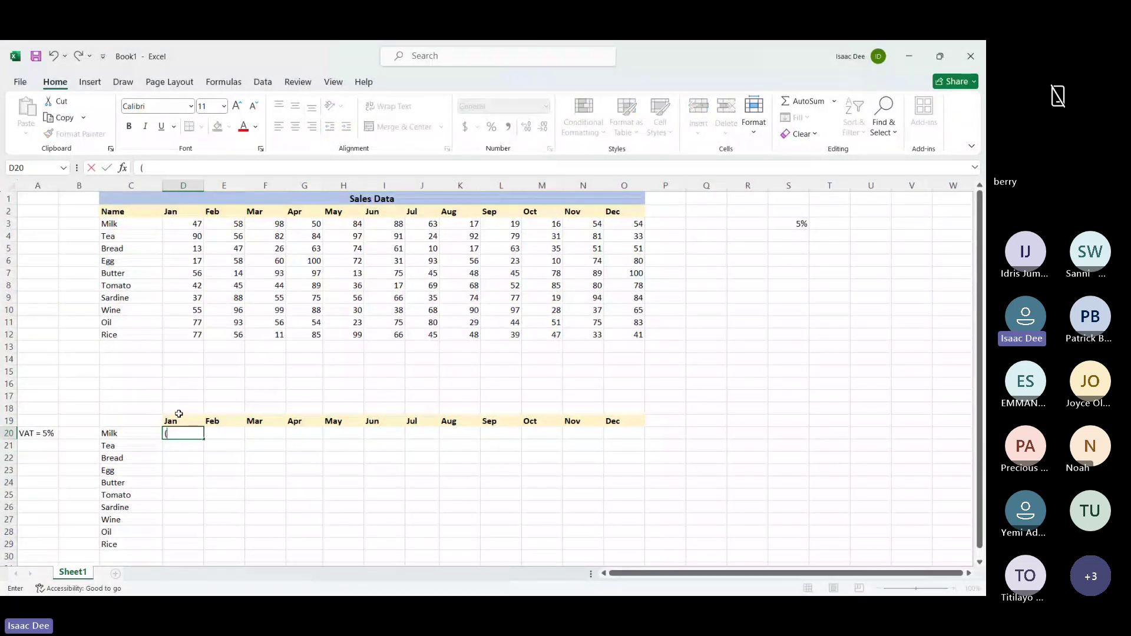
pyautogui.click(183, 223)
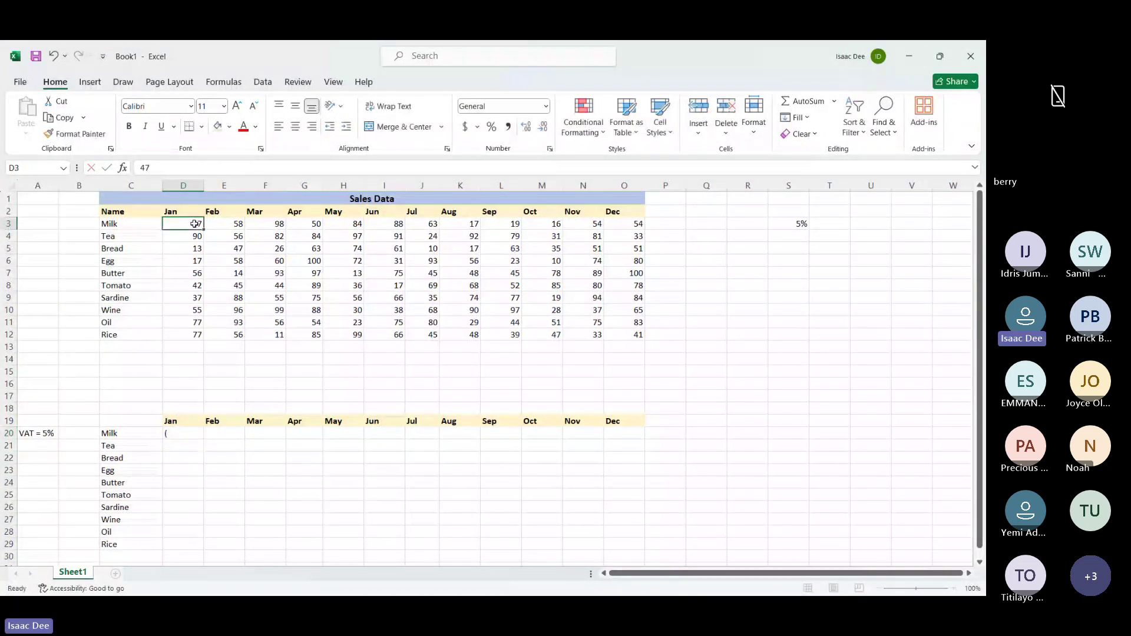
# Enter the January Milk formula =(D3*S3)+D3 in D20 with a relative reference to the VAT rate
pyautogui.click(181, 436)
pyautogui.write('=(')
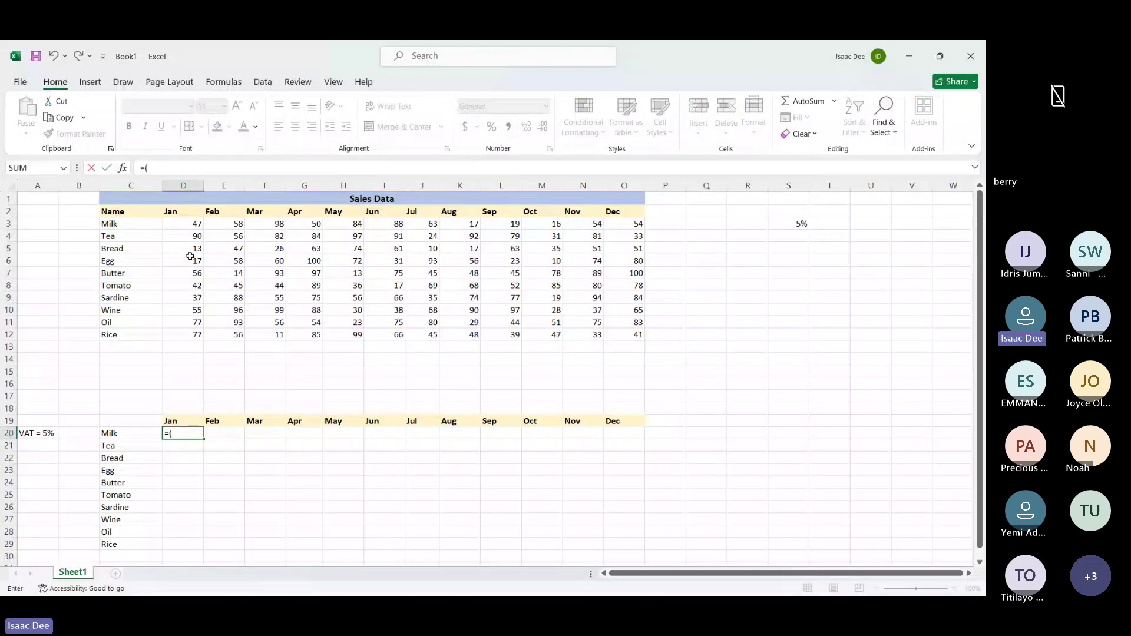
pyautogui.click(187, 223)
pyautogui.write('*')
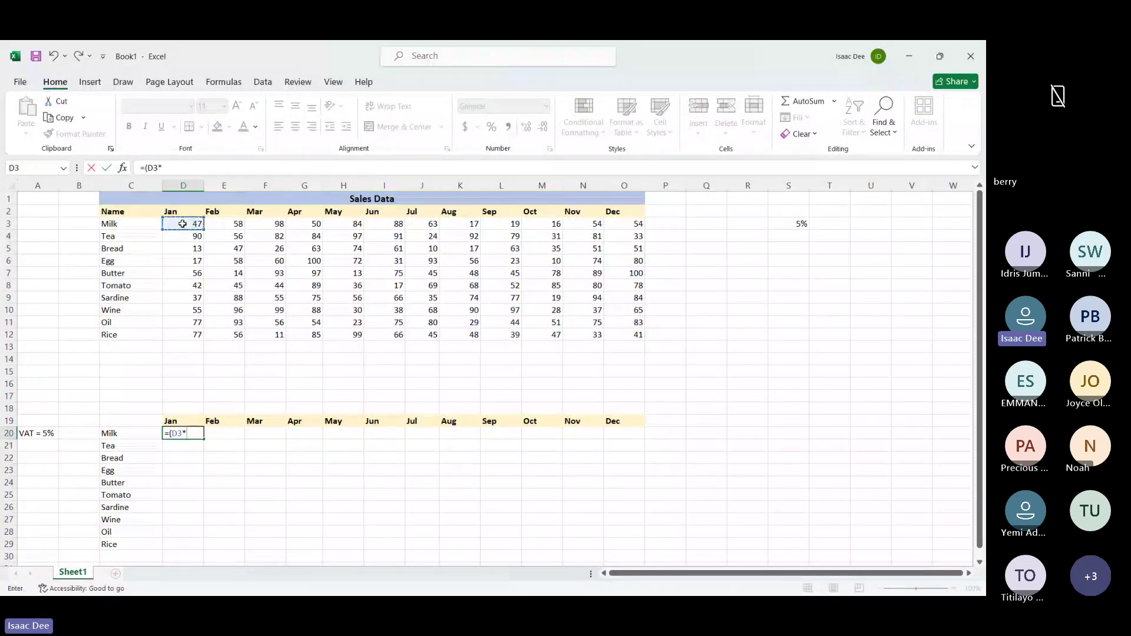
pyautogui.click(799, 225)
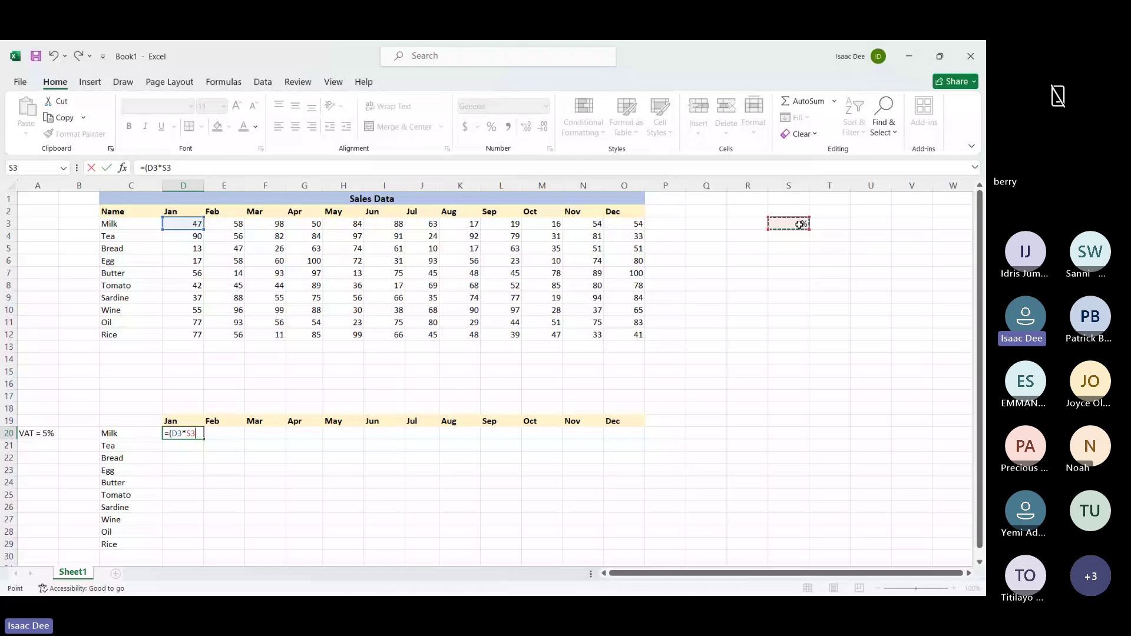
pyautogui.write(')+')
pyautogui.click(187, 225)
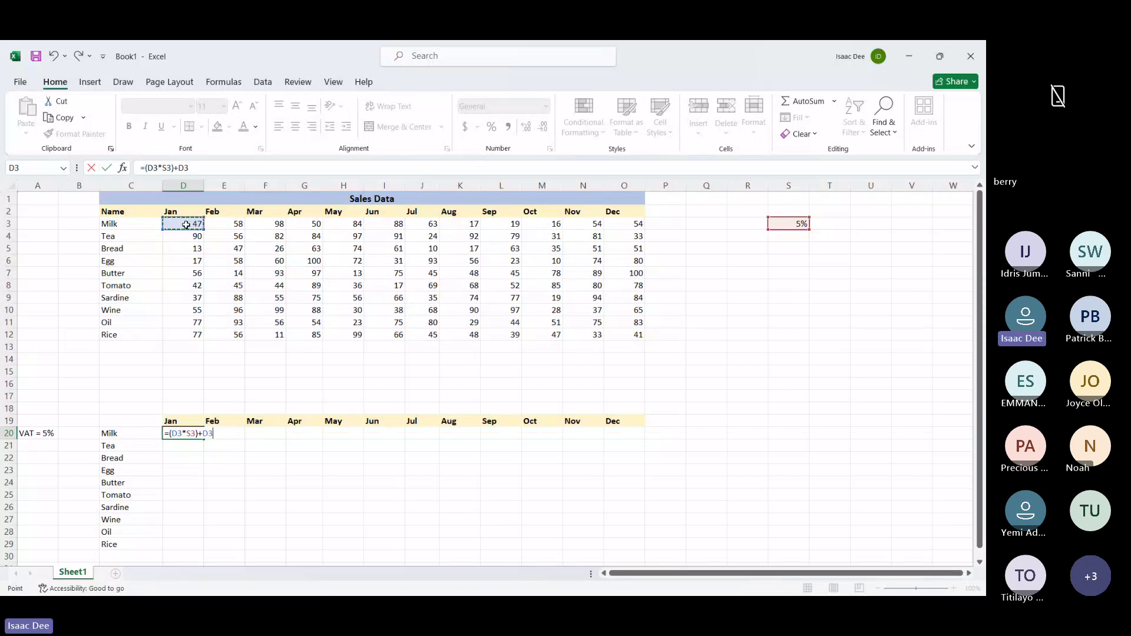
pyautogui.press('Return')
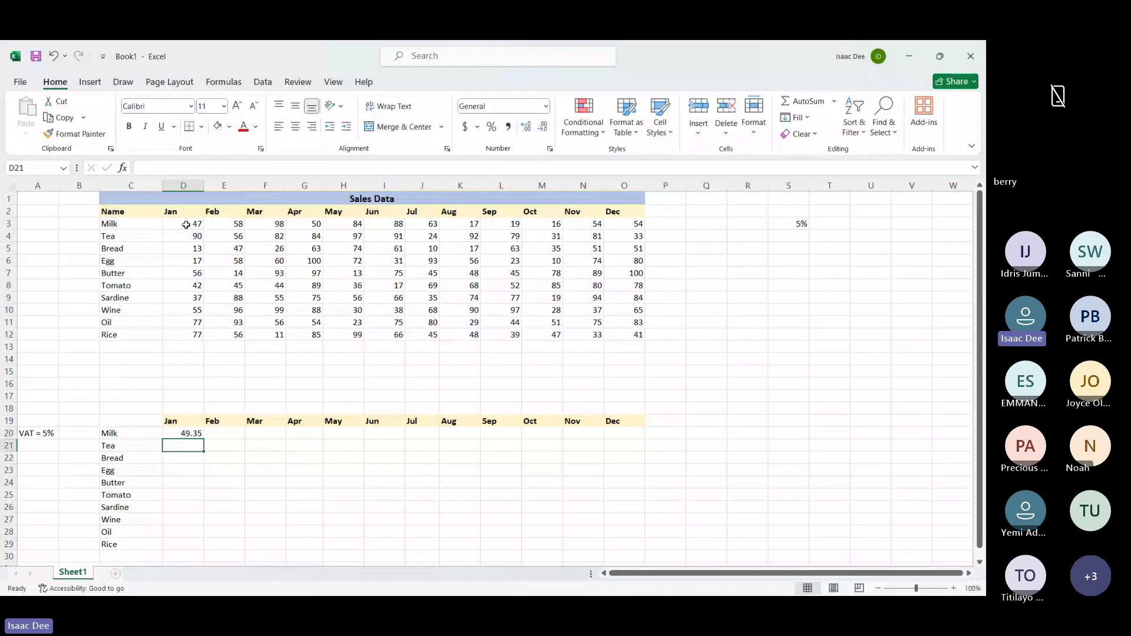
# Fill the formula in D20 down the January column to Rice in D29, checking the VAT reference in D21 along the way
pyautogui.click(191, 434)
pyautogui.moveTo(201, 437); pyautogui.dragTo(204, 449)
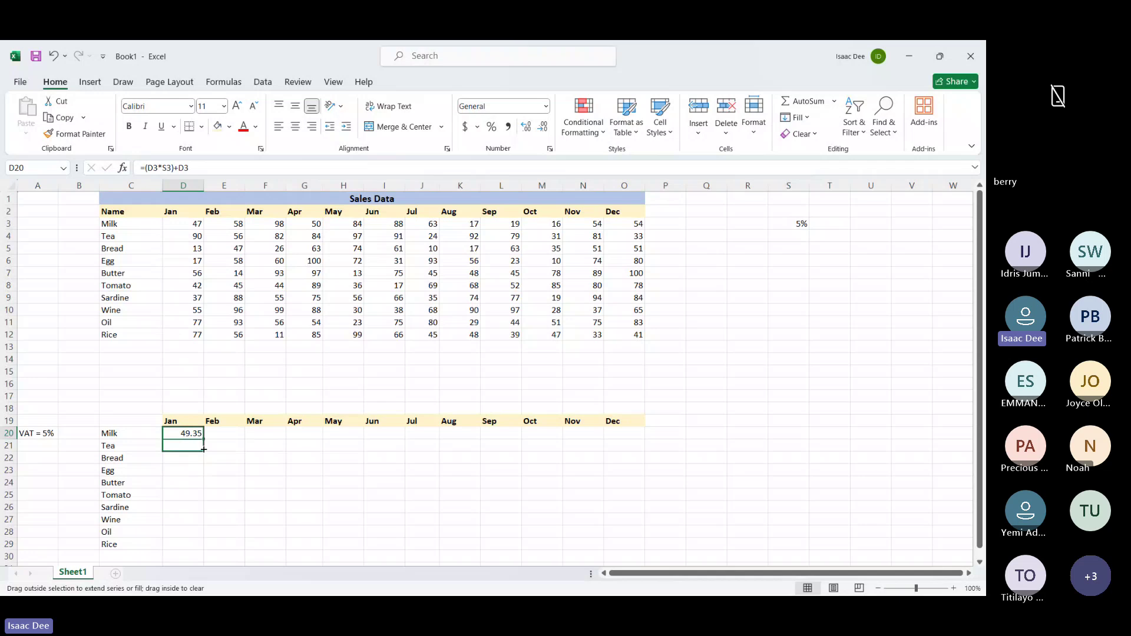
pyautogui.moveTo(204, 449); pyautogui.dragTo(203, 449)
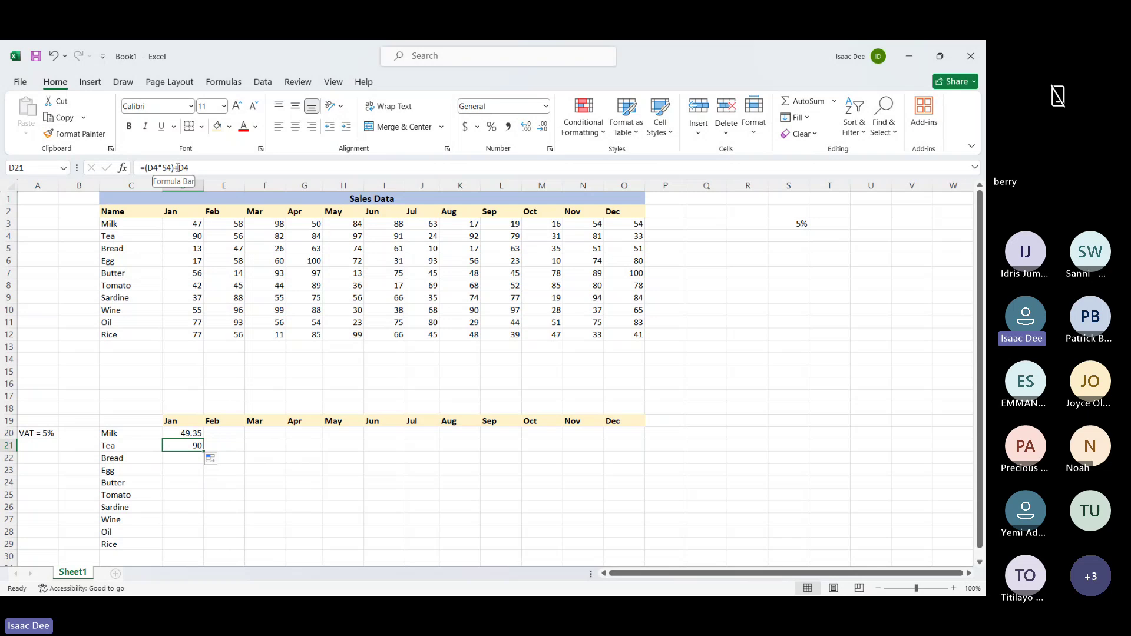
pyautogui.doubleClick(188, 446)
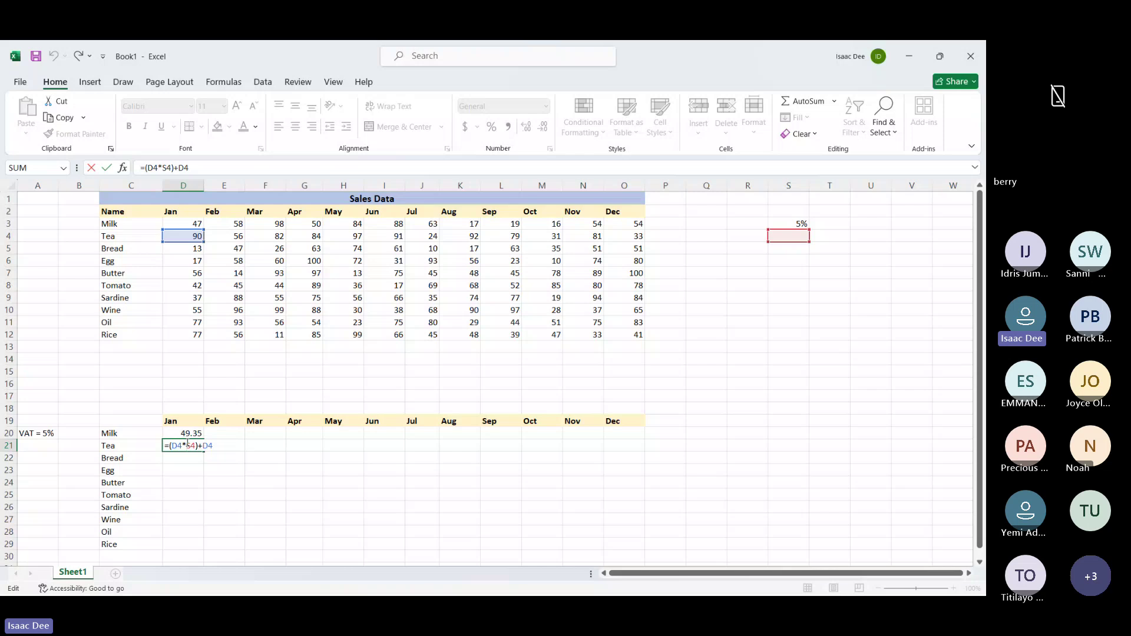
pyautogui.press('Return')
pyautogui.click(193, 445)
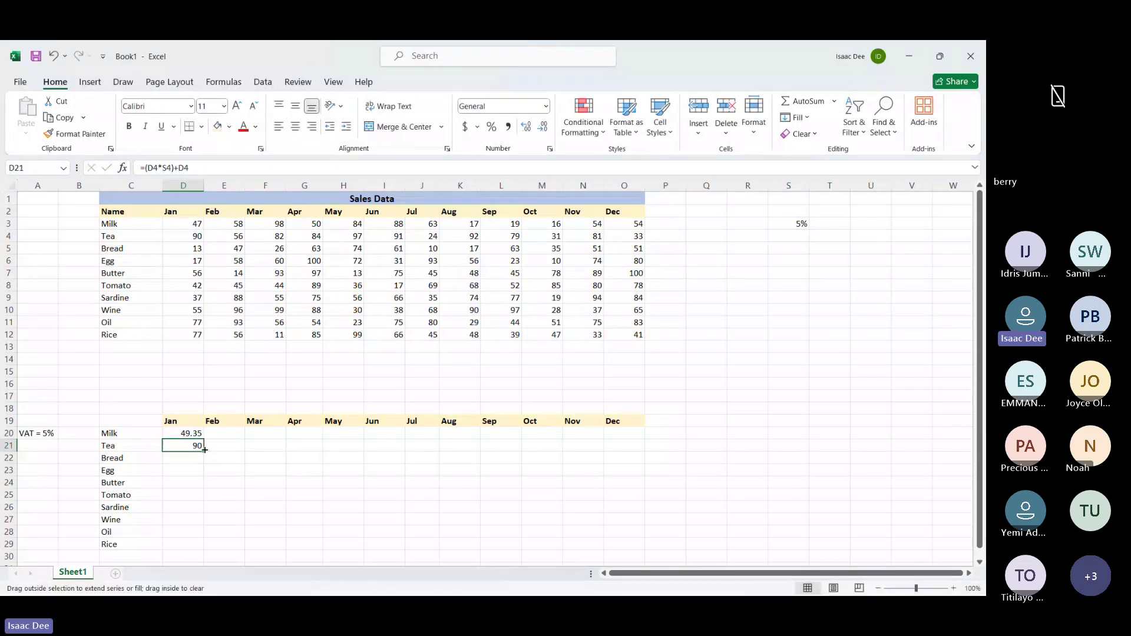
pyautogui.moveTo(204, 449); pyautogui.dragTo(204, 545)
# Examine the VAT rate references in the January Bread and Egg formulas against the rate cell S3
pyautogui.doubleClick(186, 460)
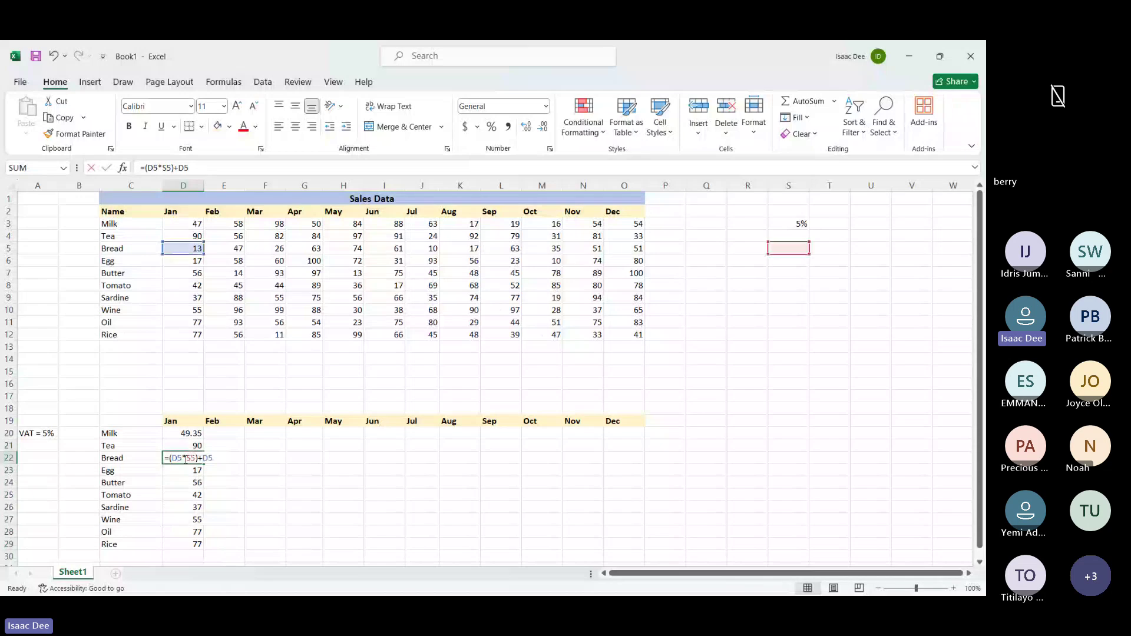
pyautogui.click(258, 483)
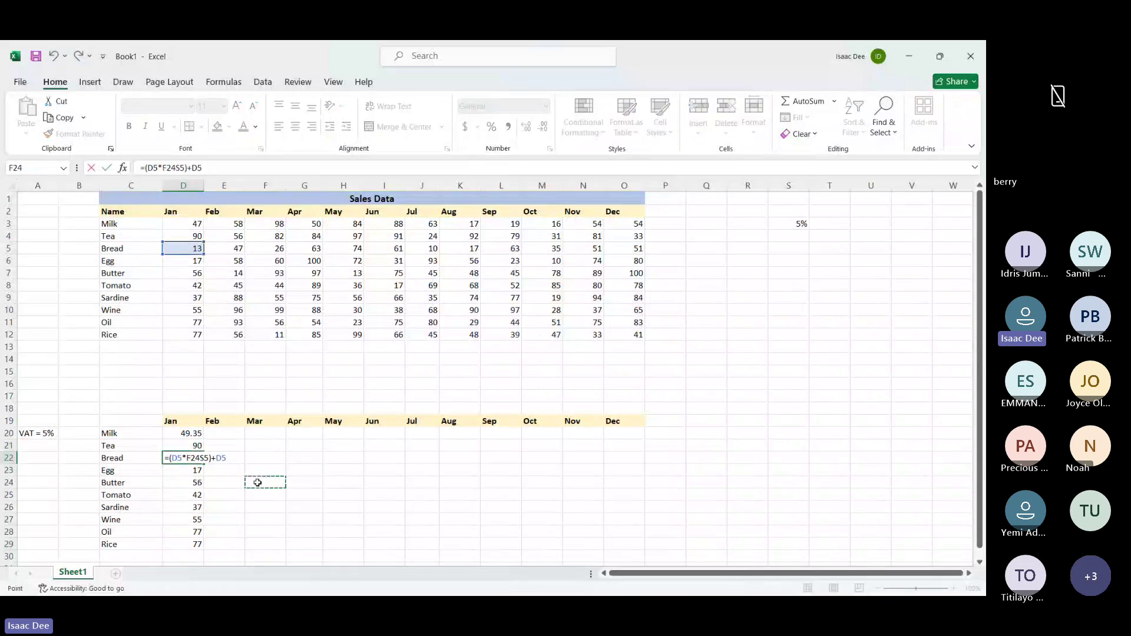
pyautogui.press('Escape')
pyautogui.press('Down')
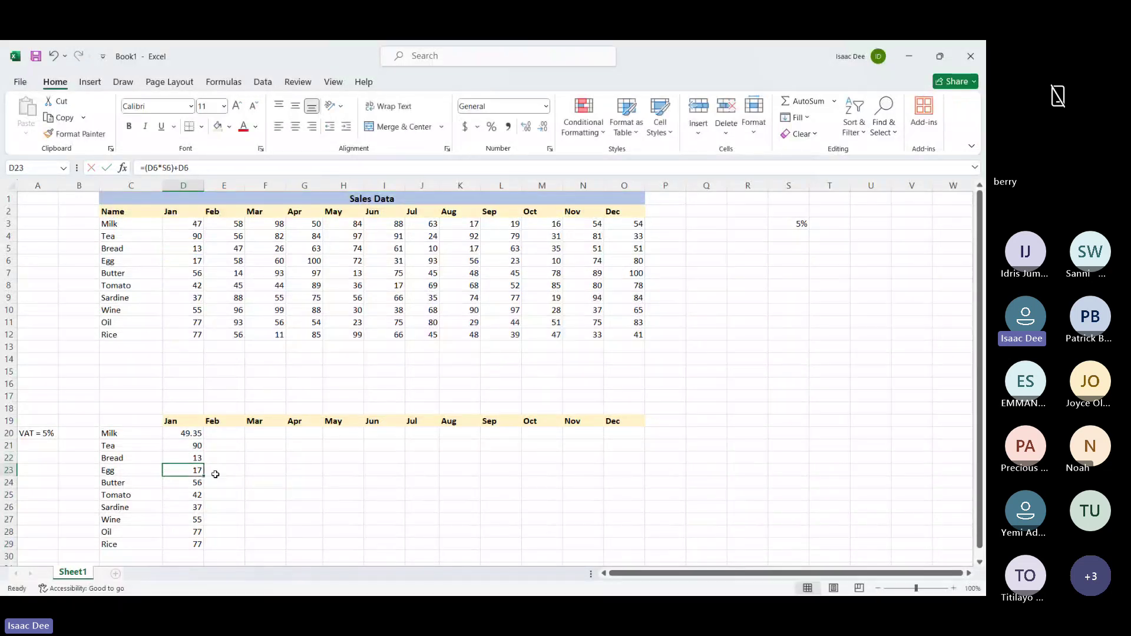
pyautogui.click(791, 226)
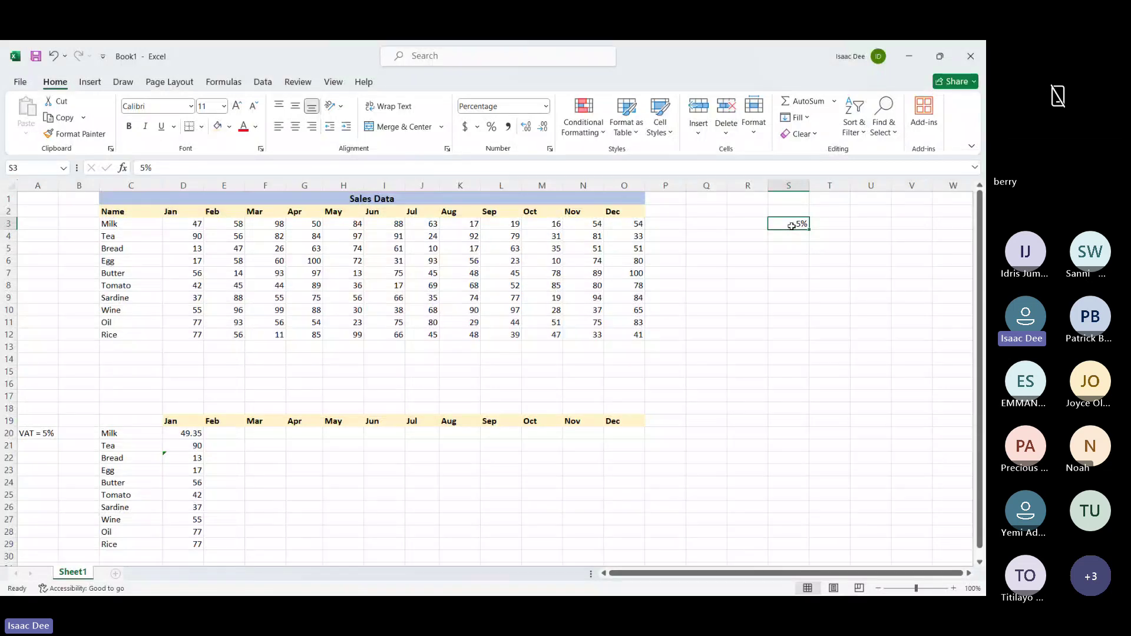
# Clear the January formulas from D20:D29
pyautogui.click(190, 434)
pyautogui.moveTo(189, 434); pyautogui.dragTo(195, 541)
pyautogui.press('Delete')
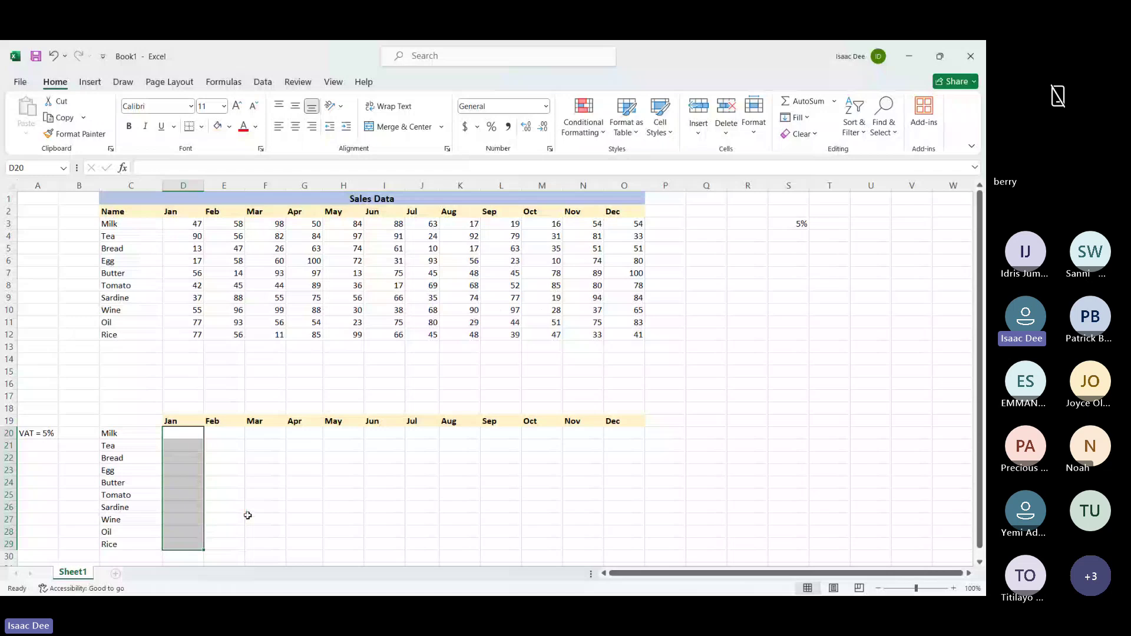
pyautogui.click(248, 511)
pyautogui.click(195, 433)
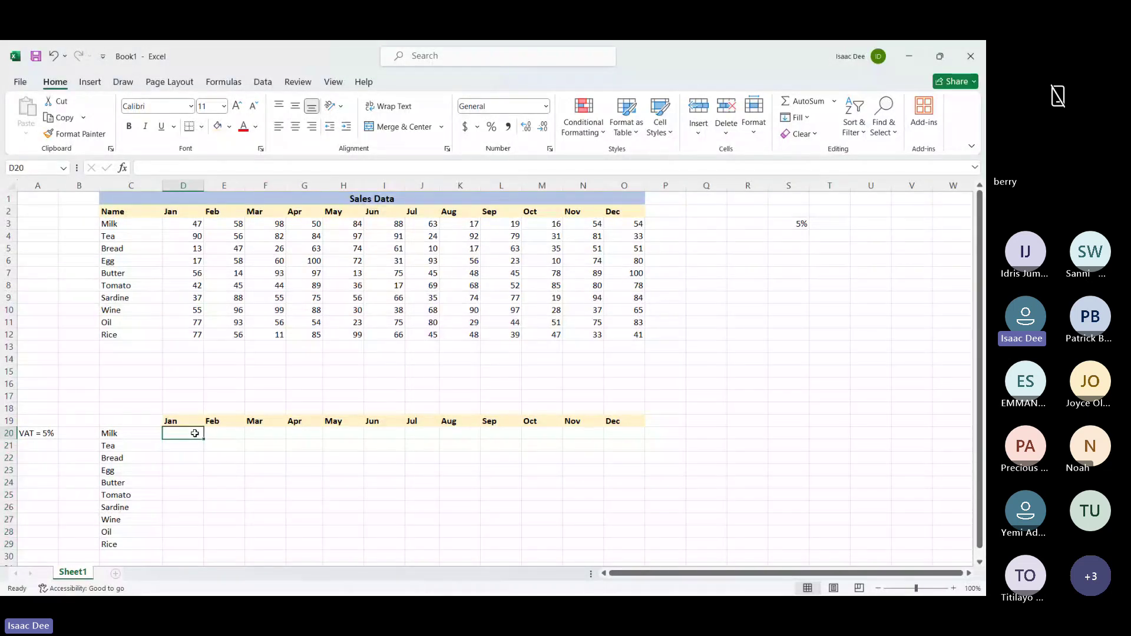
pyautogui.click(789, 224)
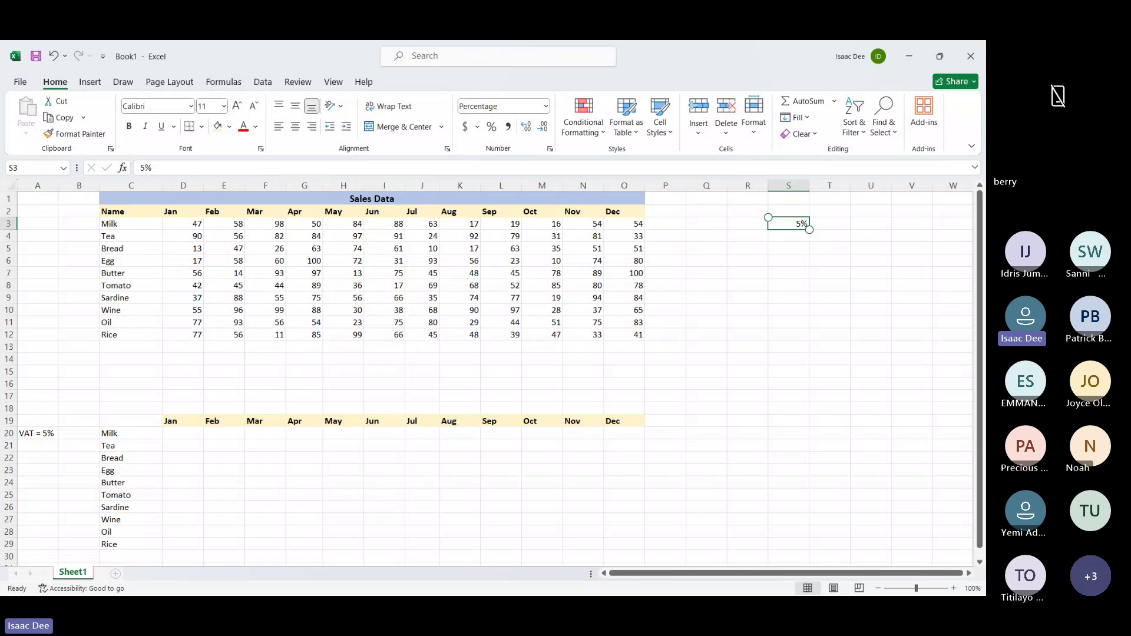
pyautogui.press('BackSpace')
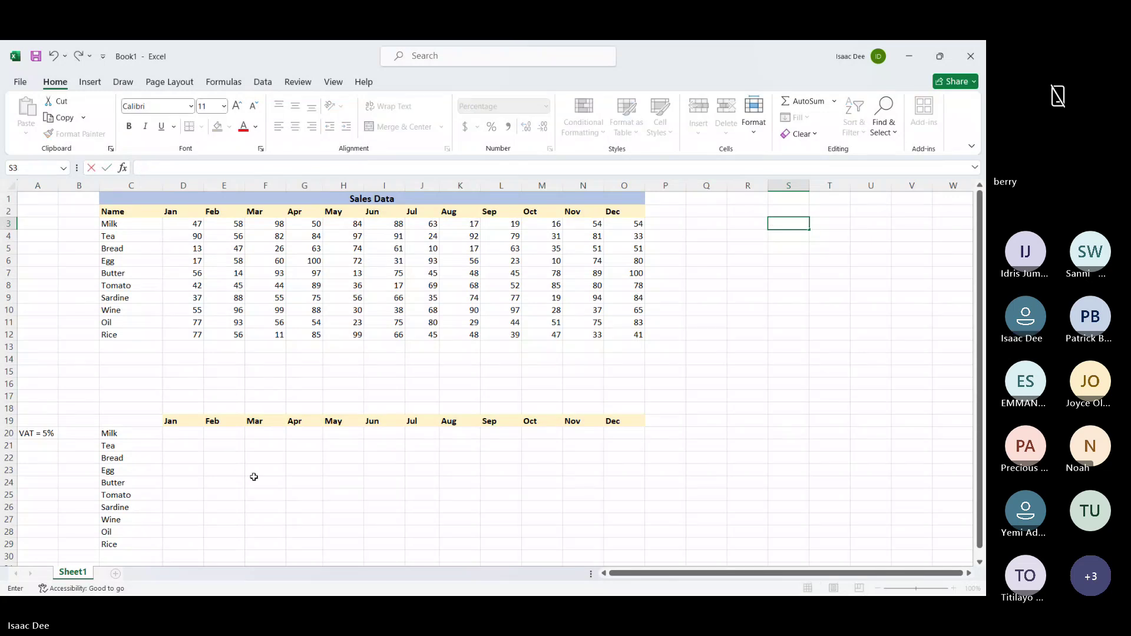
pyautogui.press('Escape')
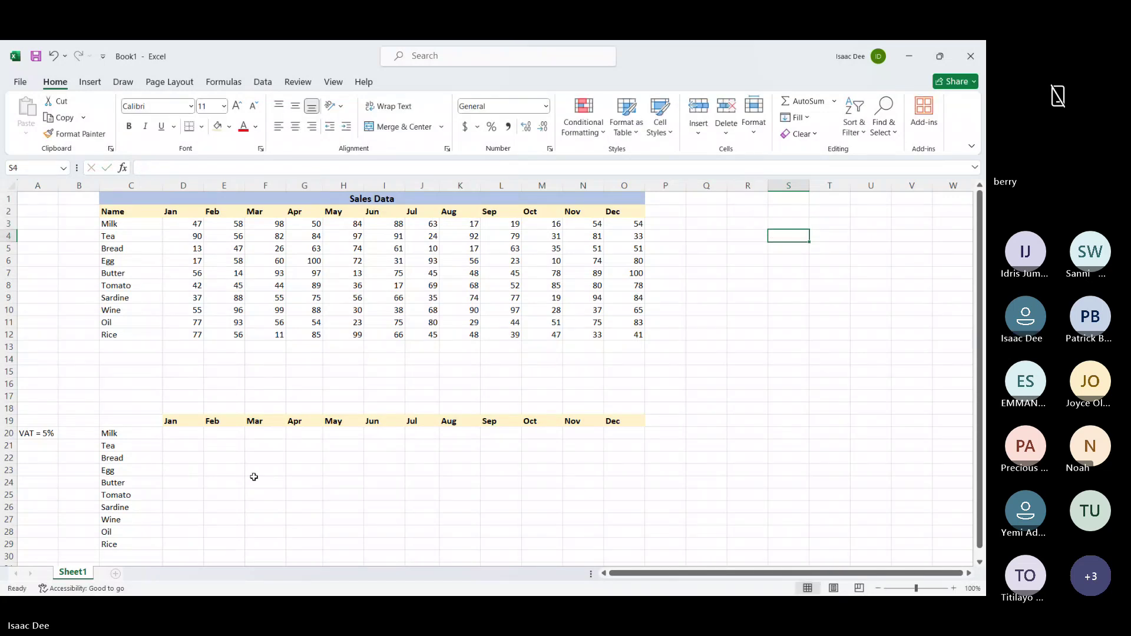
# Enter the January Milk VAT formula =(D3*$S$3) in D20, locking both the column and row of the VAT rate
pyautogui.click(194, 427)
pyautogui.write('=')
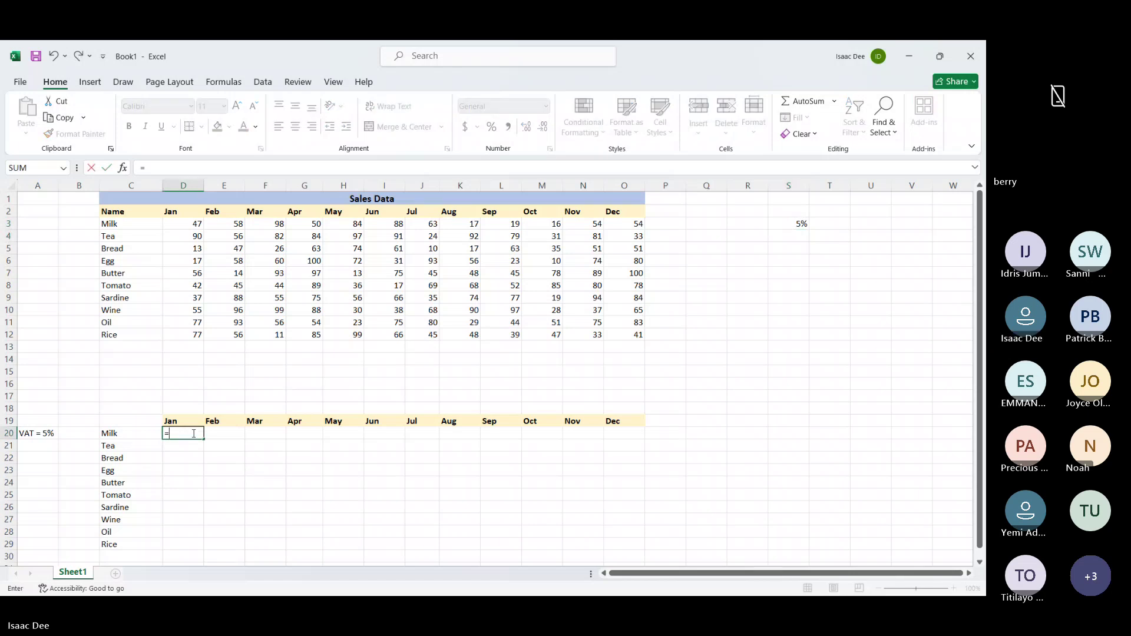
pyautogui.write('(')
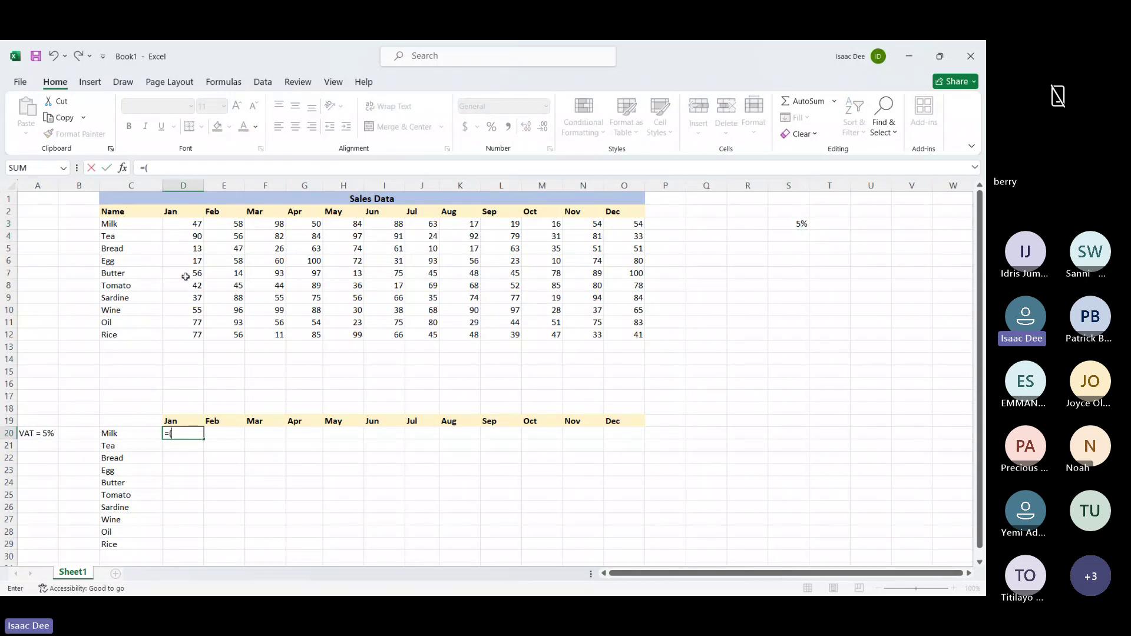
pyautogui.click(187, 224)
pyautogui.write('*')
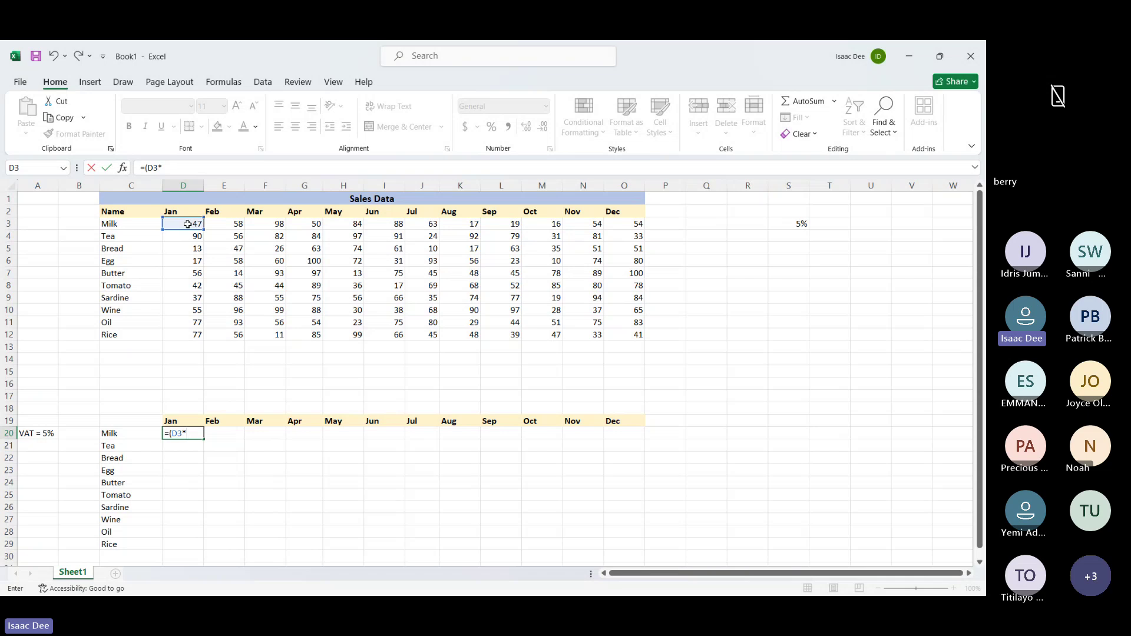
pyautogui.click(794, 224)
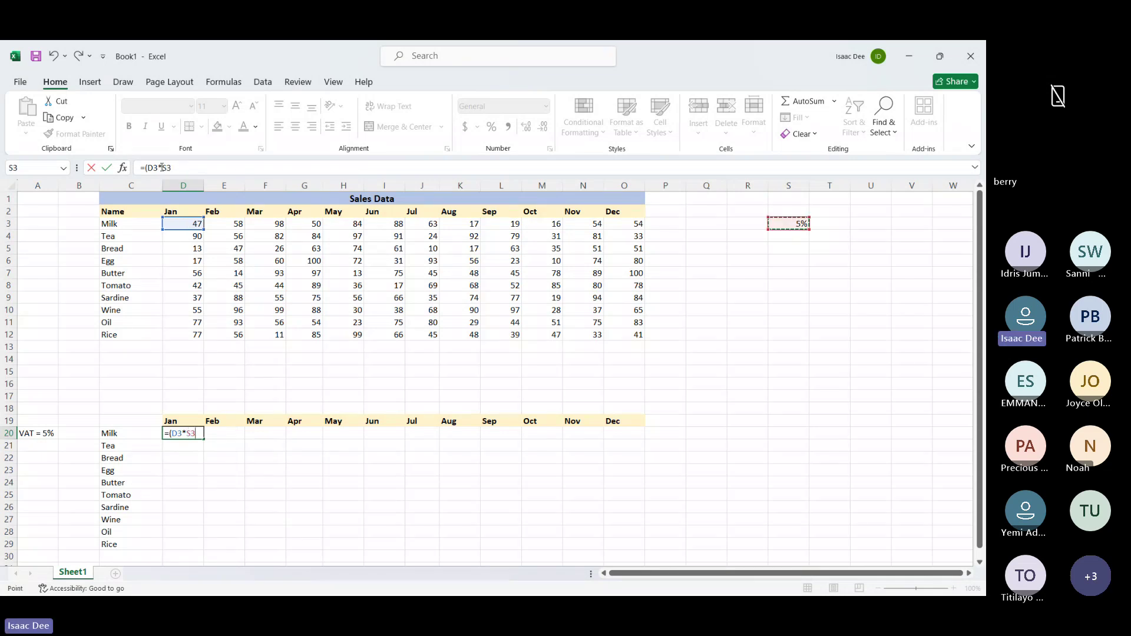
pyautogui.click(163, 168)
pyautogui.write('$')
pyautogui.press('Right')
pyautogui.write('$')
pyautogui.write(')')
pyautogui.press('Return')
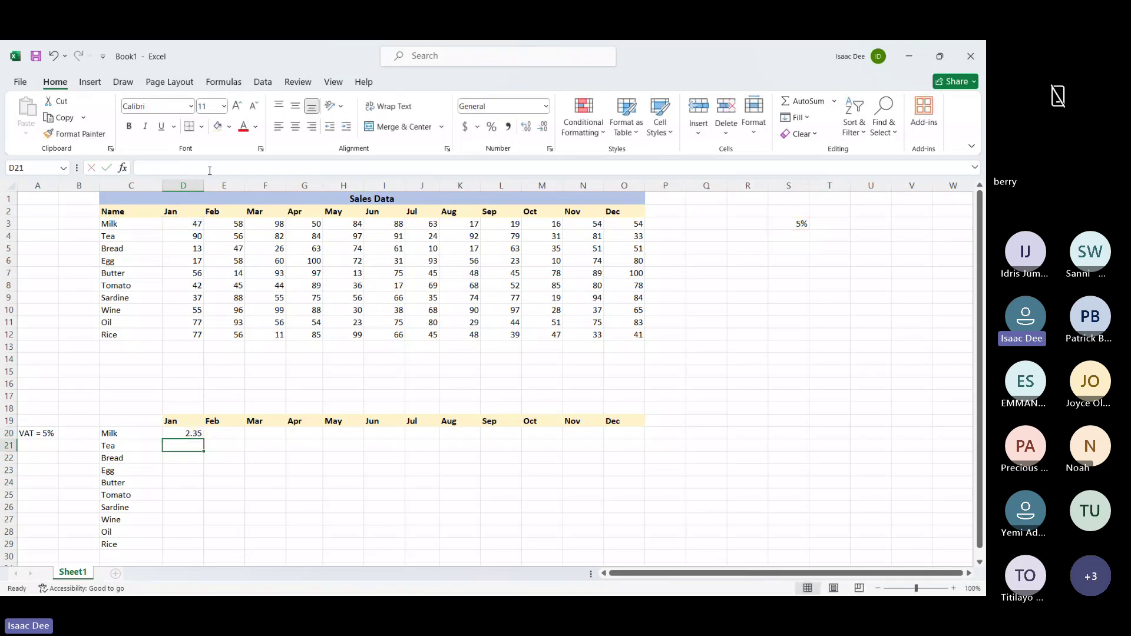
# Fill the VAT formula in D20 across to December and down to Rice, covering D20:O29
pyautogui.click(175, 434)
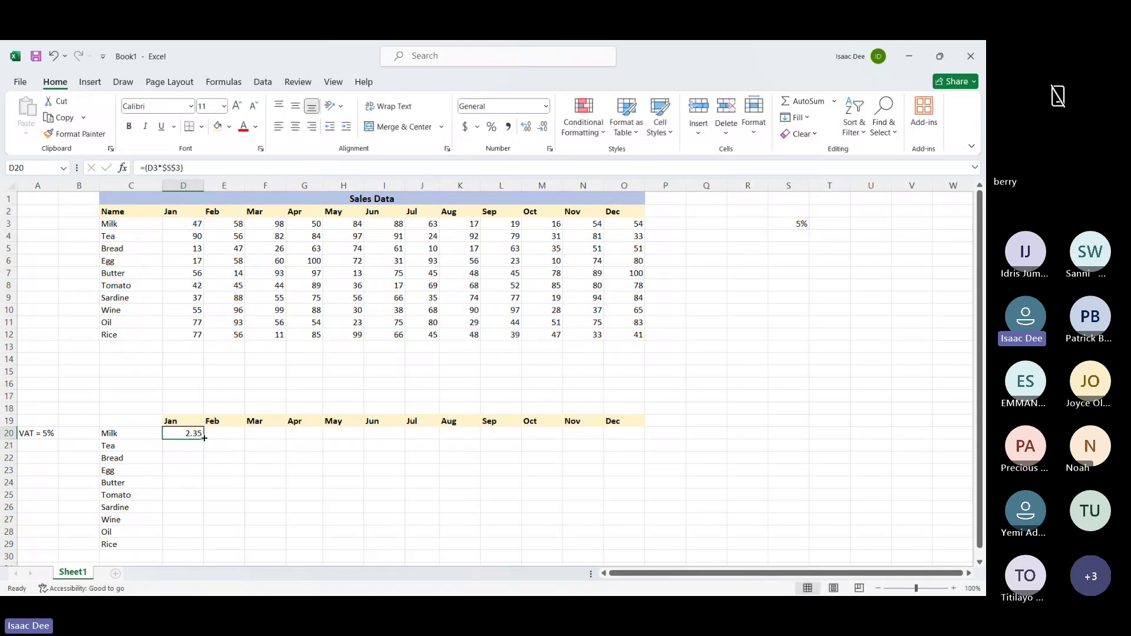
pyautogui.moveTo(204, 438); pyautogui.dragTo(644, 547)
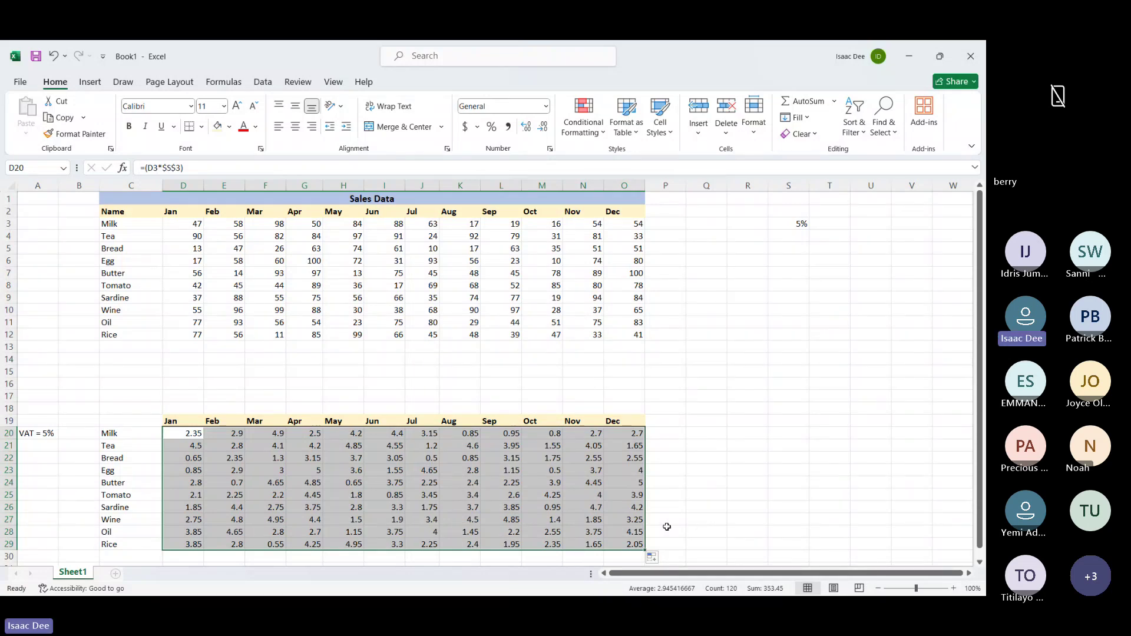
# Examine the locked VAT rate reference in the August Sardine formula, along the Wine row and in the December Rice formula
pyautogui.doubleClick(458, 510)
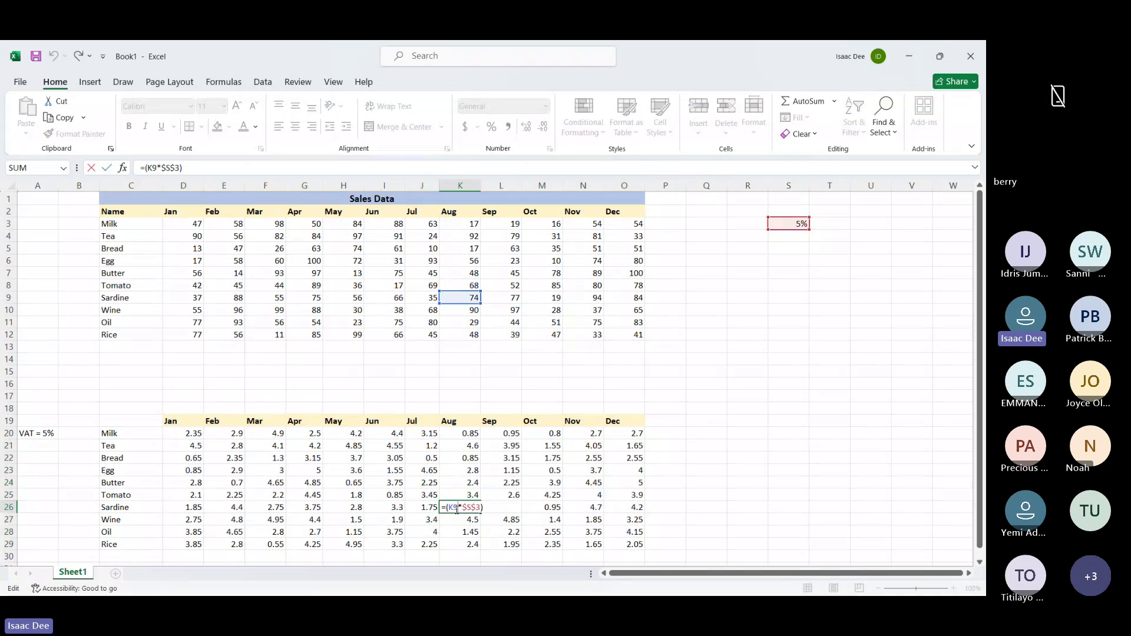
pyautogui.press('Return')
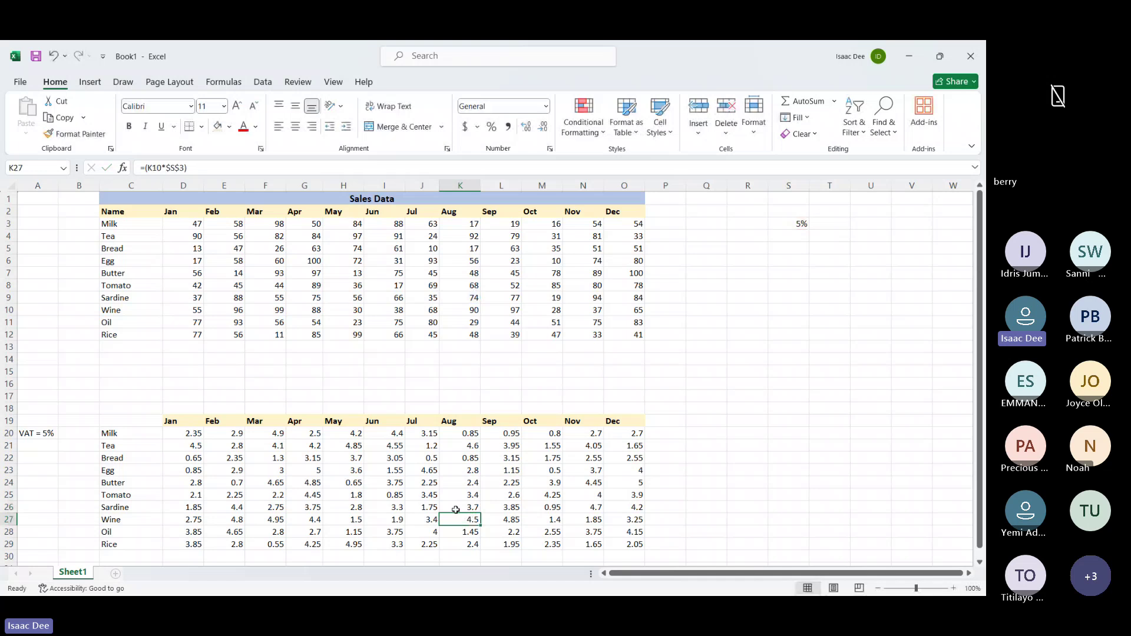
pyautogui.press('Right')
pyautogui.press('Right')
pyautogui.press('Right')
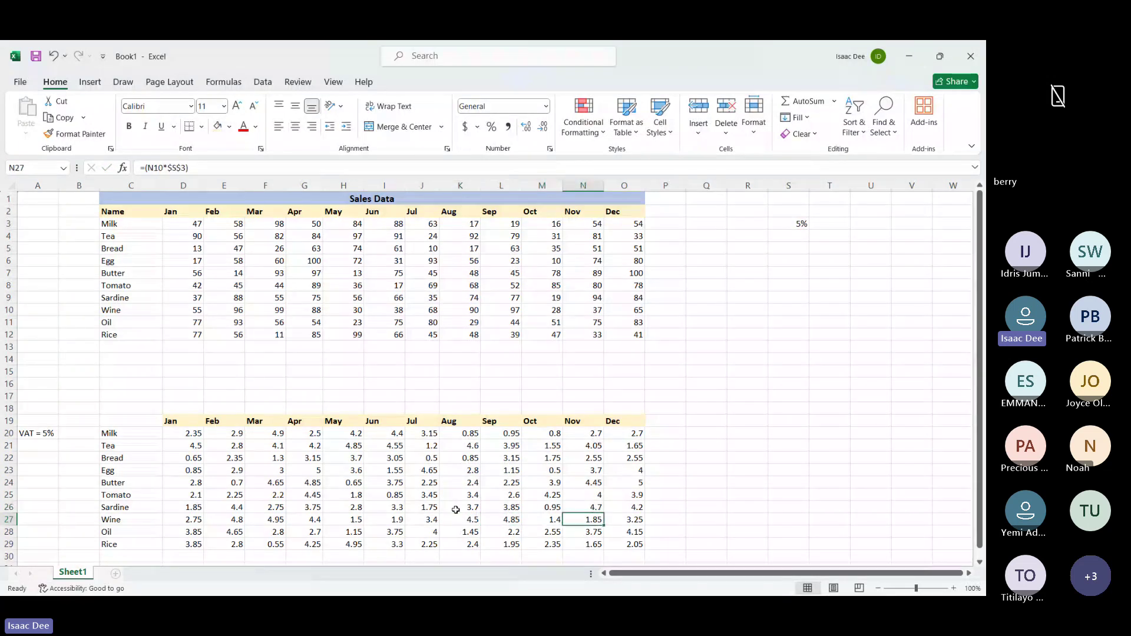
pyautogui.click(619, 542)
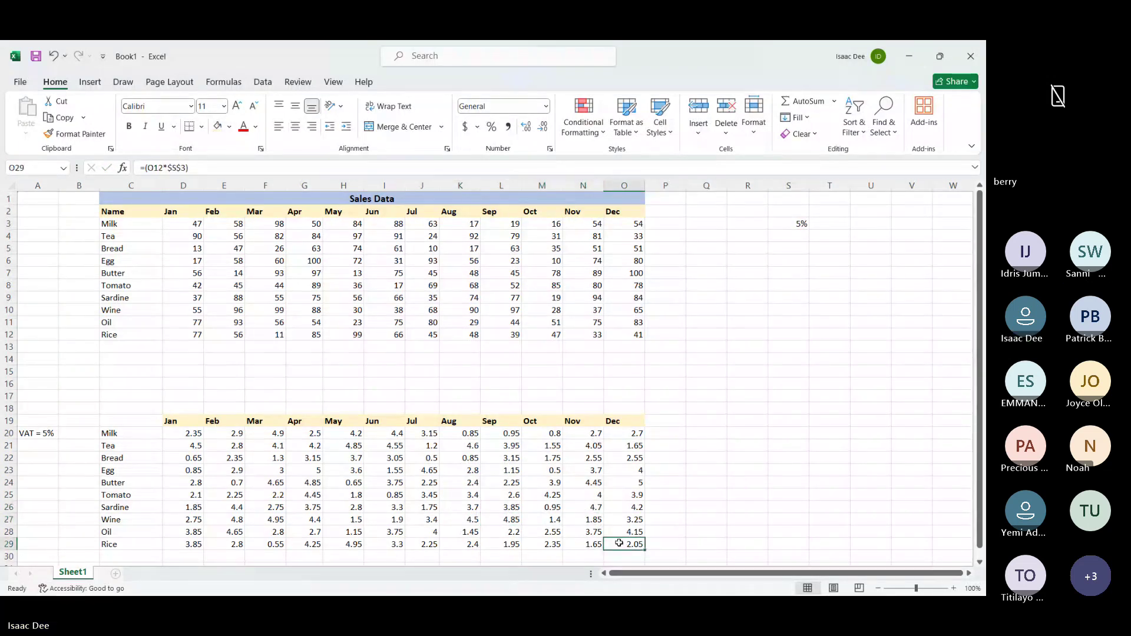
pyautogui.doubleClick(619, 543)
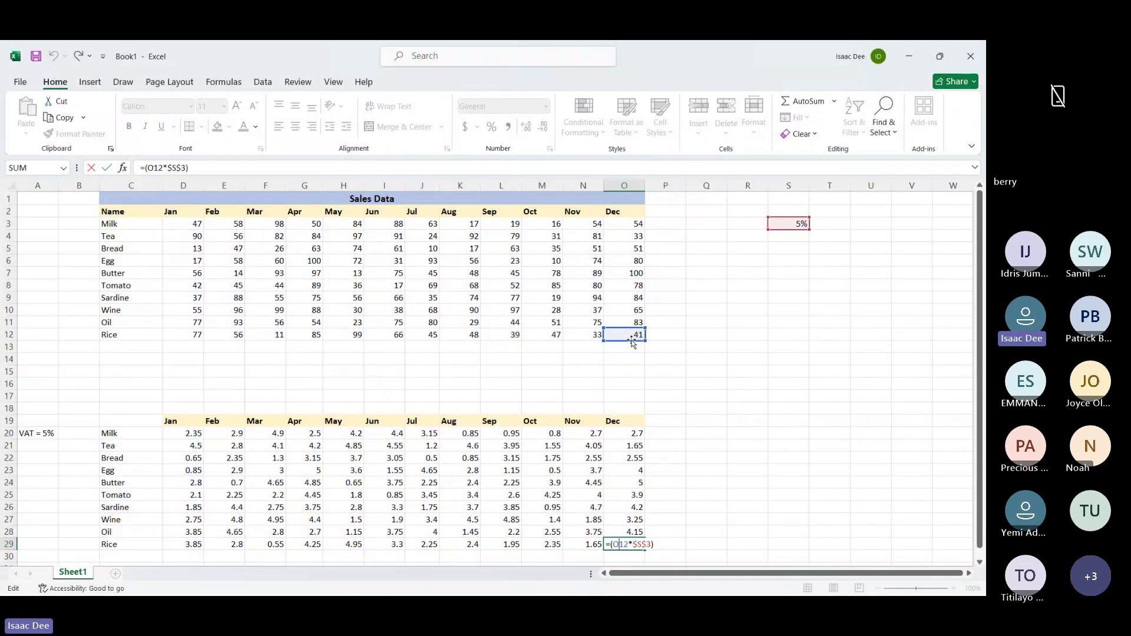
pyautogui.press('Return')
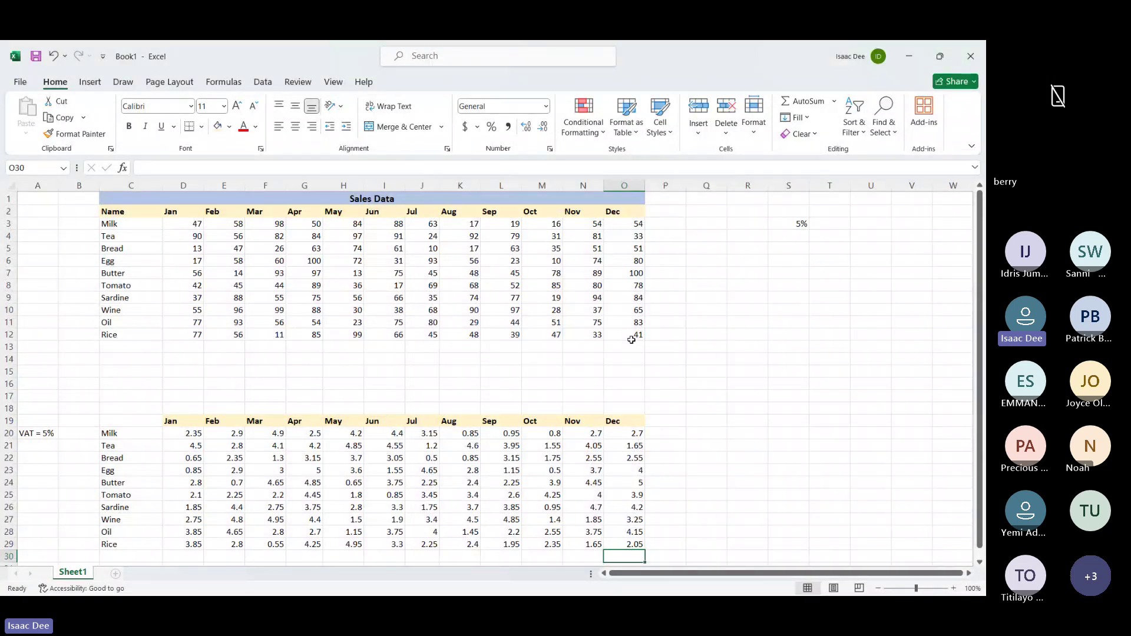
pyautogui.press('Down')
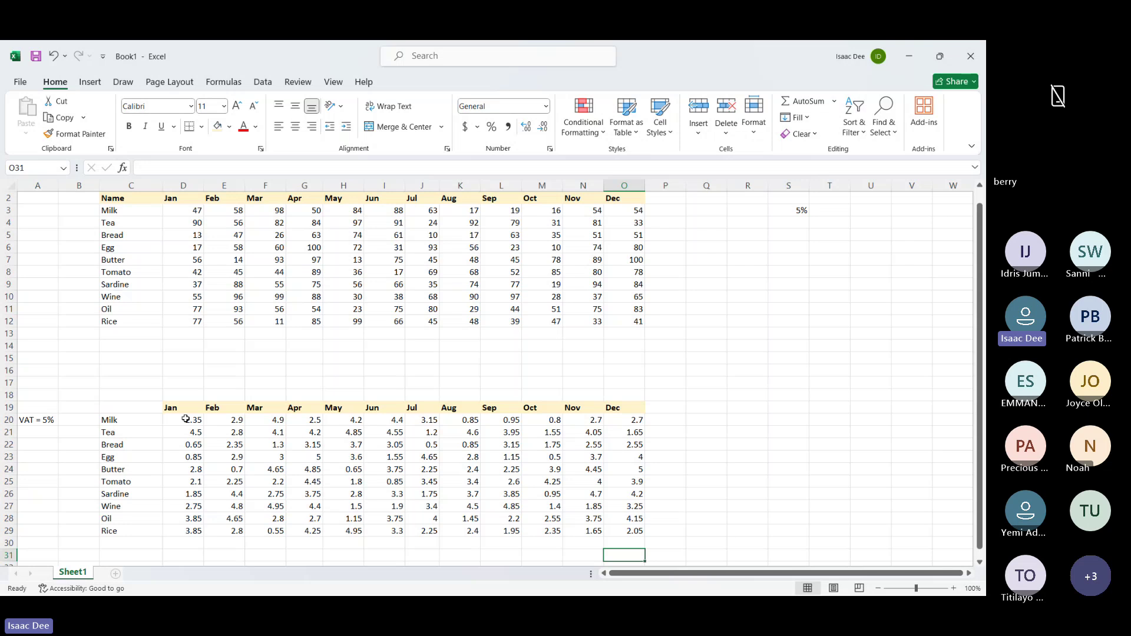
pyautogui.scroll(1, 186, 419)
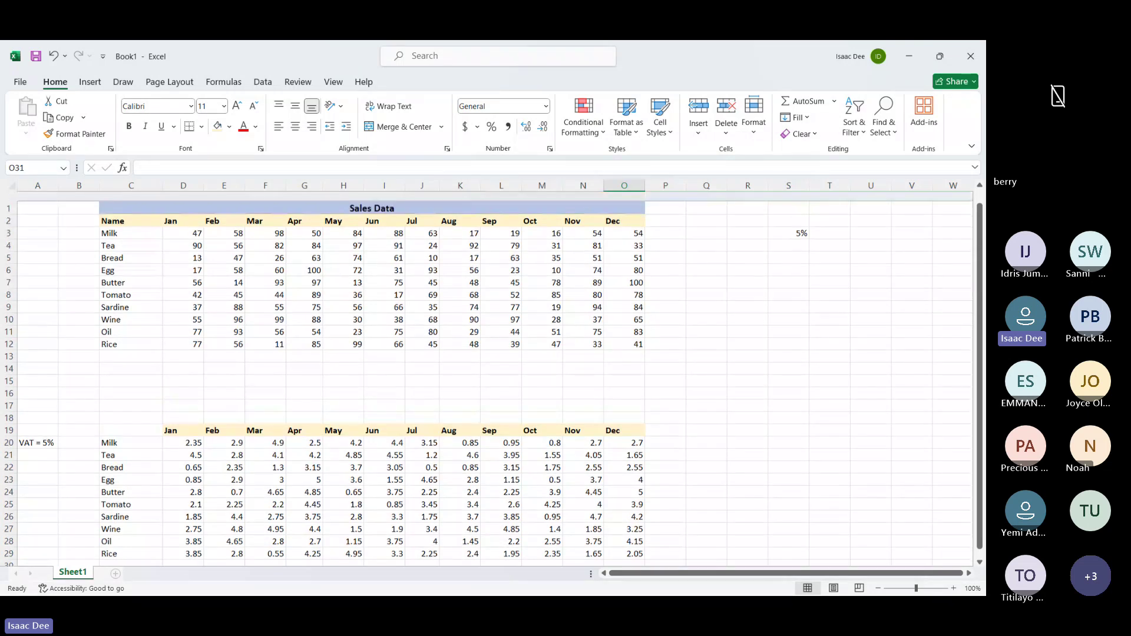
pyautogui.scroll(-1, 494, 377)
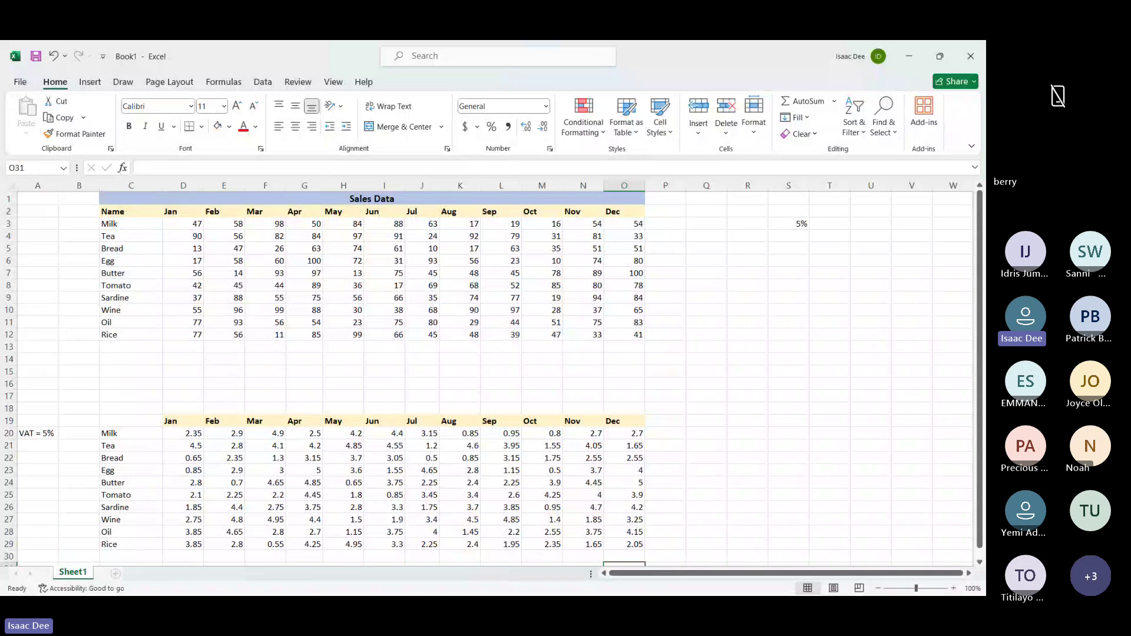
pyautogui.click(786, 229)
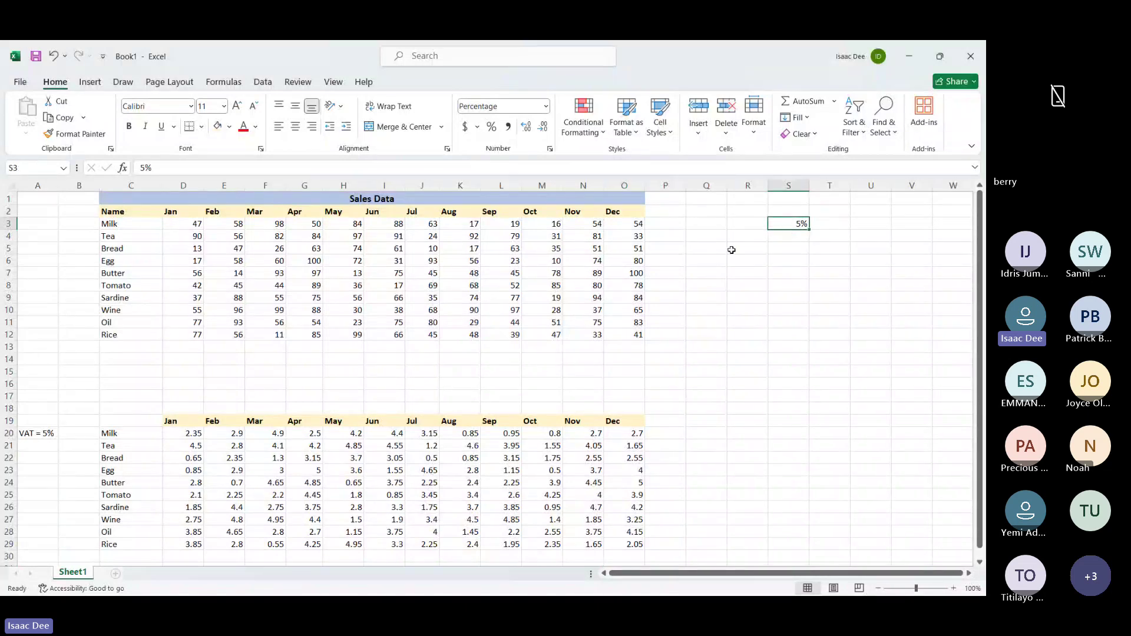
# Clear the VAT formulas from D20:O29
pyautogui.moveTo(183, 435); pyautogui.dragTo(622, 542)
pyautogui.press('Delete')
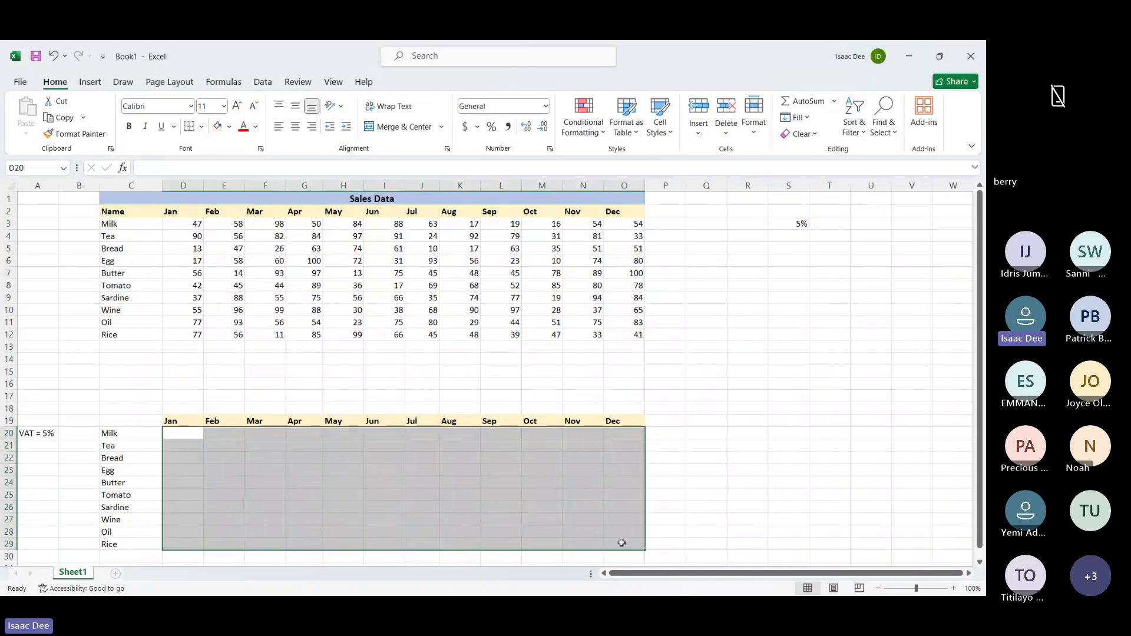
pyautogui.click(779, 507)
# Enter the January Milk formula =D3-(D3*$S$3) in D20, subtracting VAT from sales with the rate cell fully locked
pyautogui.click(177, 436)
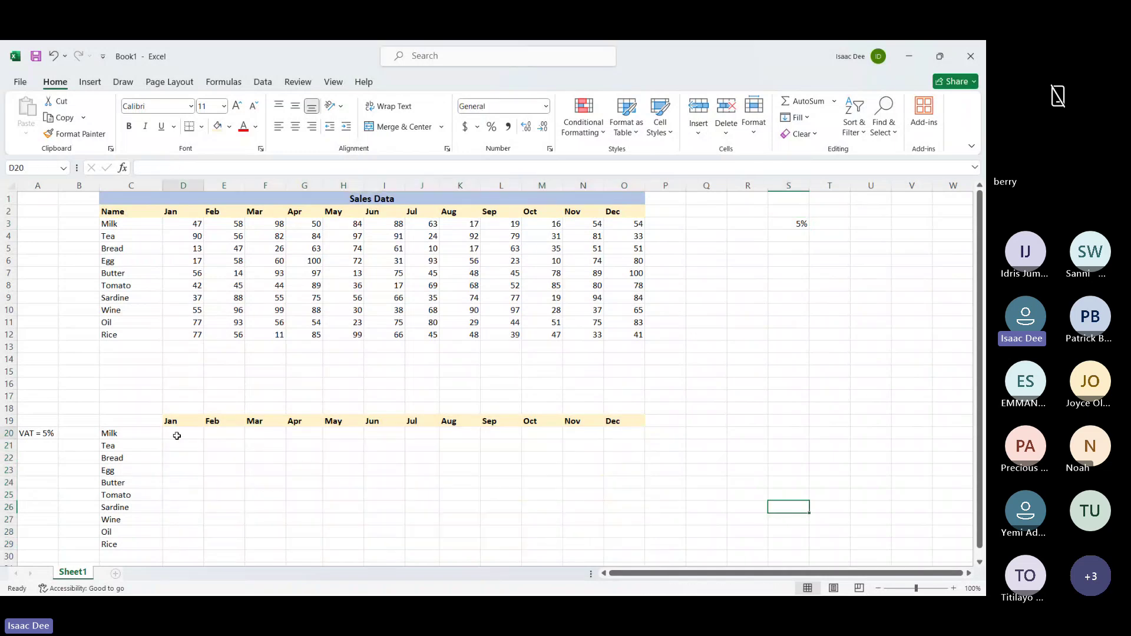
pyautogui.write('=')
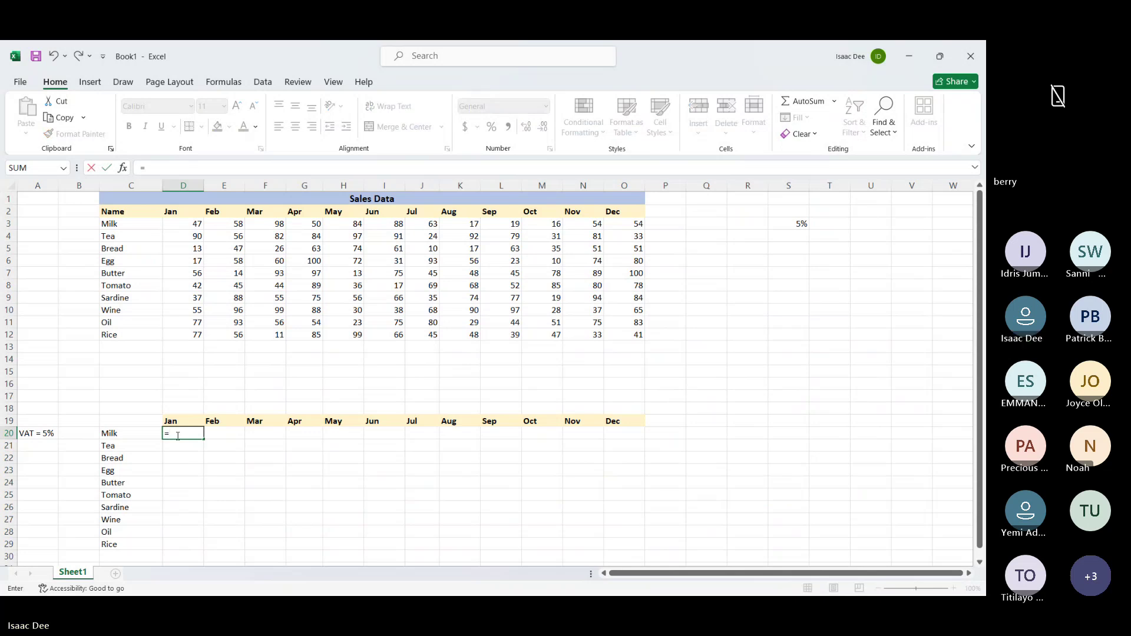
pyautogui.click(177, 227)
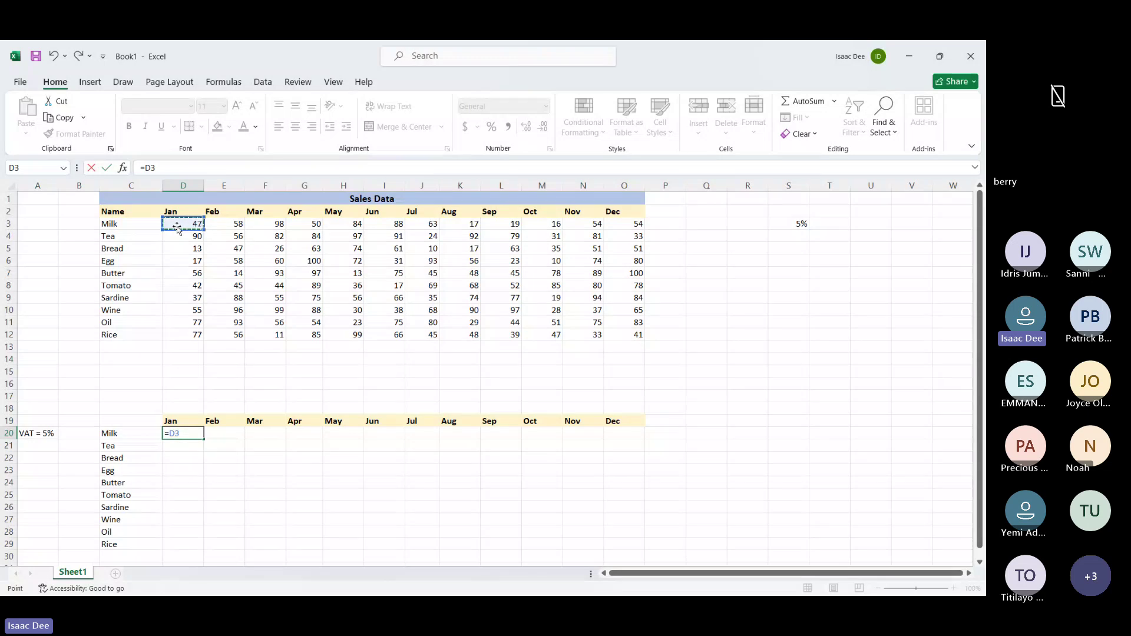
pyautogui.write('-(')
pyautogui.write('d3*$')
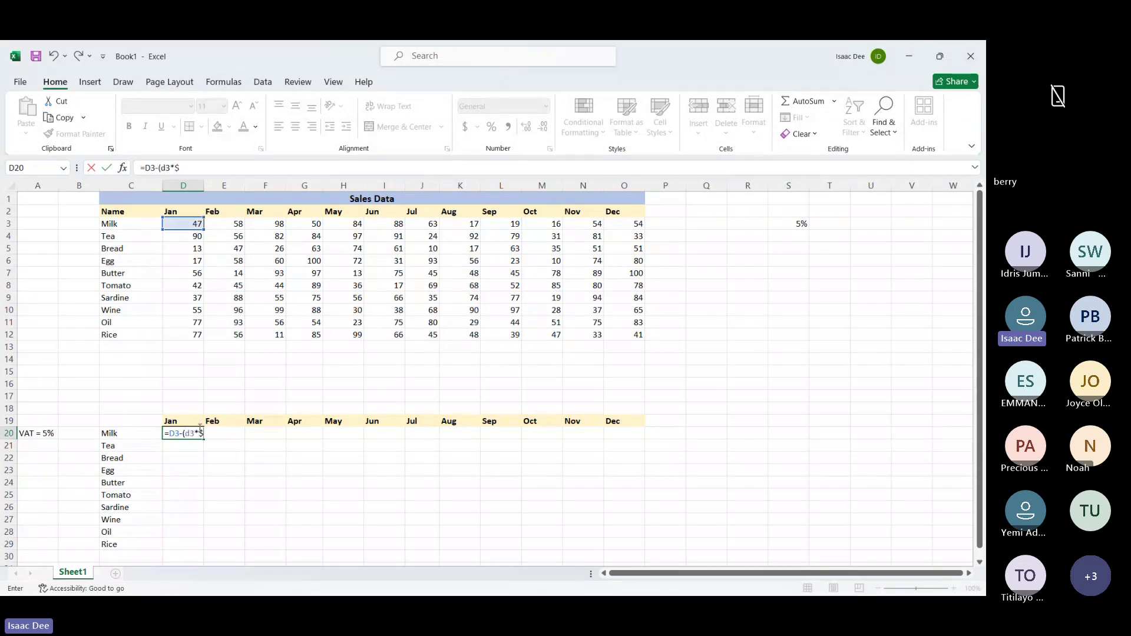
pyautogui.write('s$3')
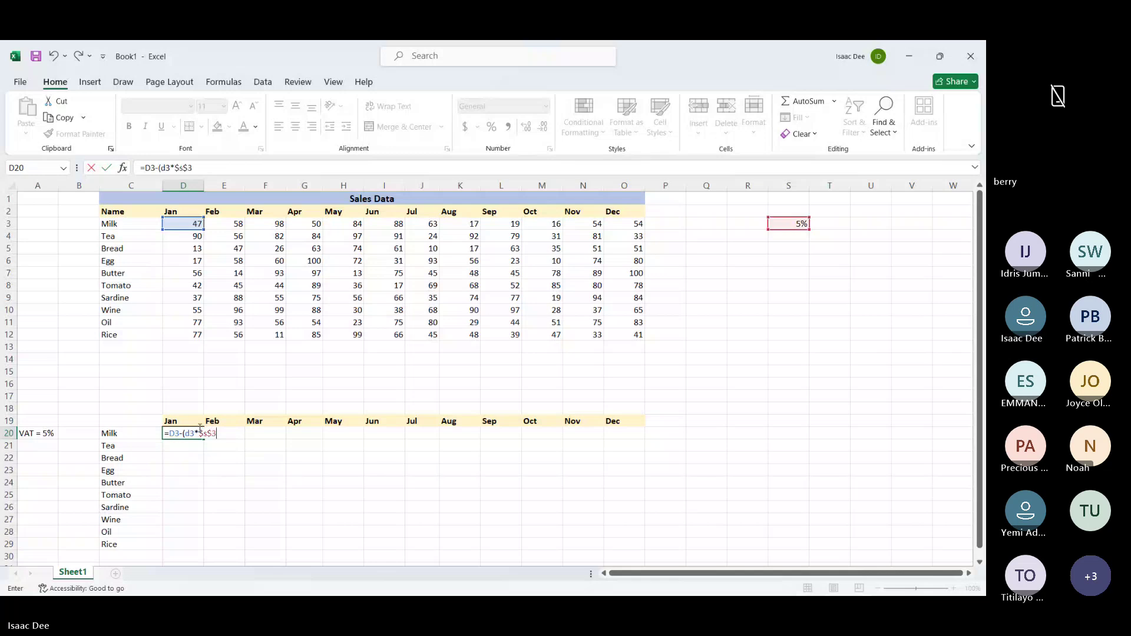
pyautogui.write(')')
pyautogui.press('Return')
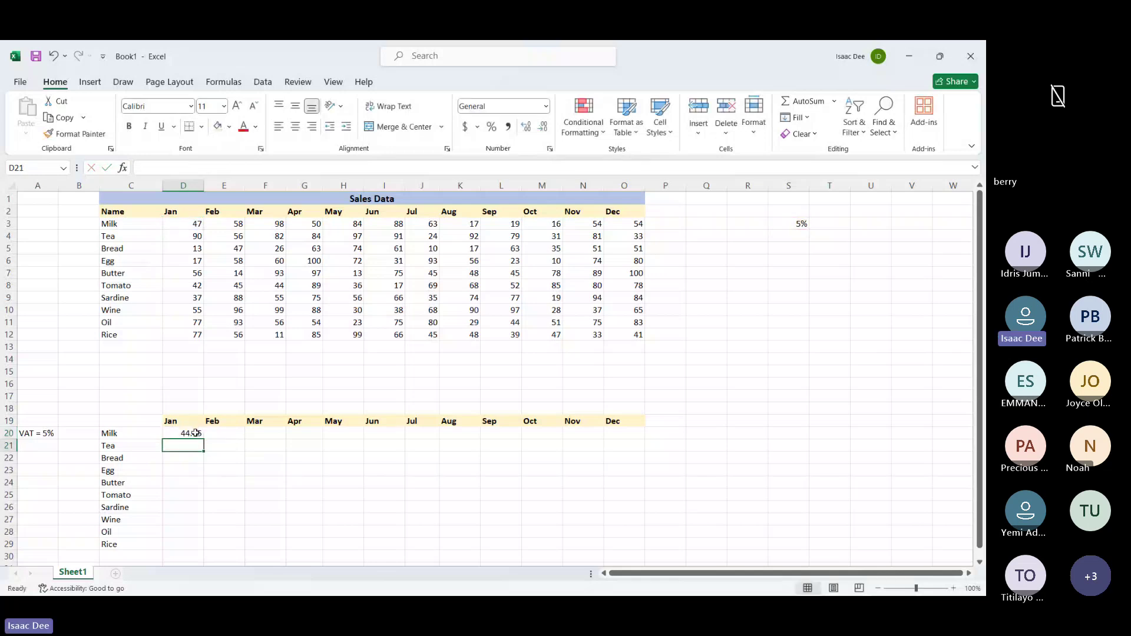
# Fill the VAT-deducted sales formula in D20 across to December and down to Rice, and clear the filled range D20:O29
pyautogui.click(197, 433)
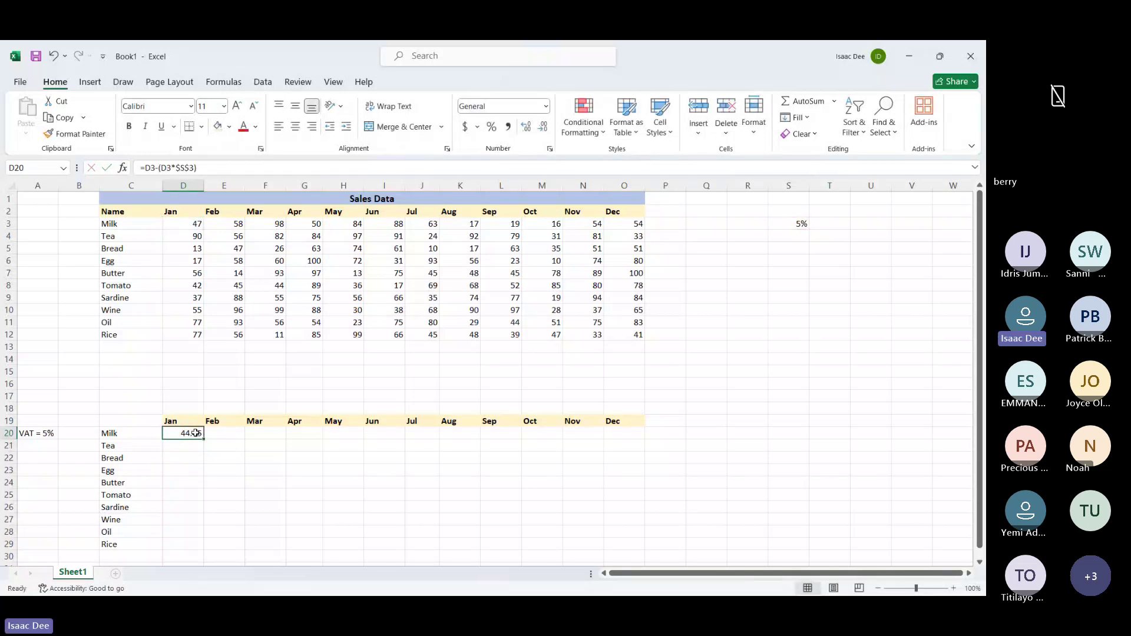
pyautogui.moveTo(203, 439); pyautogui.dragTo(638, 552)
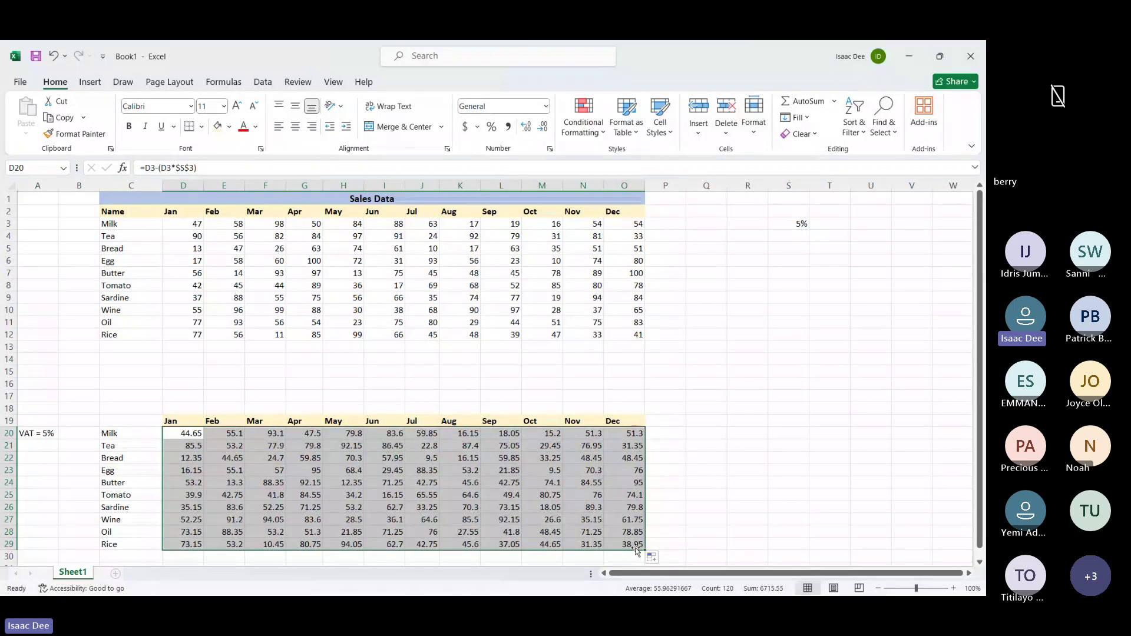
pyautogui.press('Delete')
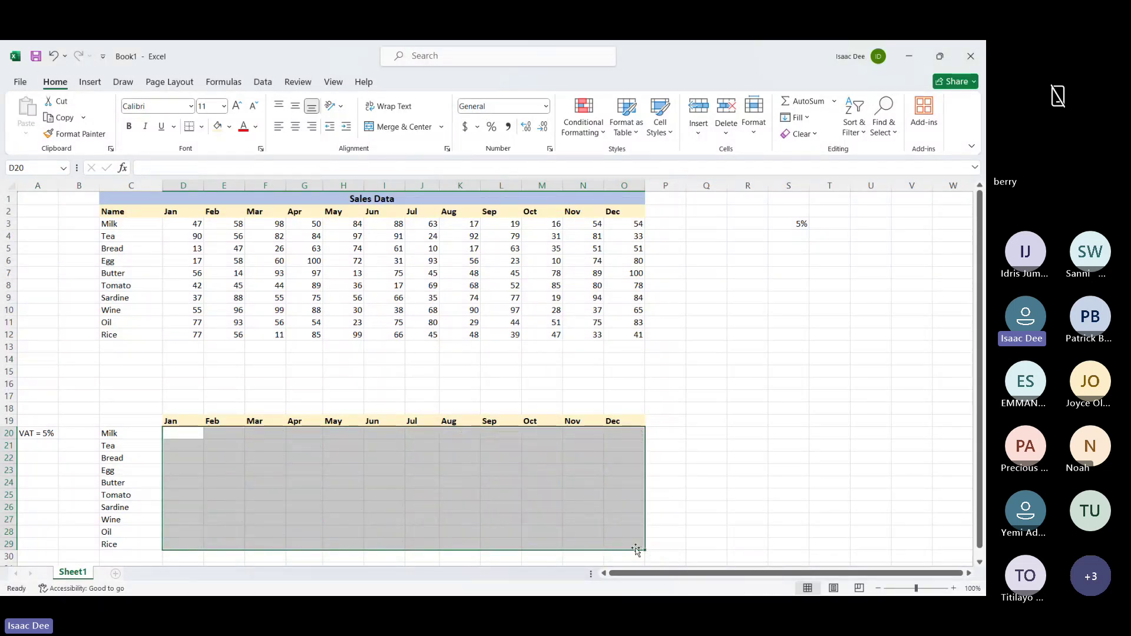
pyautogui.click(762, 507)
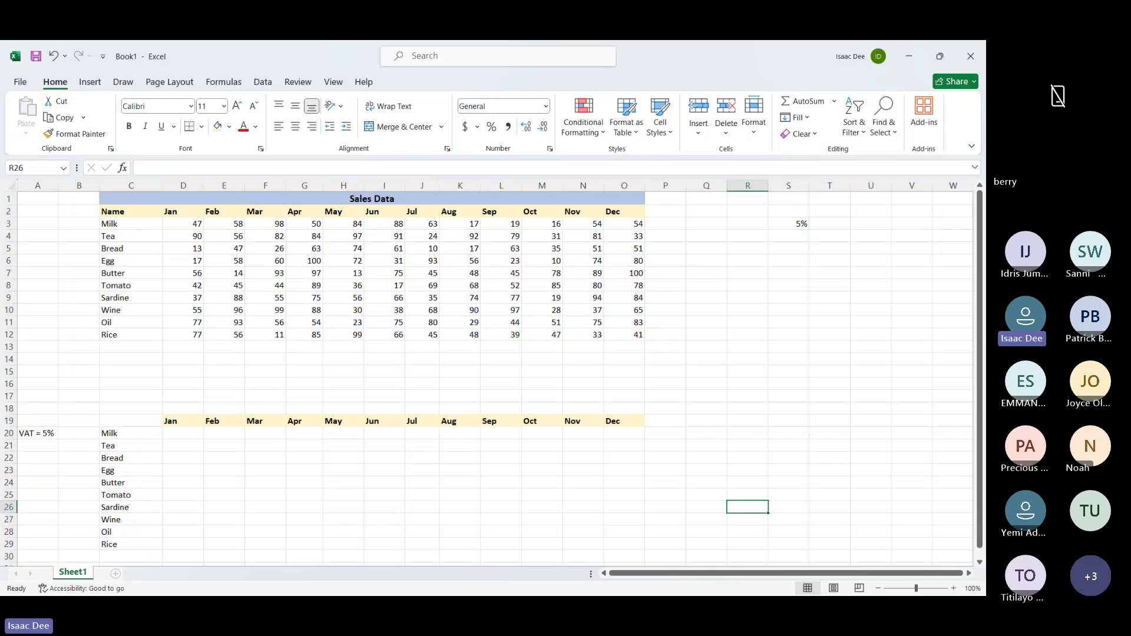
pyautogui.scroll(1, 494, 377)
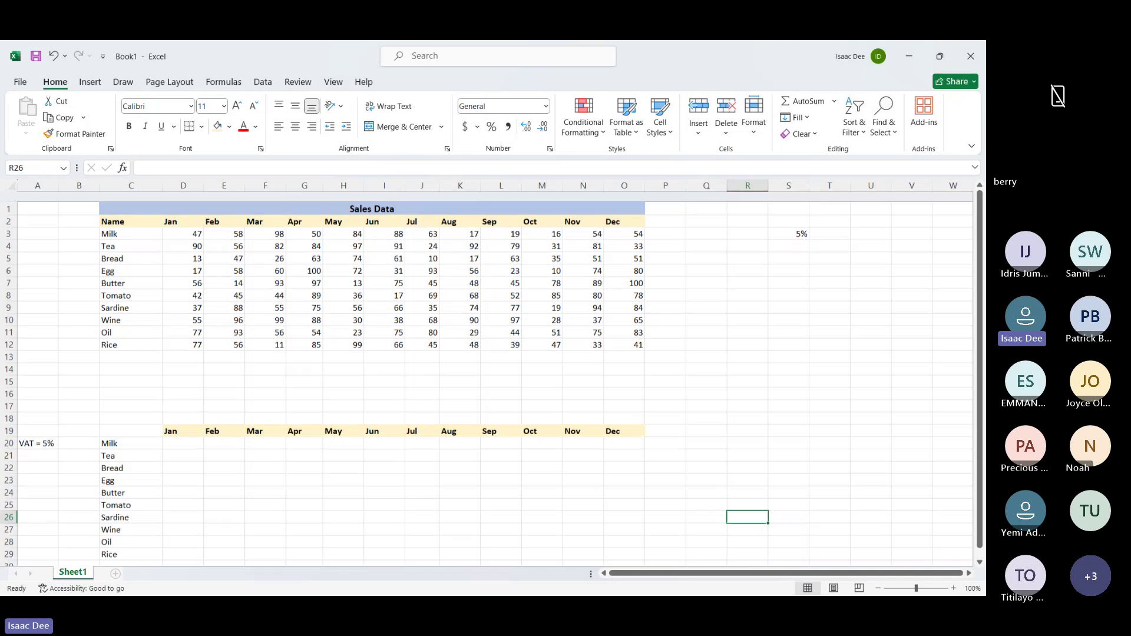
pyautogui.scroll(-1, 495, 377)
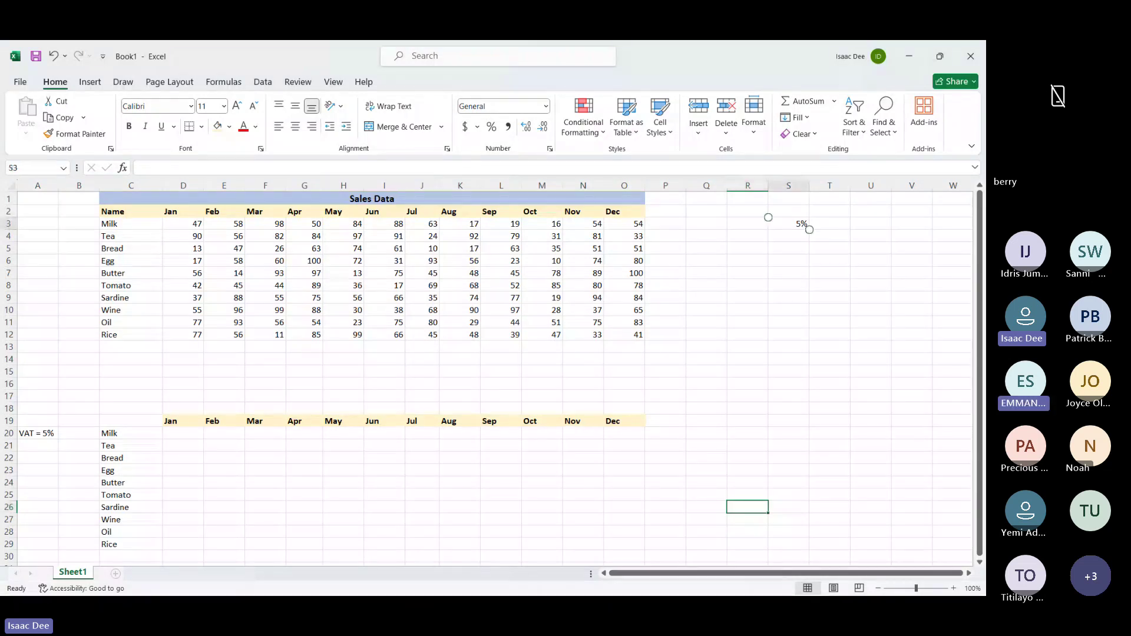
pyautogui.click(801, 223)
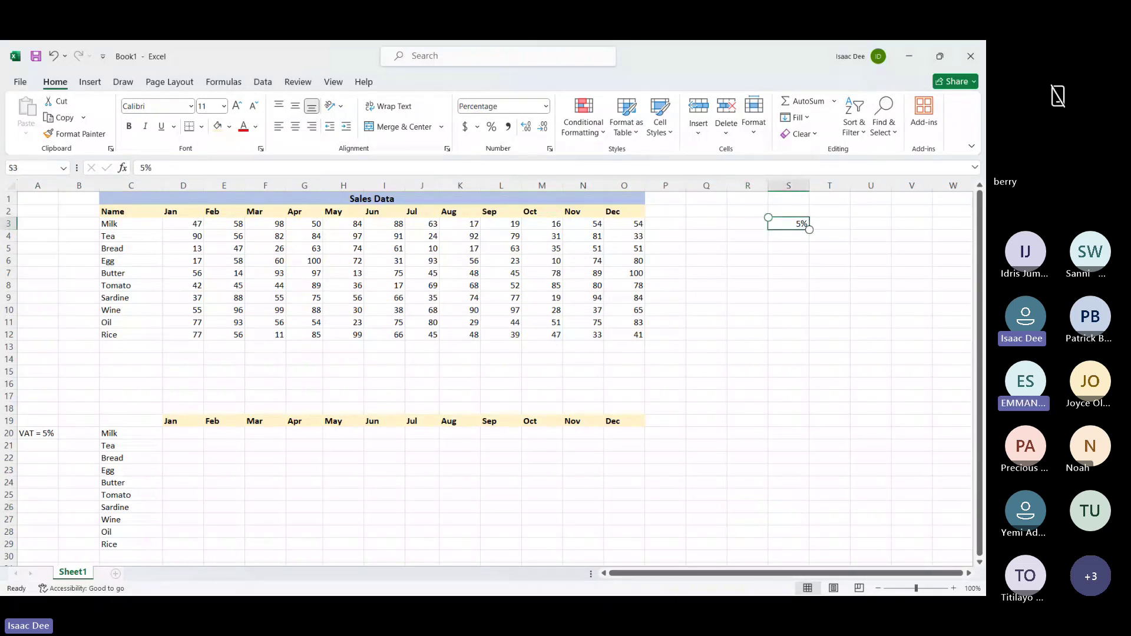
pyautogui.click(788, 297)
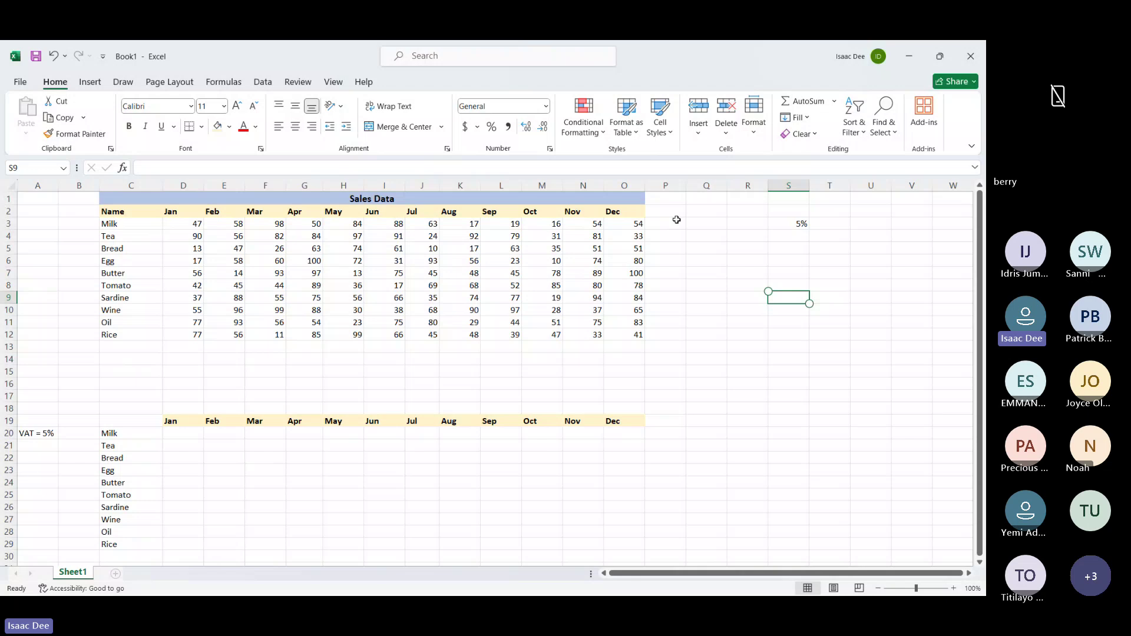
pyautogui.moveTo(676, 220); pyautogui.dragTo(678, 333)
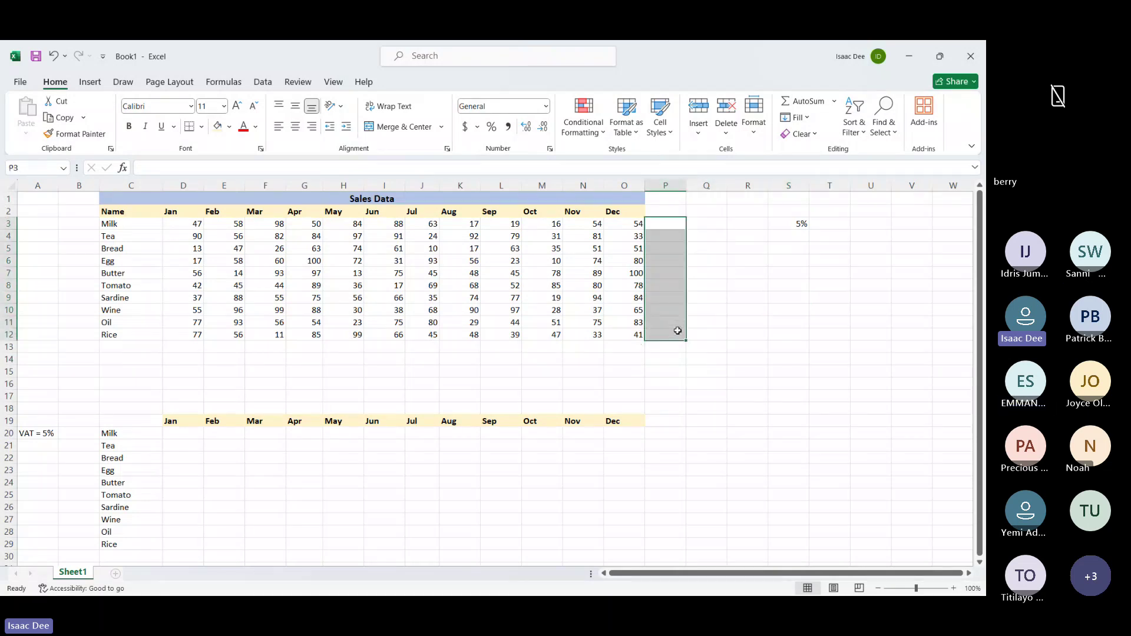
pyautogui.click(178, 366)
pyautogui.moveTo(178, 365); pyautogui.dragTo(622, 359)
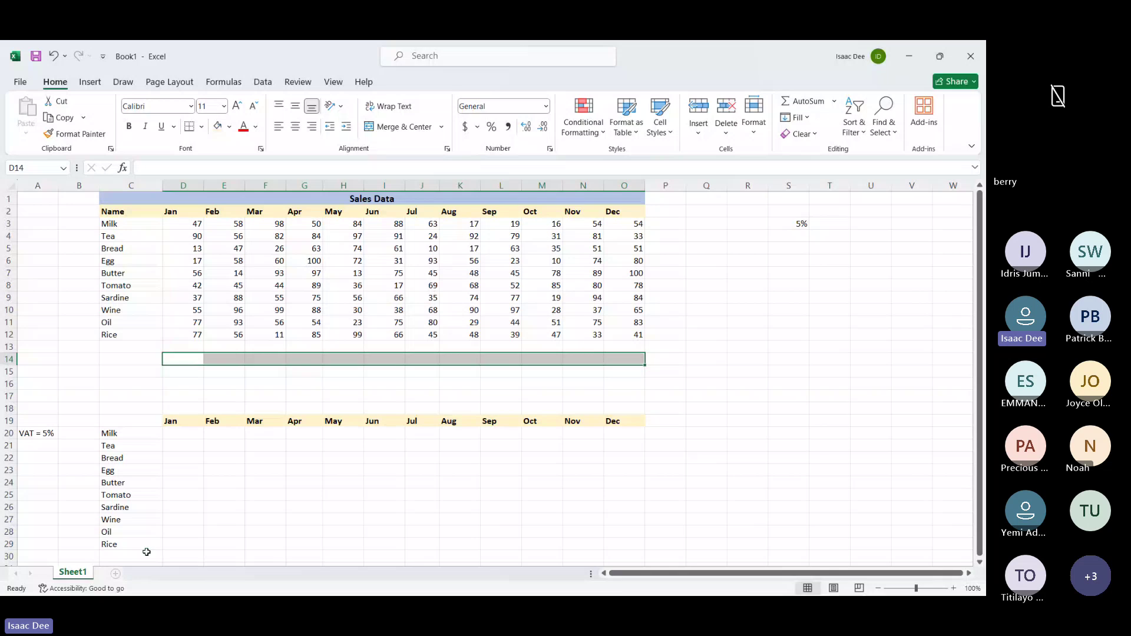
# Add a new blank worksheet to the workbook and return to Sheet1
pyautogui.click(116, 574)
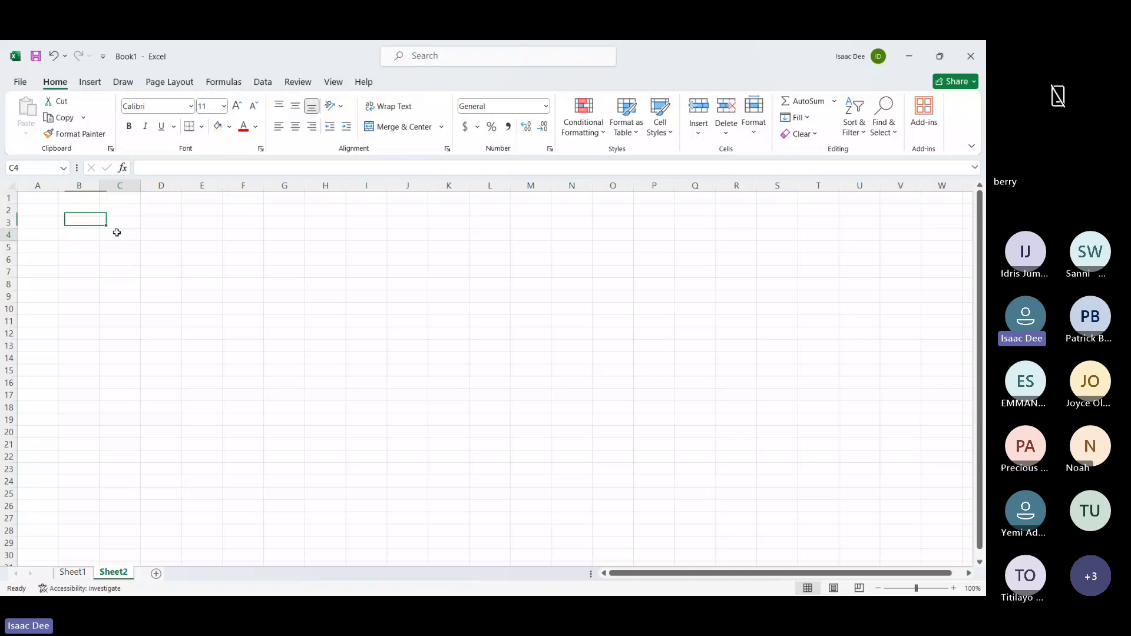
pyautogui.click(190, 309)
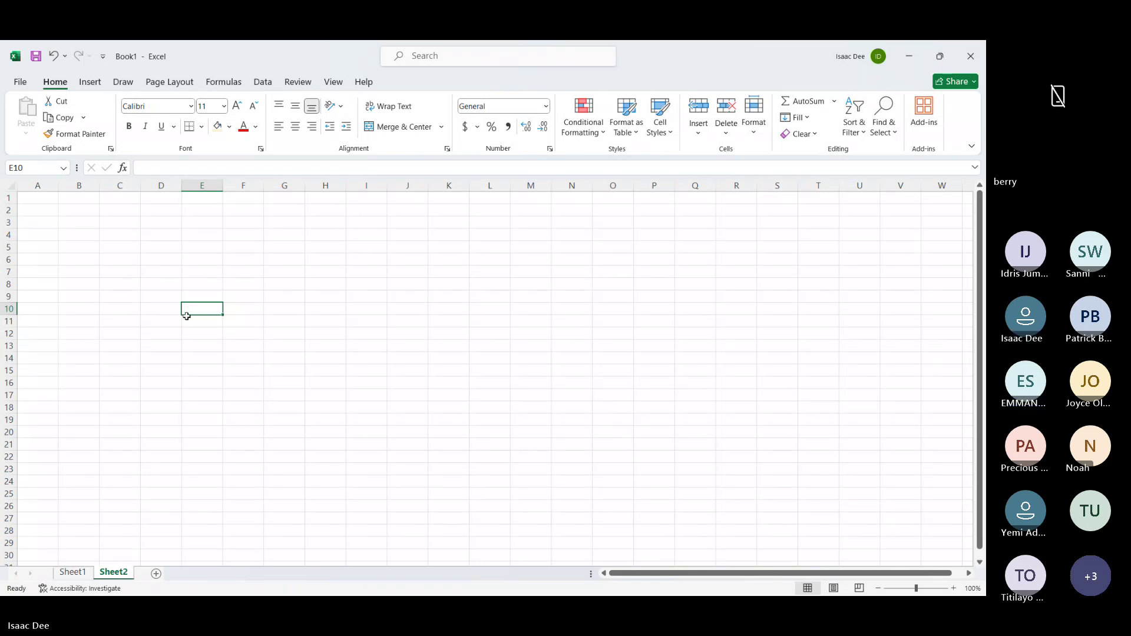
pyautogui.click(73, 573)
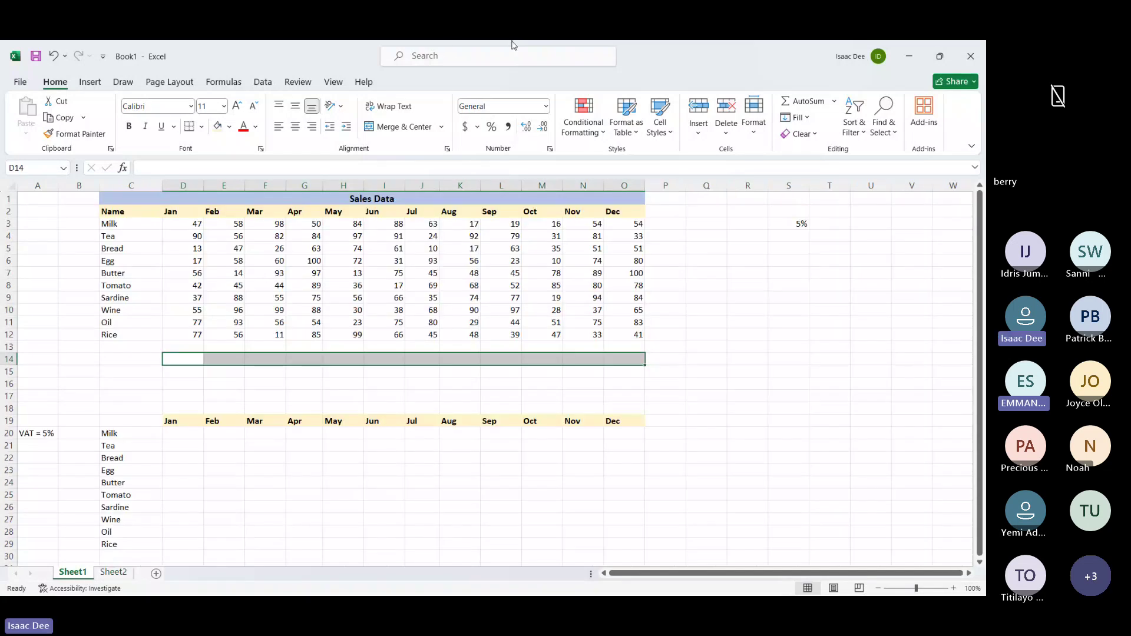